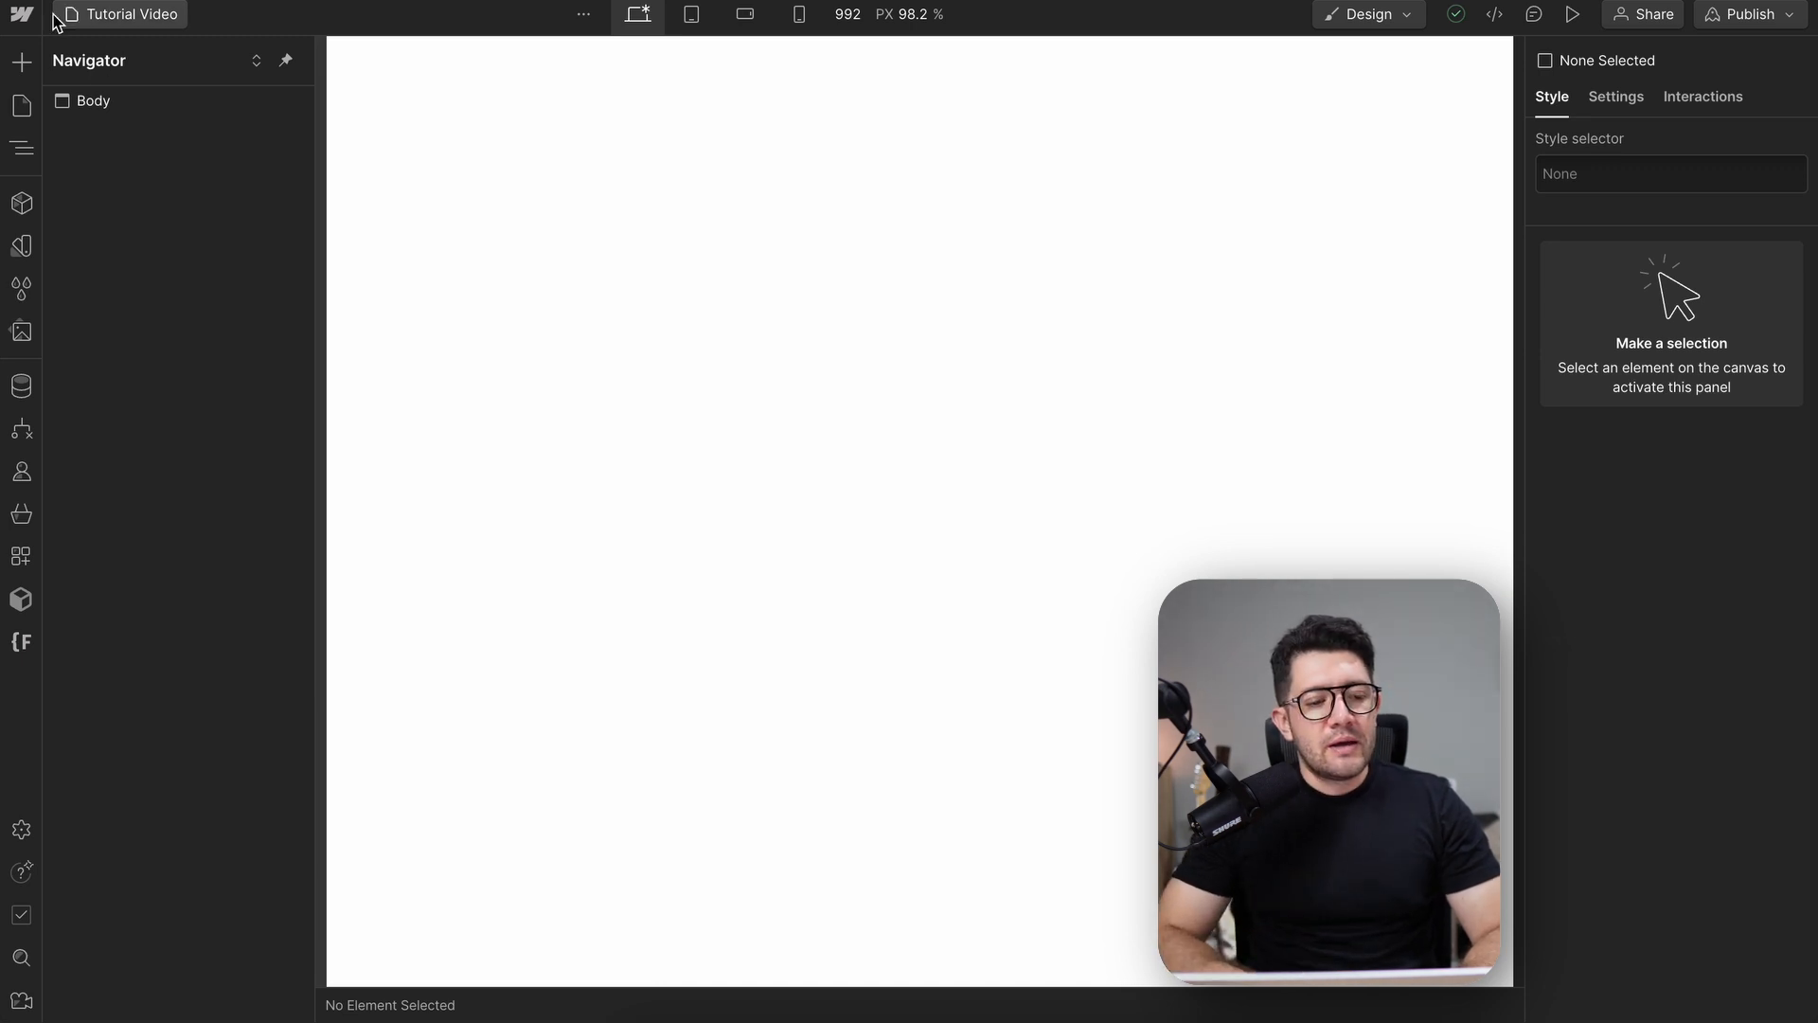
pyautogui.click(21, 16)
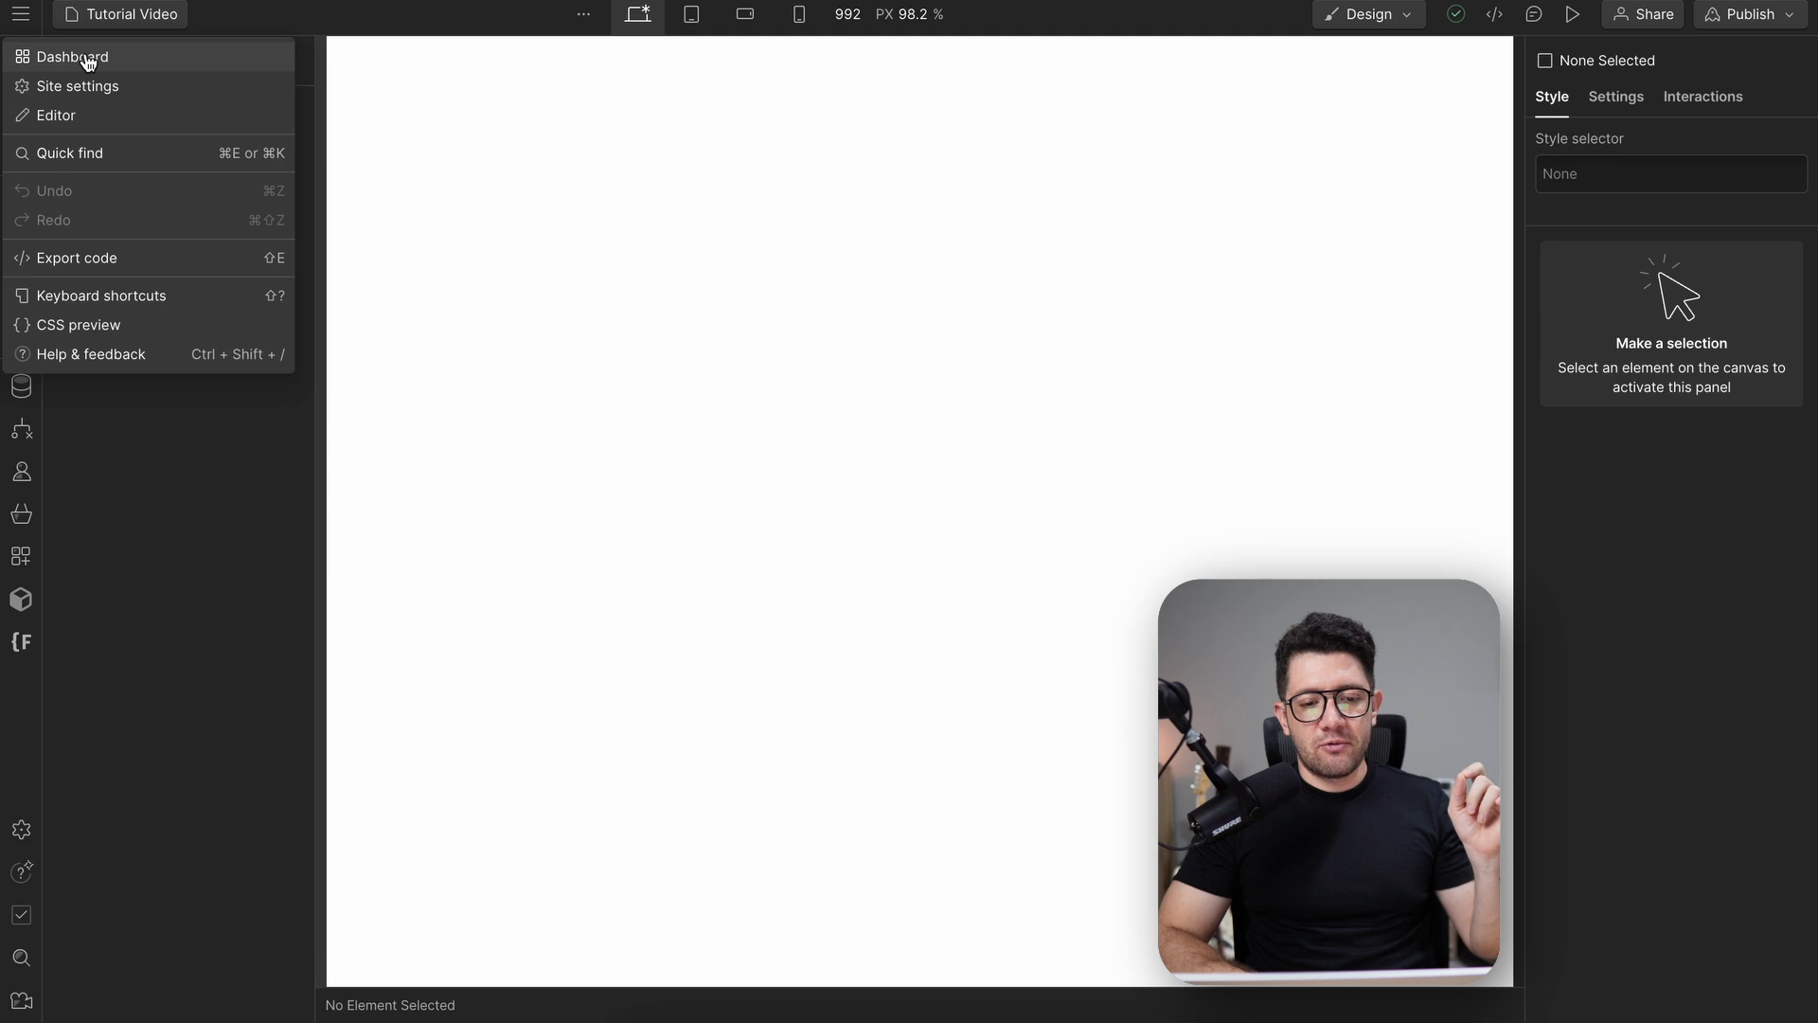
pyautogui.click(703, 176)
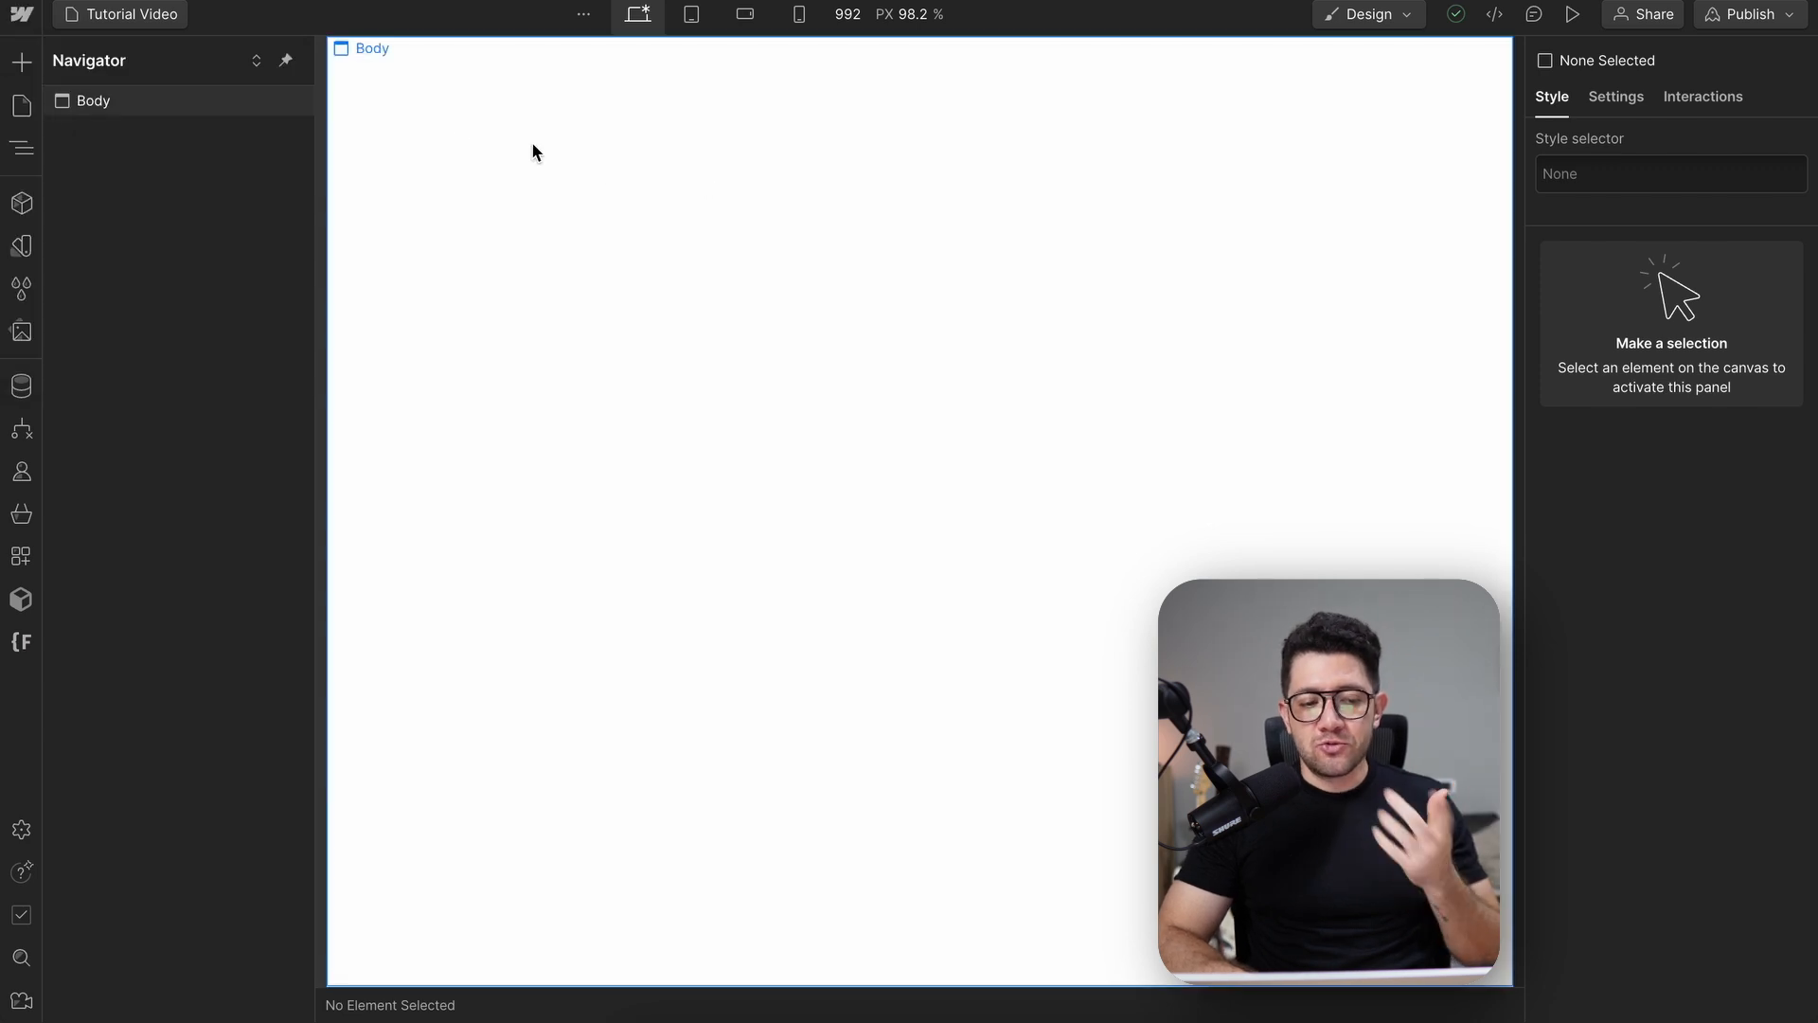
# Find "head" with Quick find and add the Hero Heading Center layout from the Starter library to the page
pyautogui.click(20, 14)
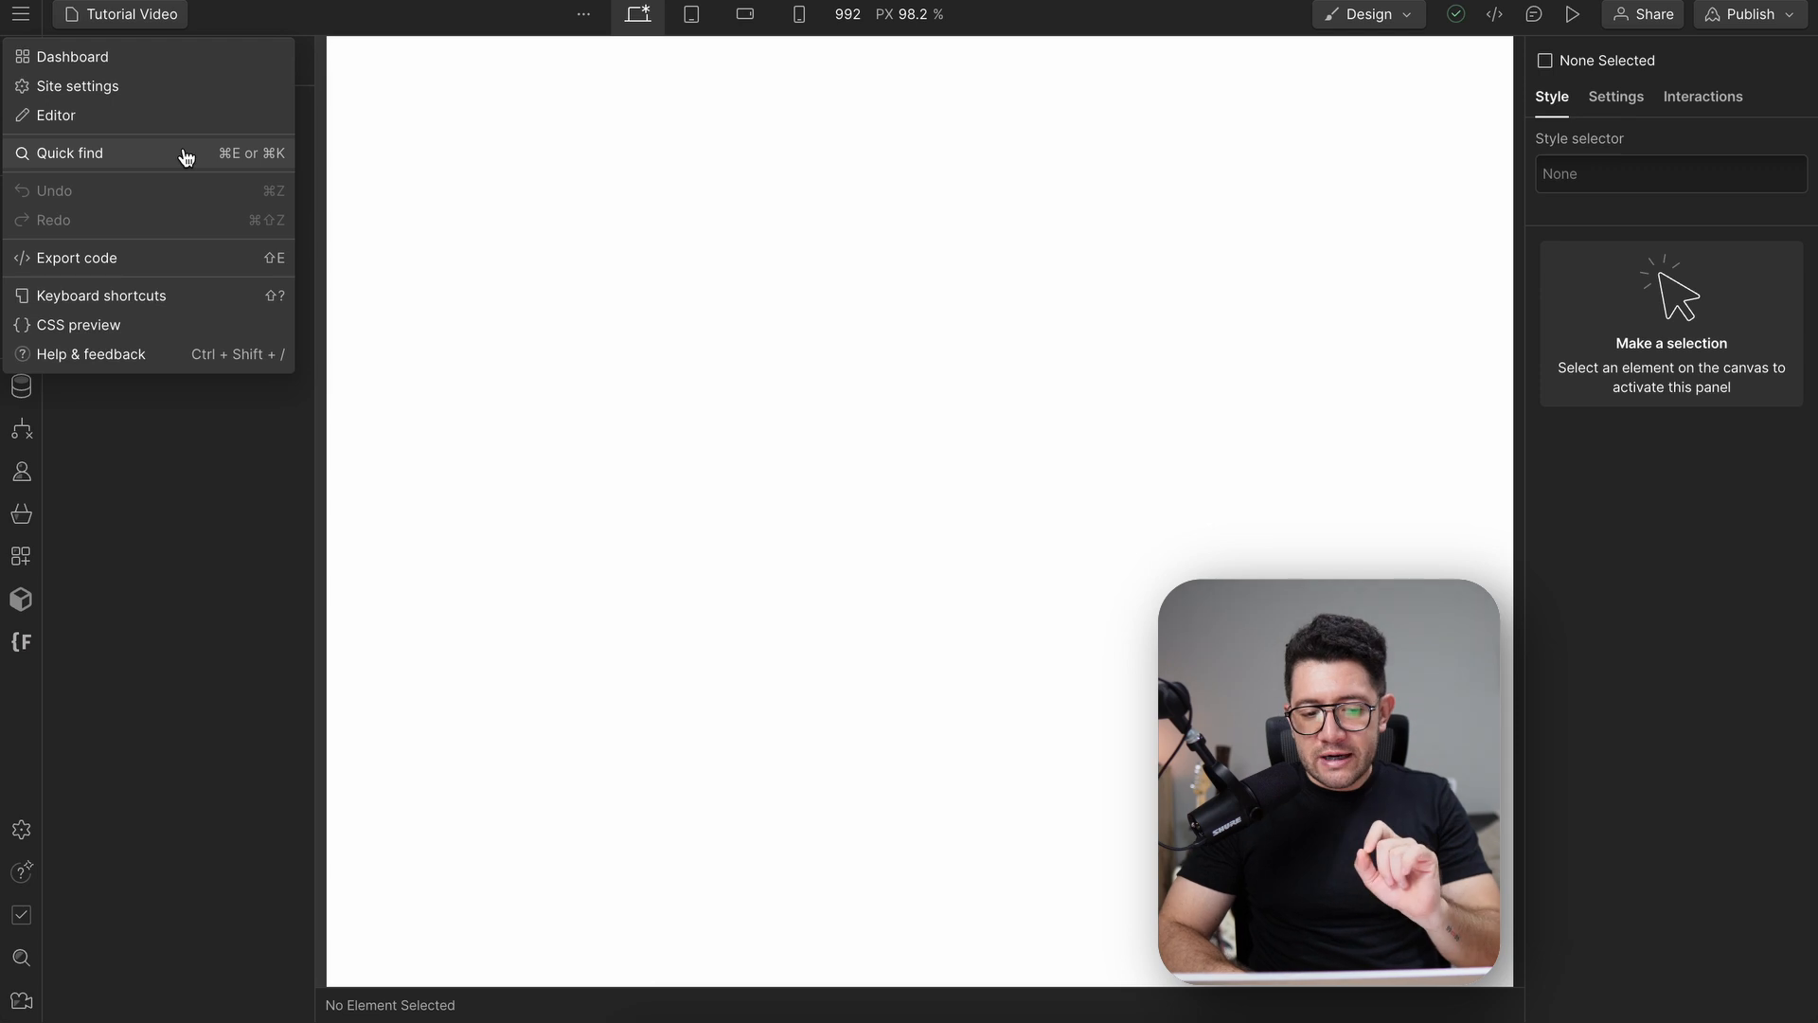
pyautogui.click(185, 156)
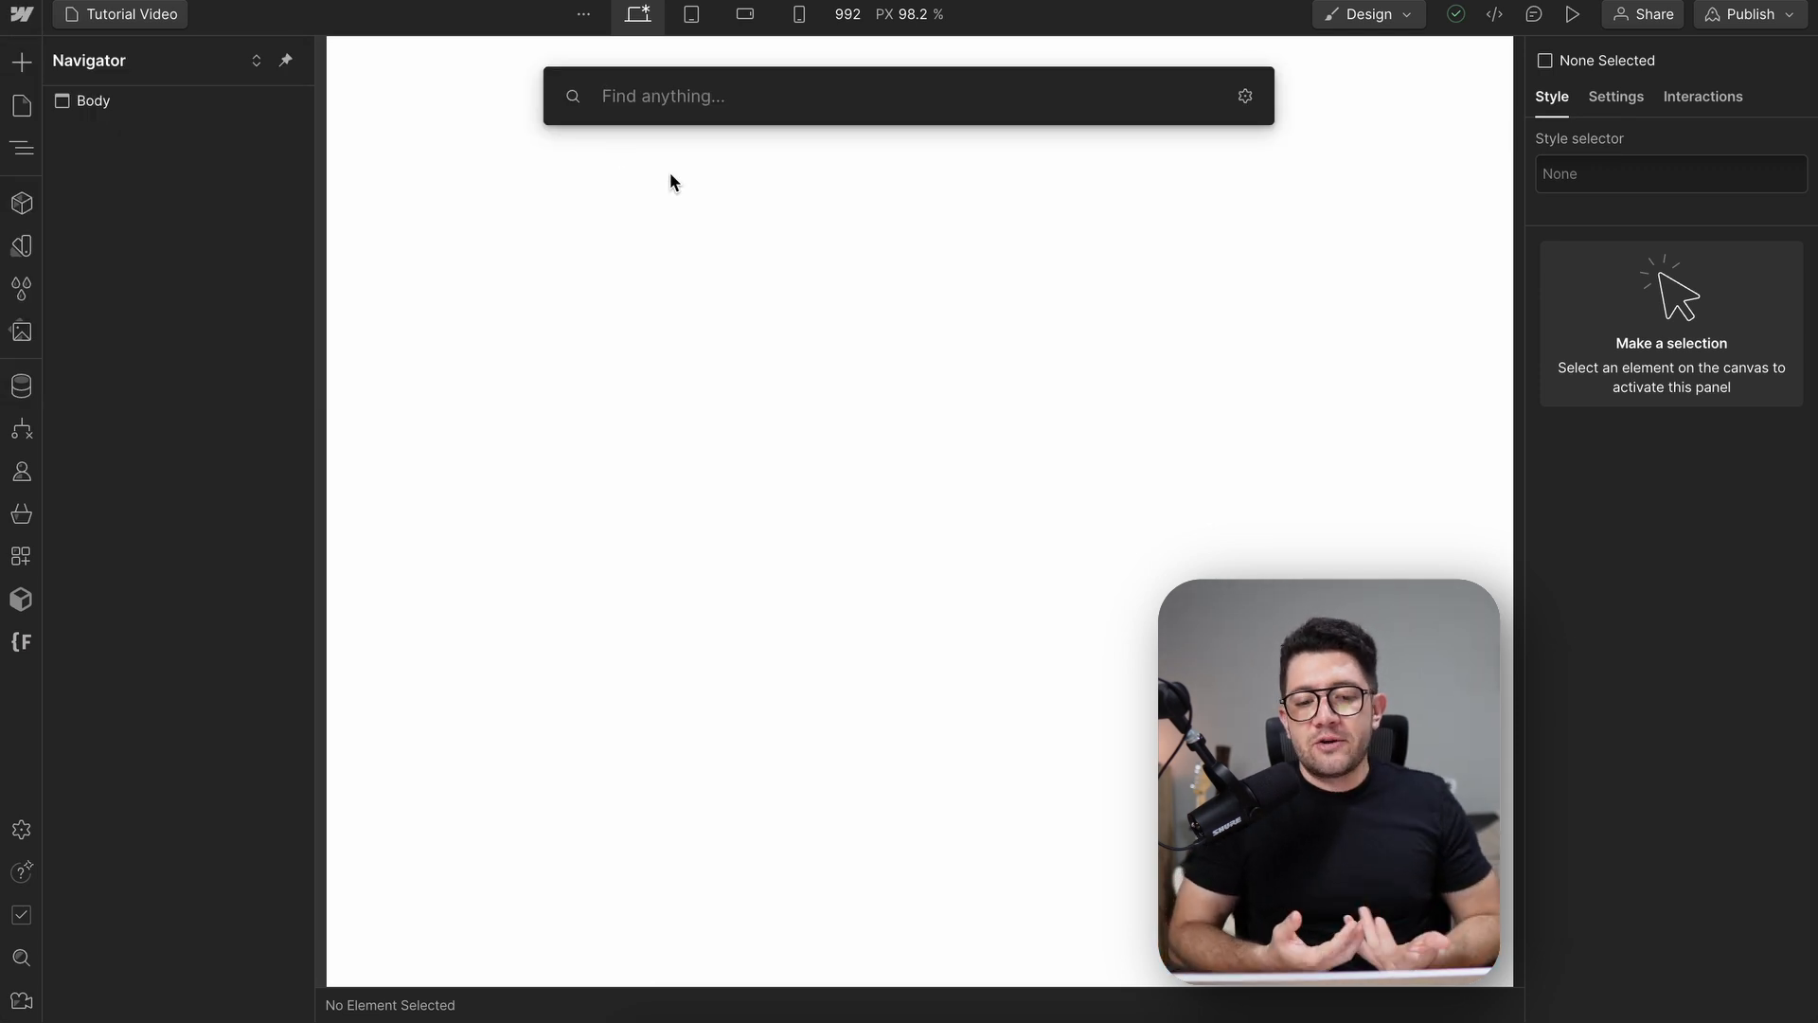
pyautogui.write('header')
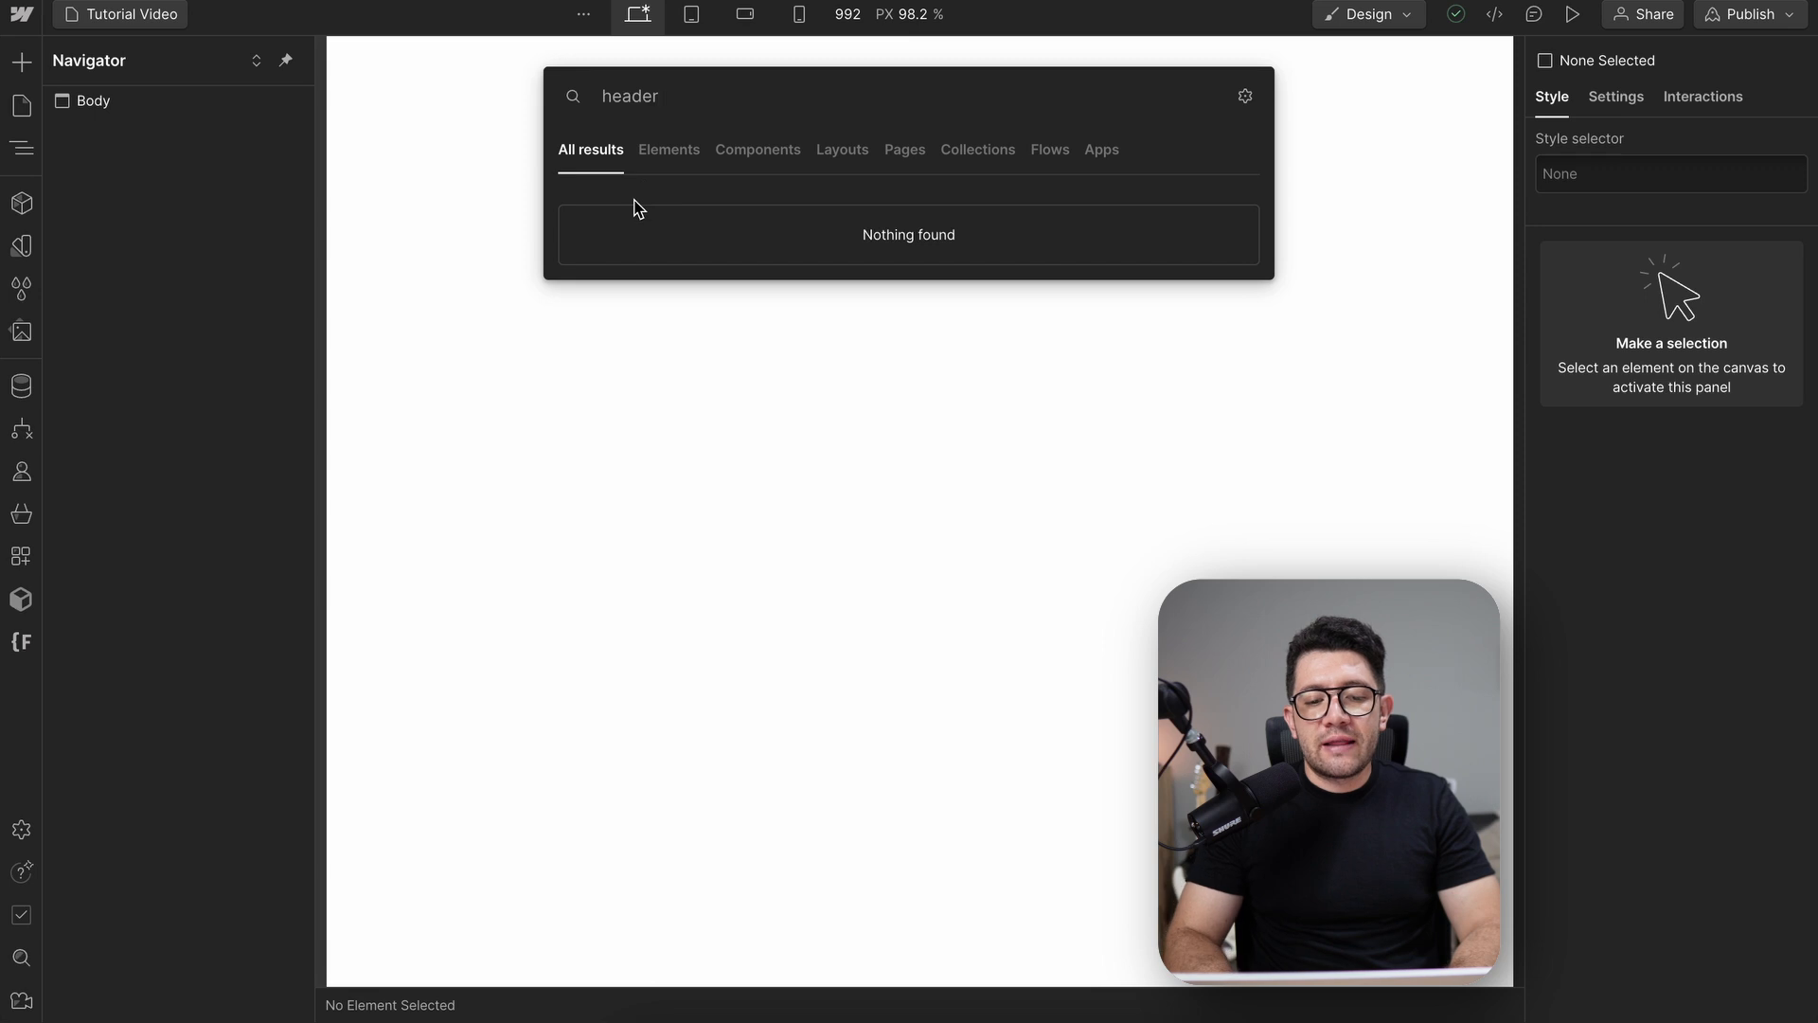
pyautogui.press('BackSpace')
pyautogui.press('BackSpace')
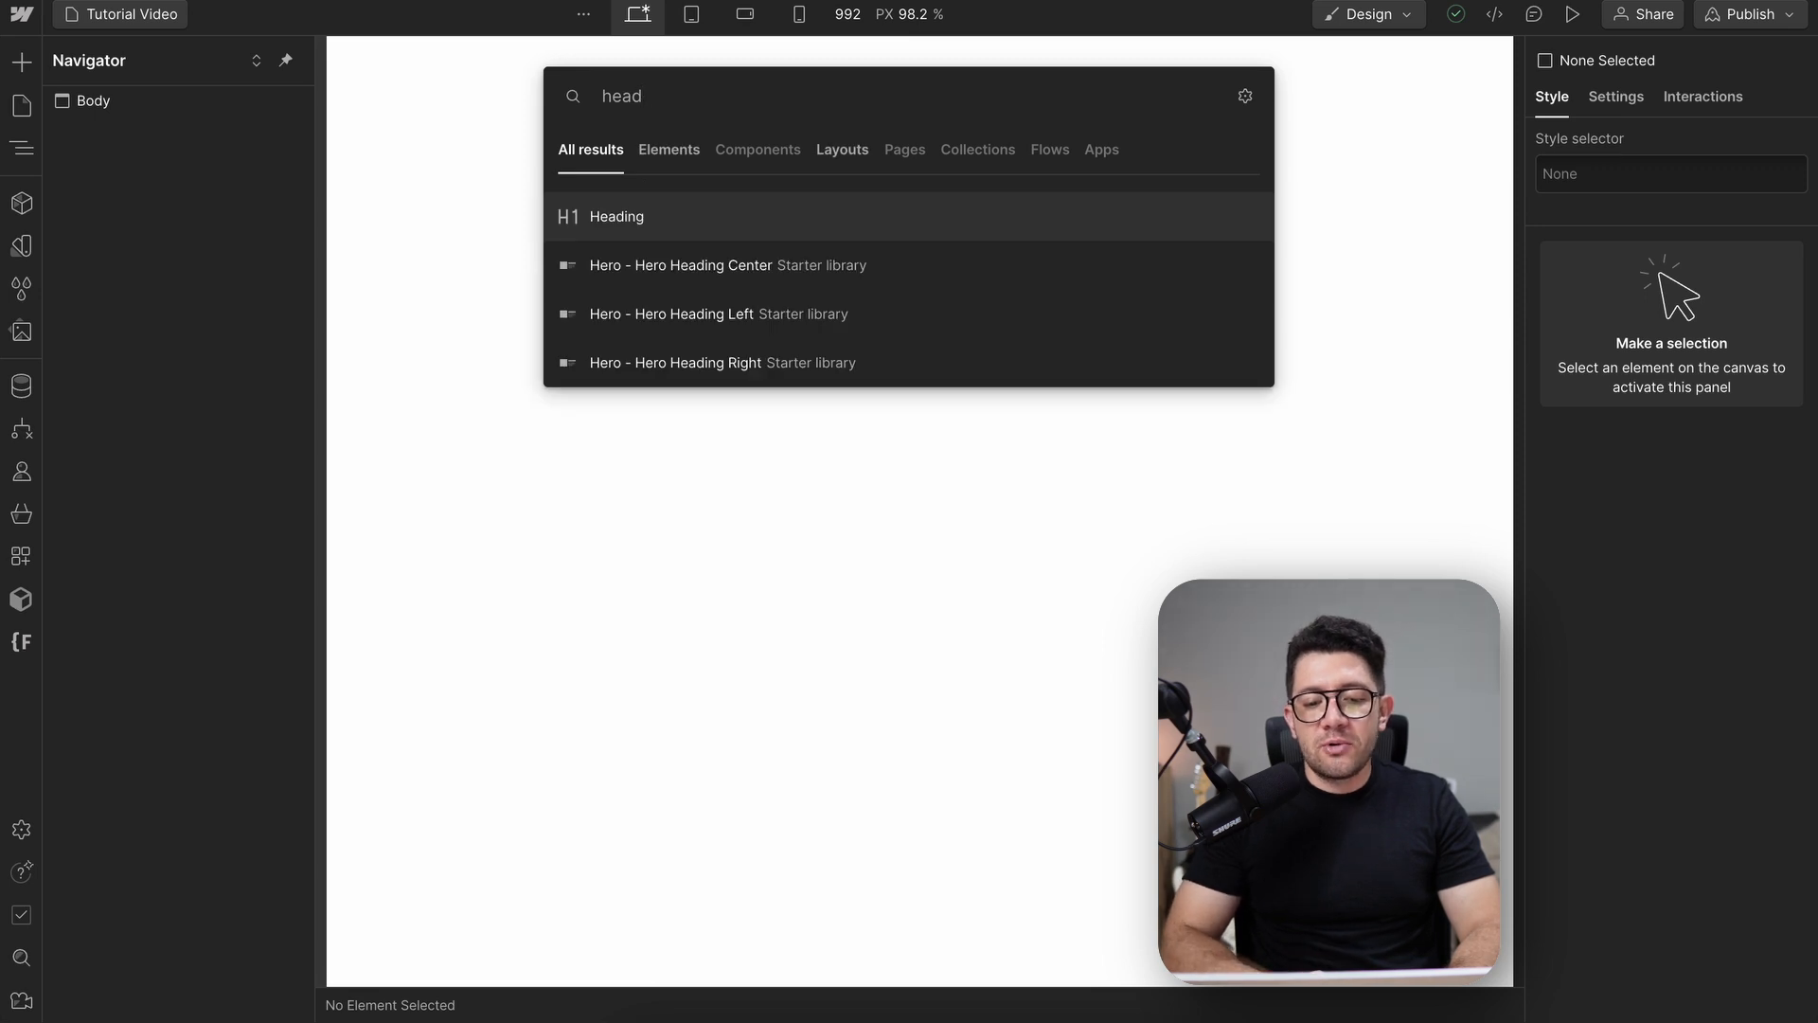
pyautogui.click(669, 264)
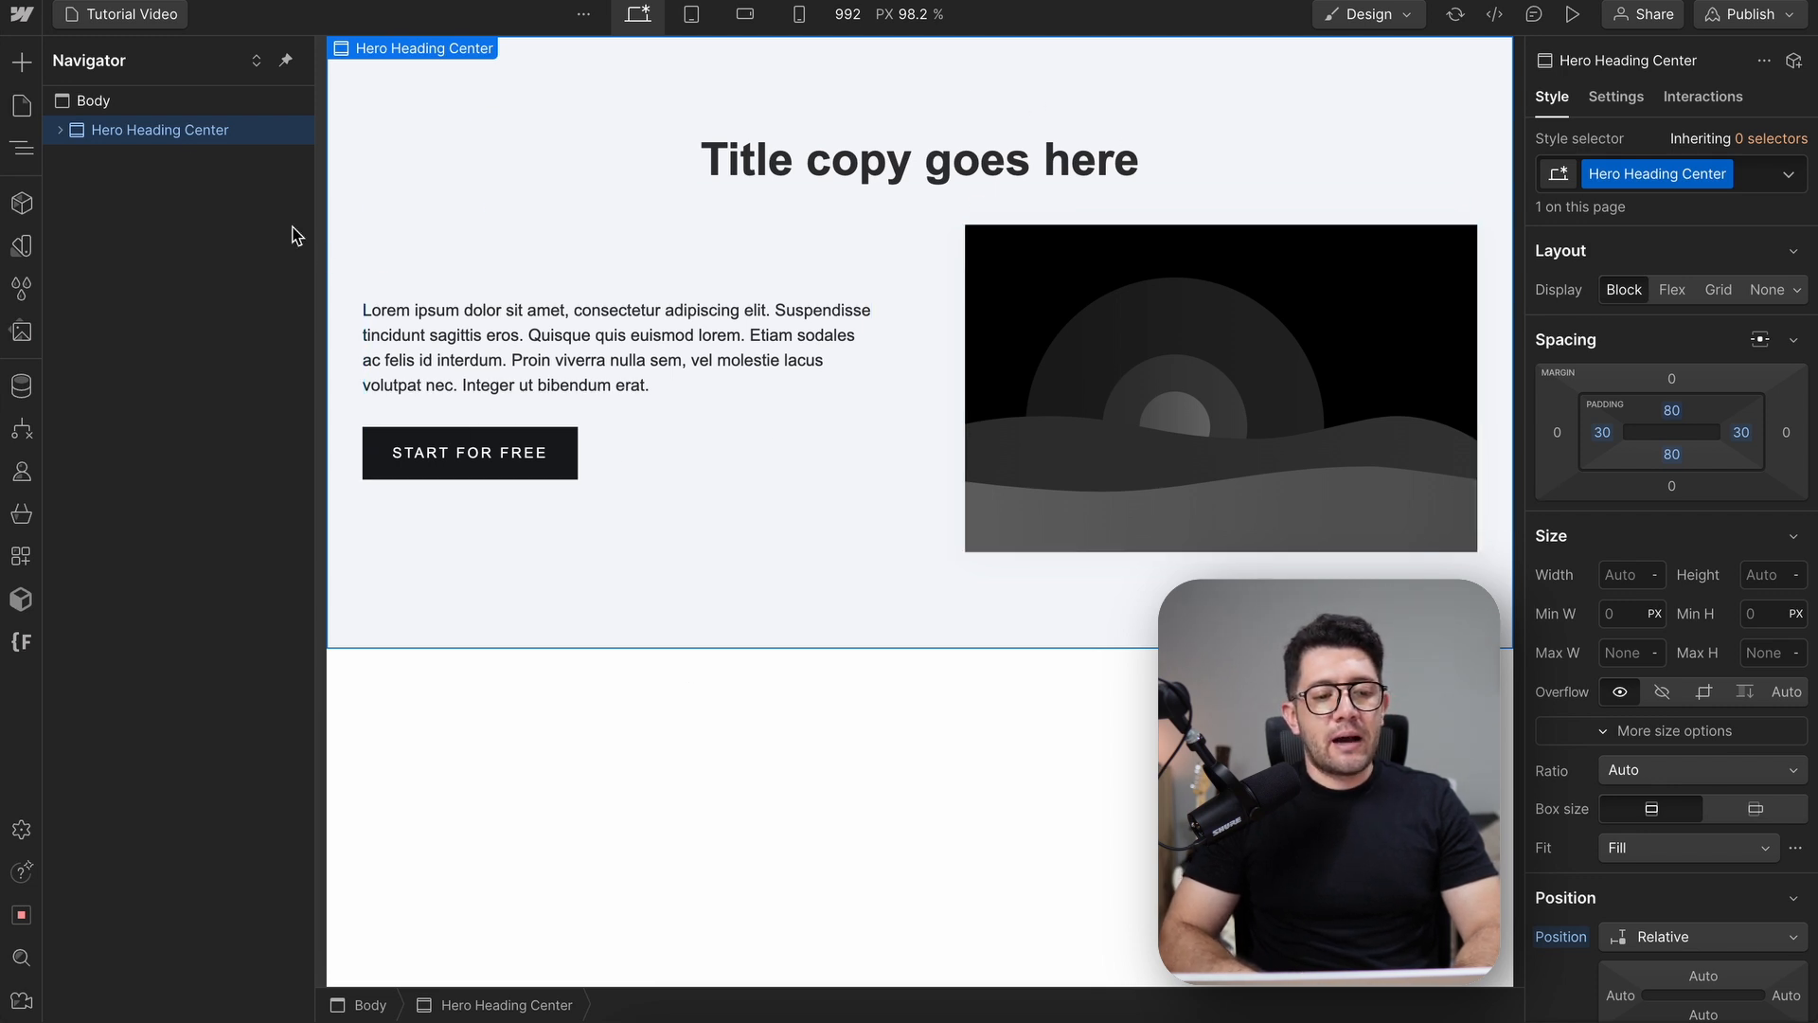
pyautogui.click(21, 13)
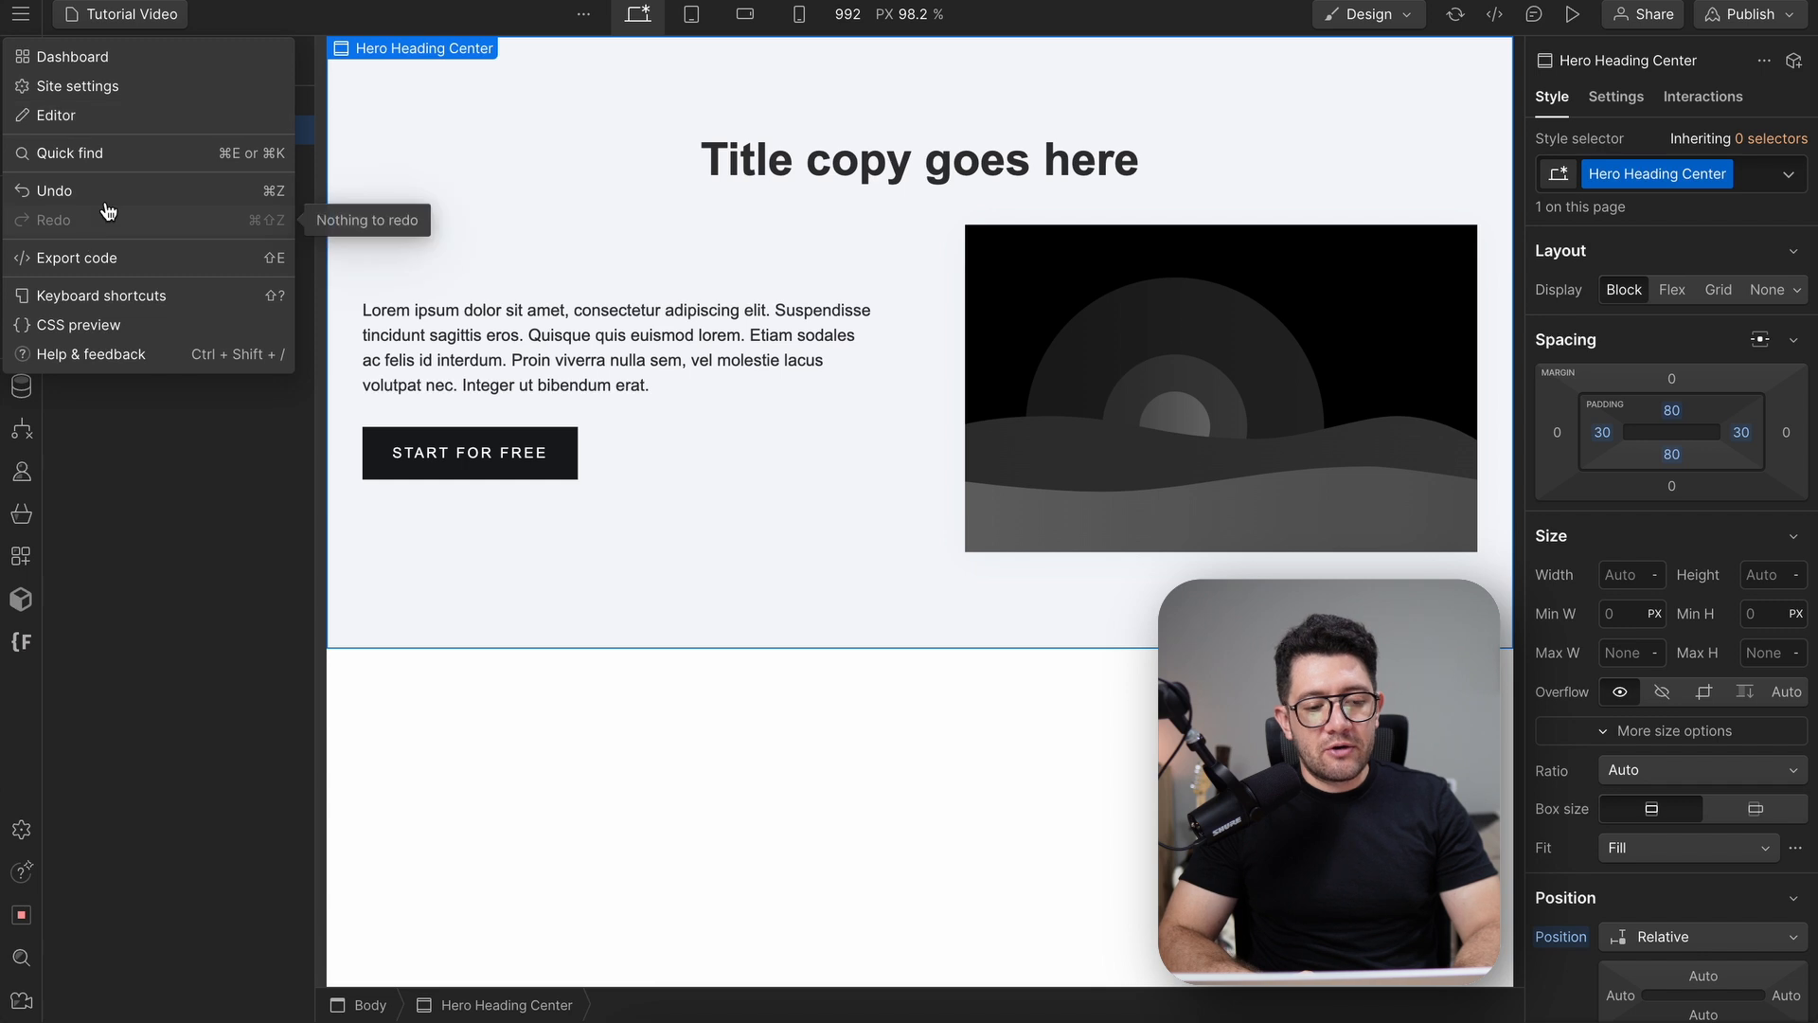
pyautogui.click(235, 571)
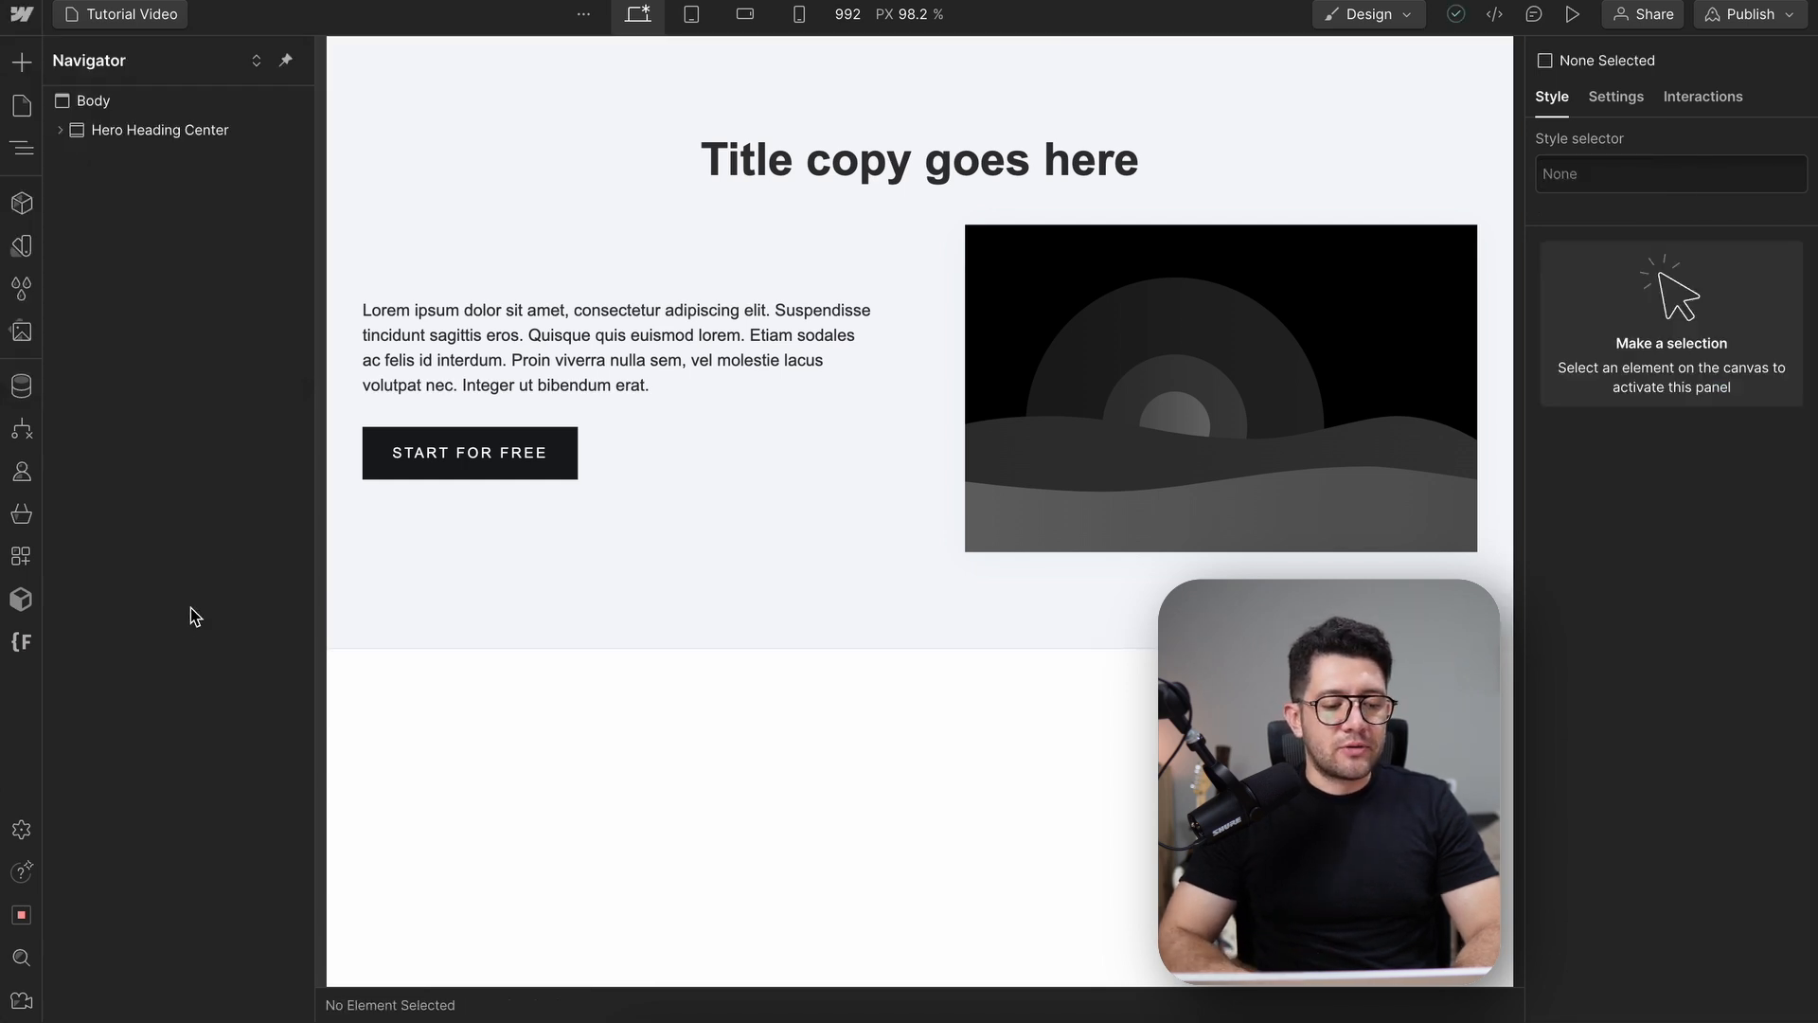
# Find "gall" with Quick find and add the Gallery Overview layout below the hero section
pyautogui.click(21, 958)
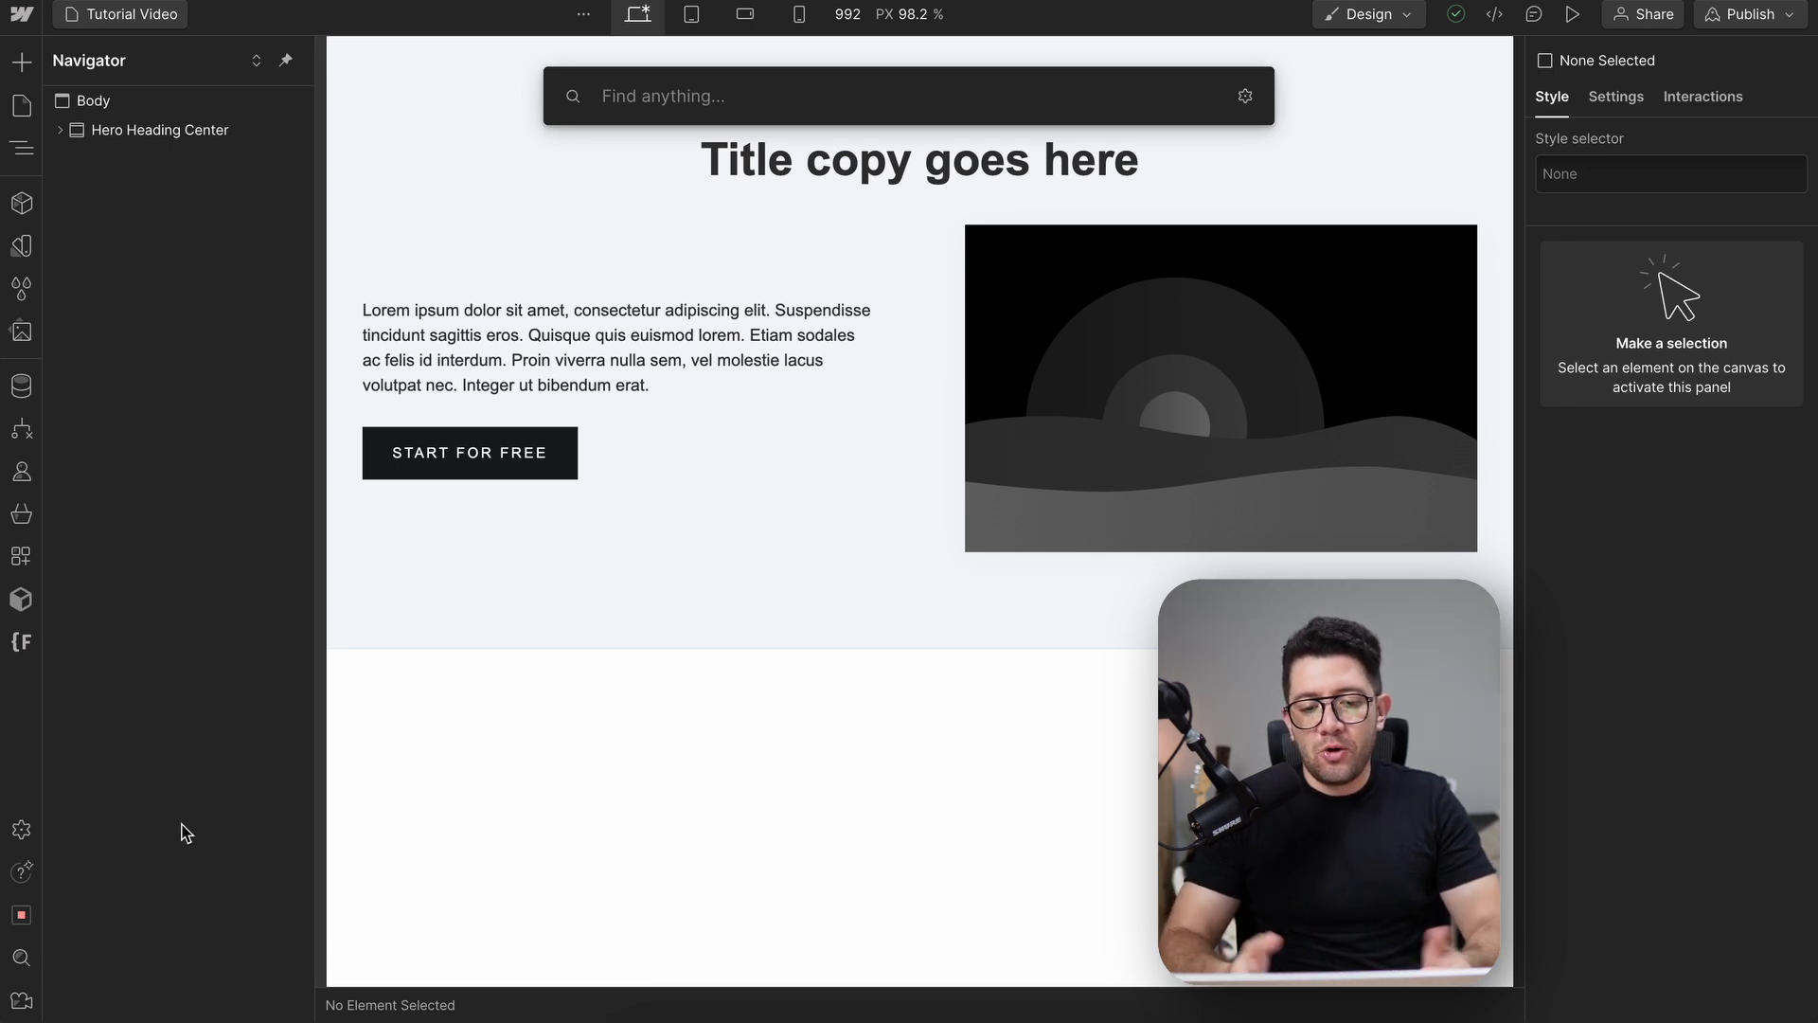
pyautogui.write('gall')
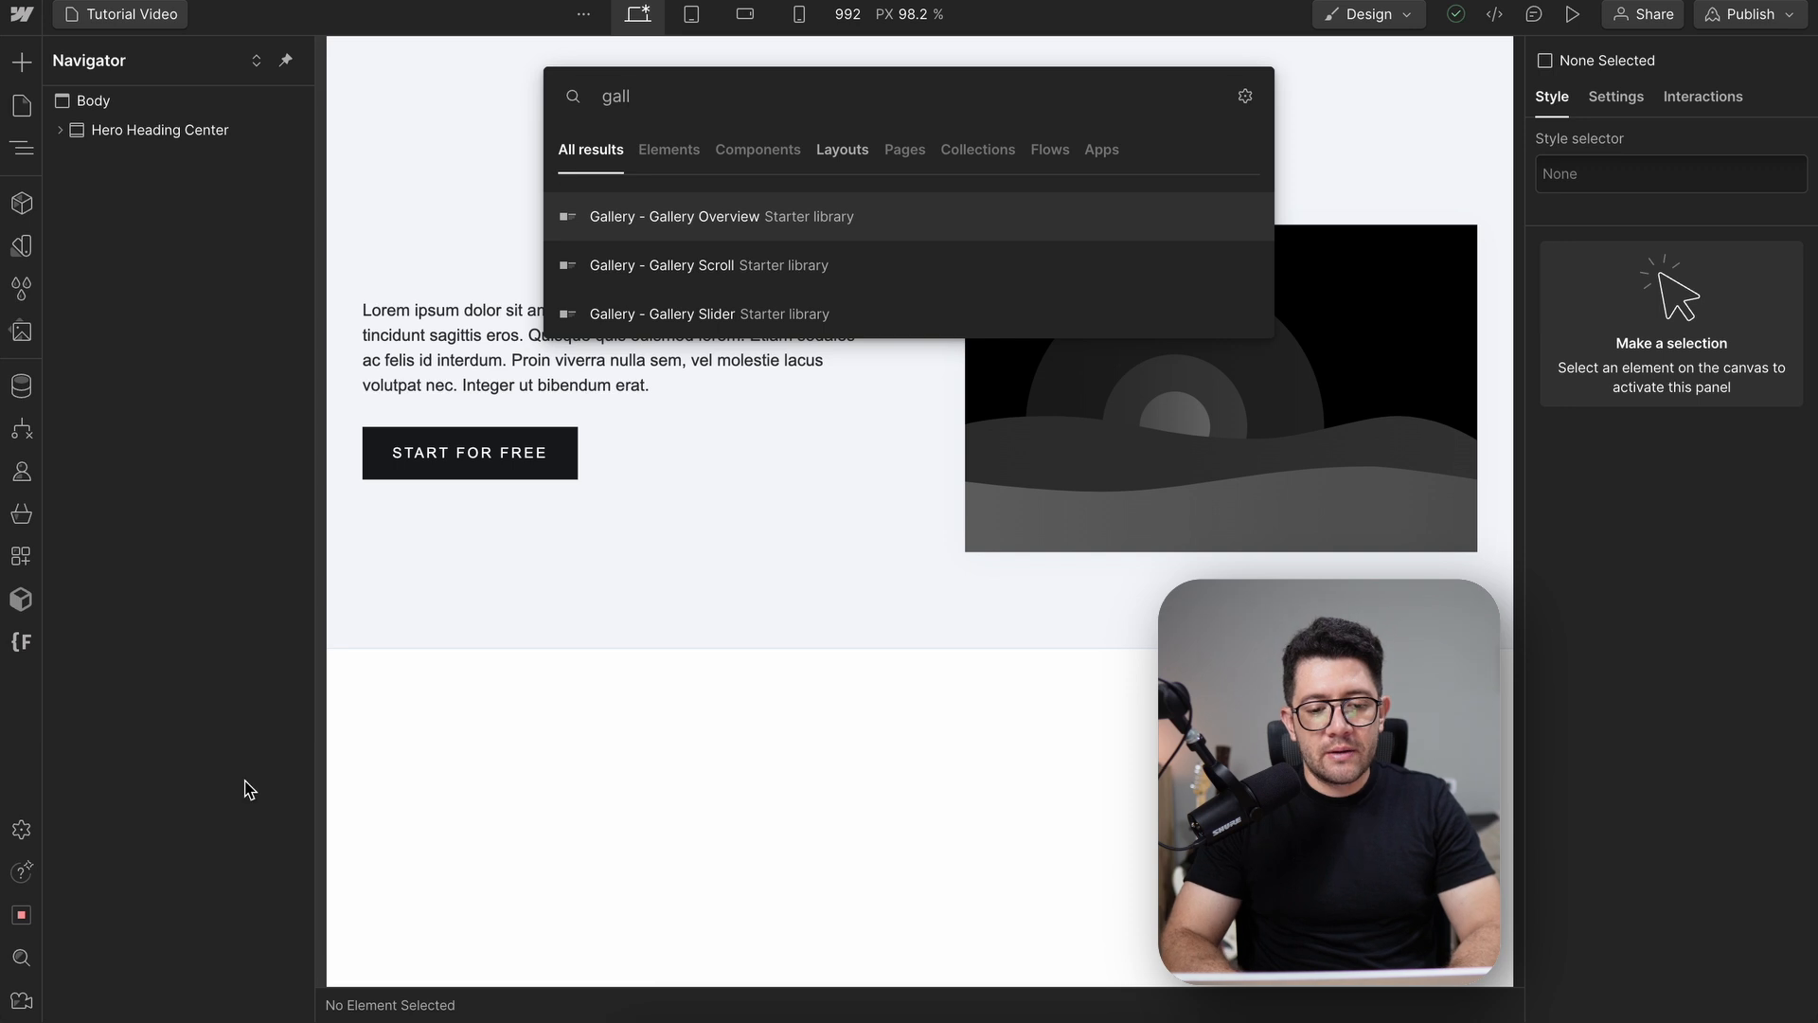
pyautogui.click(733, 225)
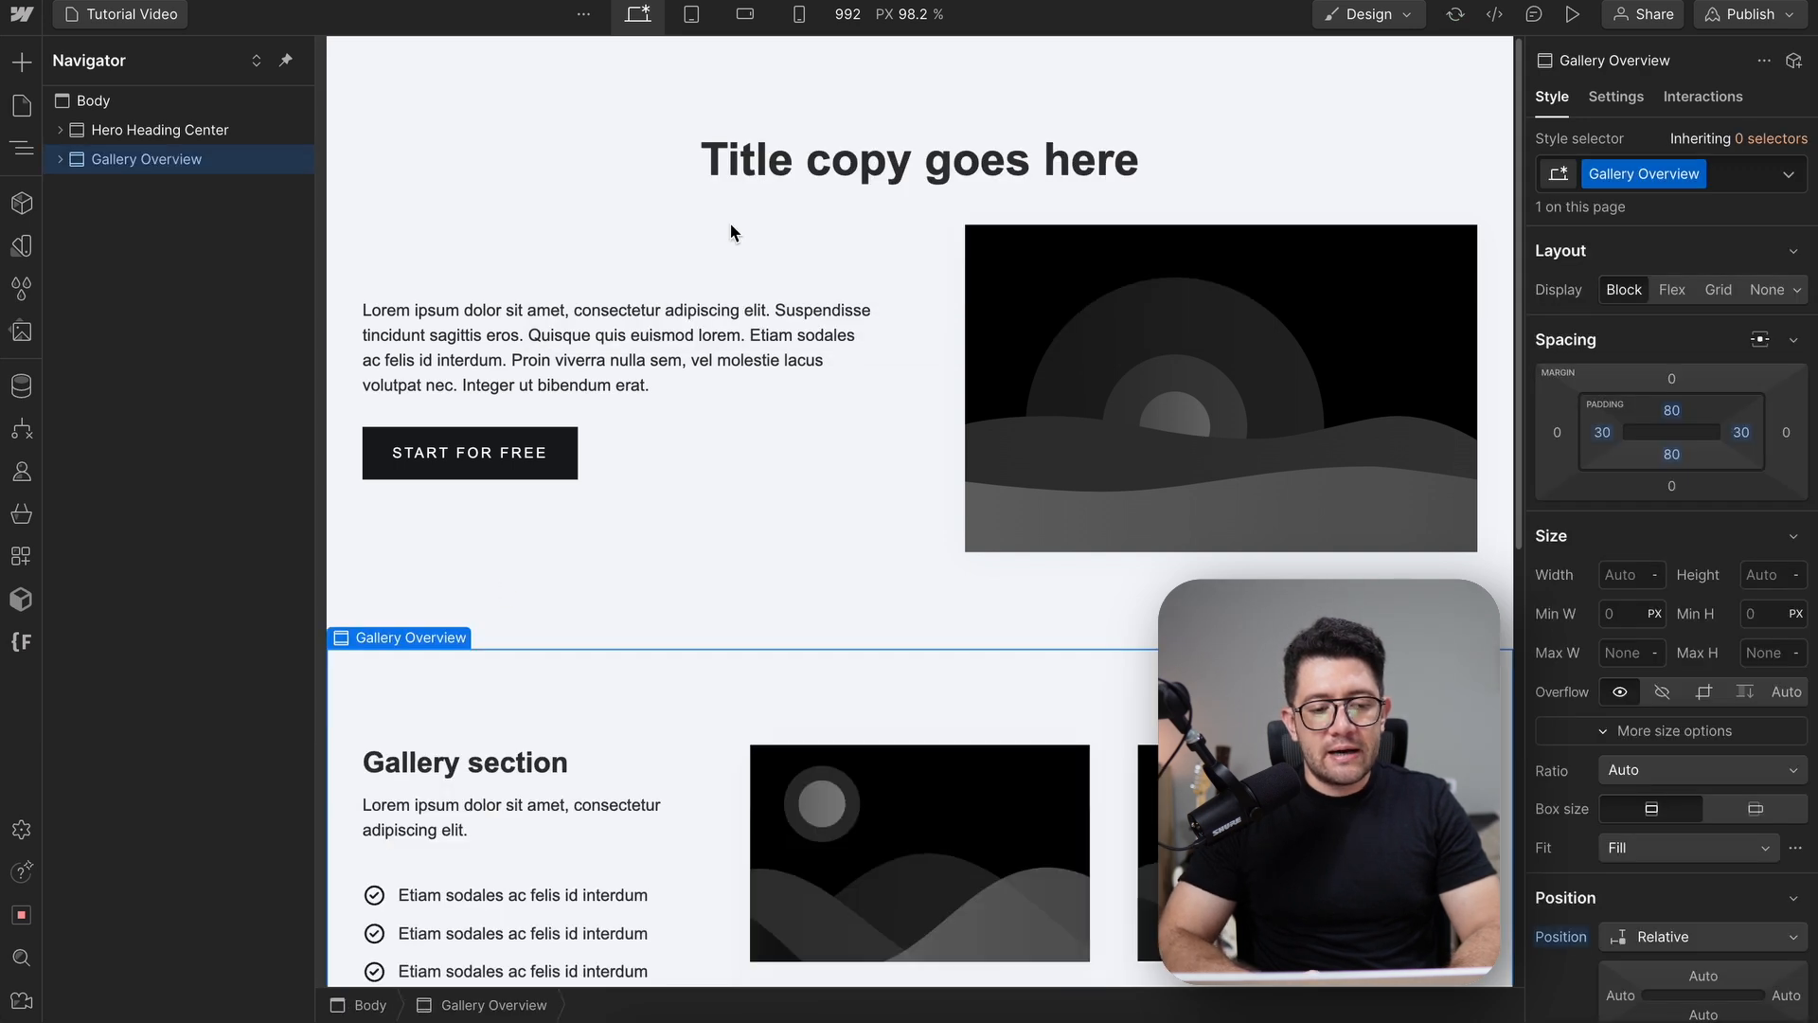
pyautogui.scroll(-5, 731, 232)
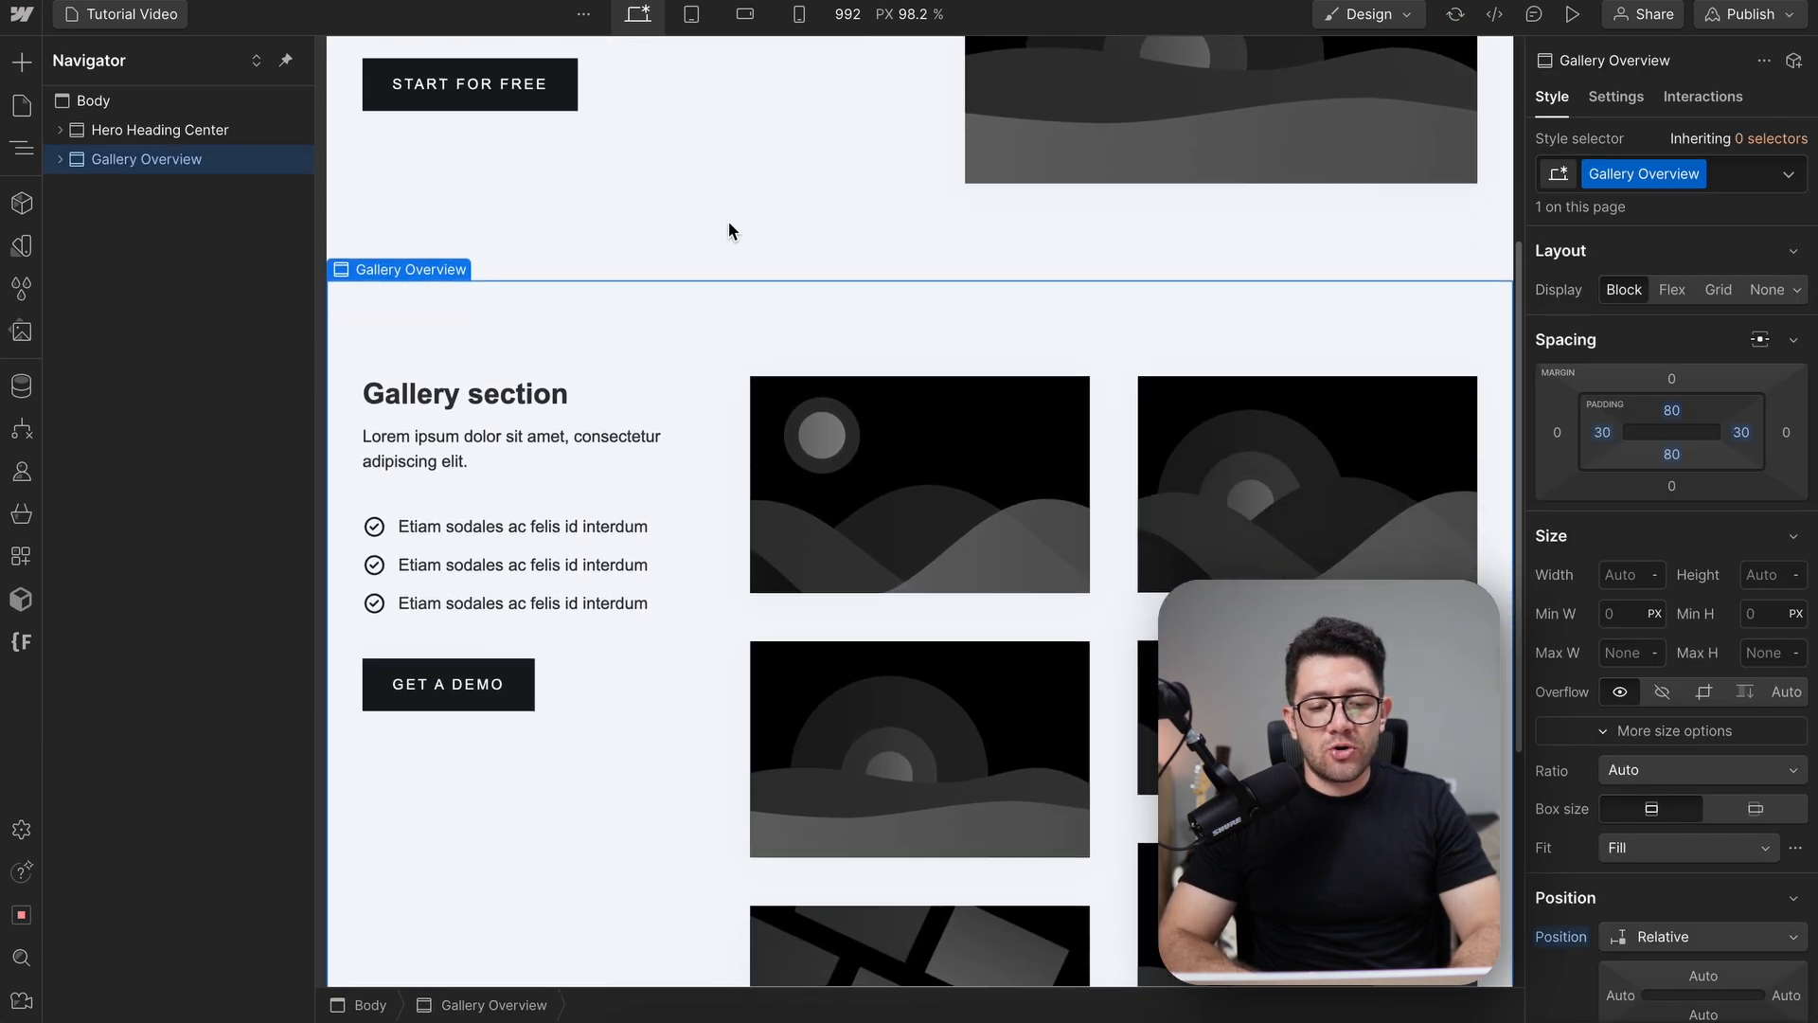
pyautogui.scroll(-2, 648, 620)
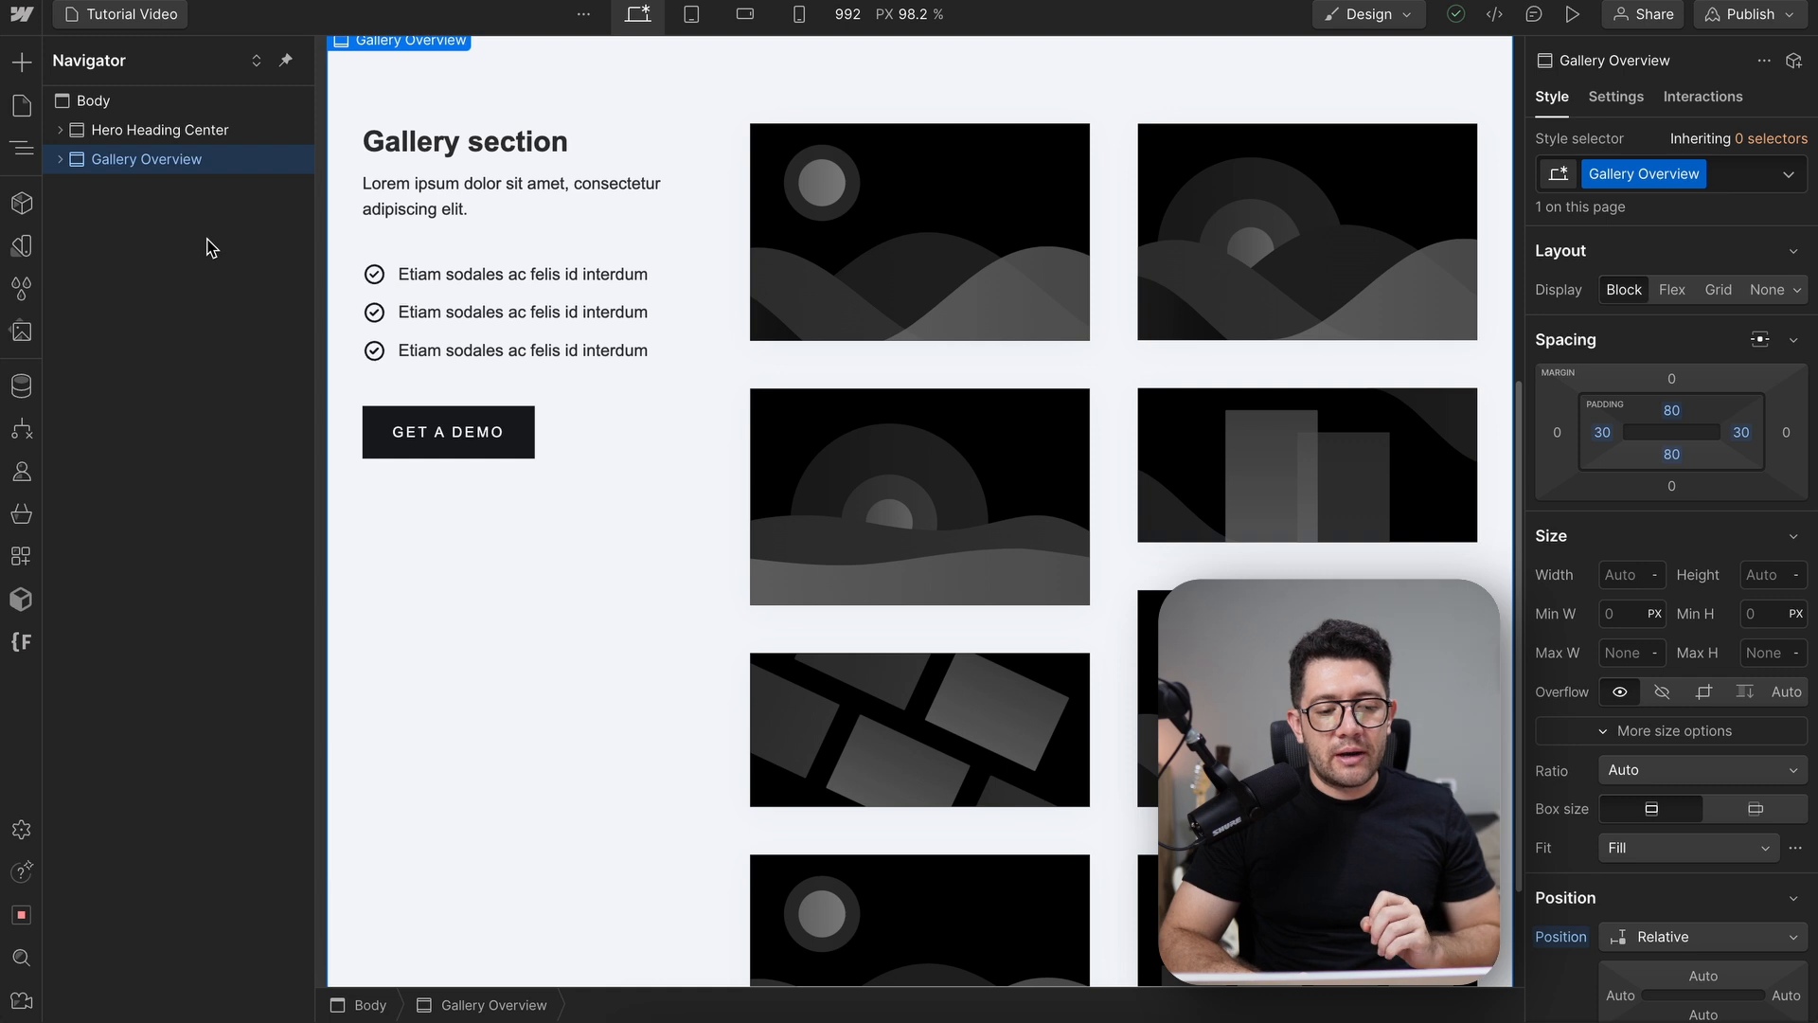
# Expand the full element tree in the Navigator and examine the nested structure of the hero and gallery sections
pyautogui.click(24, 159)
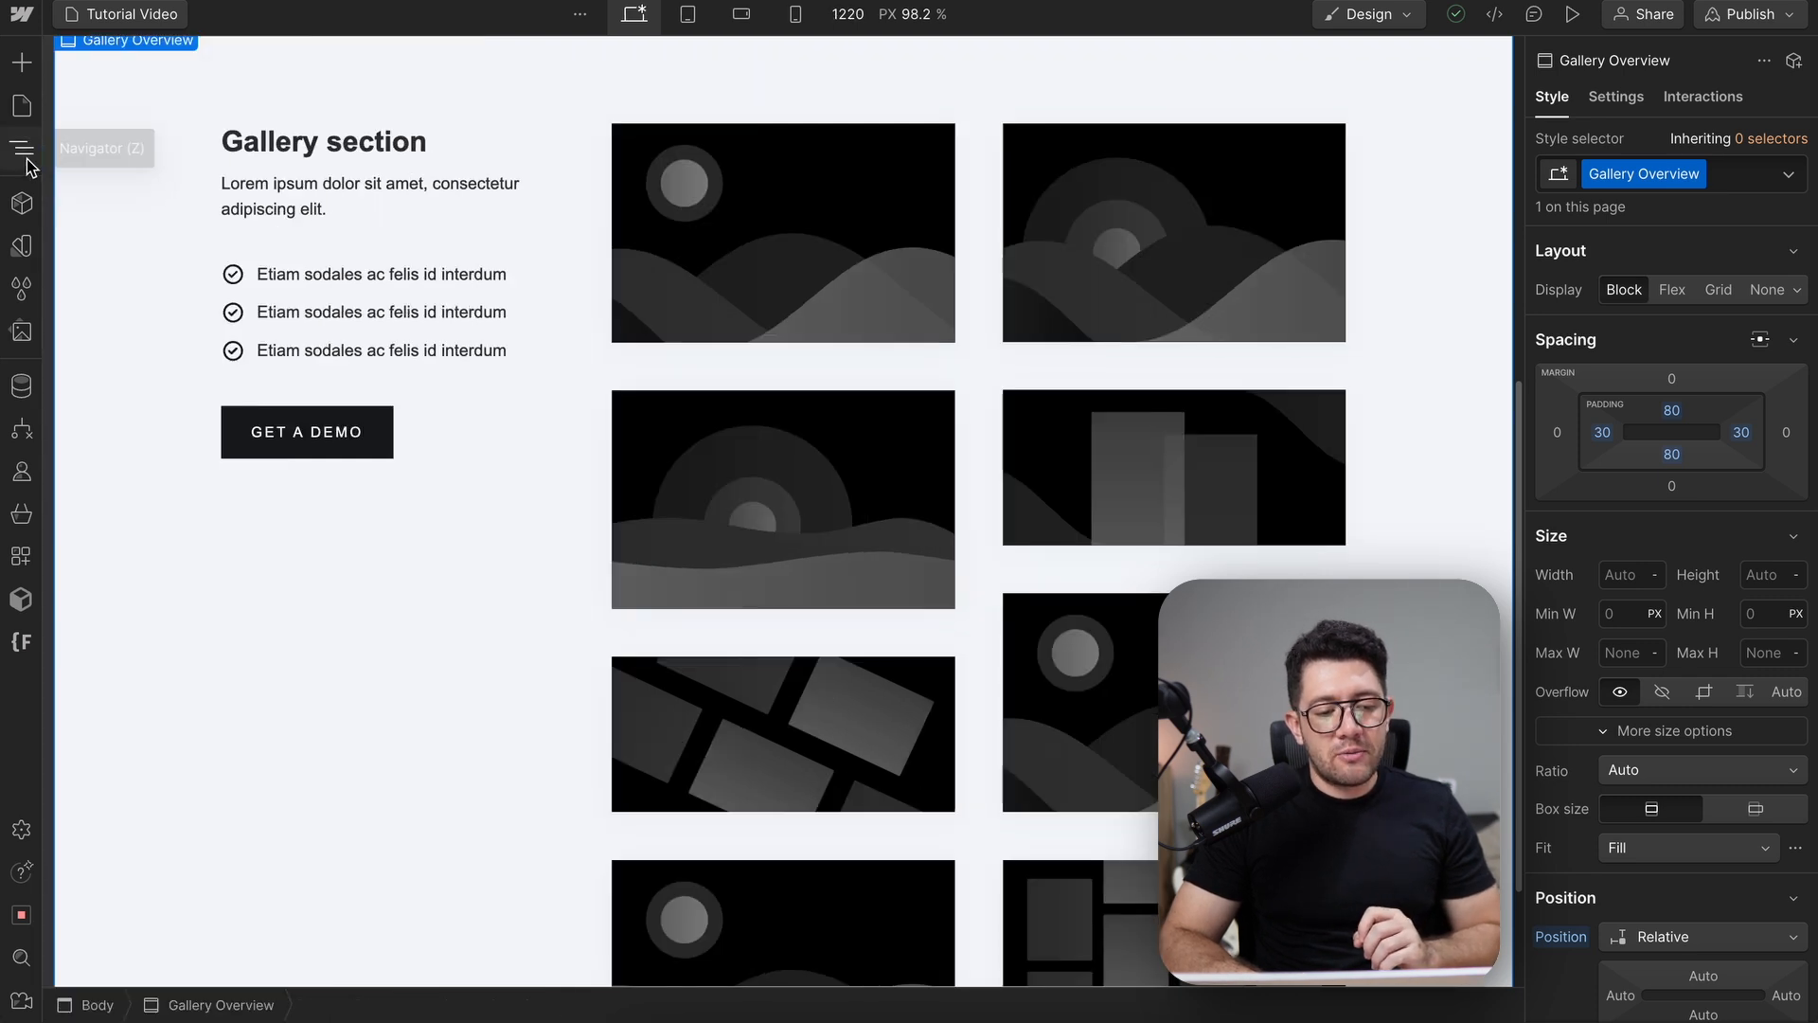
pyautogui.click(27, 161)
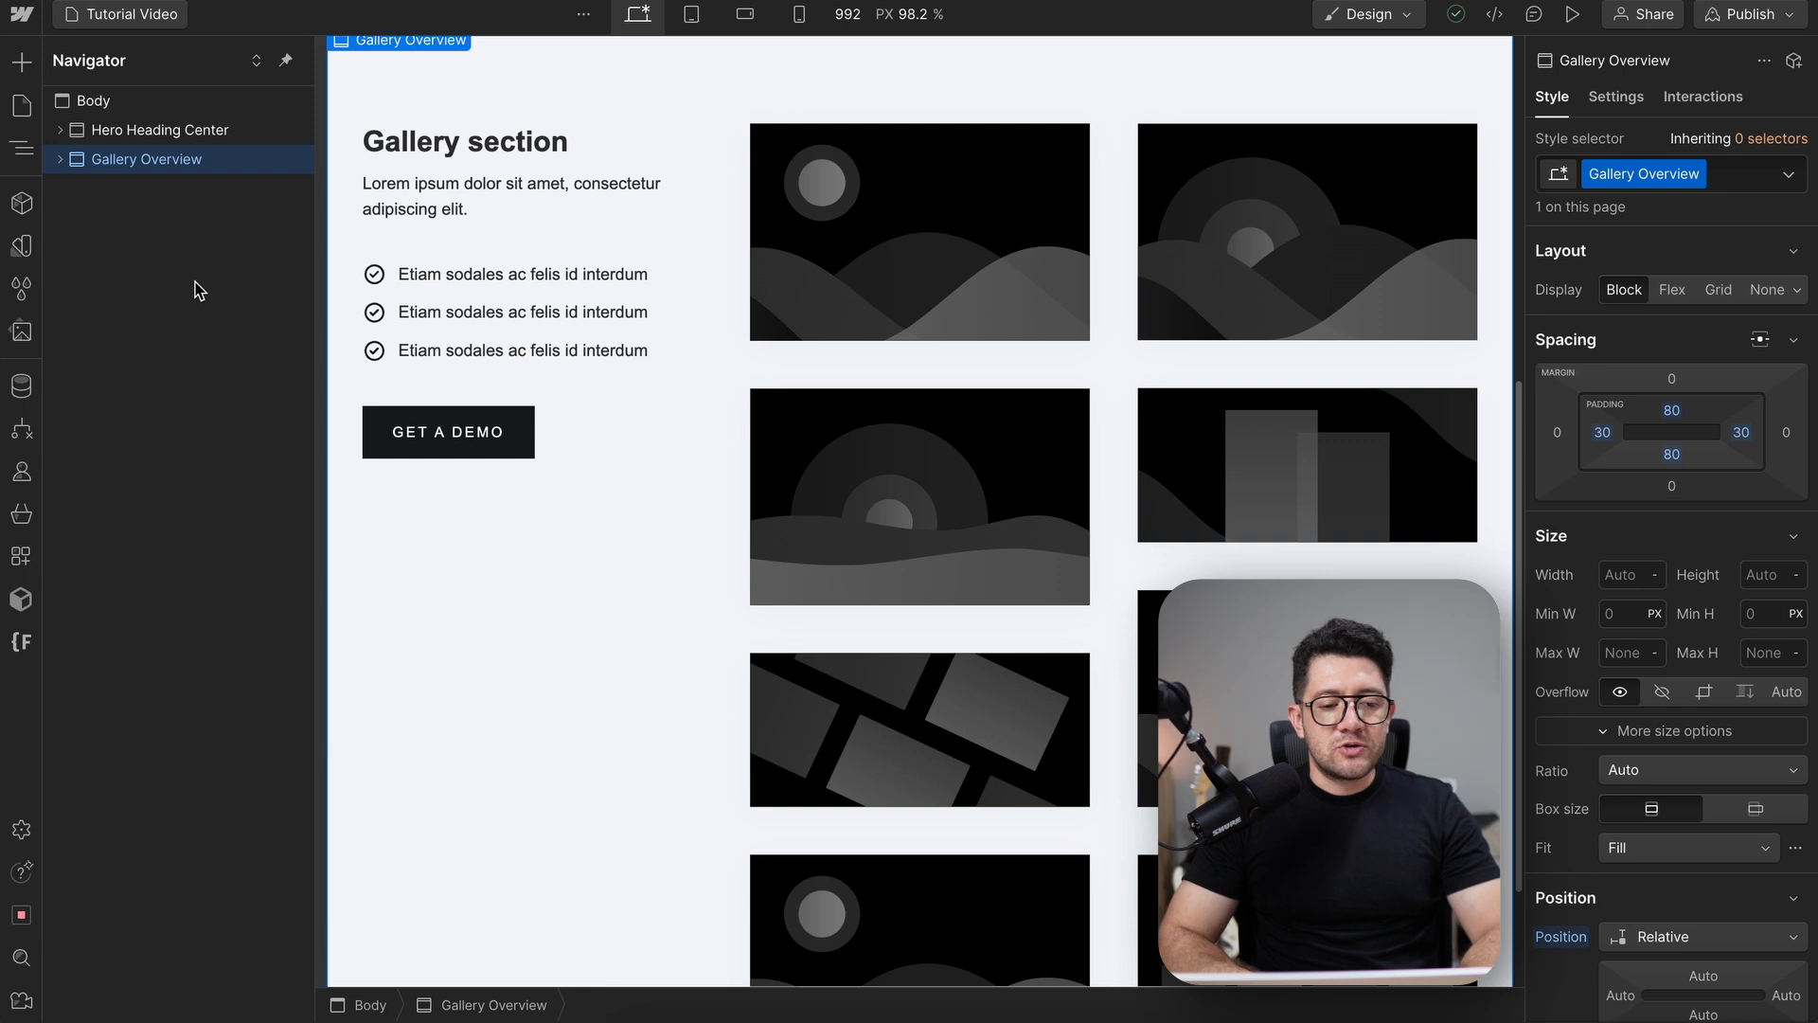
pyautogui.click(60, 161)
pyautogui.click(60, 130)
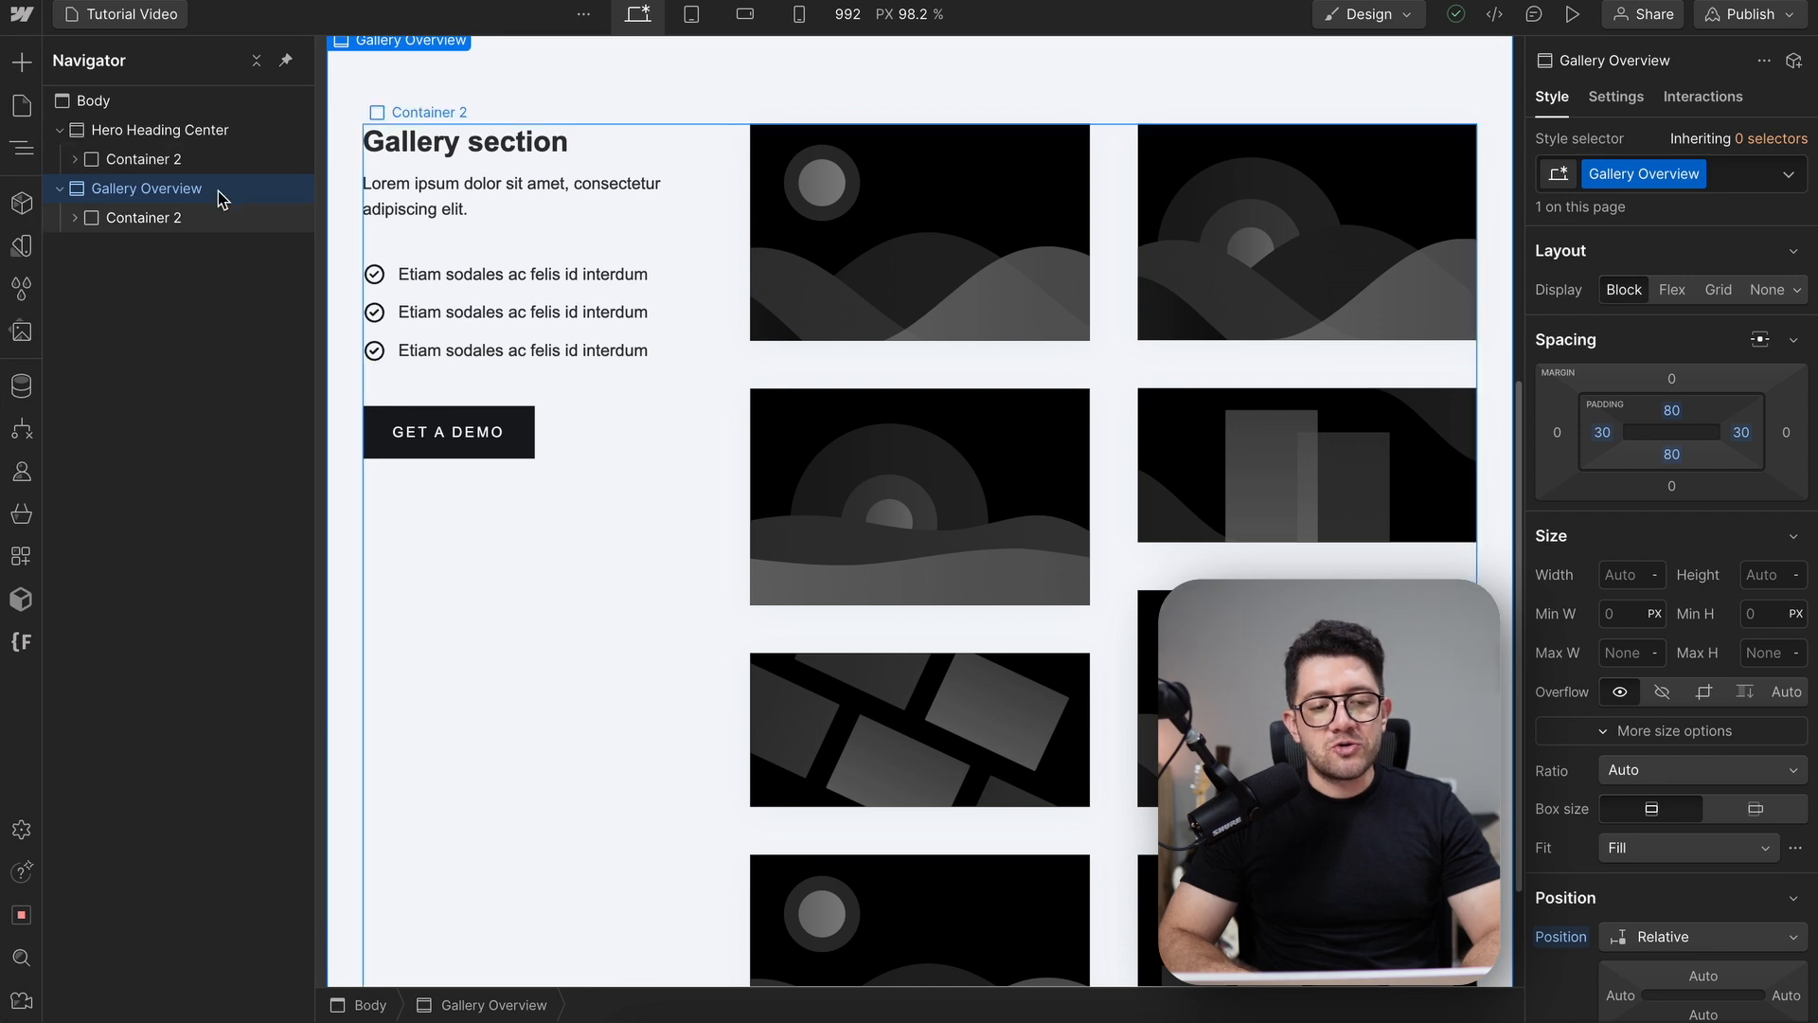
pyautogui.click(256, 62)
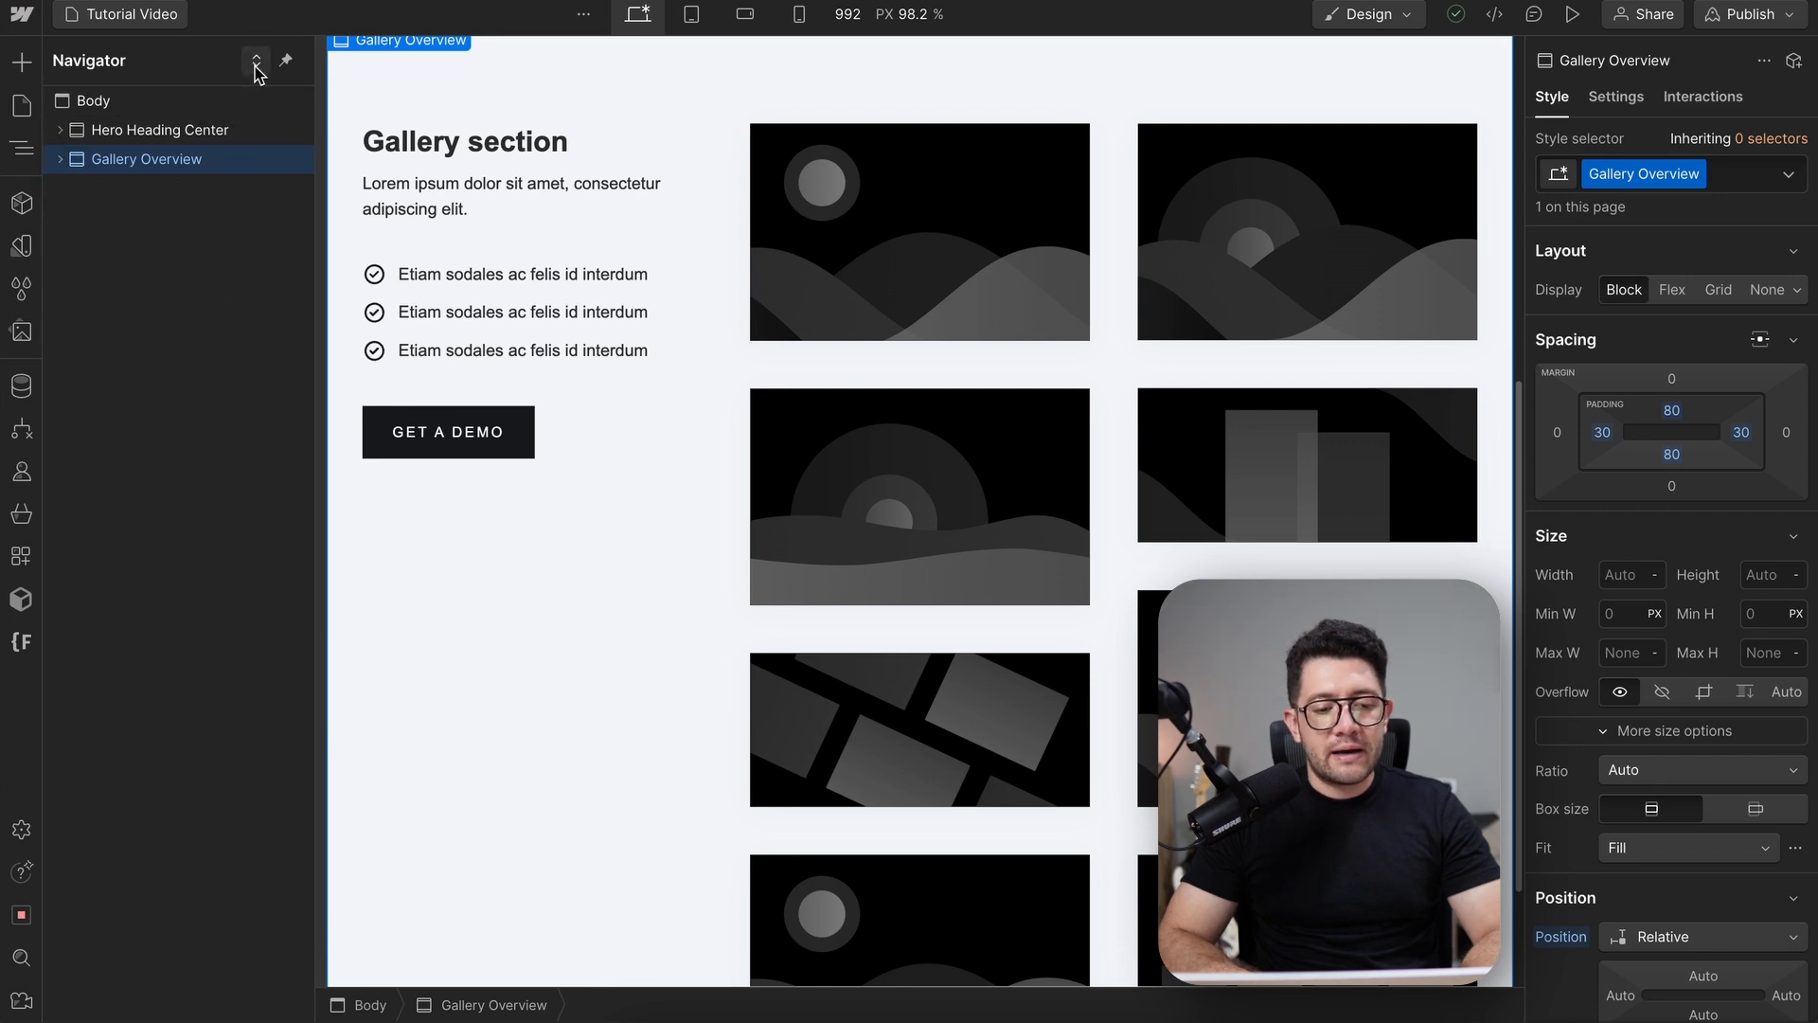
pyautogui.click(256, 65)
pyautogui.scroll(-1, 170, 603)
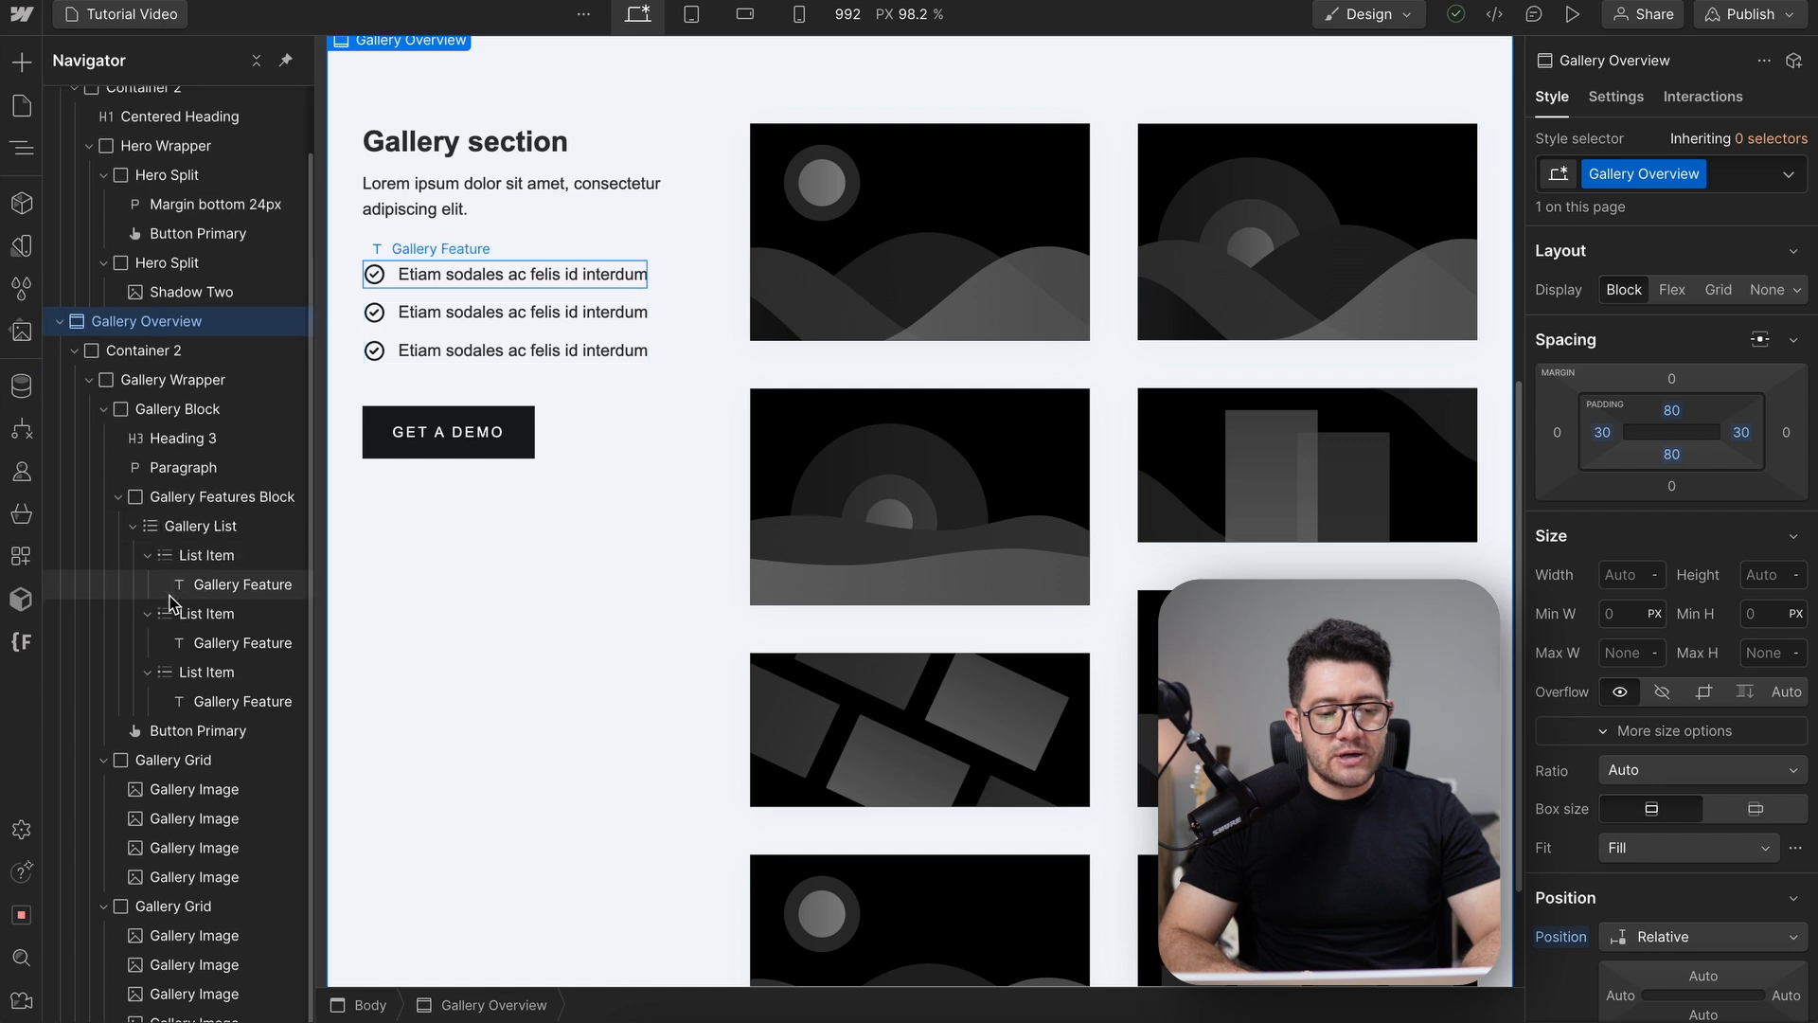
pyautogui.scroll(1, 172, 577)
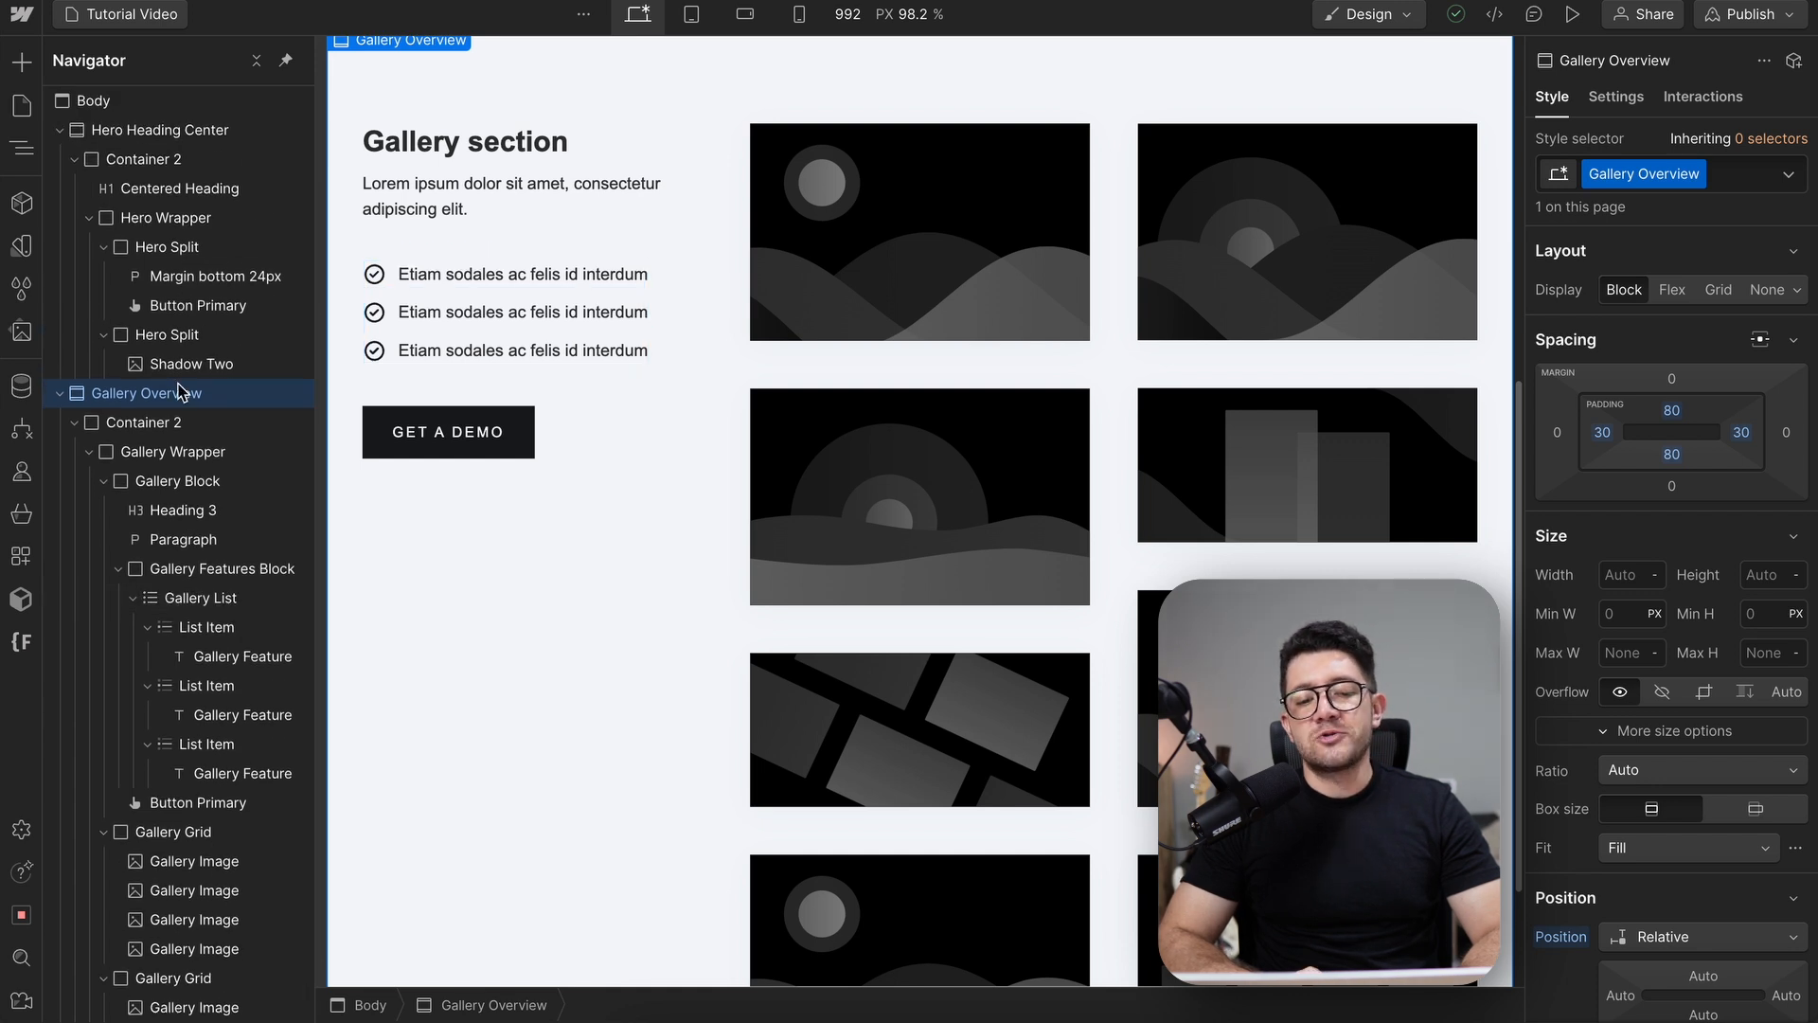
# Select the hero paragraph and its parent section in turn to check how the page elements match the Navigator
pyautogui.scroll(6, 629, 369)
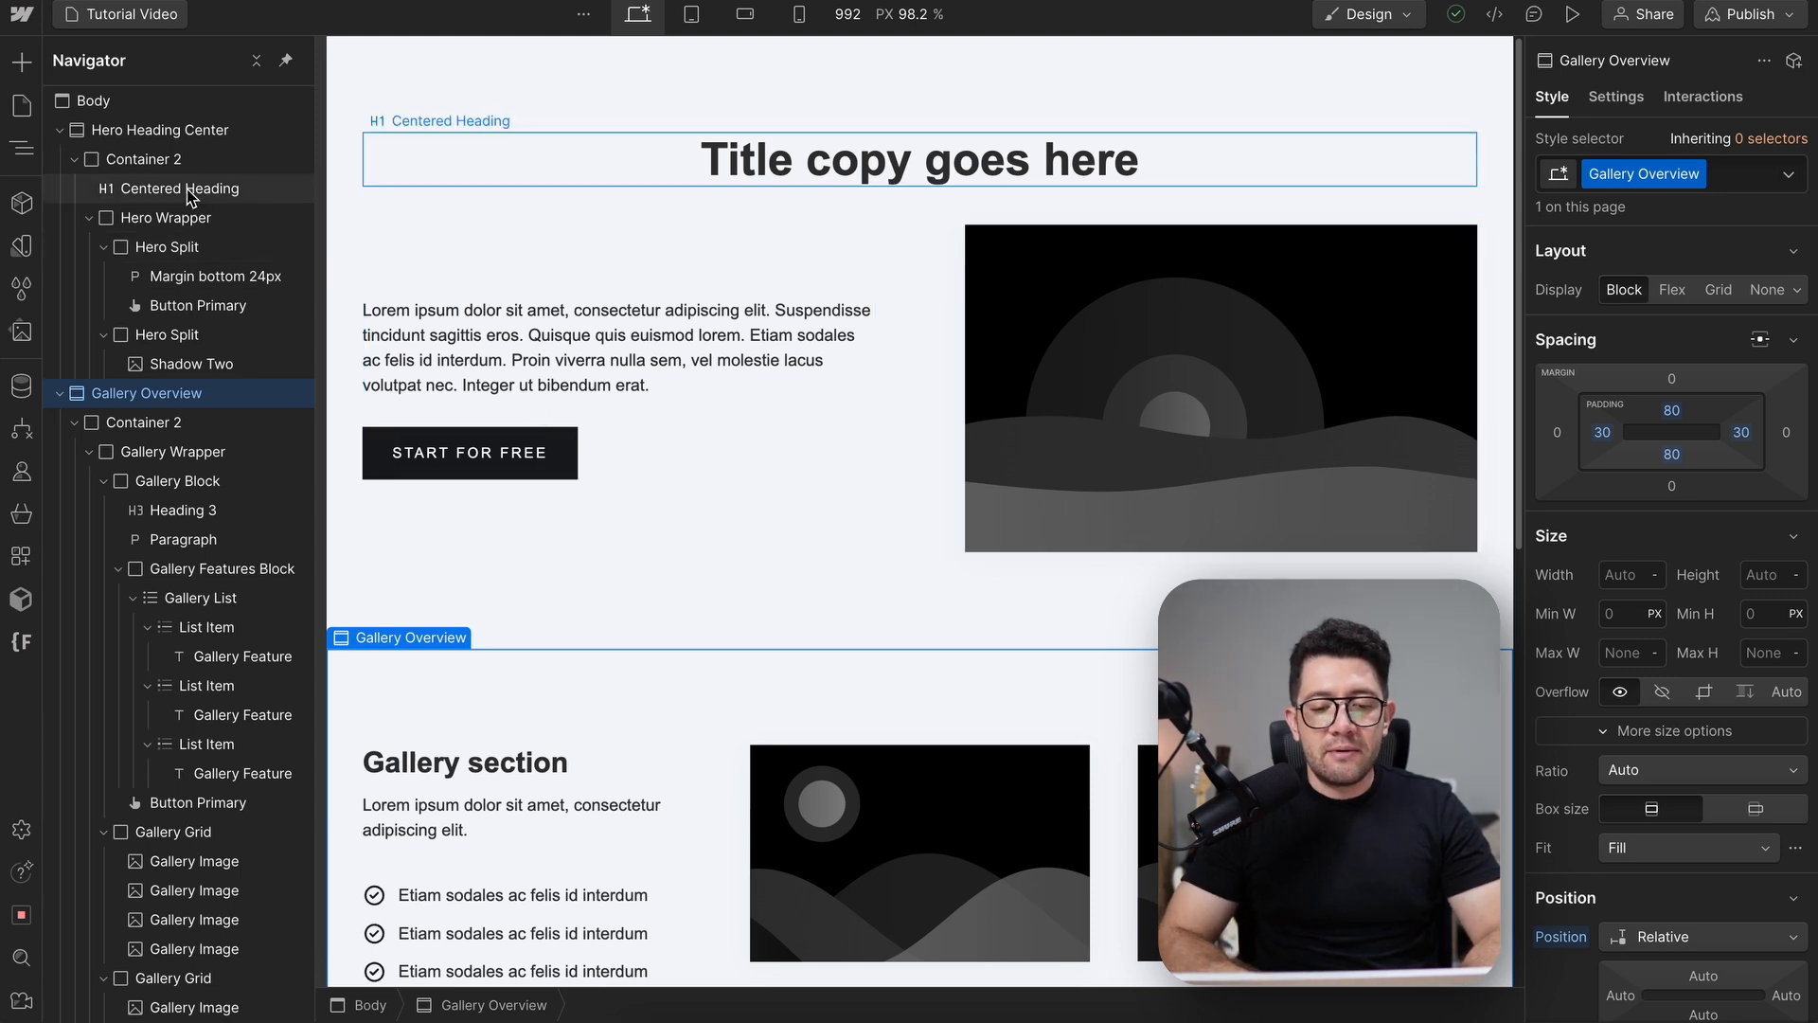
pyautogui.click(621, 366)
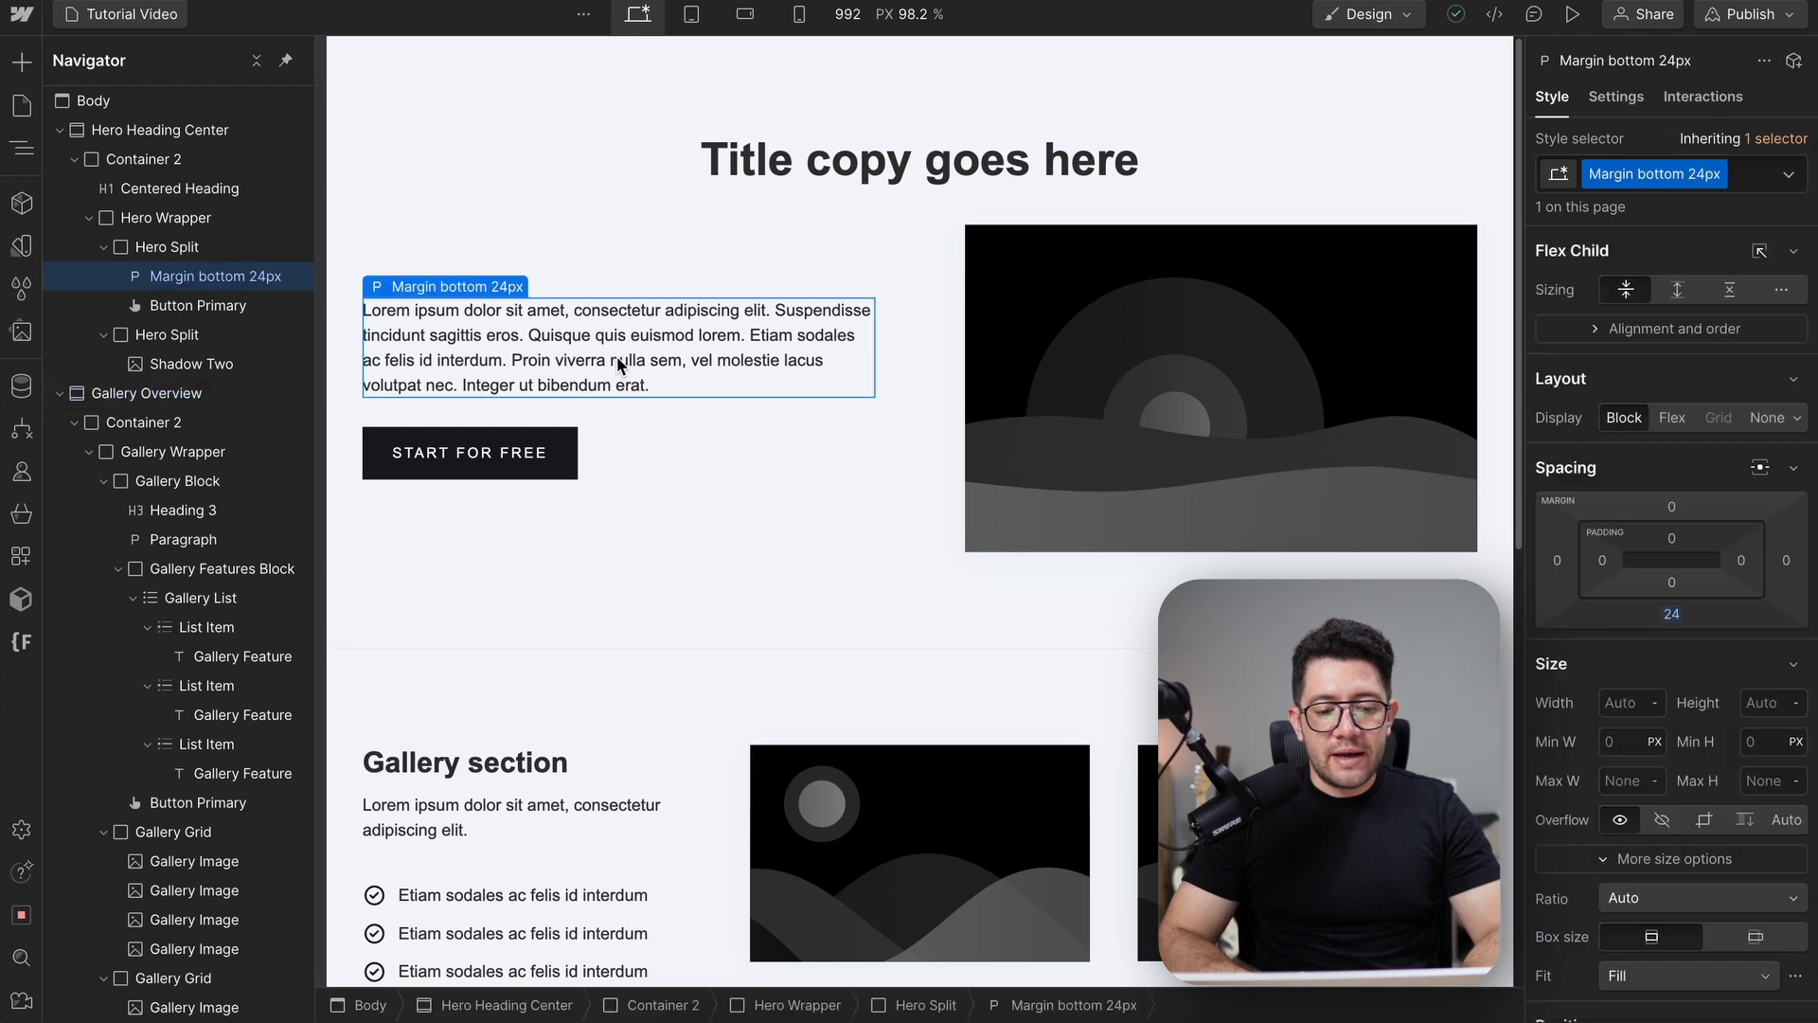
pyautogui.click(159, 130)
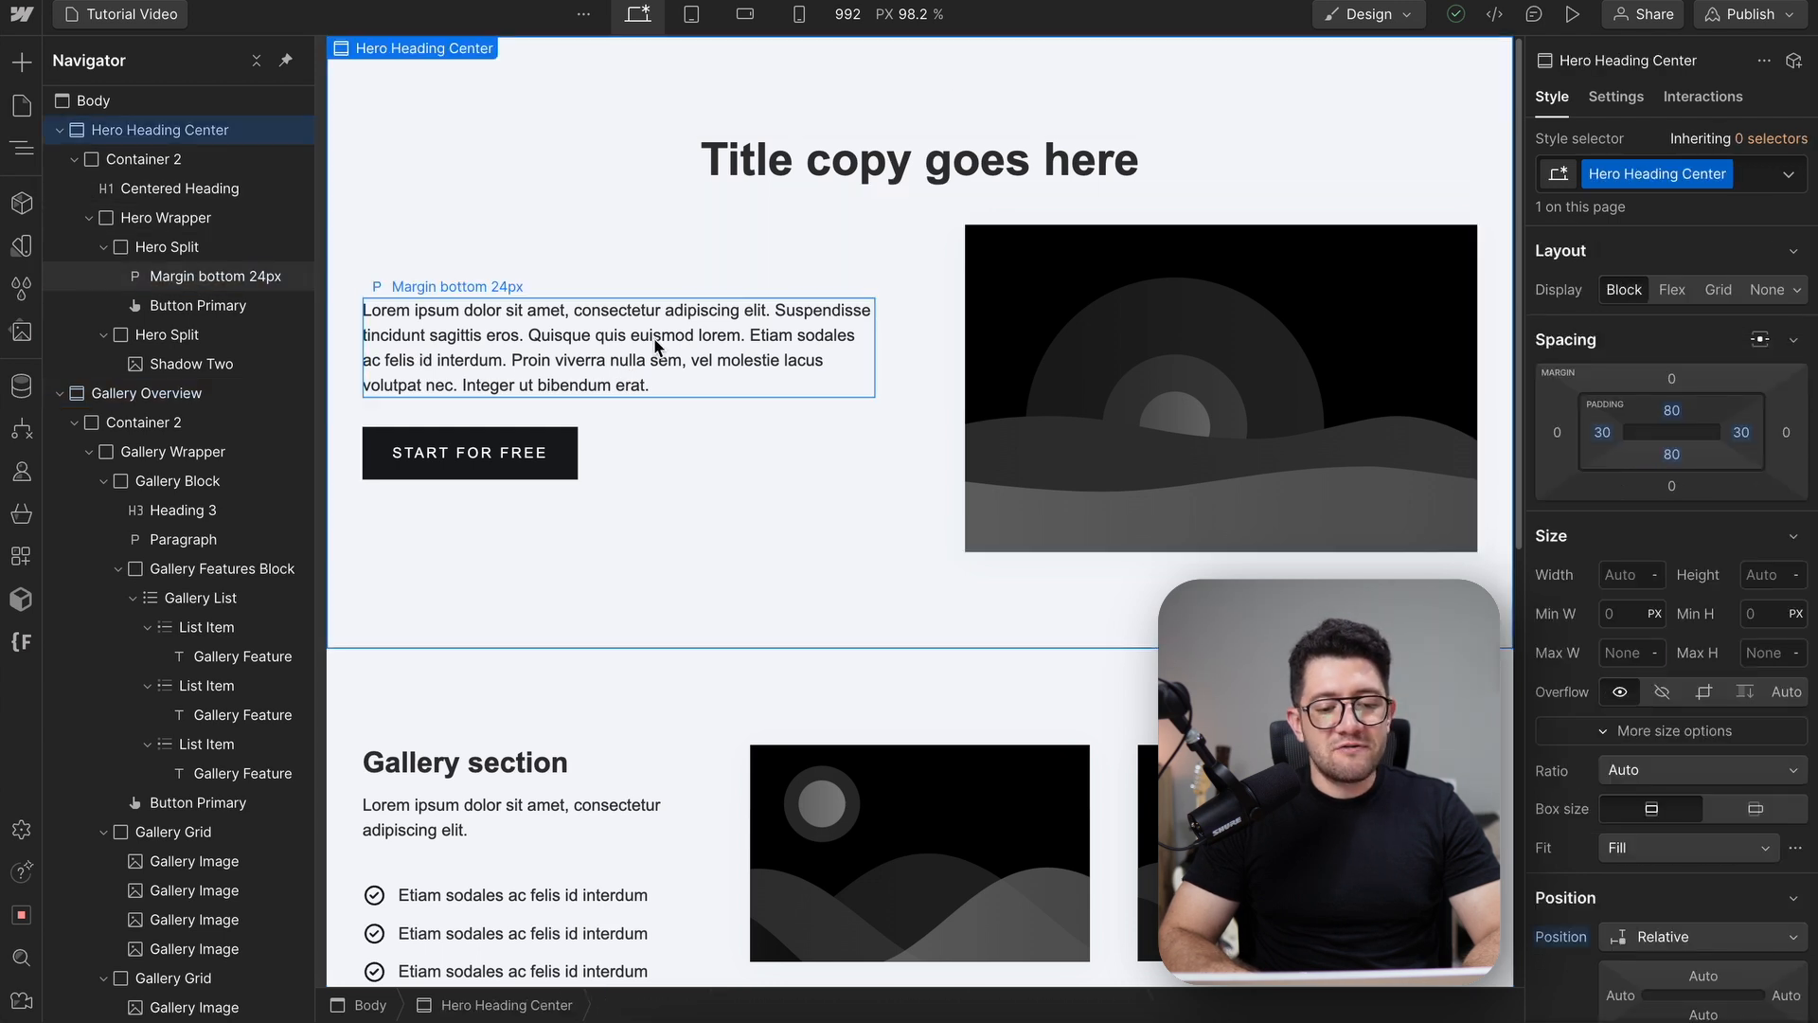
pyautogui.click(215, 275)
# Add a Heading element above the paragraph in the hero's first Hero Split block
pyautogui.click(22, 64)
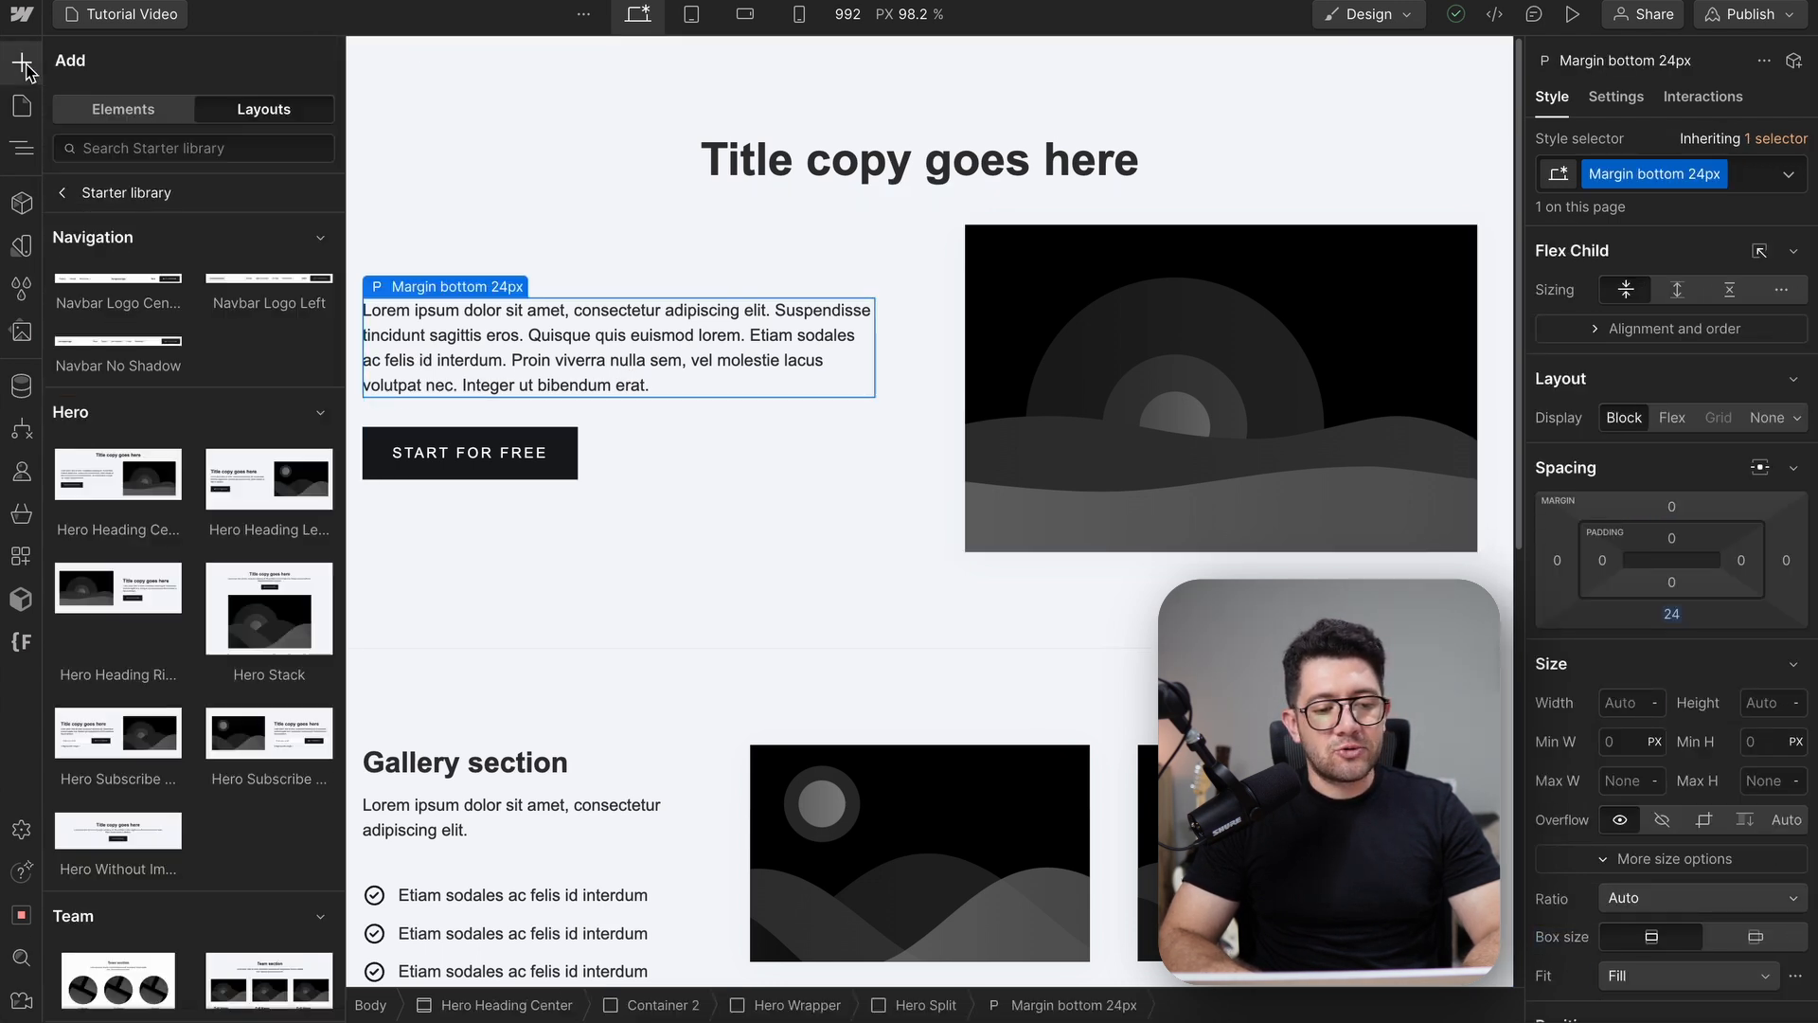
pyautogui.click(113, 111)
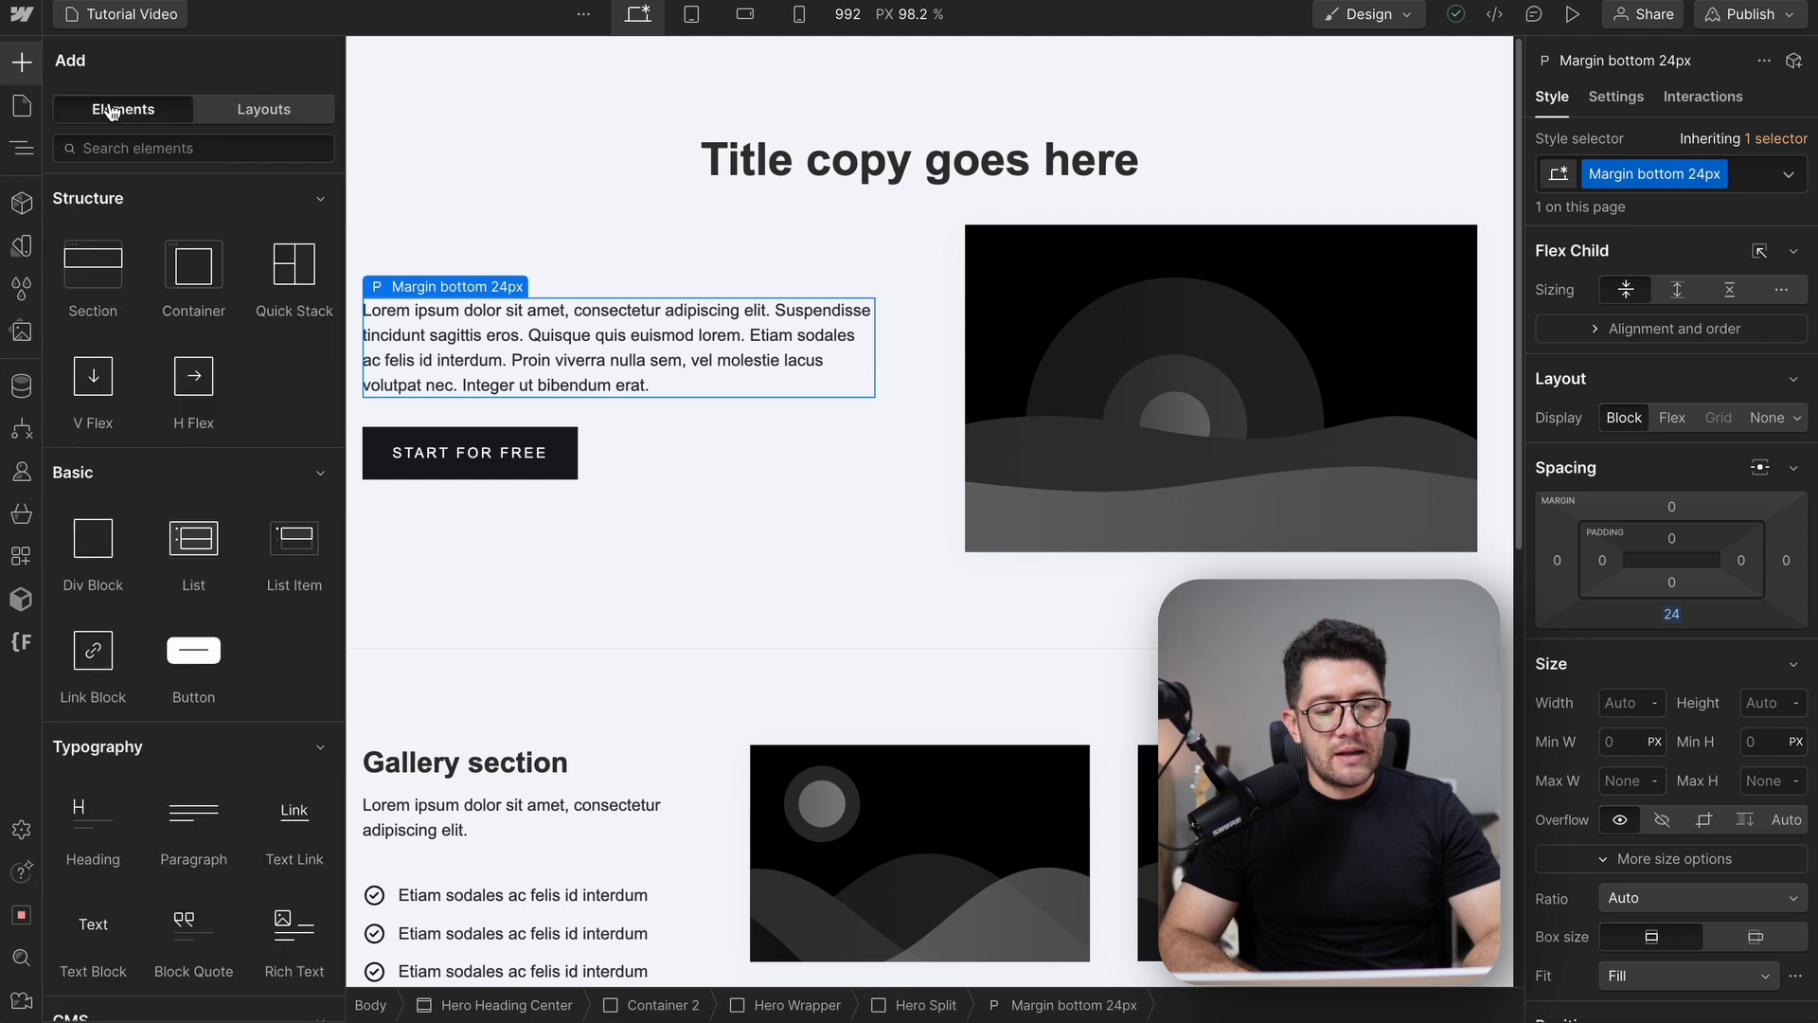
pyautogui.click(154, 147)
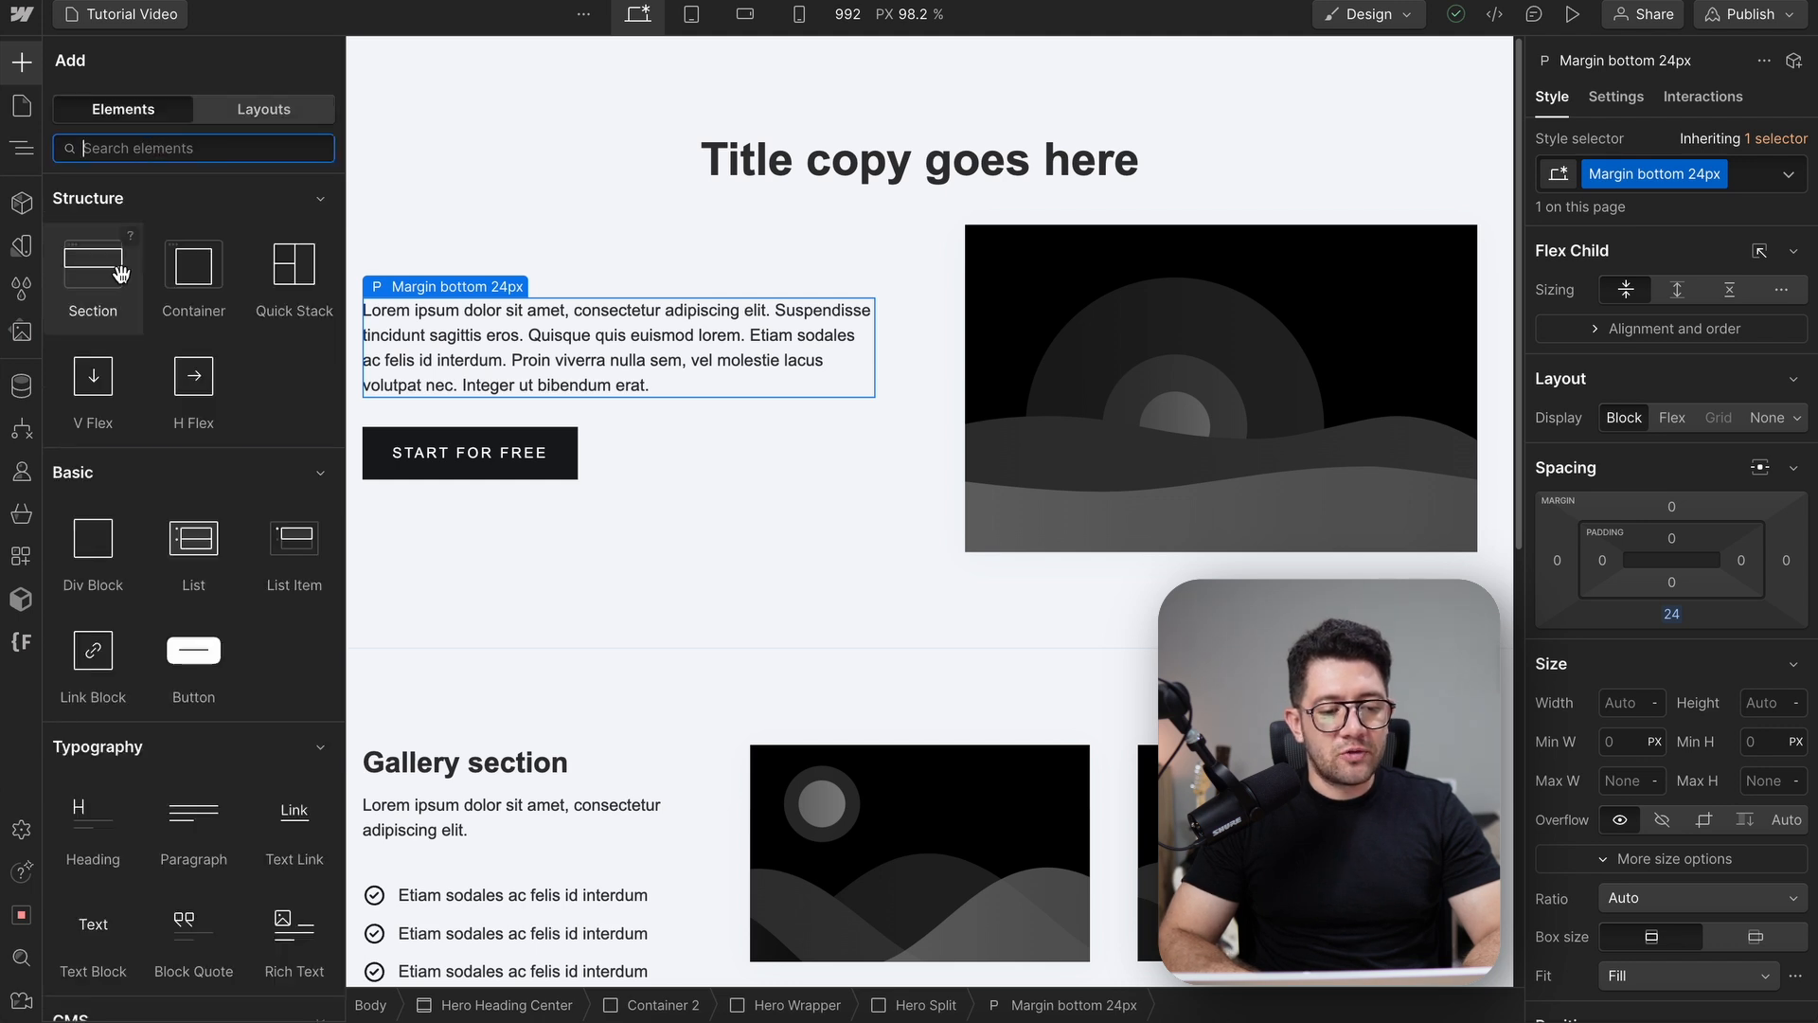
pyautogui.scroll(-2, 223, 464)
pyautogui.scroll(-3, 222, 464)
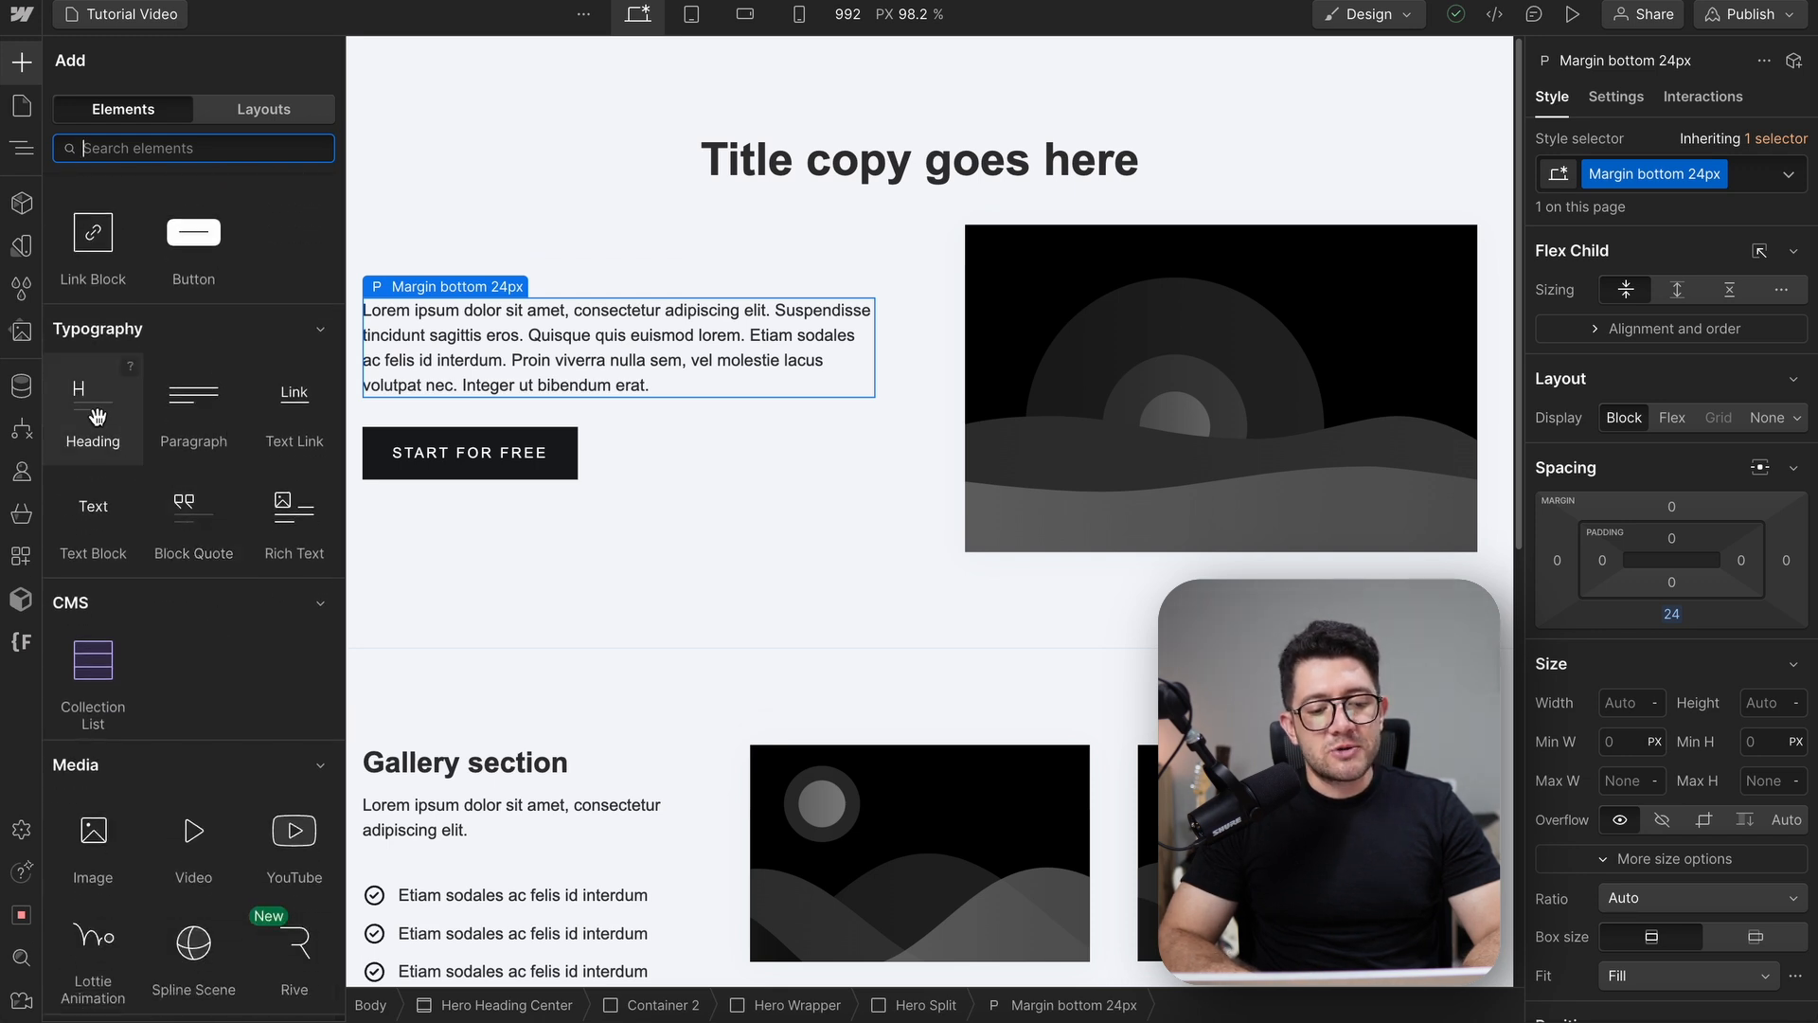
pyautogui.moveTo(96, 415)
pyautogui.mouseDown()
pyautogui.moveTo(149, 437)
pyautogui.moveTo(394, 311)
pyautogui.mouseUp()
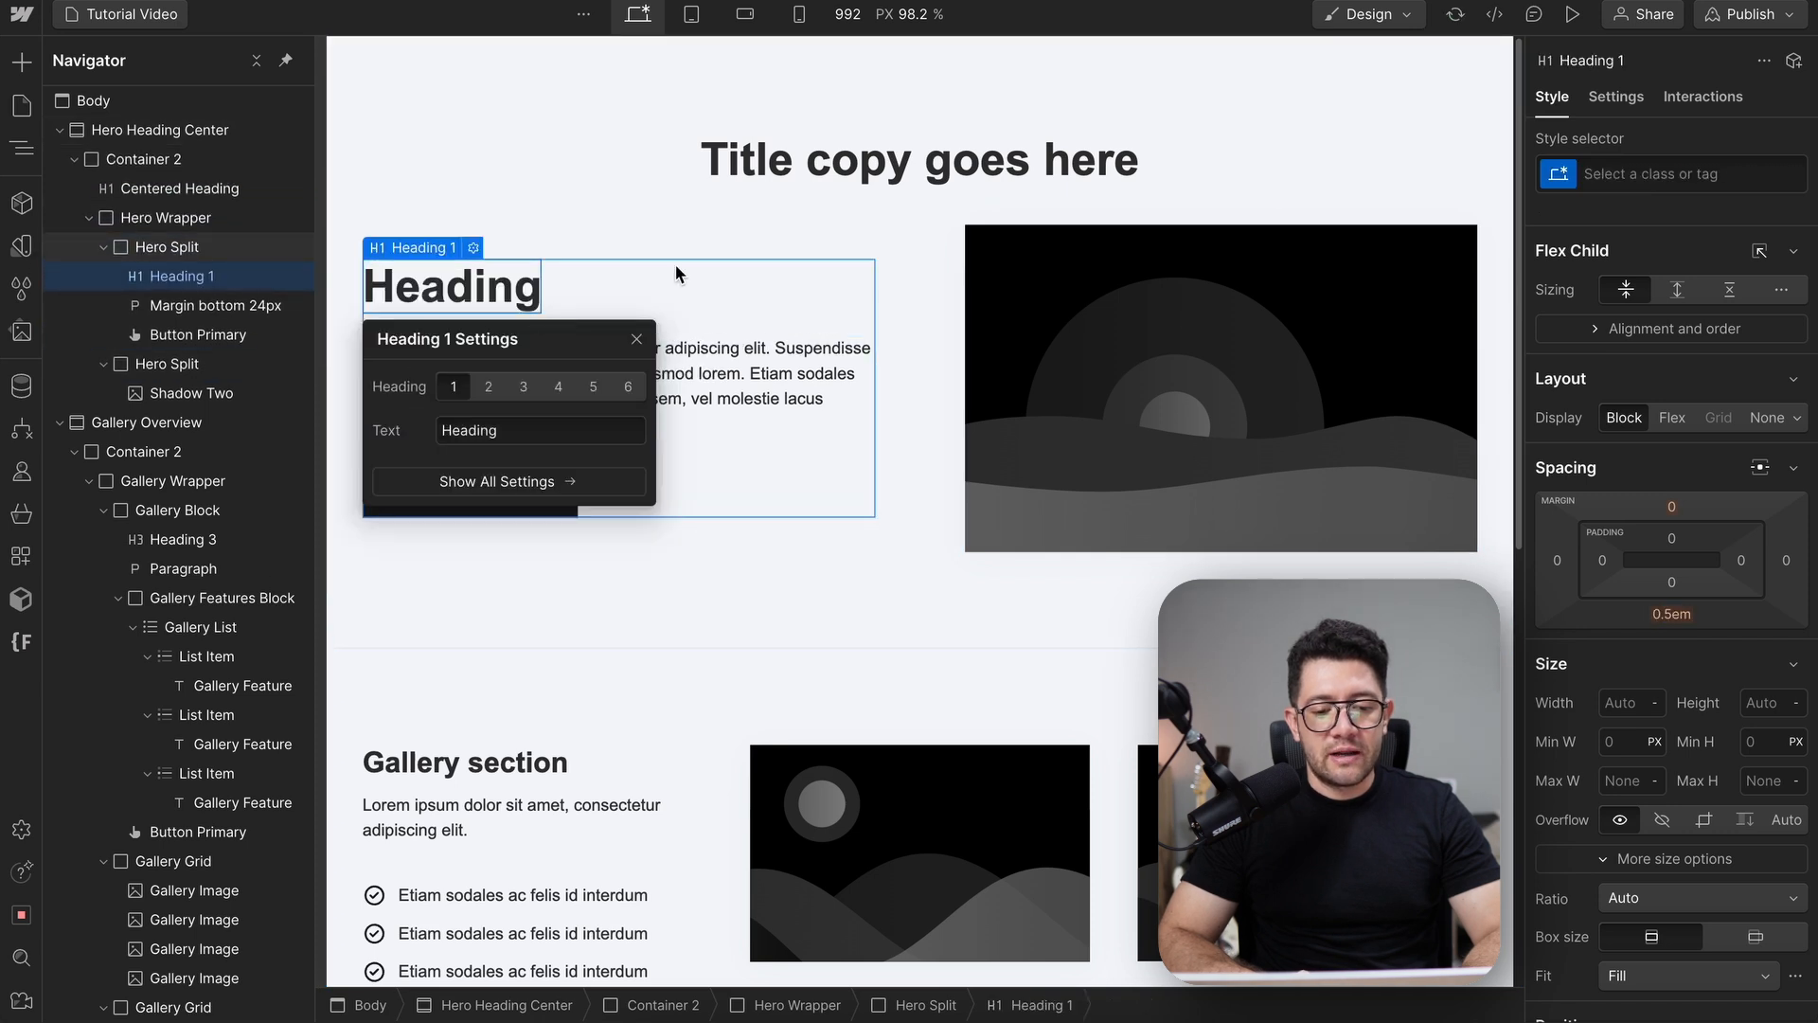
# Change the new hero heading's text to "Sample Title"
pyautogui.click(563, 316)
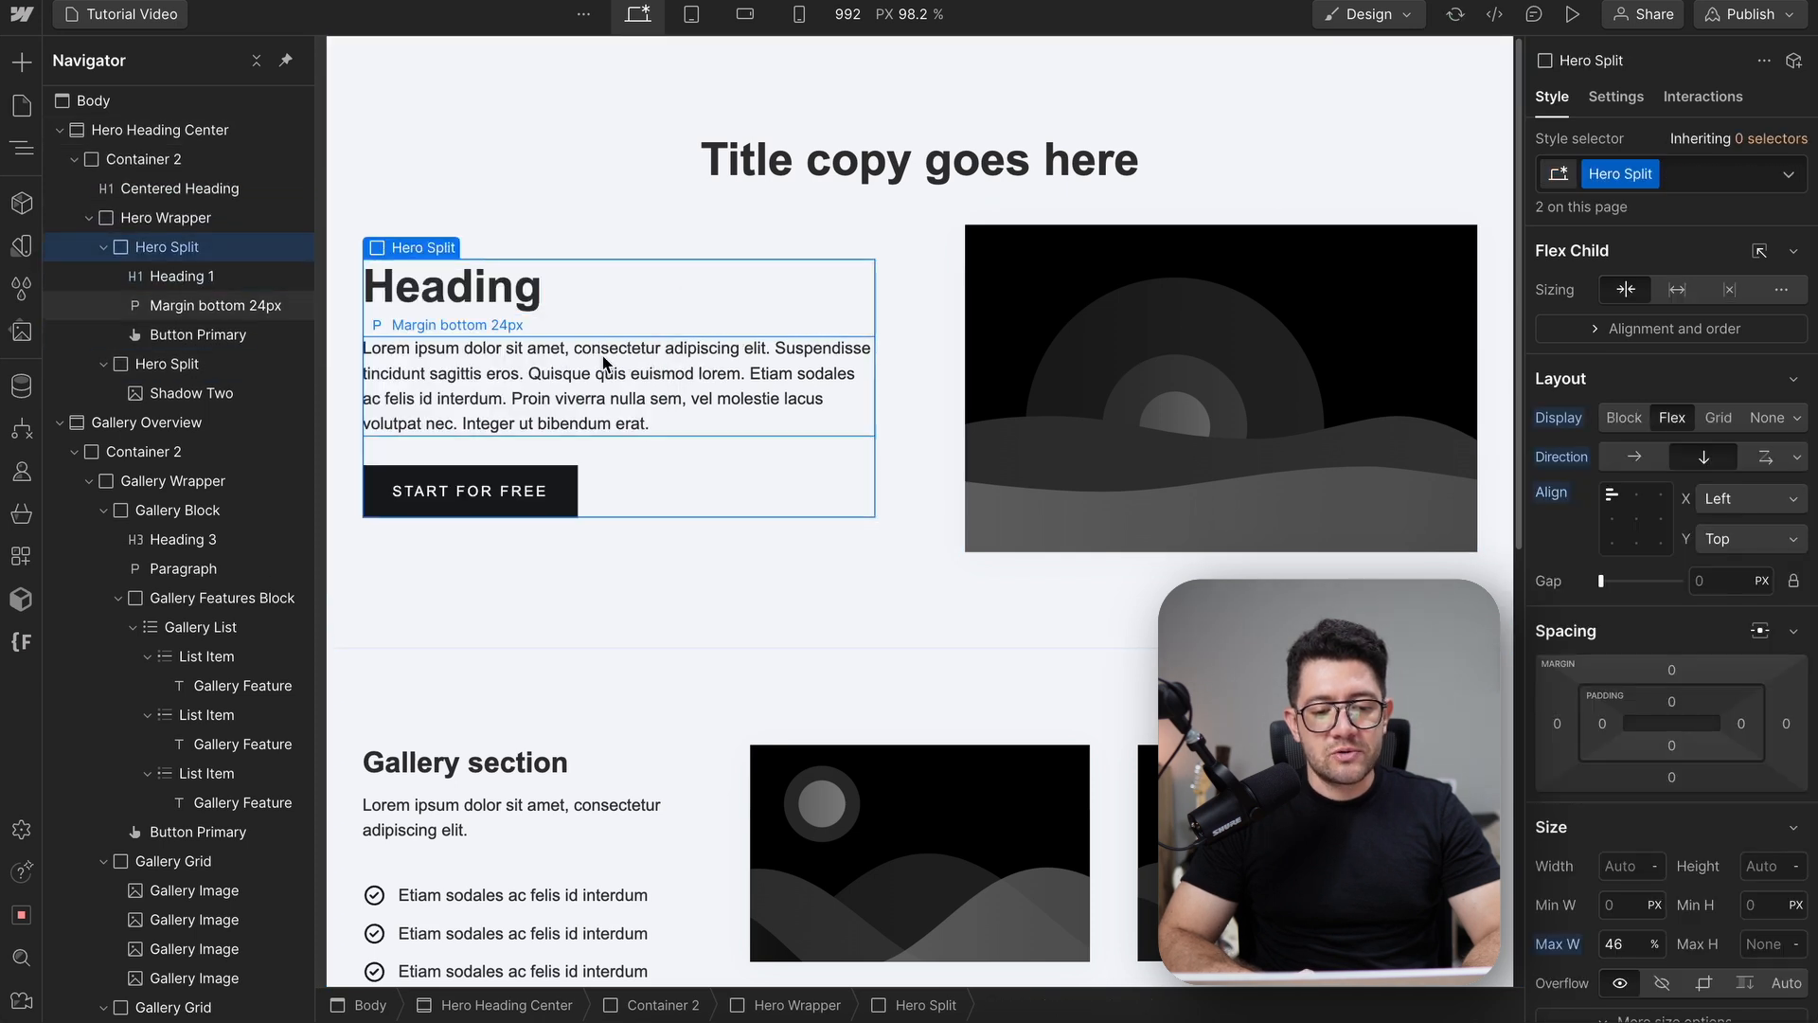
pyautogui.doubleClick(501, 300)
pyautogui.write('Sample Title')
pyautogui.click(602, 379)
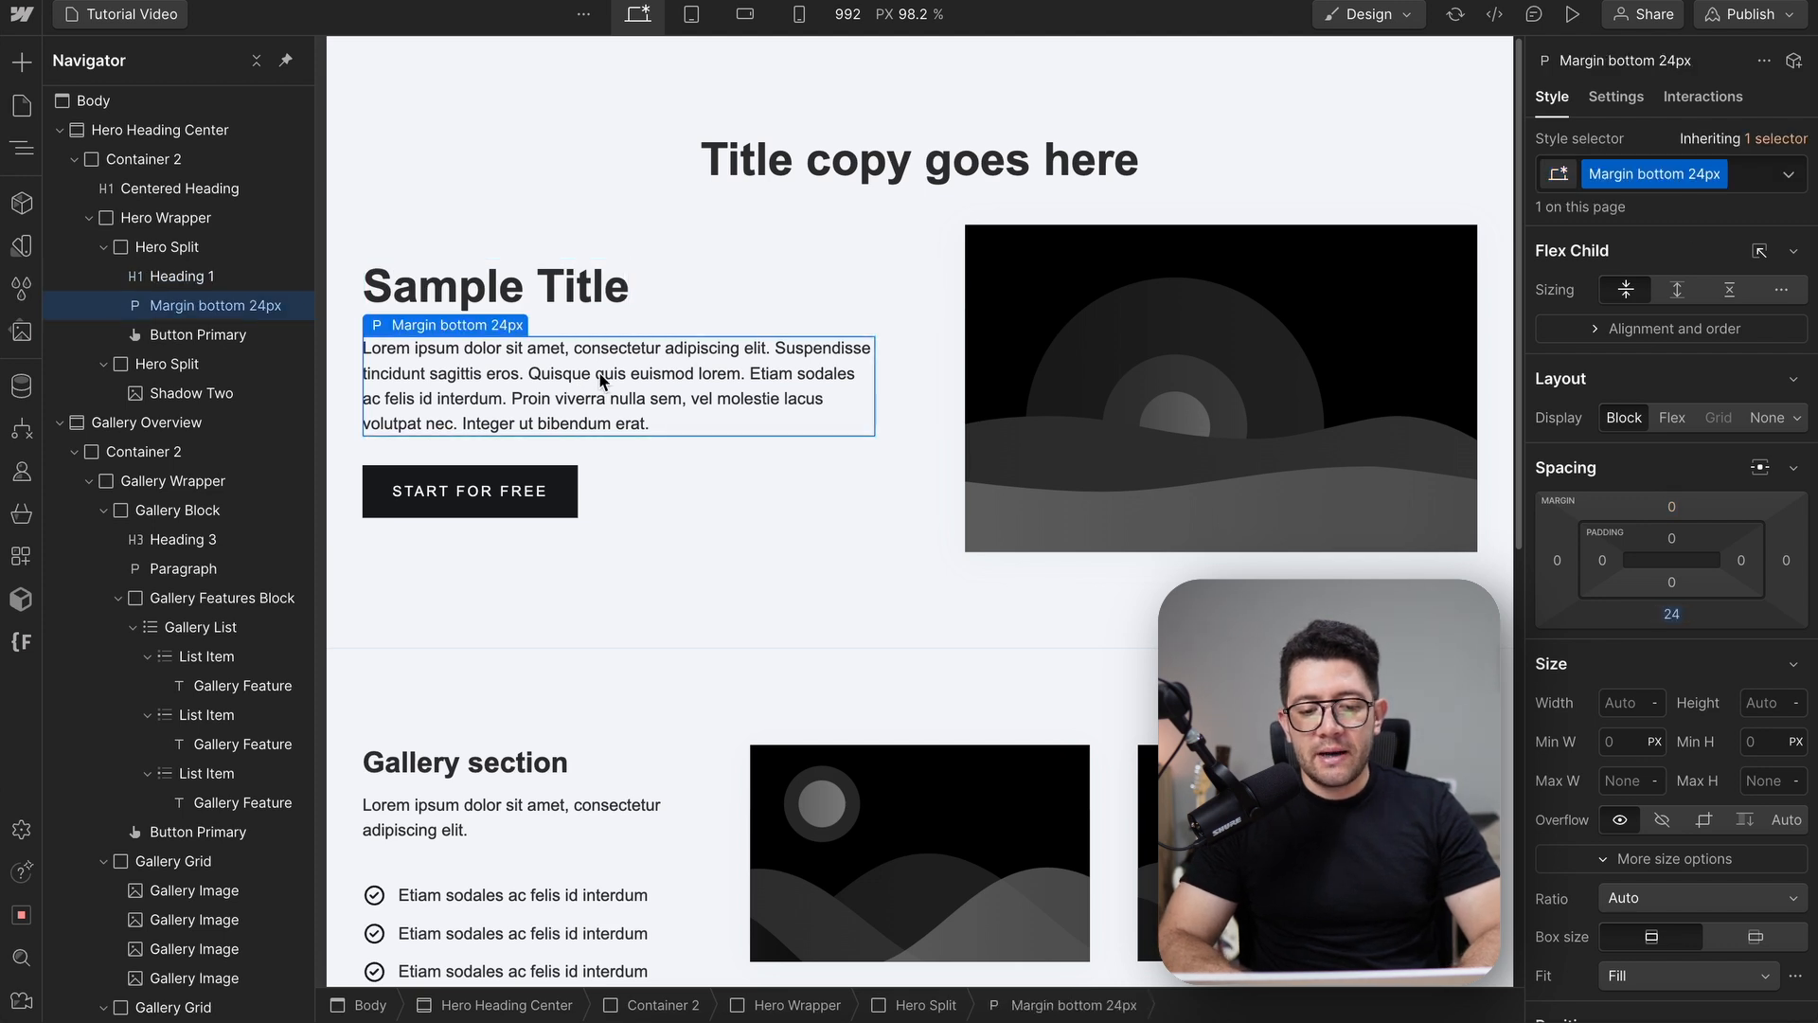
pyautogui.click(753, 331)
pyautogui.click(540, 277)
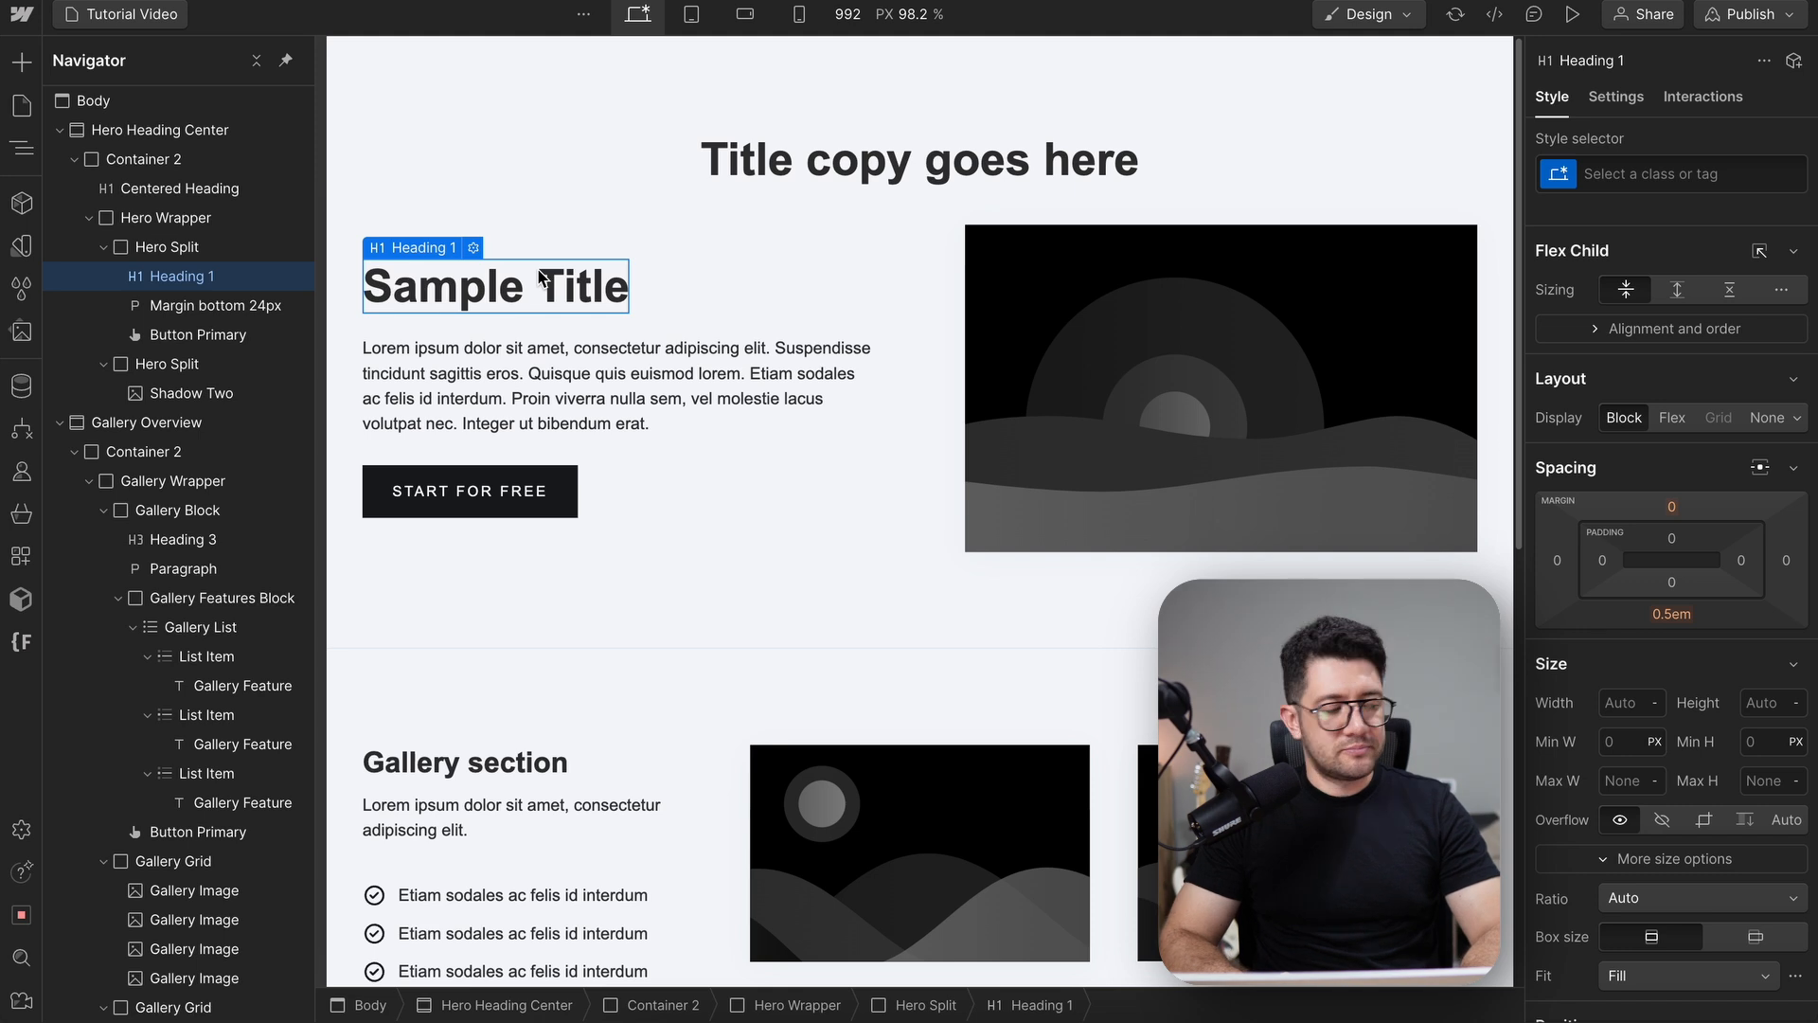
# Examine the library of addable elements, from Structure and Basic through Typography, CMS, Media and Forms to Advanced
pyautogui.click(34, 72)
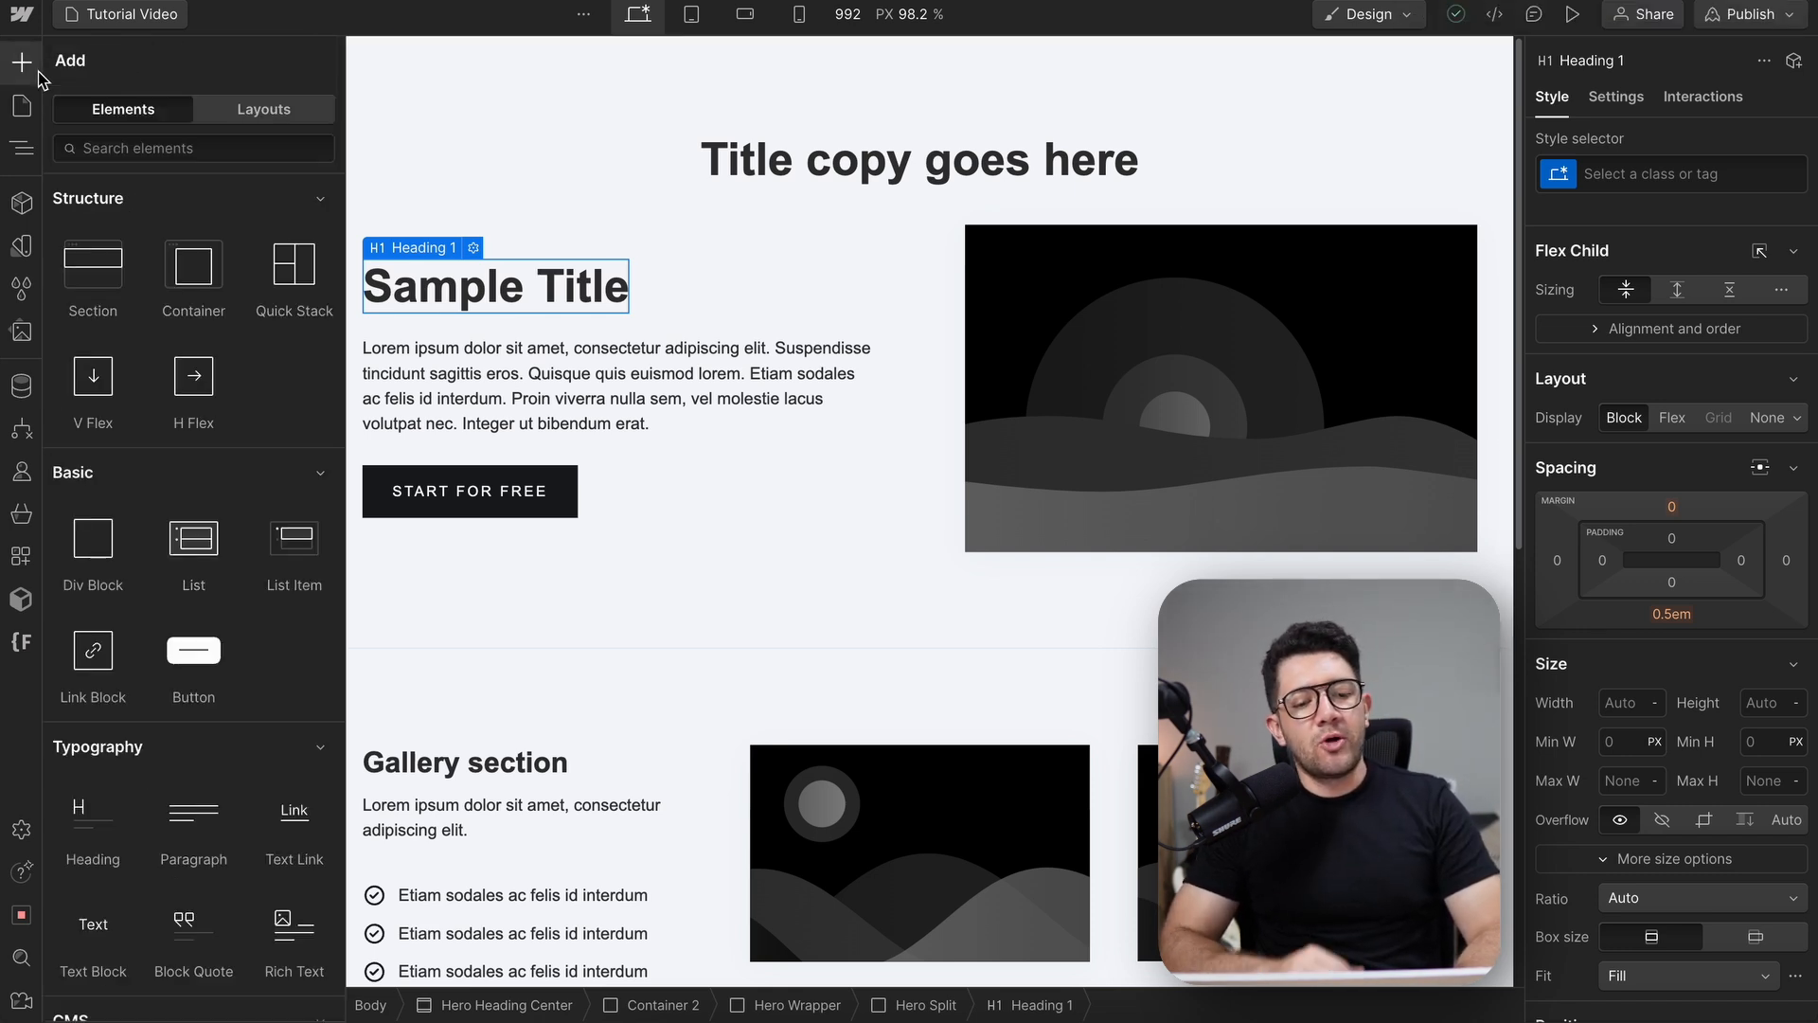
pyautogui.scroll(-3, 224, 416)
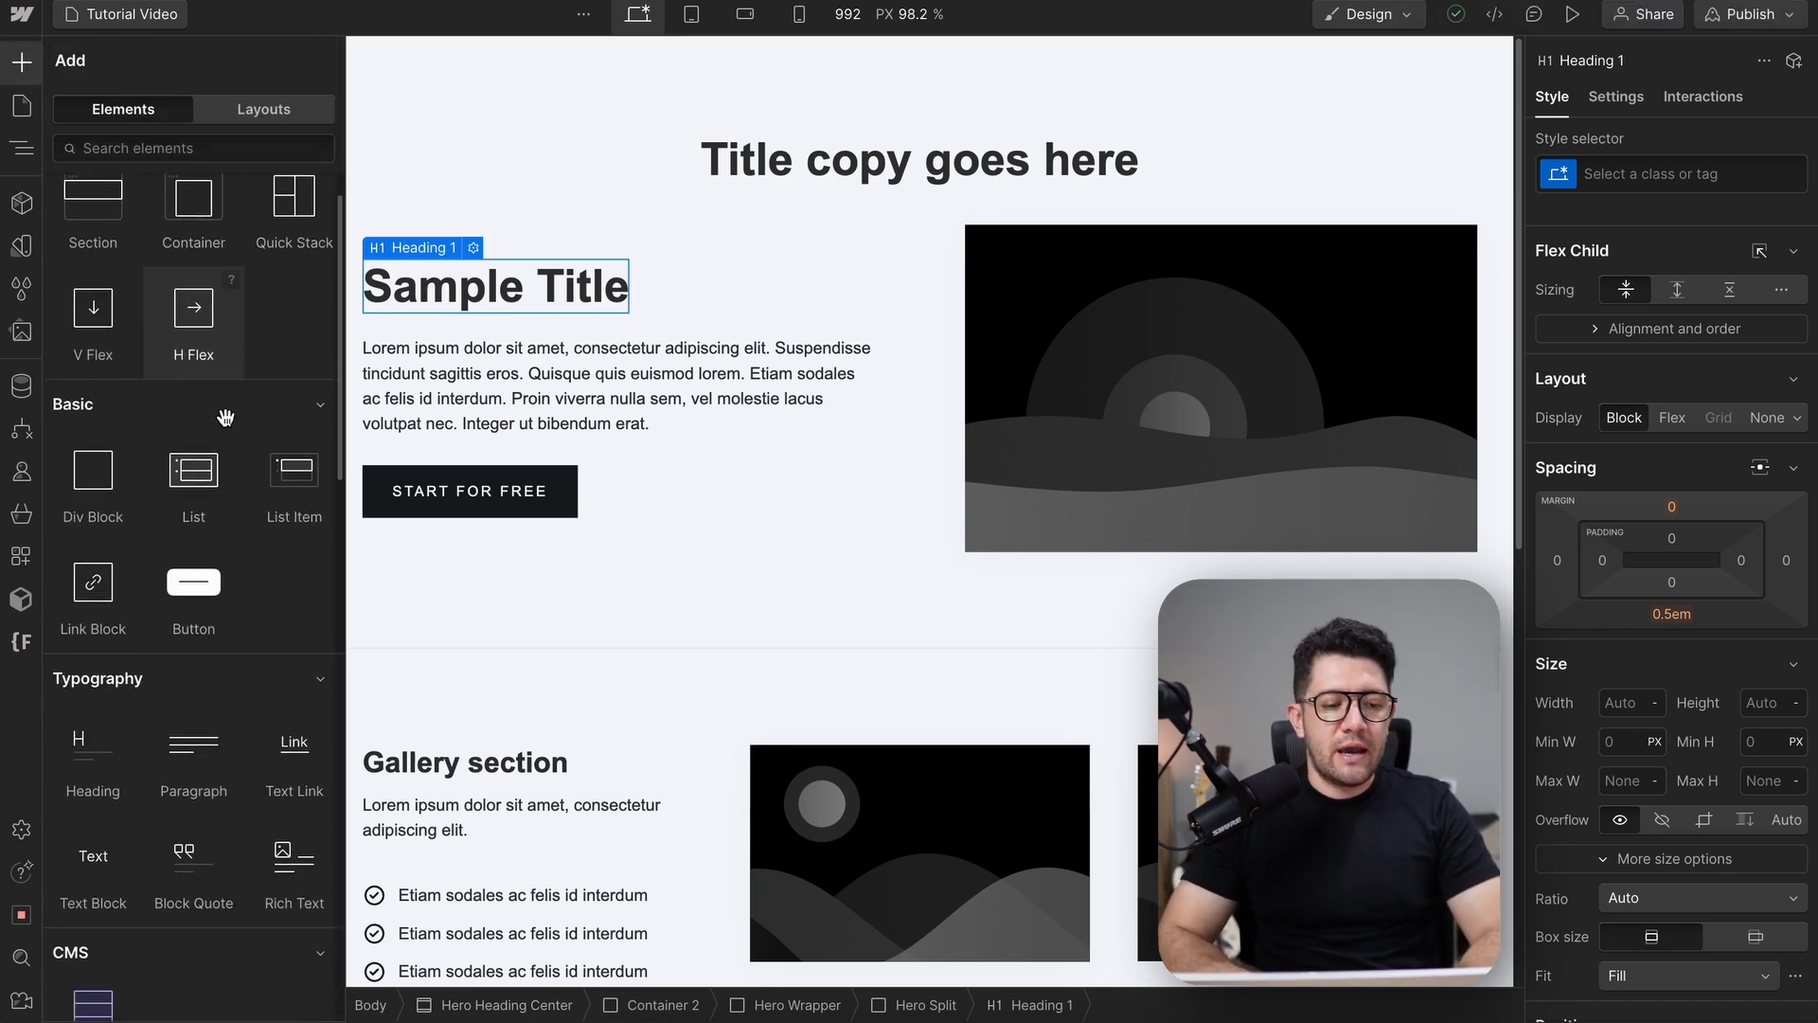
pyautogui.scroll(-10, 224, 417)
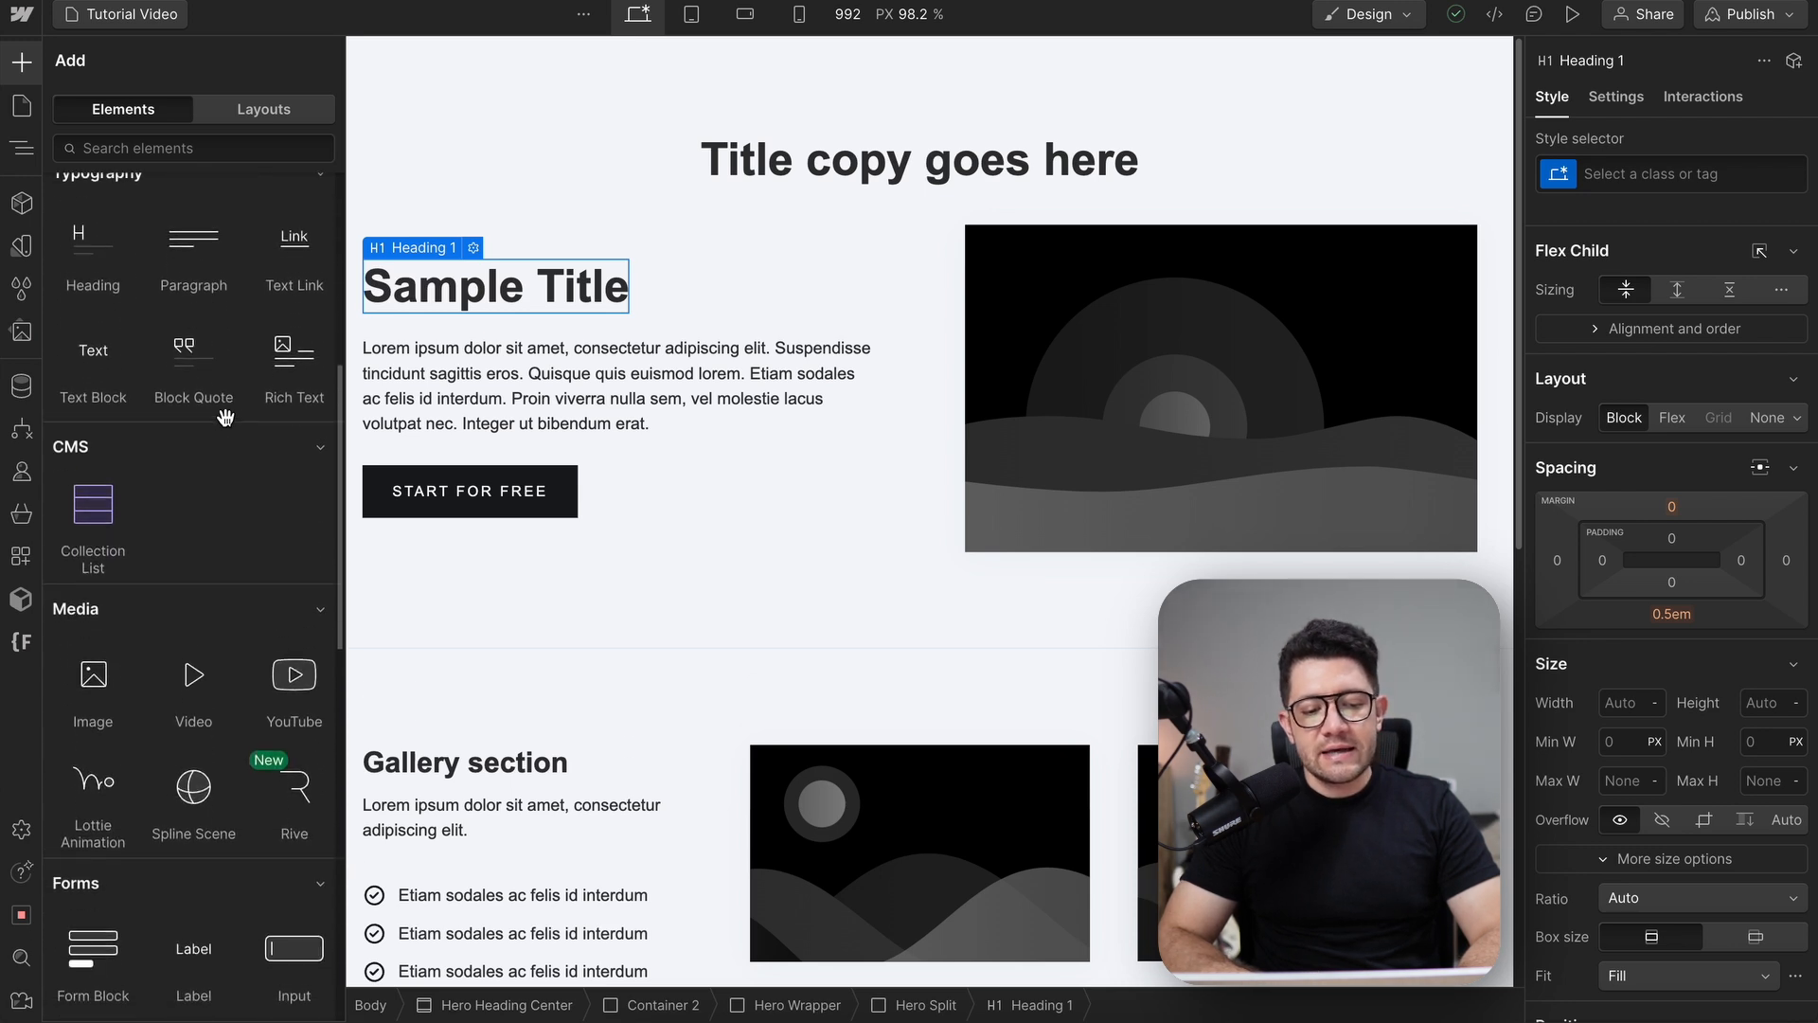
pyautogui.scroll(-4, 225, 417)
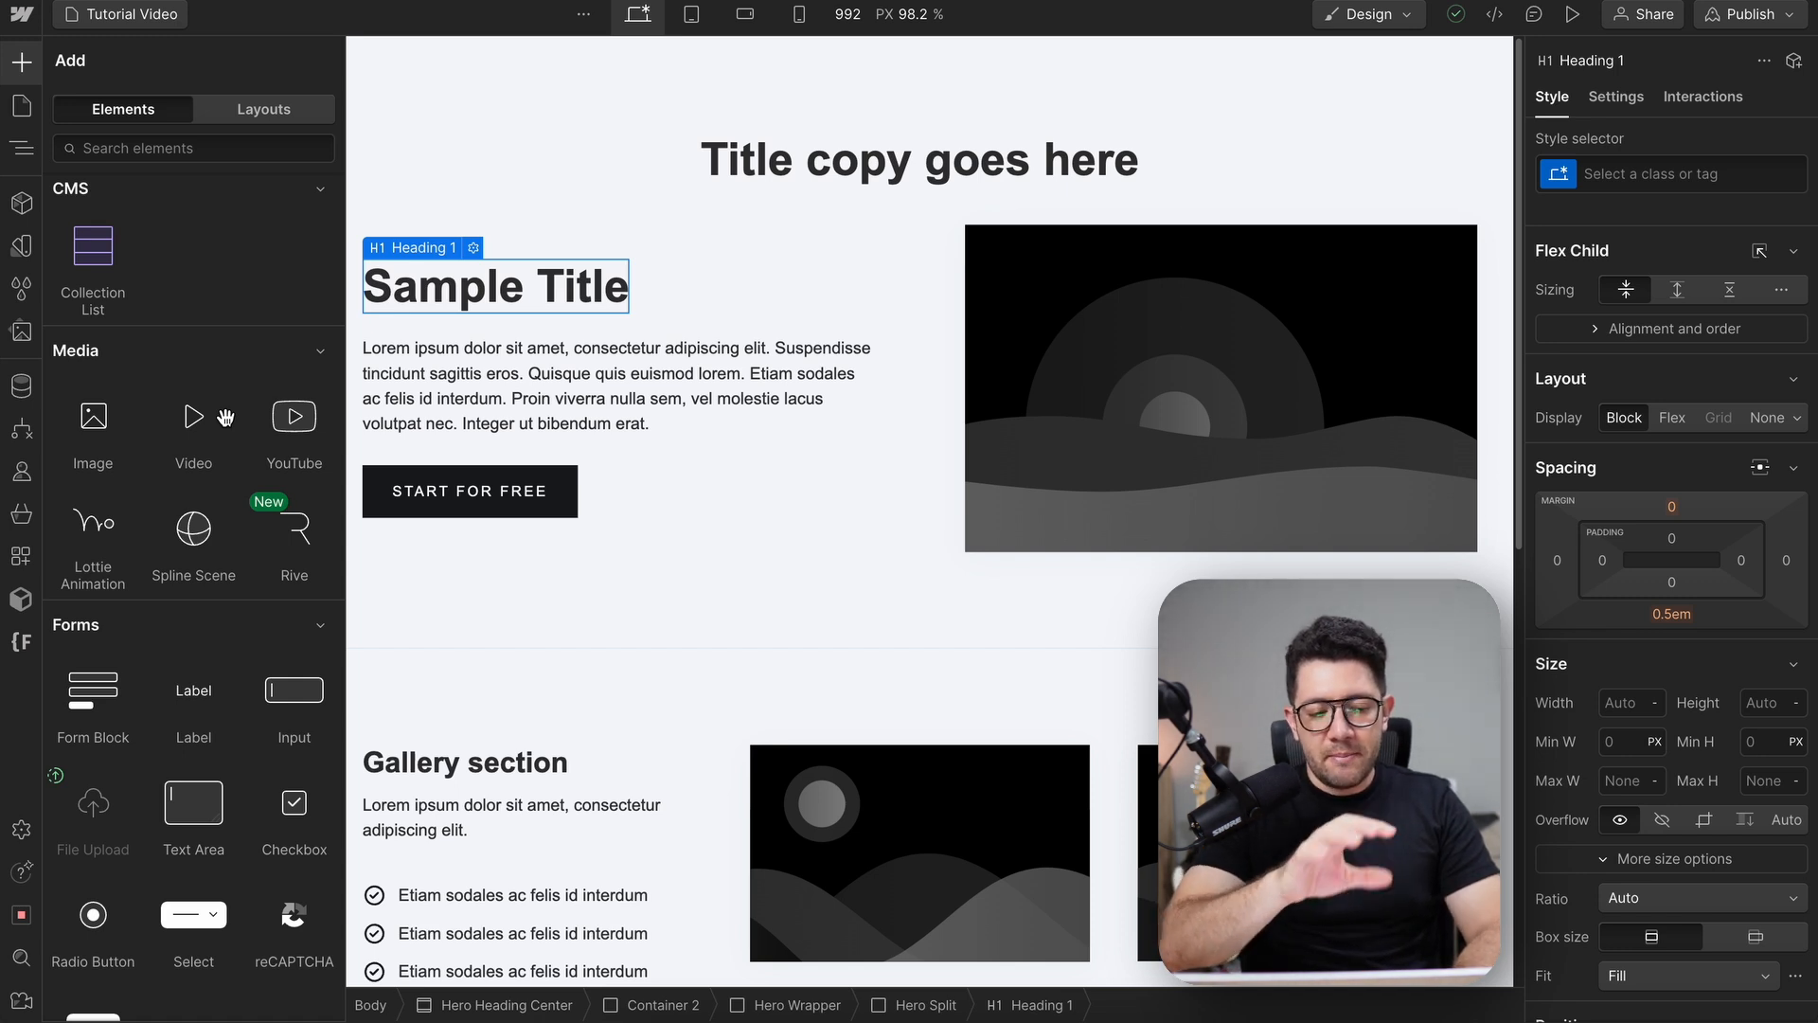
pyautogui.scroll(-12, 224, 416)
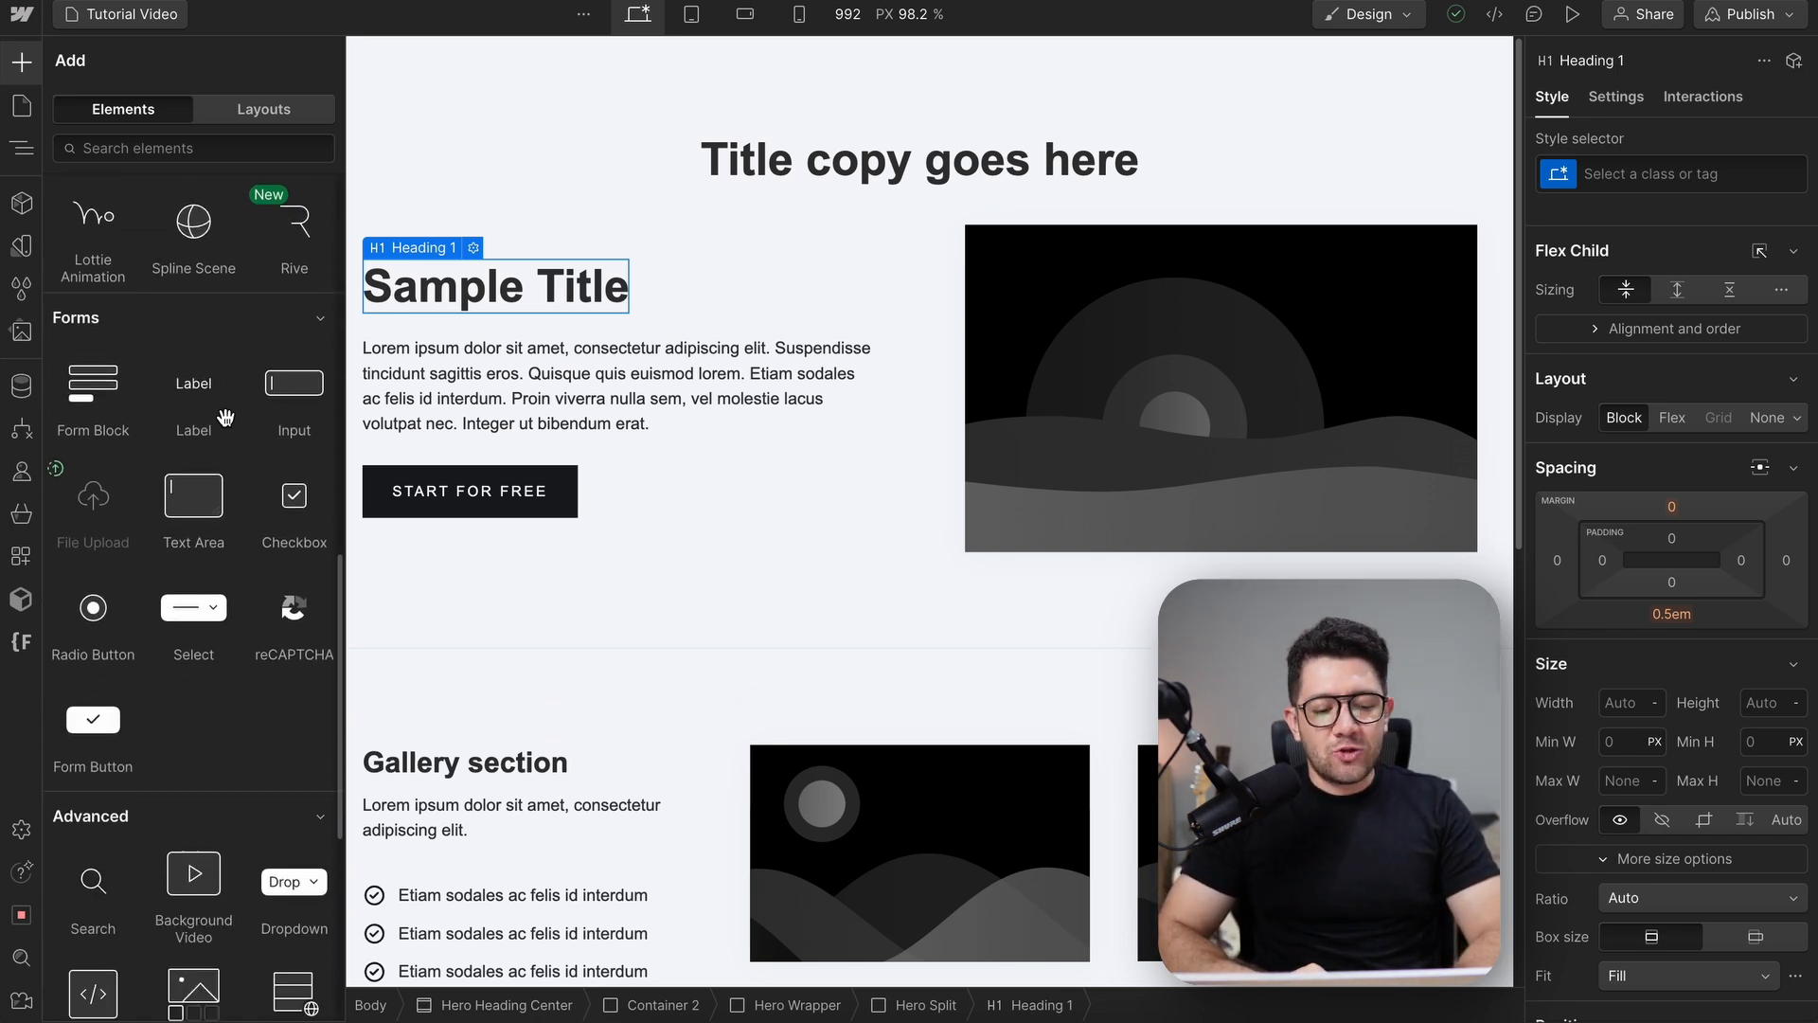
pyautogui.scroll(-4, 224, 416)
pyautogui.scroll(6, 185, 488)
pyautogui.scroll(9, 183, 494)
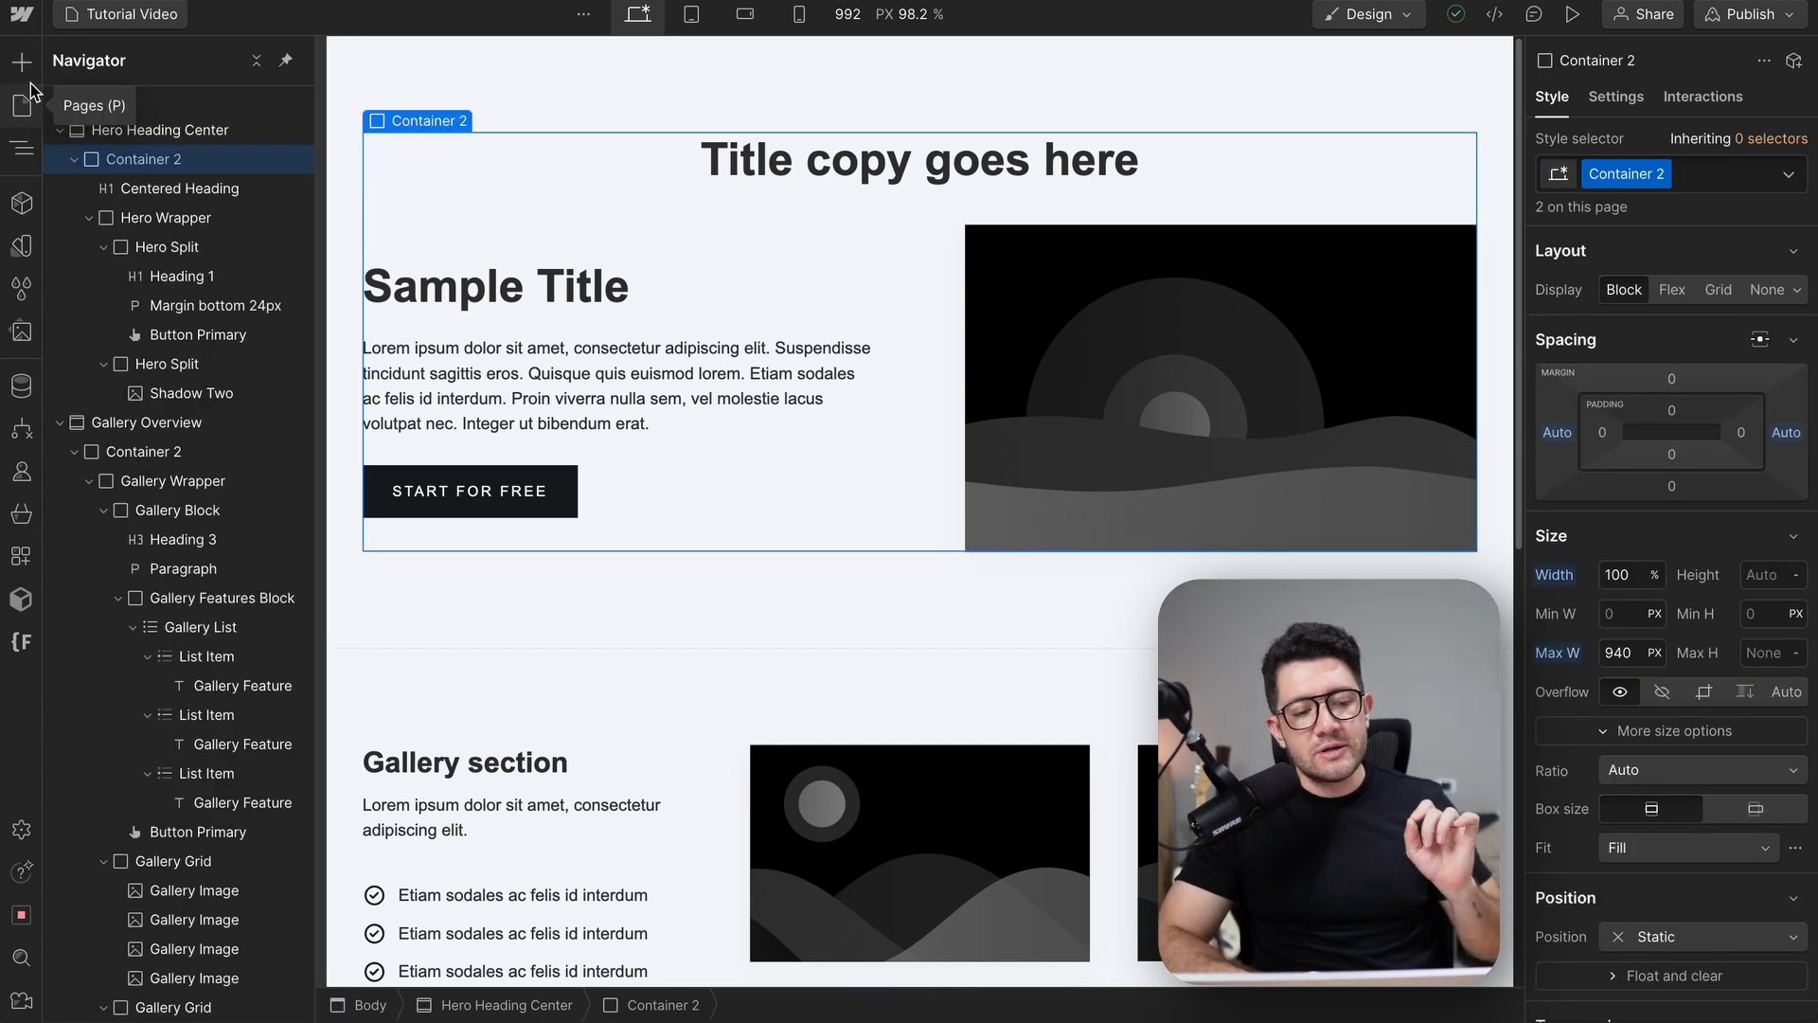
# Review the site's page list and open the Home and Webflow-Conf-2024 pages in turn
pyautogui.click(31, 87)
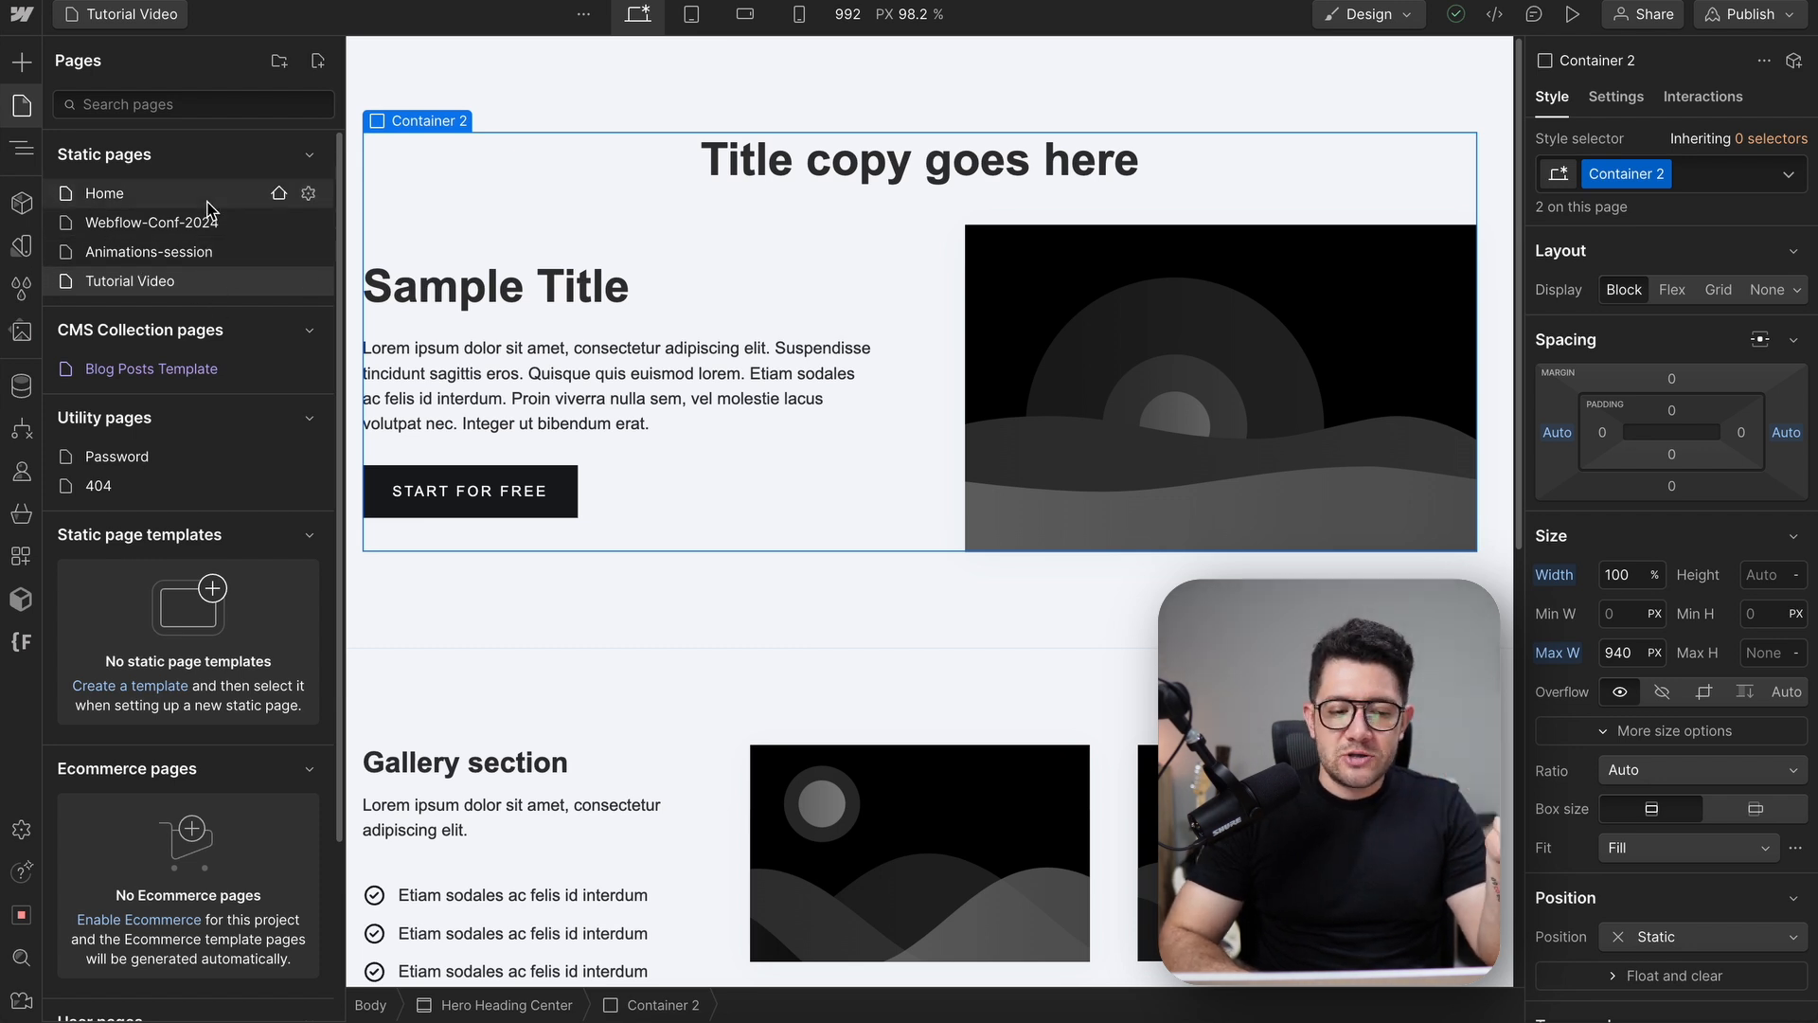
pyautogui.click(208, 194)
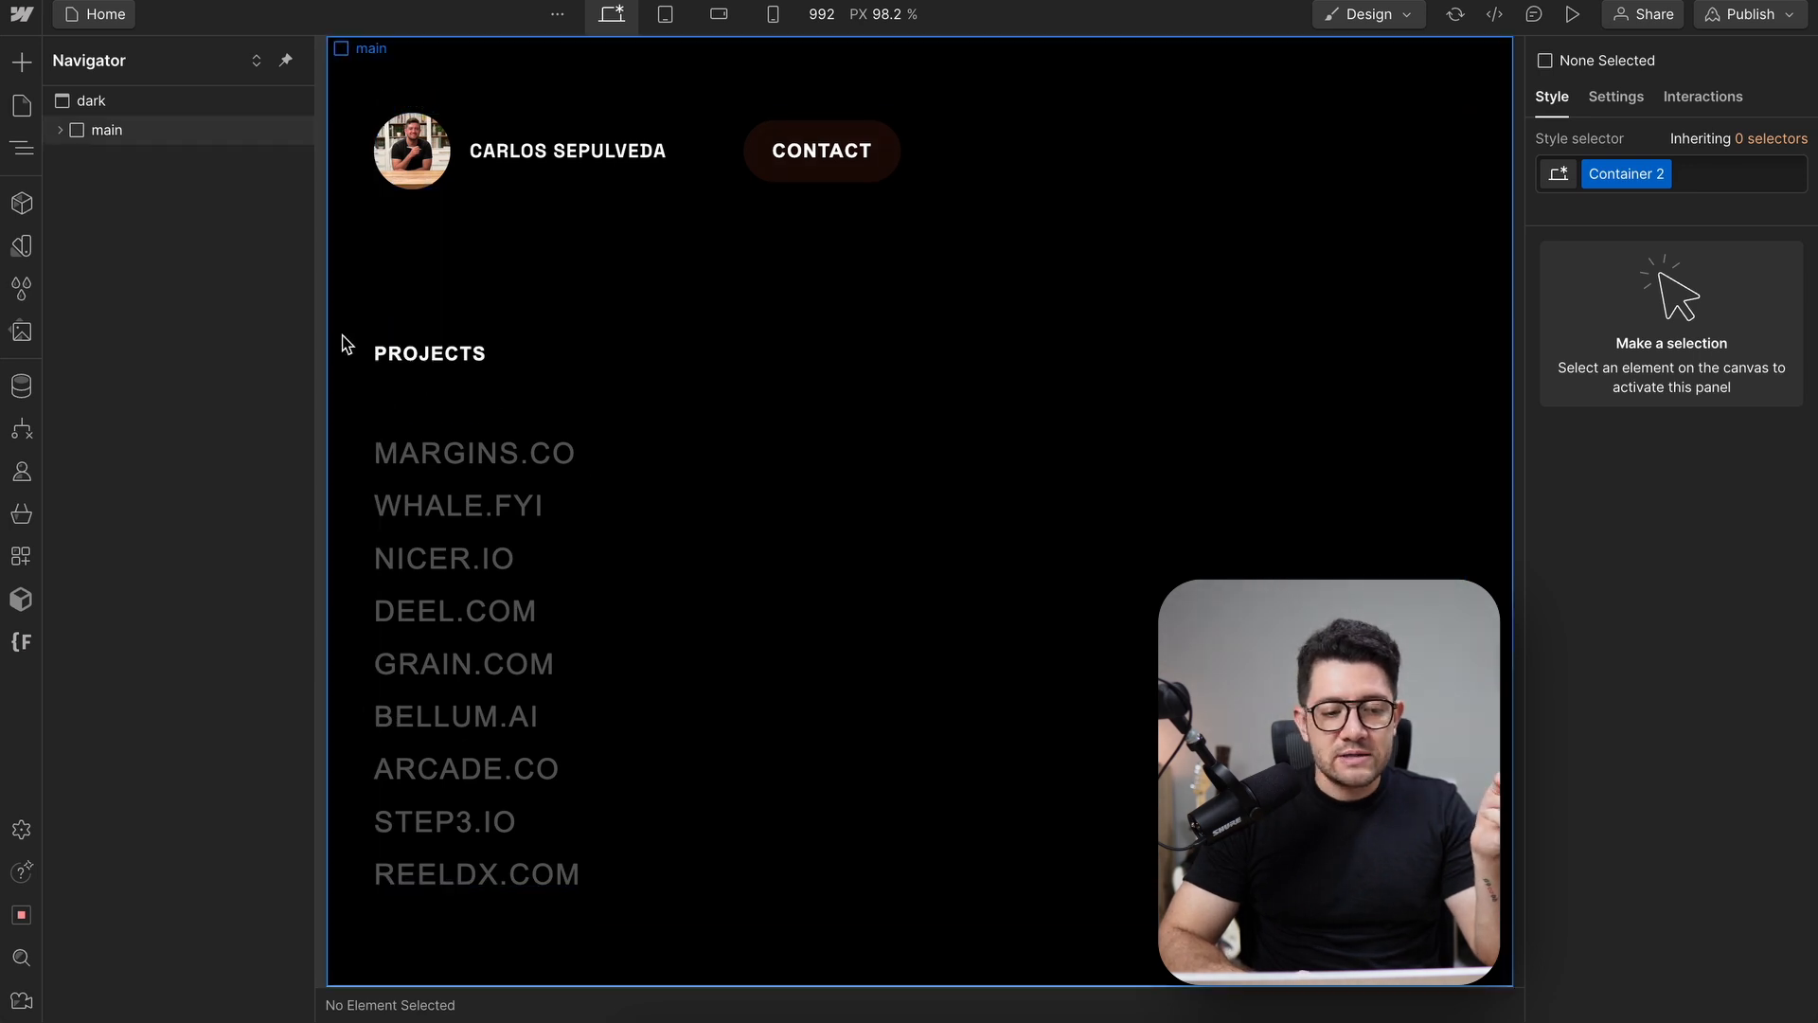
pyautogui.click(105, 14)
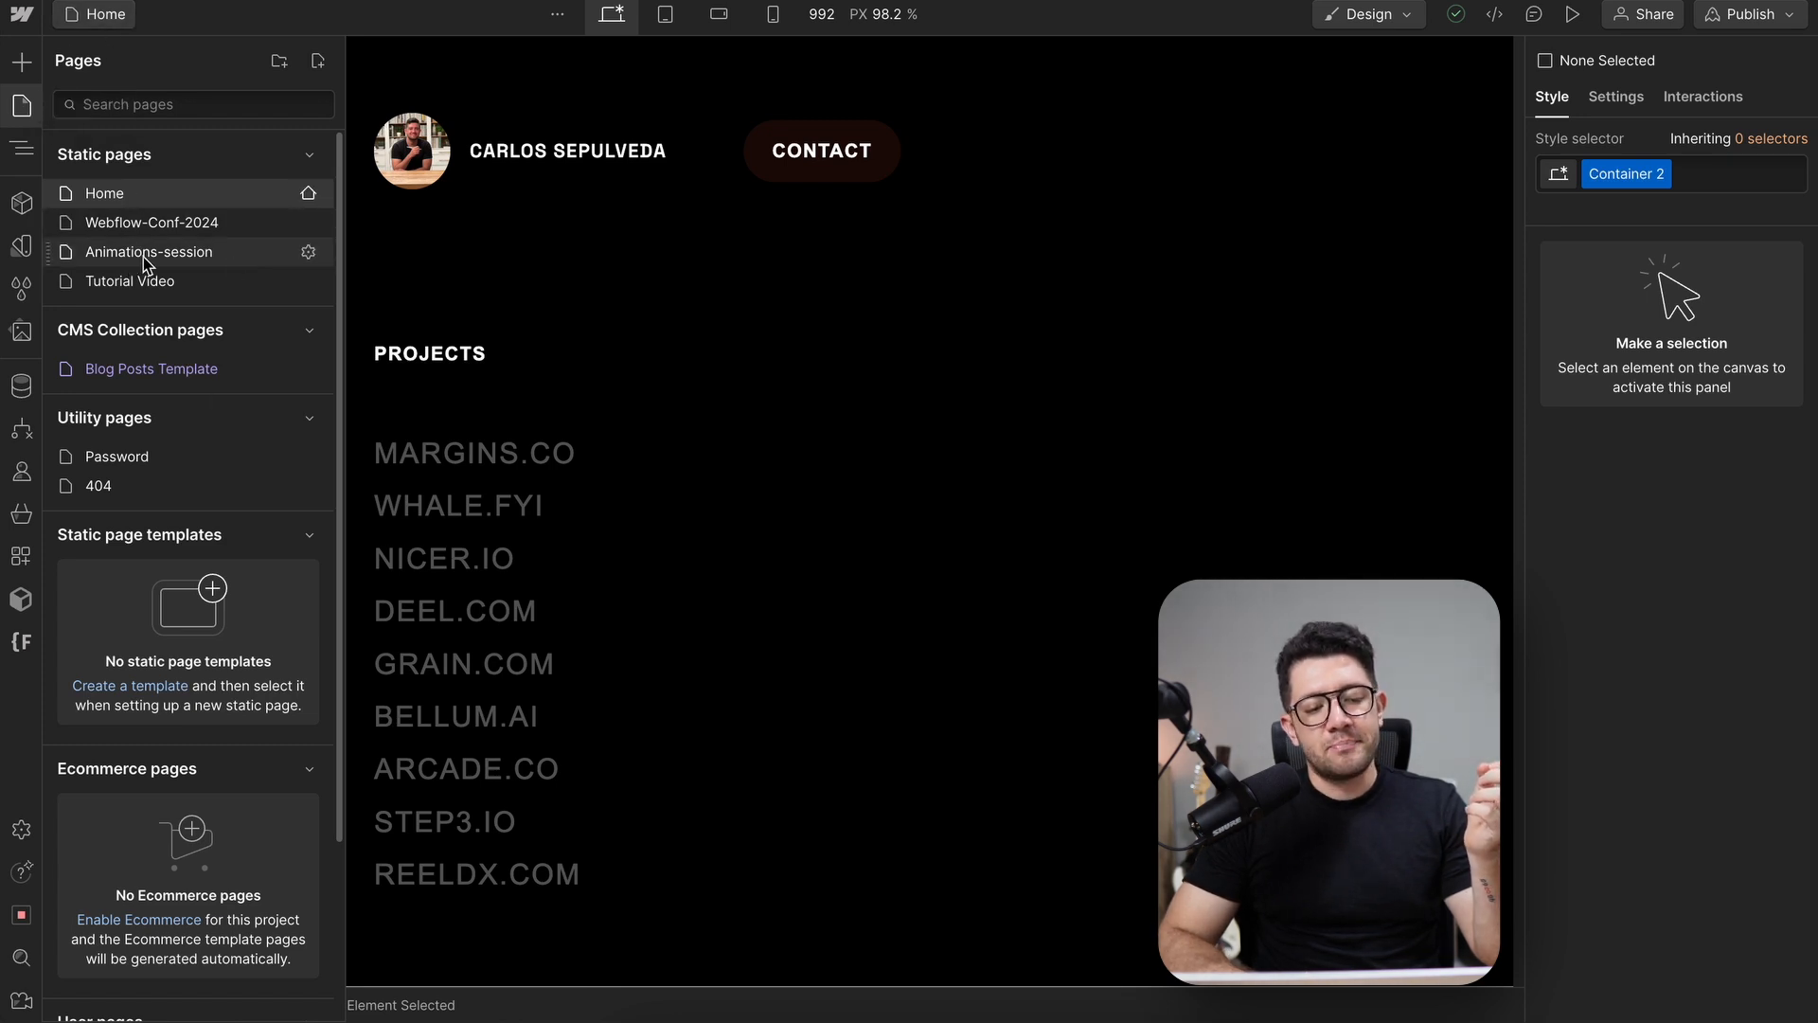
pyautogui.click(190, 221)
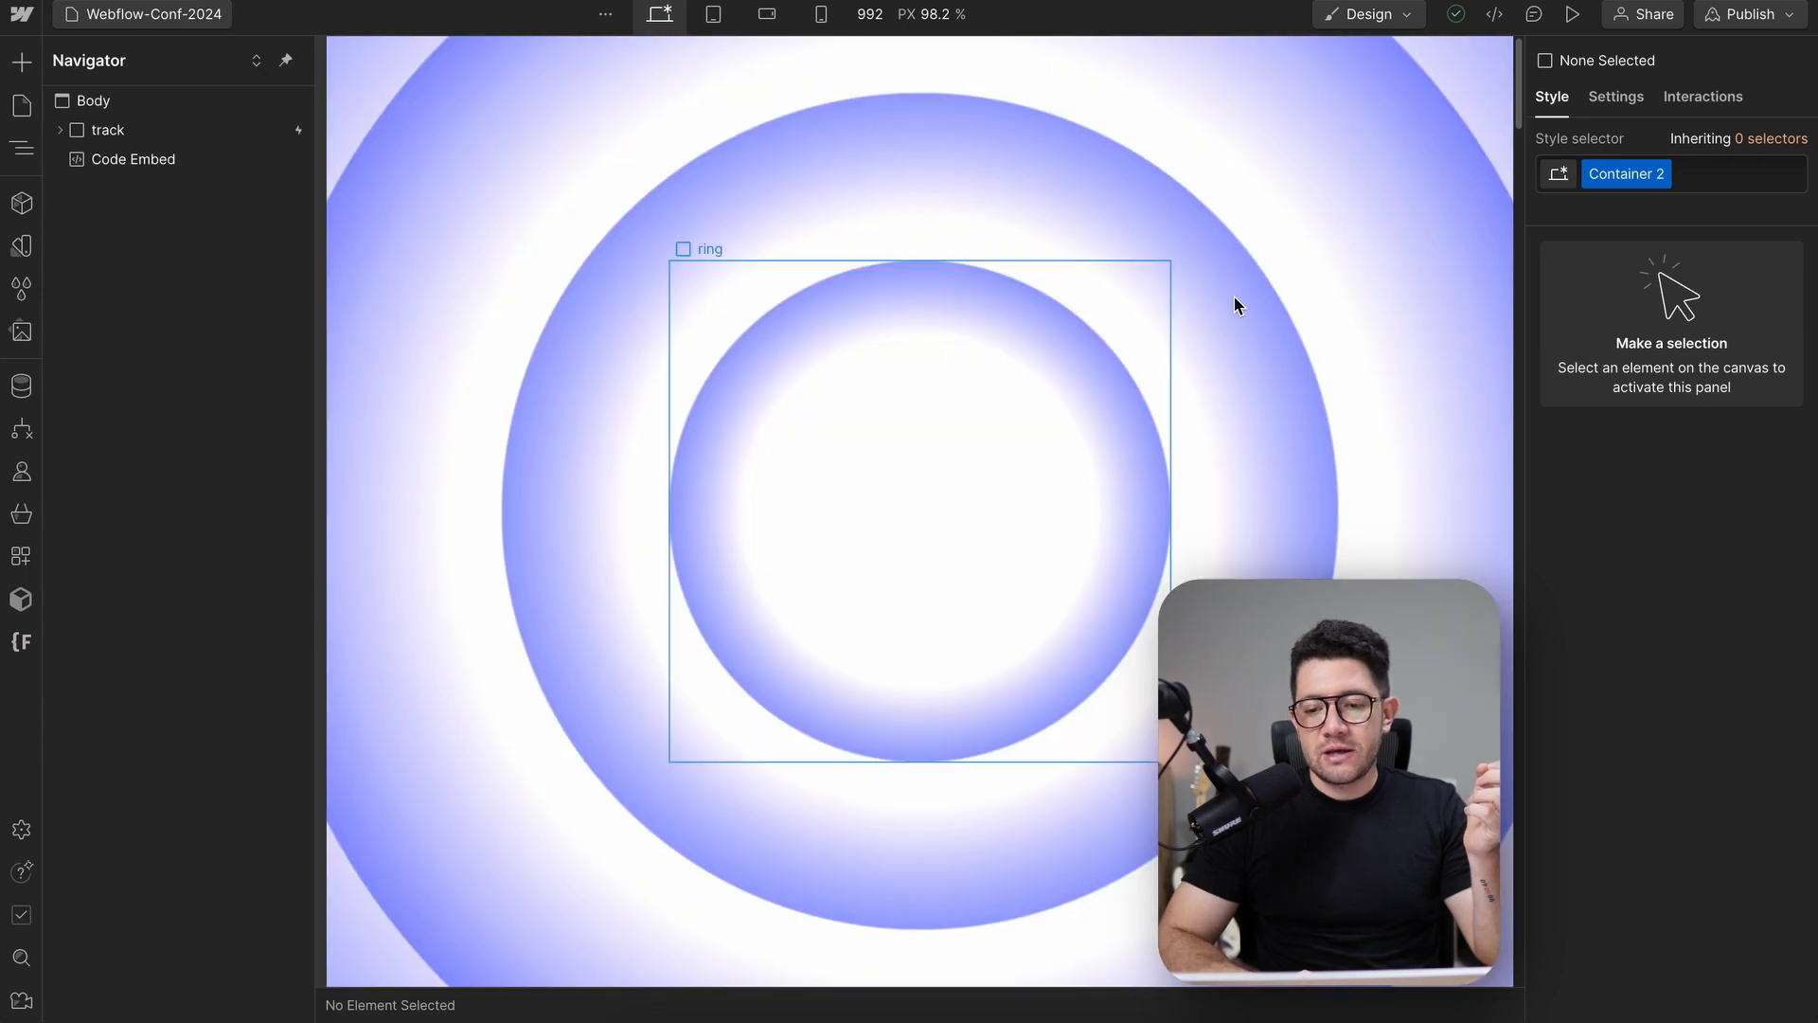
# Preview the Webflow-Conf-2024 page, play through its ring animation and exit the preview
pyautogui.click(1572, 13)
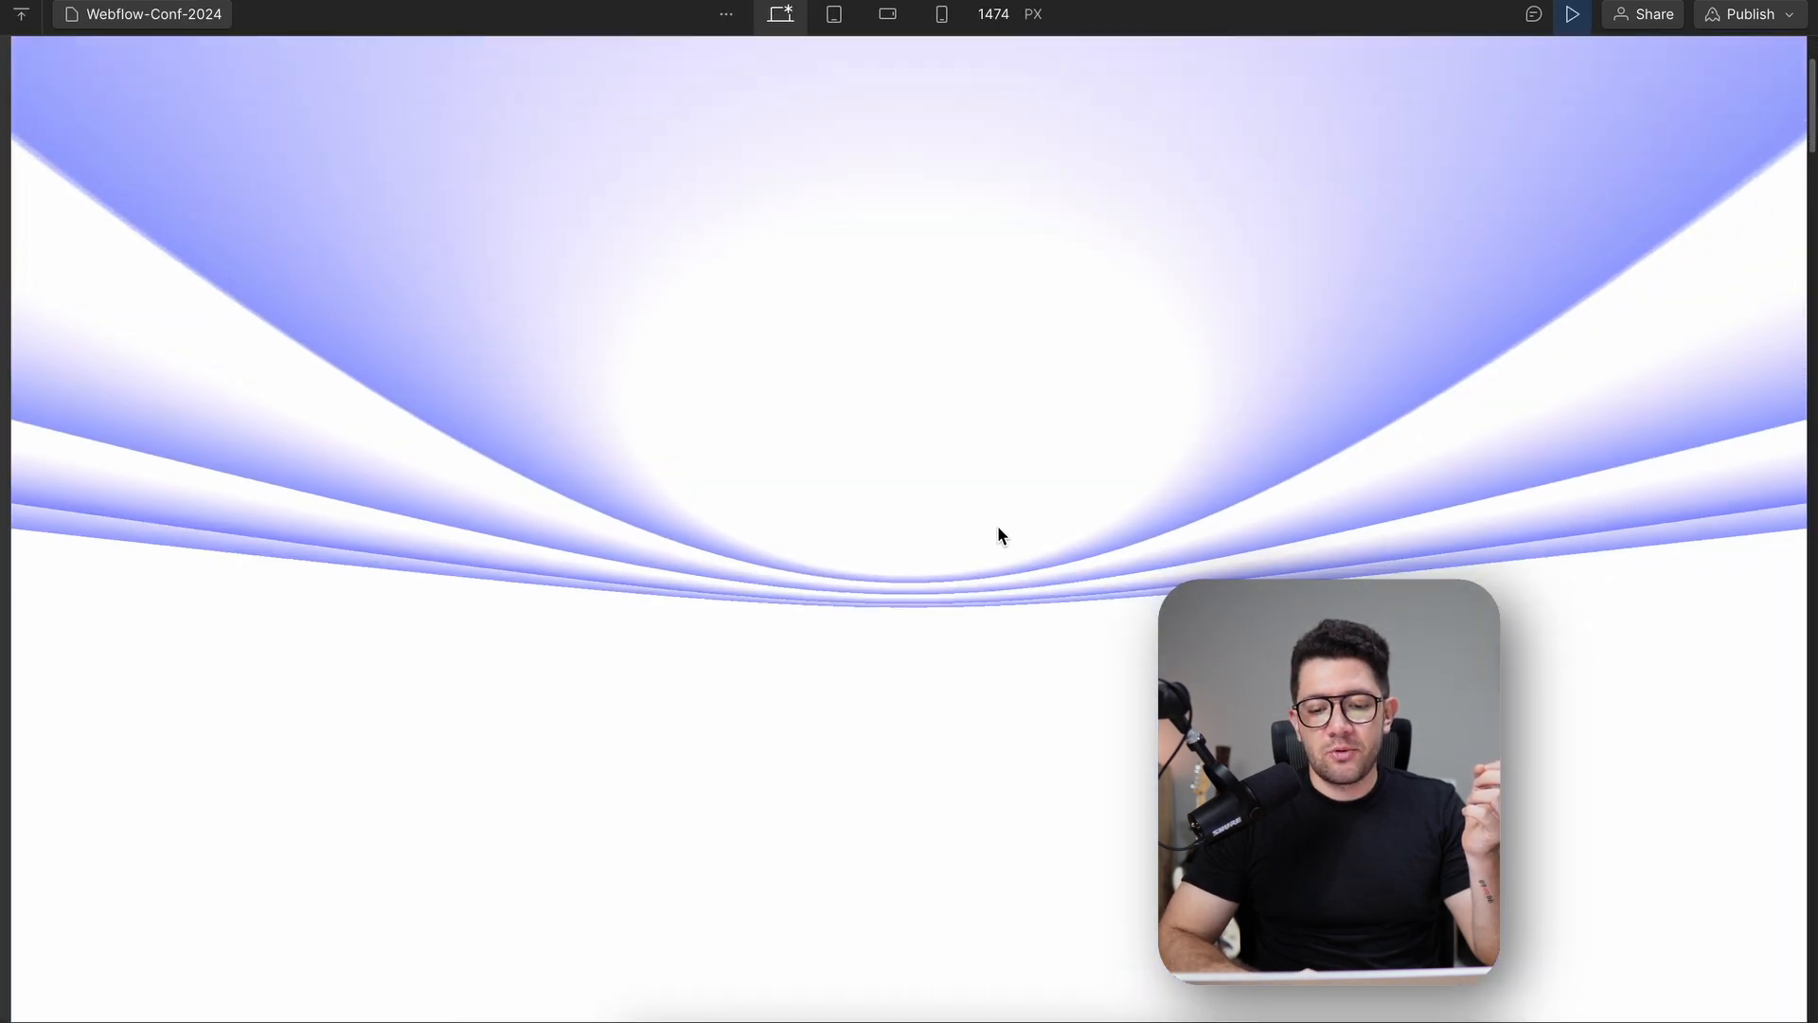
pyautogui.scroll(-10, 999, 535)
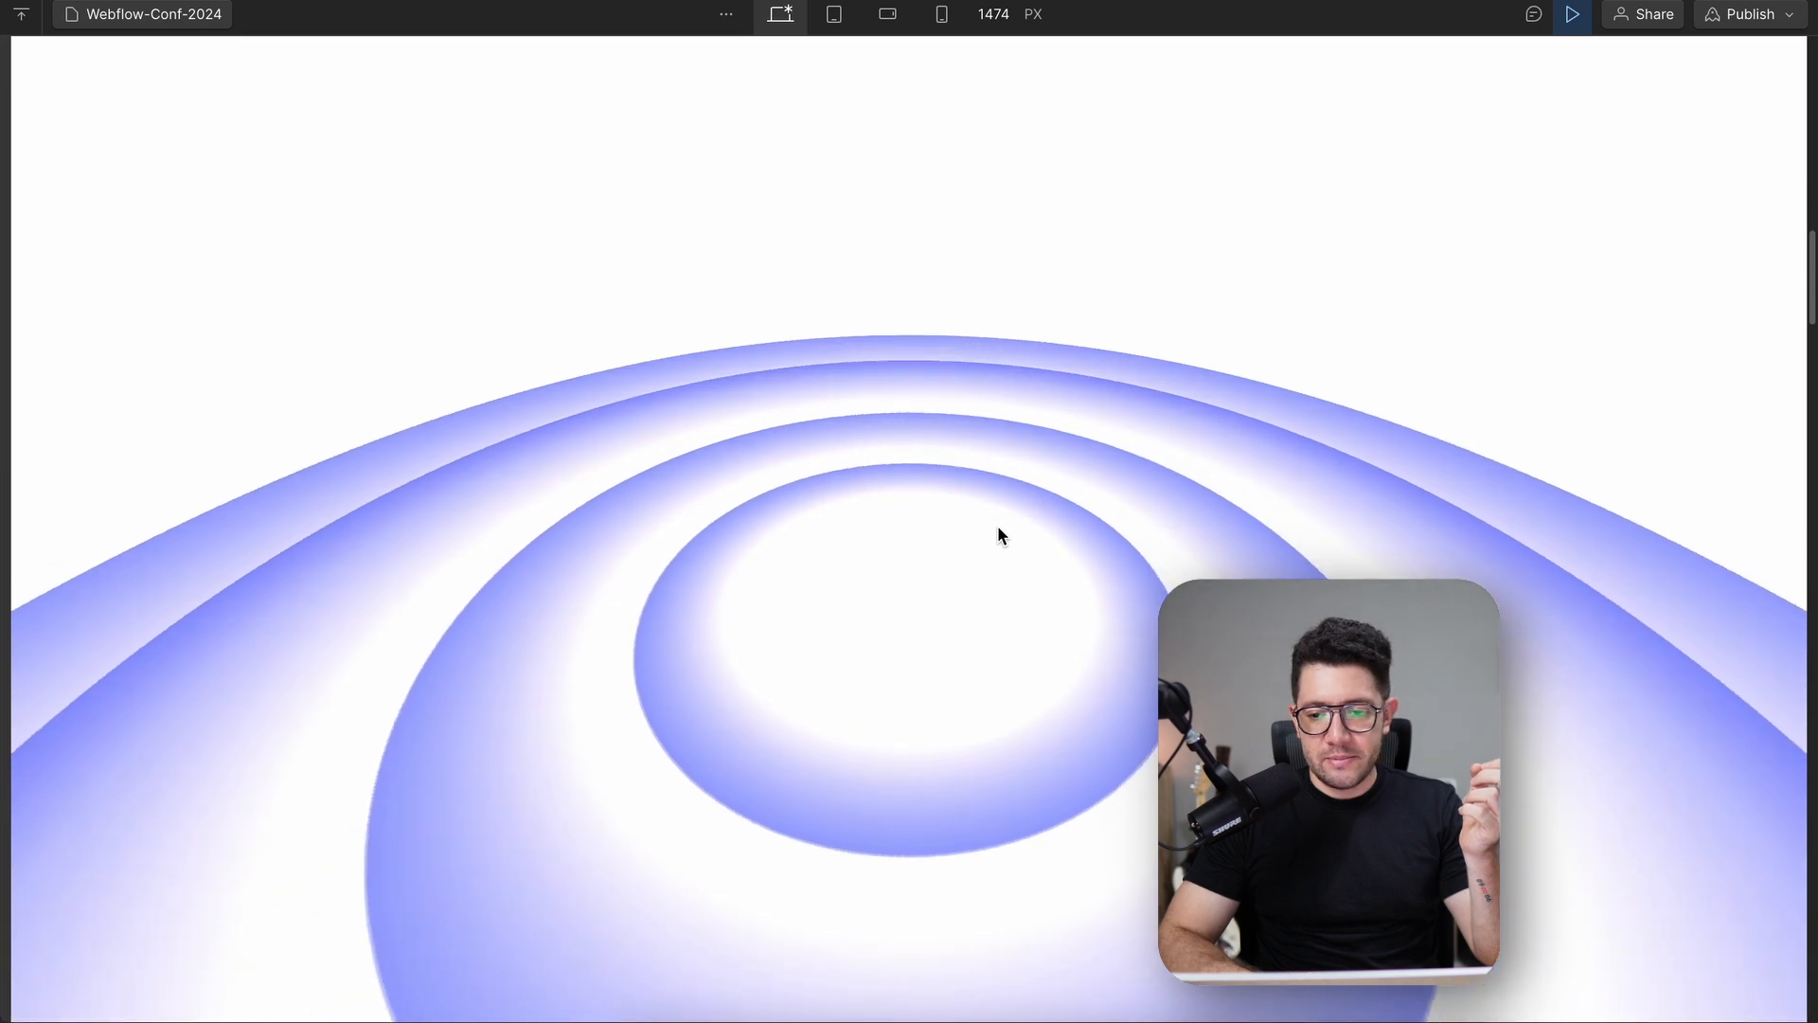
pyautogui.click(1575, 15)
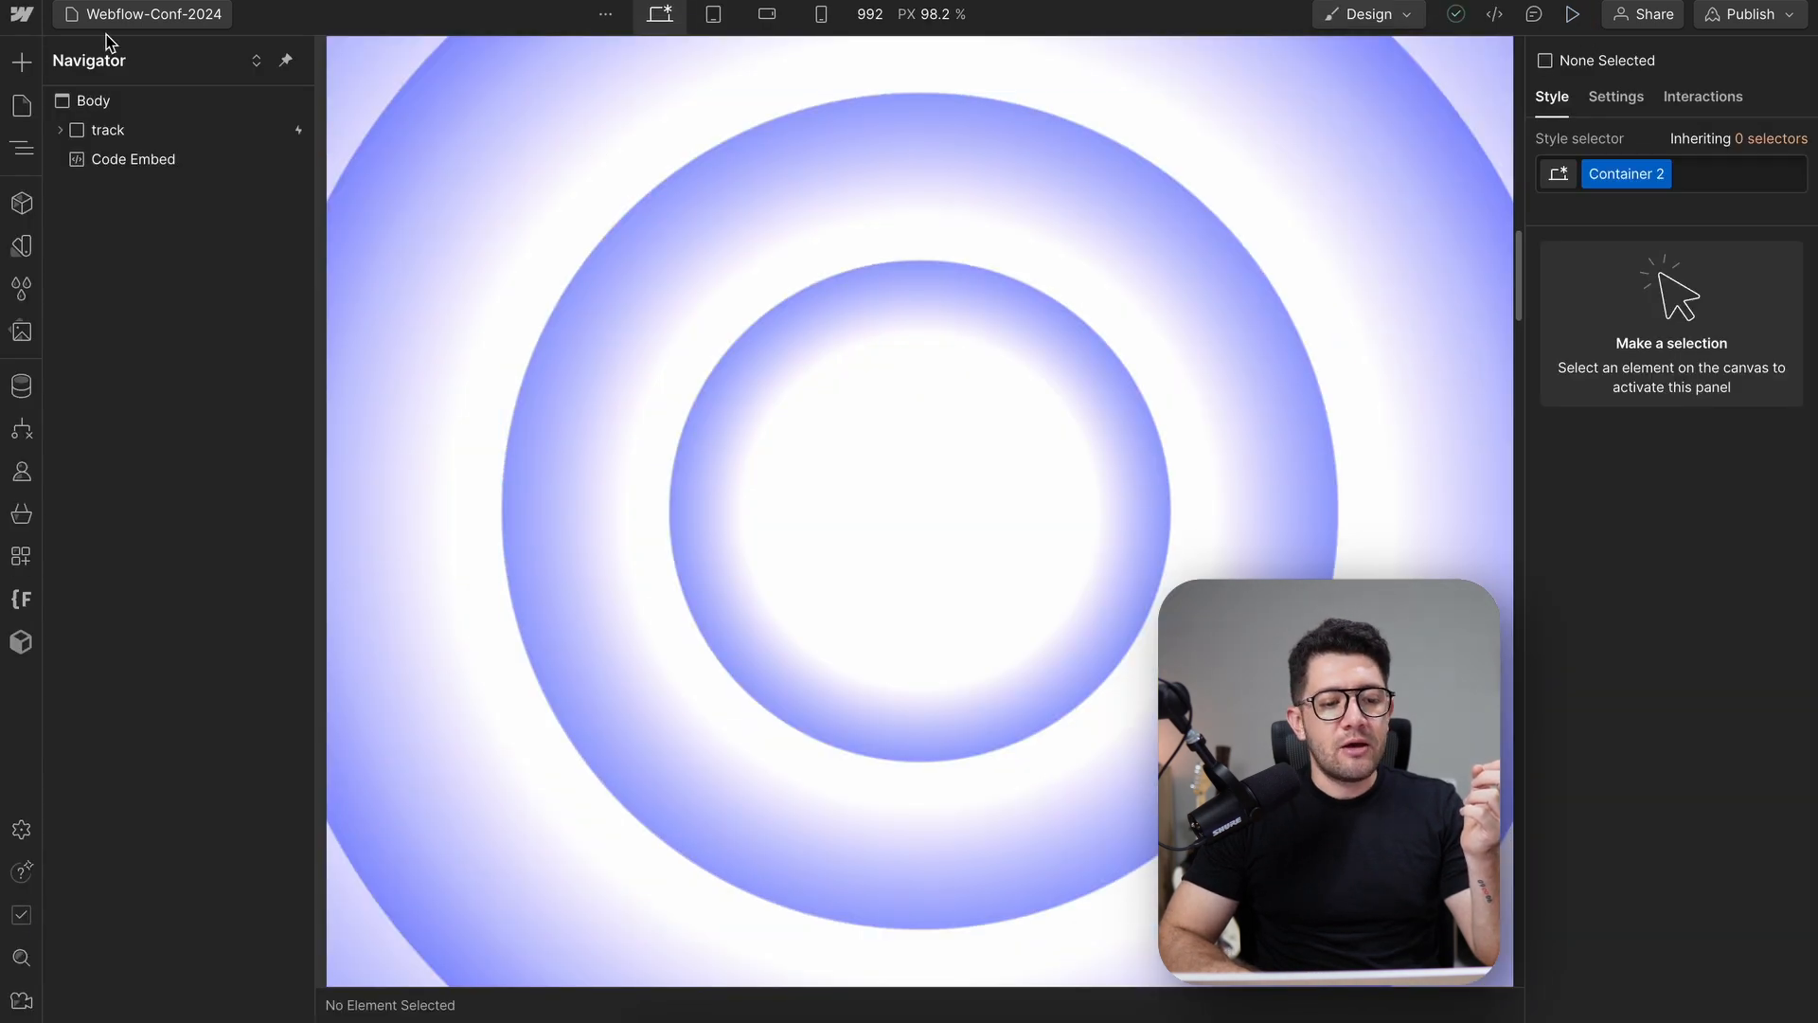
# Return to the Tutorial Video page and check the site's list of components
pyautogui.click(130, 13)
pyautogui.click(150, 281)
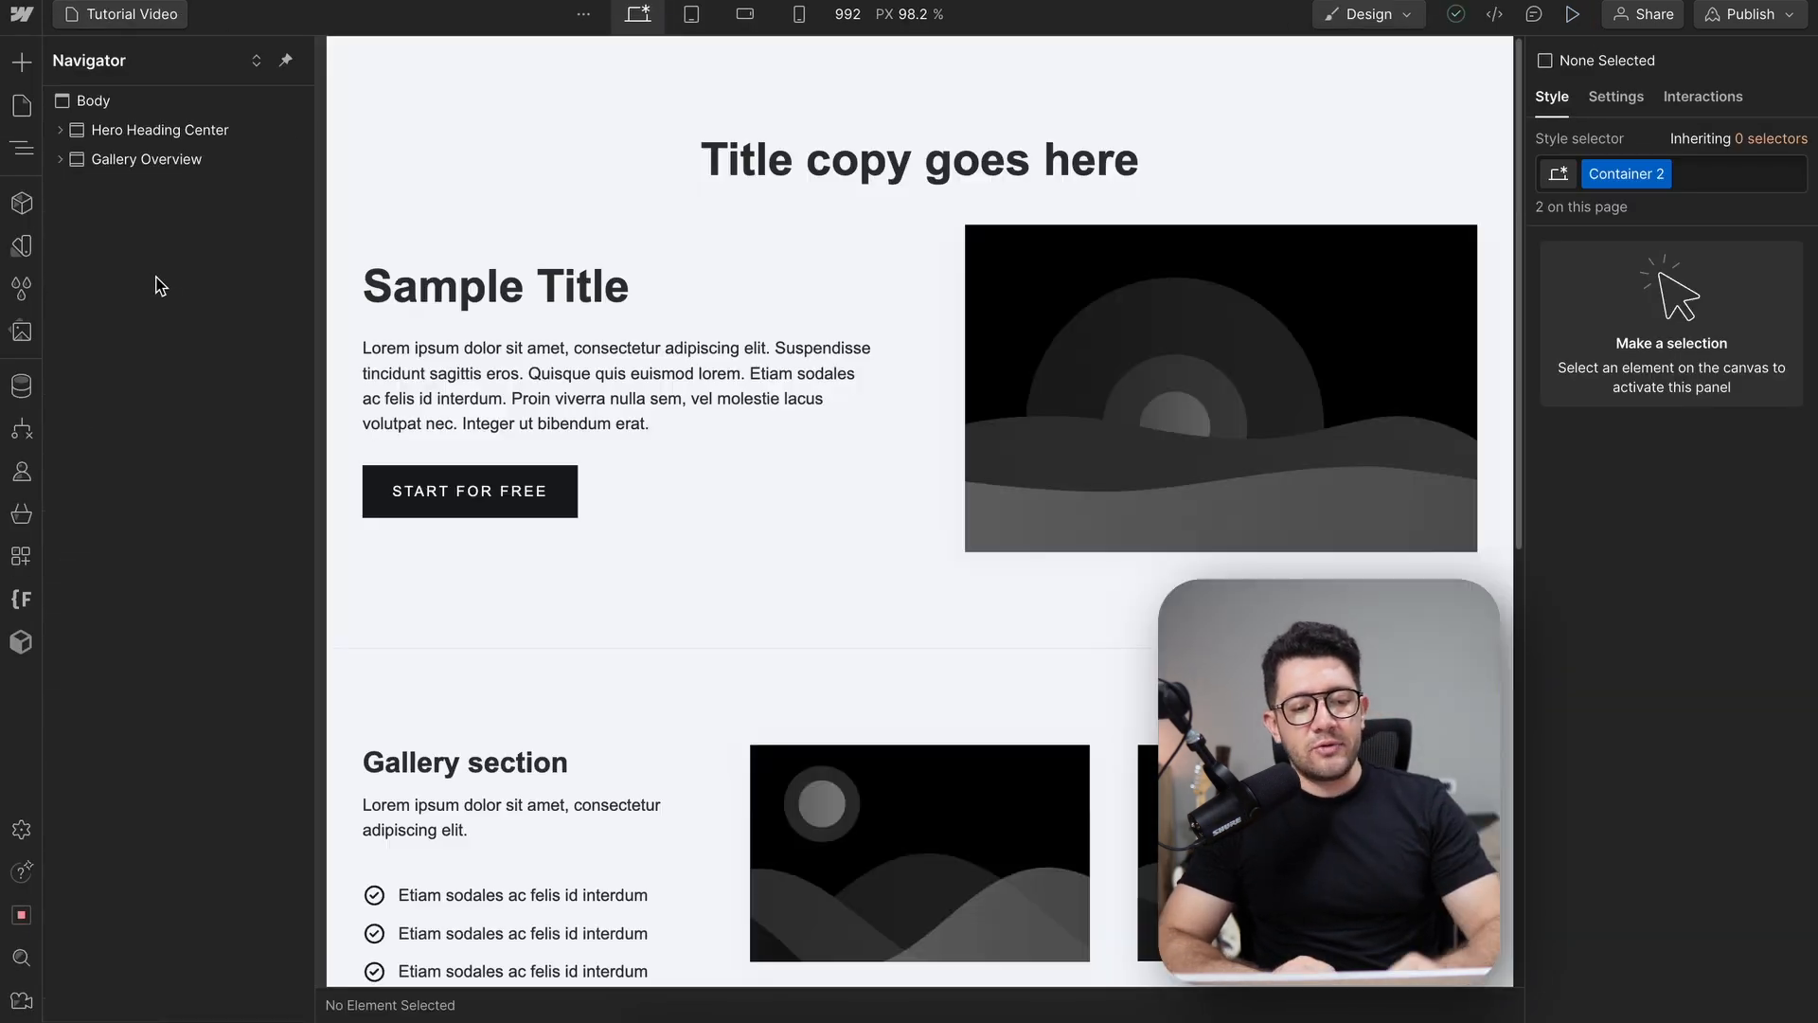
pyautogui.click(23, 148)
pyautogui.click(23, 148)
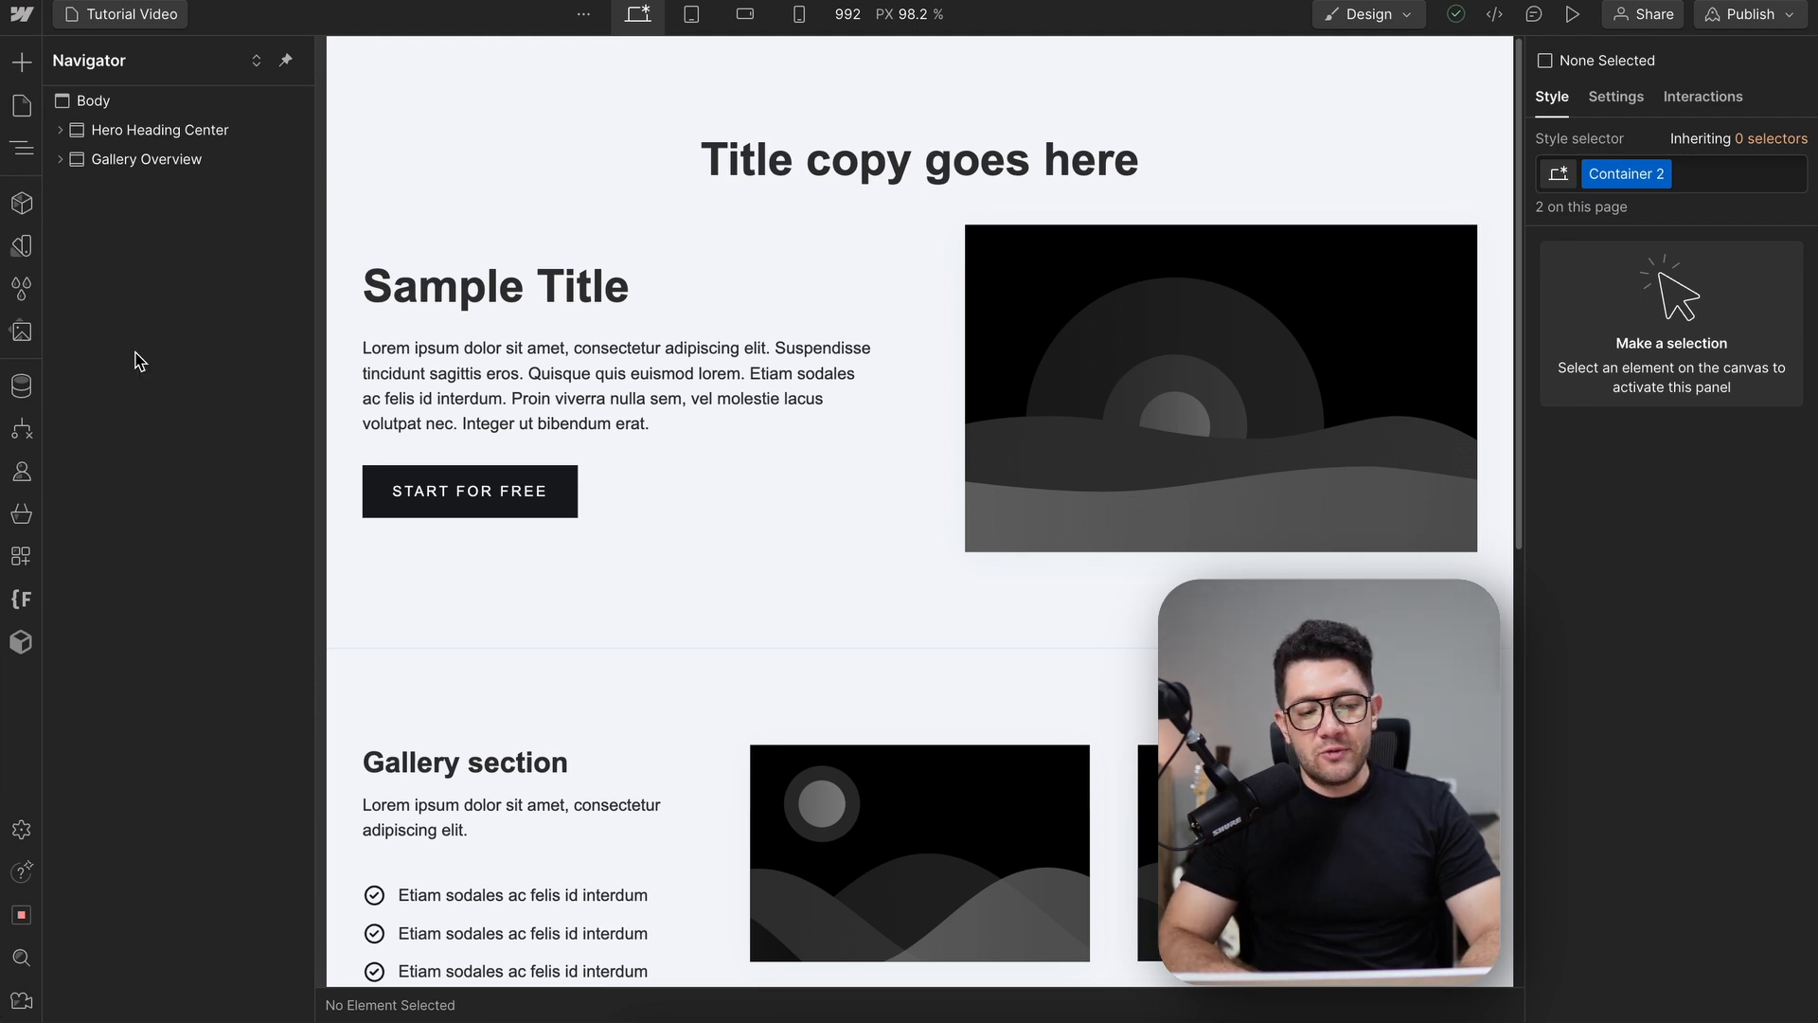
pyautogui.click(22, 202)
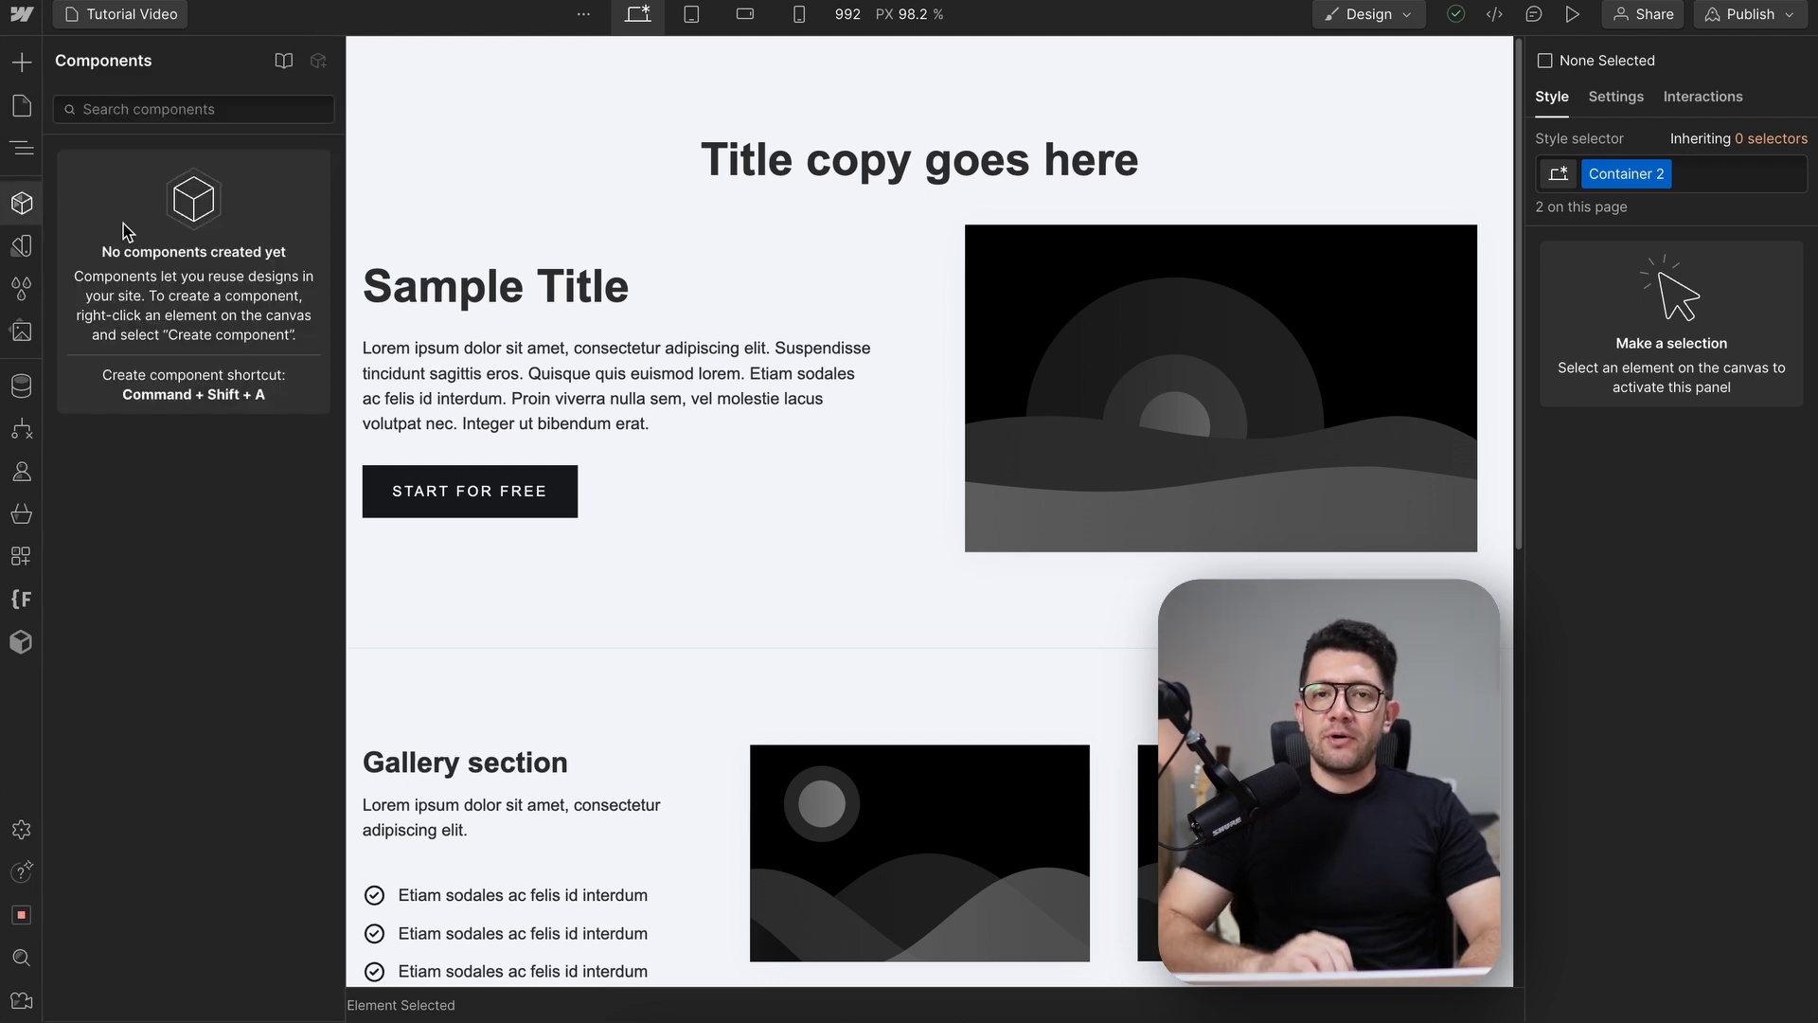
# Create a component named "hero-section" from the Hero Heading Center section and return to the page
pyautogui.click(393, 161)
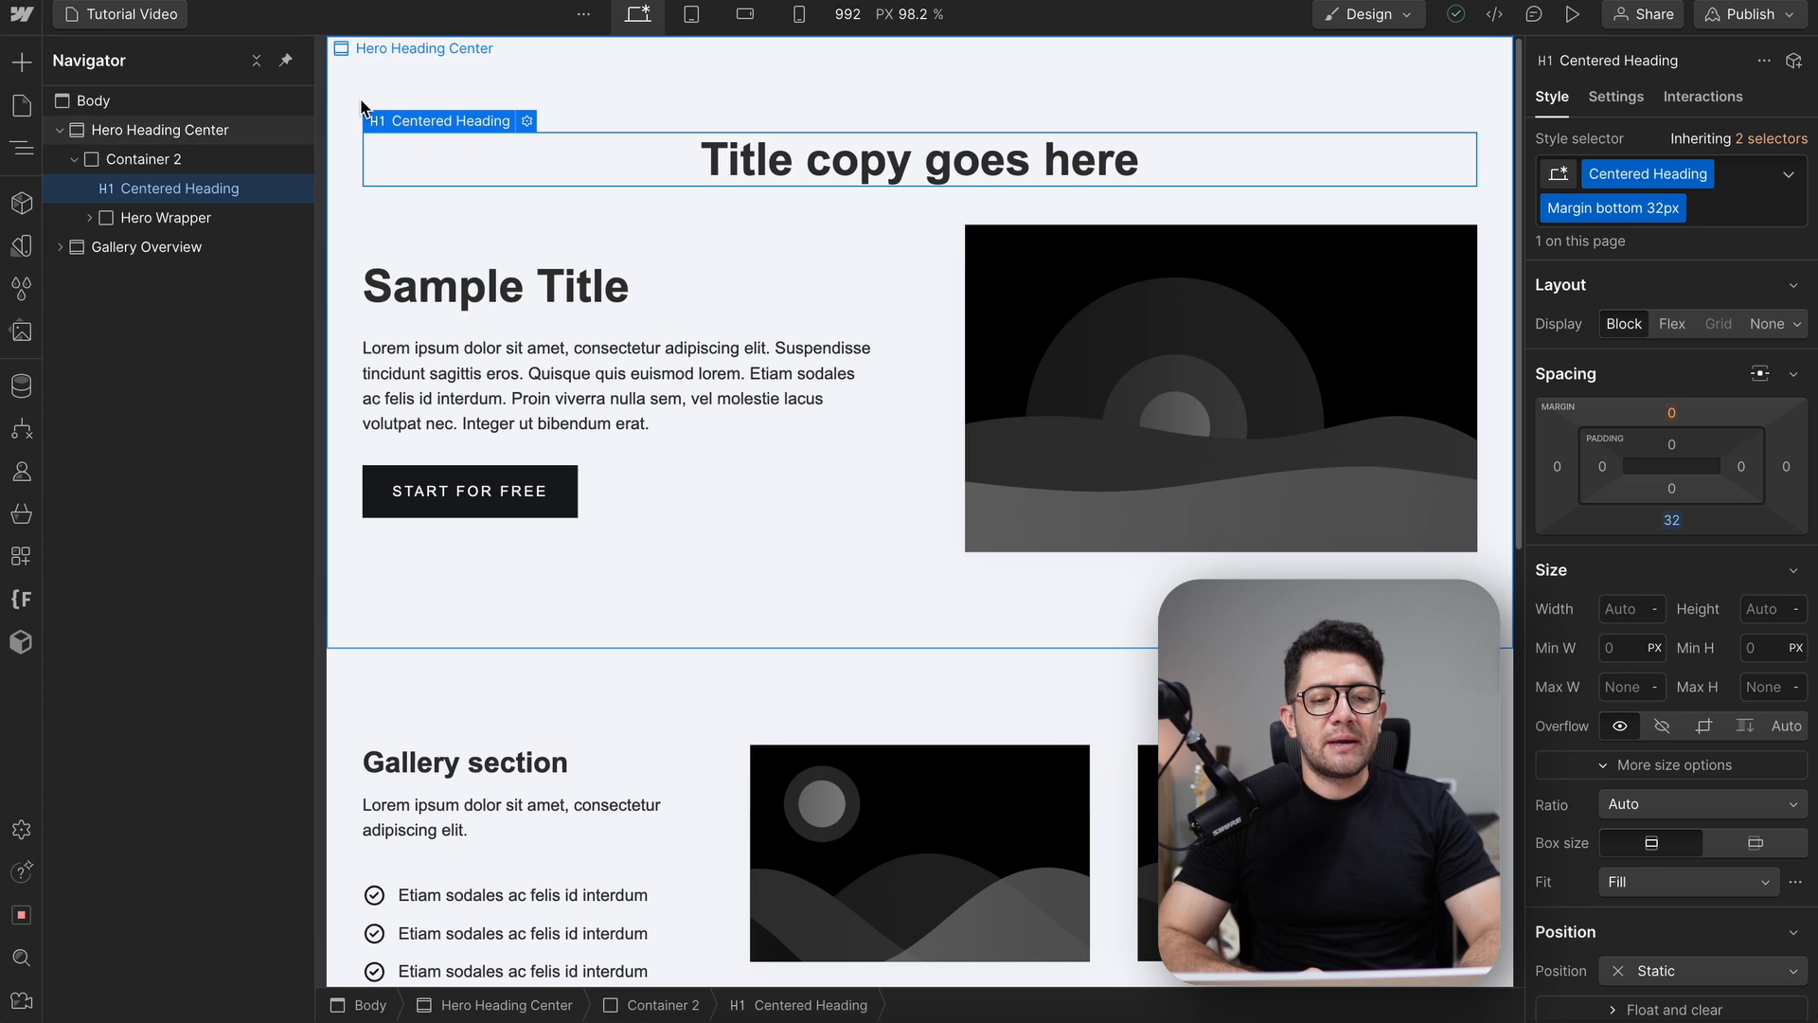
pyautogui.click(361, 106)
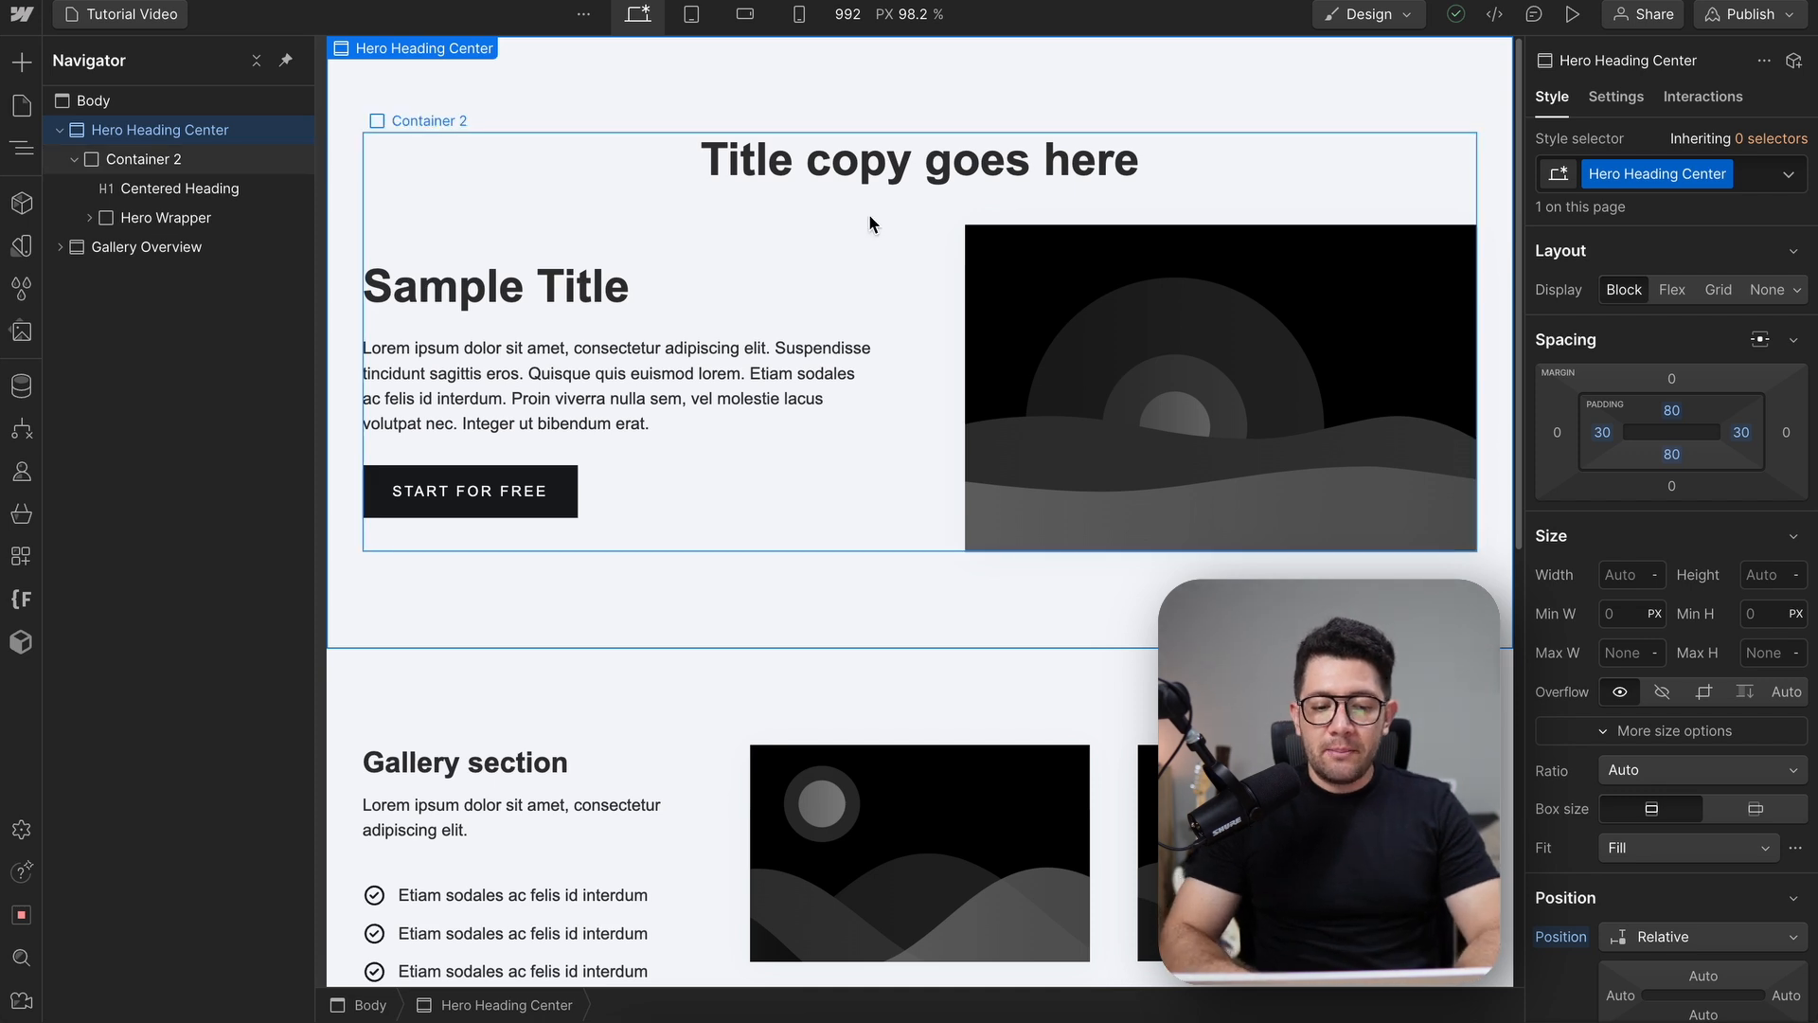
pyautogui.scroll(-1, 941, 413)
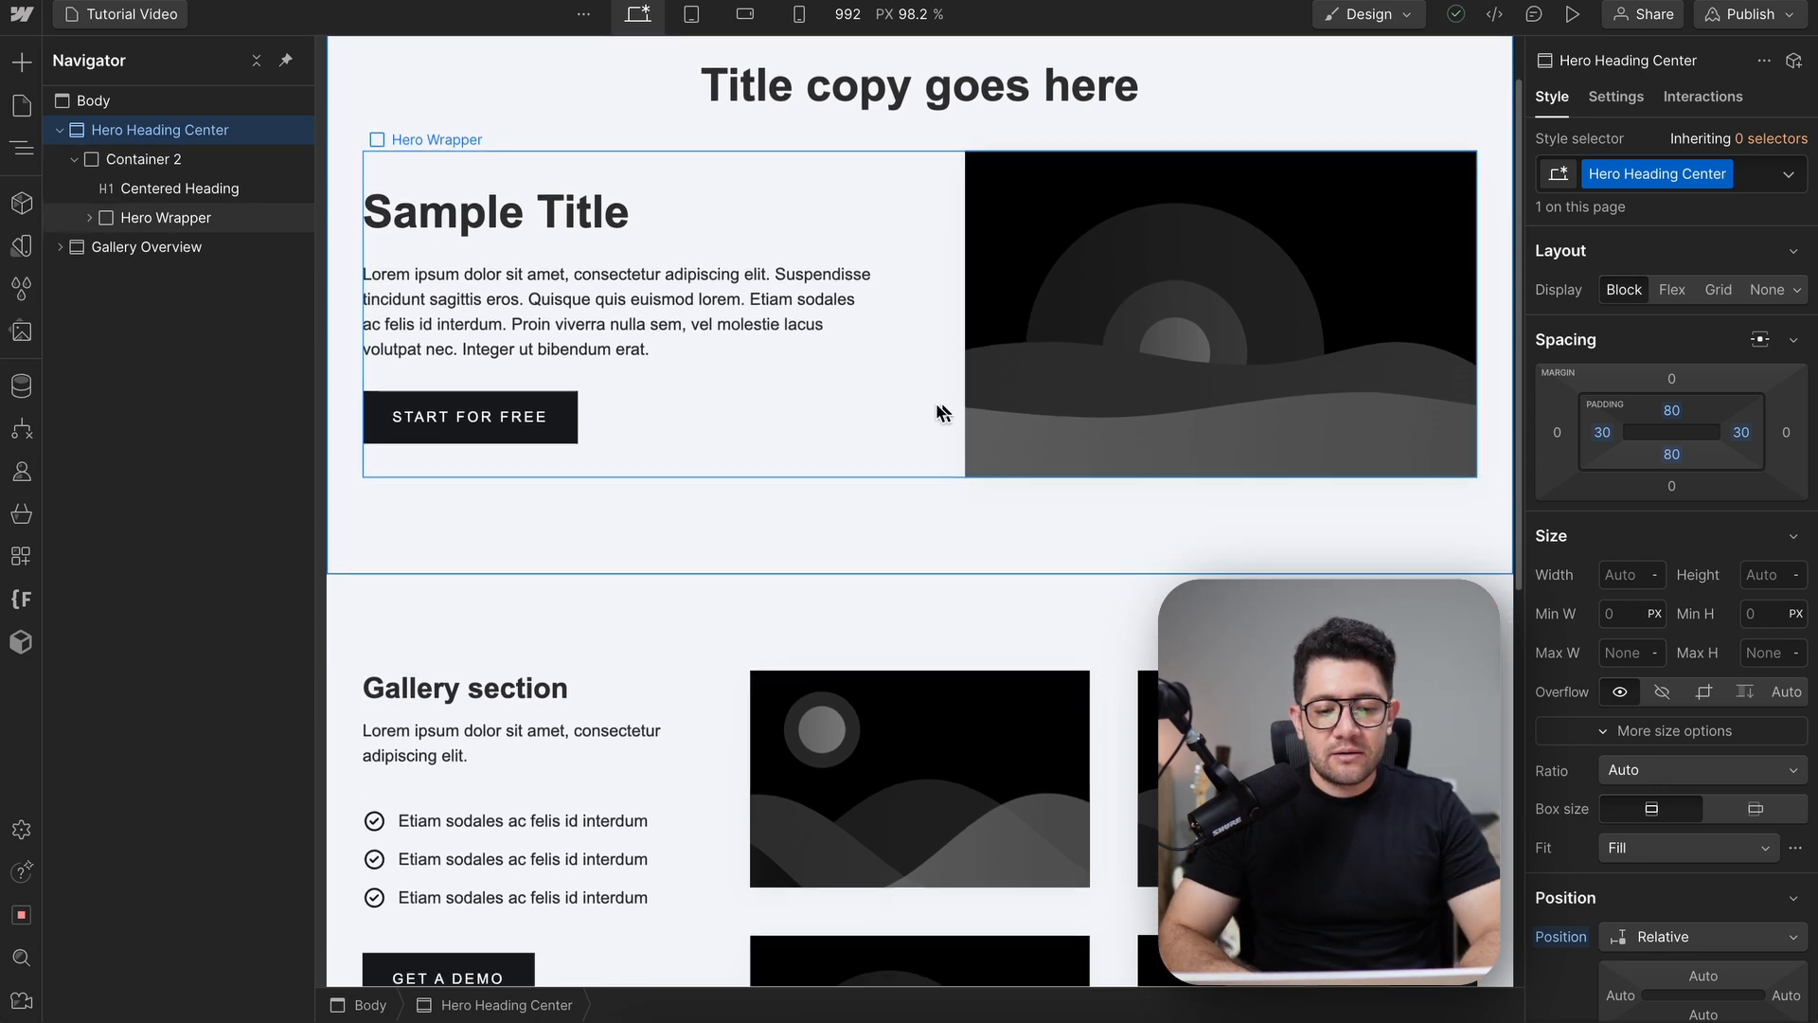
pyautogui.scroll(1, 857, 227)
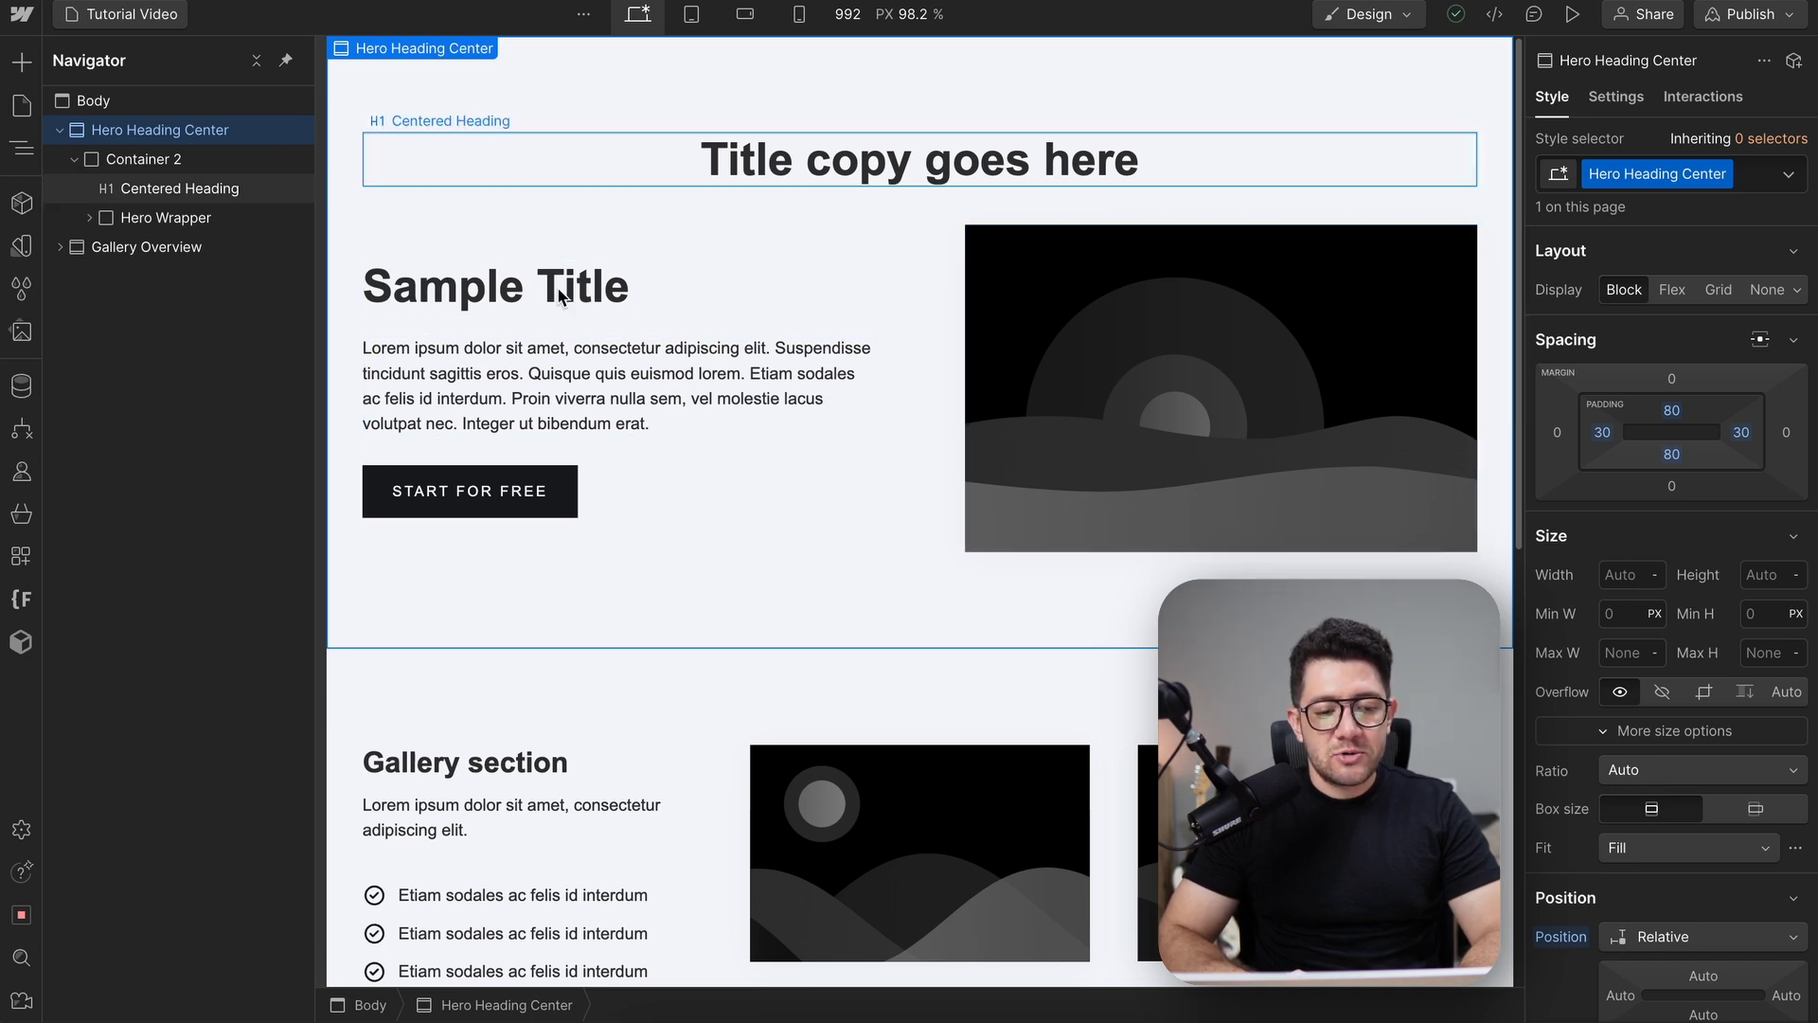
pyautogui.click(59, 131)
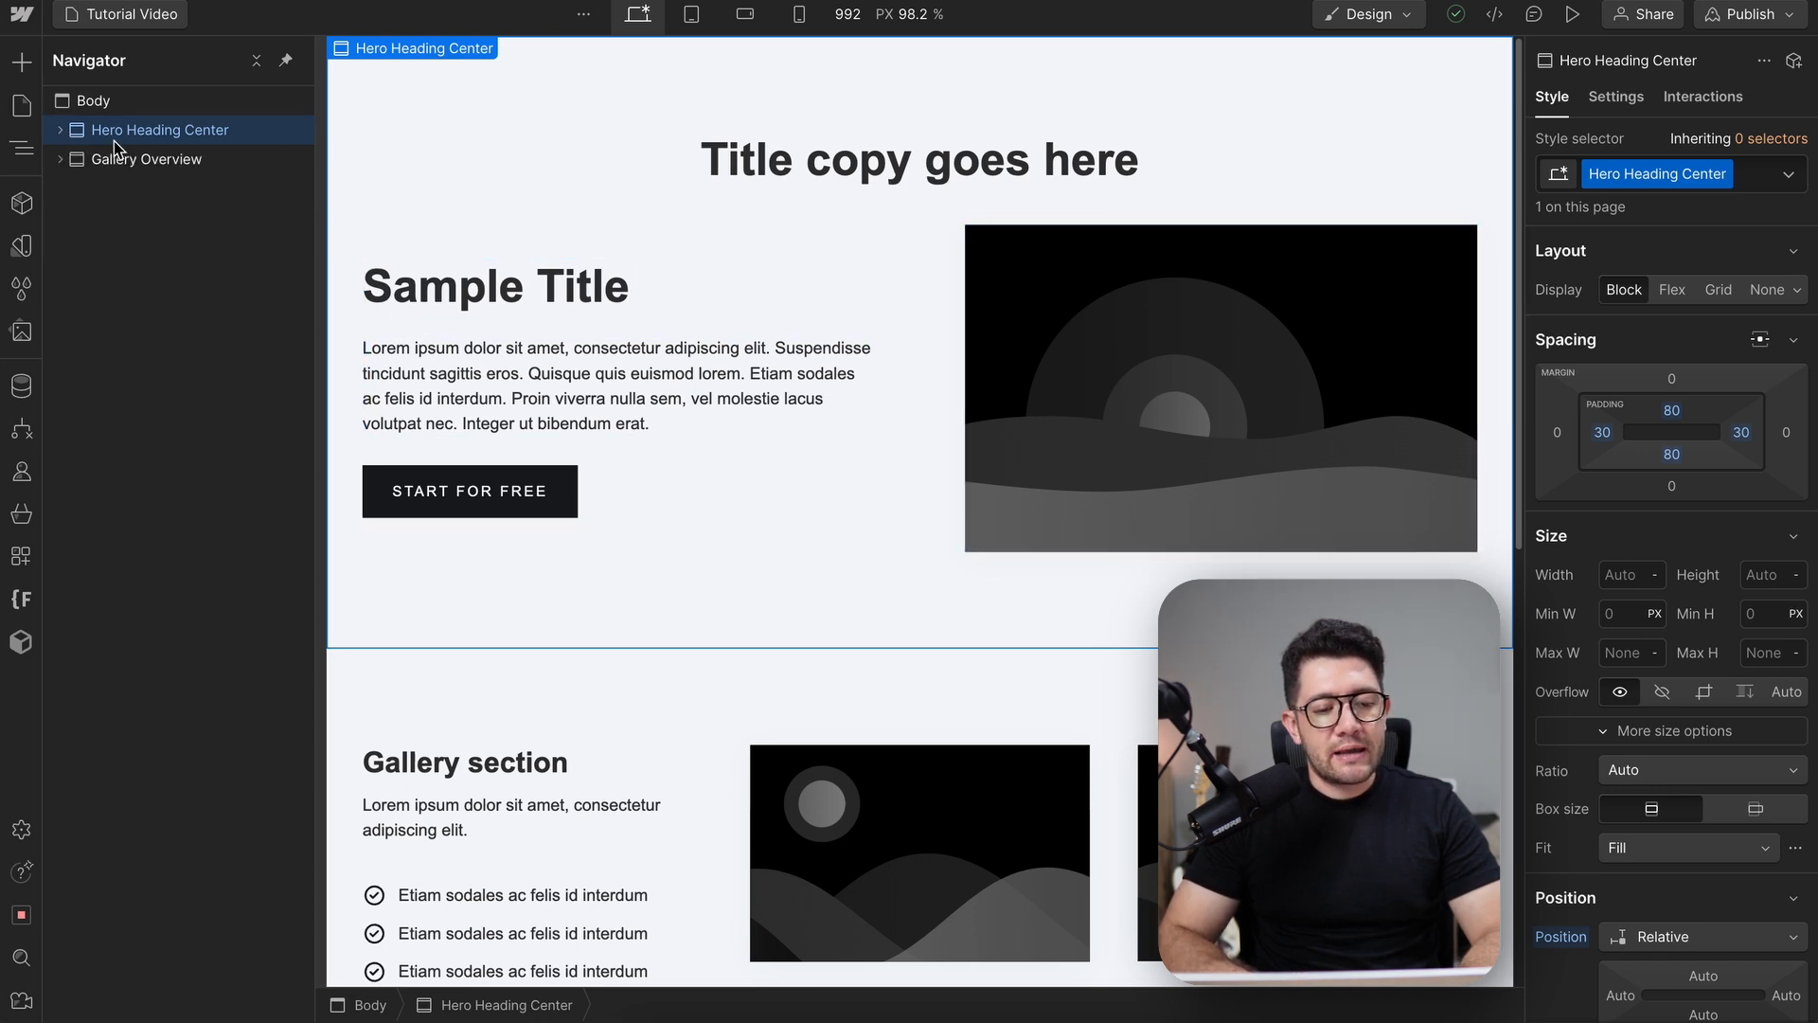
pyautogui.rightClick(168, 137)
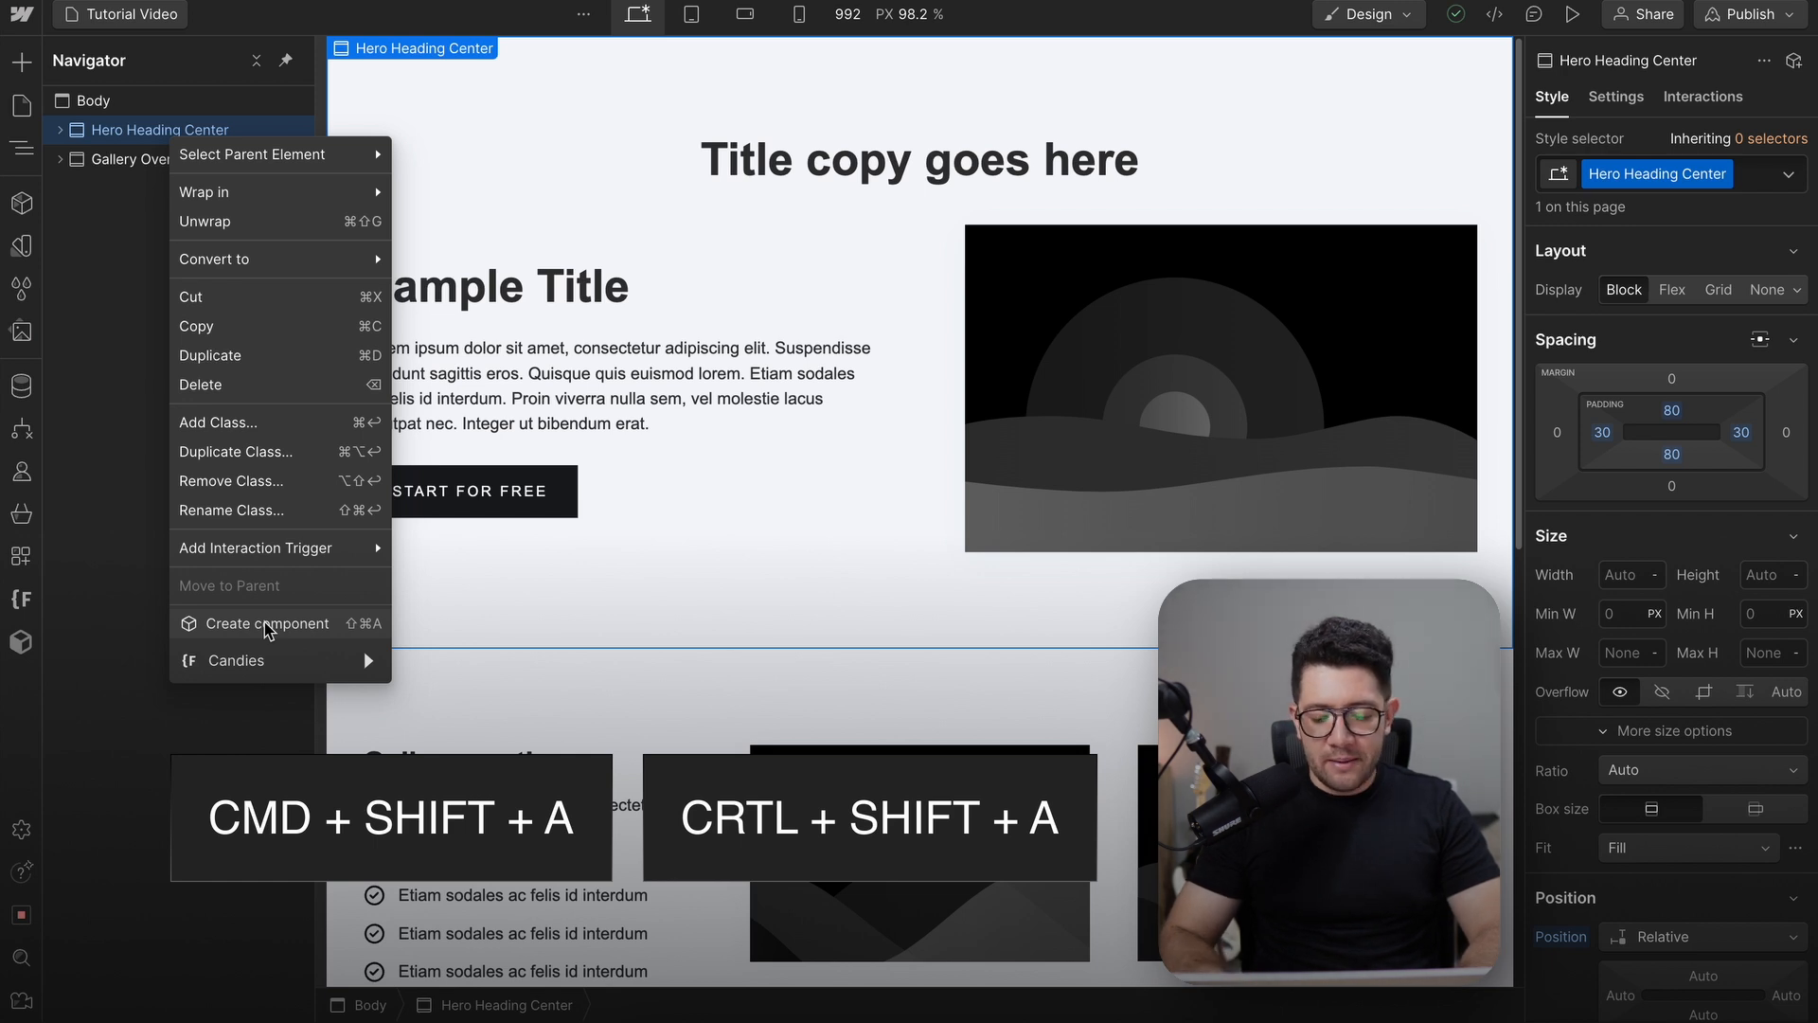
pyautogui.click(266, 625)
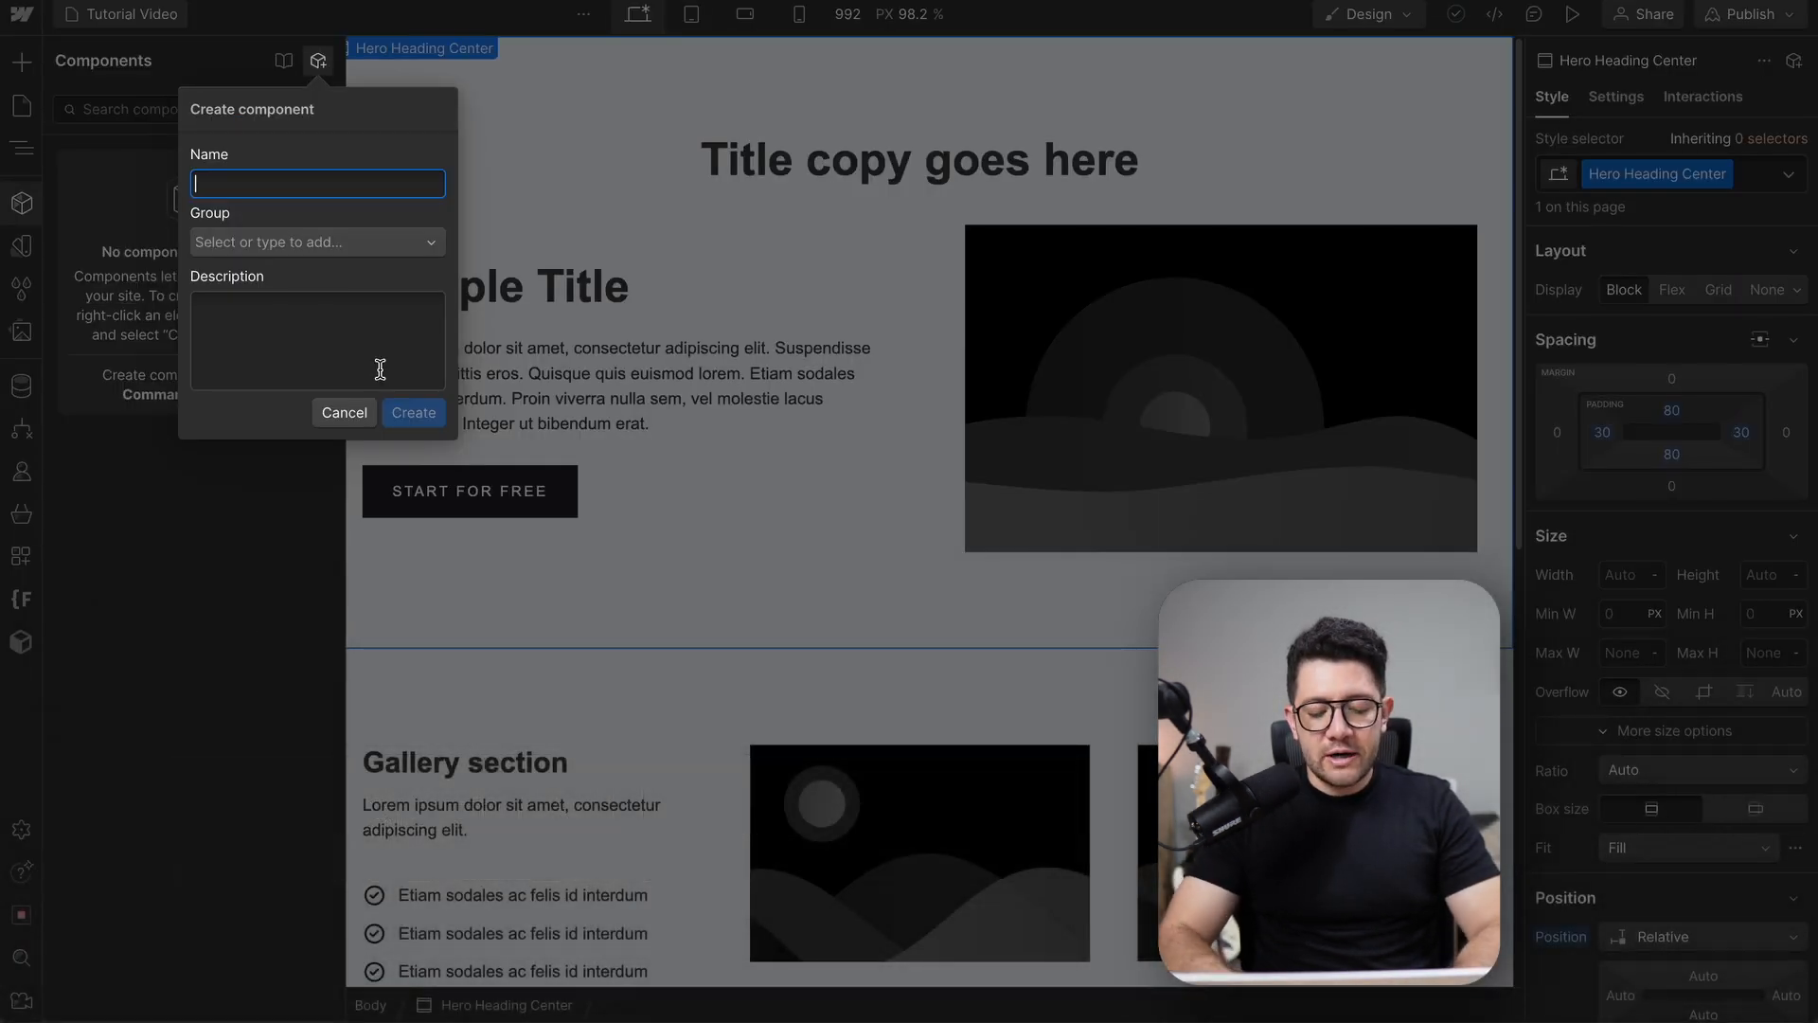
pyautogui.write('hea')
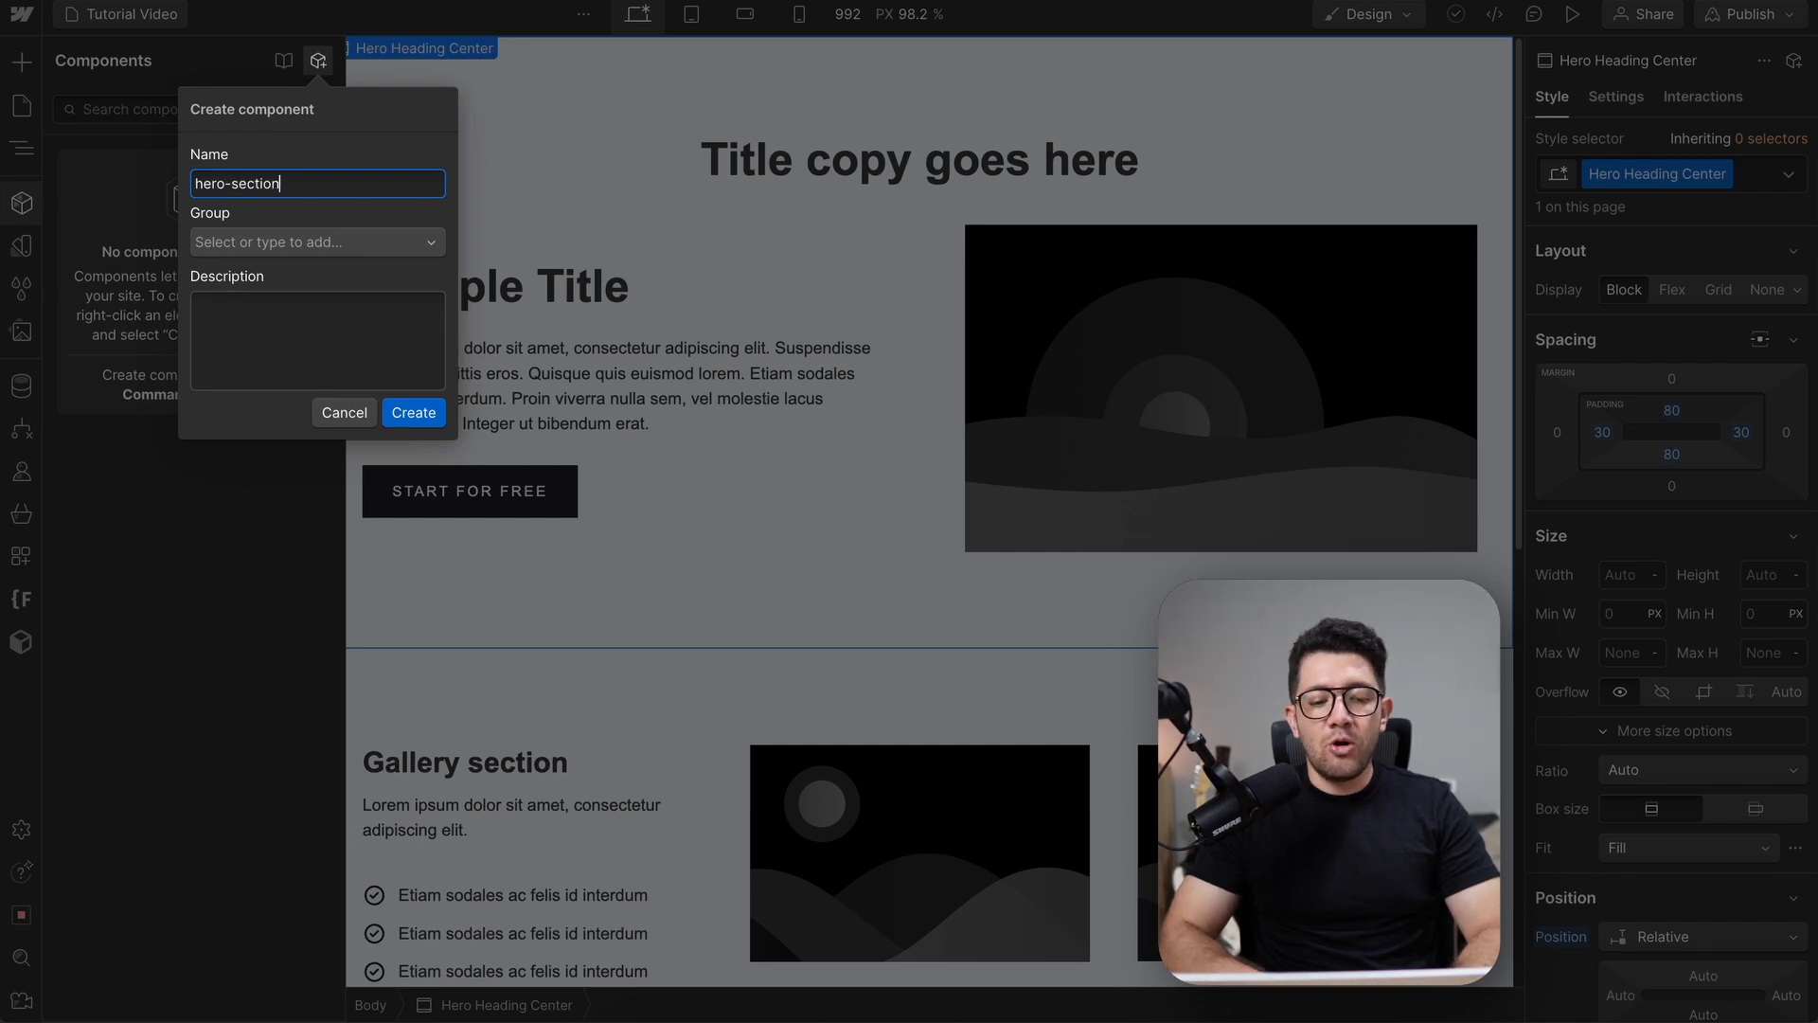
pyautogui.click(428, 417)
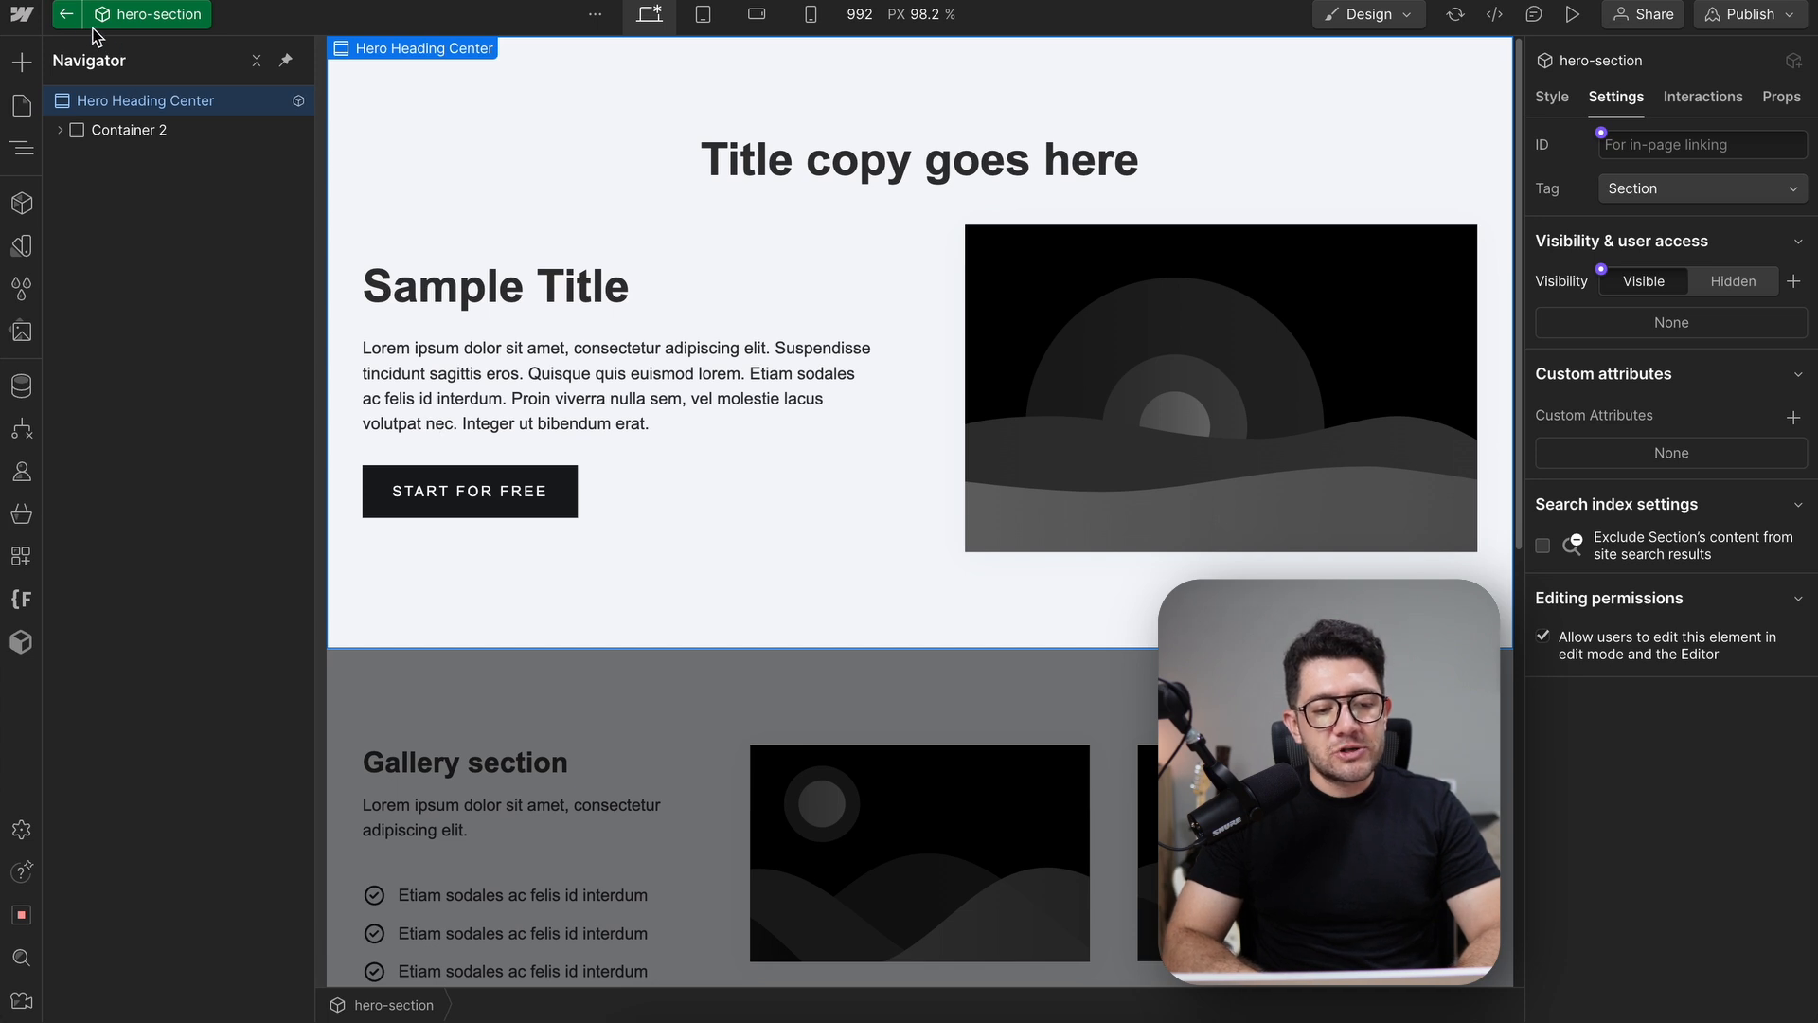
pyautogui.click(67, 13)
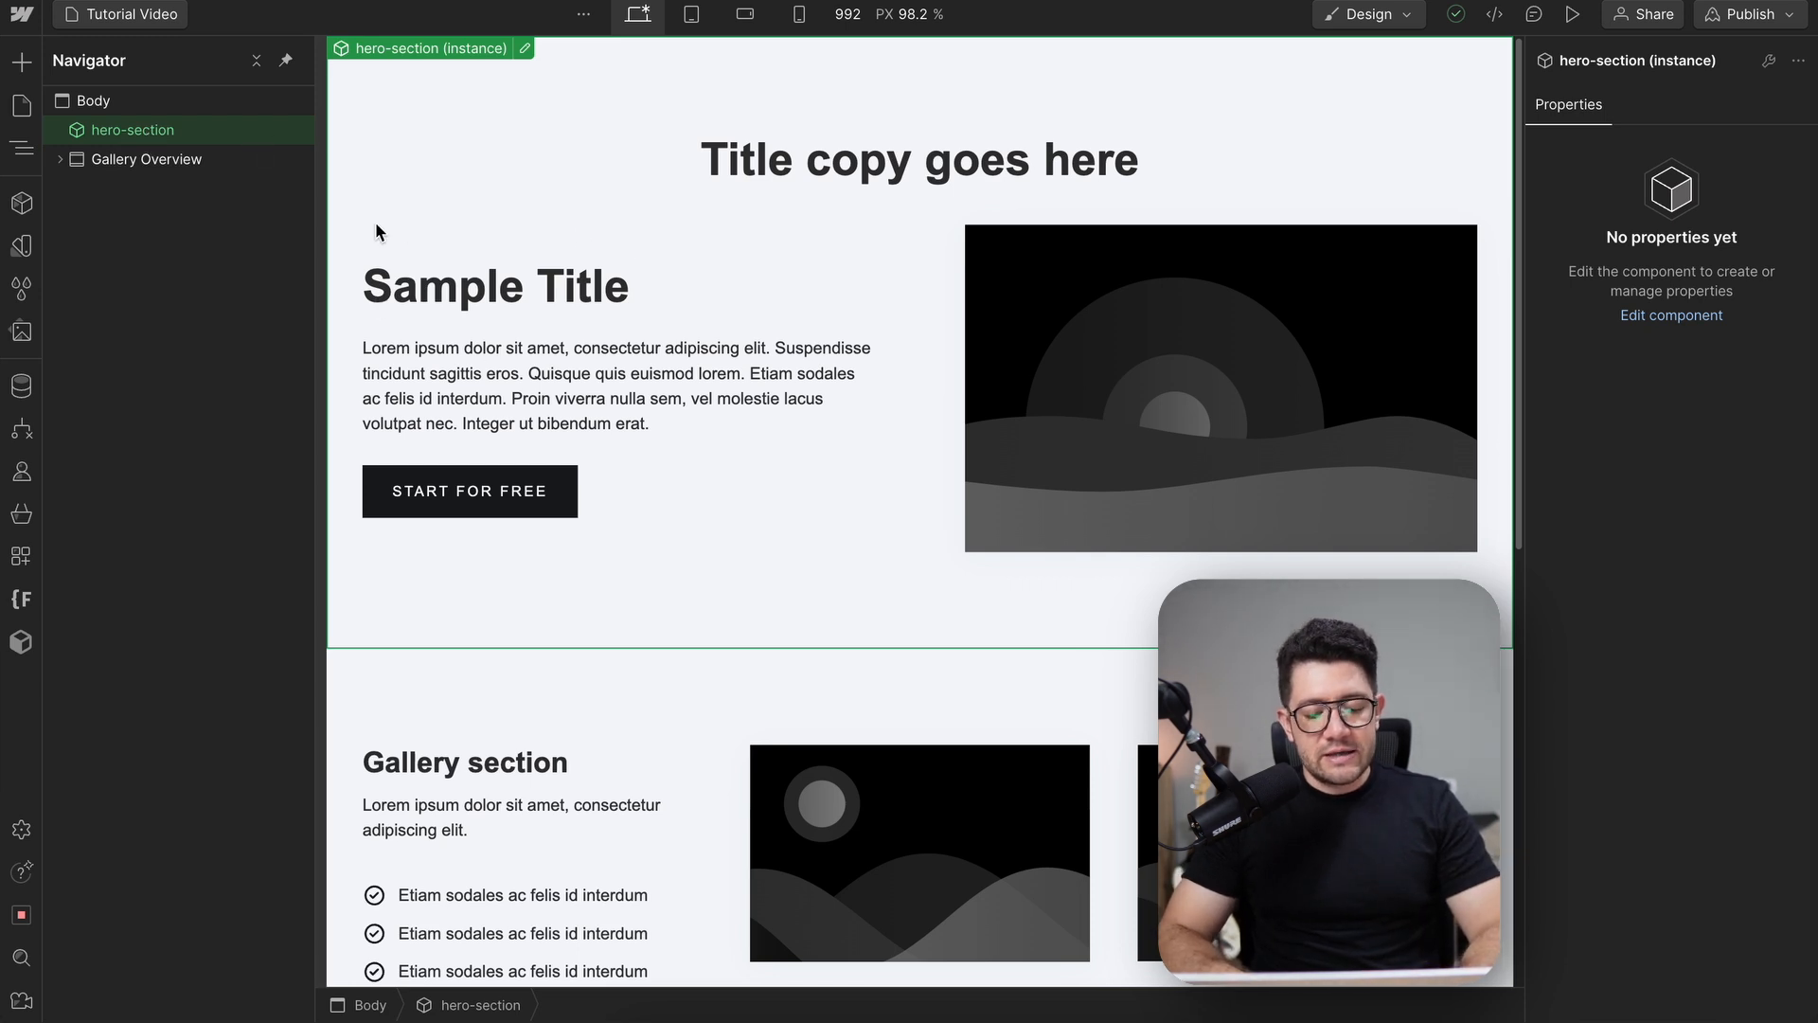
# Duplicate the hero-section instance on the page and inspect the copy below the original
pyautogui.hotkey('ctrl', 'd')
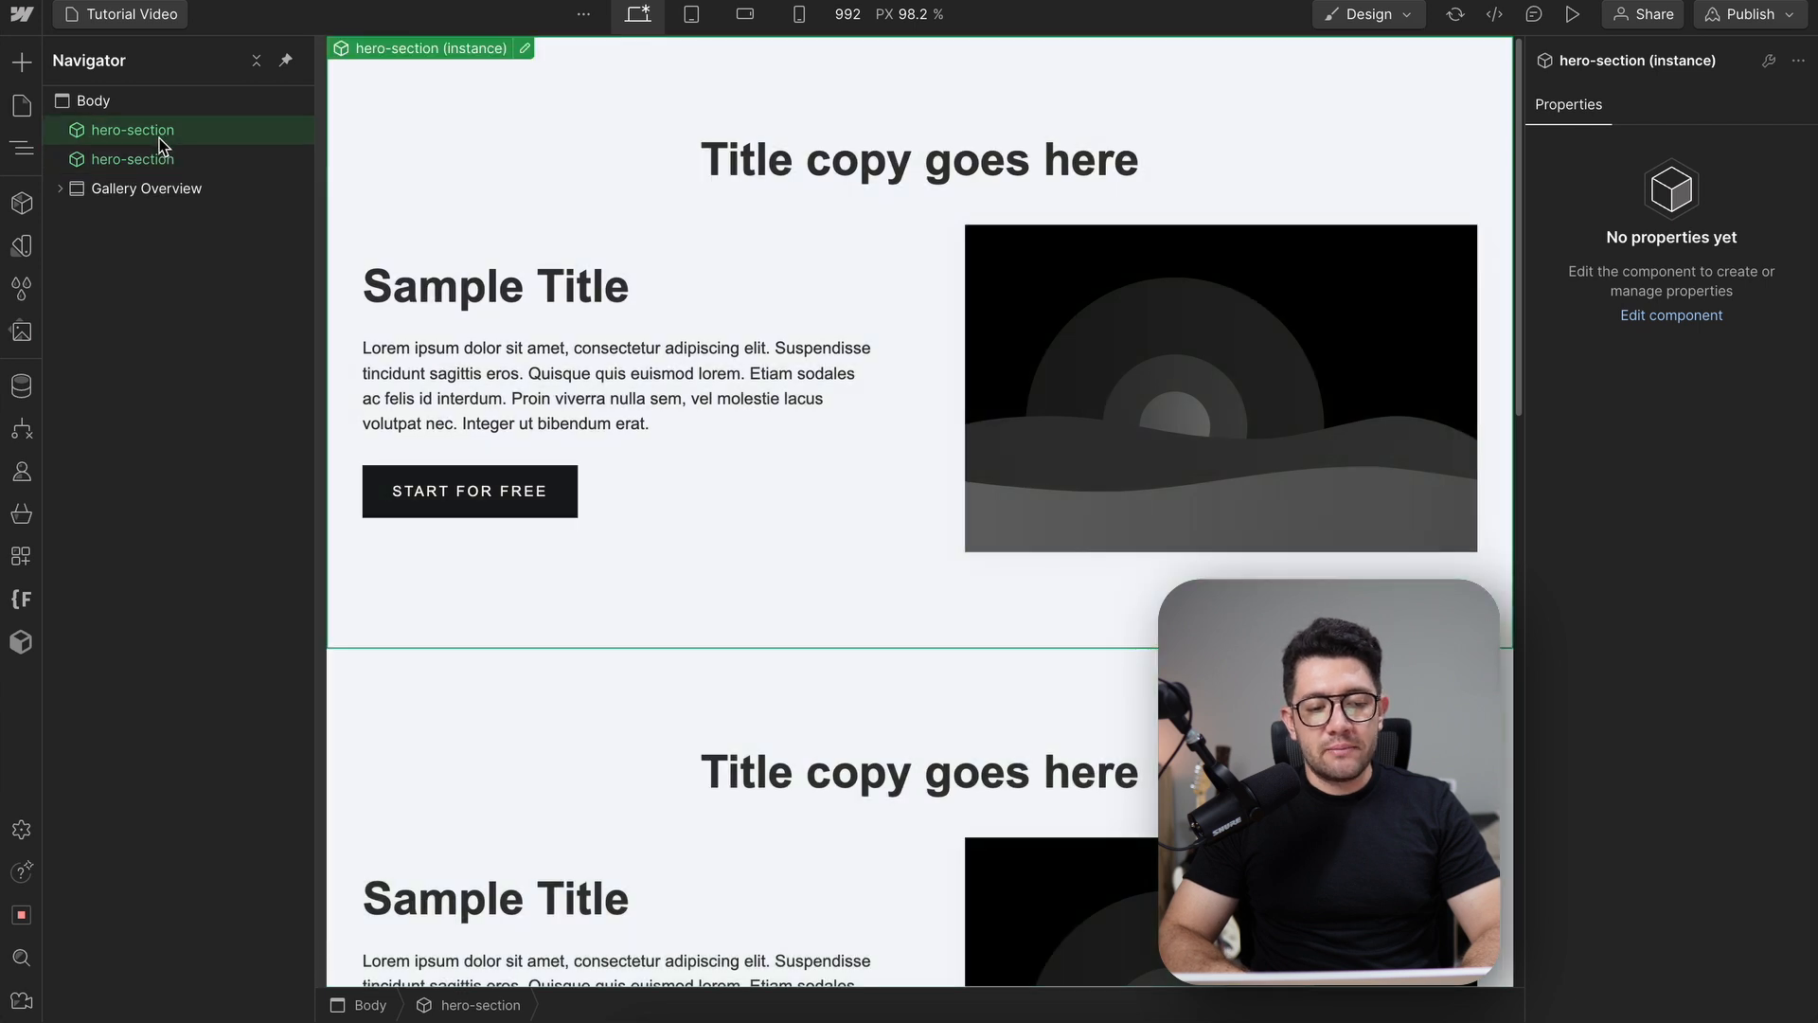
pyautogui.click(146, 157)
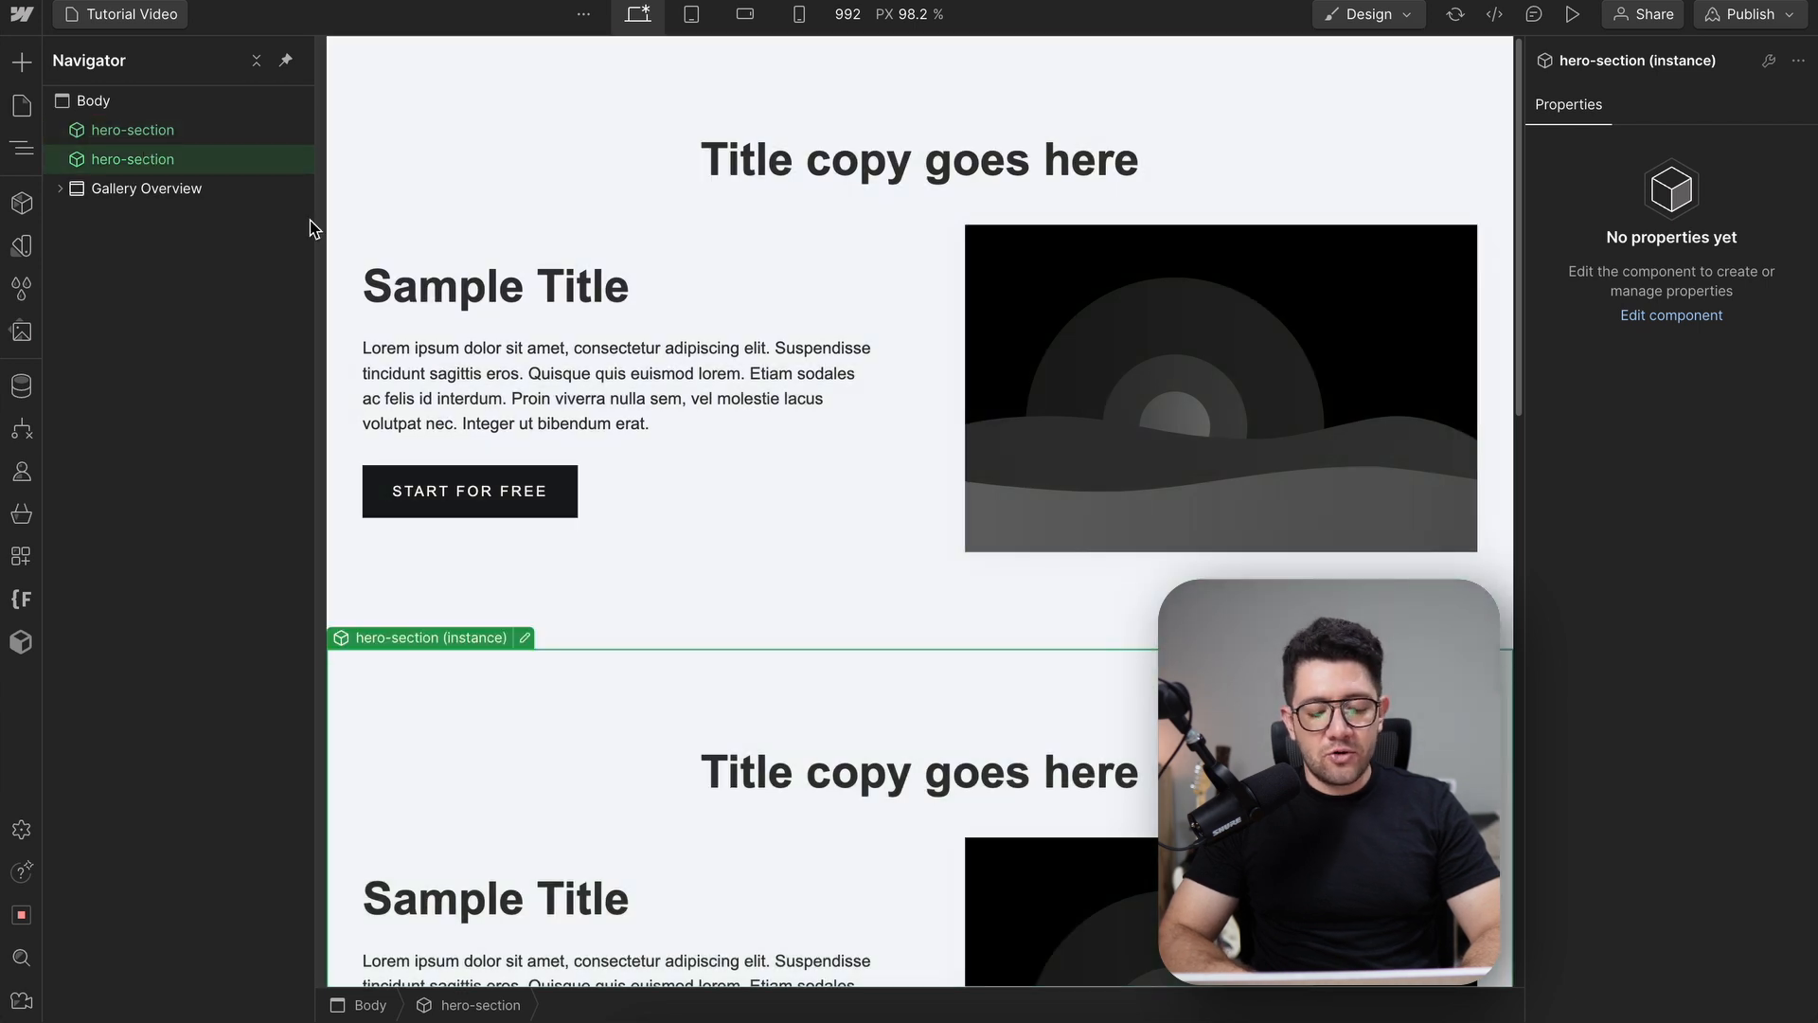
pyautogui.scroll(-2, 469, 266)
pyautogui.scroll(-2, 469, 260)
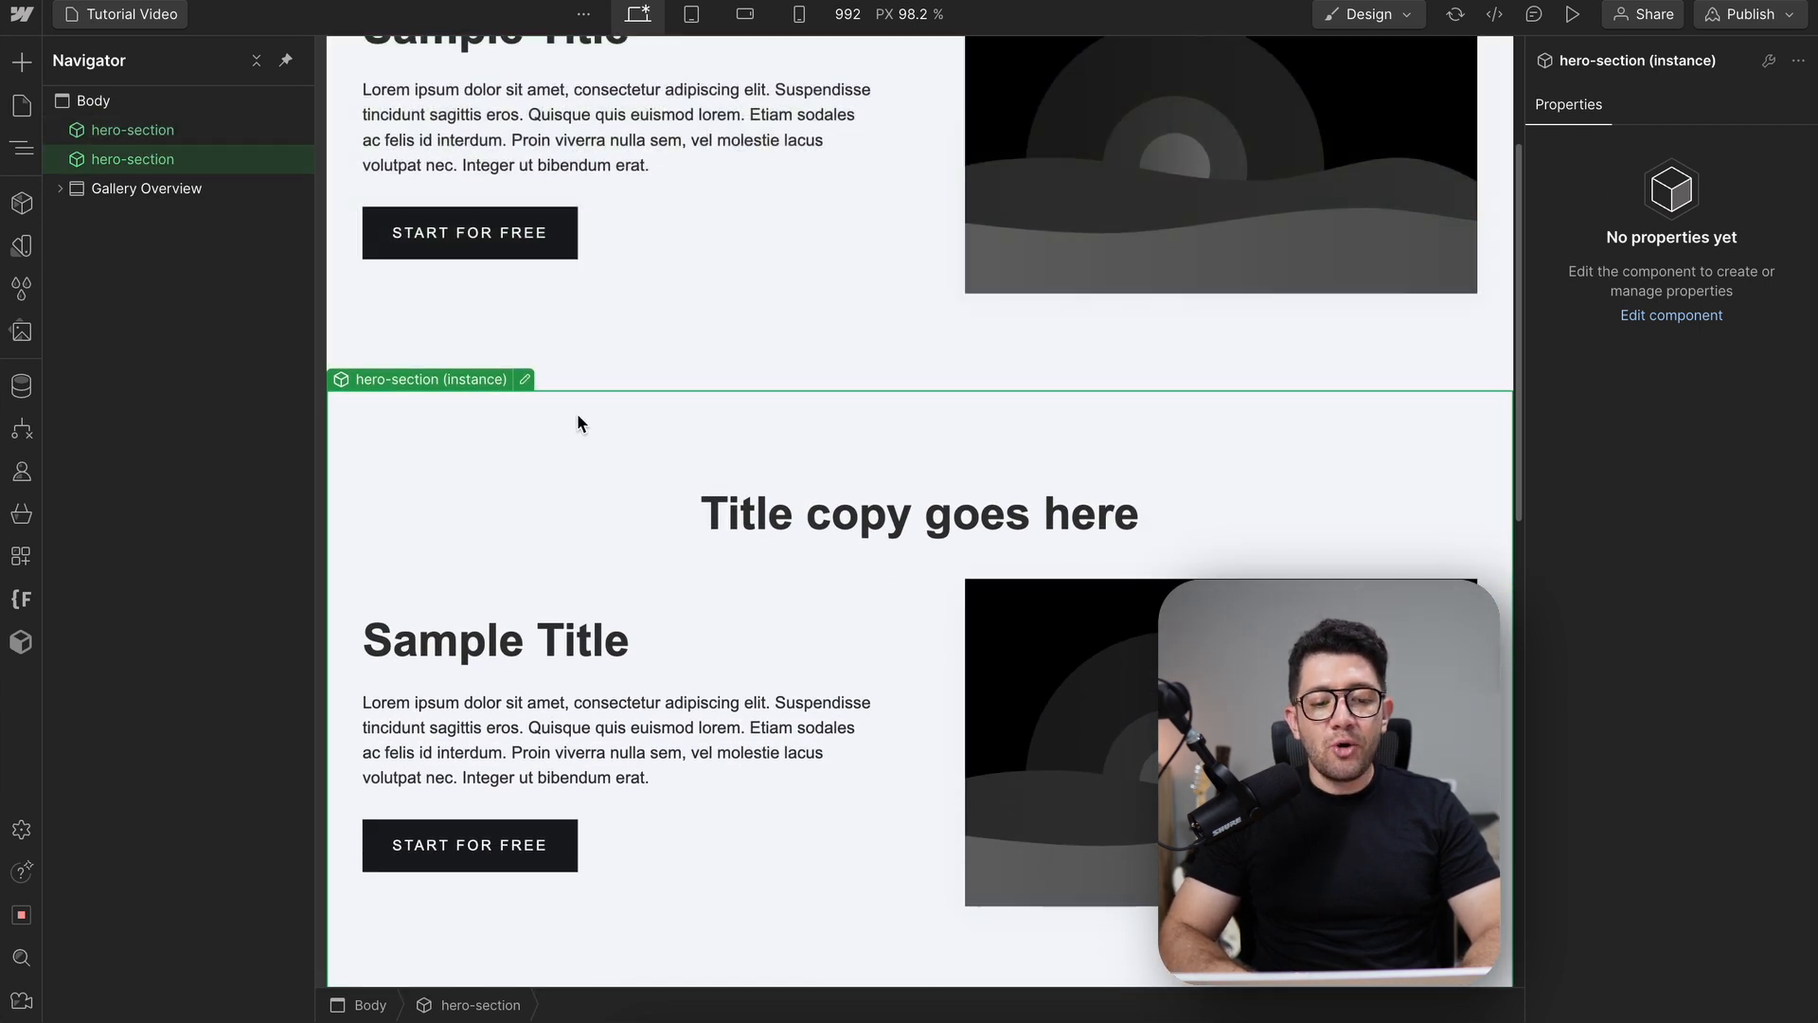
pyautogui.scroll(4, 576, 412)
# Edit the hero-section component's Centered Heading to read "Title copy goes here. Title copy goes here"
pyautogui.doubleClick(690, 246)
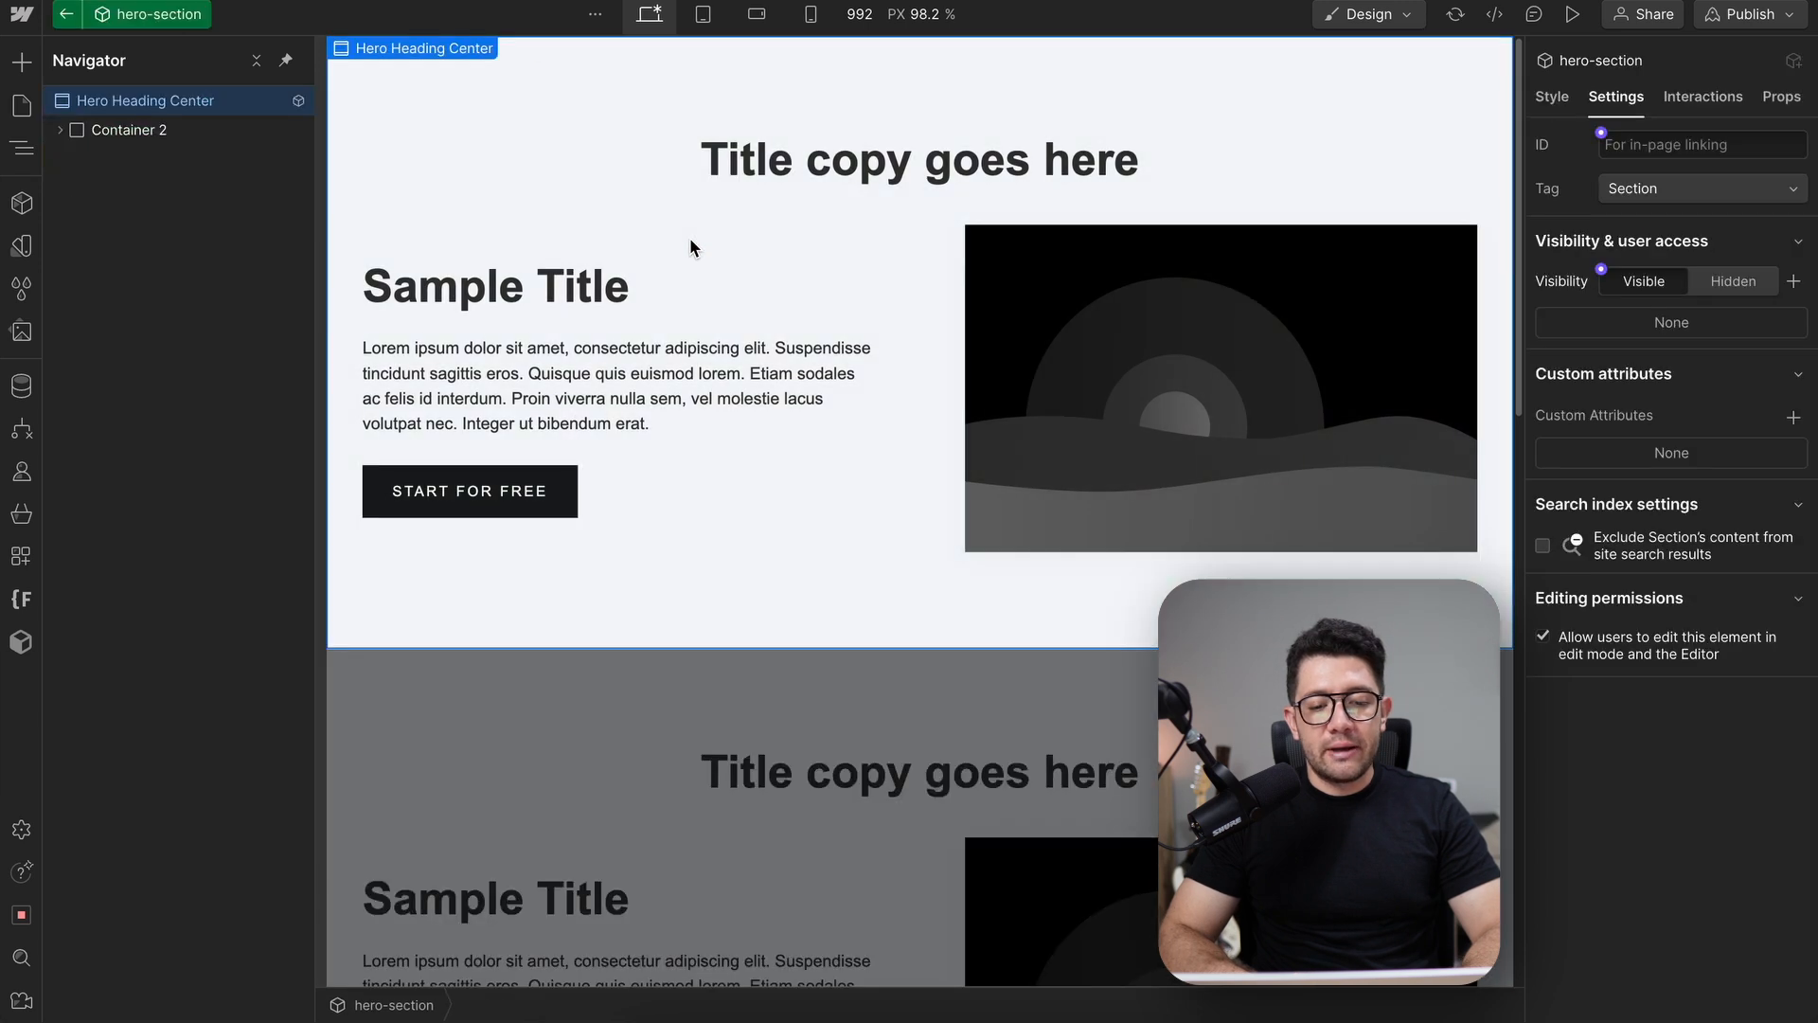
pyautogui.click(900, 144)
pyautogui.doubleClick(900, 142)
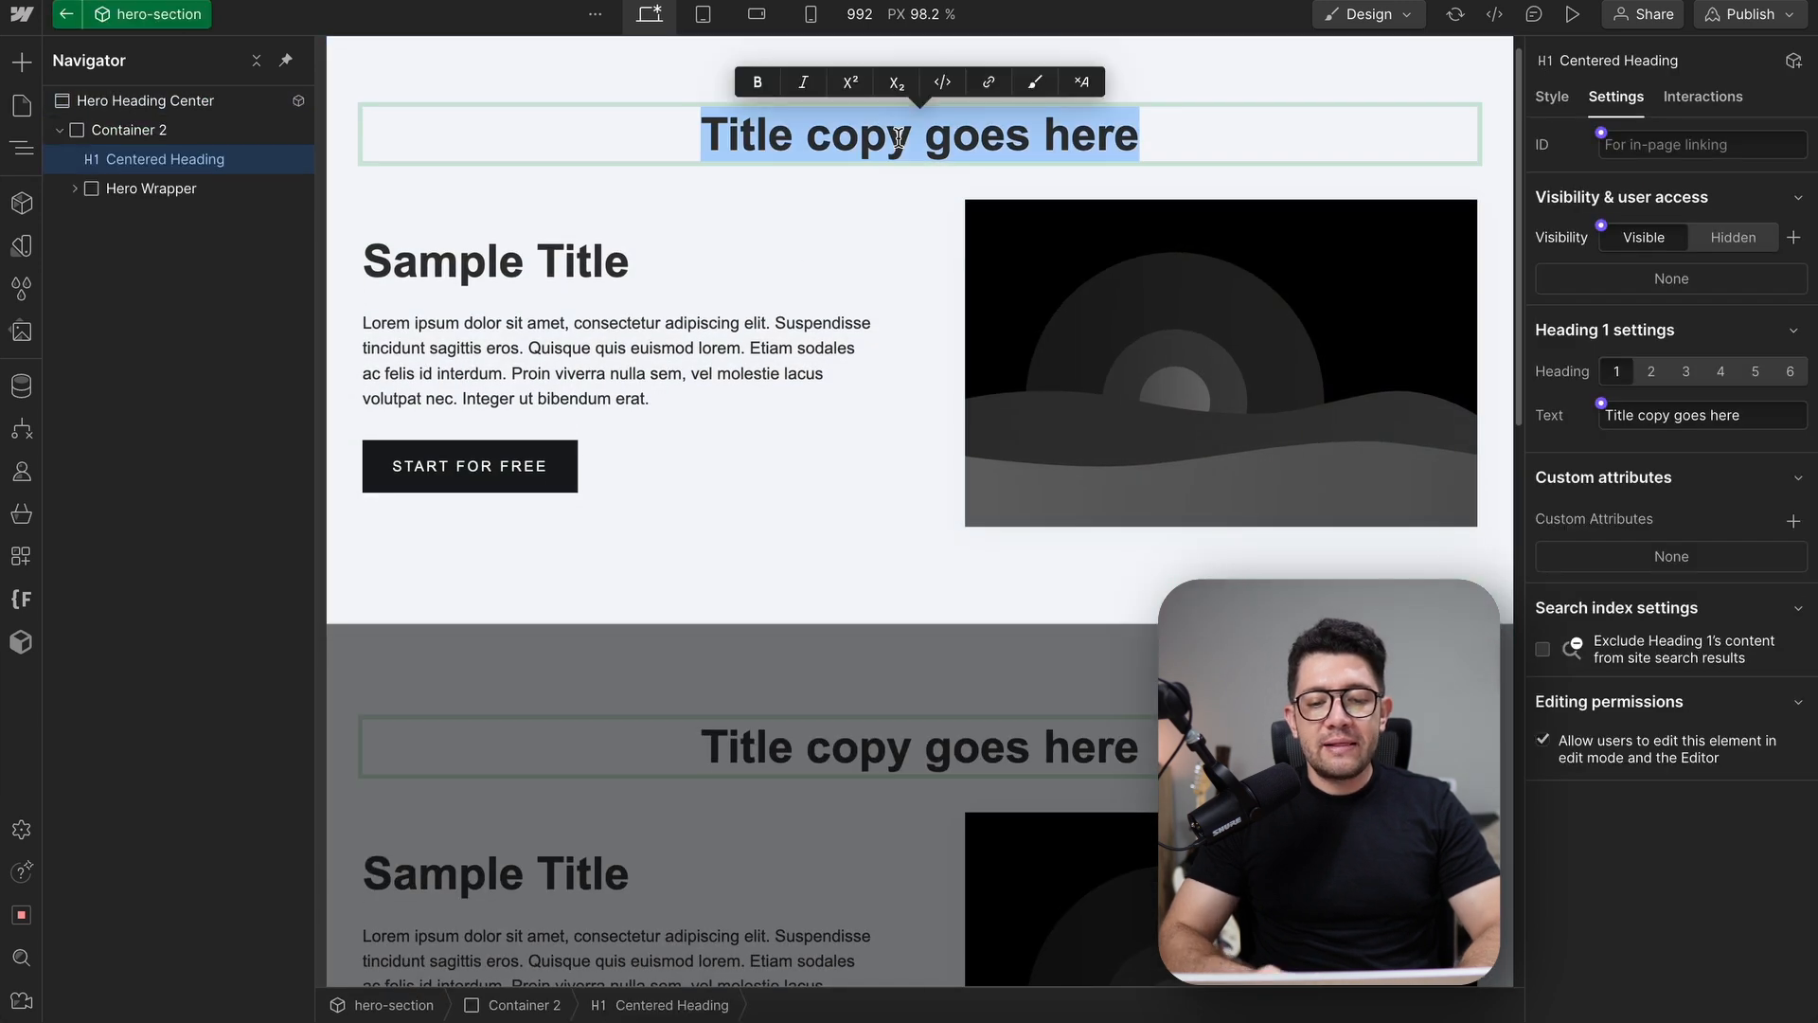
pyautogui.press('Right')
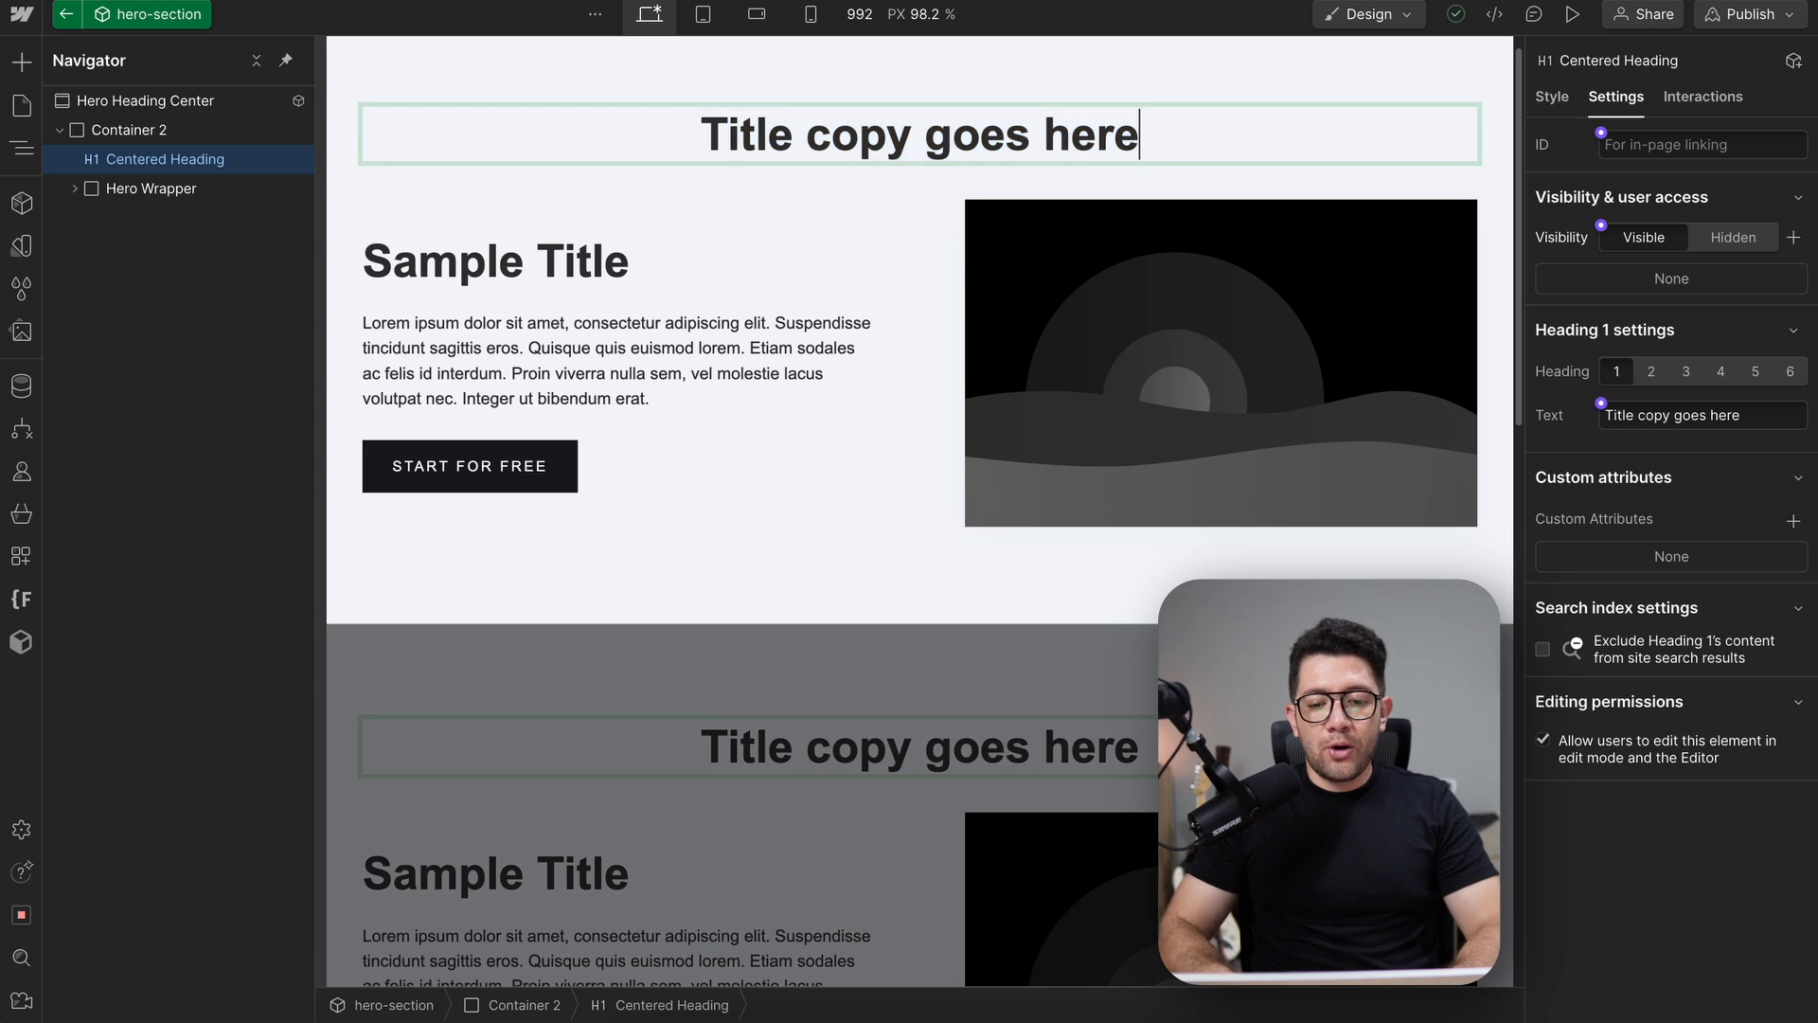
pyautogui.tripleClick(1013, 123)
pyautogui.hotkey('ctrl', 'c')
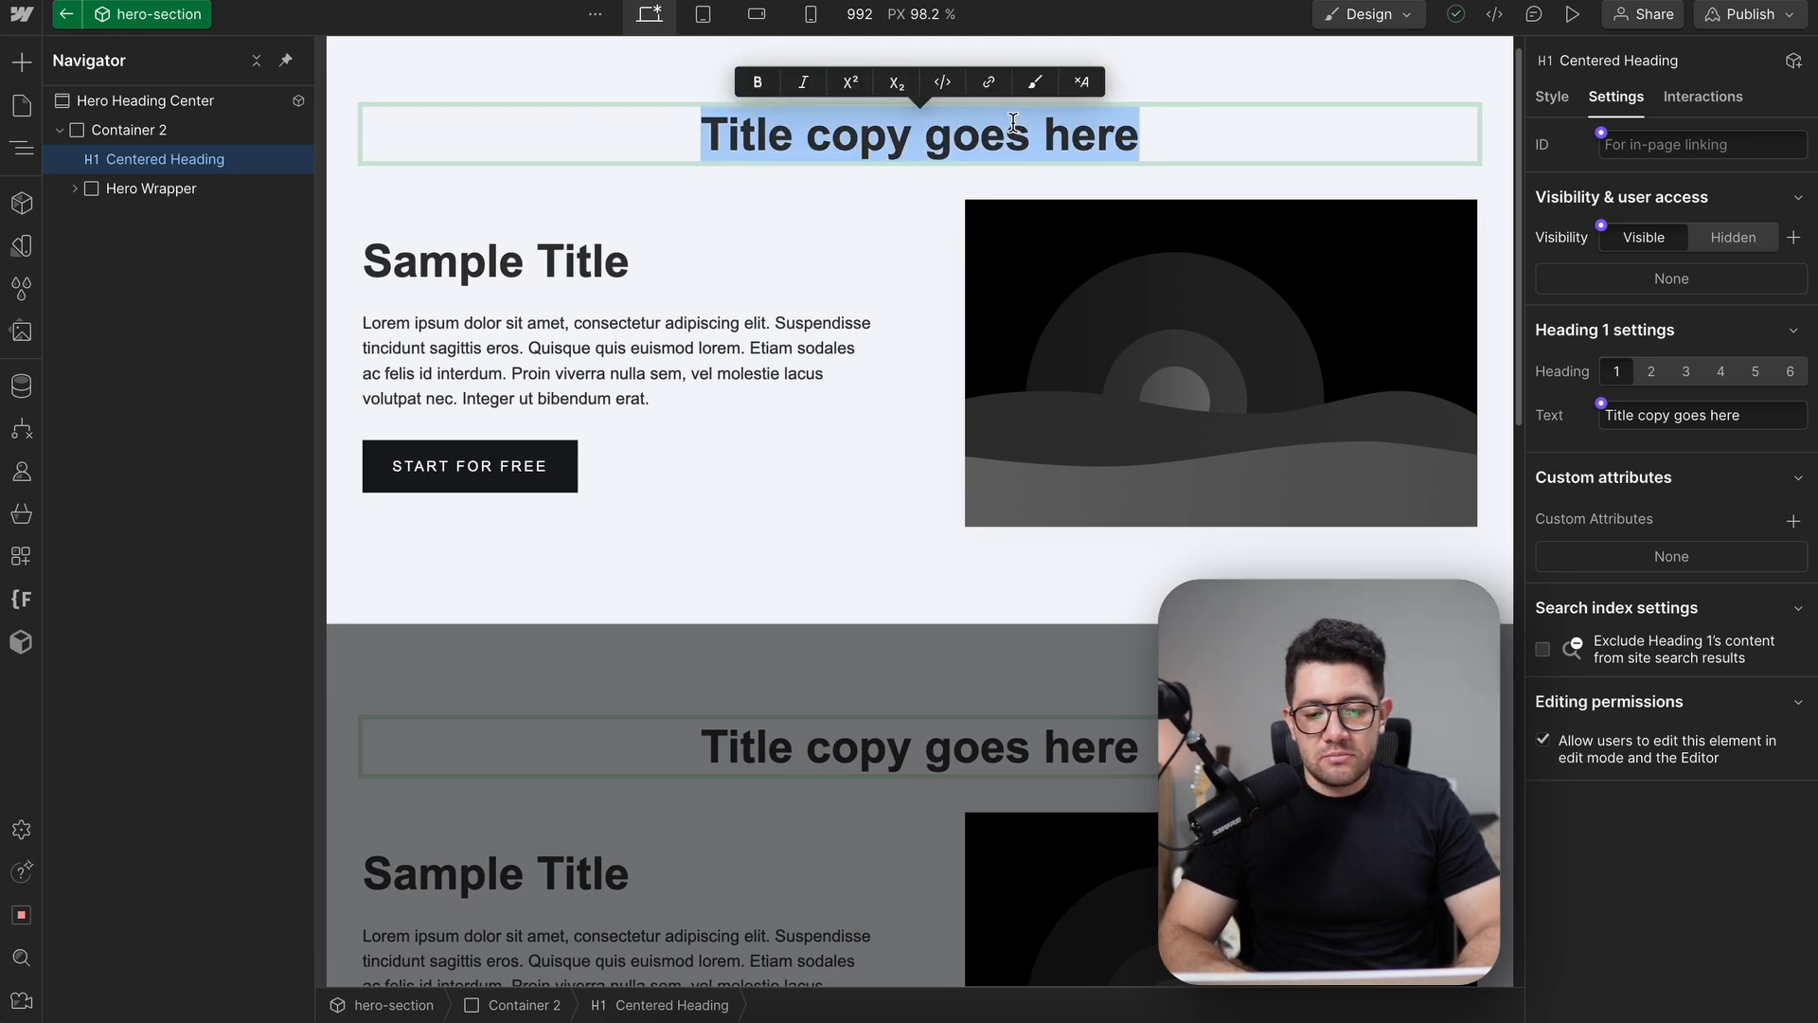
pyautogui.click(1138, 142)
pyautogui.write('.')
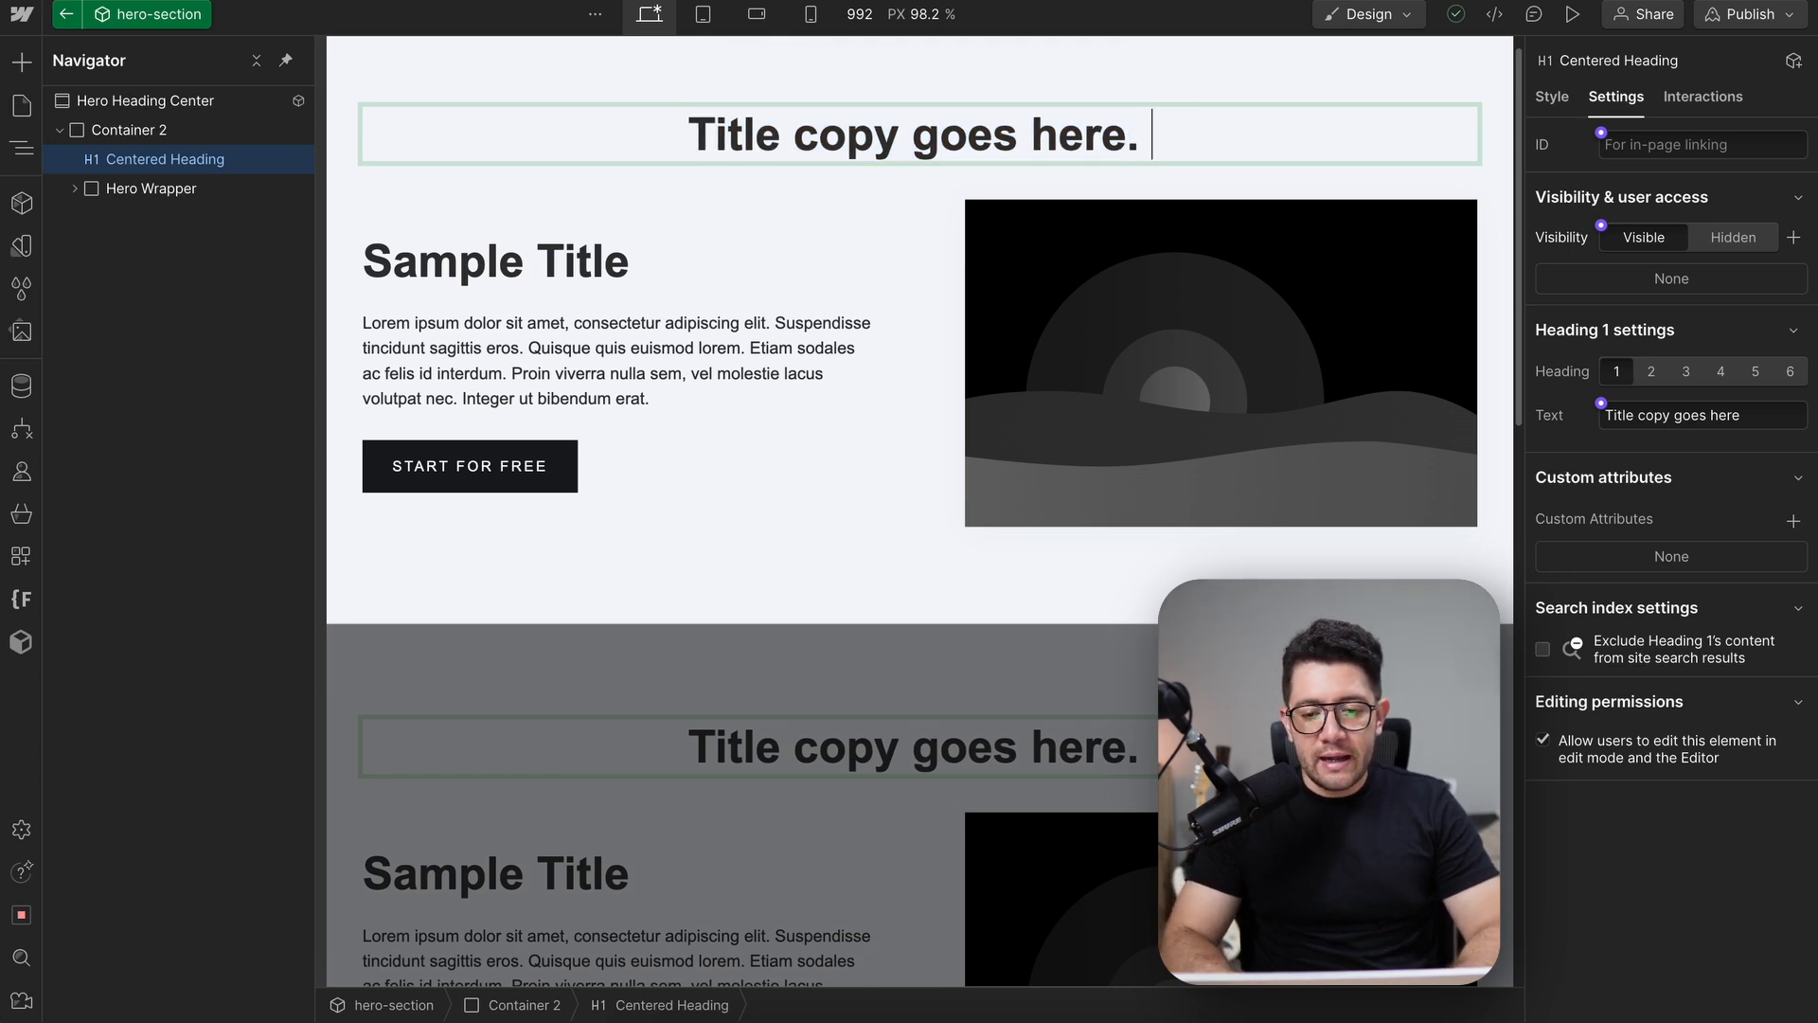
pyautogui.hotkey('ctrl', 'v')
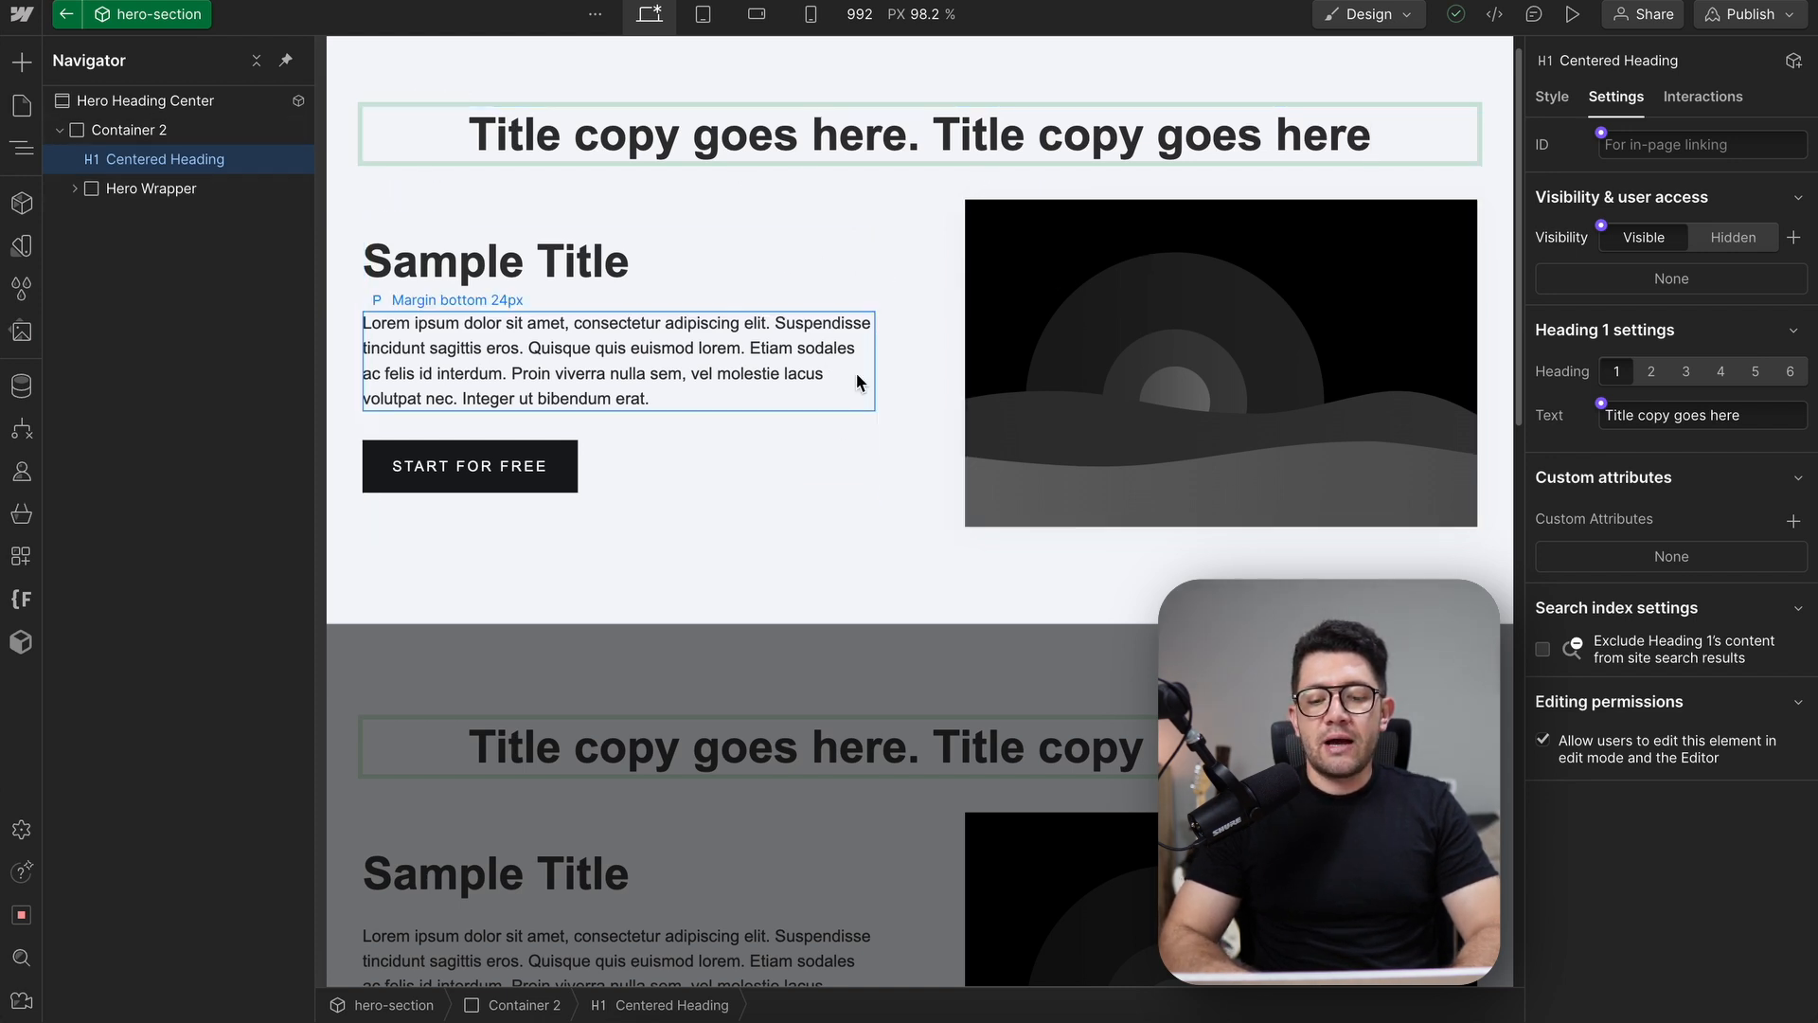
# Return to the page, compare the heading in both hero-section instances, and check the site's variables
pyautogui.press('Escape')
pyautogui.doubleClick(650, 836)
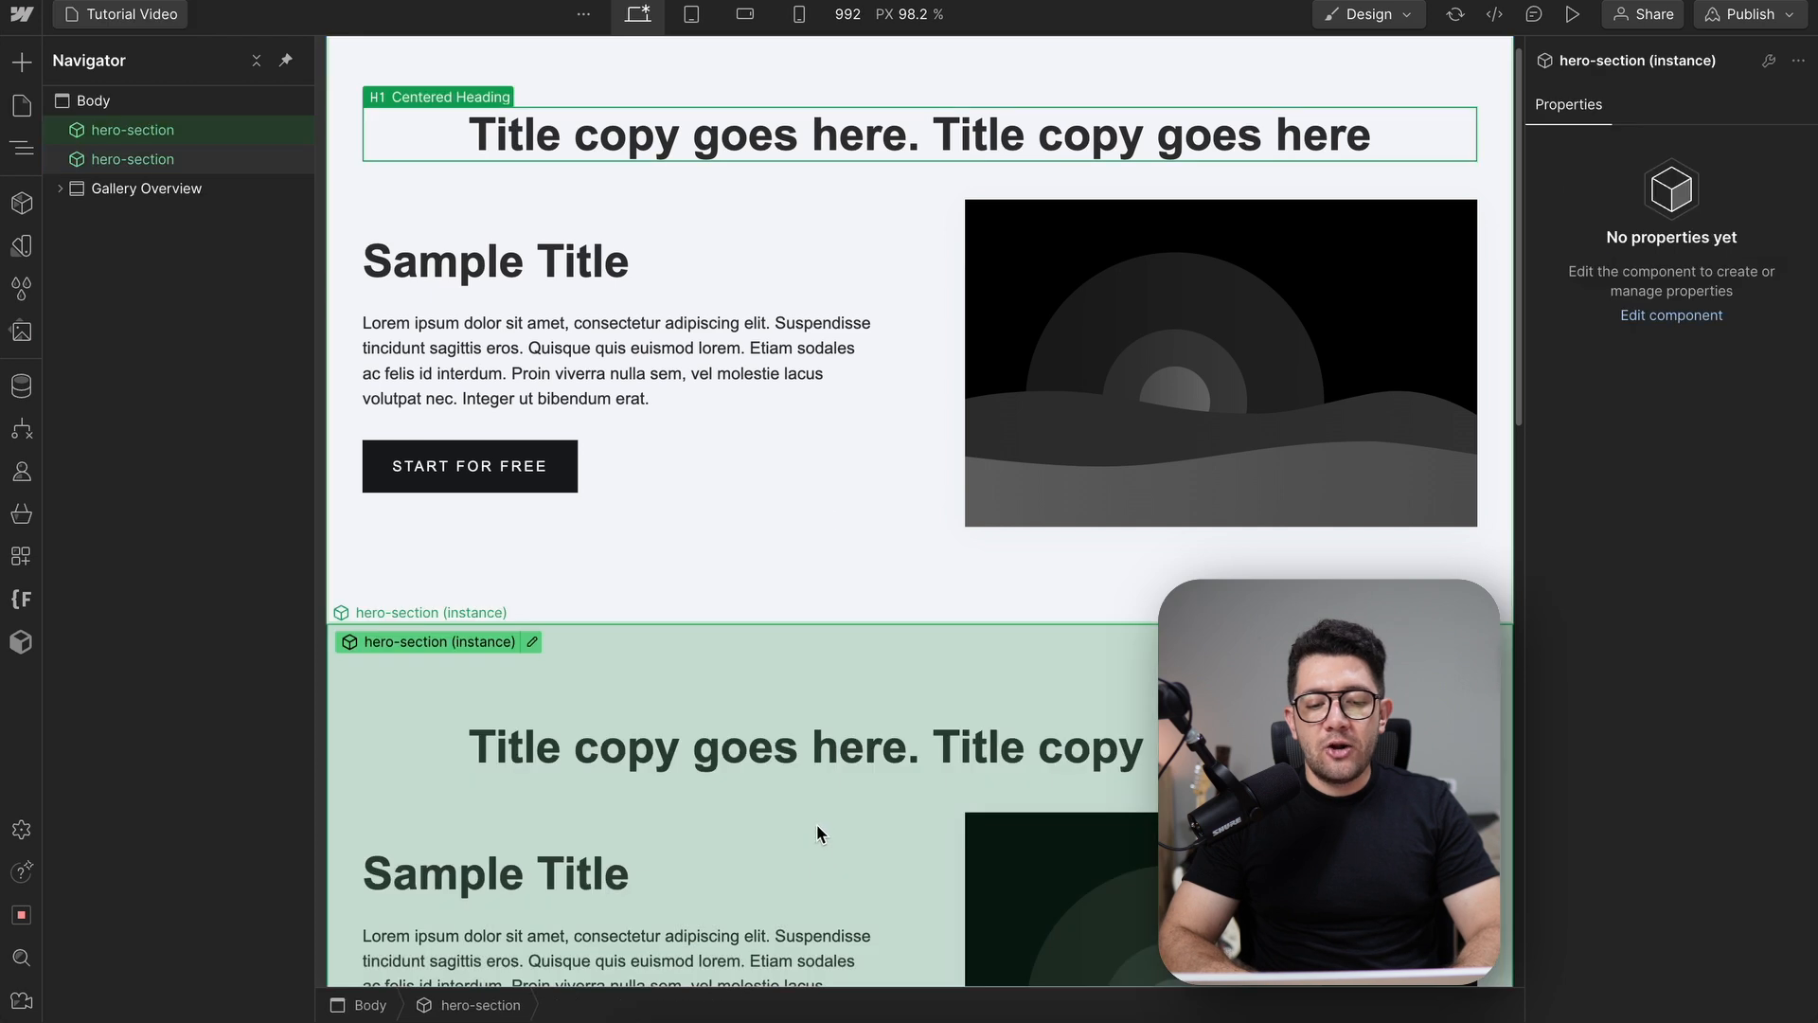
pyautogui.click(704, 760)
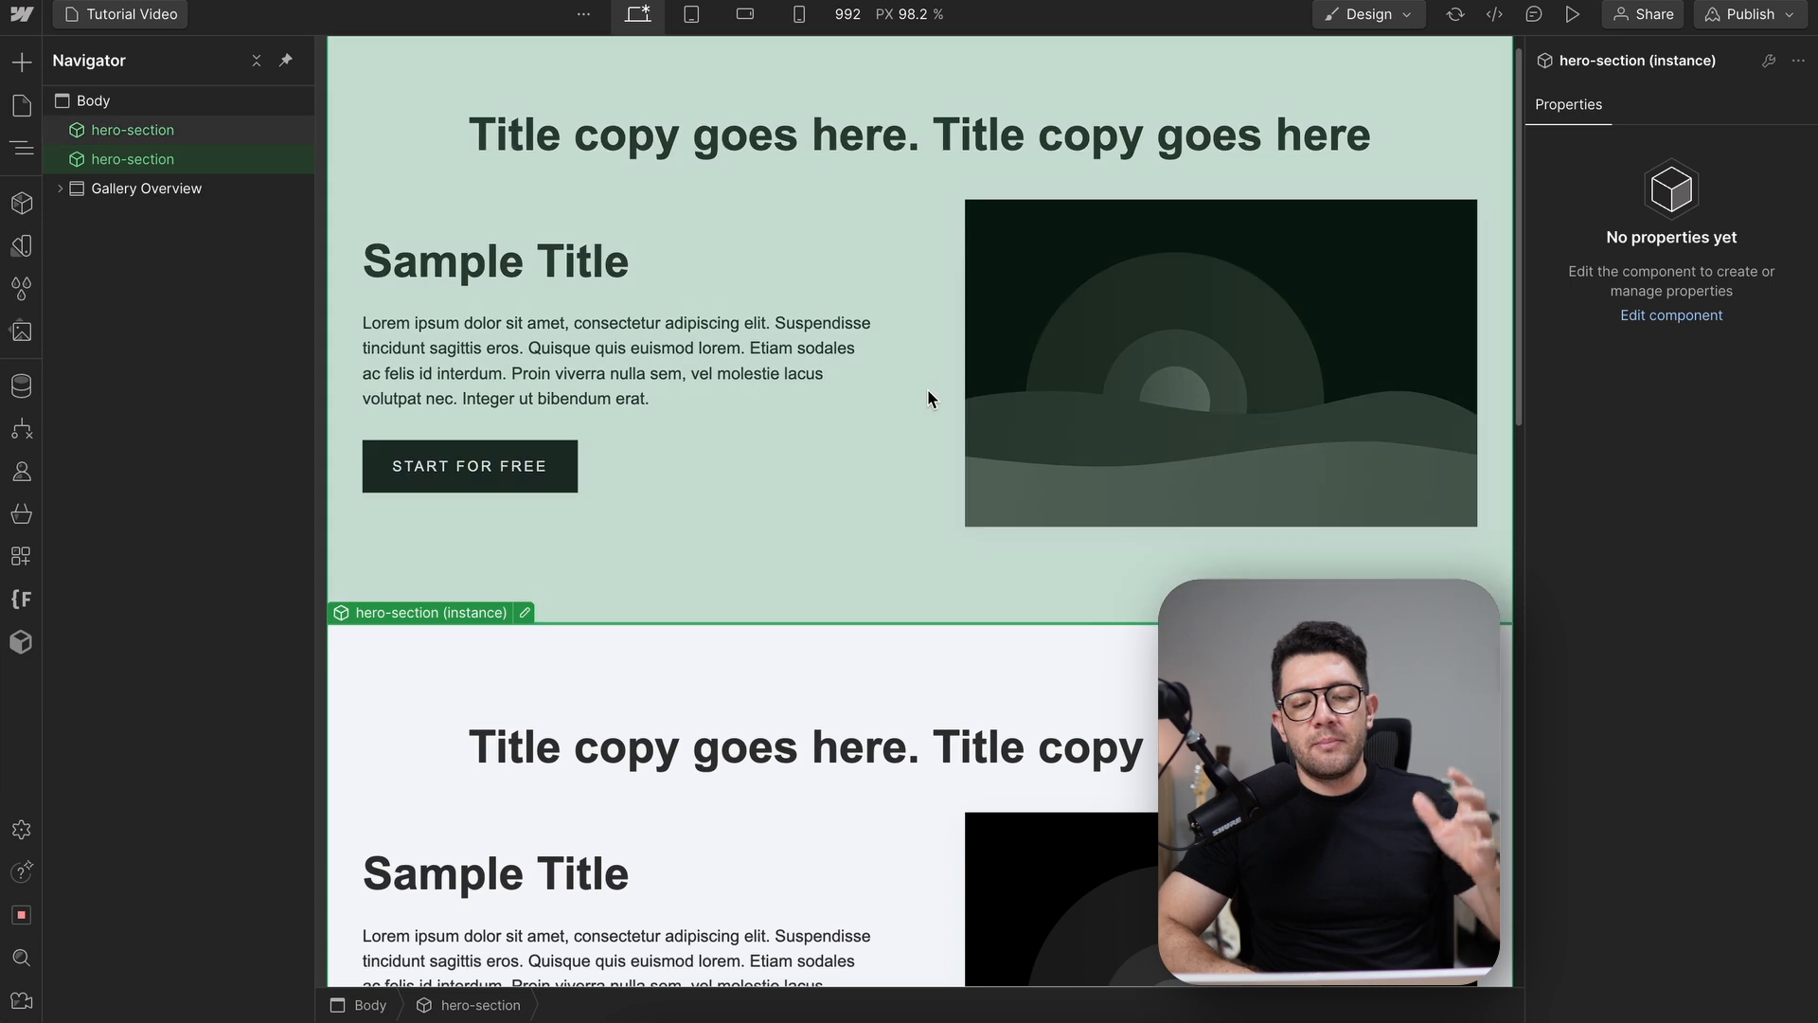
pyautogui.click(928, 388)
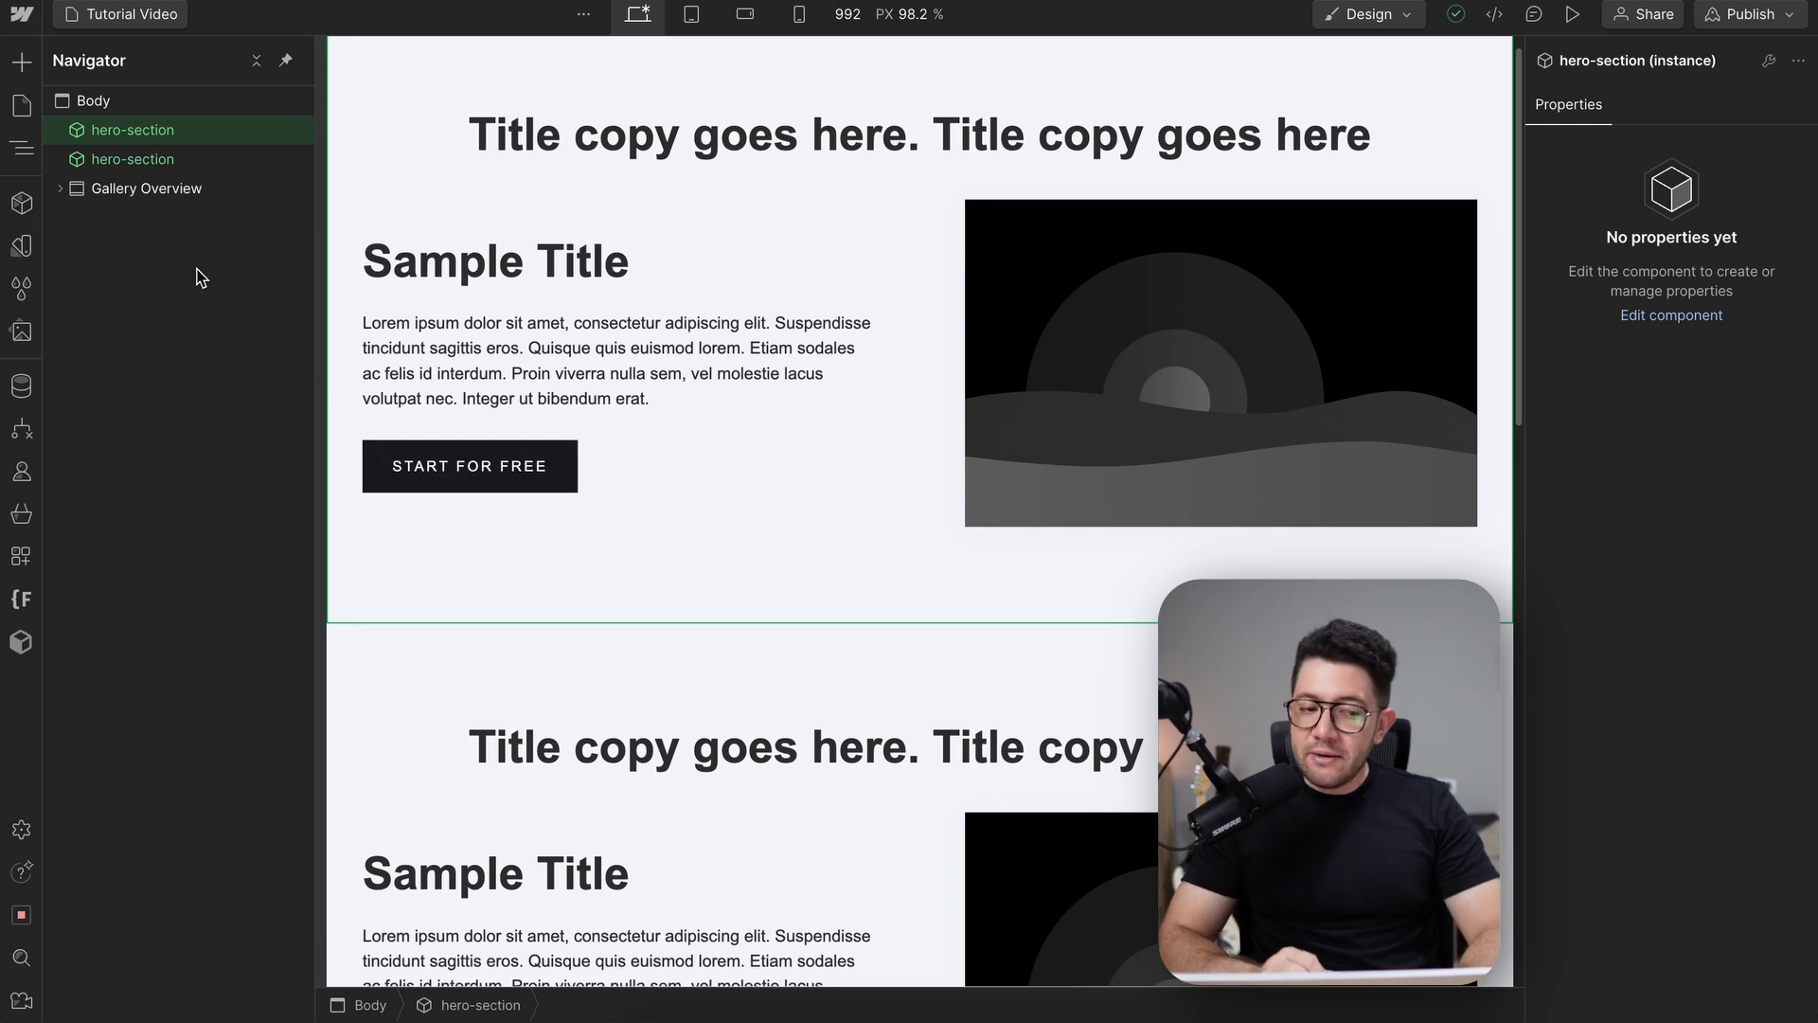
pyautogui.click(21, 246)
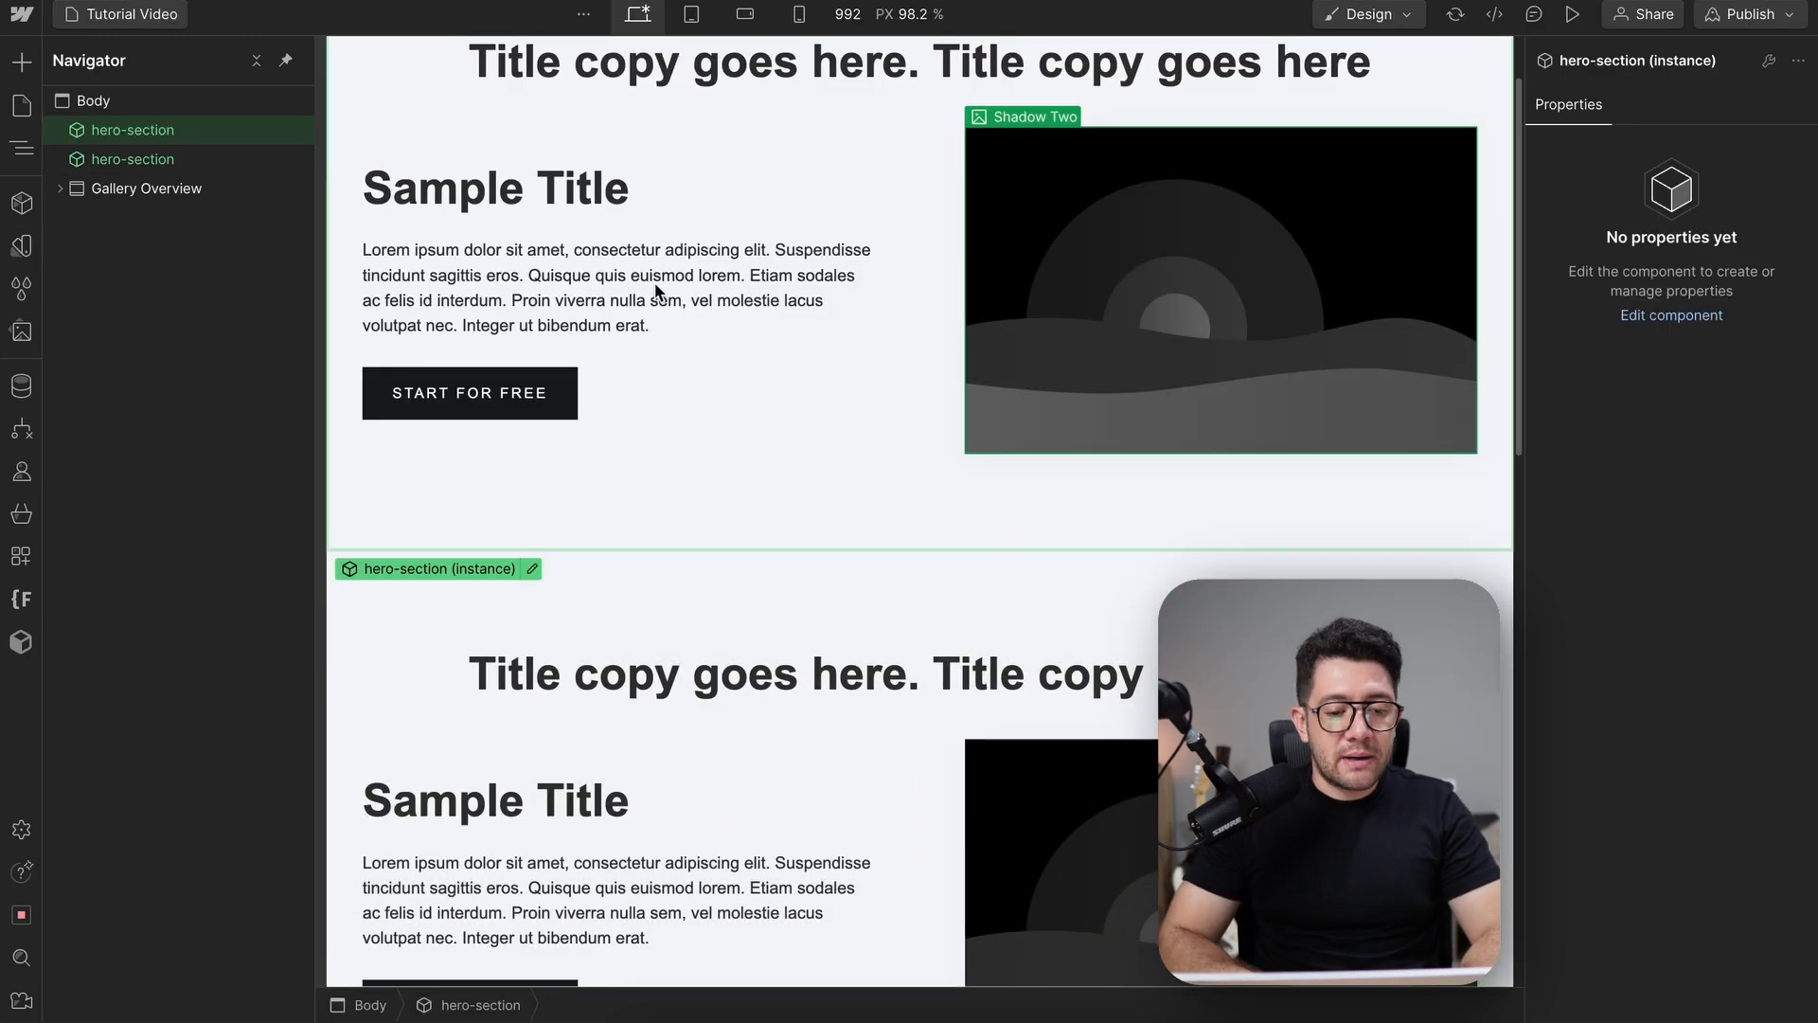
# In the hero-section component, create a size variable named "Sample Size" with value 24 px and apply it to the Sample Title heading's font size
pyautogui.doubleClick(578, 223)
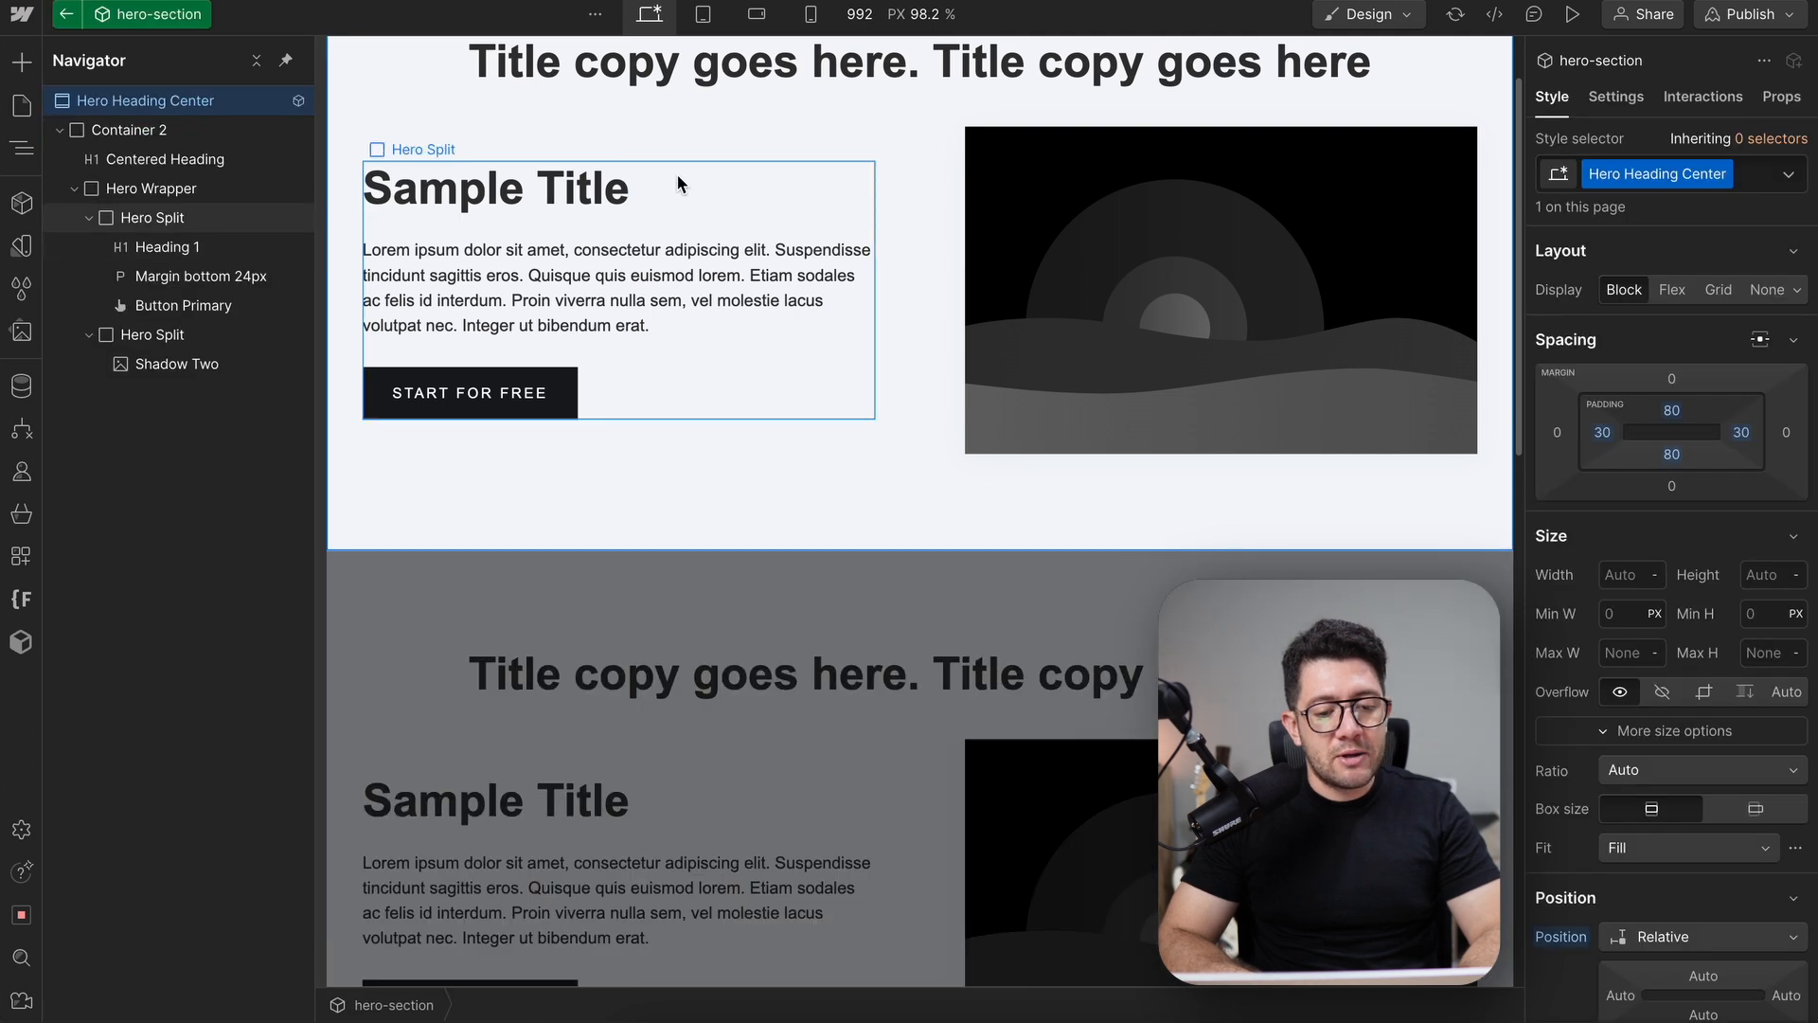
pyautogui.click(611, 188)
pyautogui.scroll(1, 620, 256)
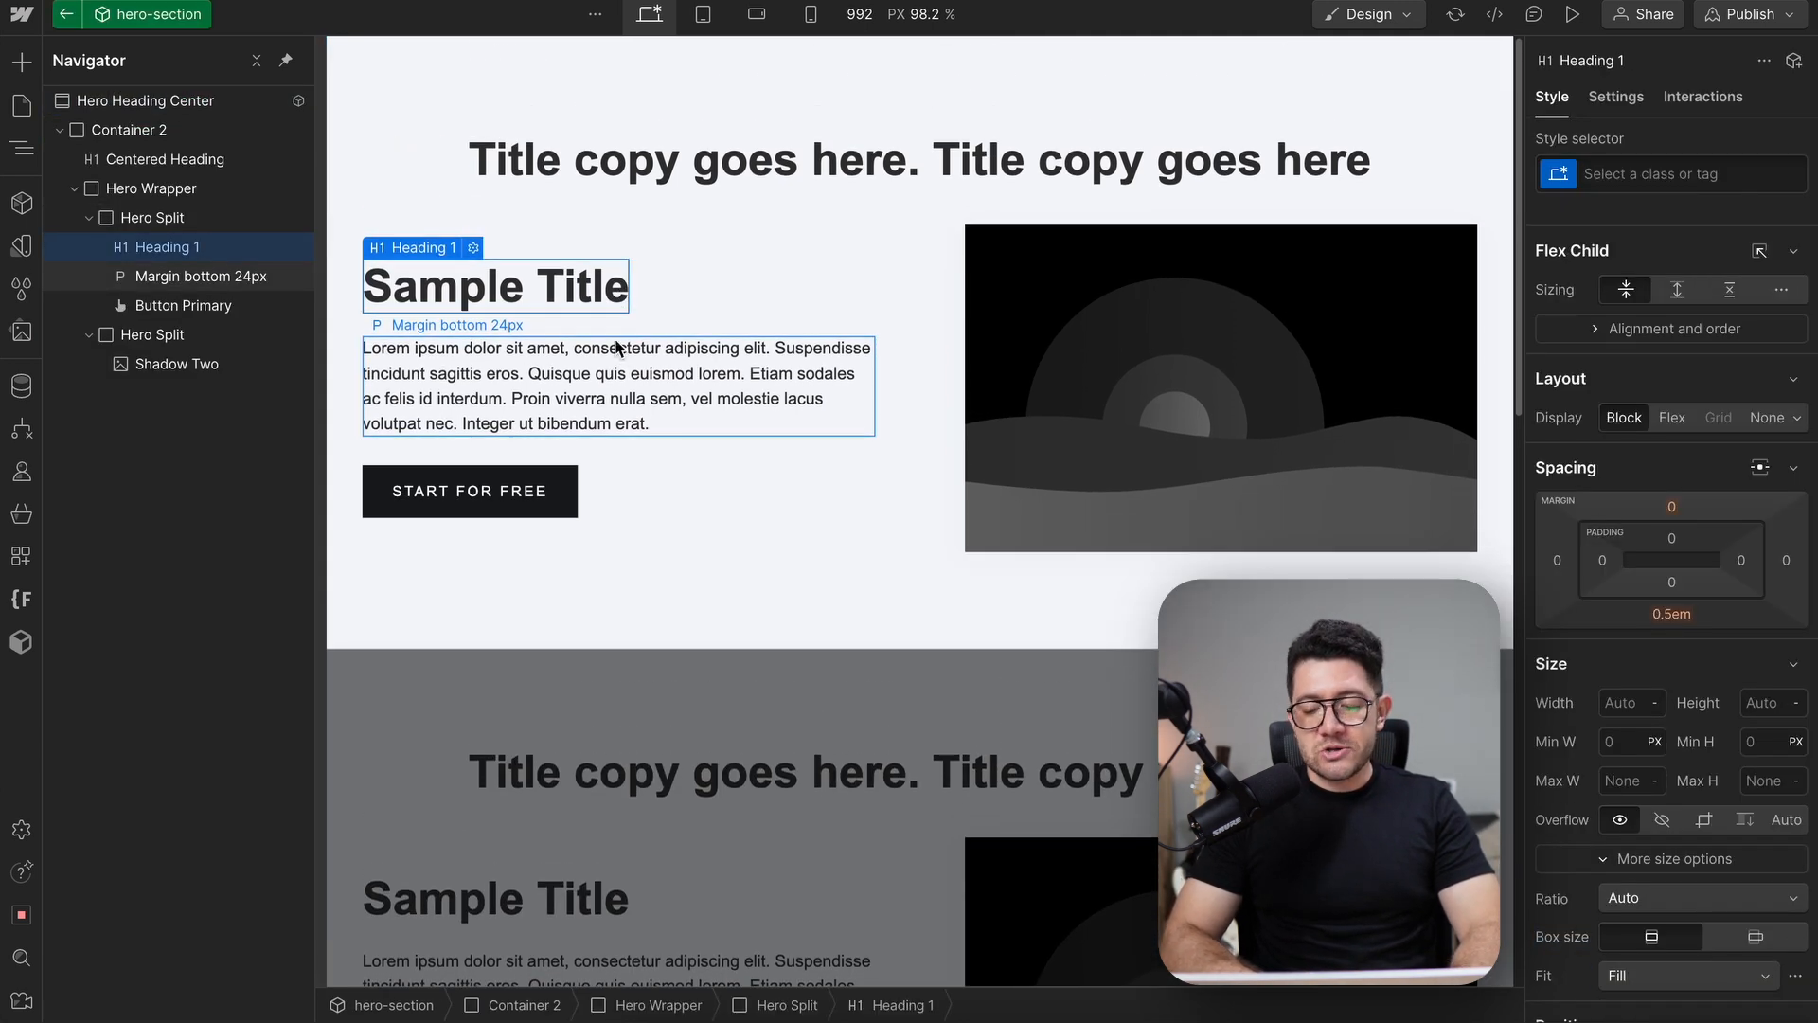
pyautogui.scroll(-10, 1644, 474)
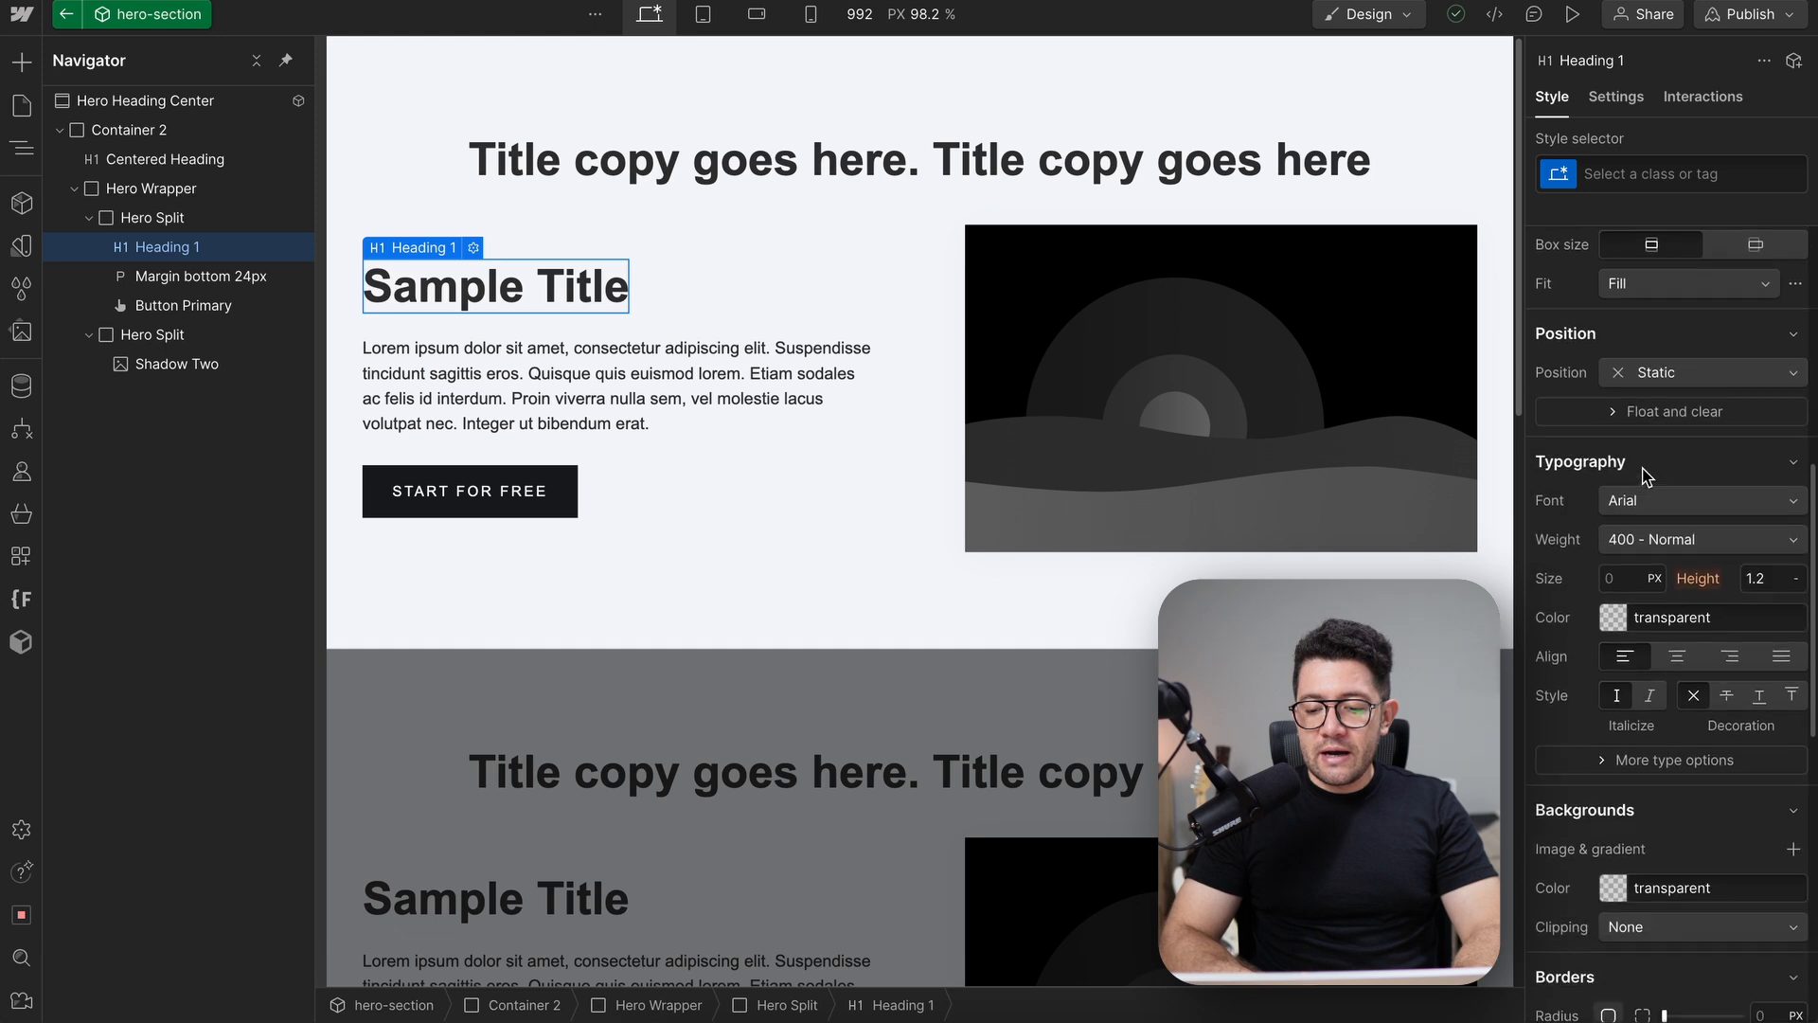
pyautogui.scroll(3, 1647, 476)
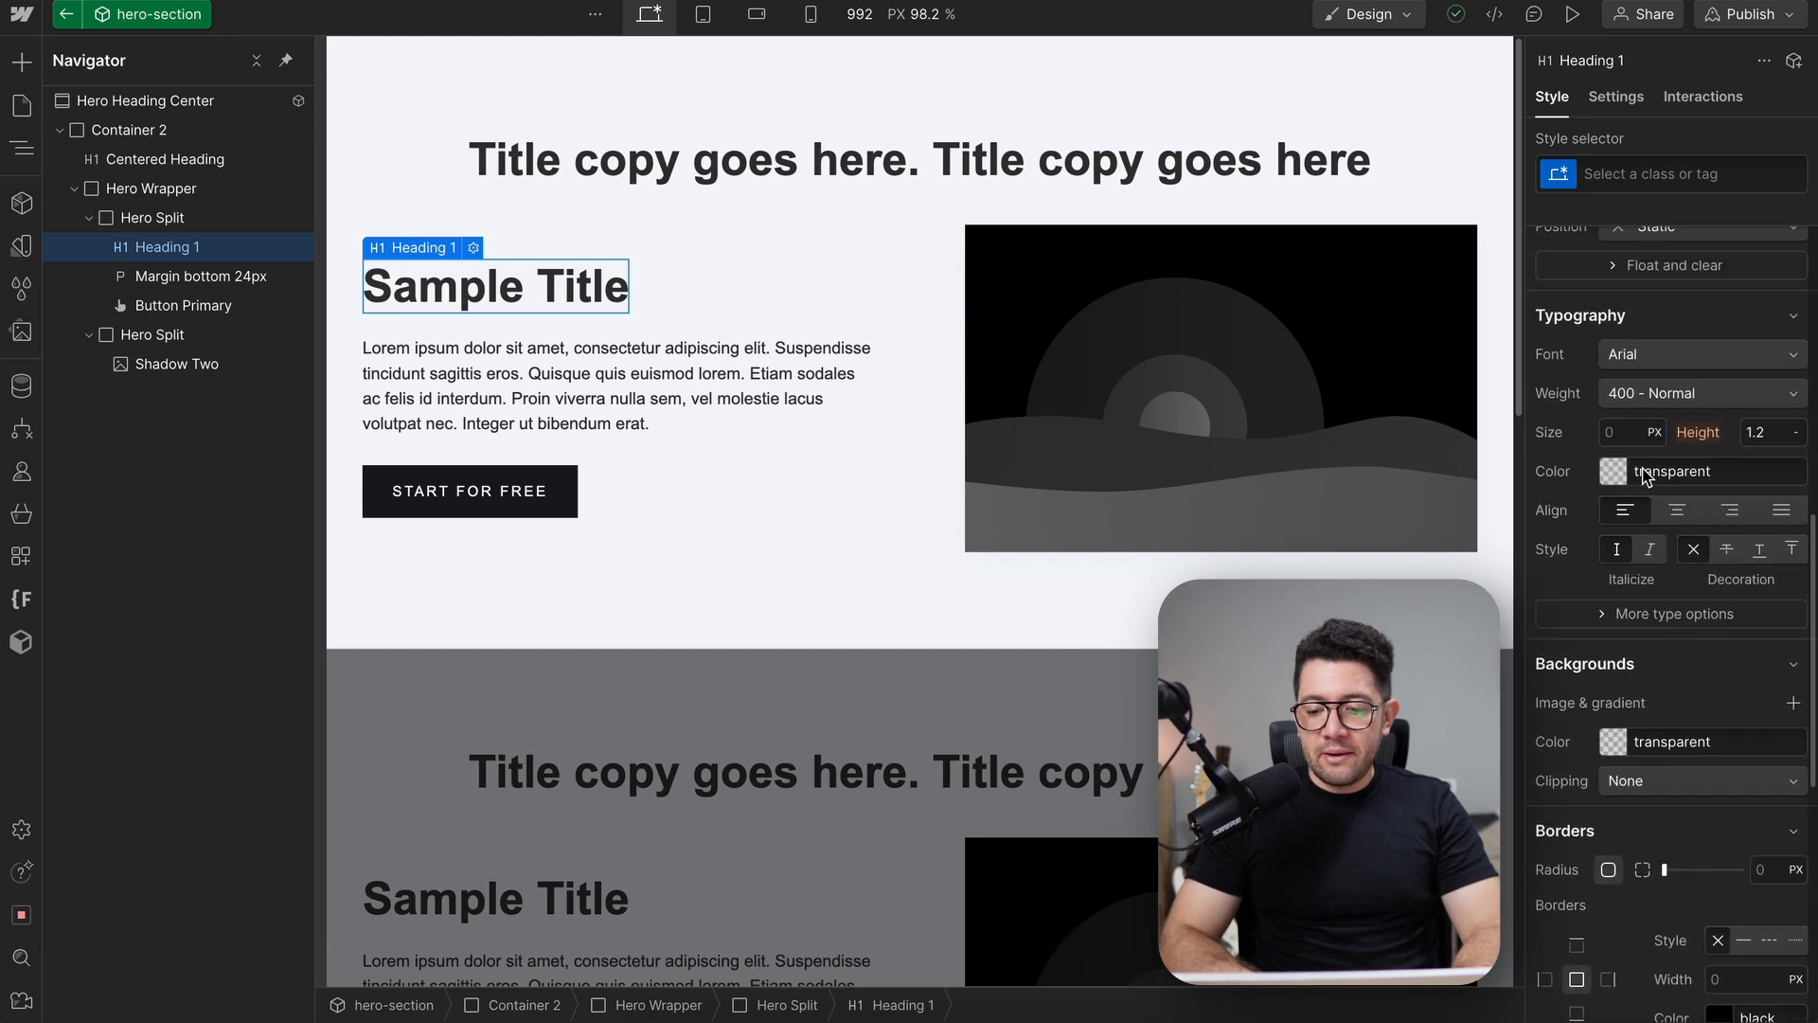
pyautogui.click(1602, 421)
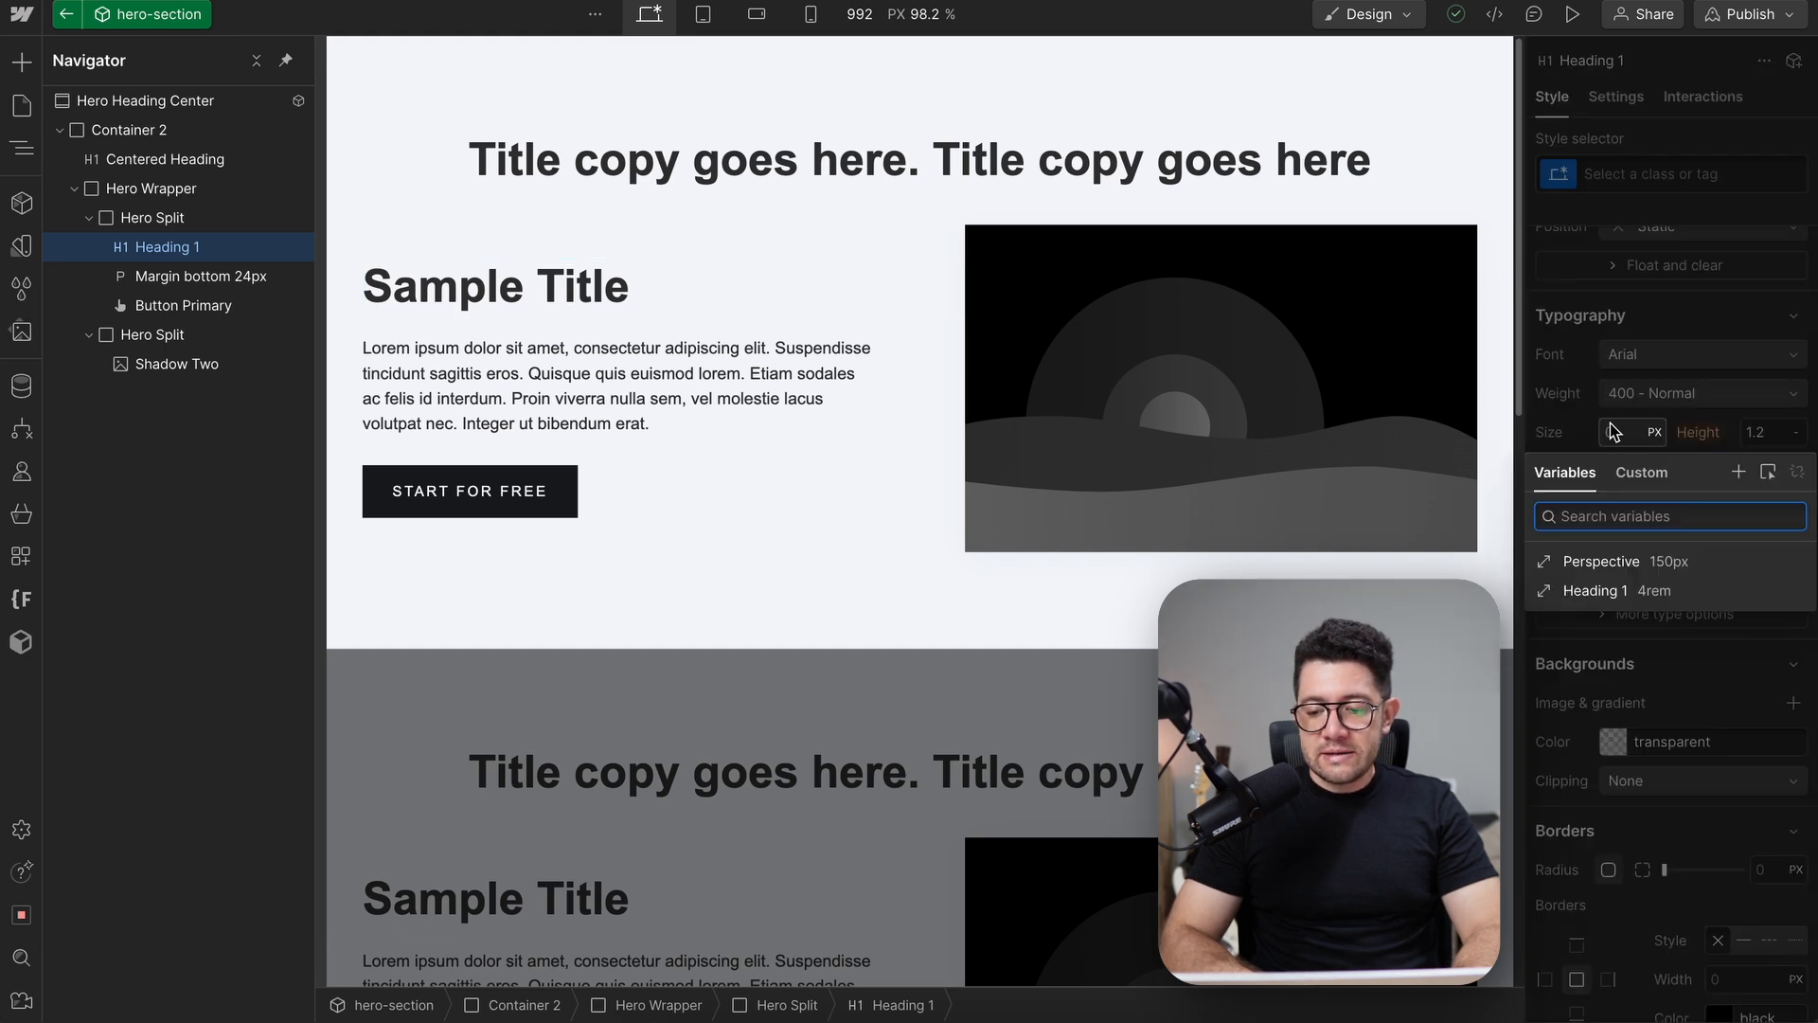
pyautogui.click(1739, 472)
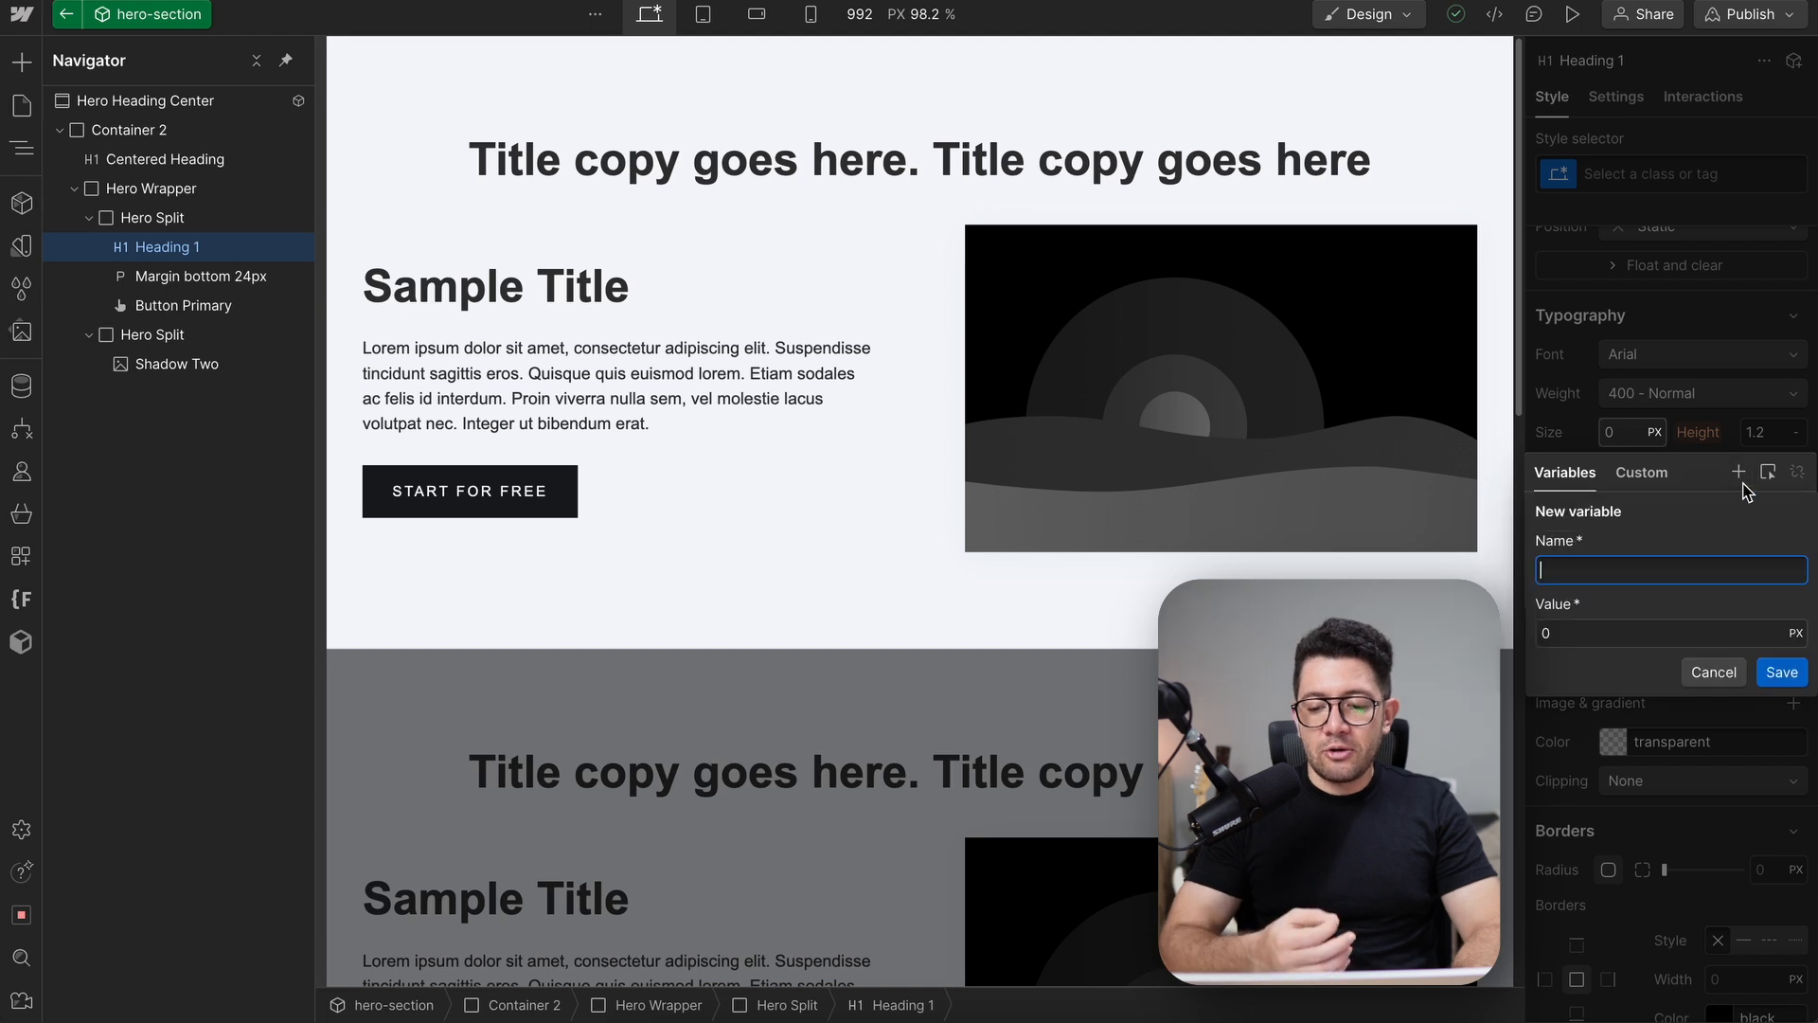
pyautogui.write('Samp')
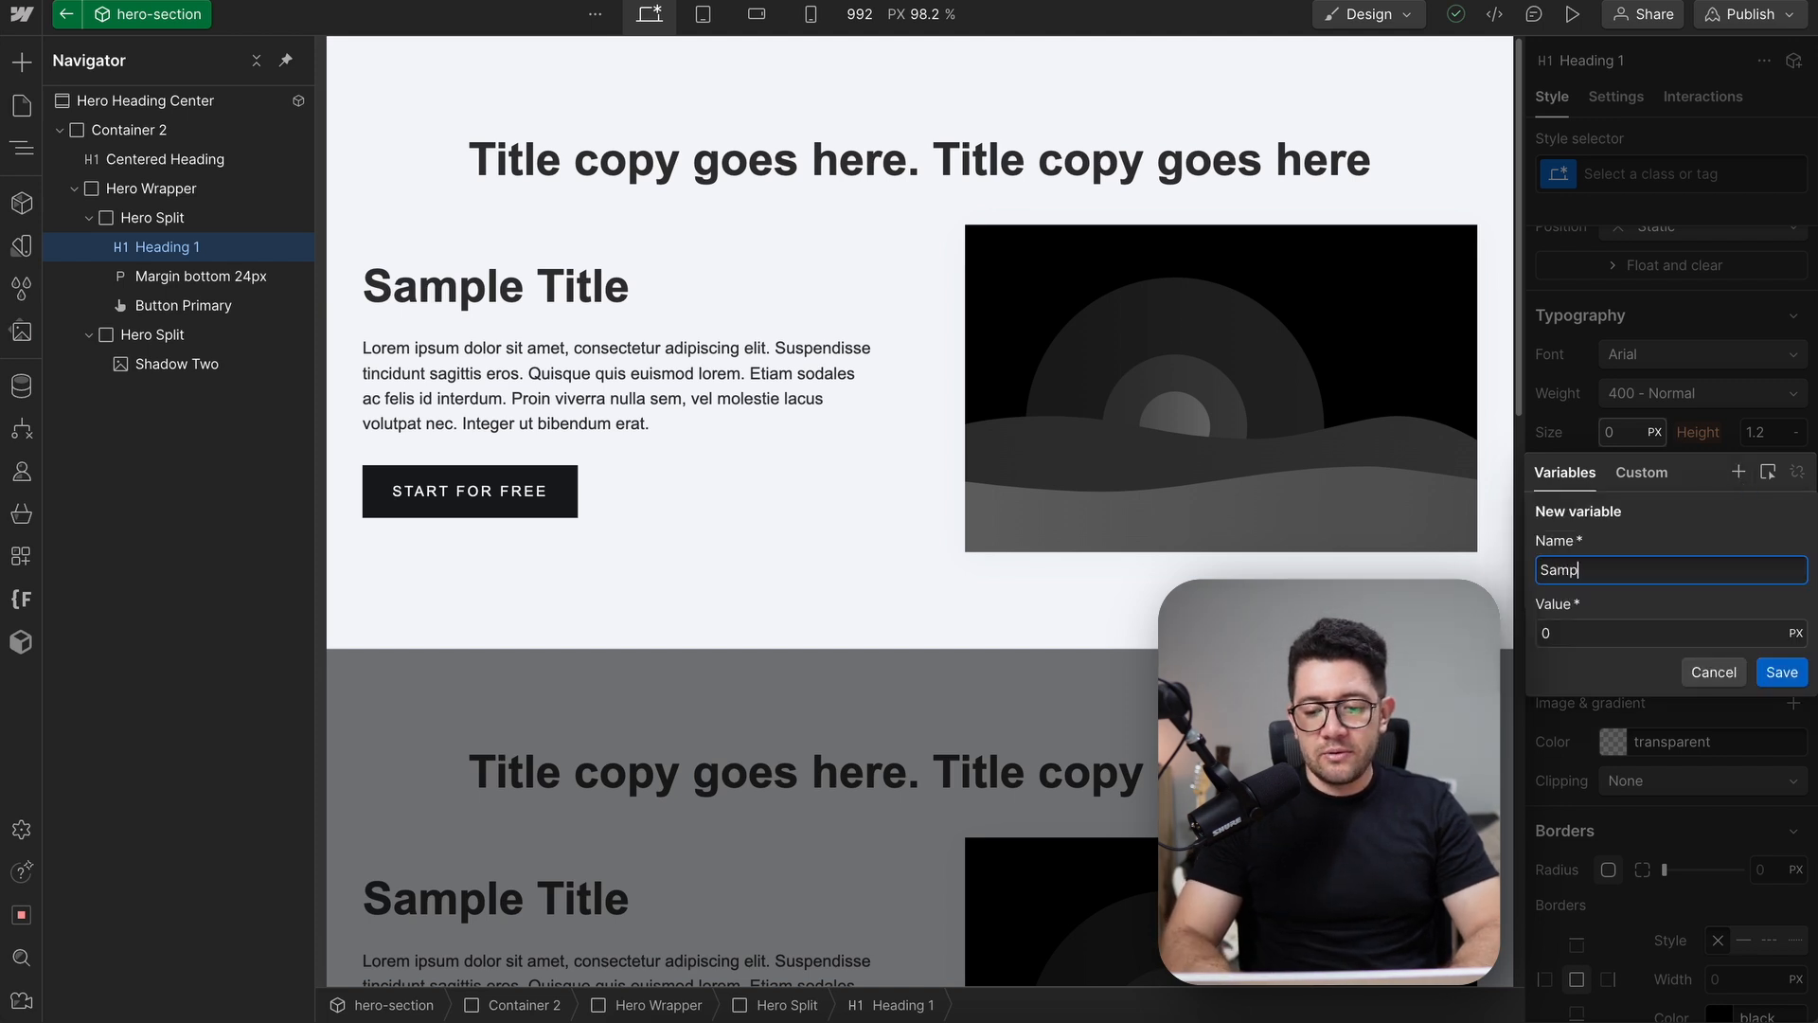
pyautogui.write('le Size')
pyautogui.click(1653, 644)
pyautogui.write('24')
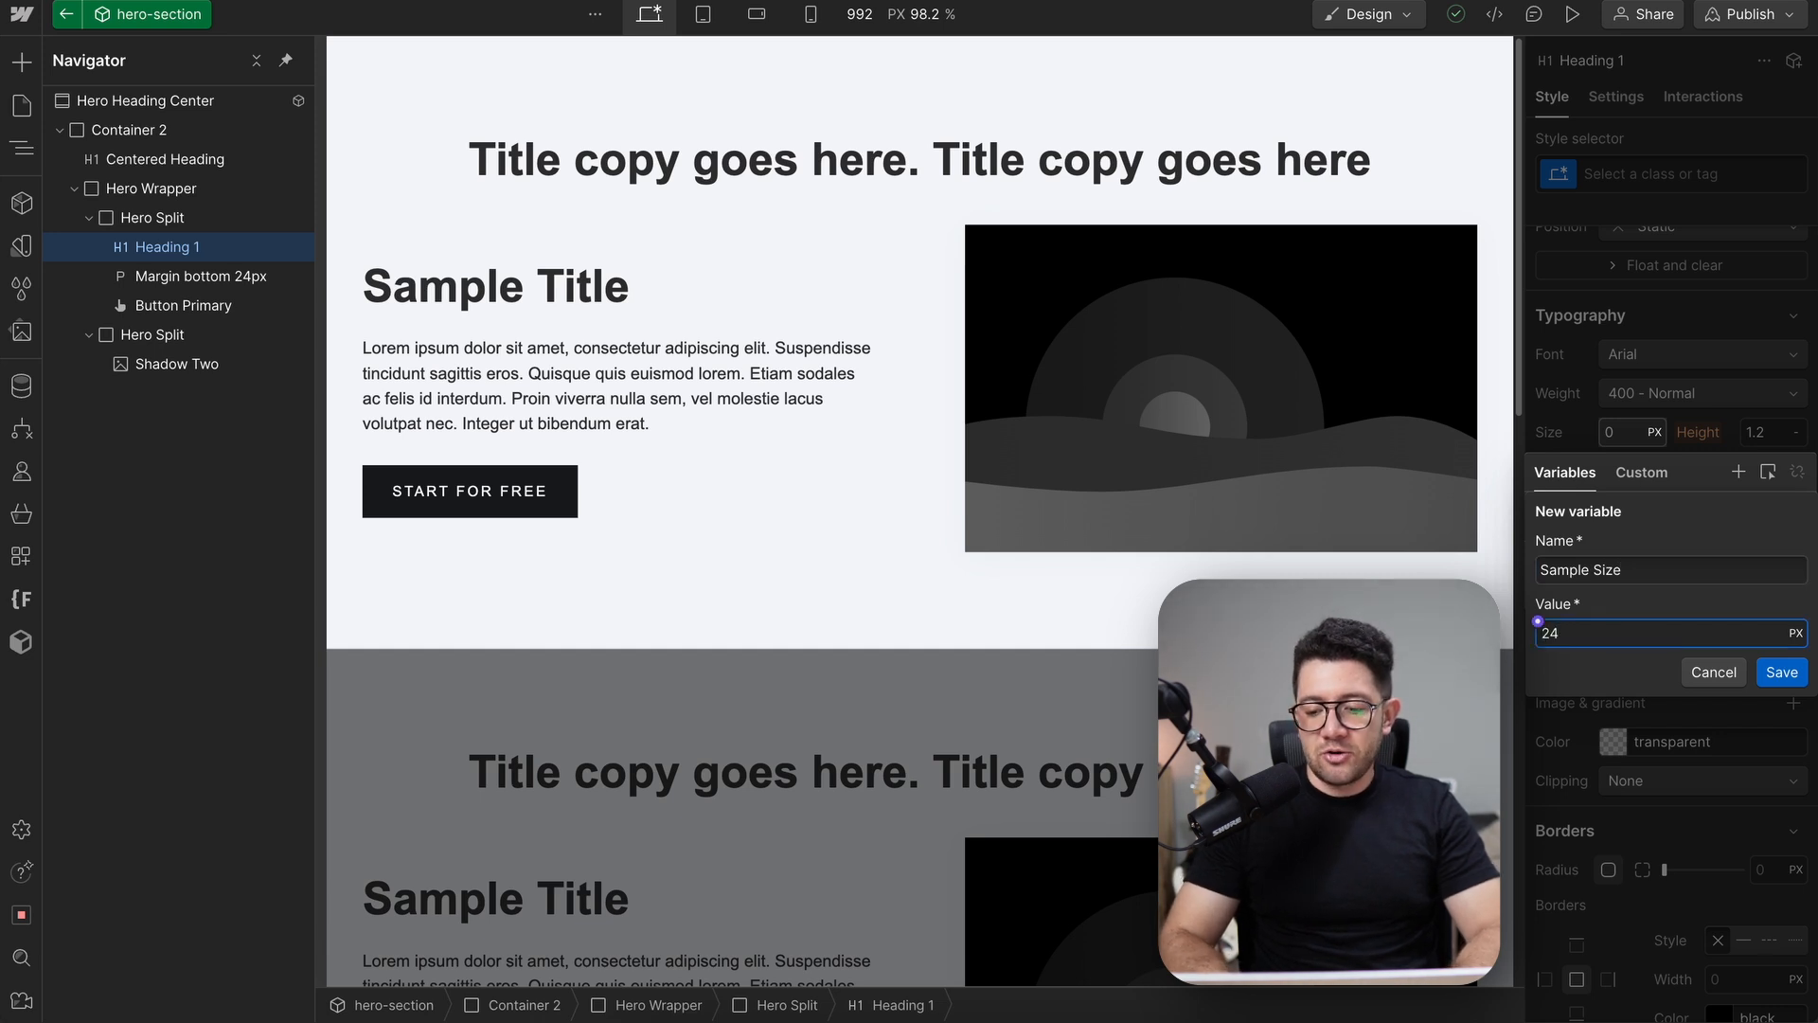
pyautogui.click(1781, 672)
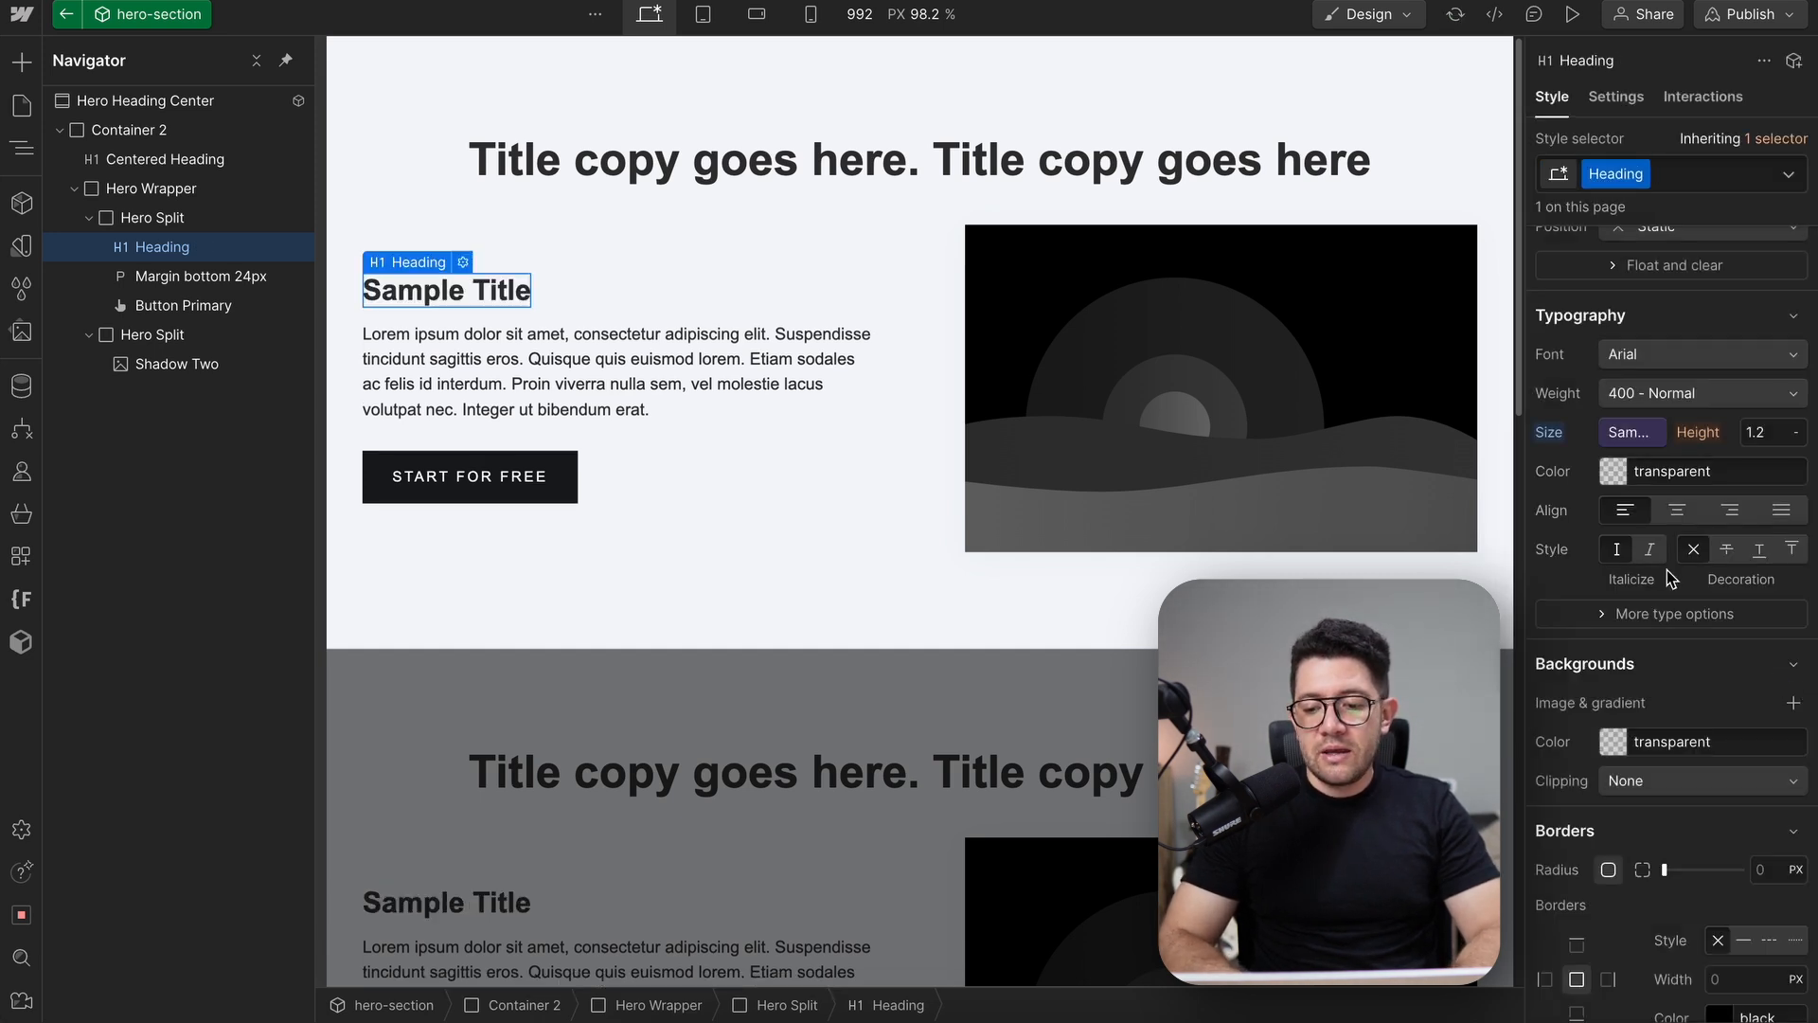
# Check the Sample Size variable in the site's variables list and return to the hero-section component
pyautogui.click(1205, 466)
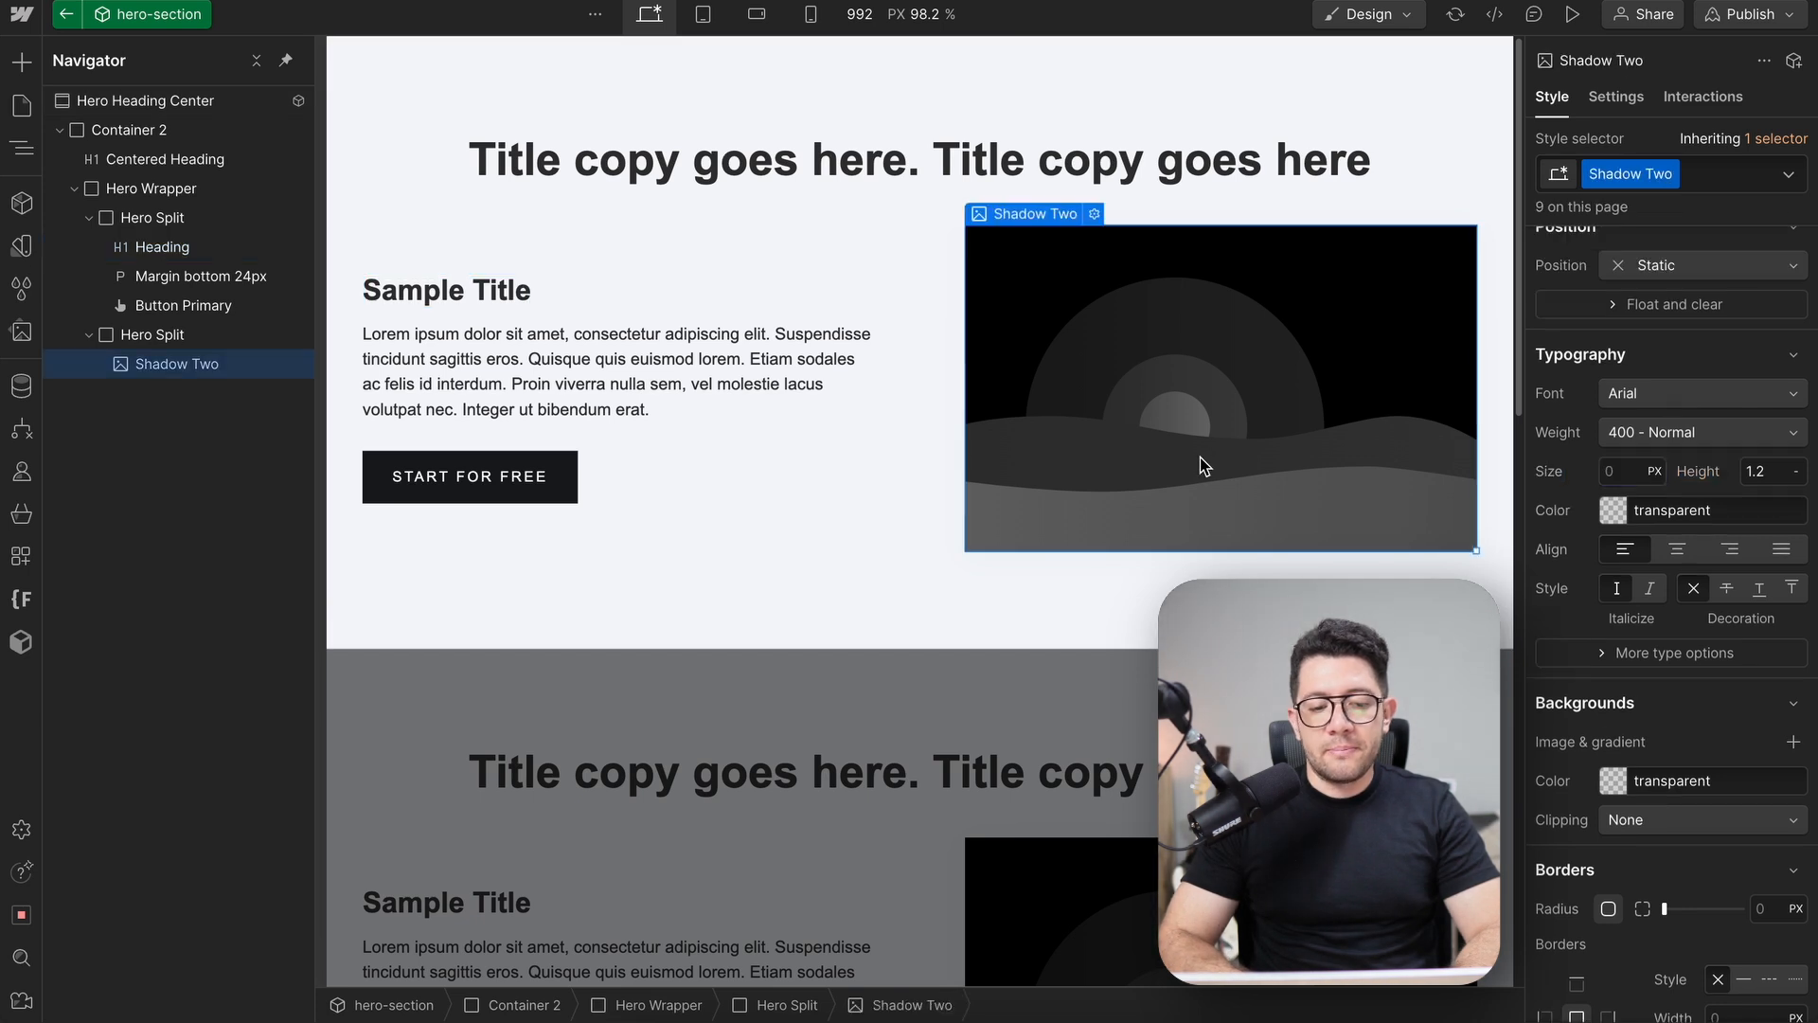
pyautogui.click(454, 290)
pyautogui.click(21, 245)
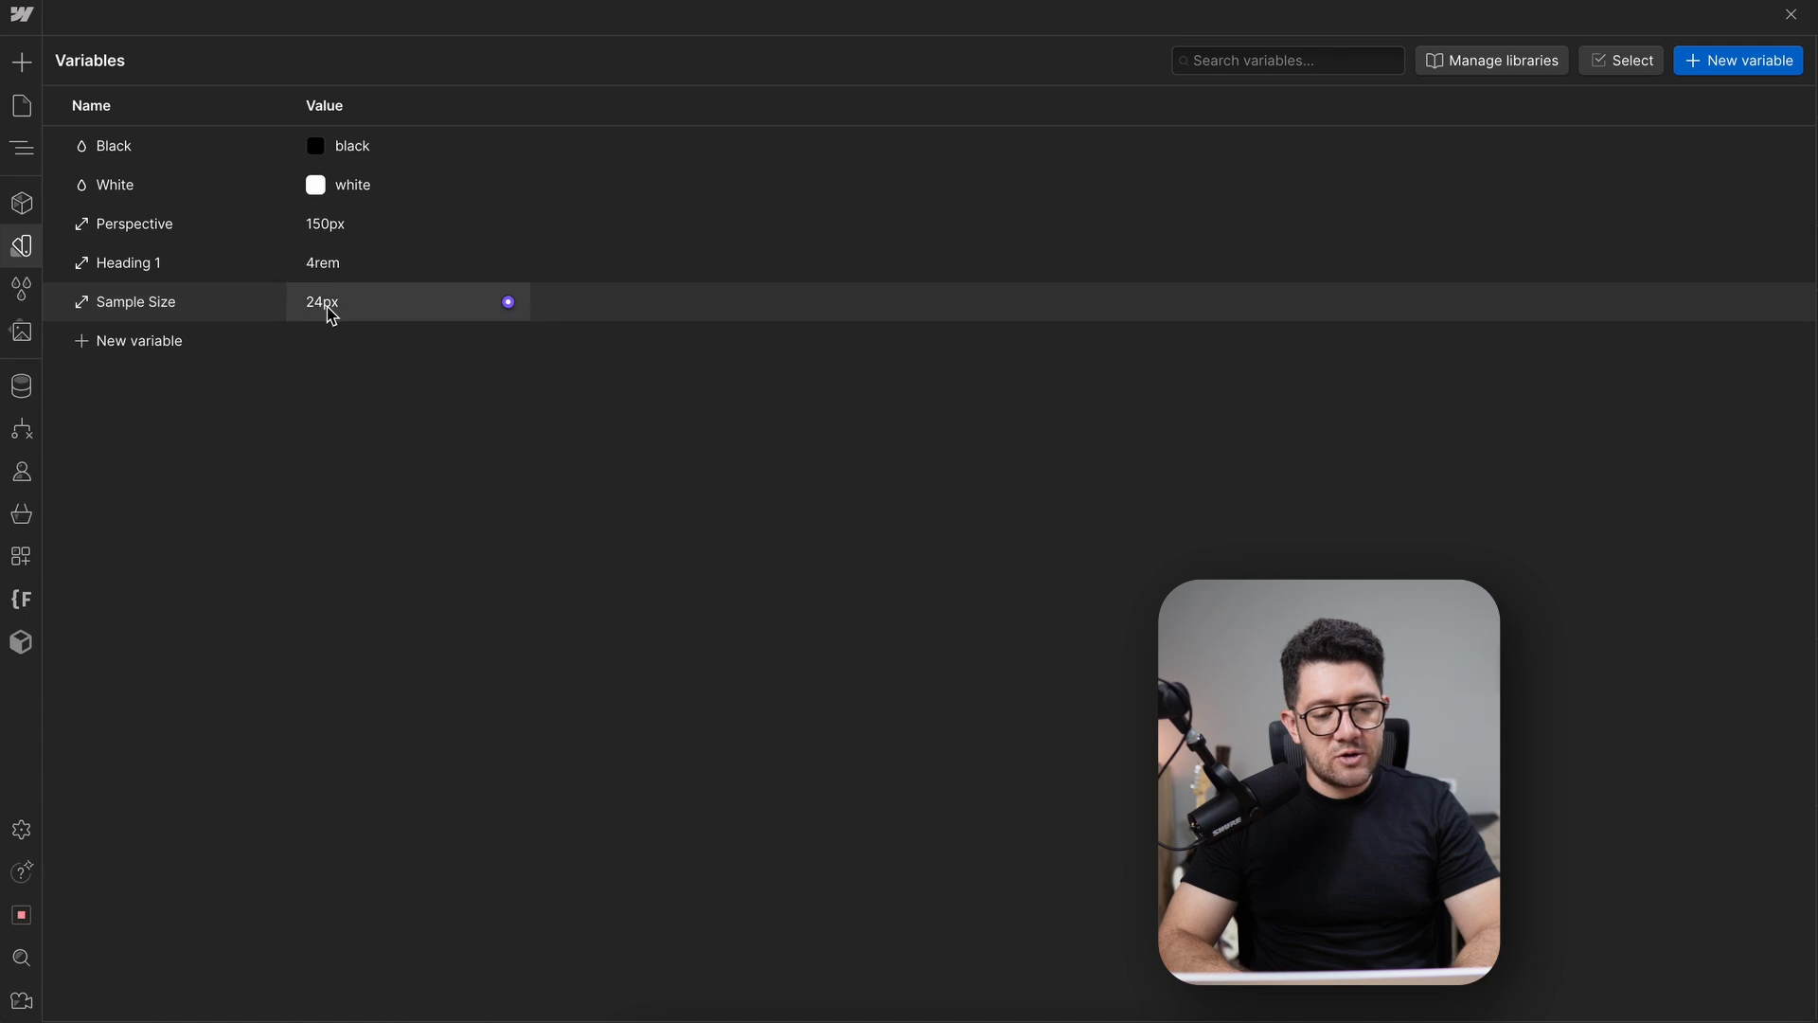
pyautogui.click(1791, 14)
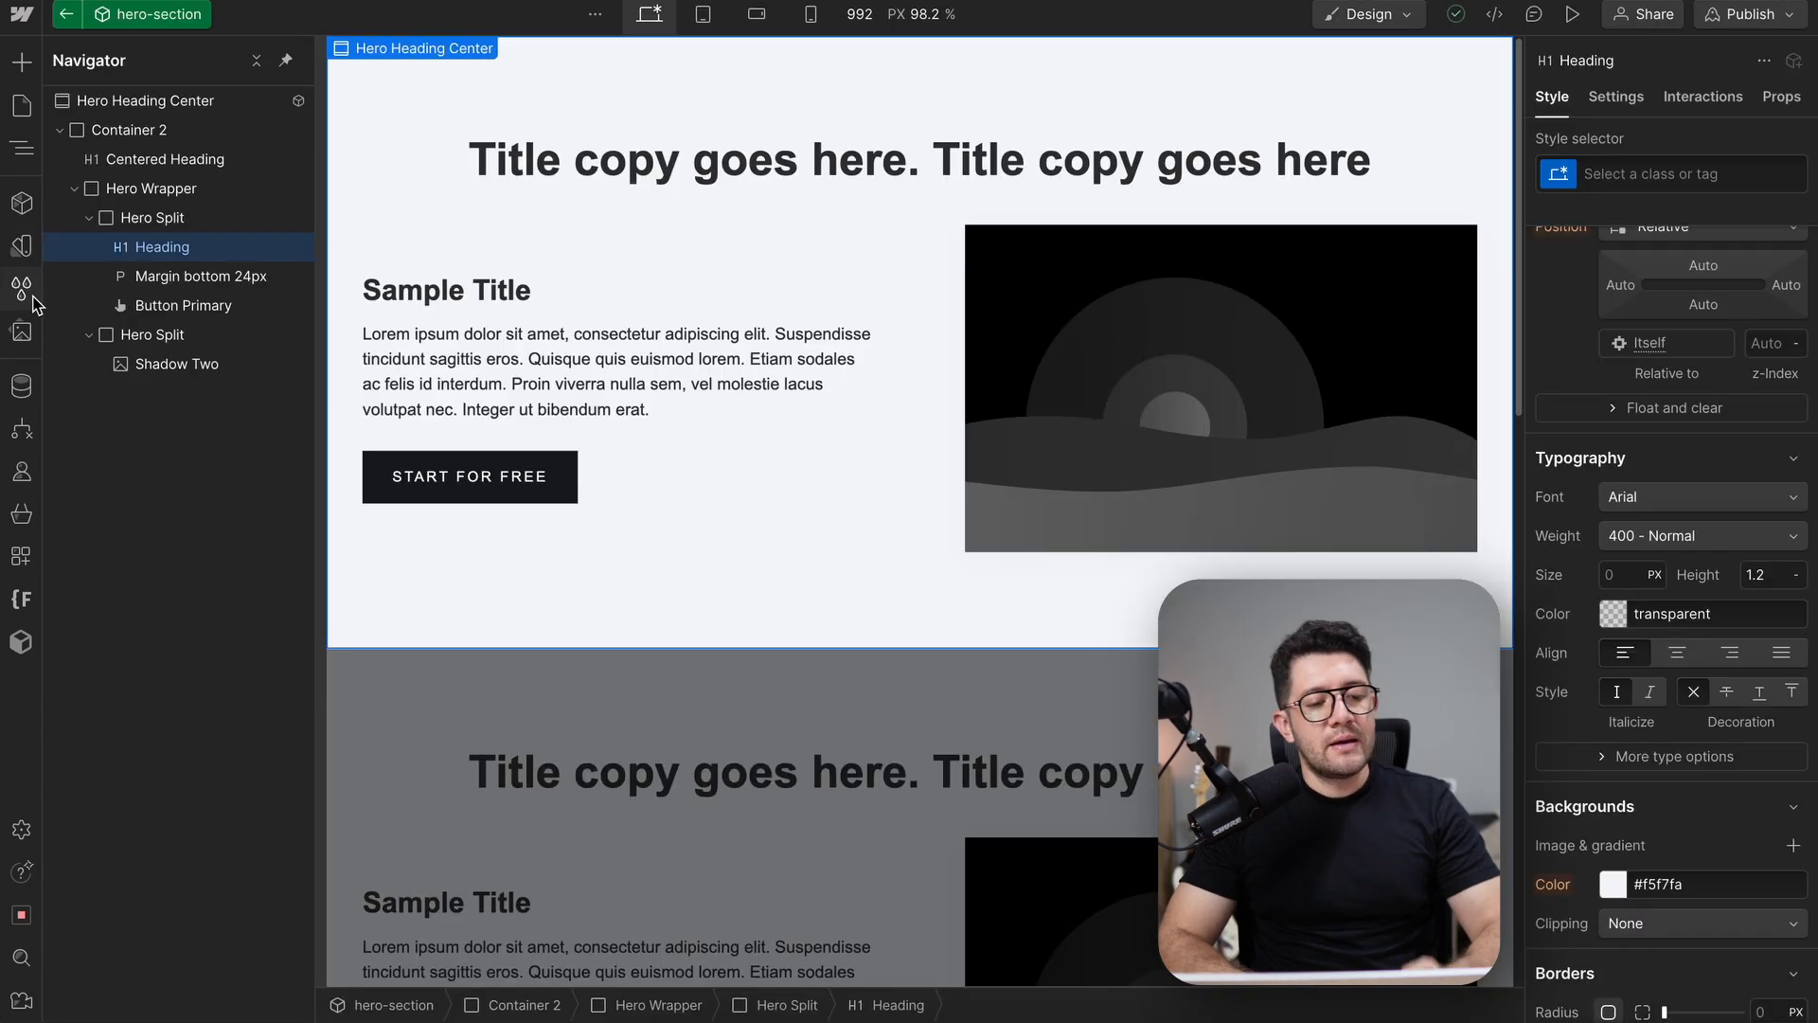
# View the site's style selectors, and return from the hero-section component to the page
pyautogui.click(32, 301)
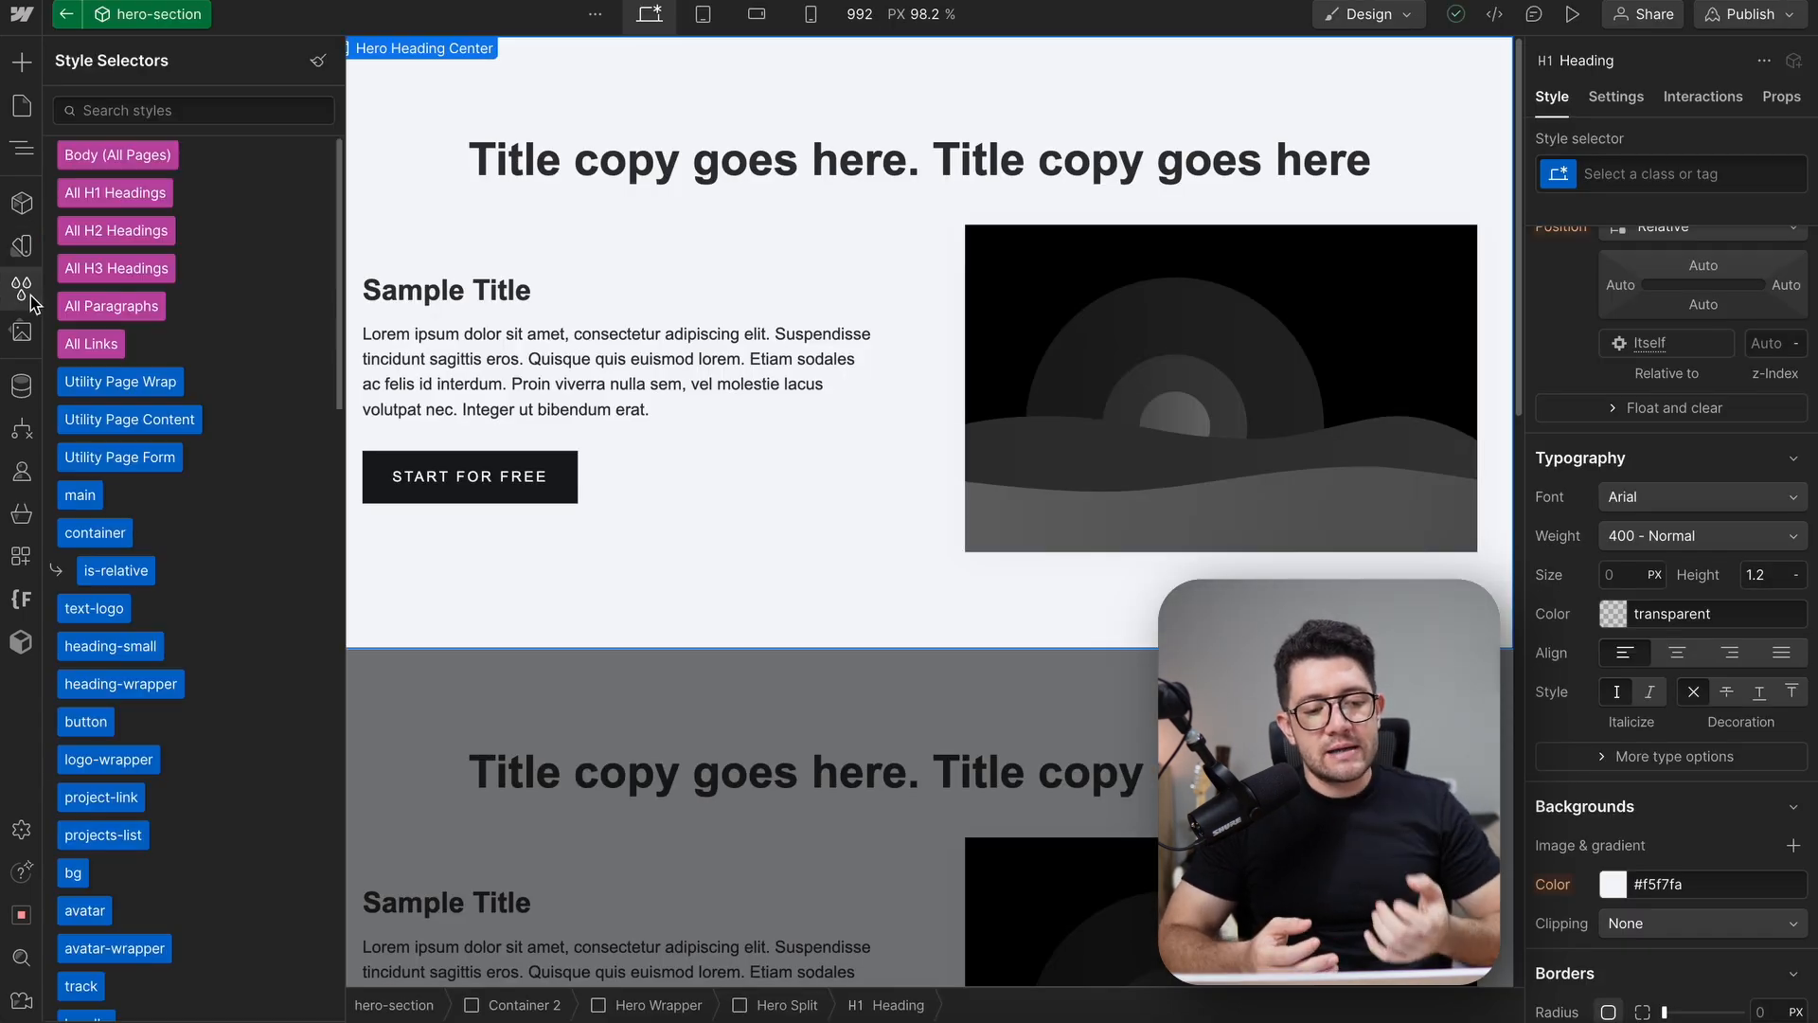
pyautogui.click(66, 13)
pyautogui.click(718, 303)
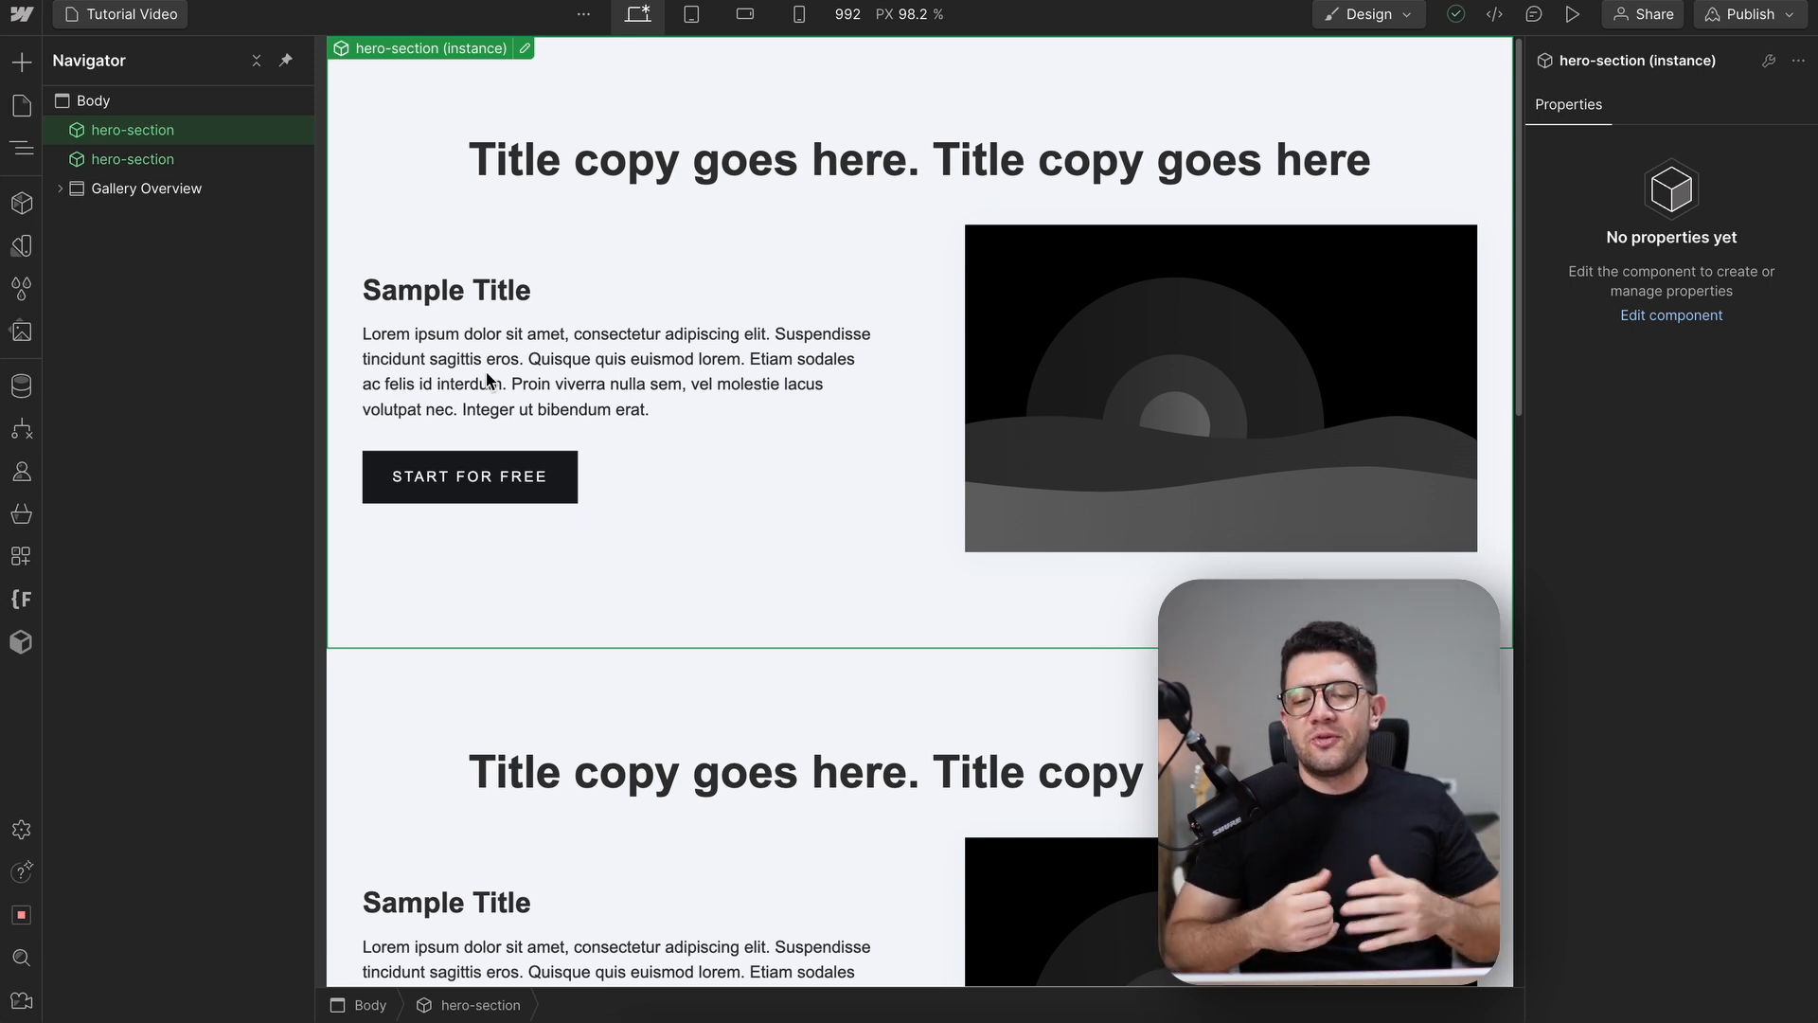
# Inspect the class on the hero-section component's paragraph and return to the page
pyautogui.doubleClick(556, 252)
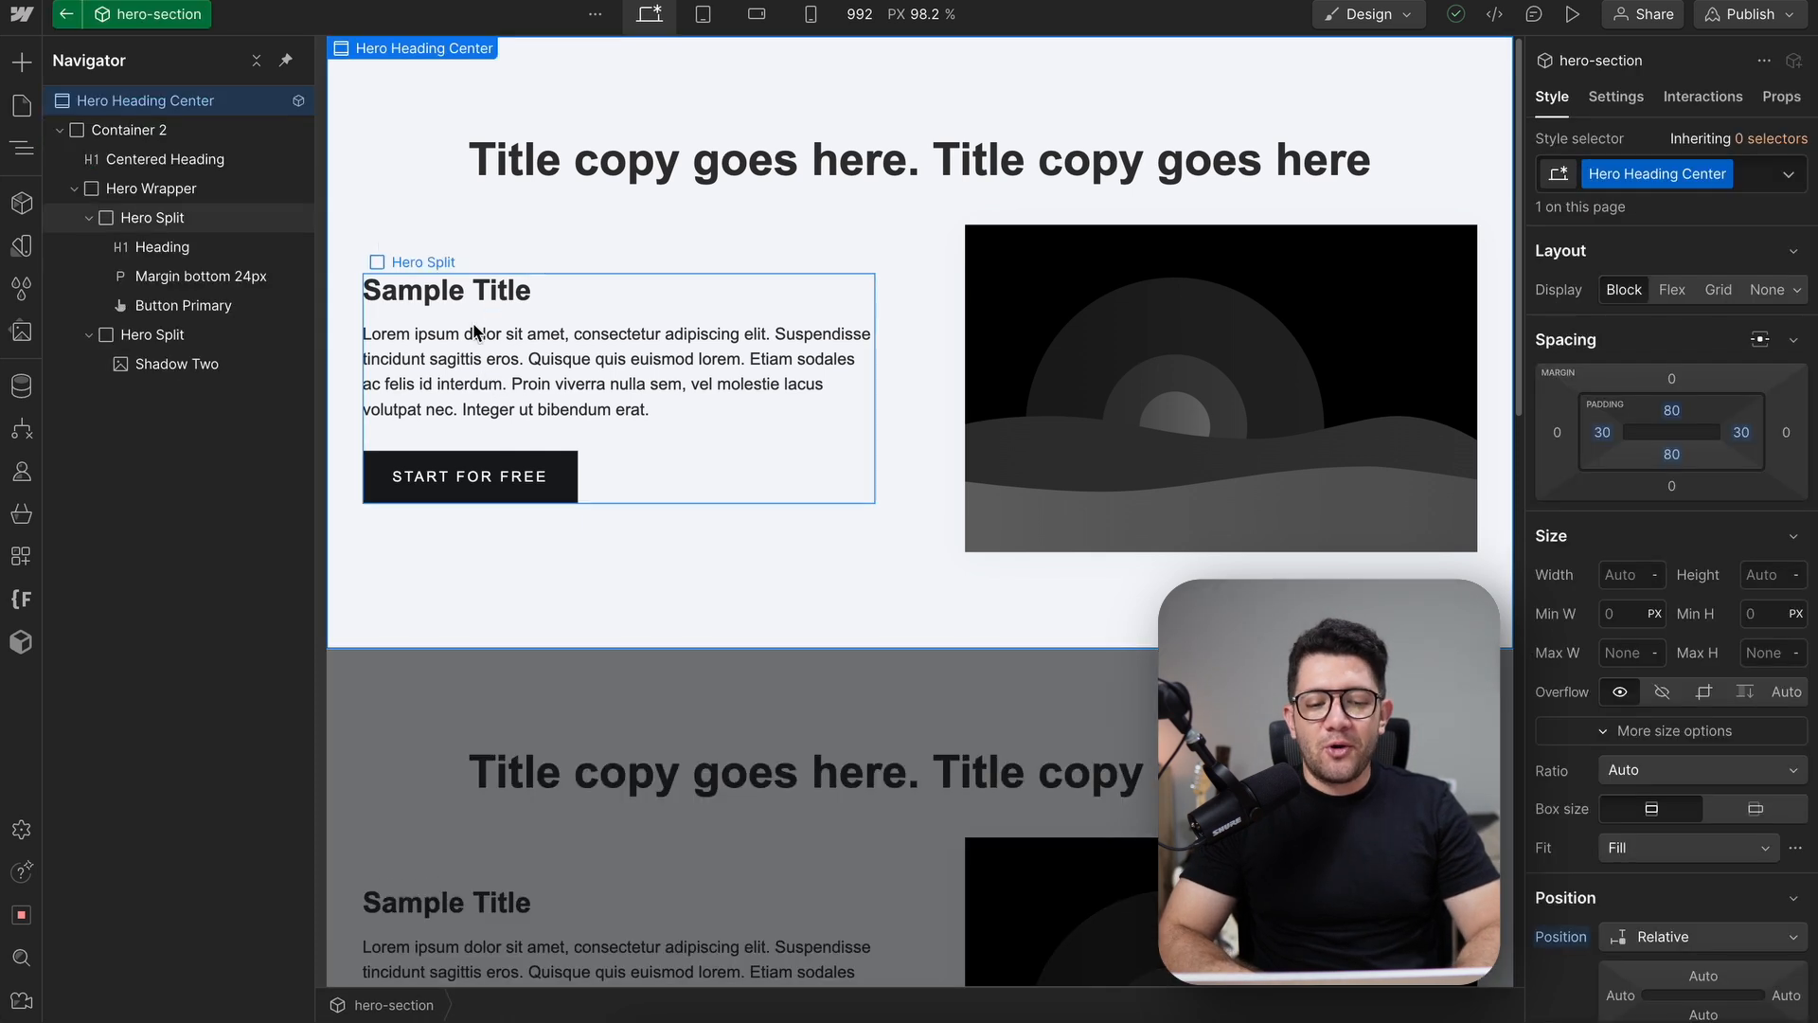
pyautogui.click(528, 390)
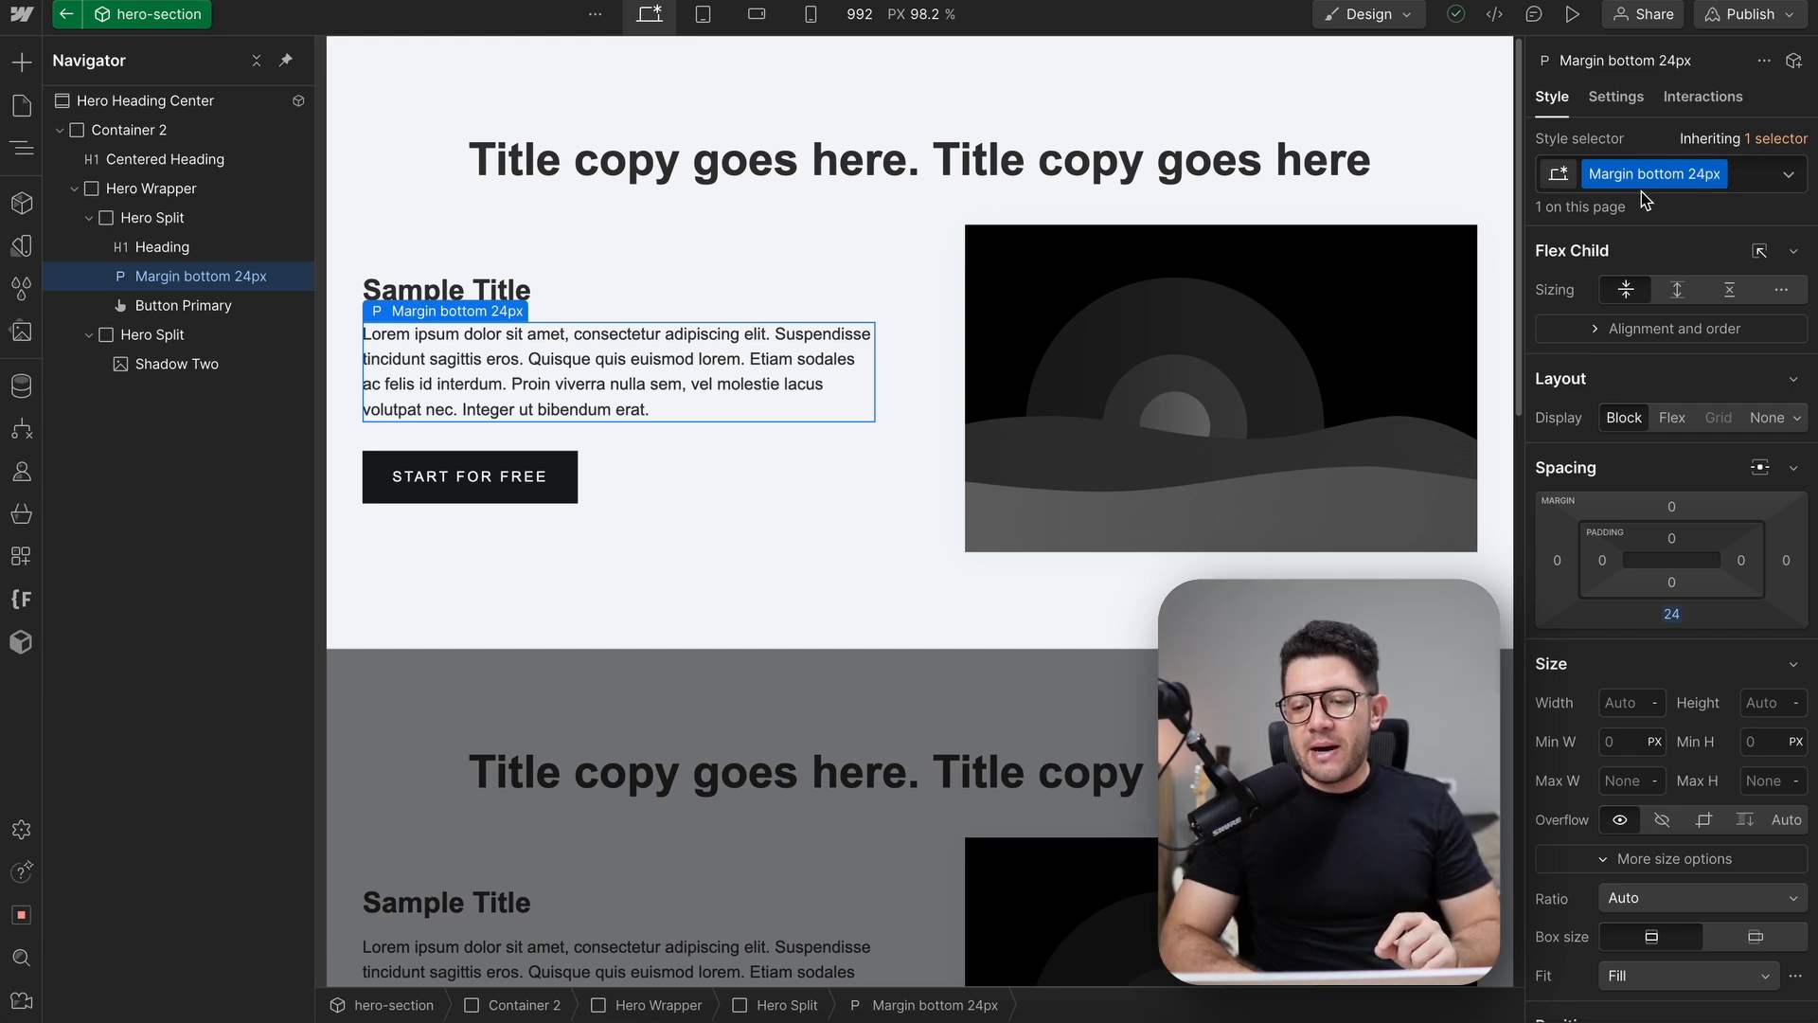
pyautogui.press('Escape')
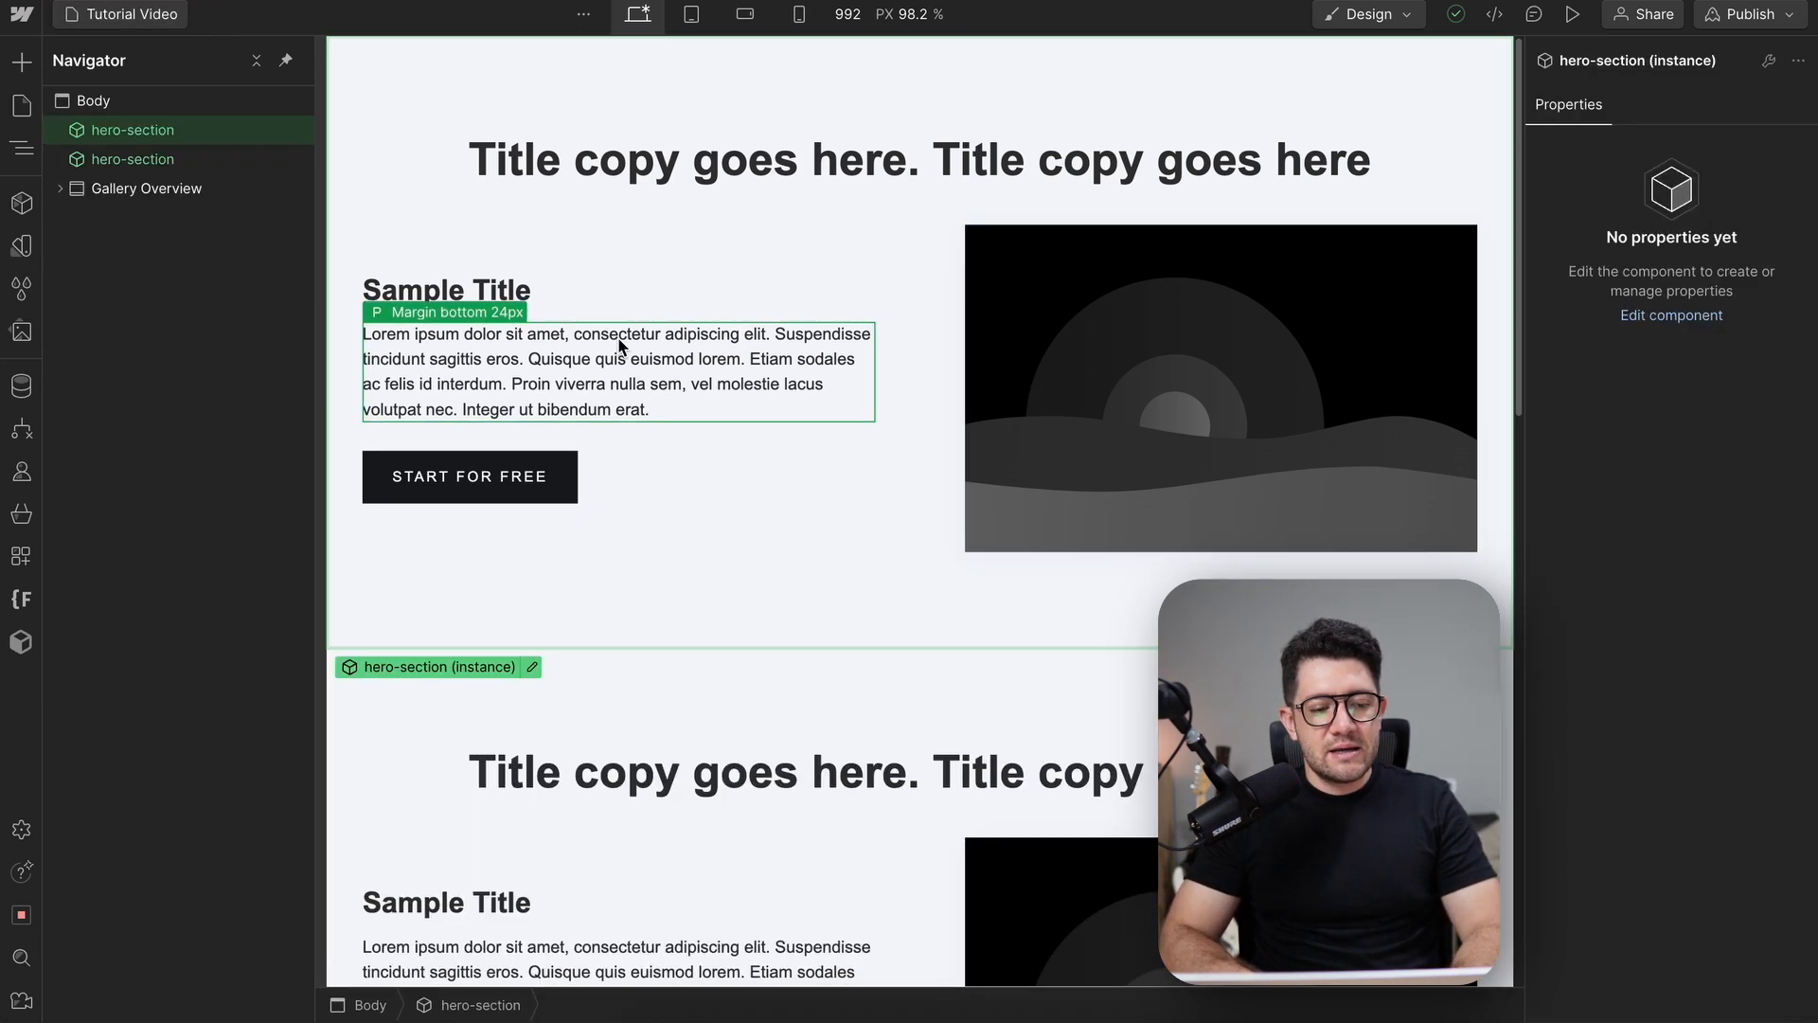
# Search the style selectors for "margin bottom" and check which elements and components use the Margin bottom 24px class
pyautogui.click(21, 290)
pyautogui.click(224, 110)
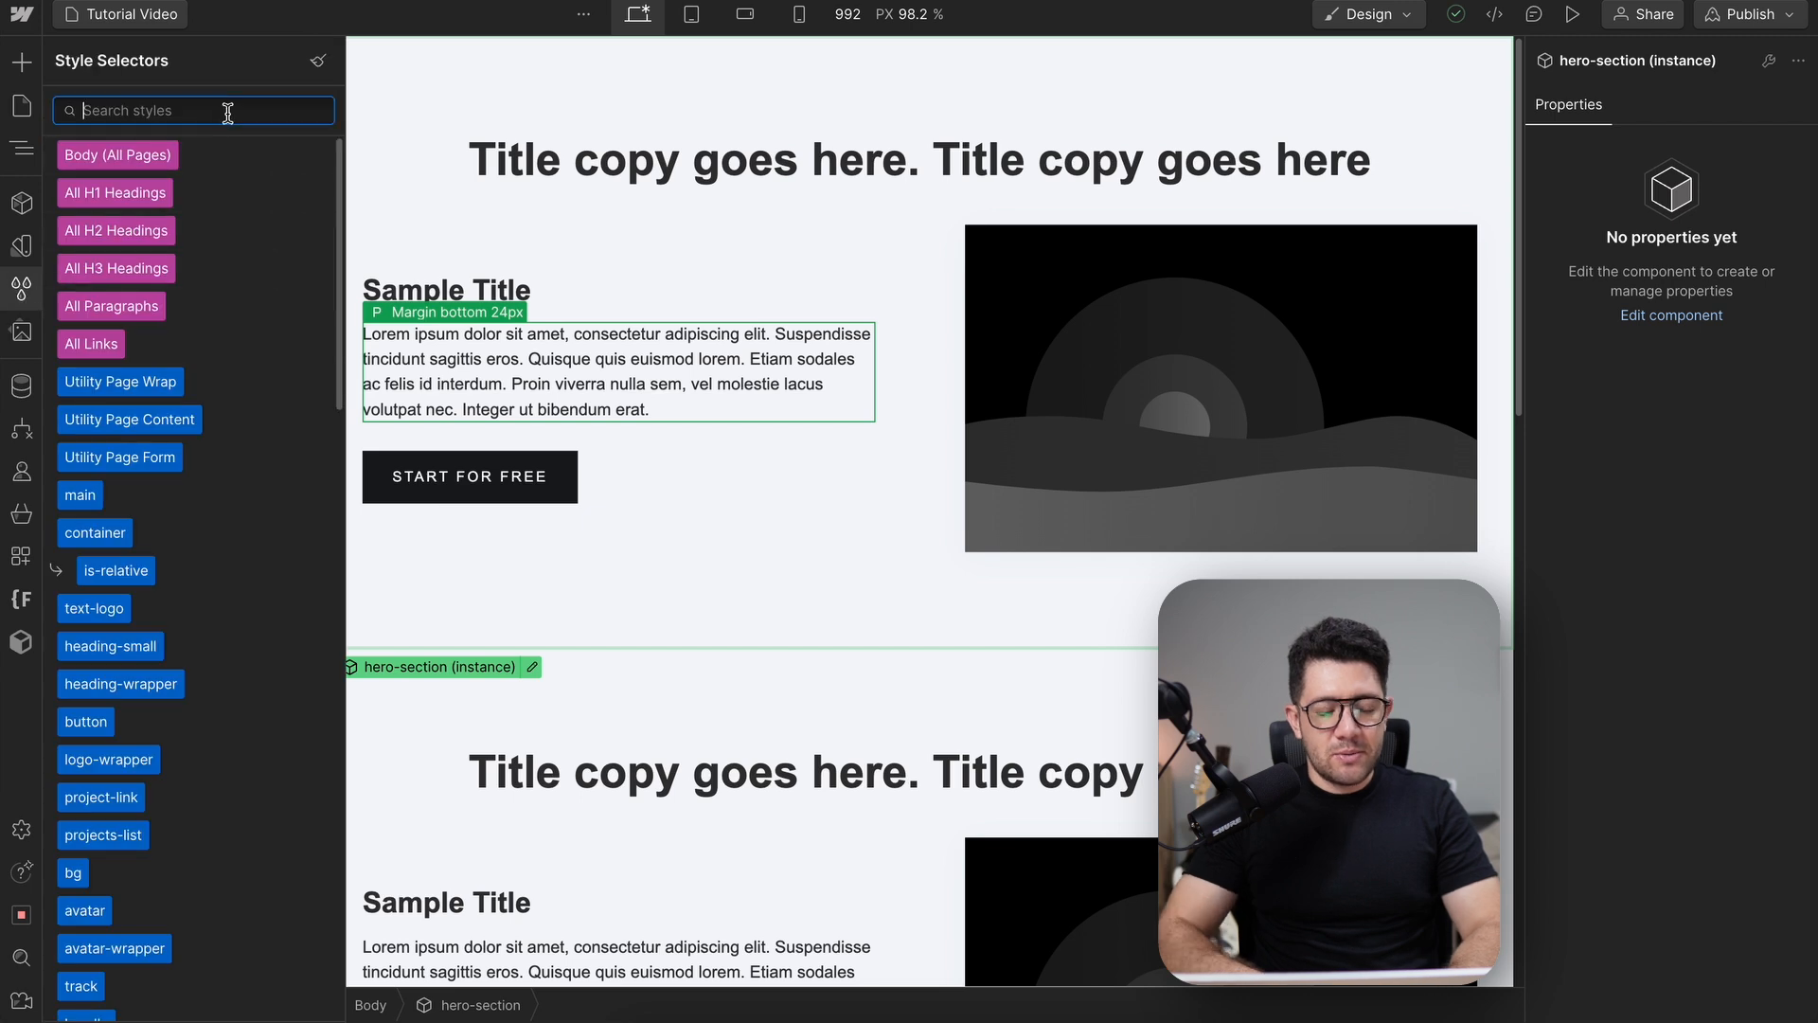
pyautogui.write('margin')
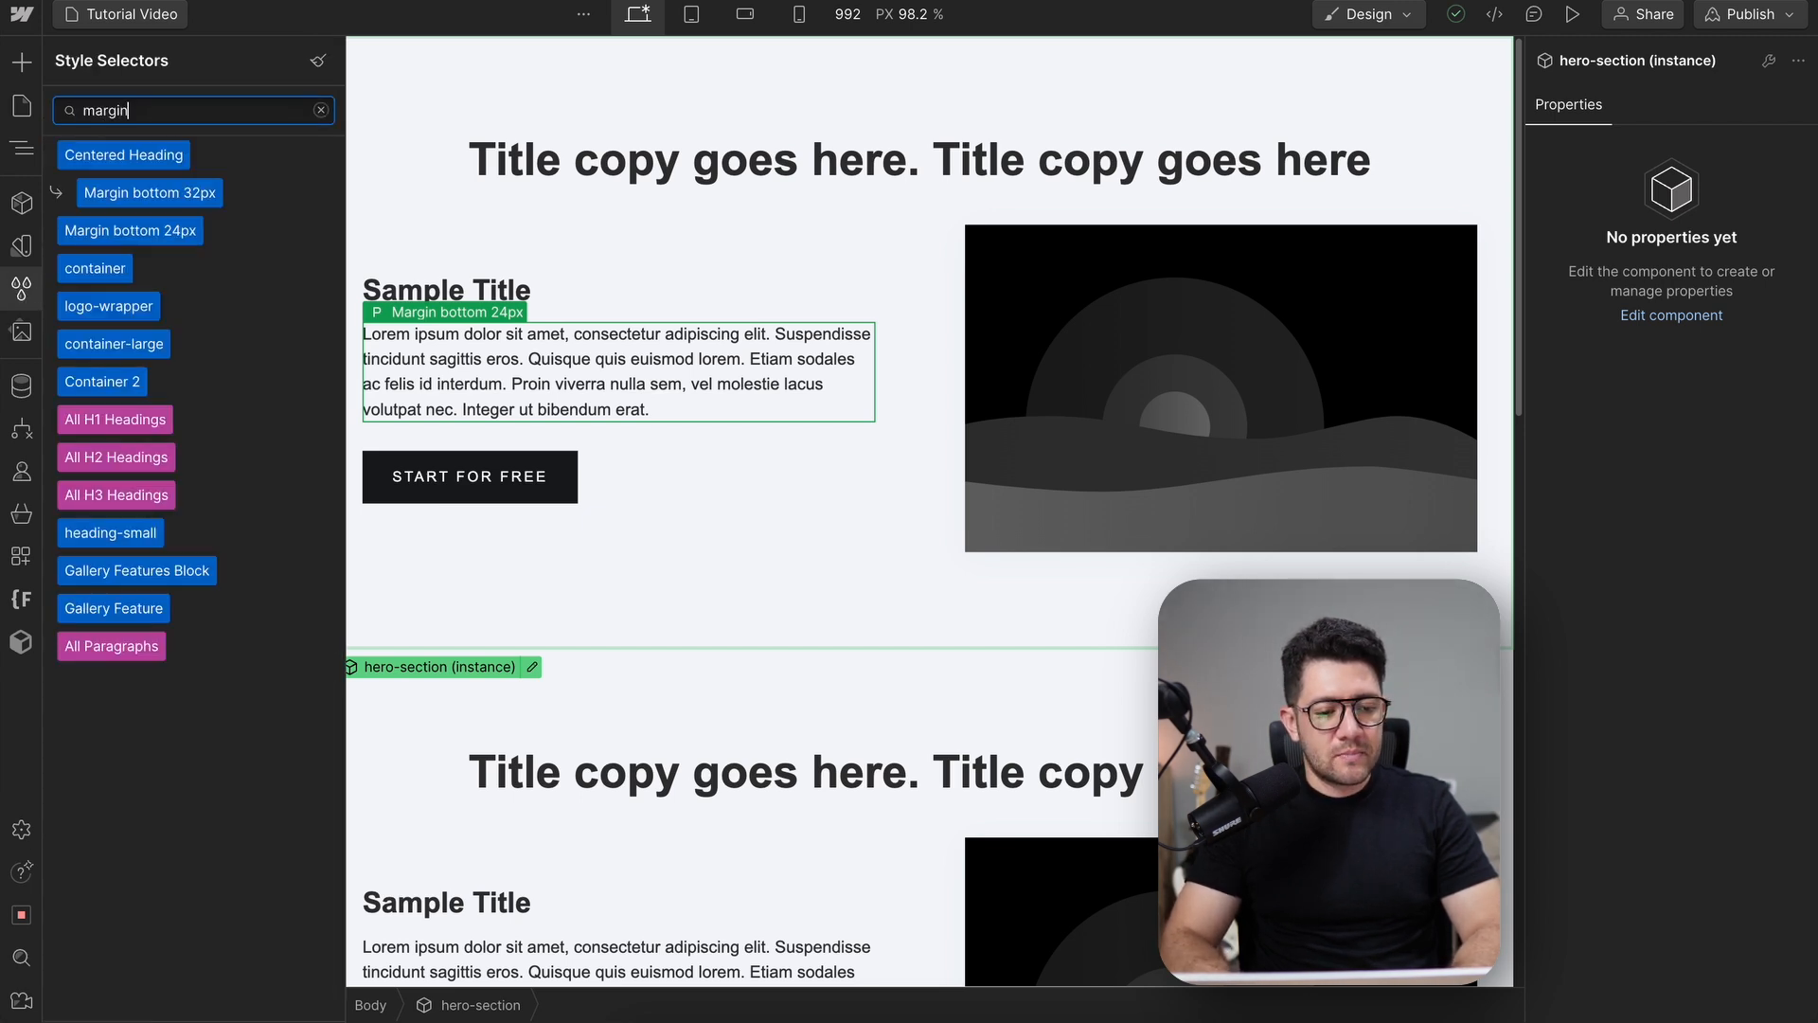
pyautogui.write(' bottom')
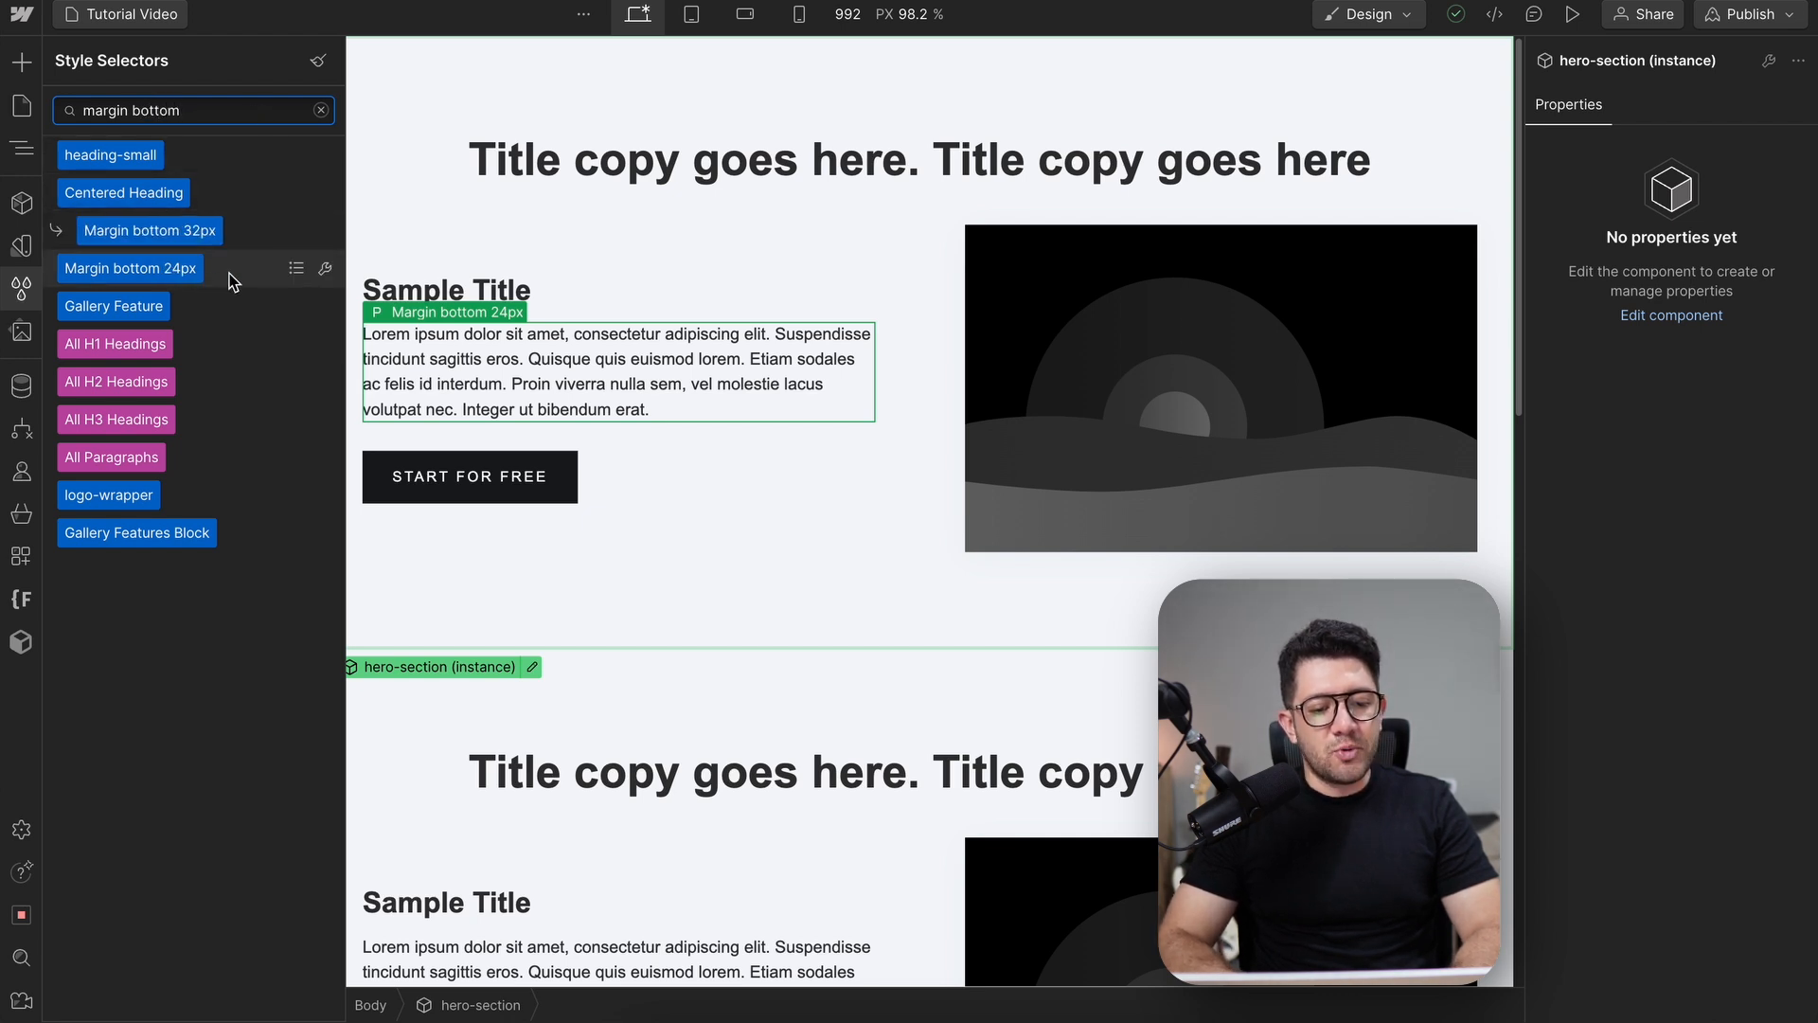
pyautogui.click(295, 272)
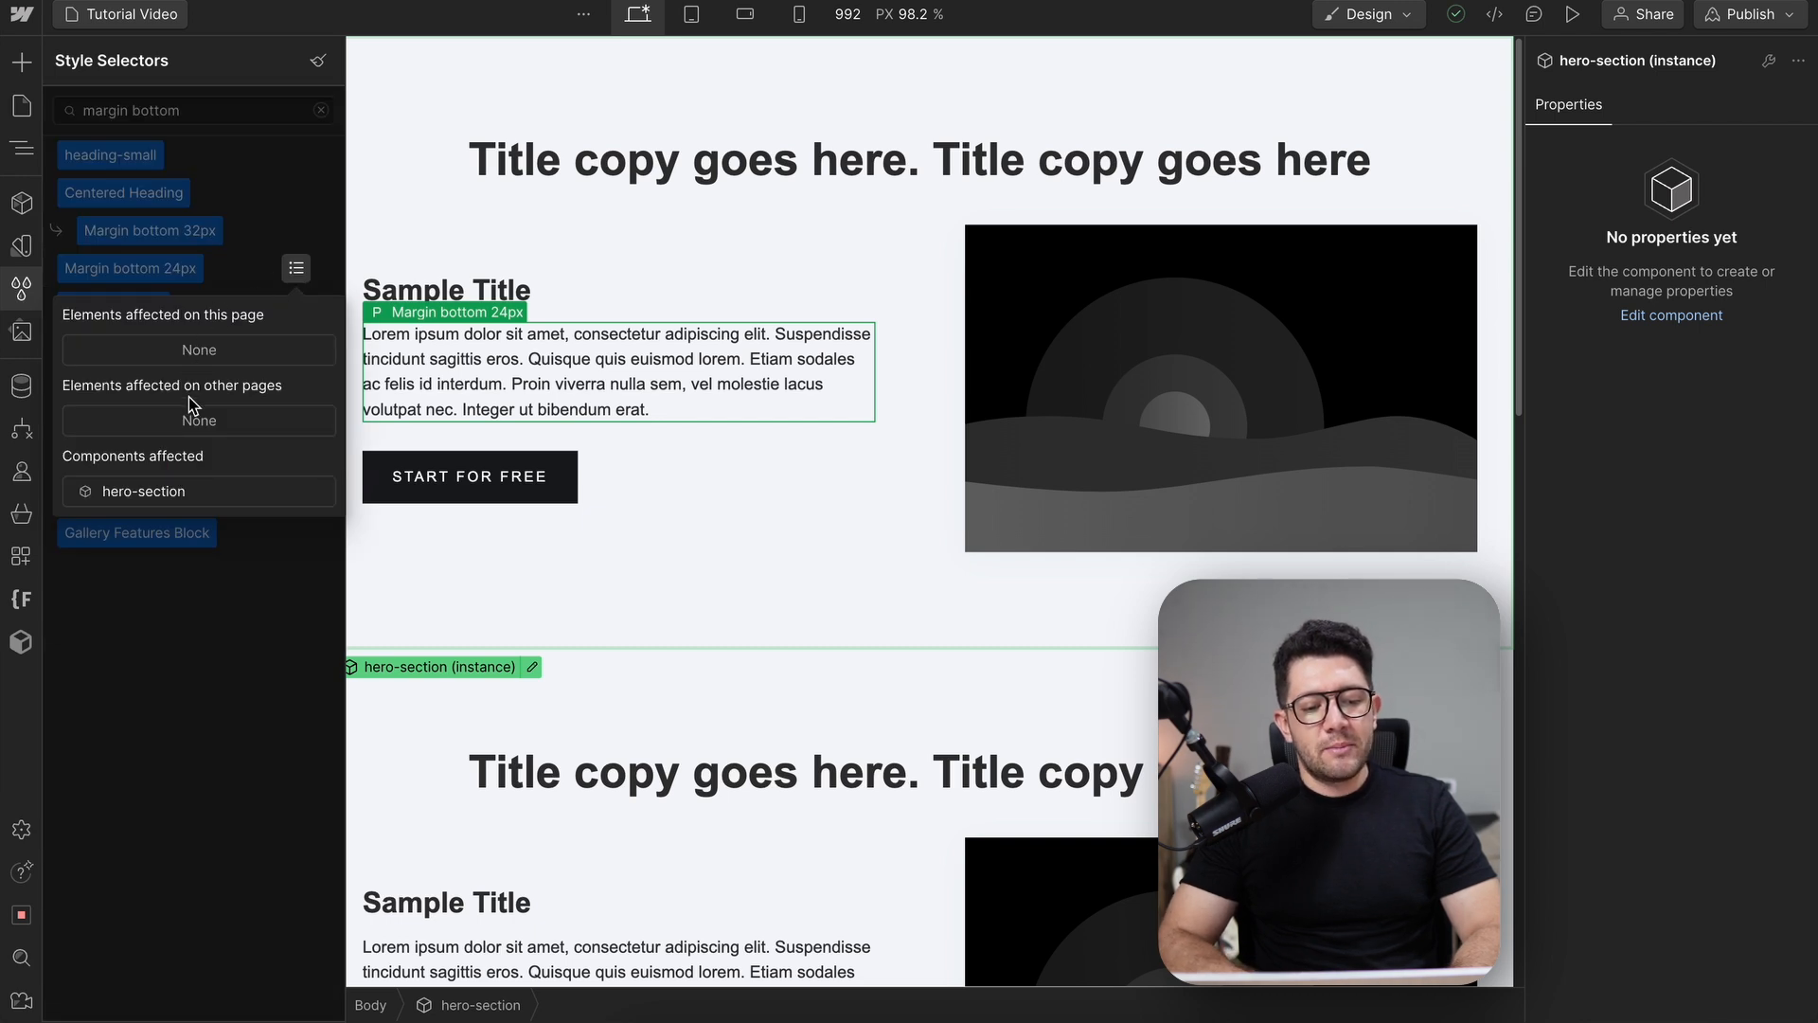
pyautogui.click(197, 498)
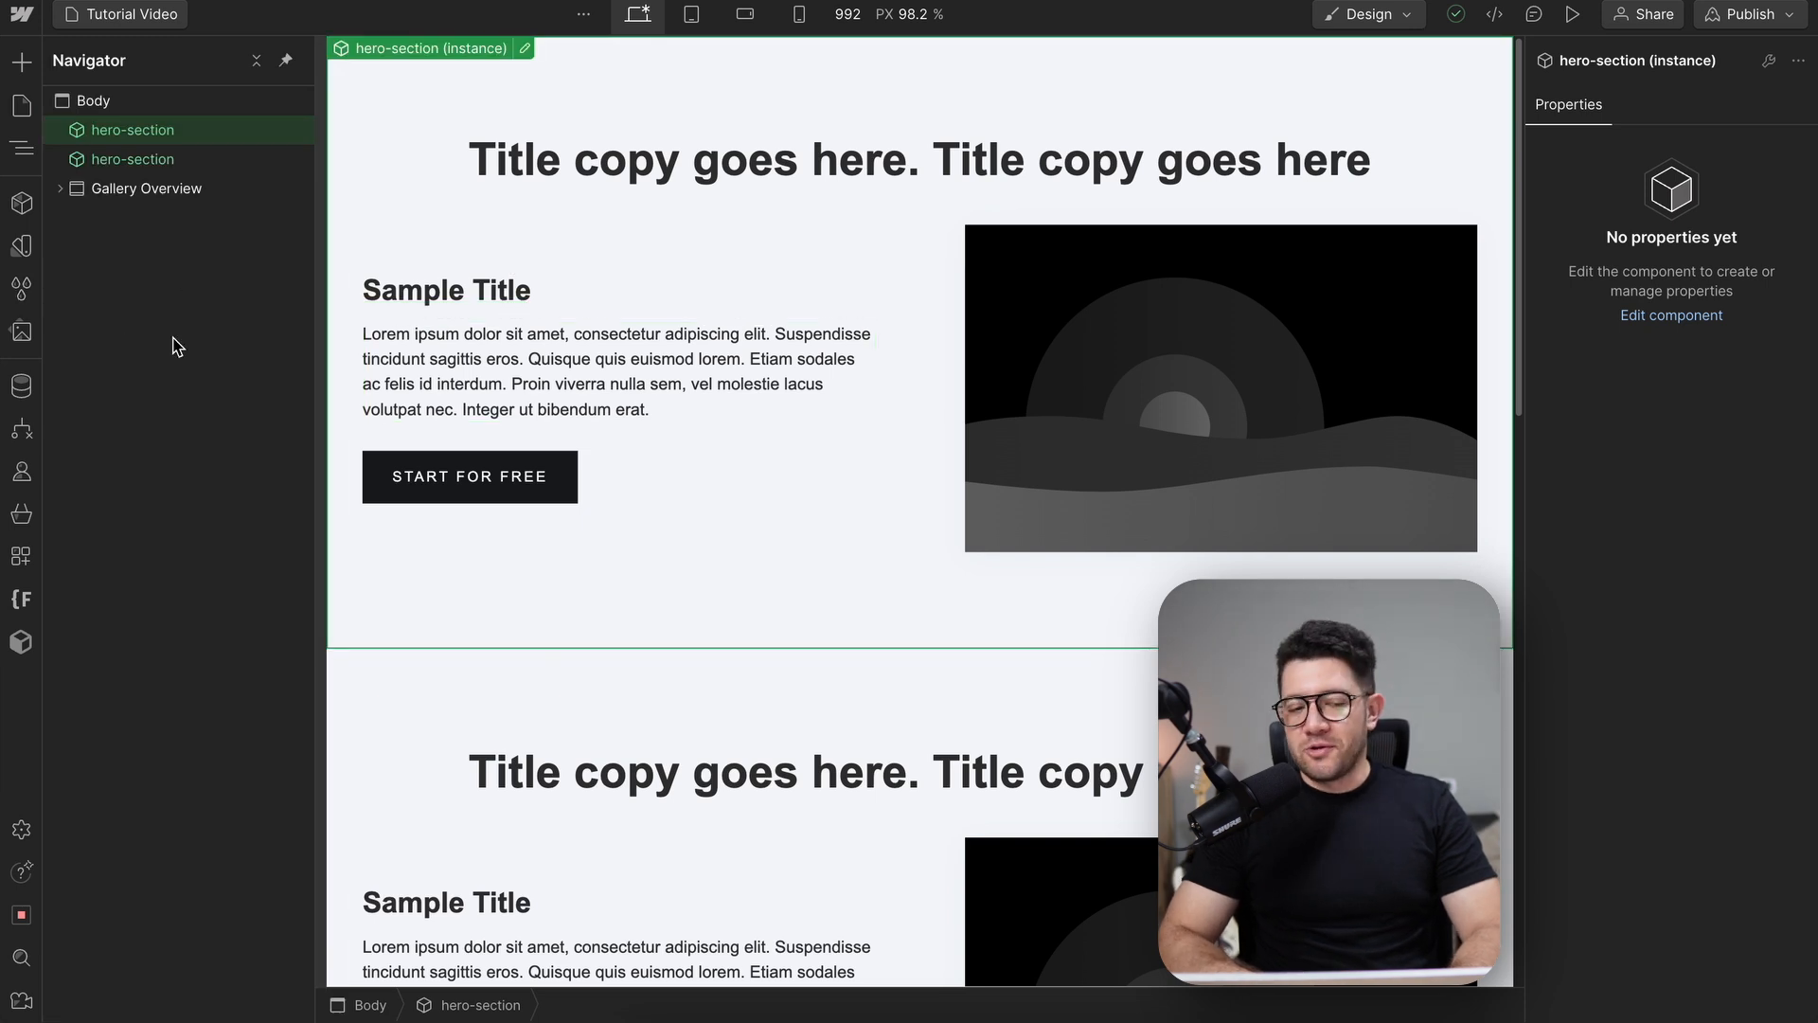
# Browse the site's assets and replace the hero-section component's image with the blue-pink gradient JPG
pyautogui.click(25, 337)
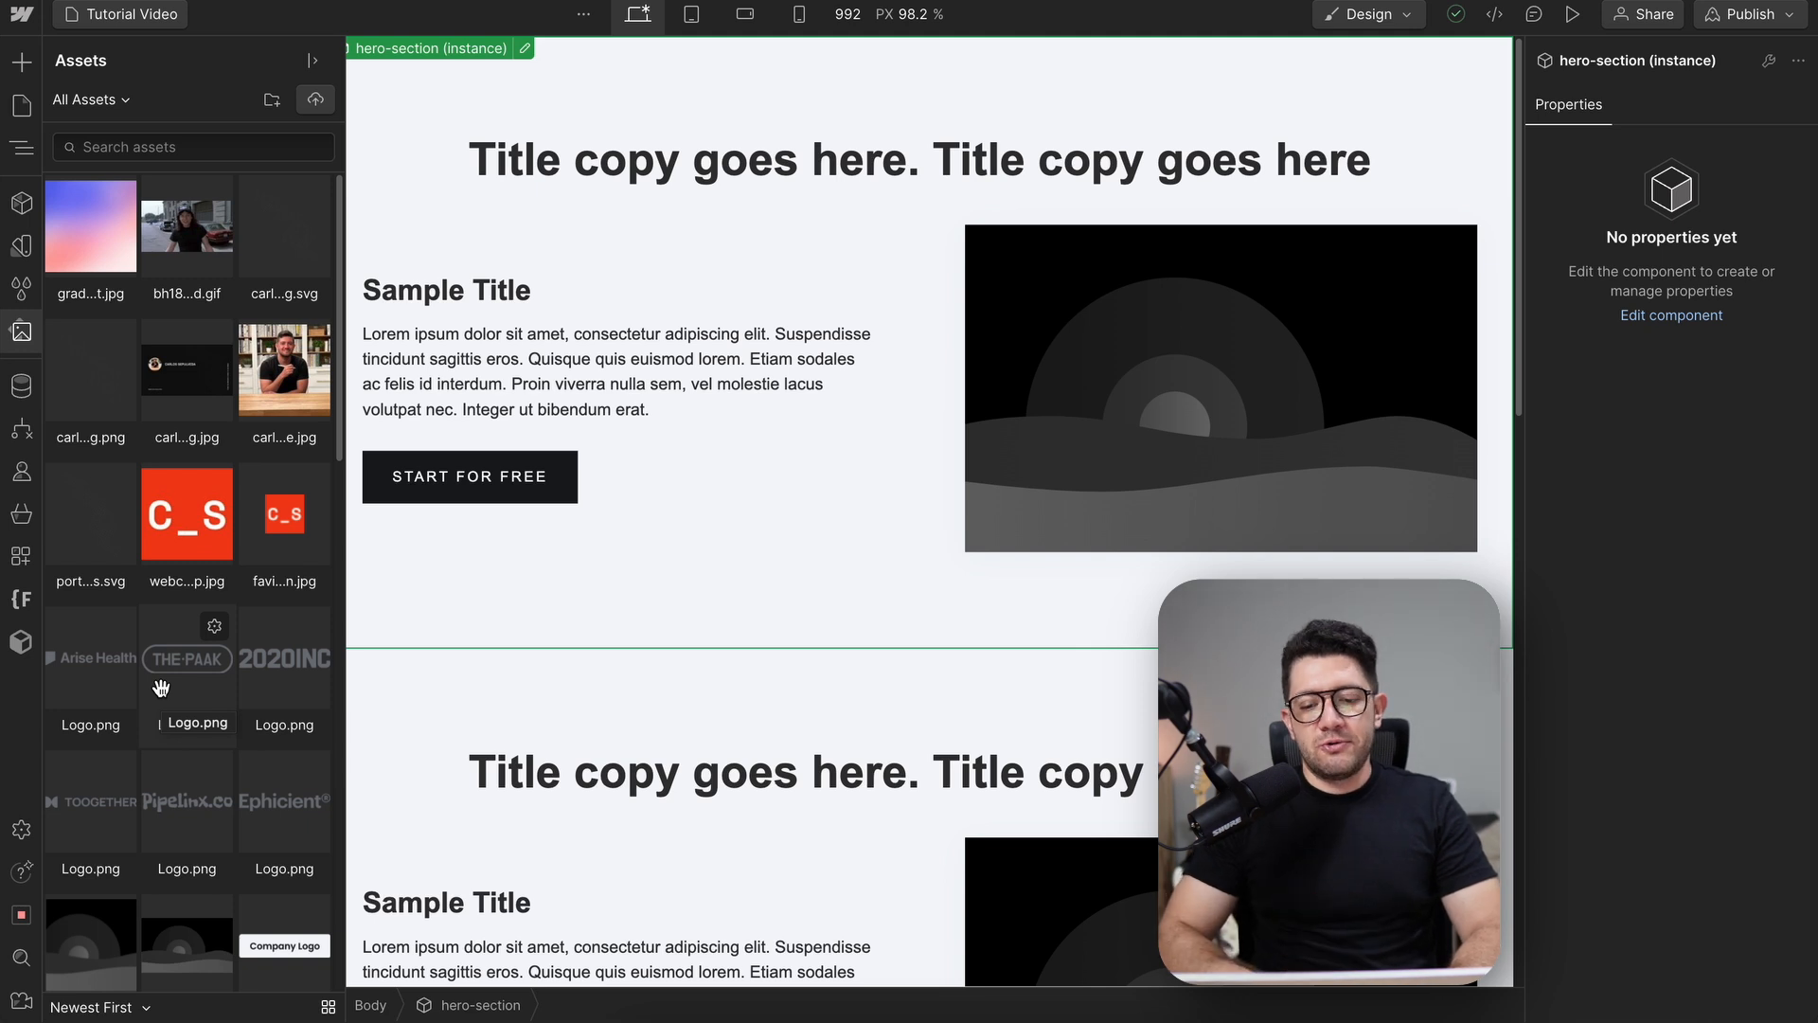
pyautogui.press('z')
pyautogui.doubleClick(1115, 357)
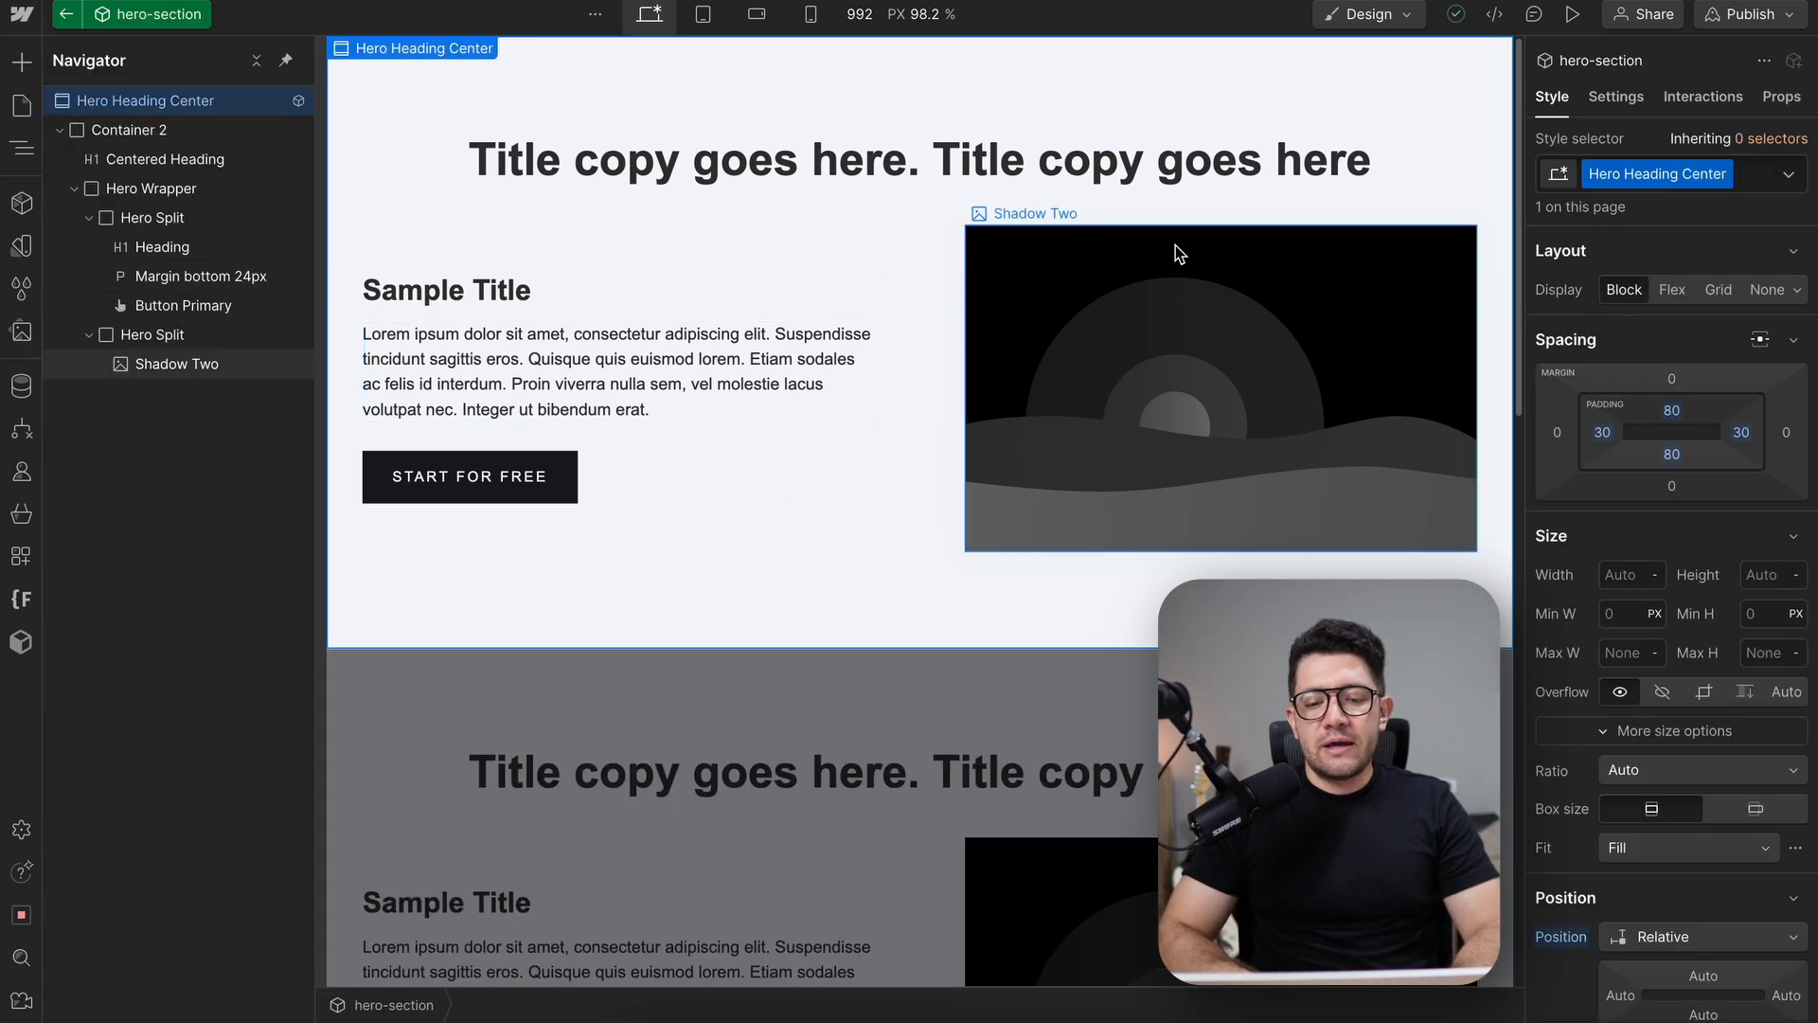
pyautogui.click(1077, 268)
pyautogui.click(1096, 214)
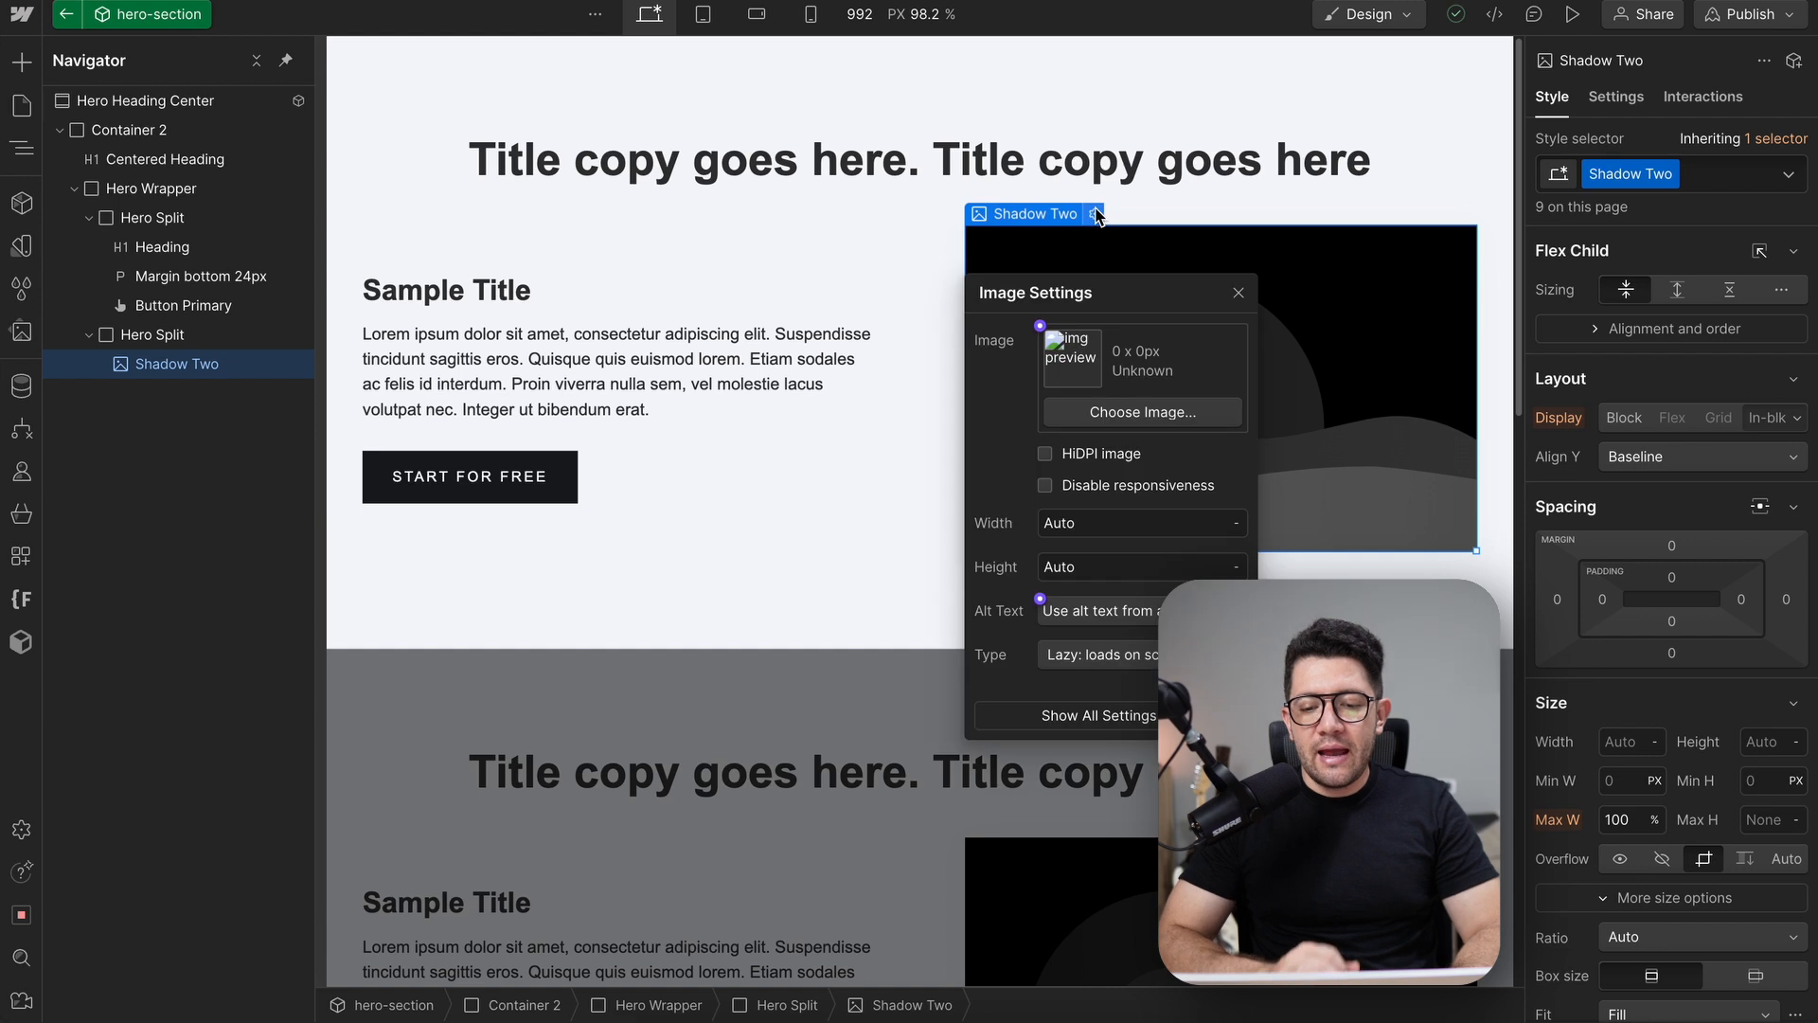
pyautogui.click(1129, 407)
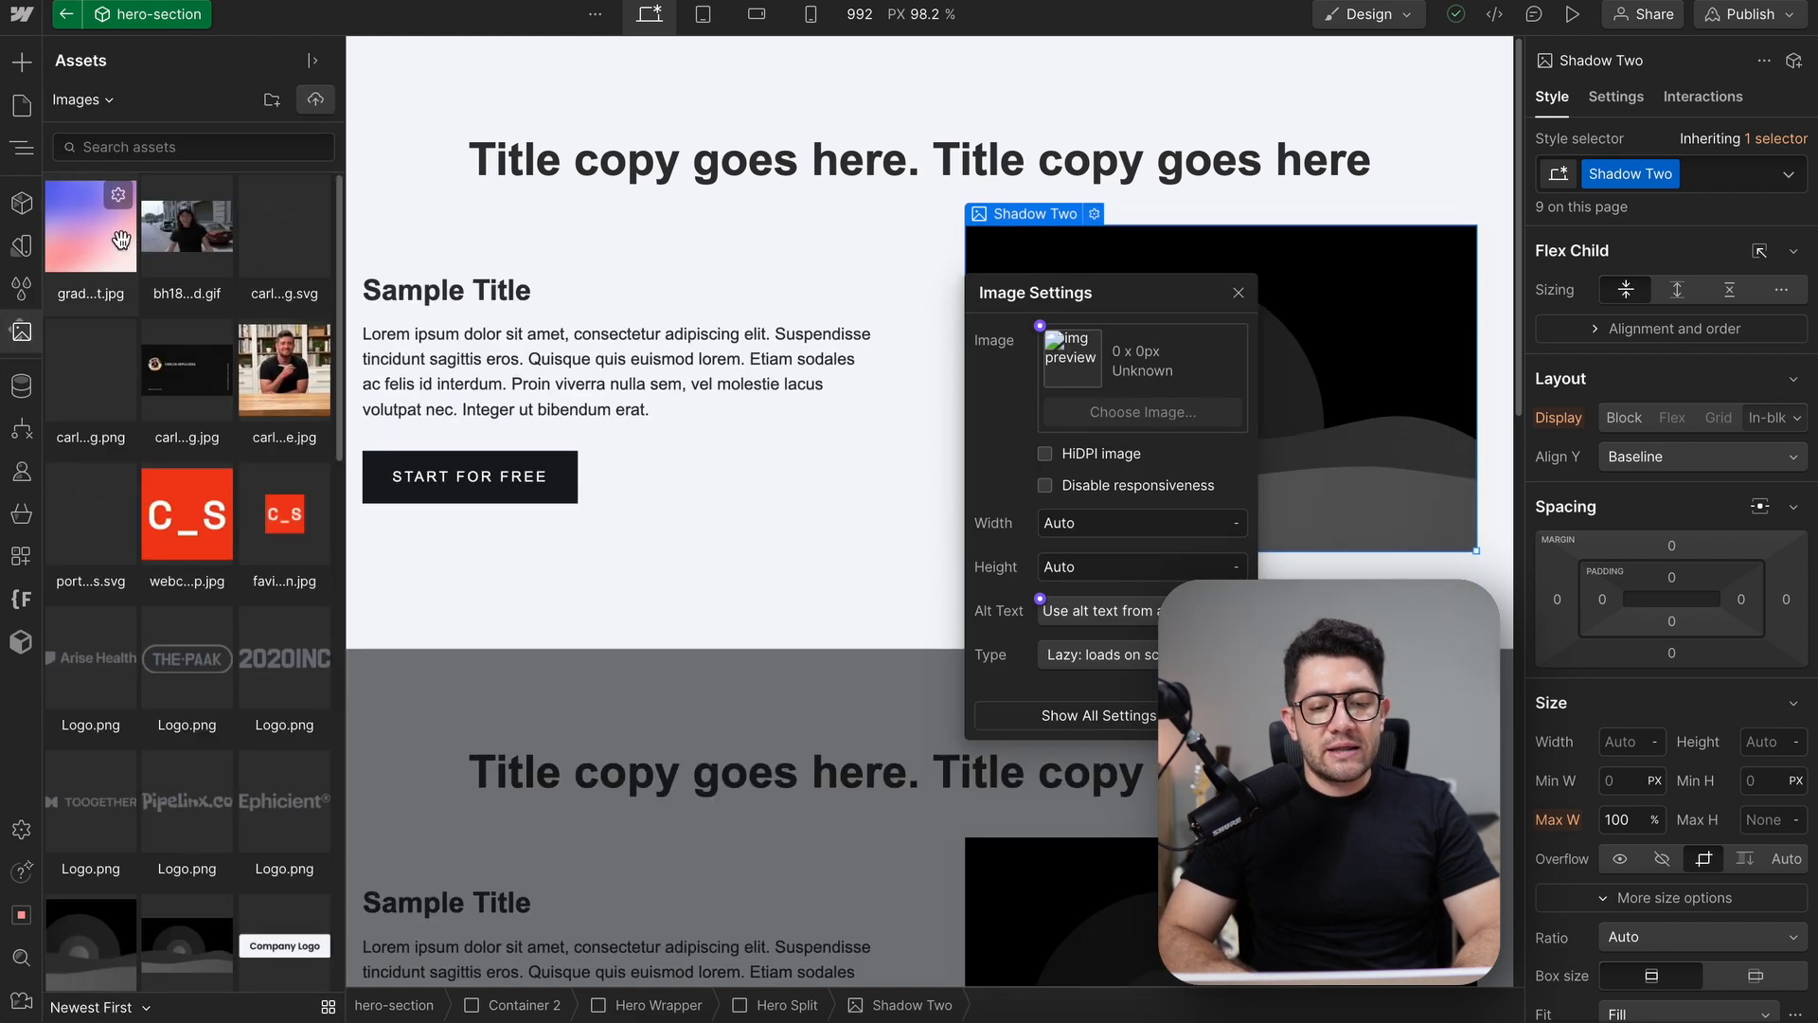
pyautogui.click(121, 240)
pyautogui.click(674, 194)
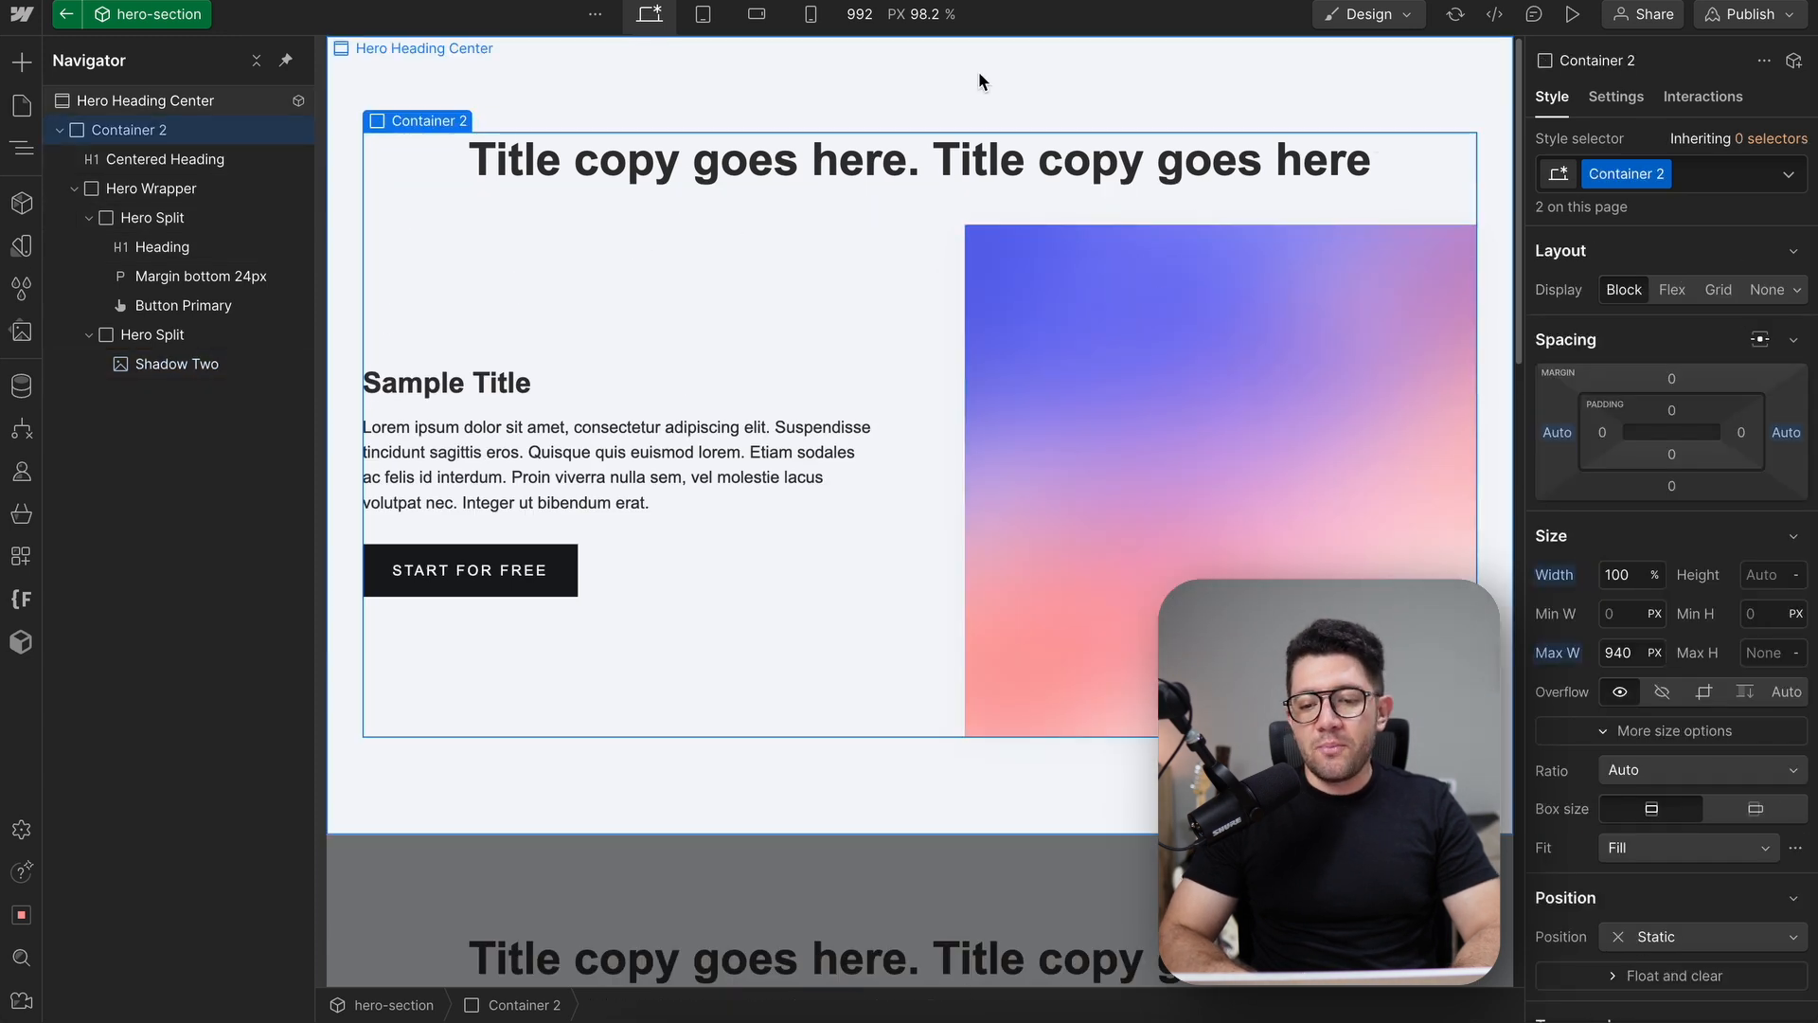
# Preview the page with the new hero image, look through its sections, and exit the preview
pyautogui.click(1574, 16)
pyautogui.scroll(-5, 1283, 300)
pyautogui.scroll(-5, 1281, 295)
pyautogui.scroll(3, 1282, 296)
pyautogui.scroll(-2, 1281, 295)
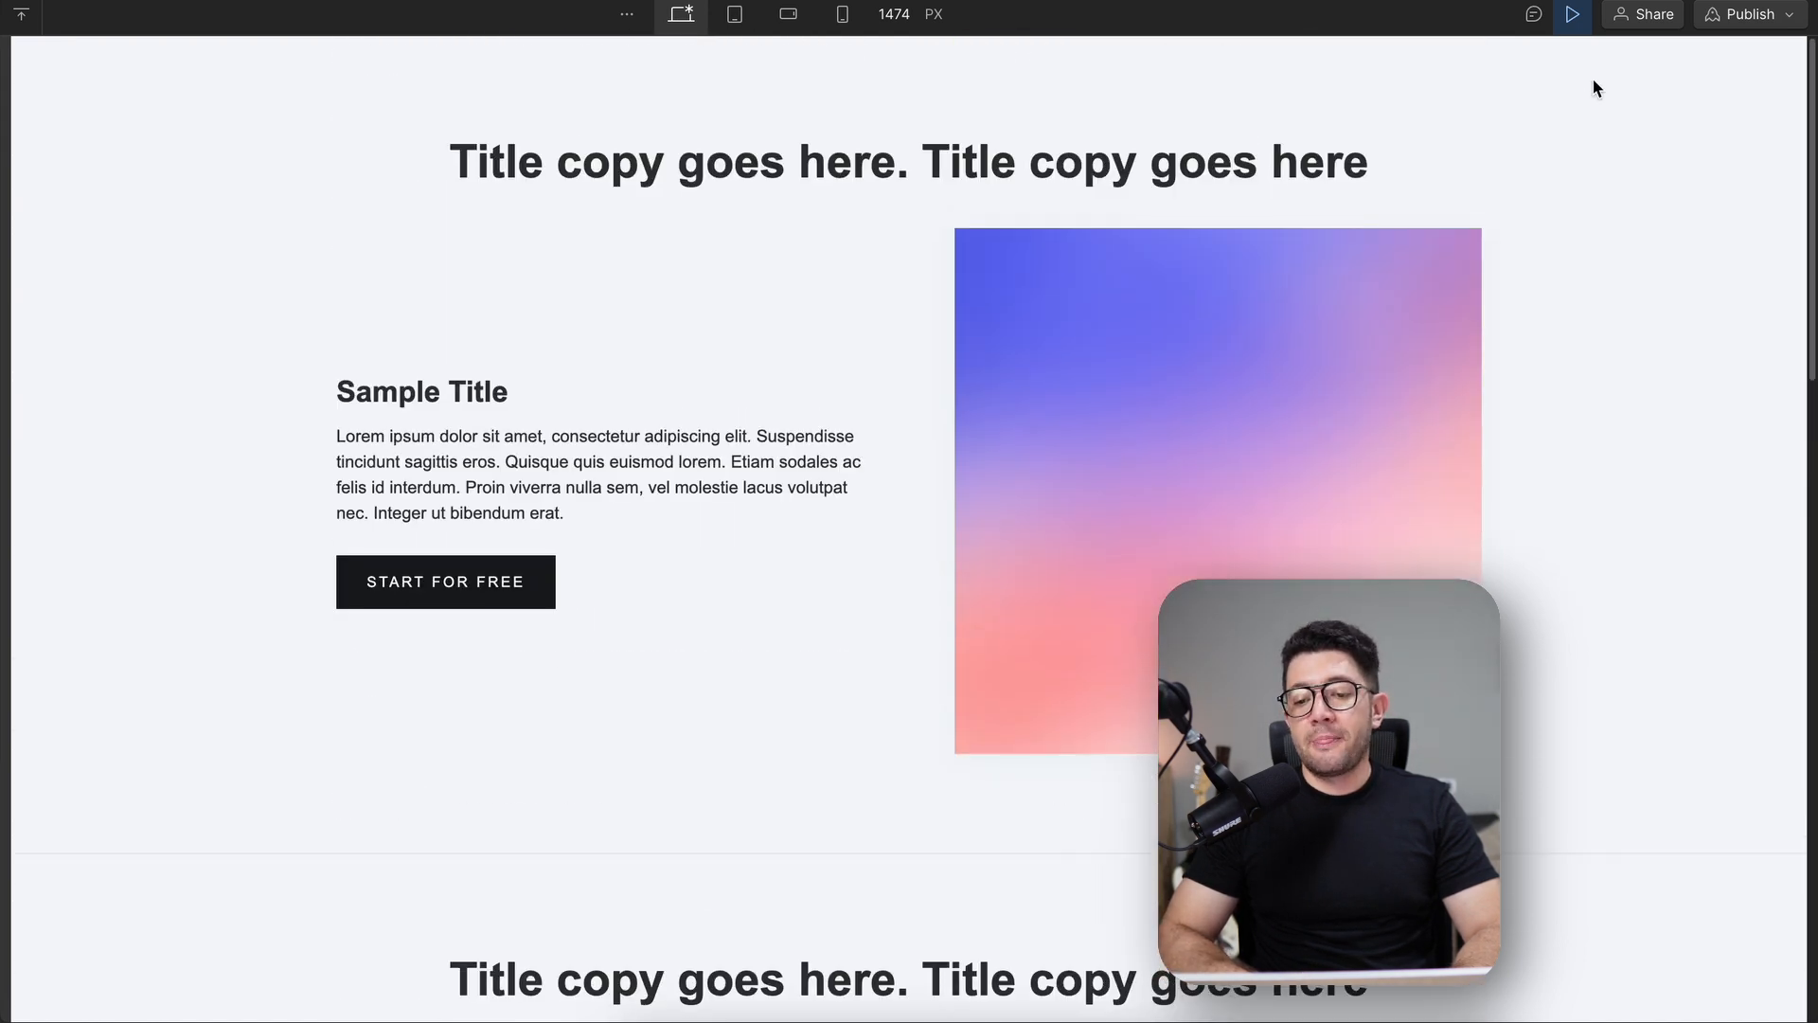
pyautogui.click(1573, 15)
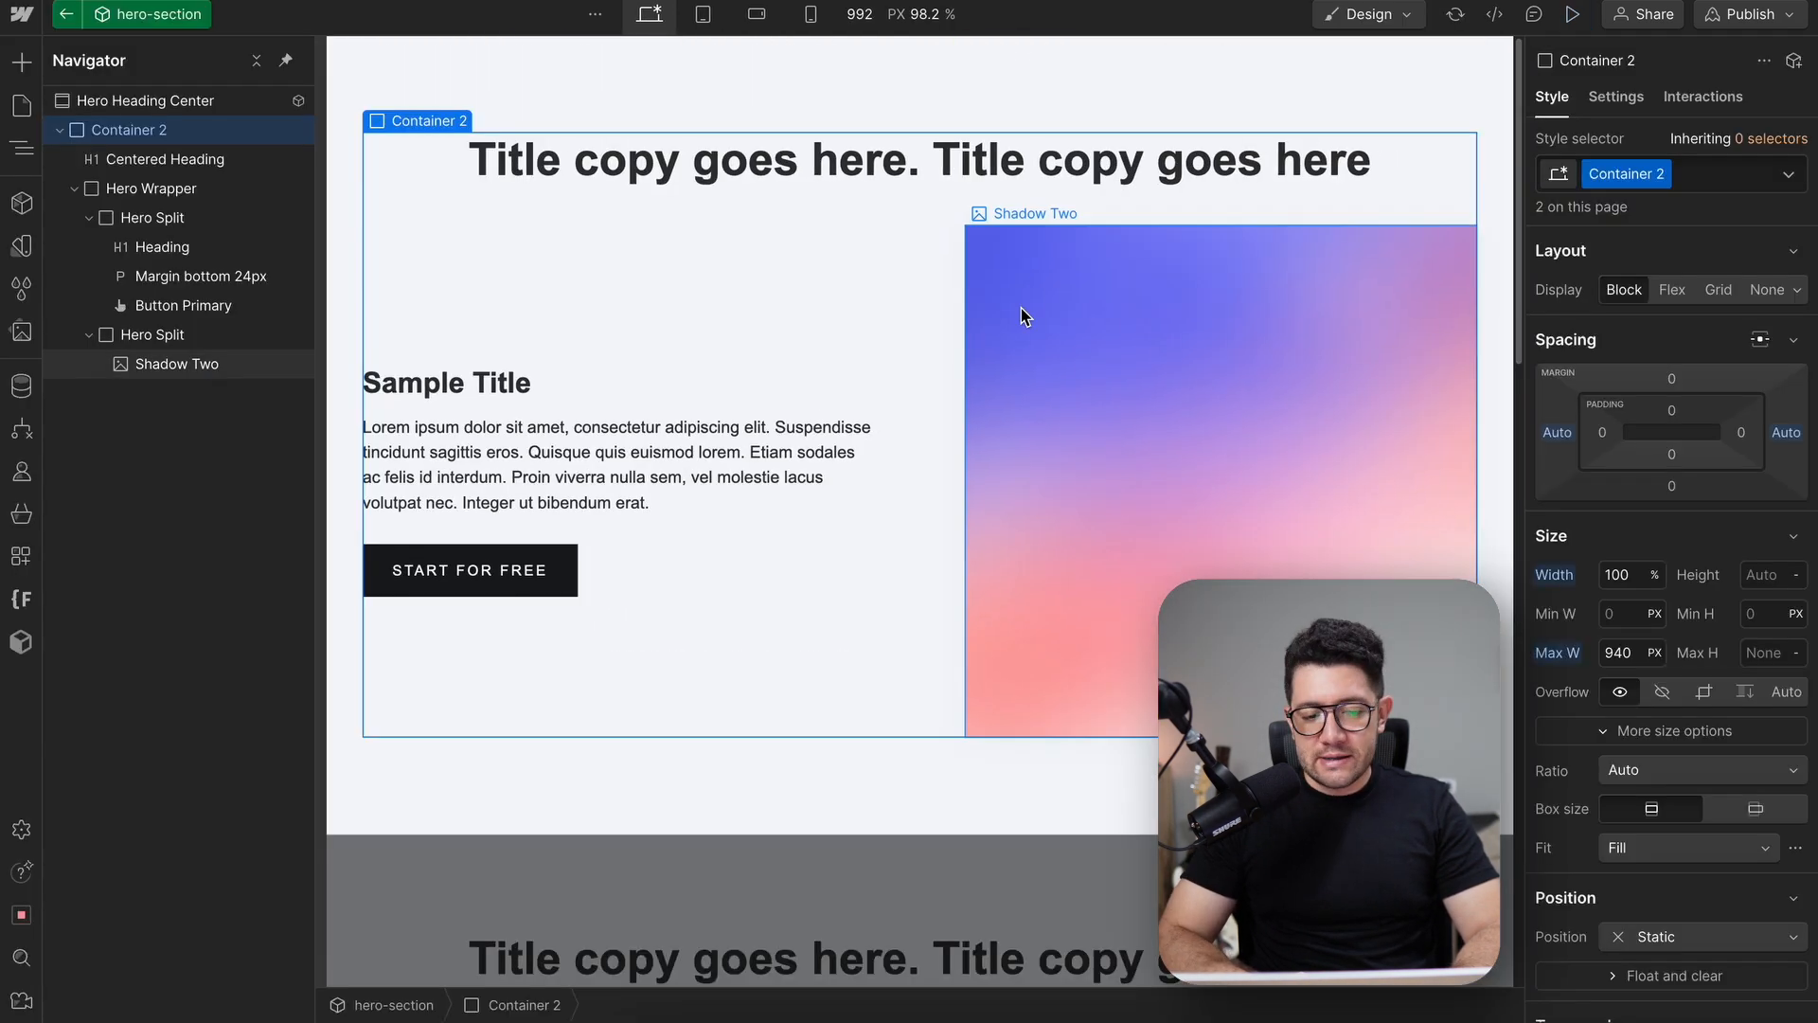
# Check the site's assets again and view its list of CMS collections
pyautogui.click(19, 333)
pyautogui.click(22, 338)
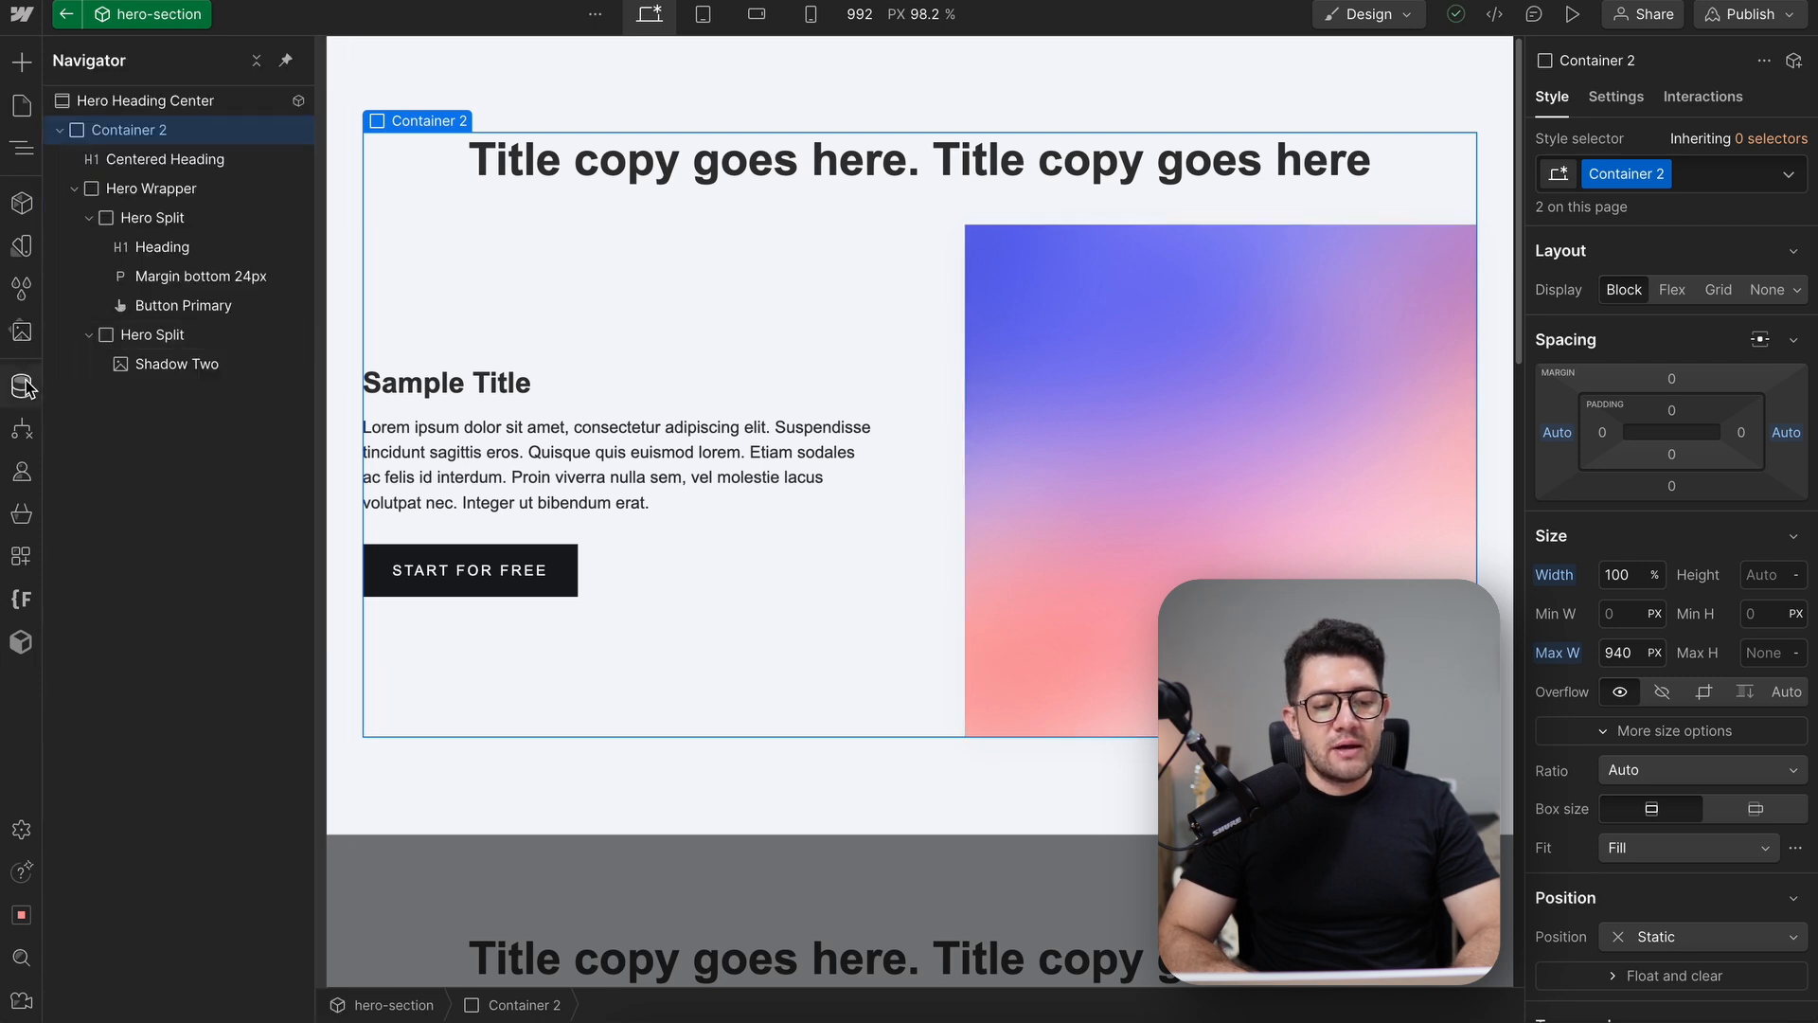
pyautogui.click(23, 386)
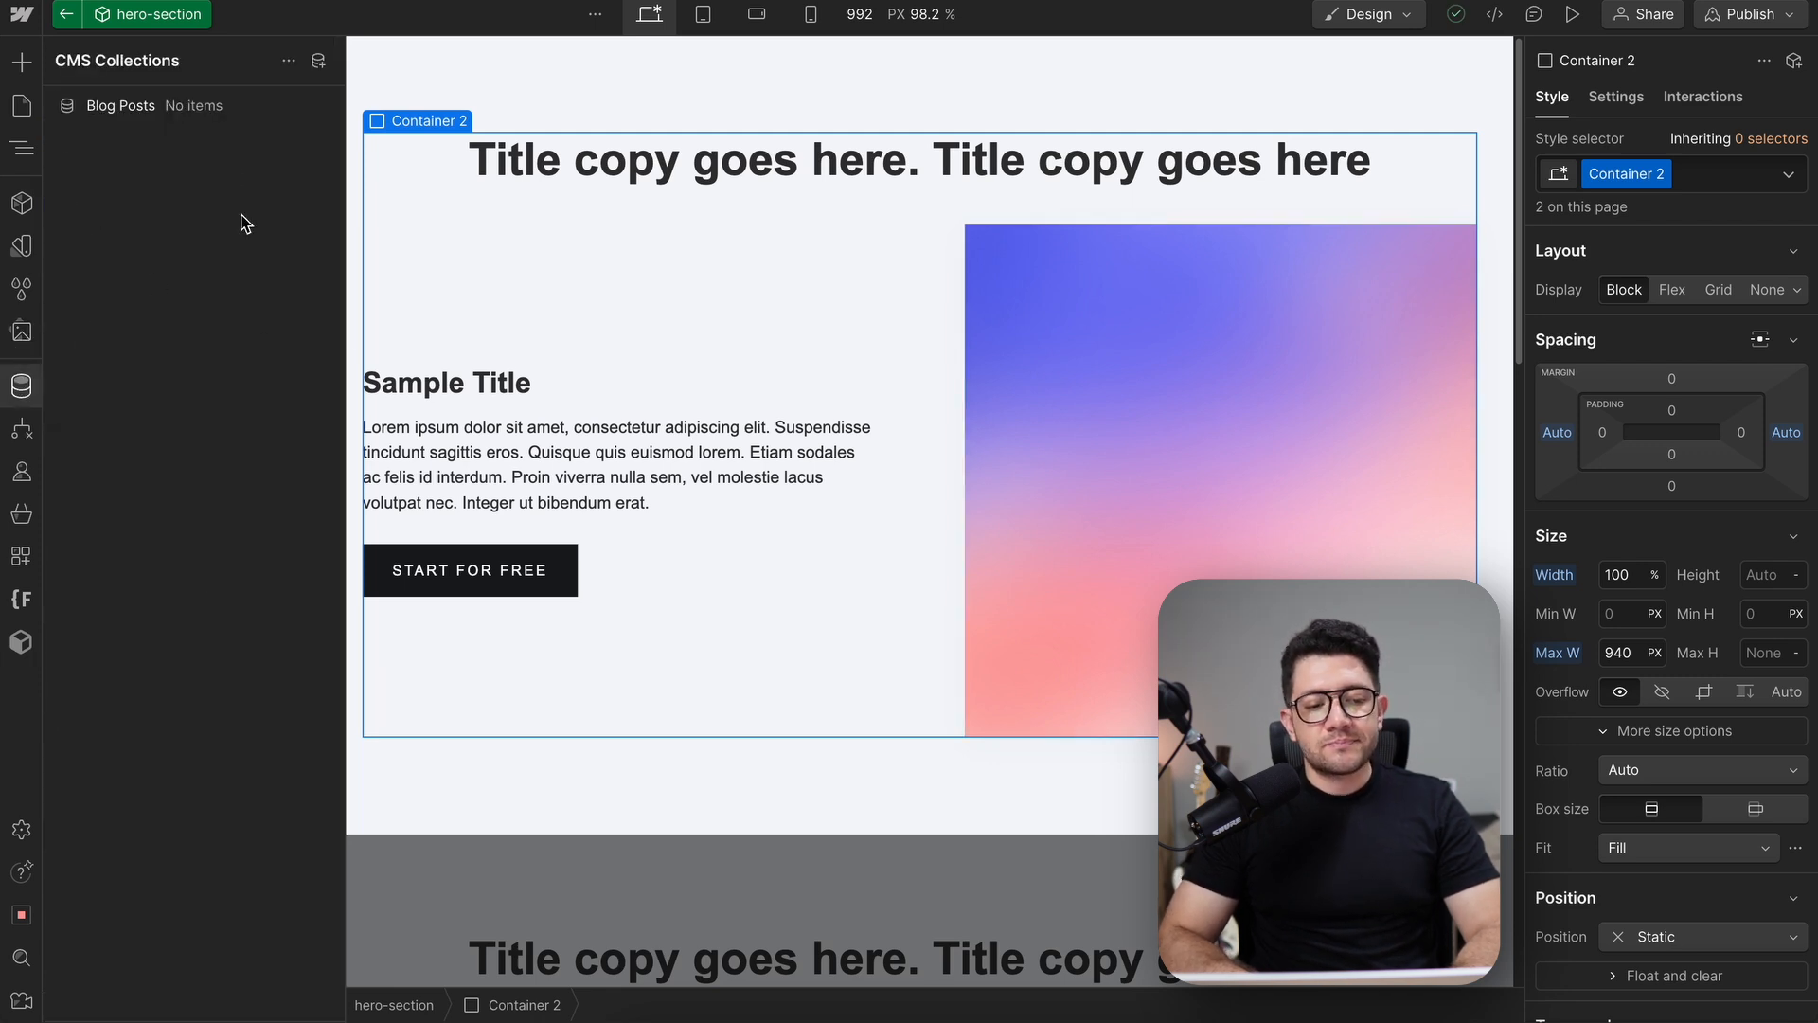
# Leave the hero-section component and review the Blog Posts collection's settings and fields, closing them without changes
pyautogui.click(67, 13)
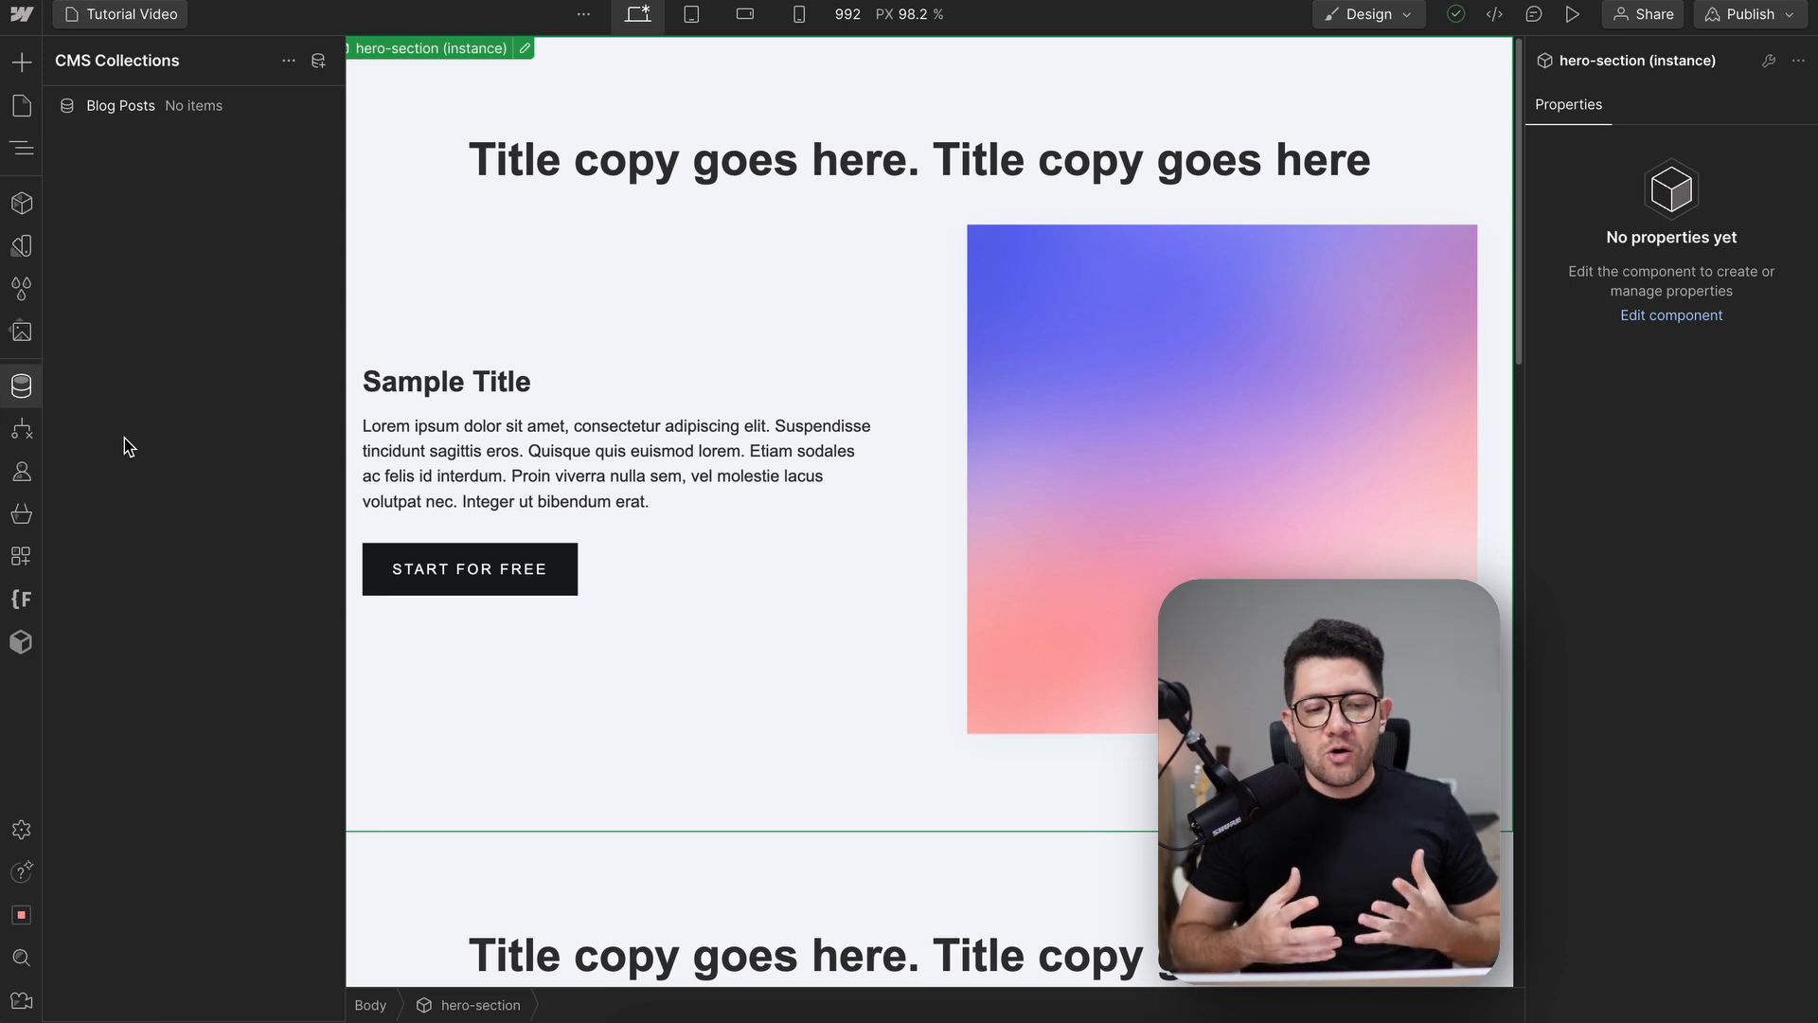
pyautogui.click(196, 113)
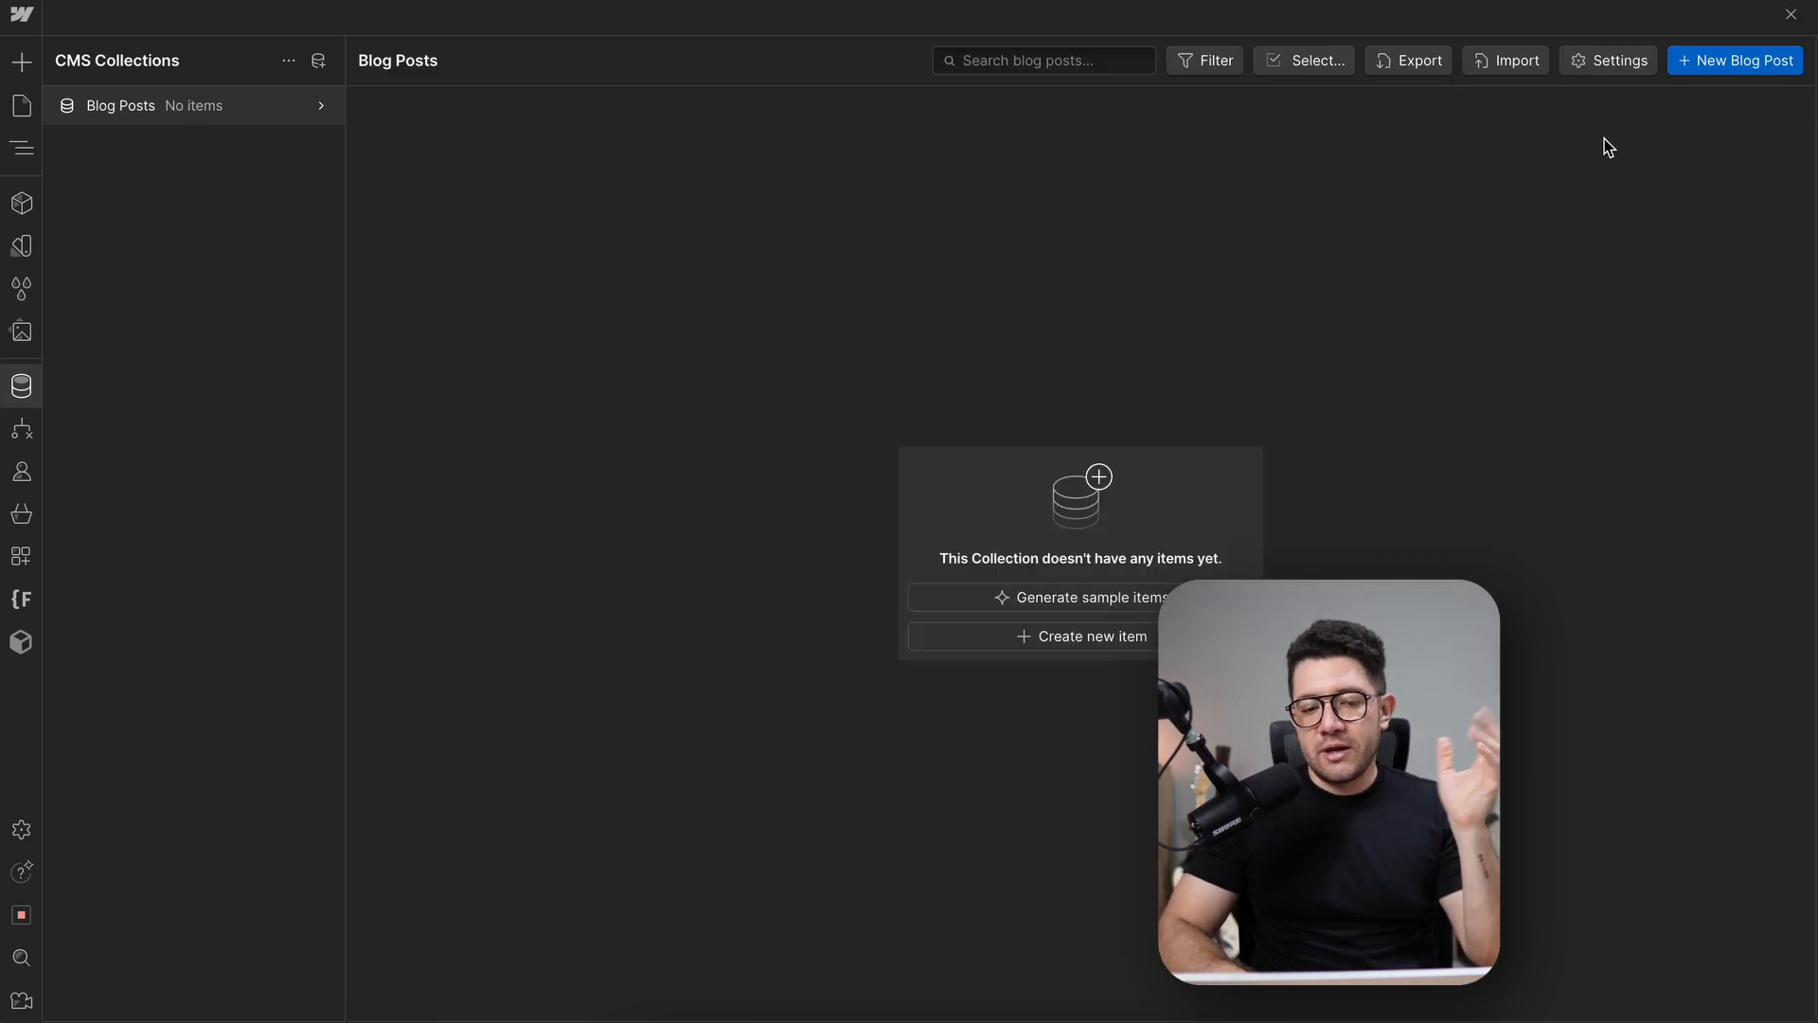
pyautogui.moveTo(220, 106)
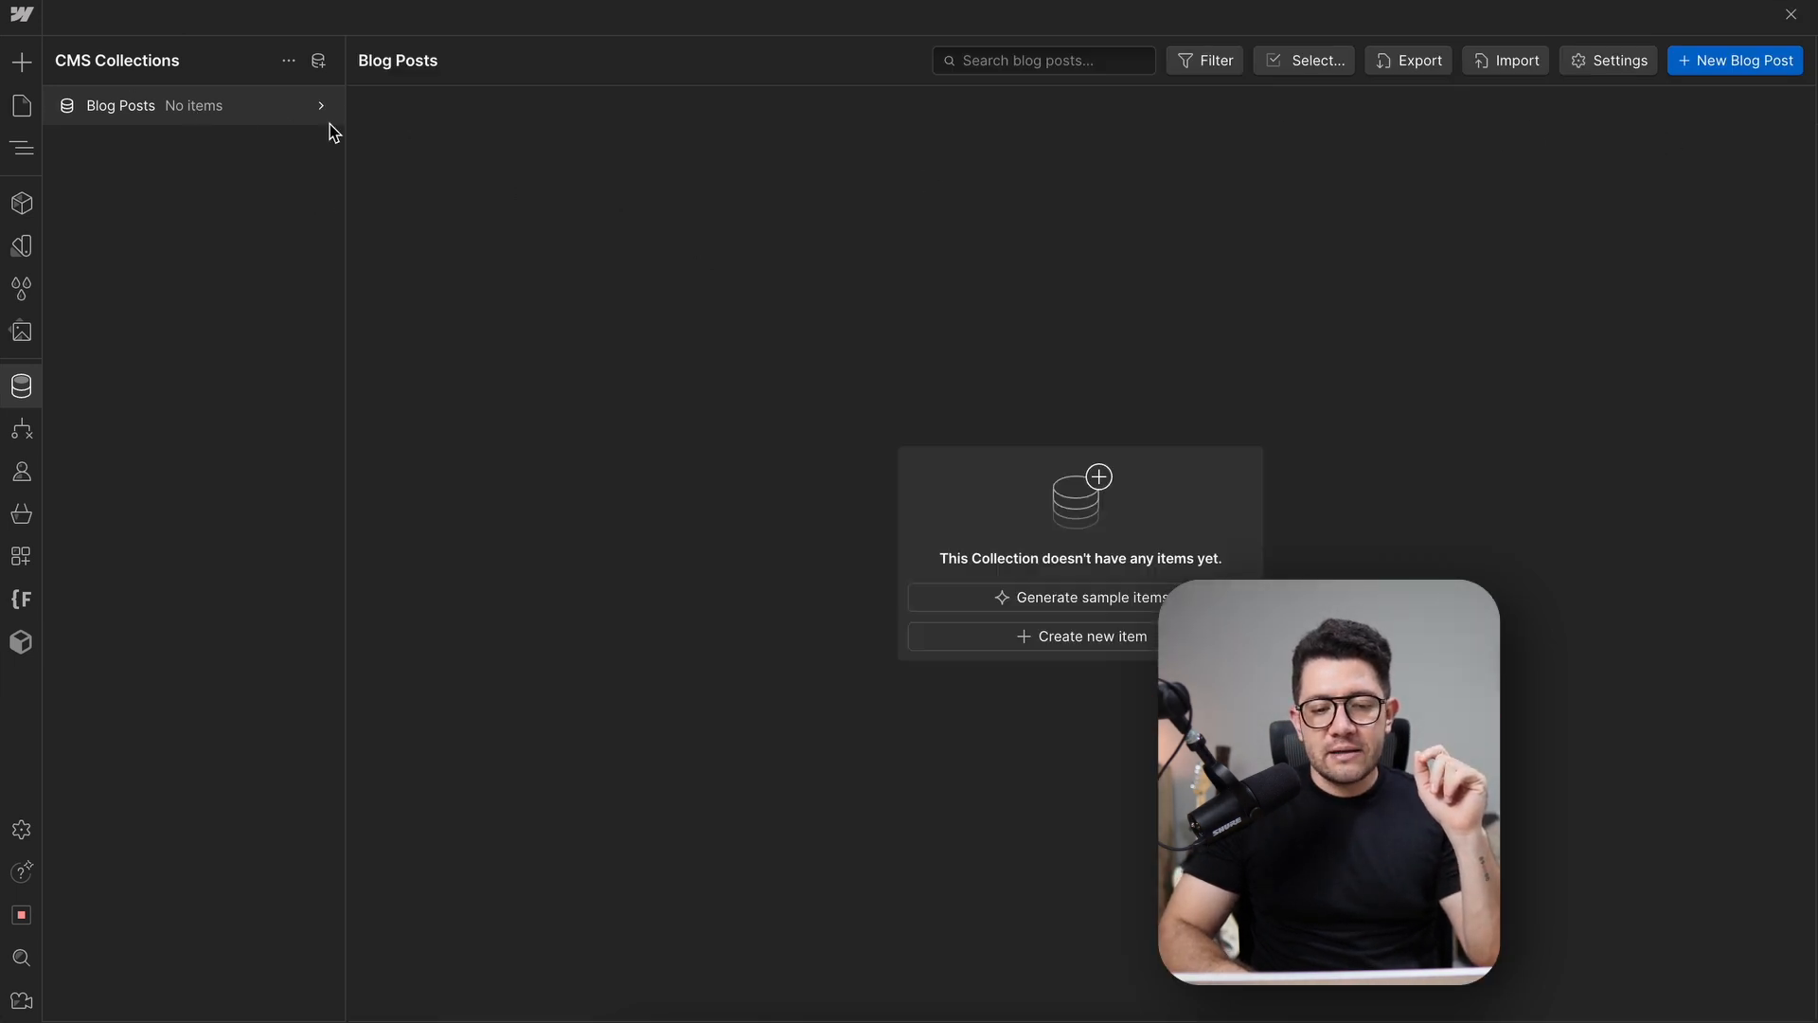
pyautogui.click(320, 106)
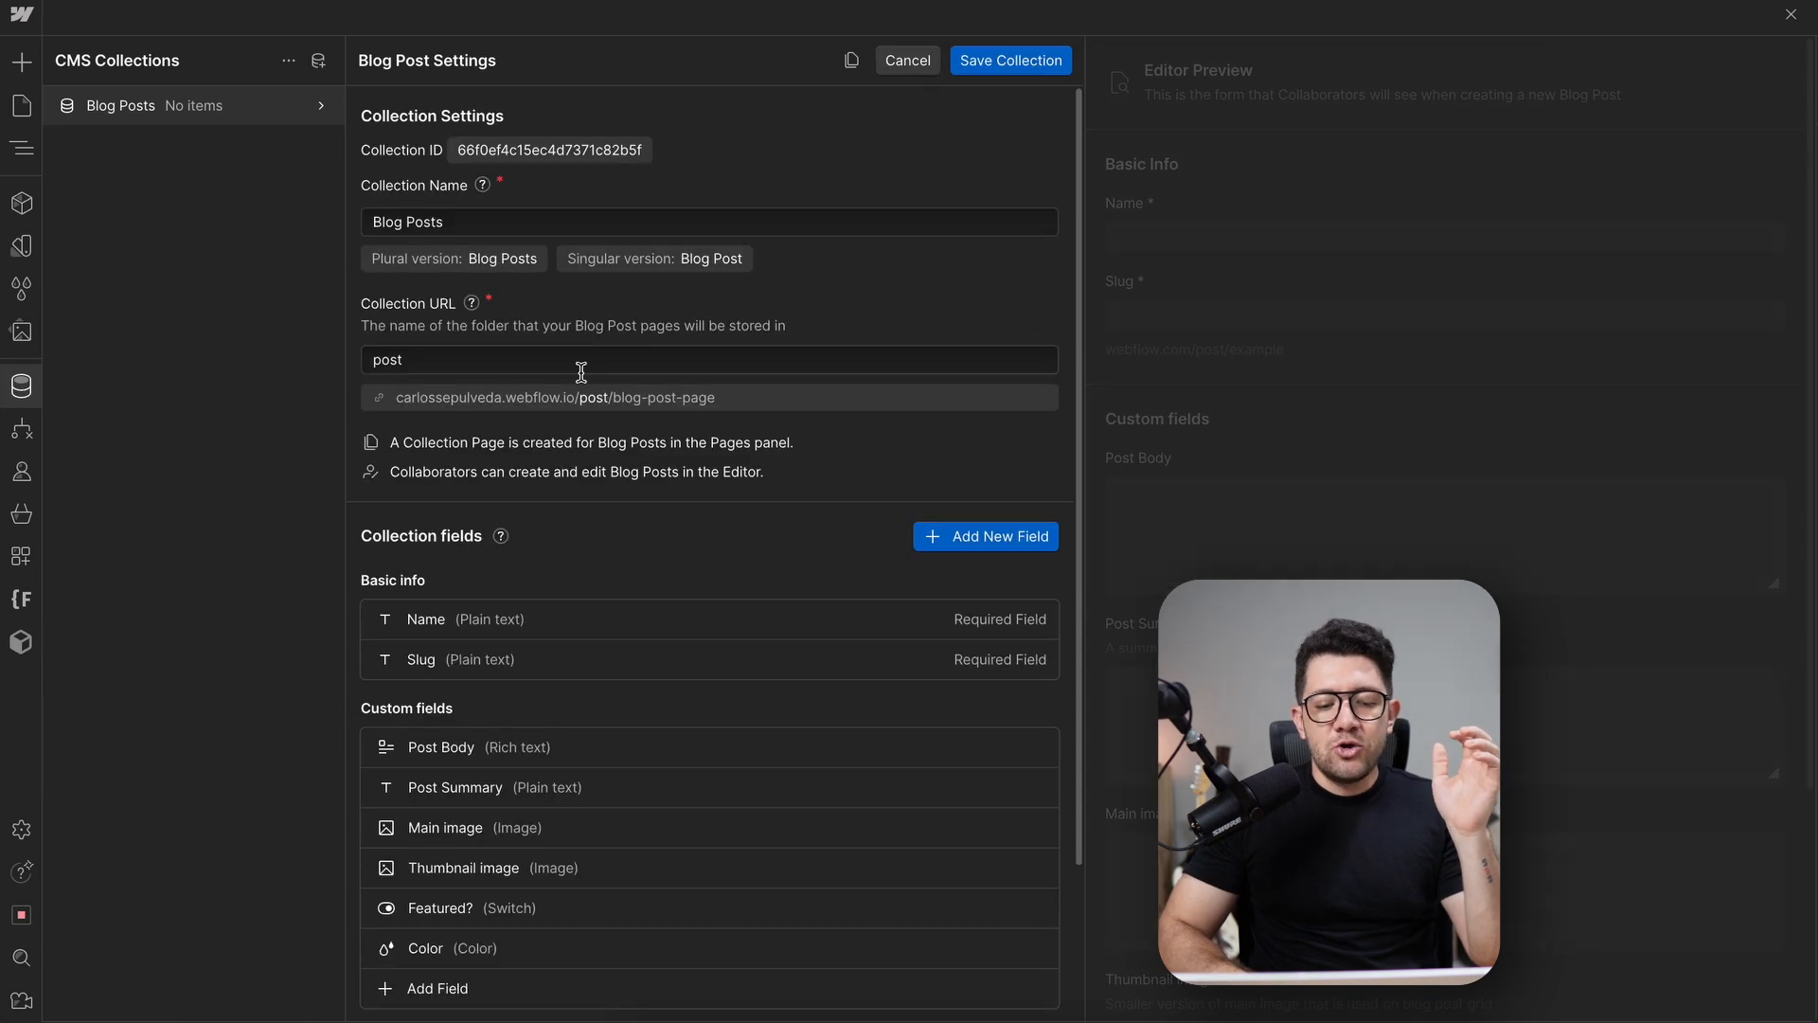
pyautogui.scroll(-2, 584, 378)
pyautogui.moveTo(460, 445)
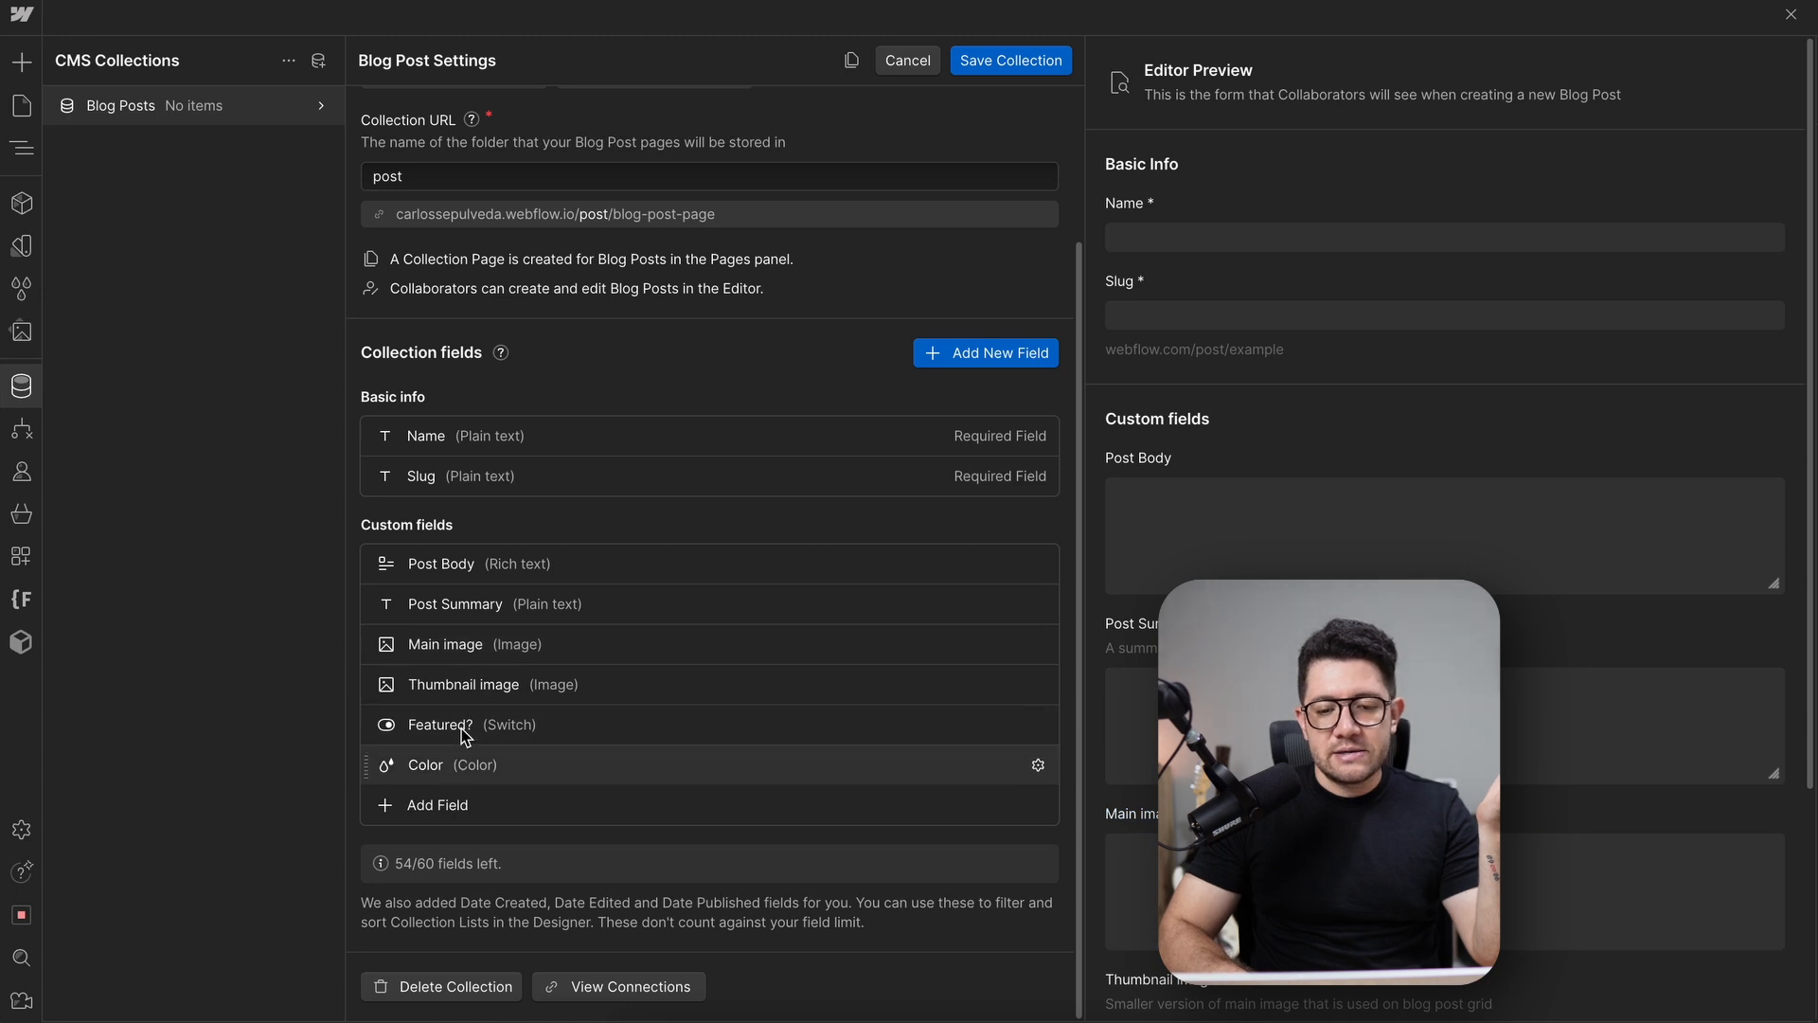
pyautogui.click(1790, 15)
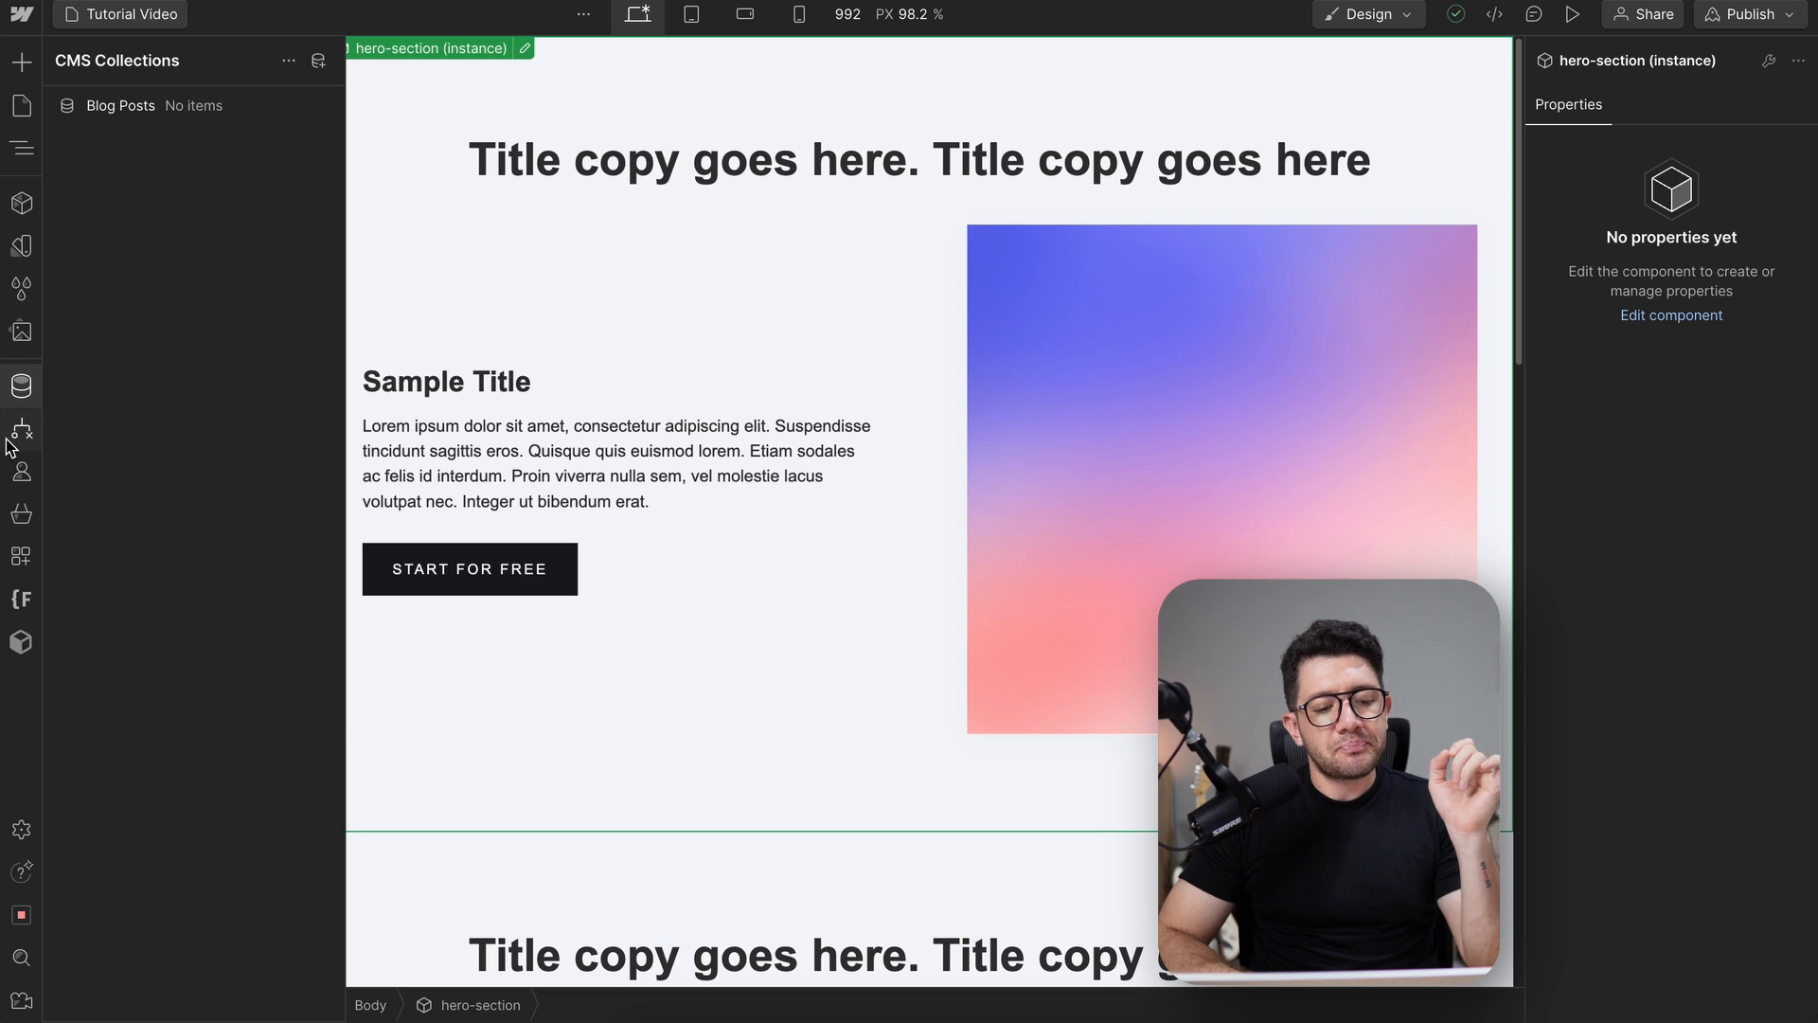
# Dismiss the Users introduction without enabling it, and browse the connected and marketplace apps
pyautogui.click(36, 488)
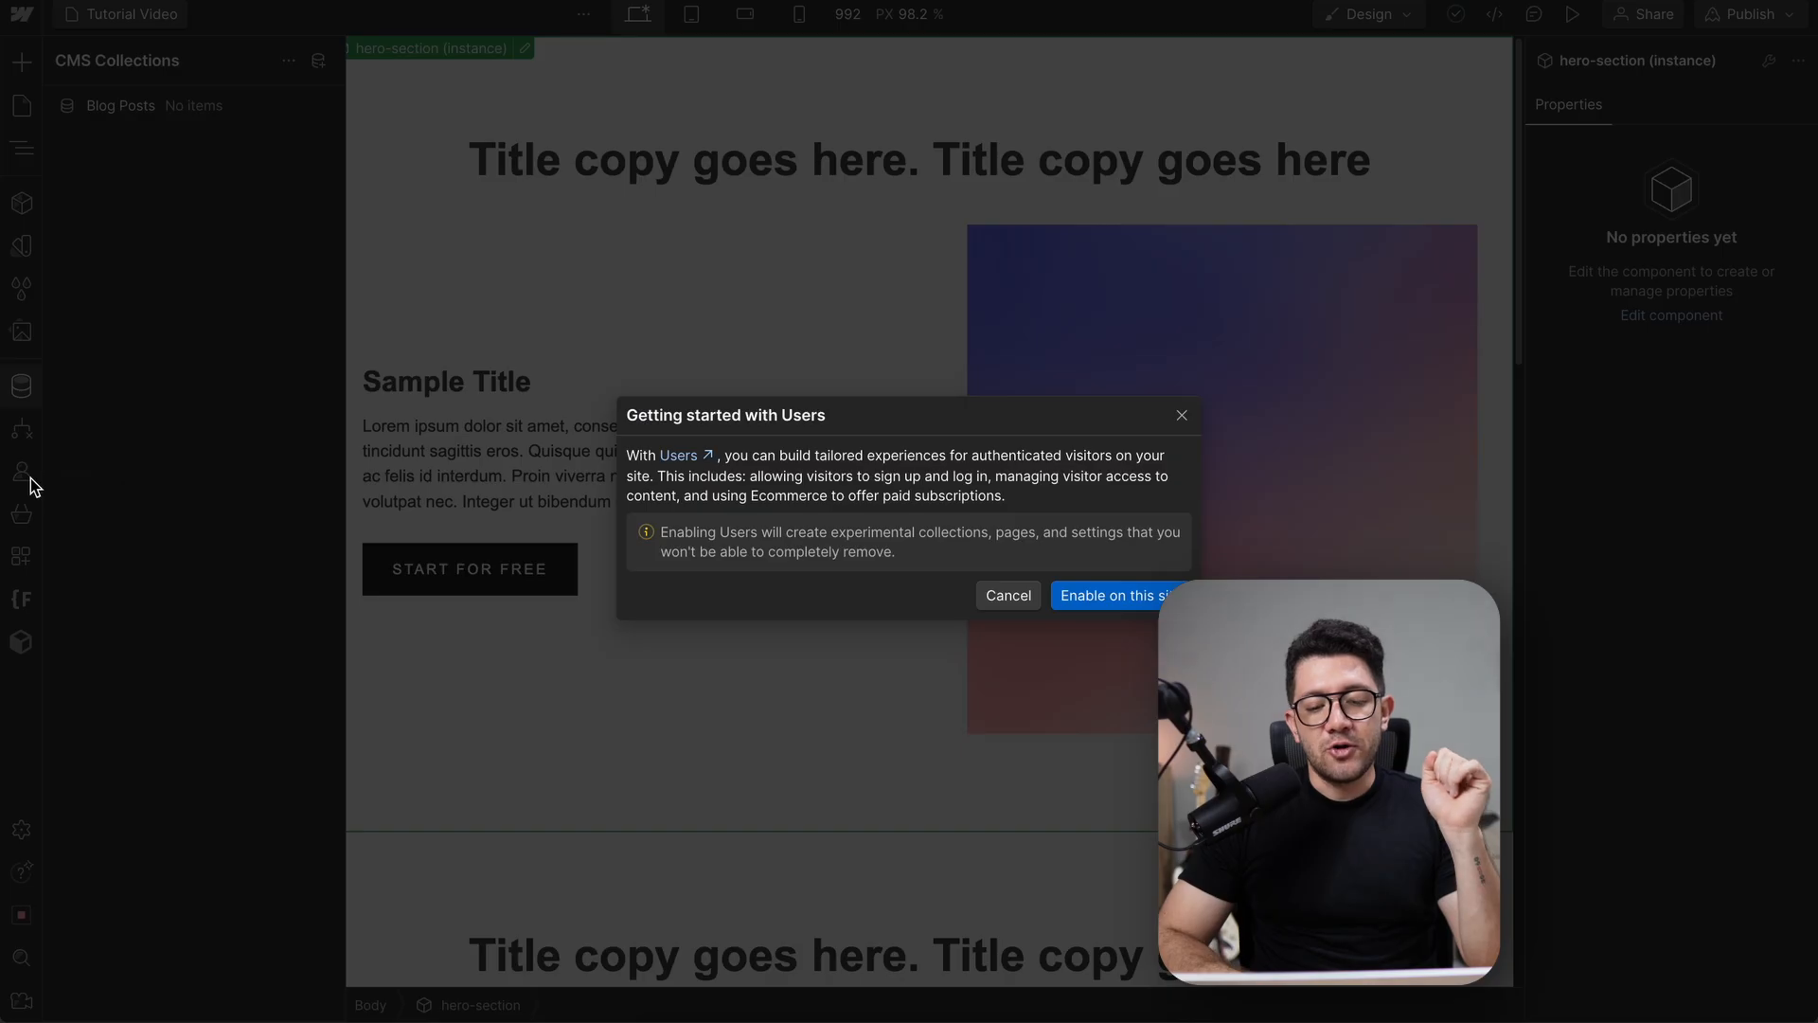
pyautogui.click(1182, 415)
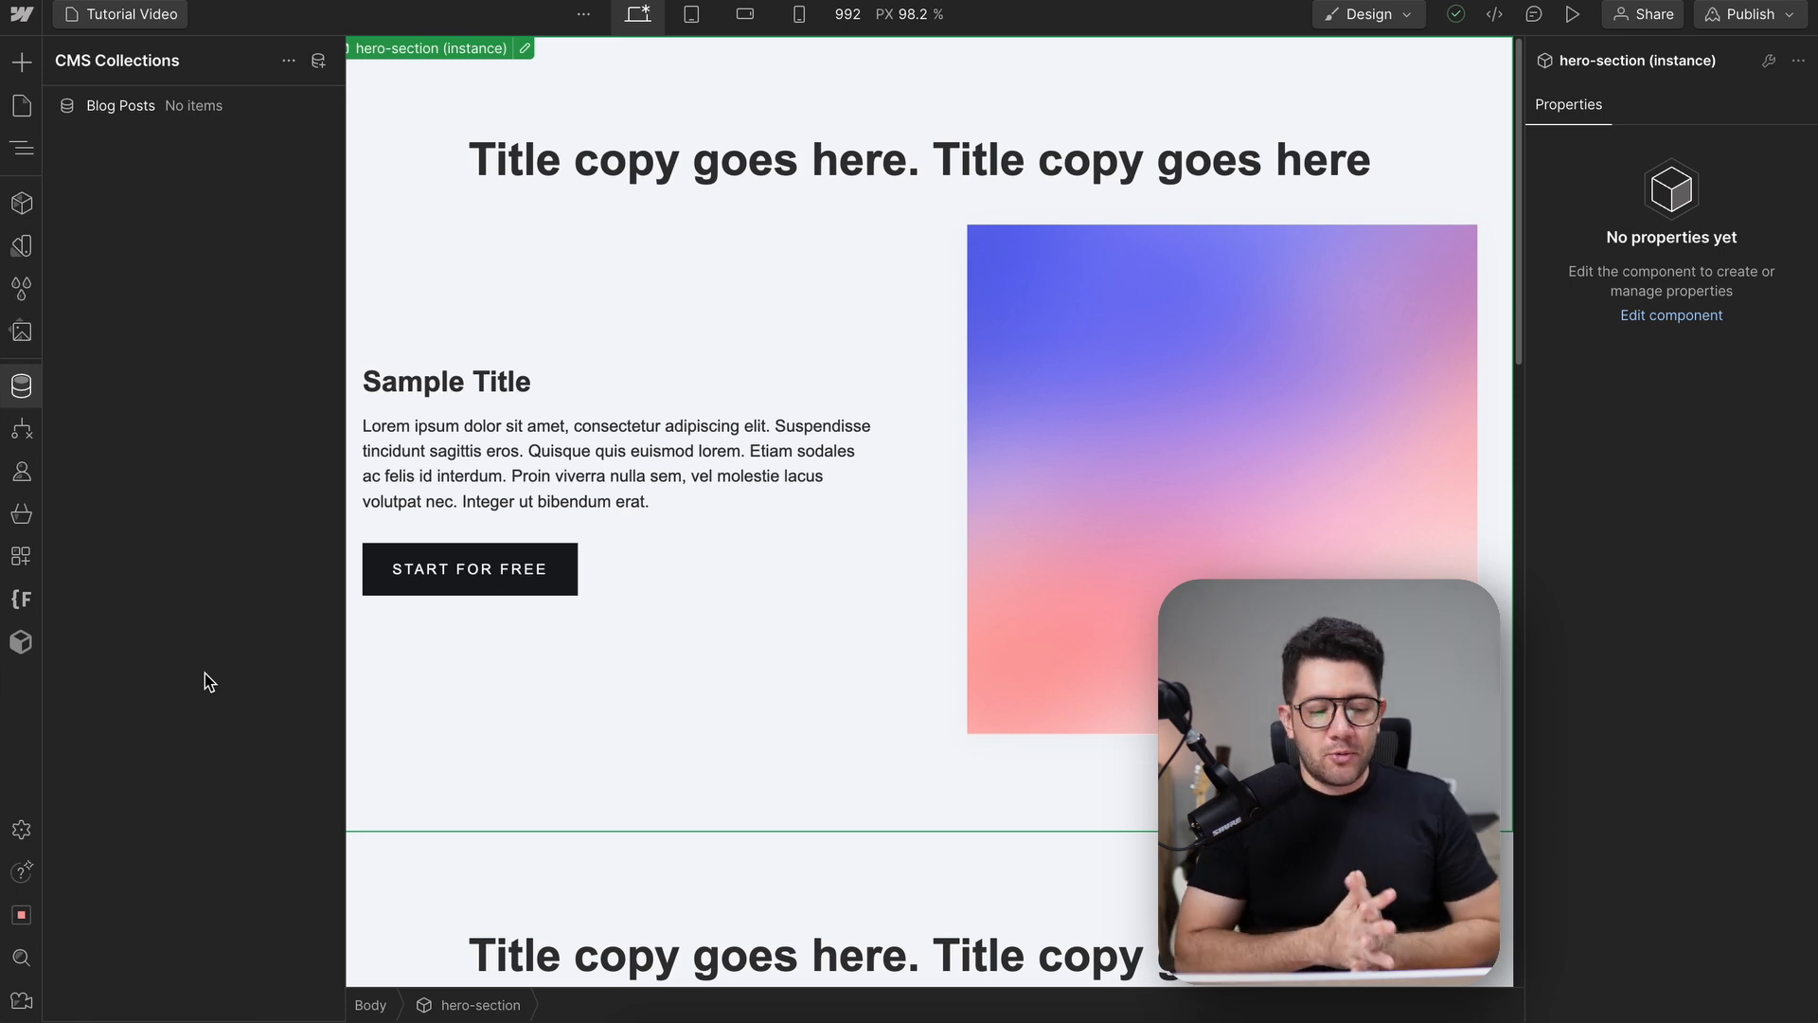
pyautogui.click(30, 554)
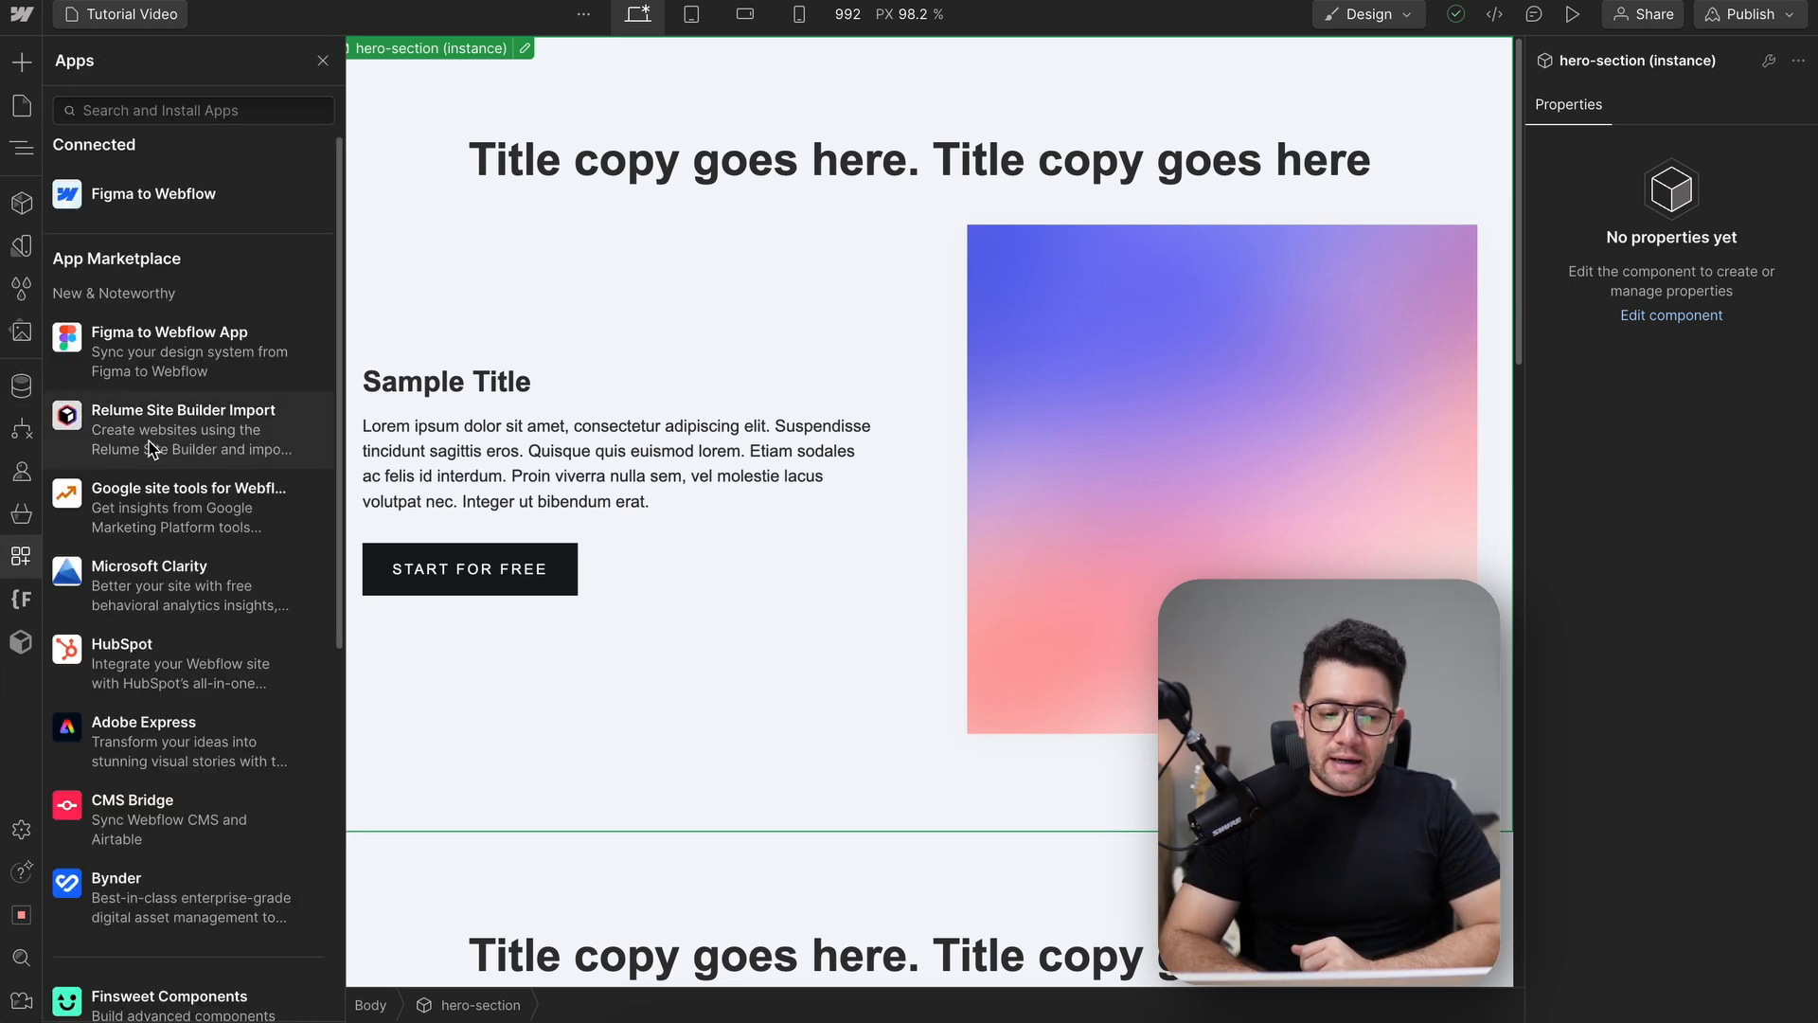
pyautogui.scroll(-4, 161, 445)
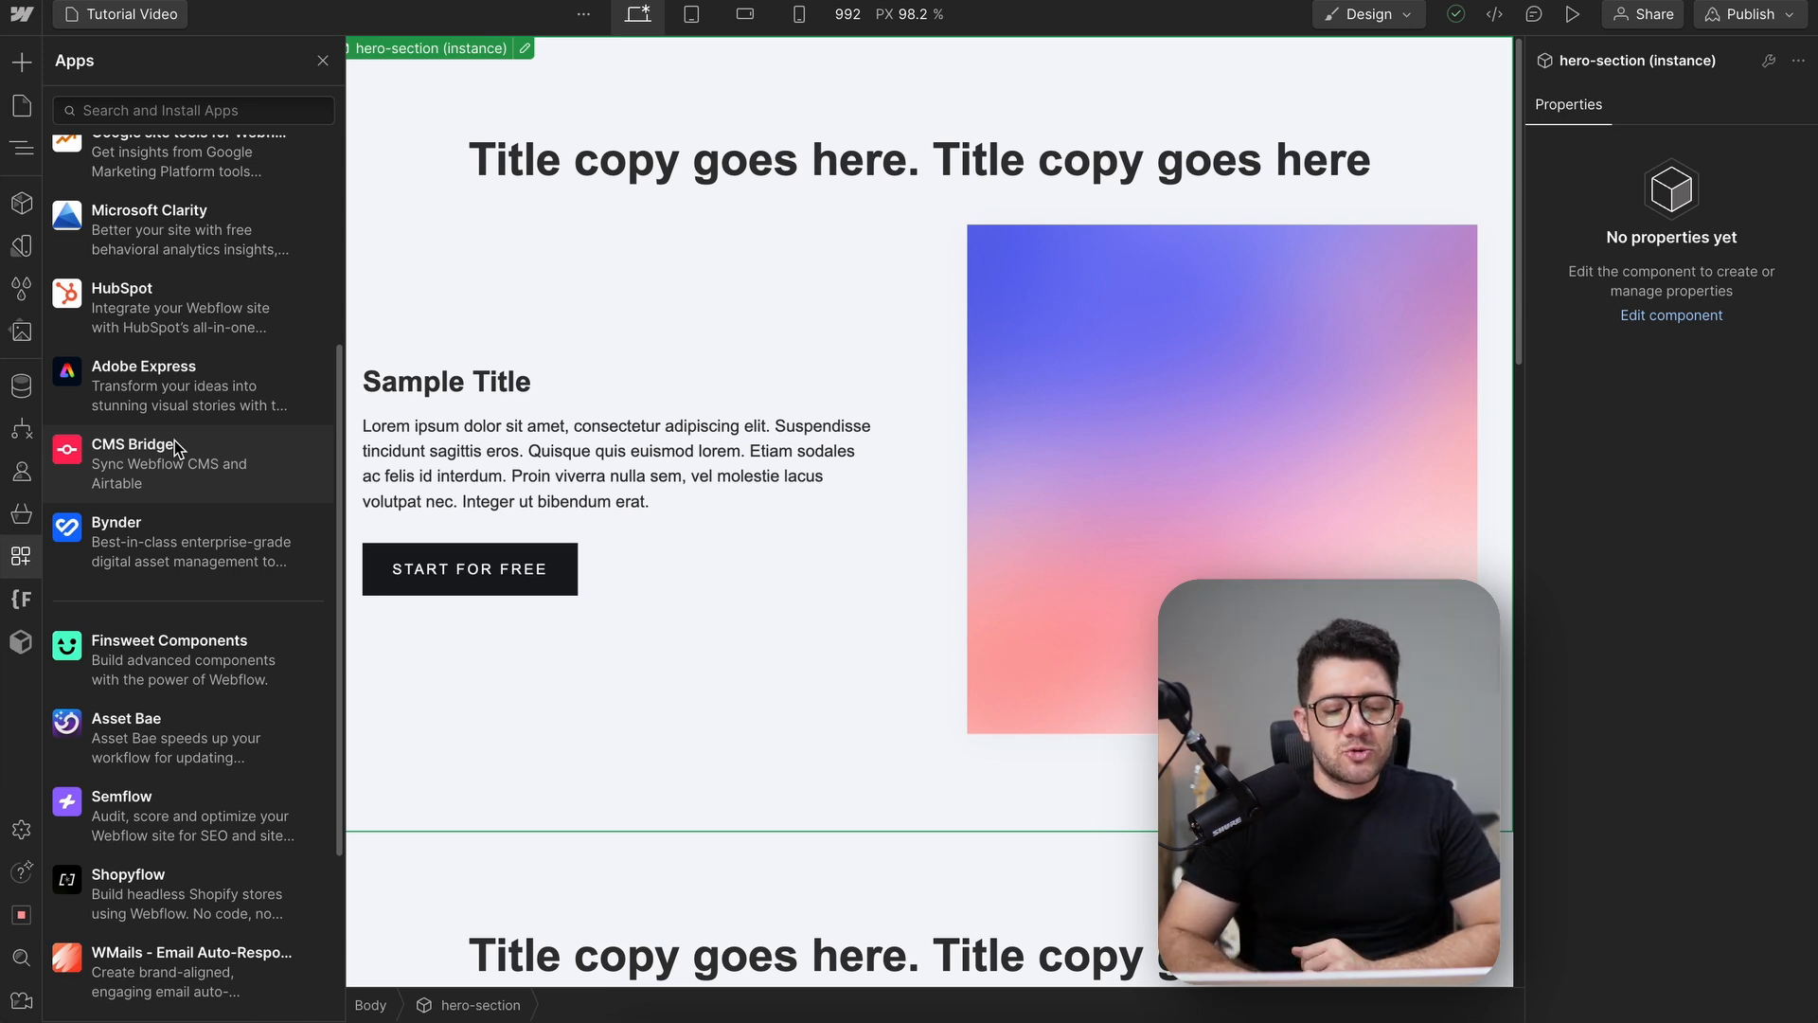
pyautogui.scroll(-3, 174, 440)
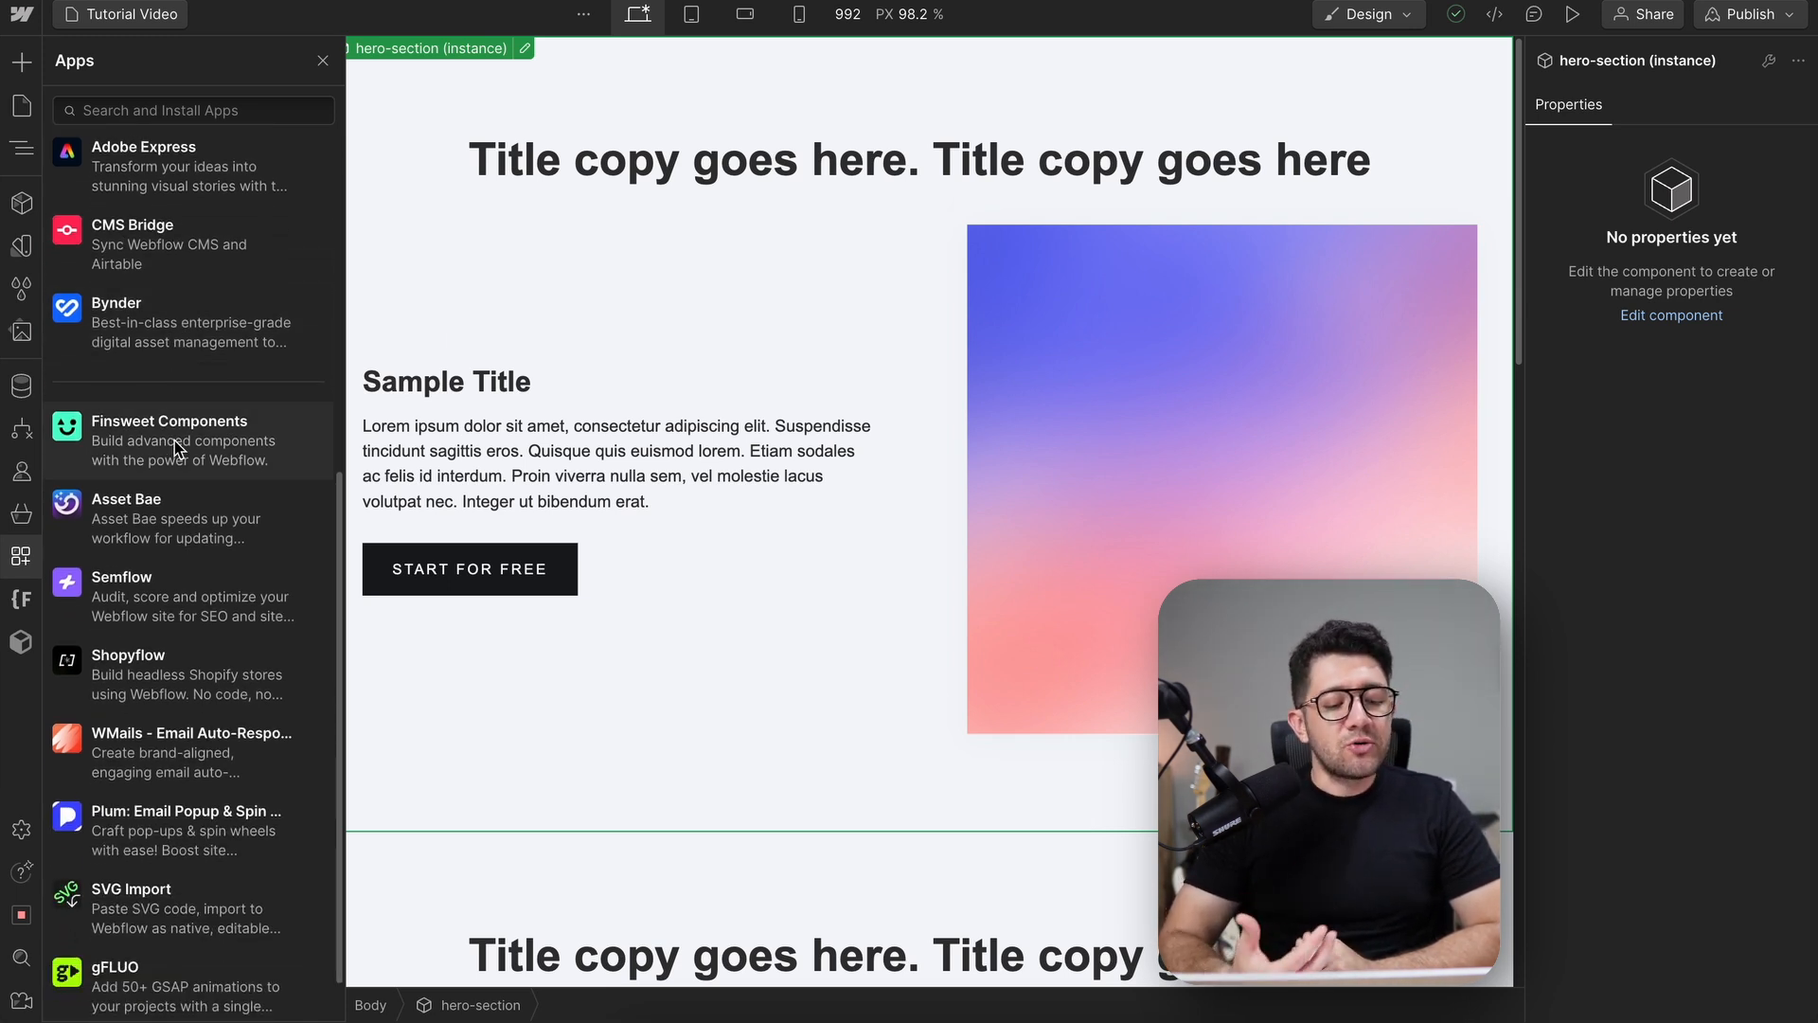
pyautogui.scroll(-1, 174, 441)
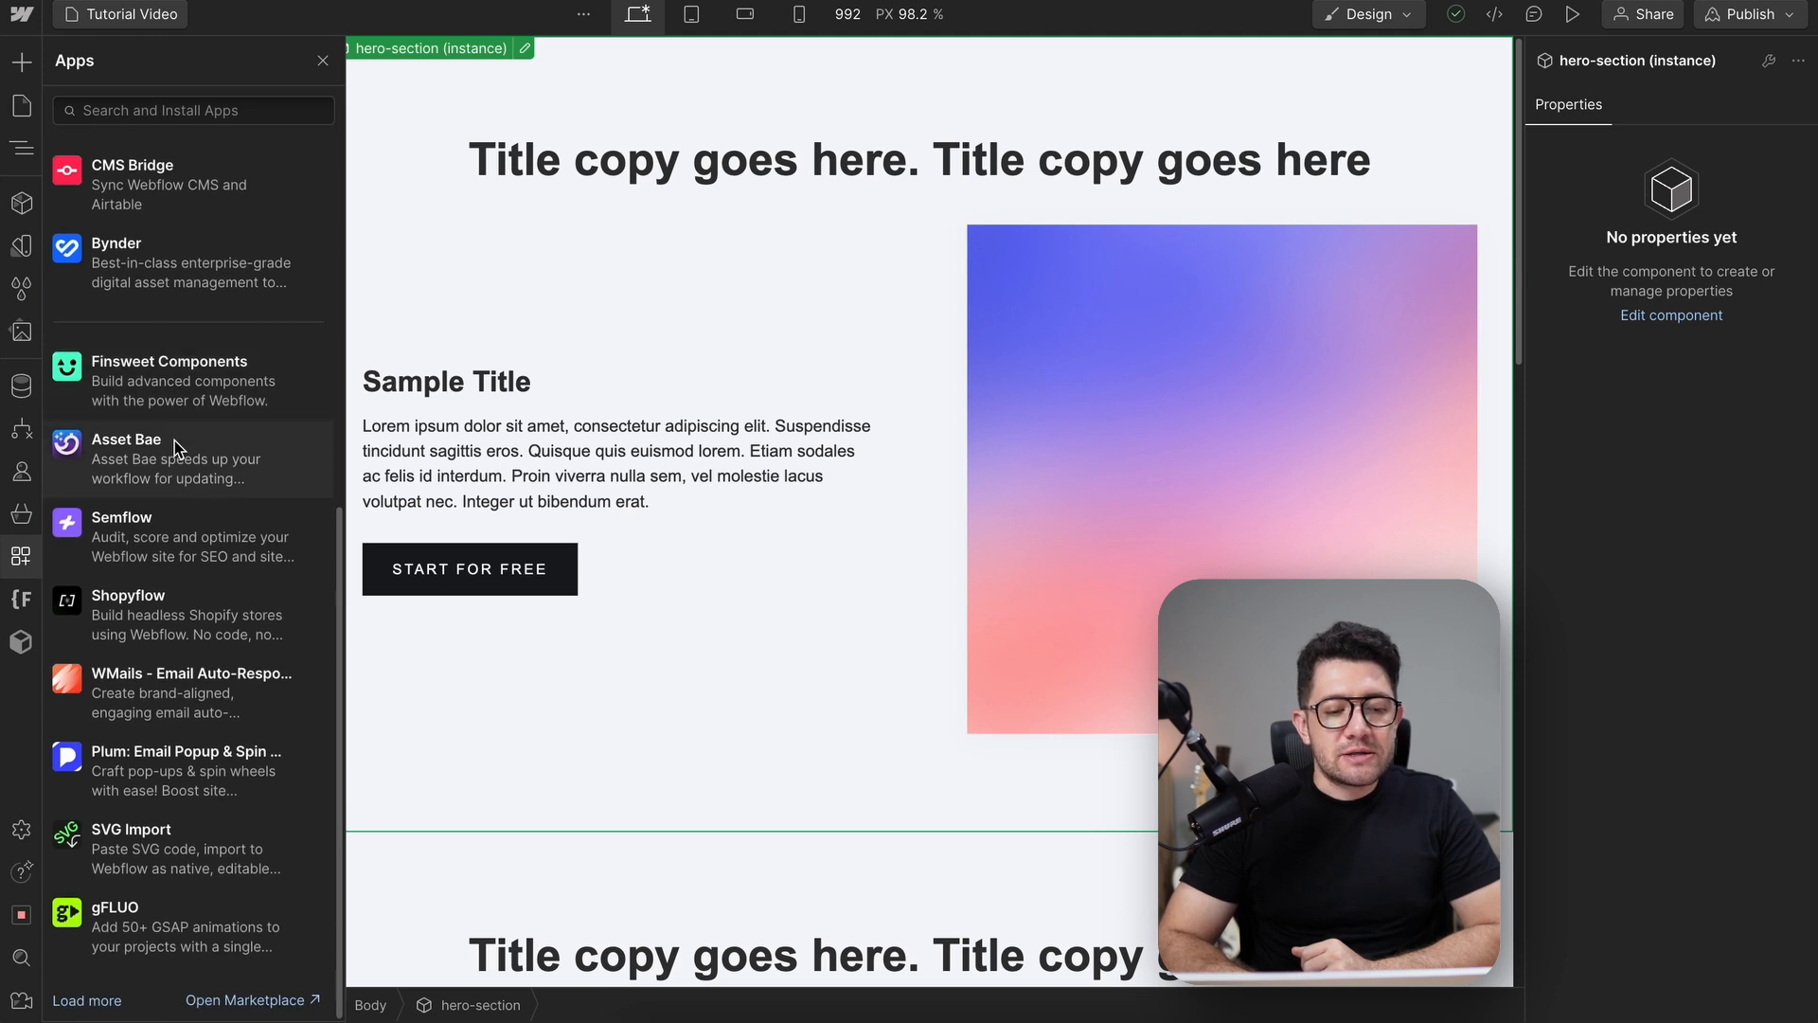
pyautogui.scroll(8, 174, 441)
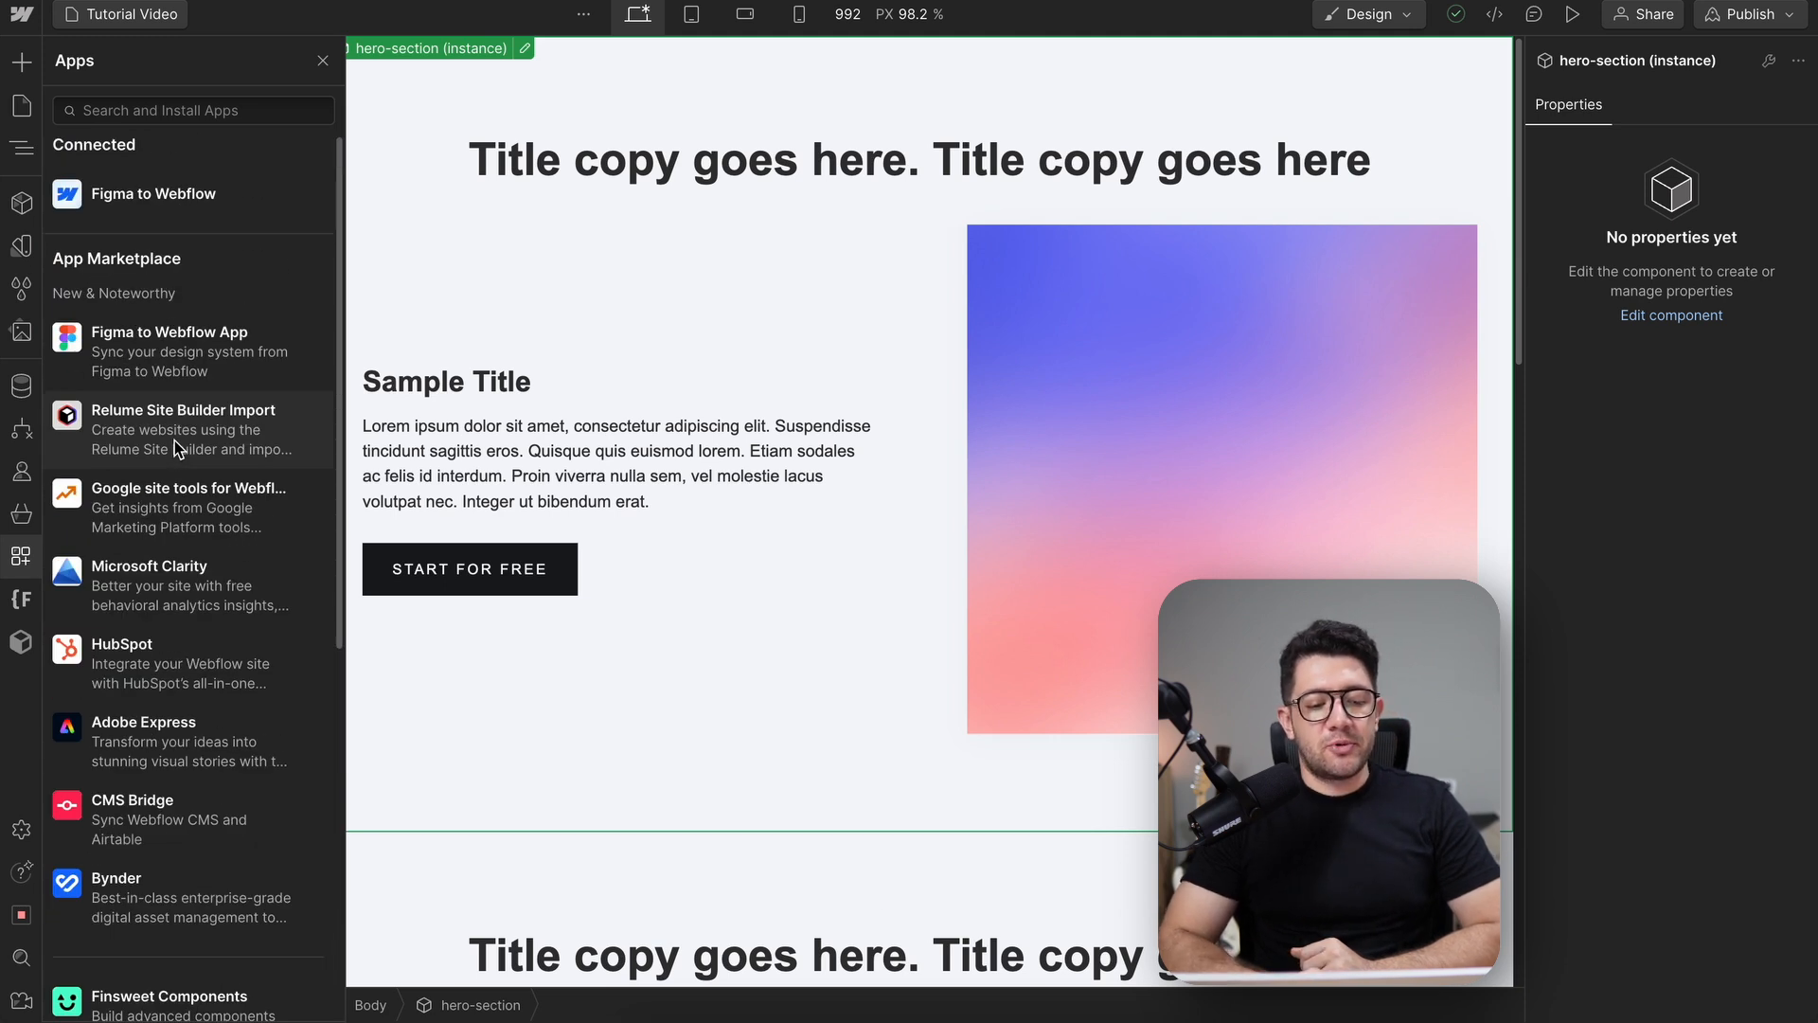
pyautogui.scroll(-1, 175, 441)
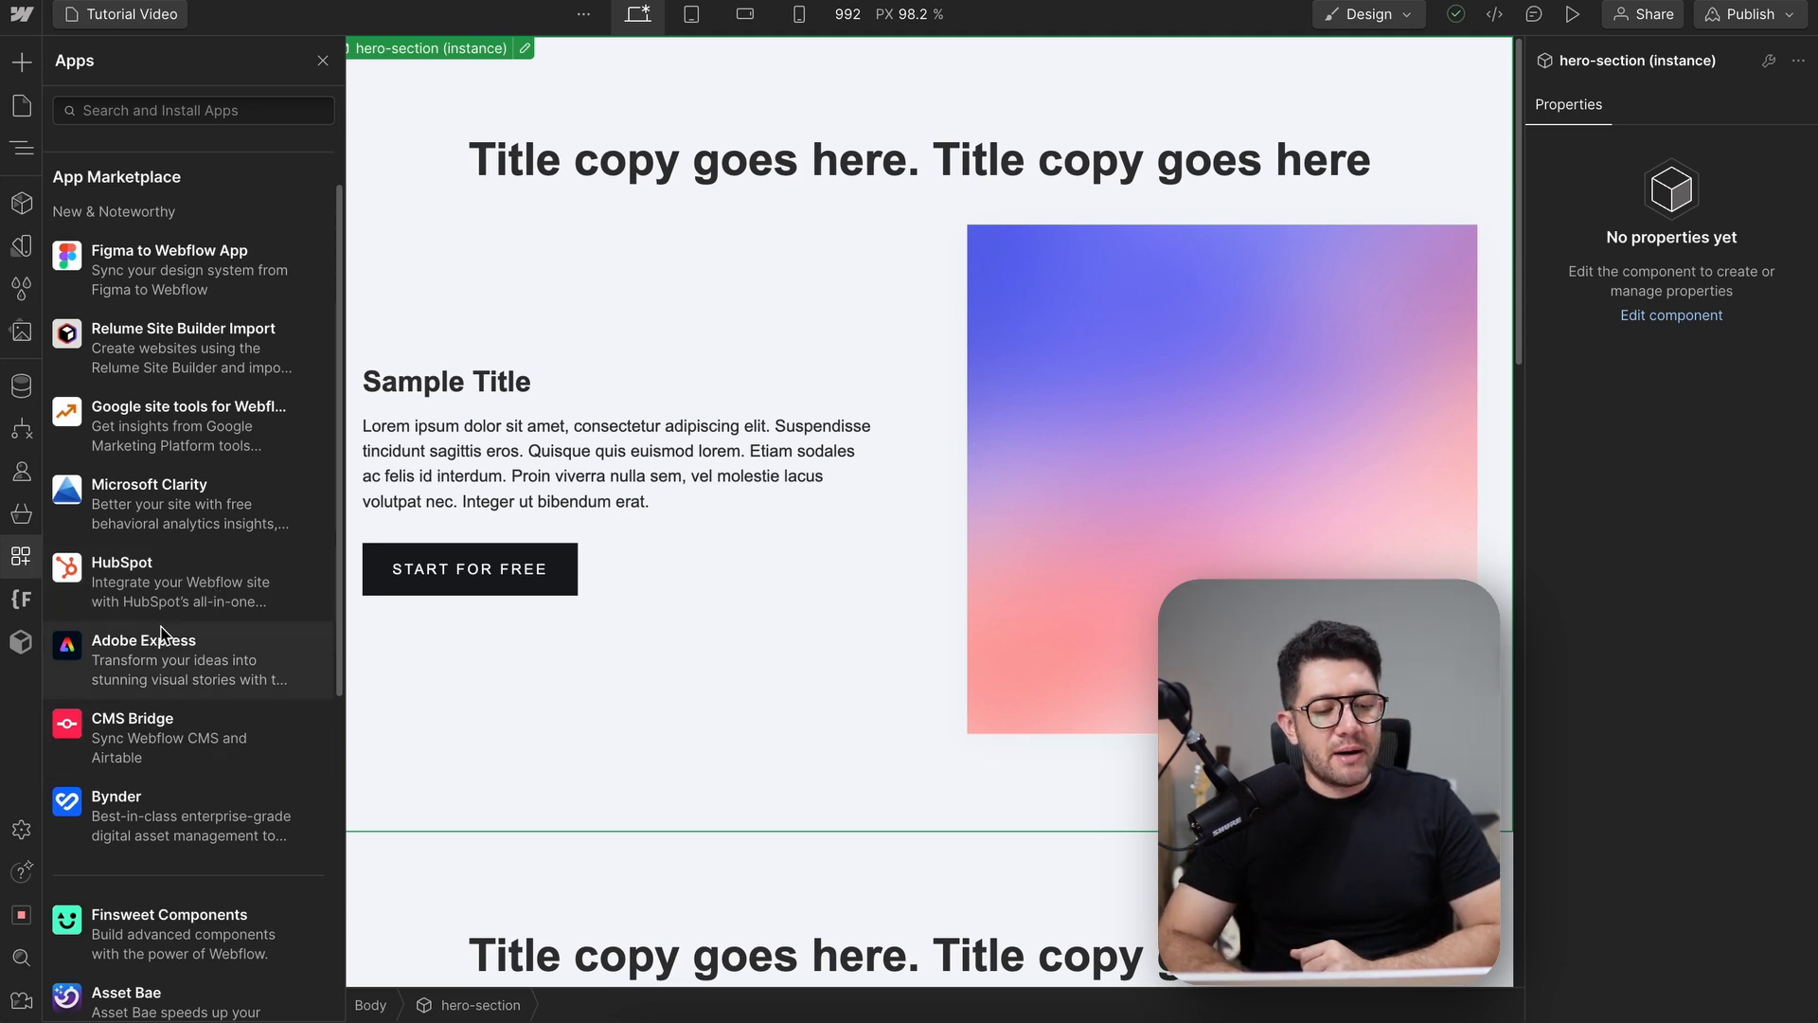
pyautogui.click(322, 60)
# Look at the Finsweet extension's tool list and open the Relume extension's tools
pyautogui.click(25, 607)
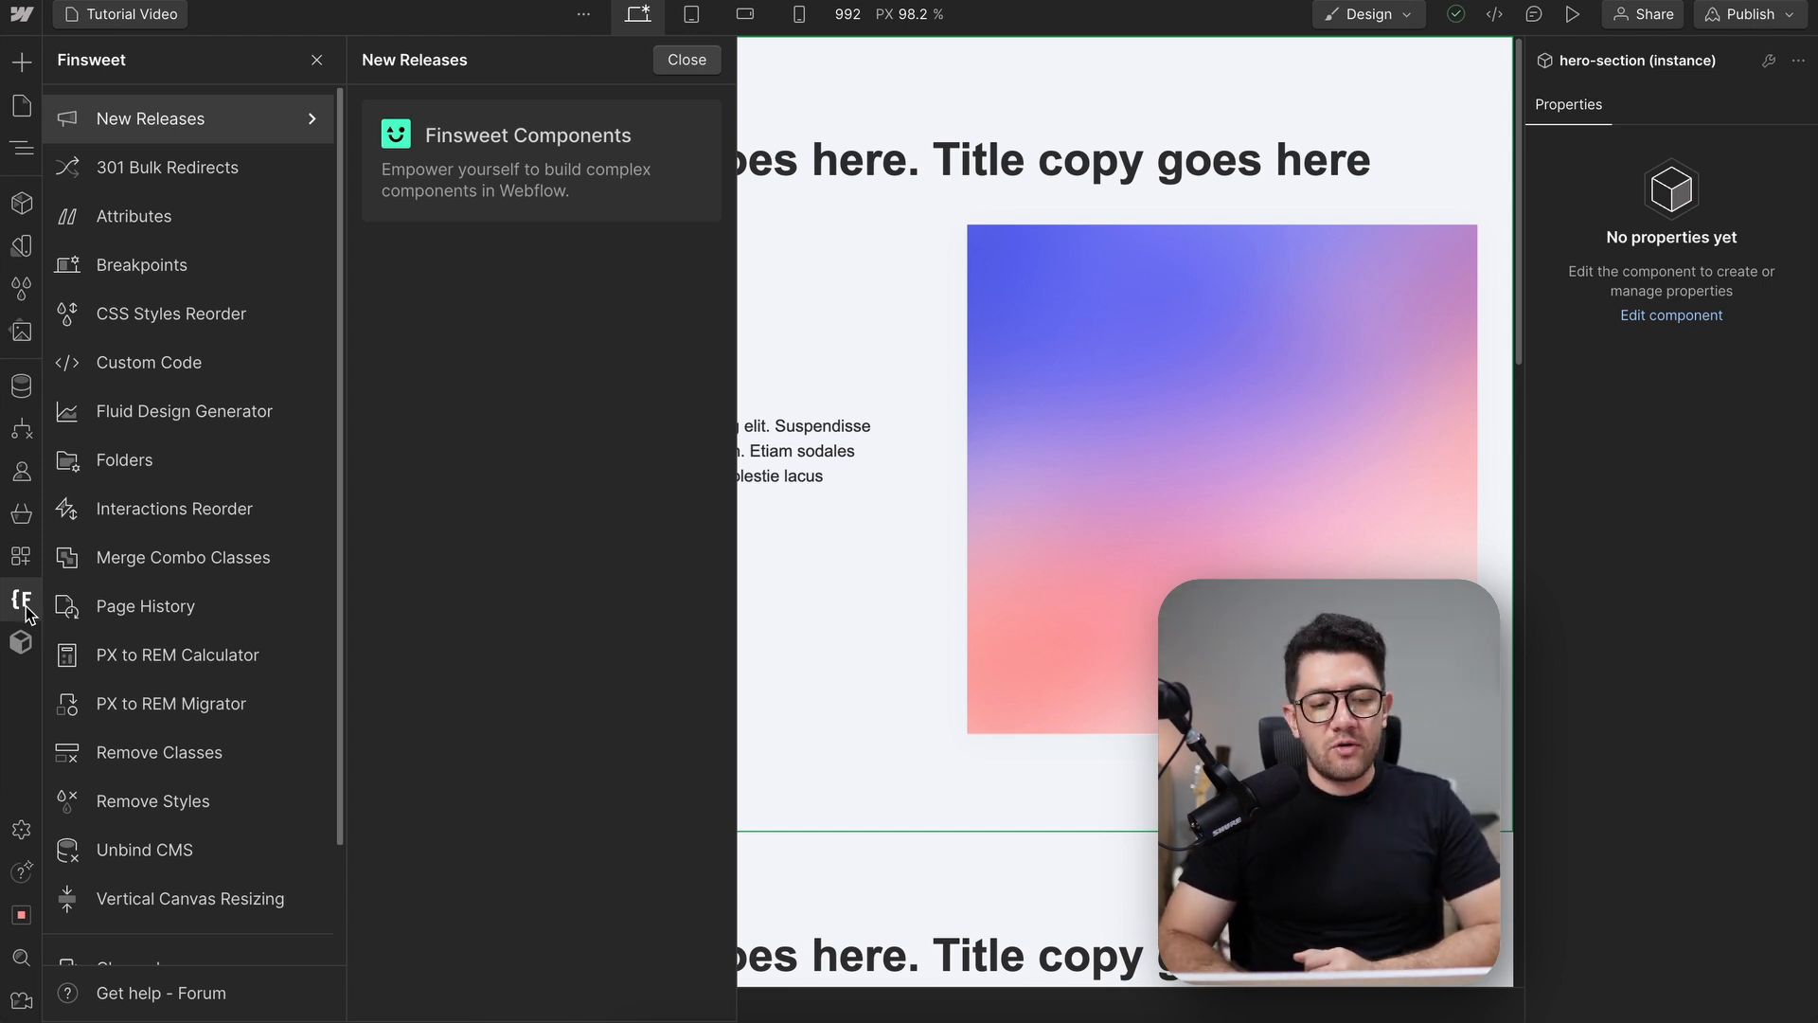
pyautogui.click(26, 606)
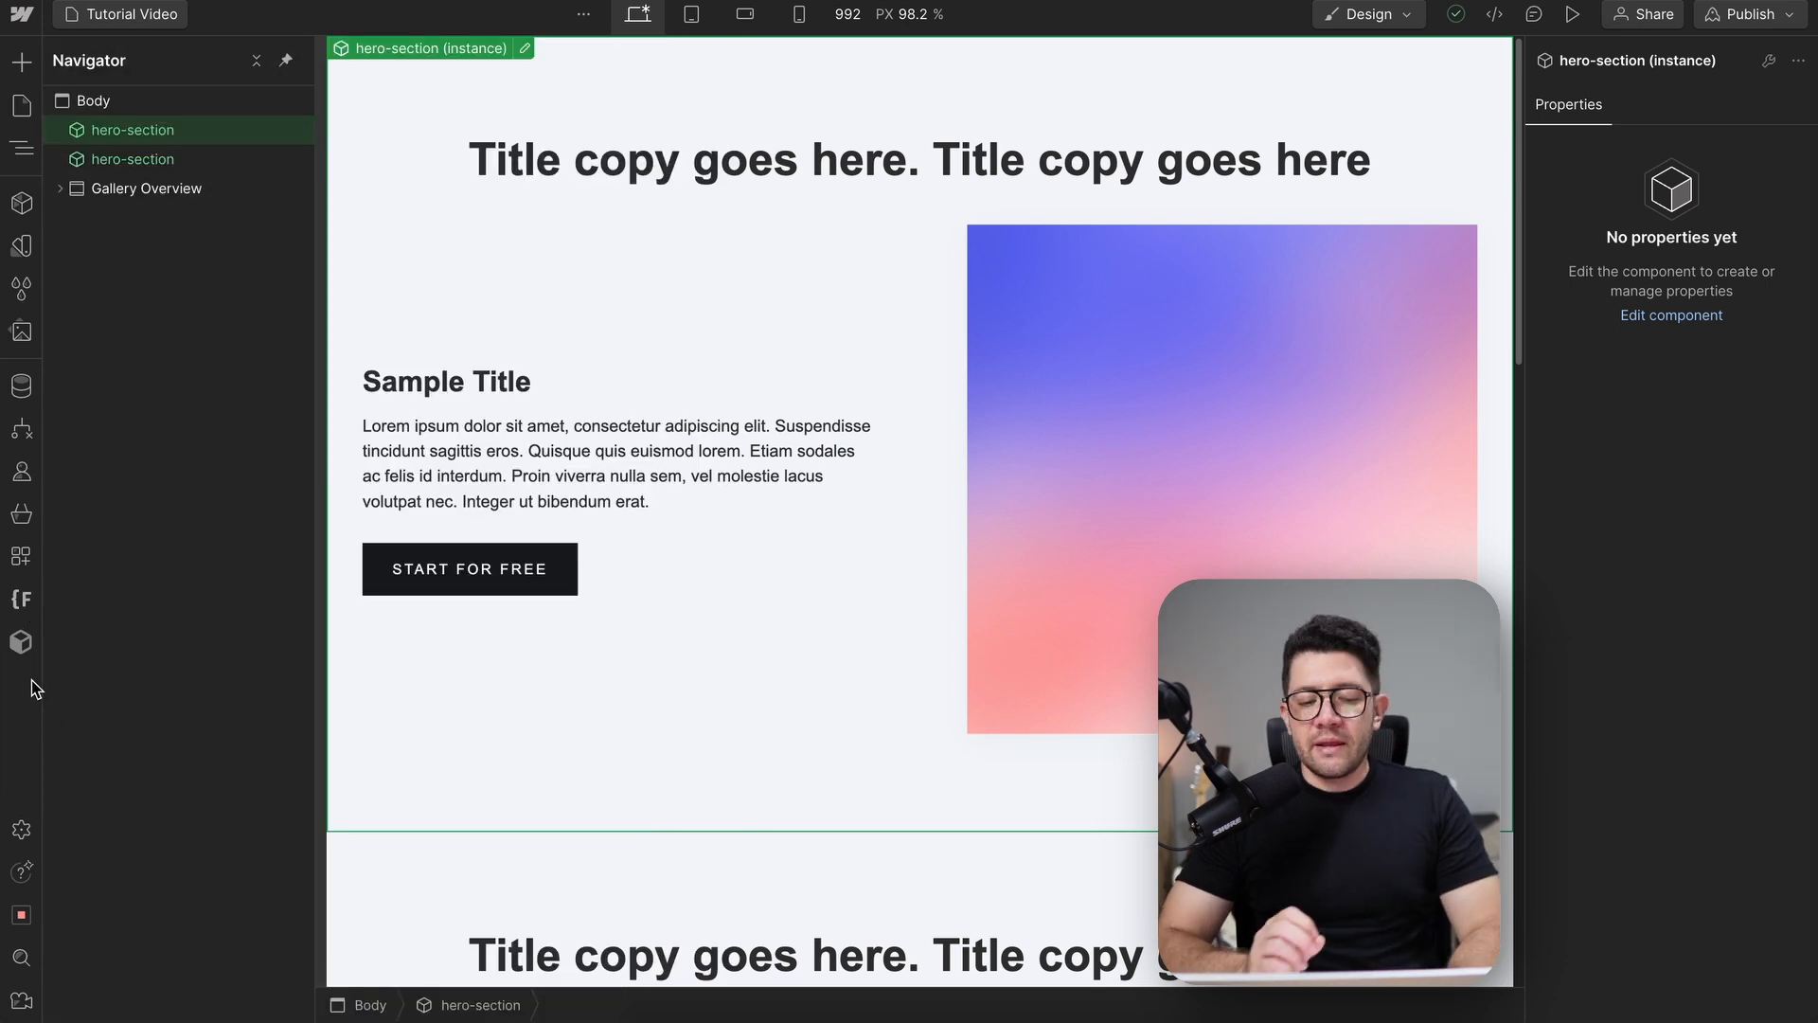
pyautogui.click(29, 644)
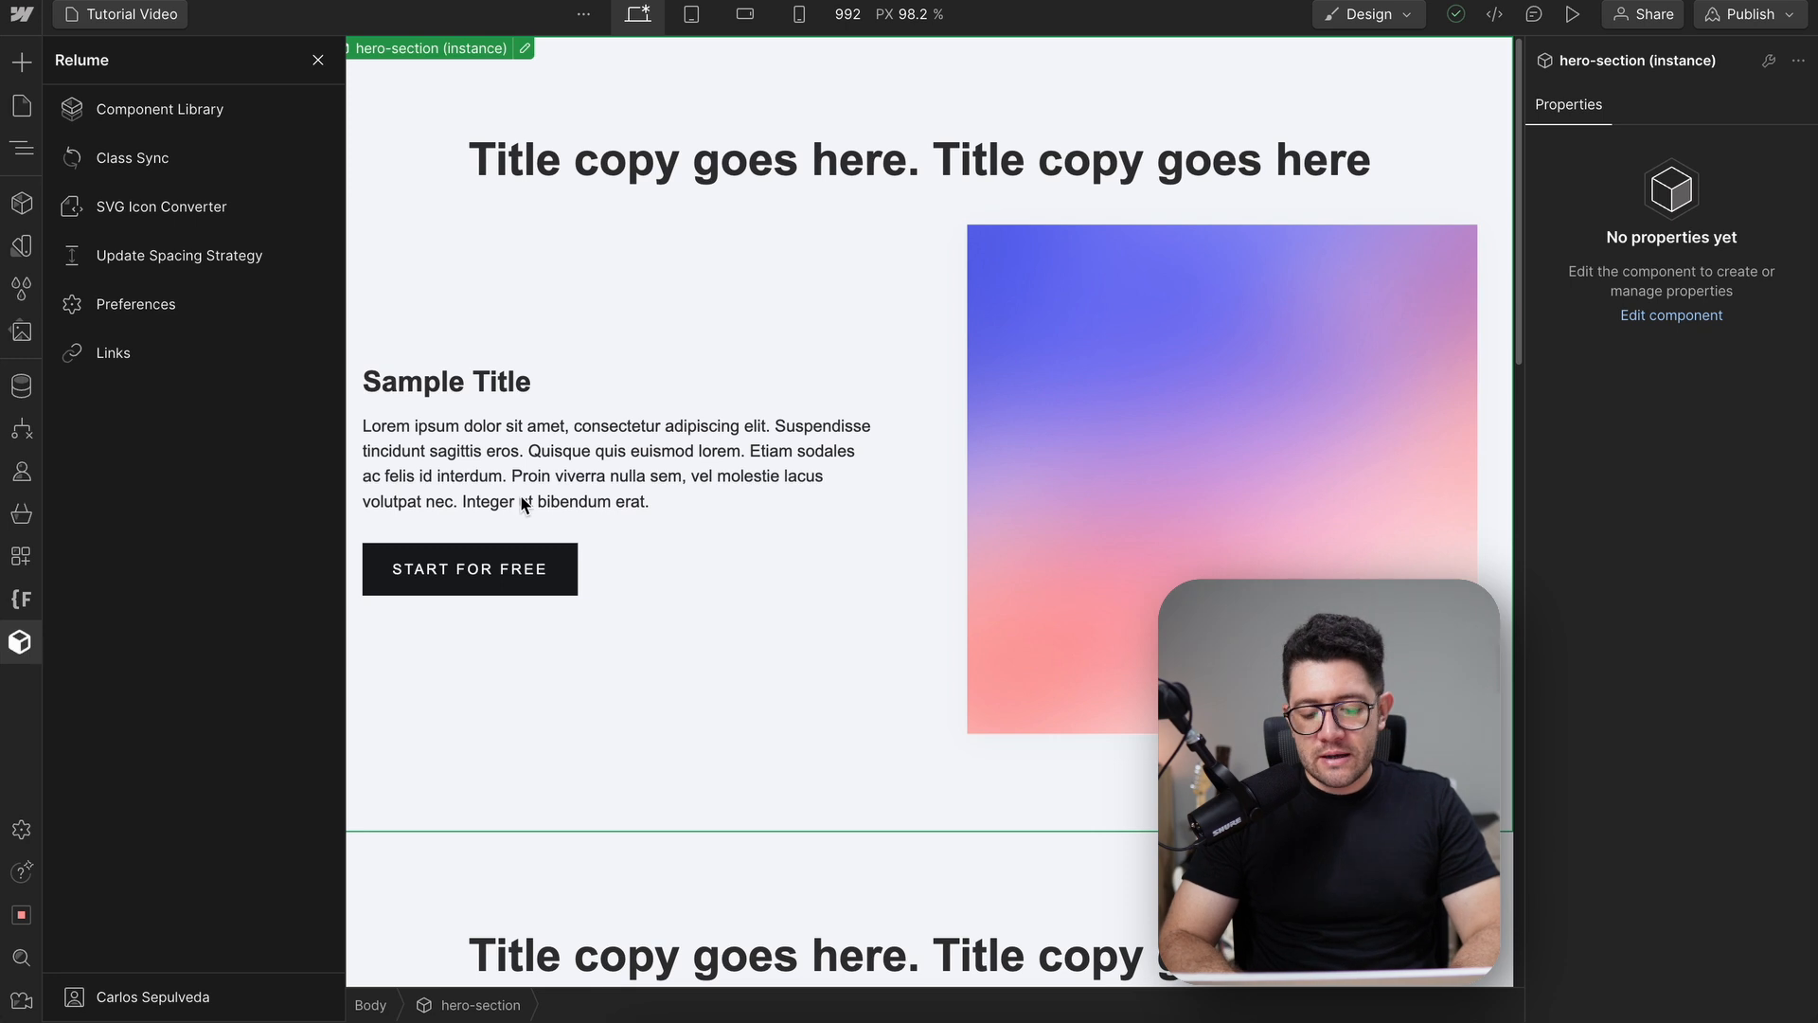
# Find "team" with the quick search and insert the Team - Team Circles starter layout after the selected hero-section
pyautogui.hotkey('ctrl', 'k')
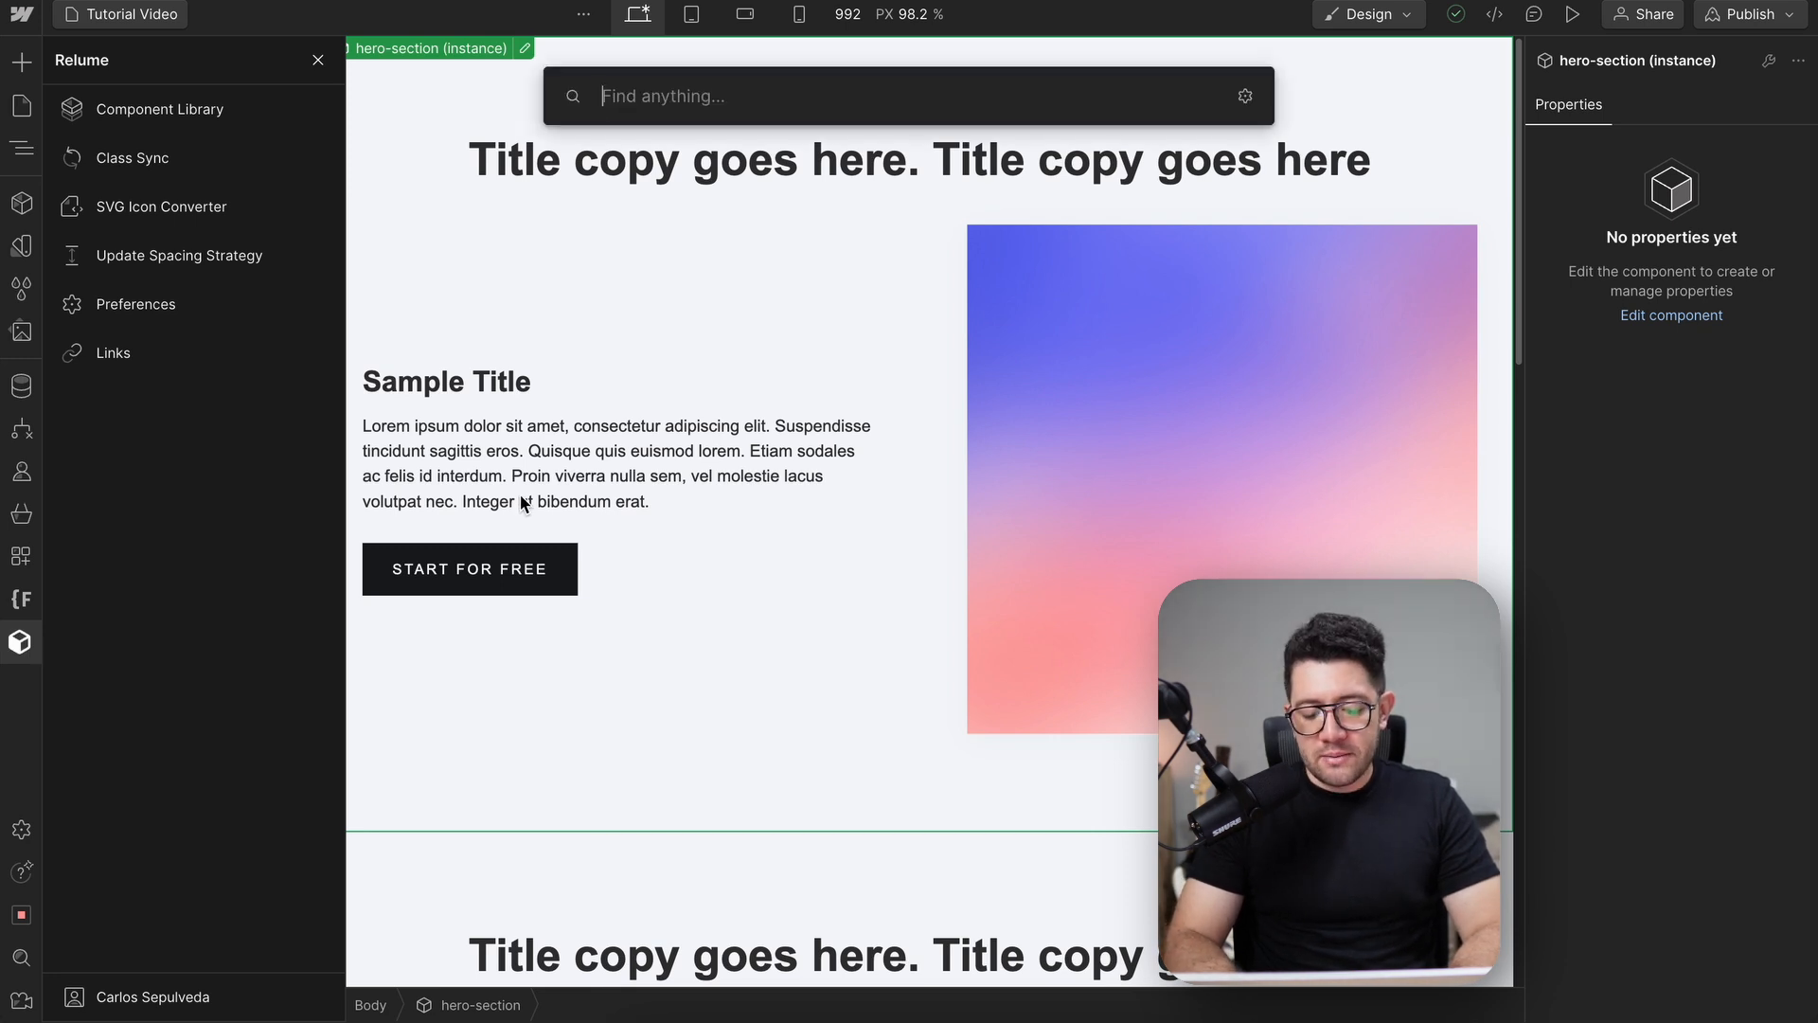
pyautogui.write('team')
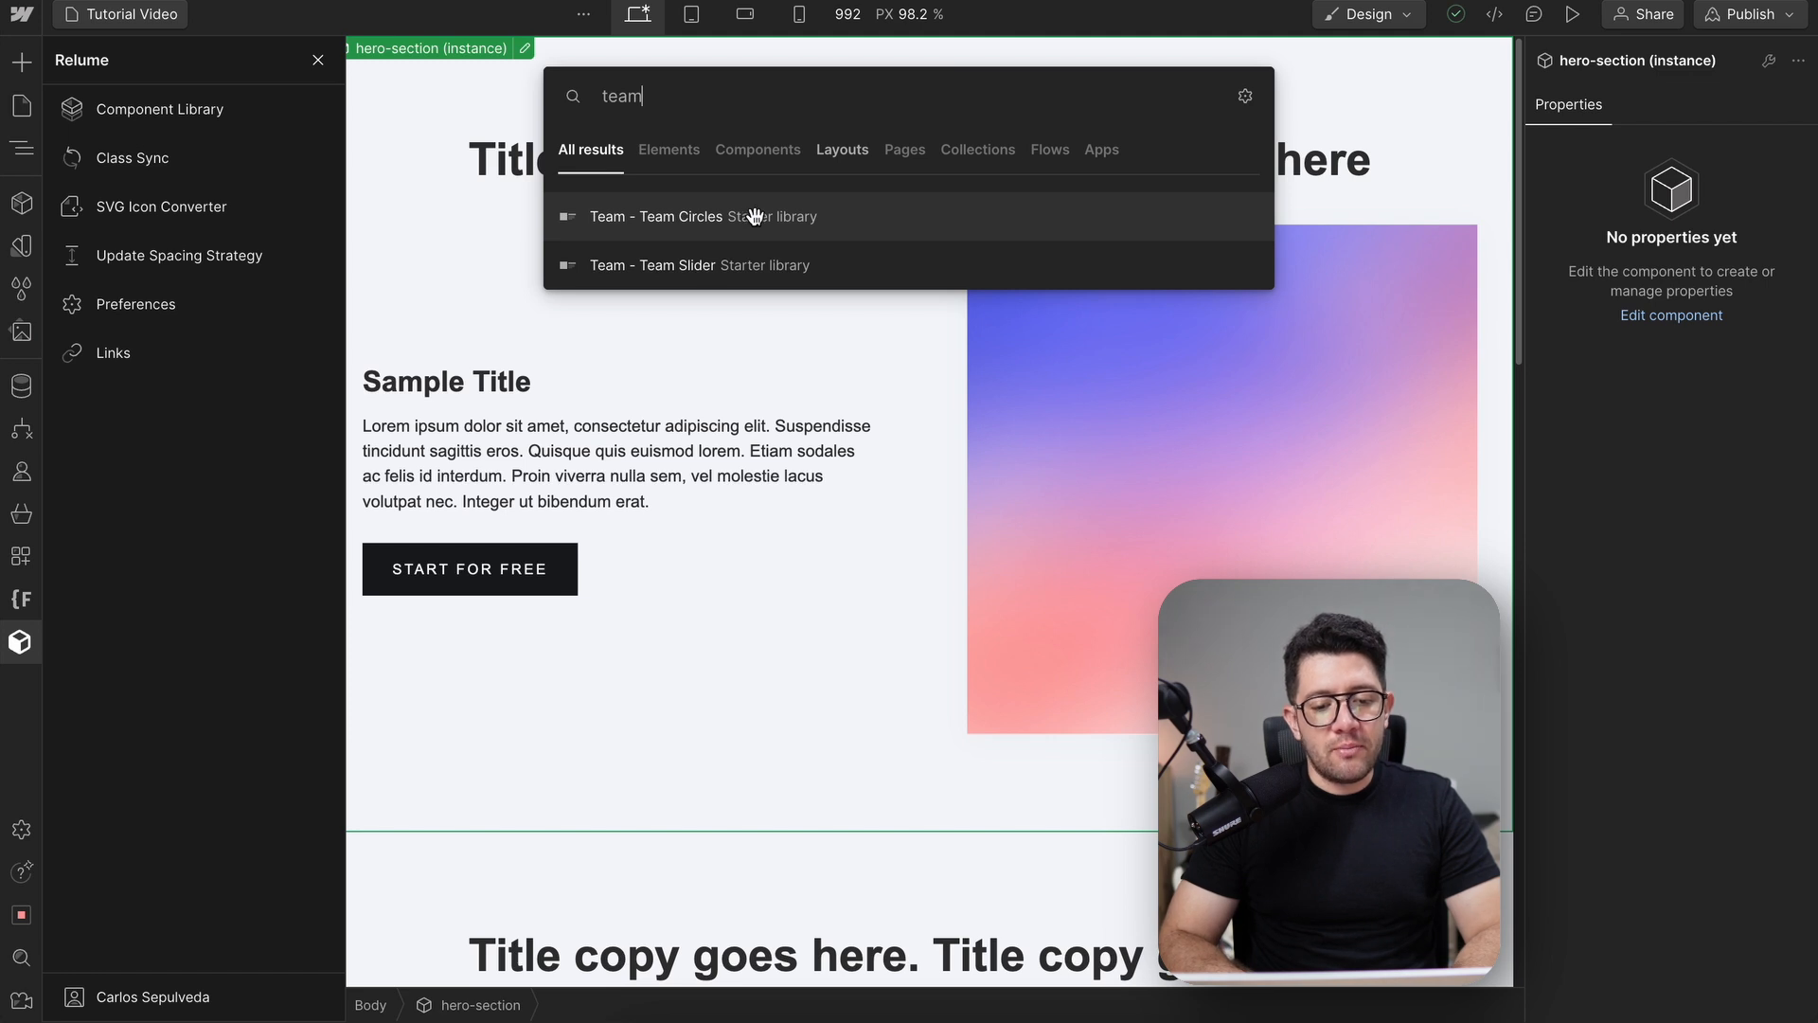
pyautogui.click(755, 216)
pyautogui.scroll(-10, 706, 430)
pyautogui.scroll(-1, 843, 574)
pyautogui.scroll(4, 842, 574)
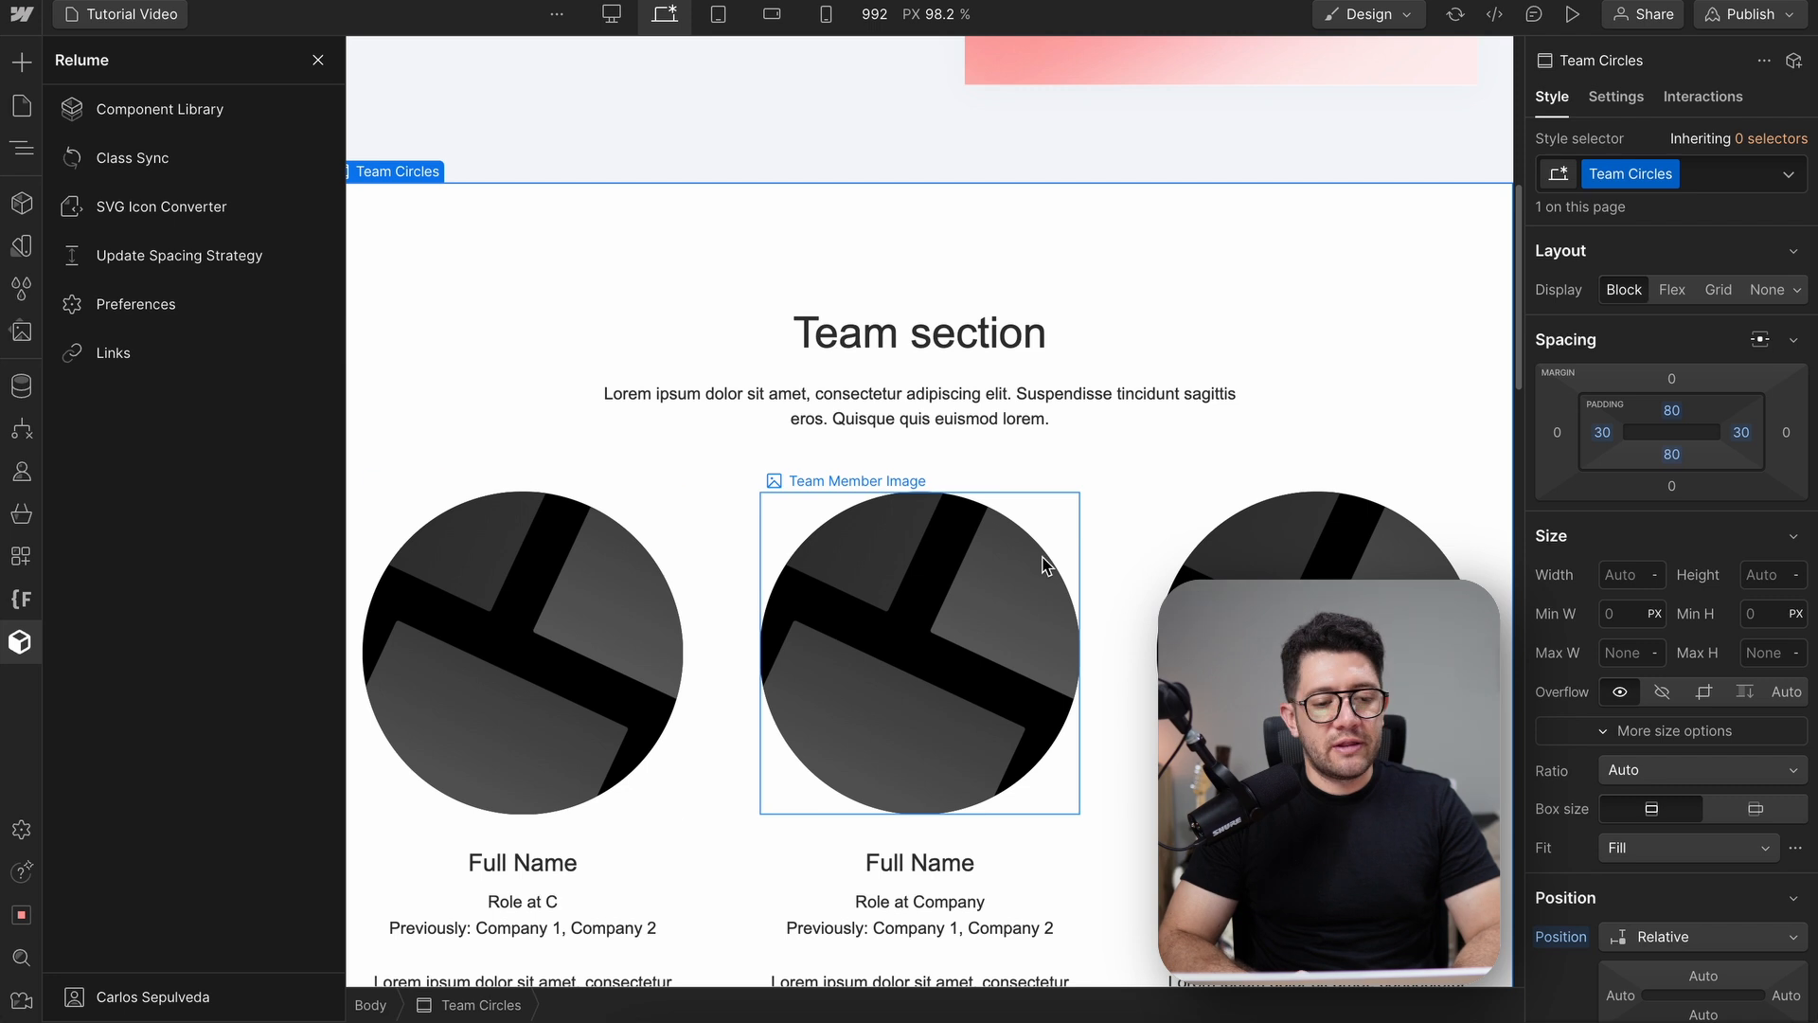
# Search the Relume component library for "team" and copy the Team 4 component
pyautogui.click(236, 123)
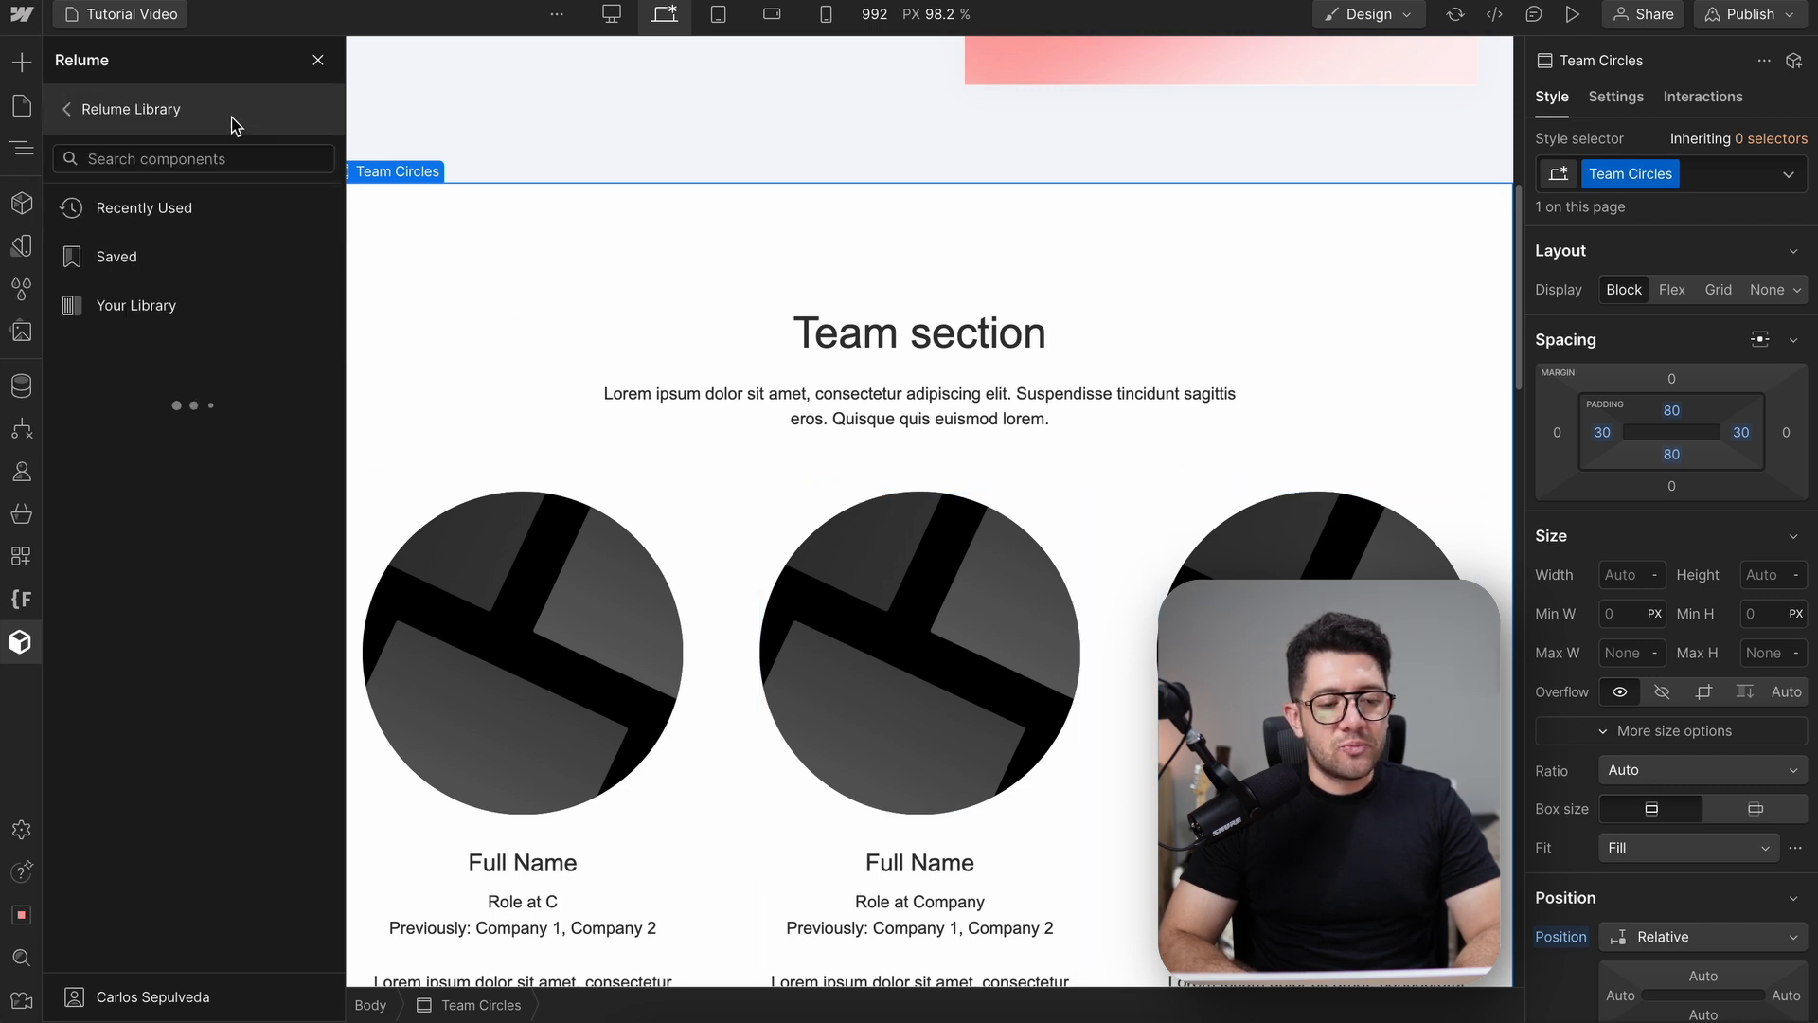
pyautogui.click(146, 157)
pyautogui.write('team')
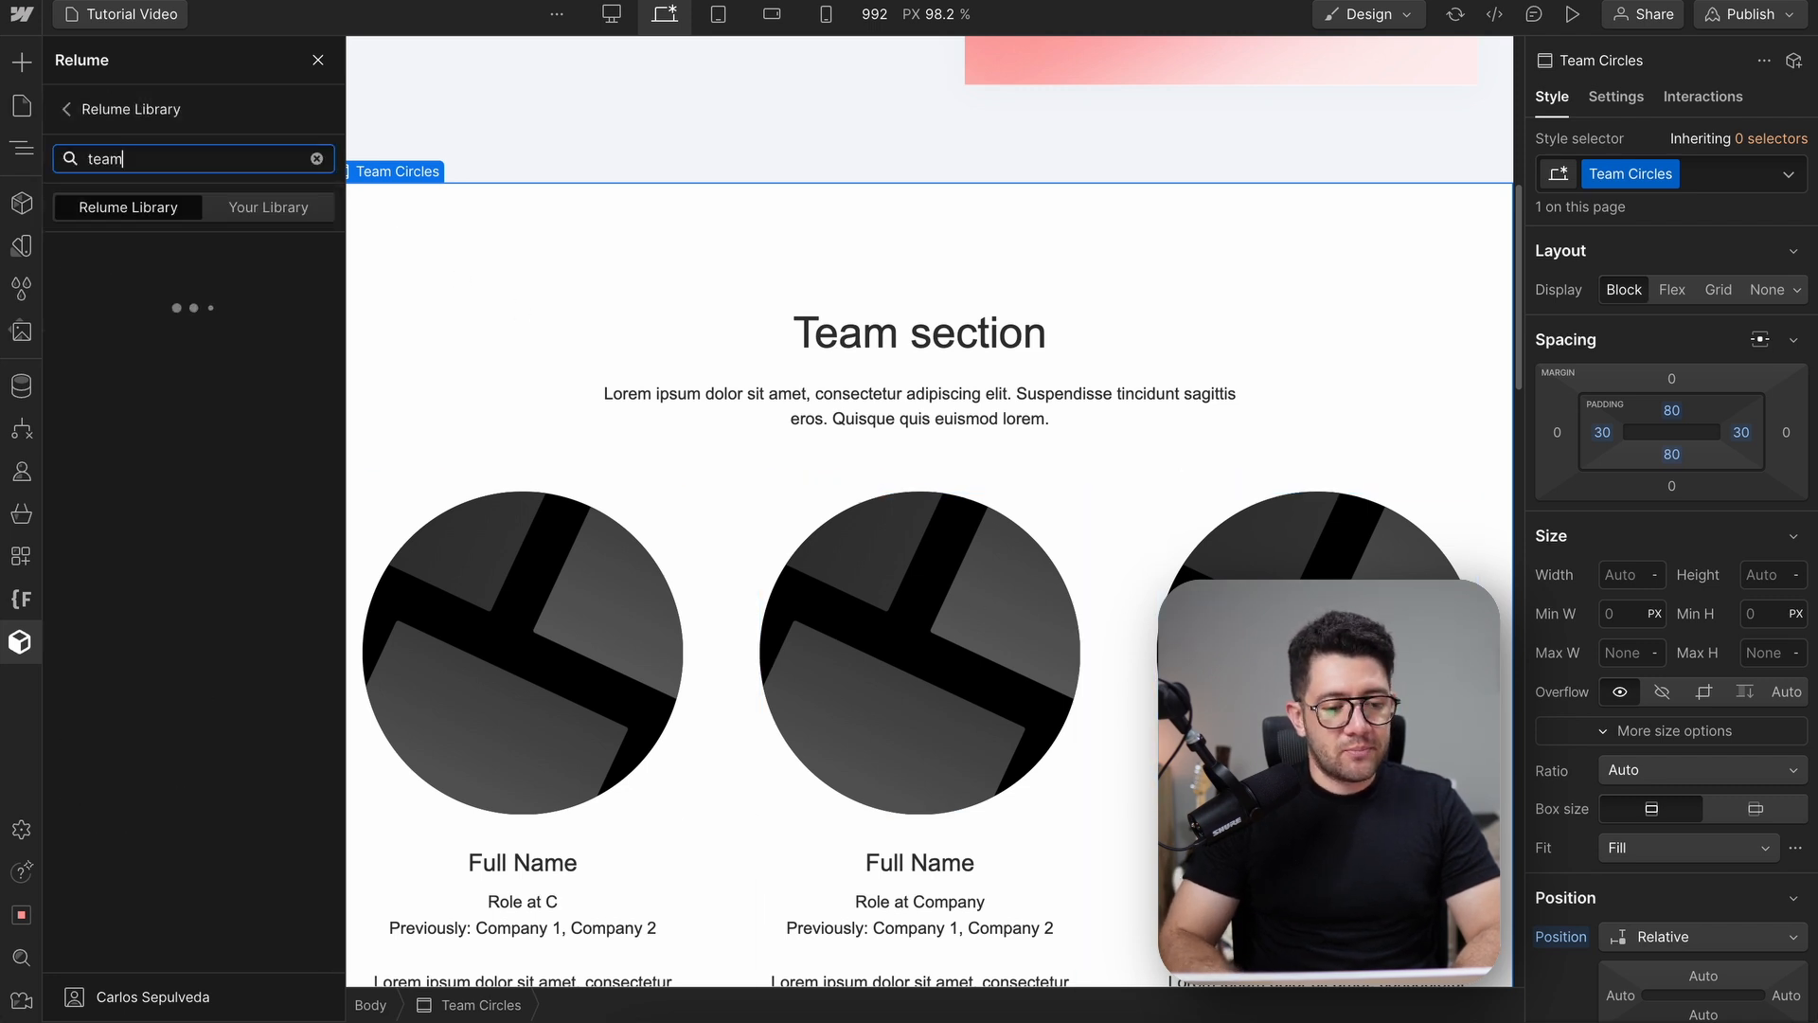
pyautogui.click(112, 416)
pyautogui.scroll(-1, 660, 307)
# Paste the copied Team 4 section at the end of the Body and select its padding-global wrapper
pyautogui.click(660, 308)
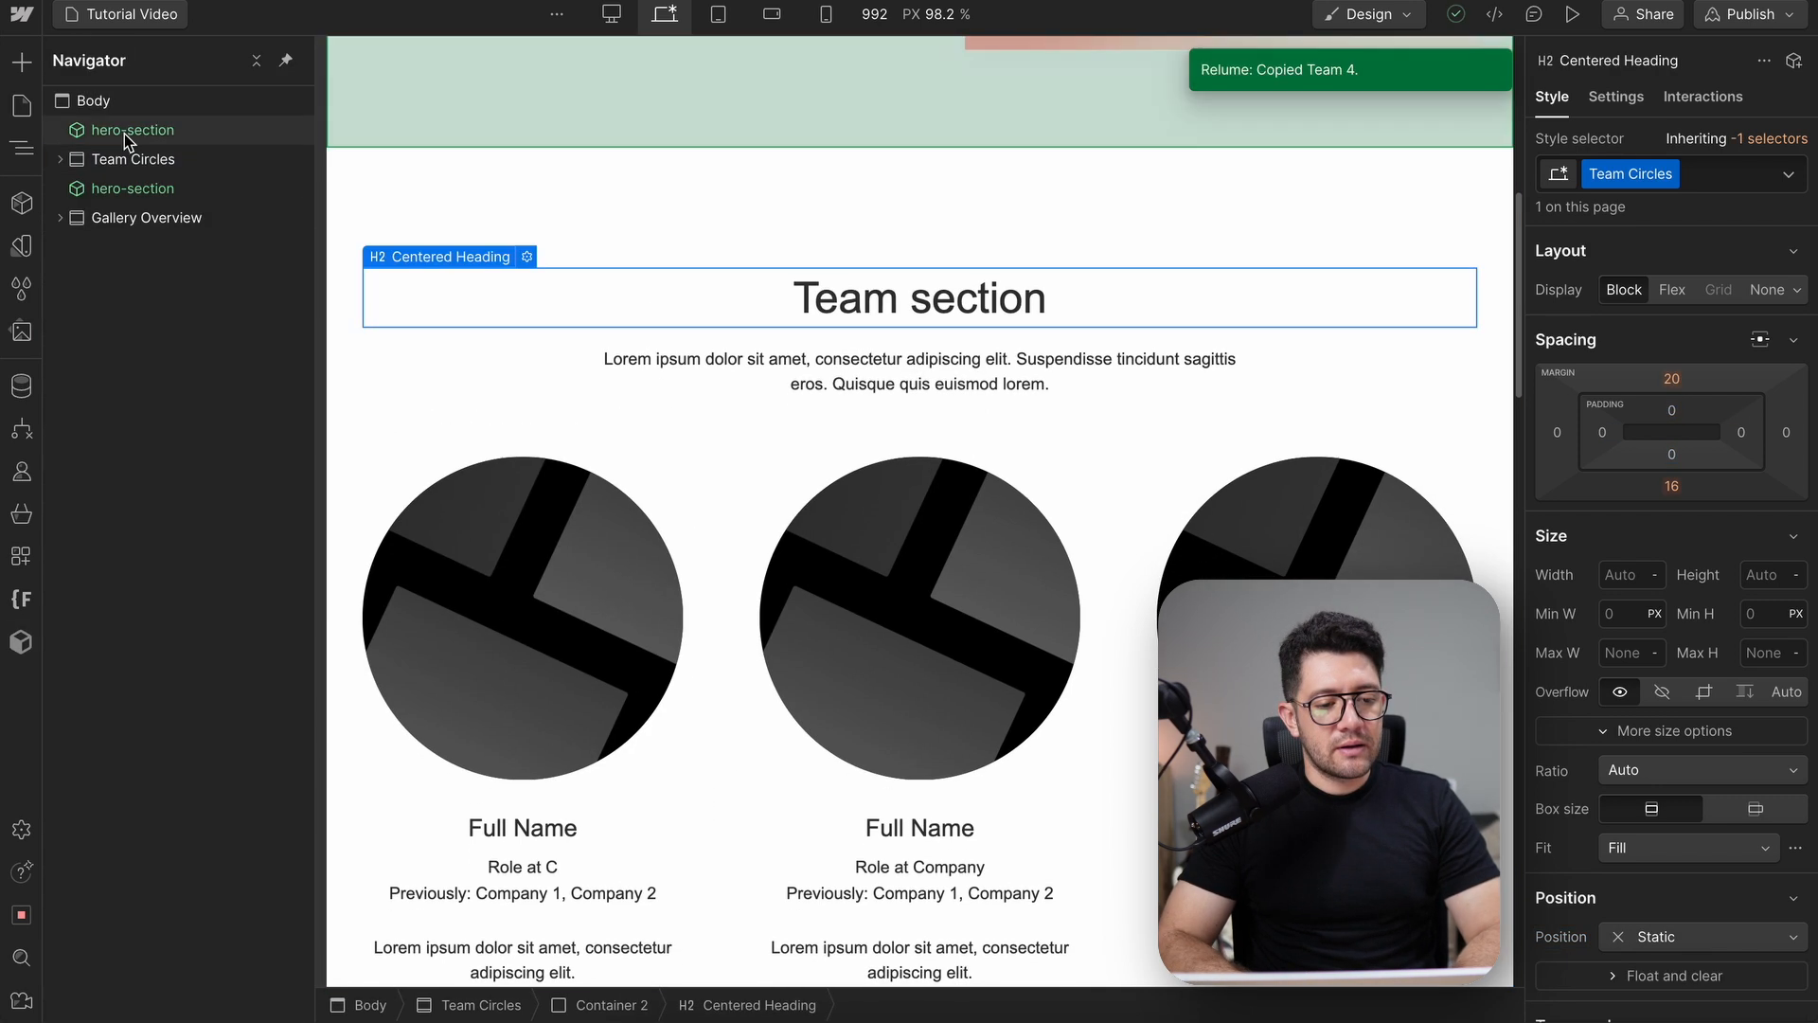
pyautogui.click(112, 108)
pyautogui.press('super+v')
pyautogui.scroll(-20, 602, 474)
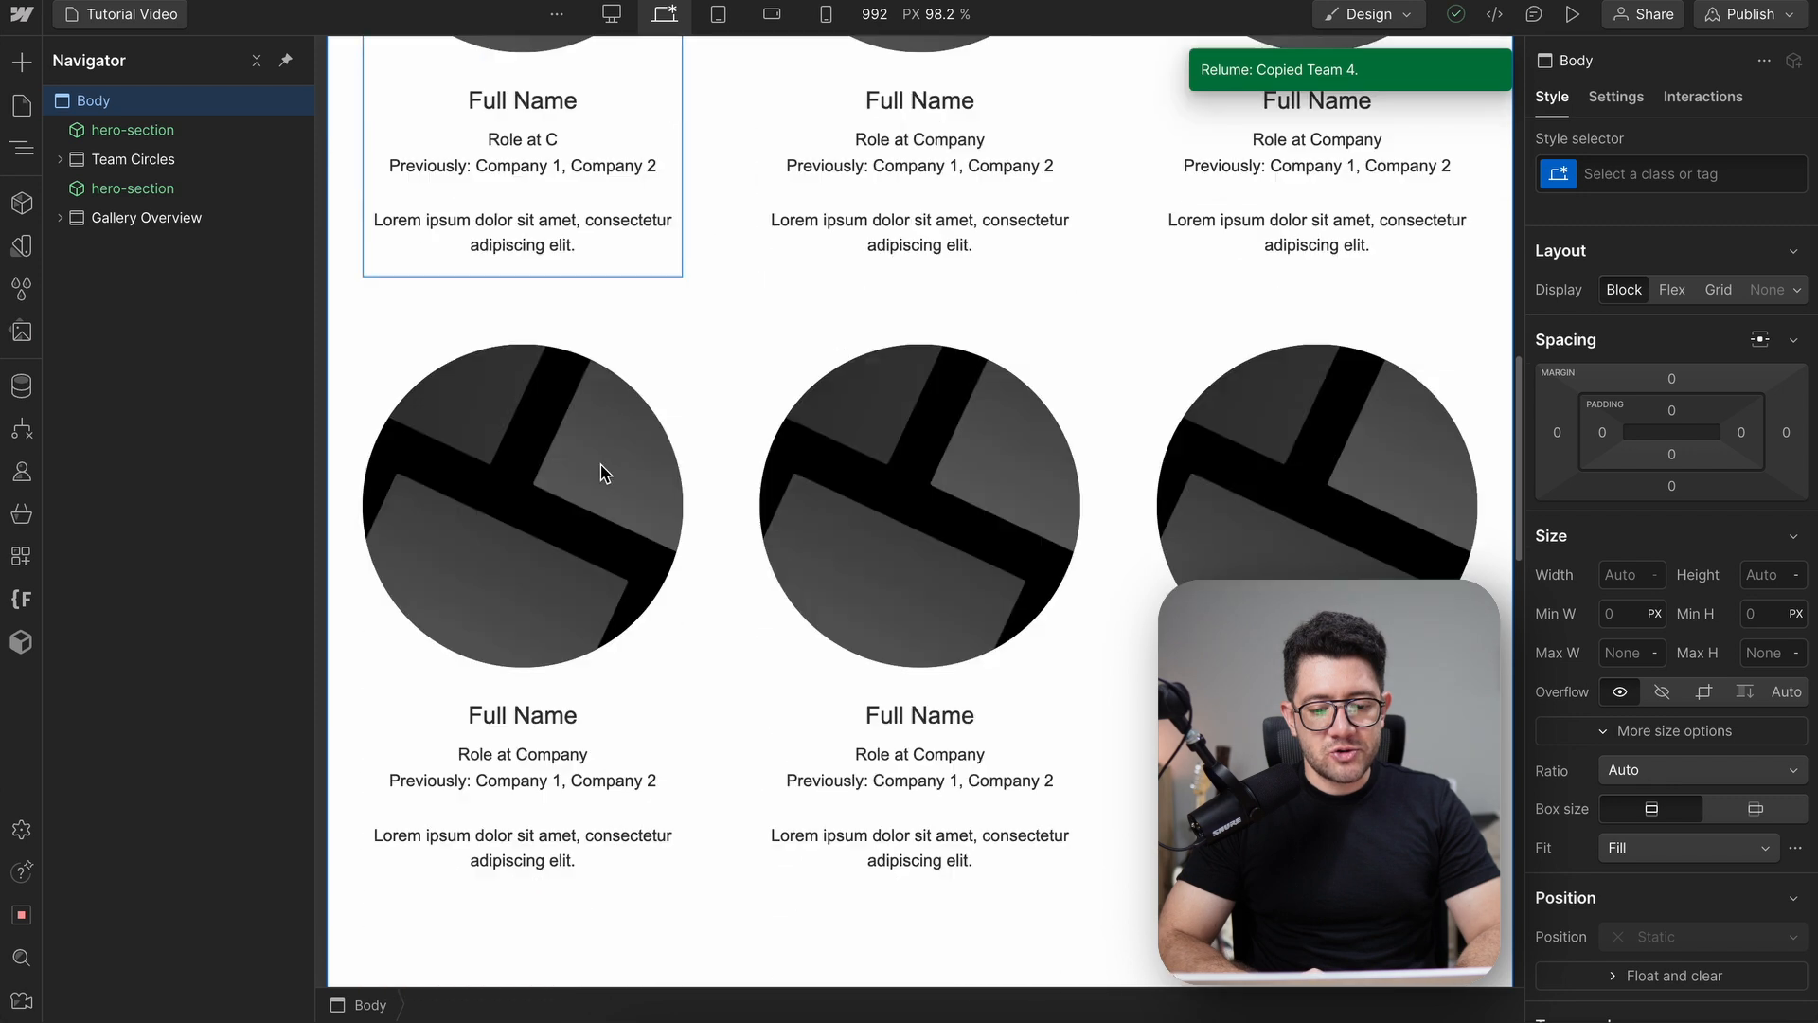
pyautogui.scroll(-8, 602, 473)
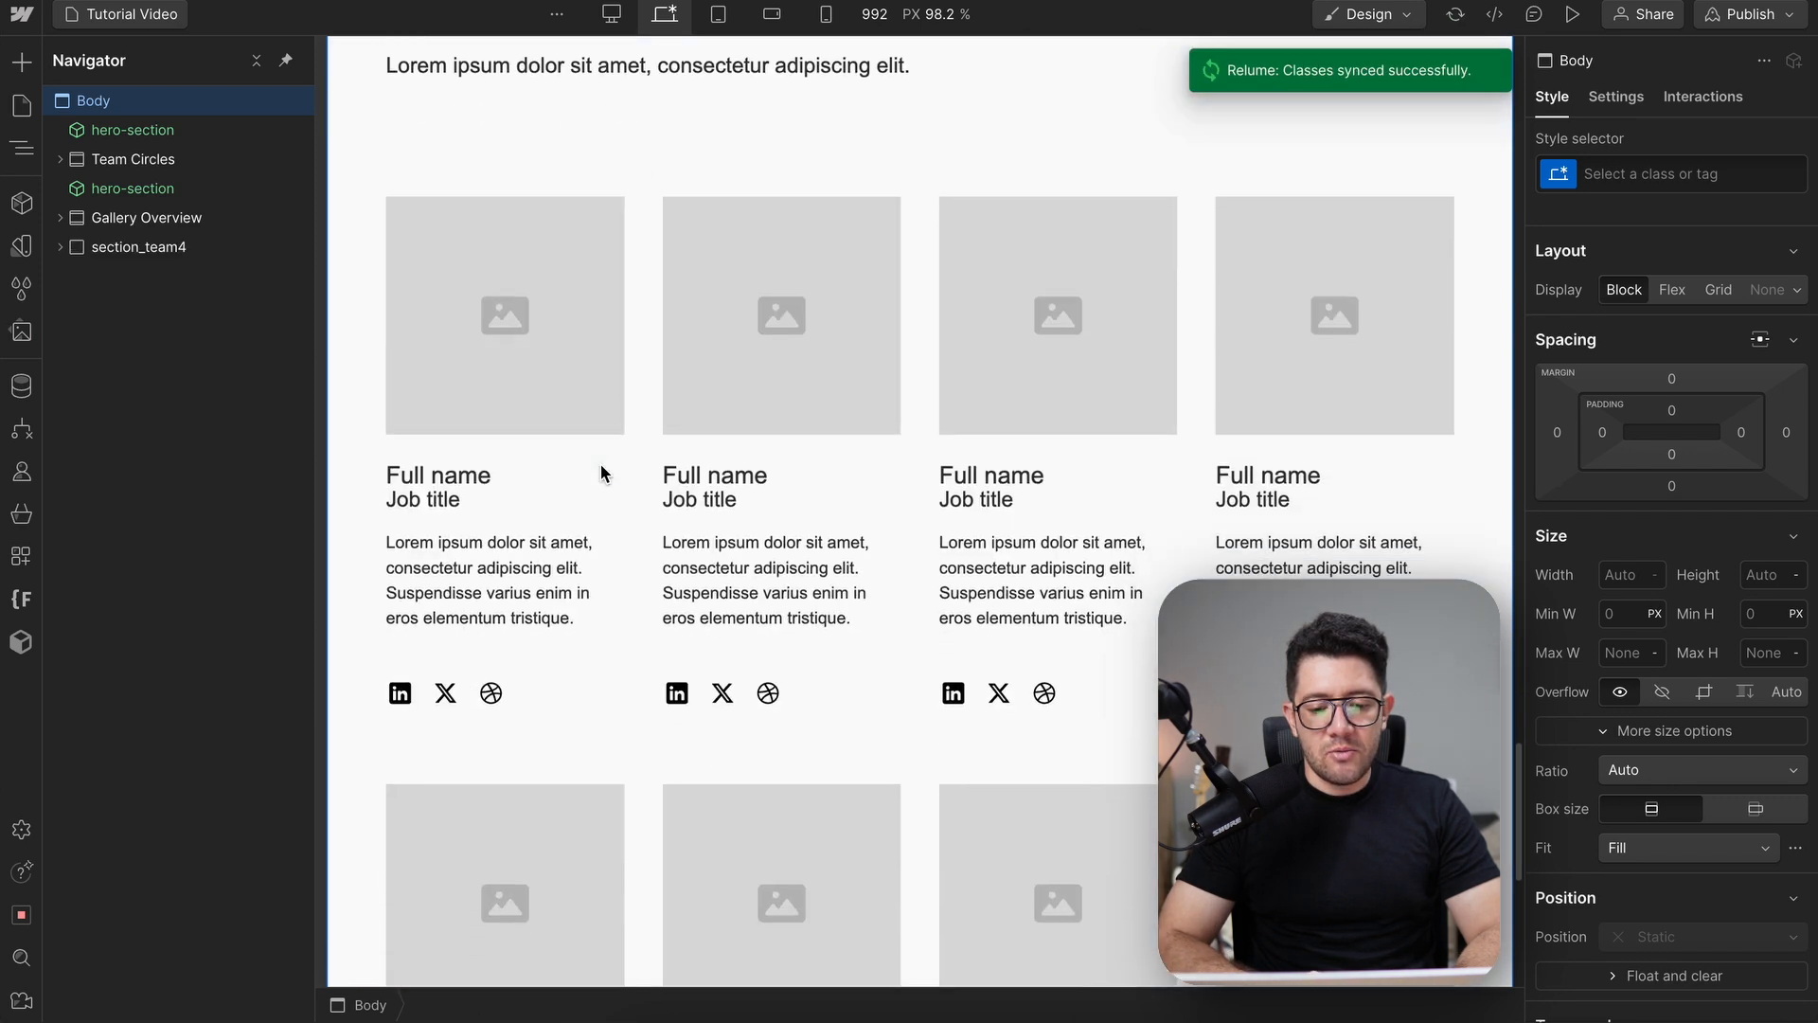
pyautogui.scroll(5, 966, 528)
pyautogui.scroll(8, 966, 533)
pyautogui.scroll(-5, 966, 531)
pyautogui.click(381, 408)
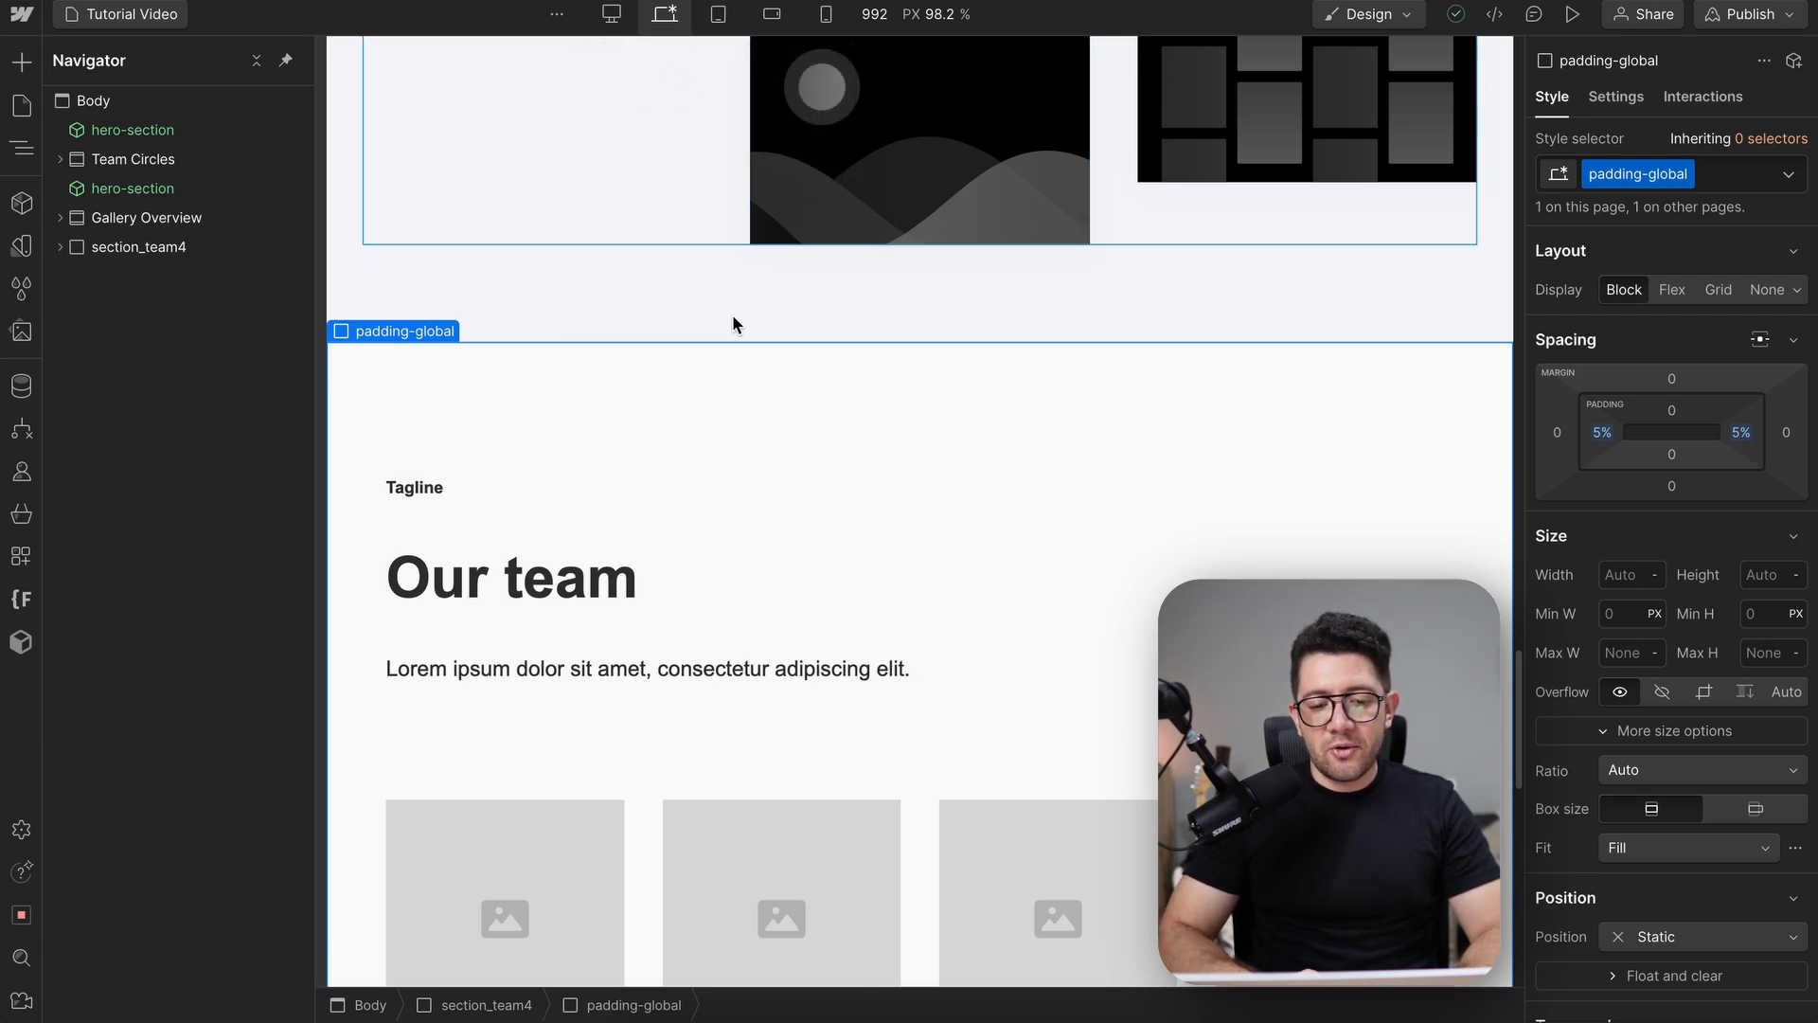
# Check how the page's sections adapt at the tablet and mobile landscape breakpoints
pyautogui.scroll(10, 734, 322)
pyautogui.click(734, 12)
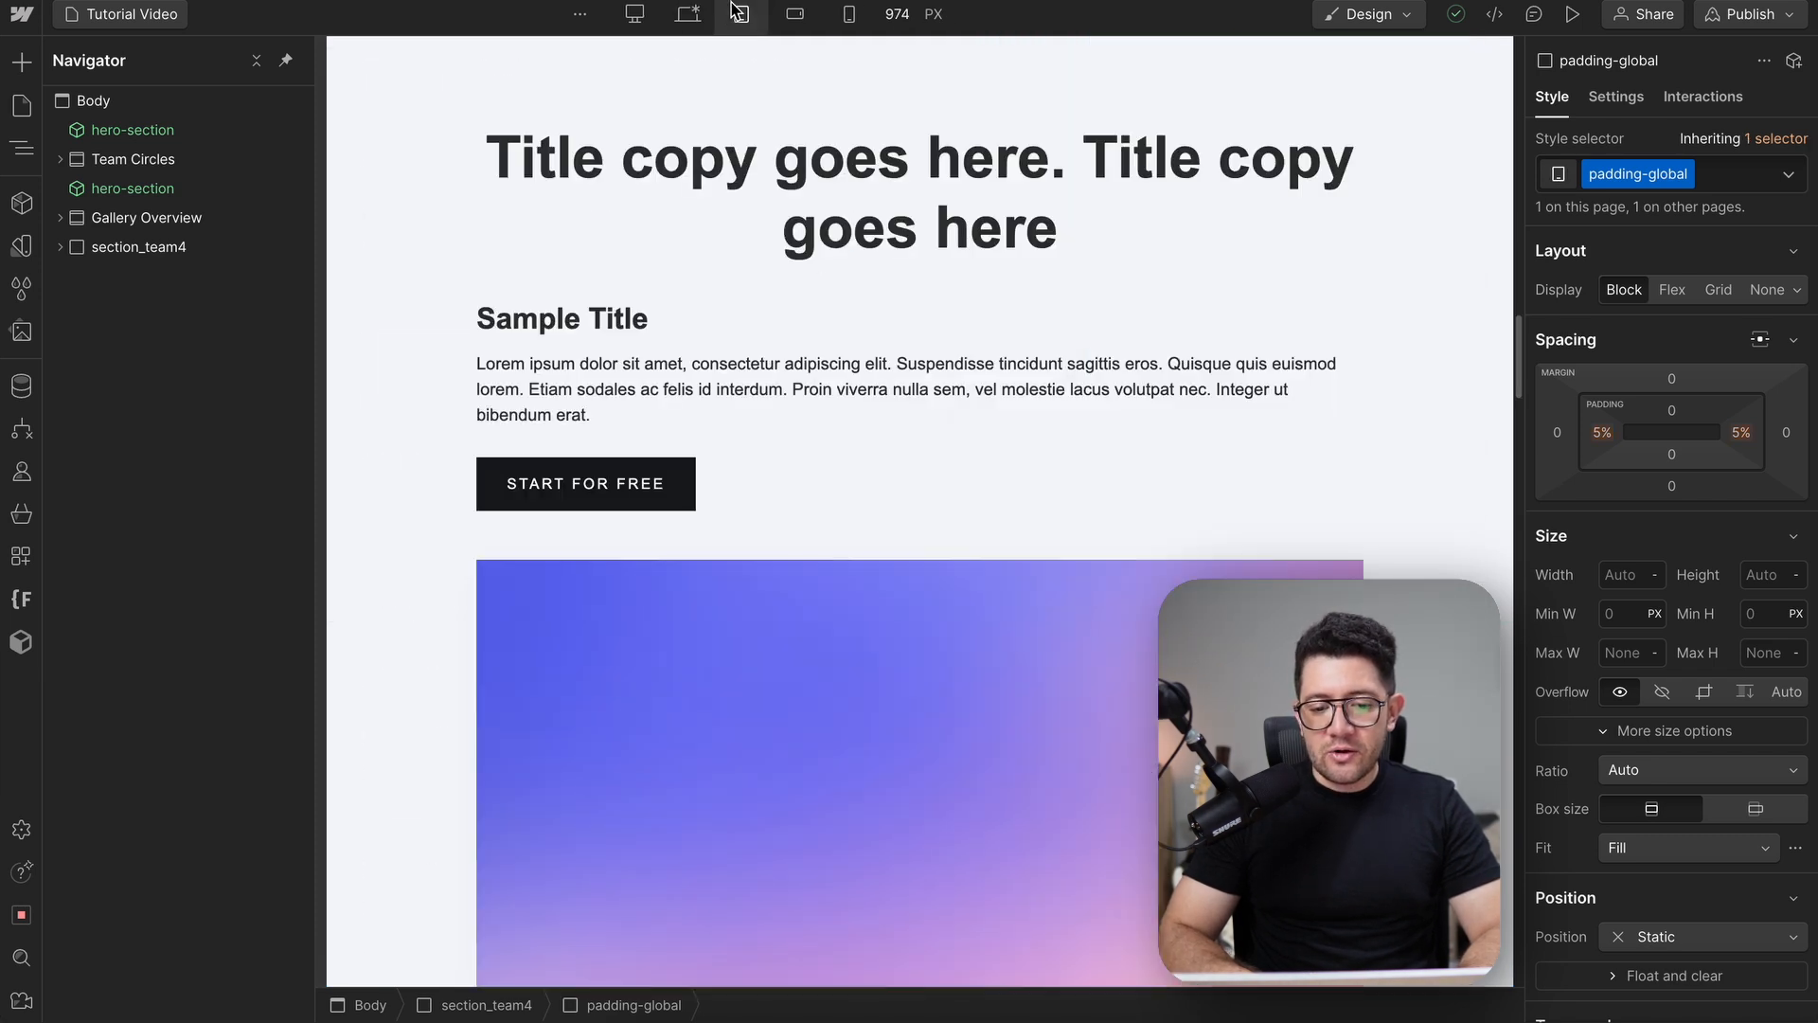
pyautogui.scroll(-15, 779, 248)
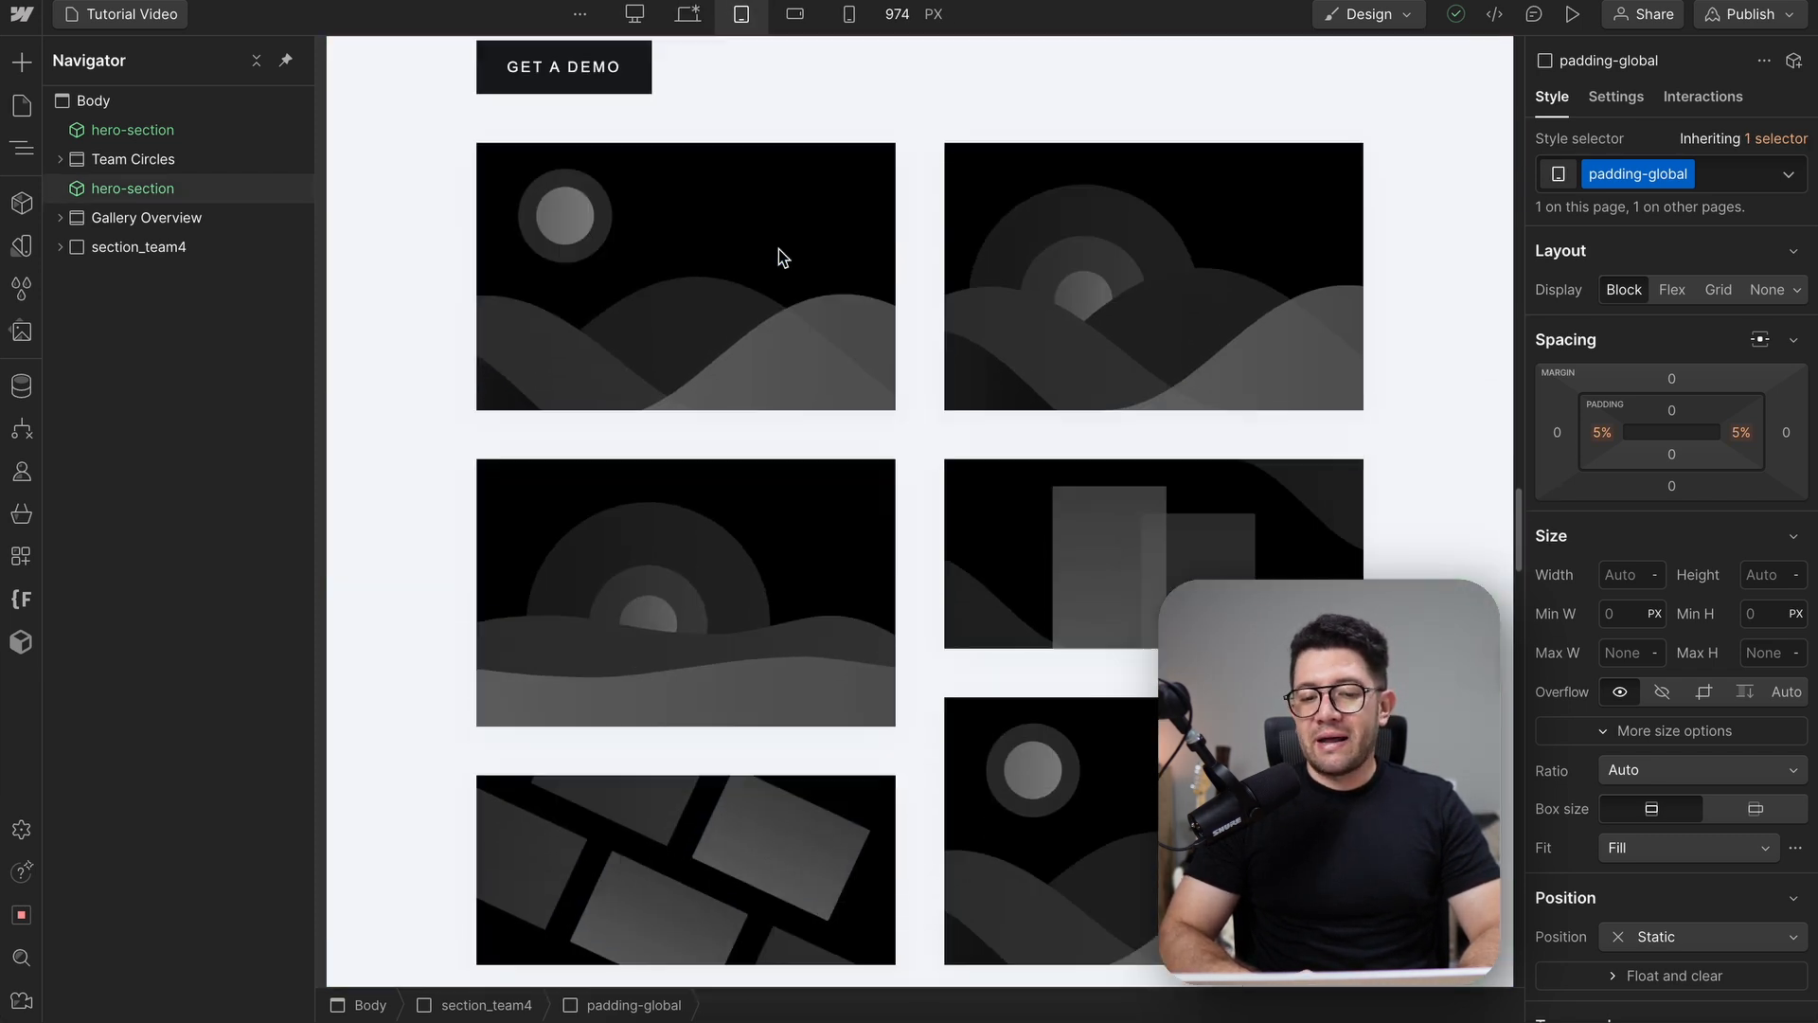
pyautogui.scroll(-10, 779, 248)
pyautogui.click(795, 13)
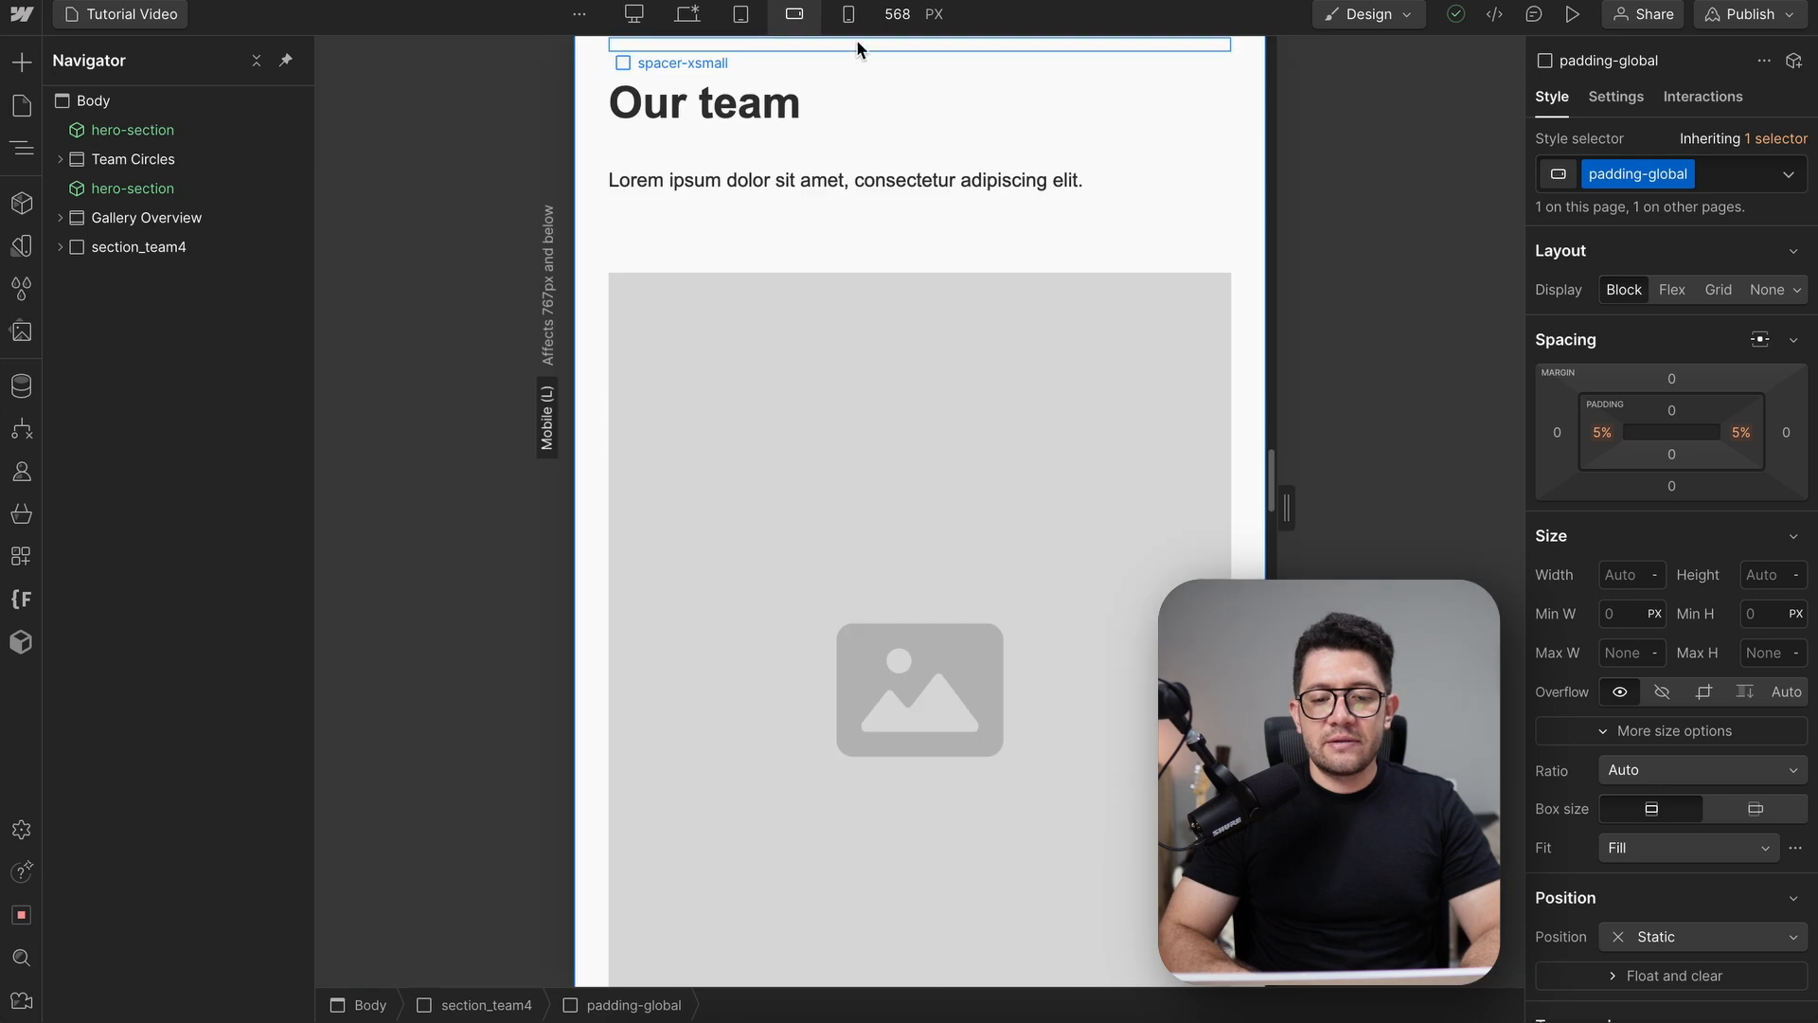
pyautogui.scroll(5, 835, 324)
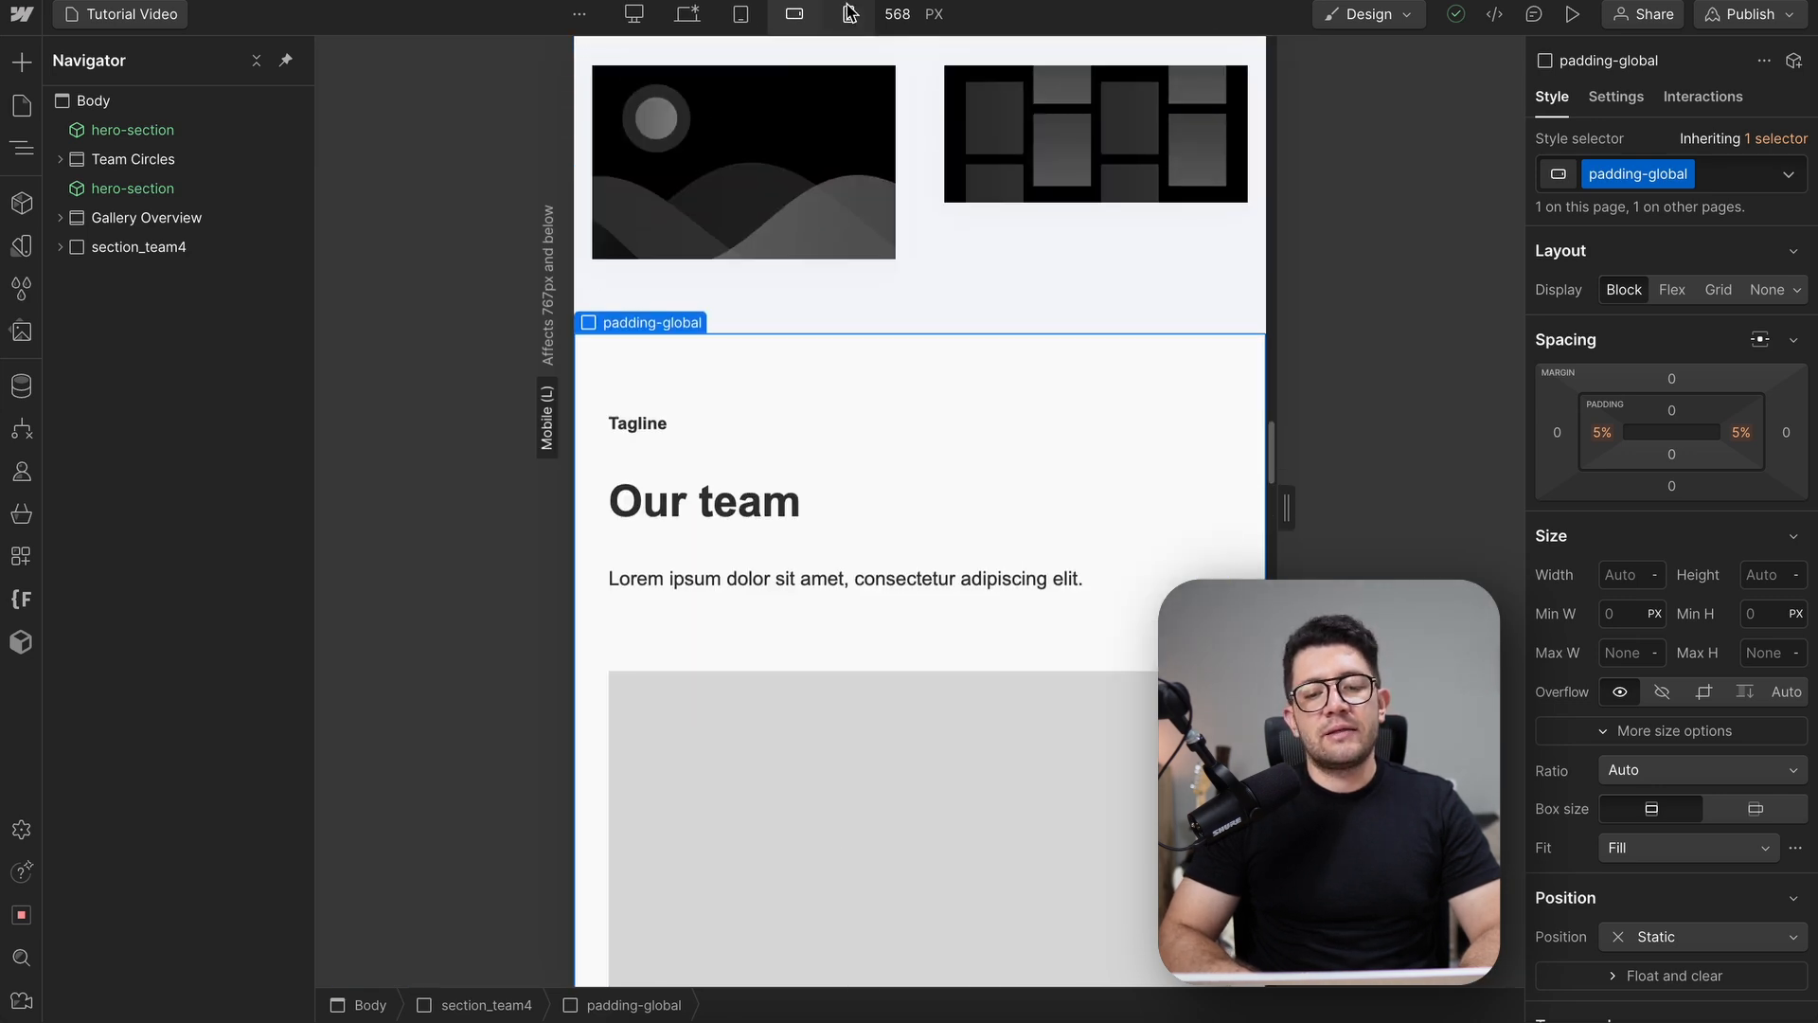
# Check the page at the mobile portrait breakpoint, widen its canvas to 360 px, and return to the base breakpoint
pyautogui.click(850, 13)
pyautogui.scroll(-10, 924, 490)
pyautogui.scroll(10, 925, 492)
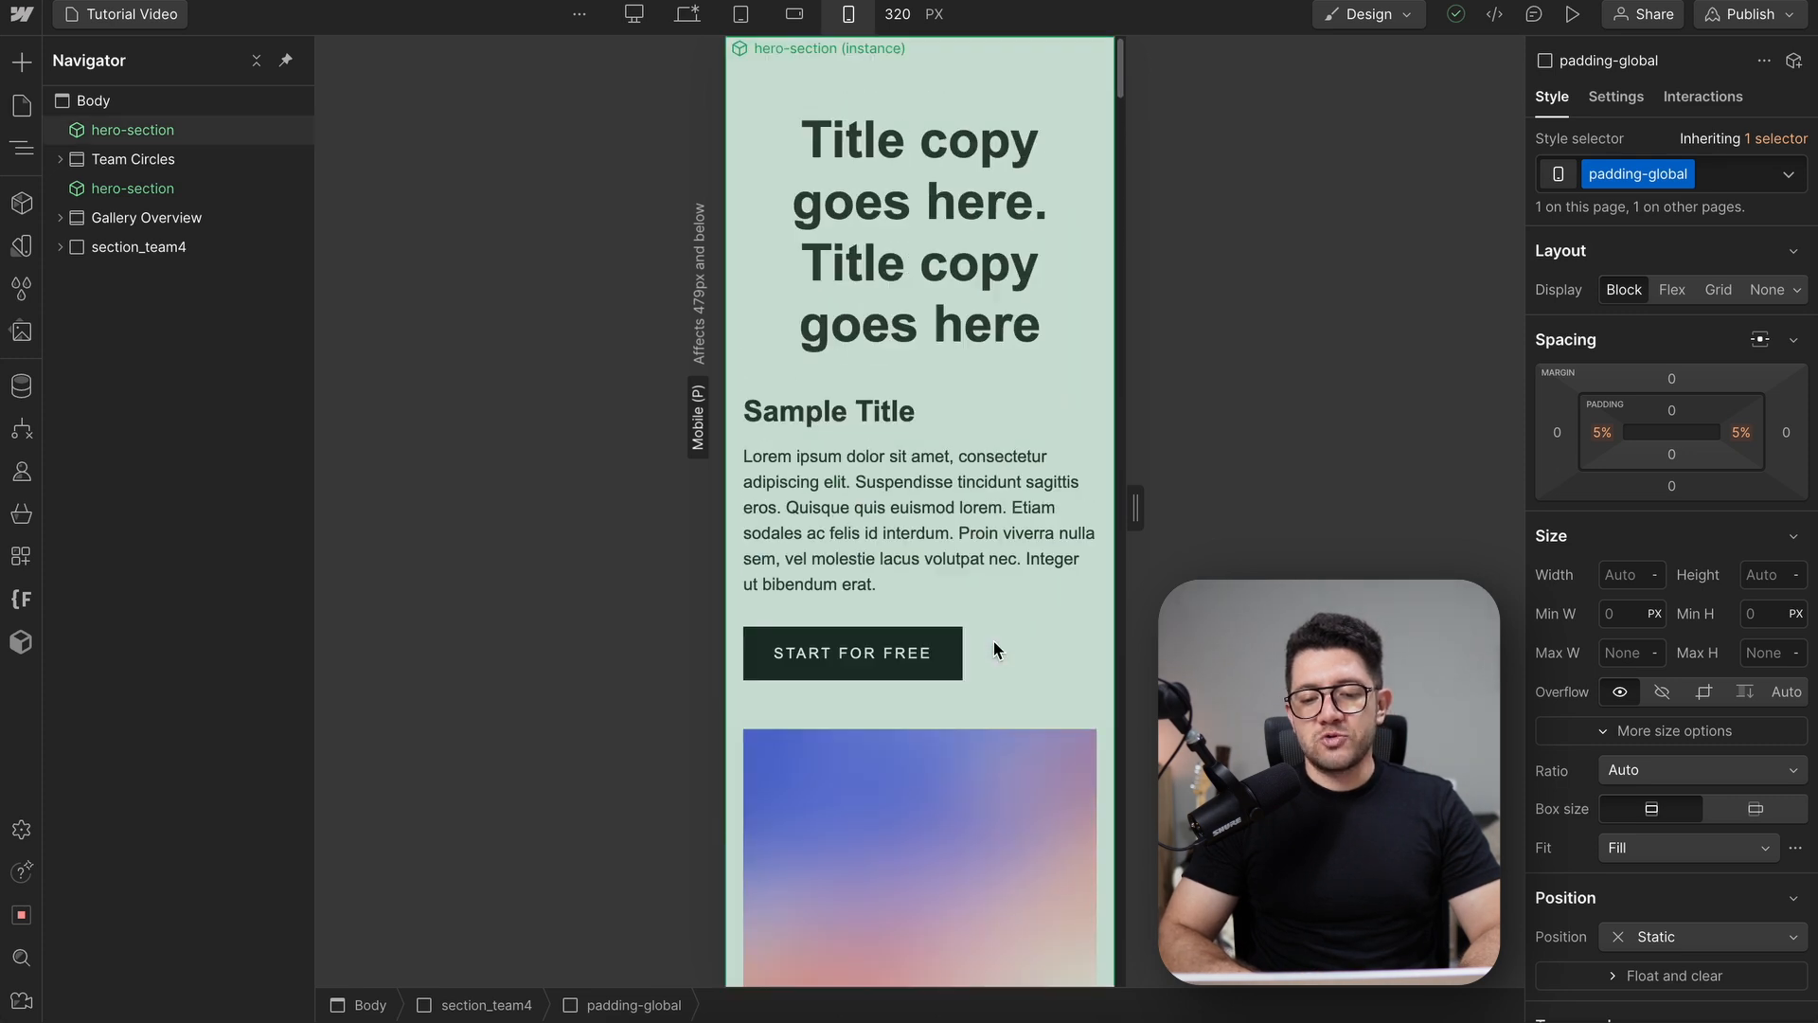
pyautogui.moveTo(1125, 520); pyautogui.dragTo(1154, 516)
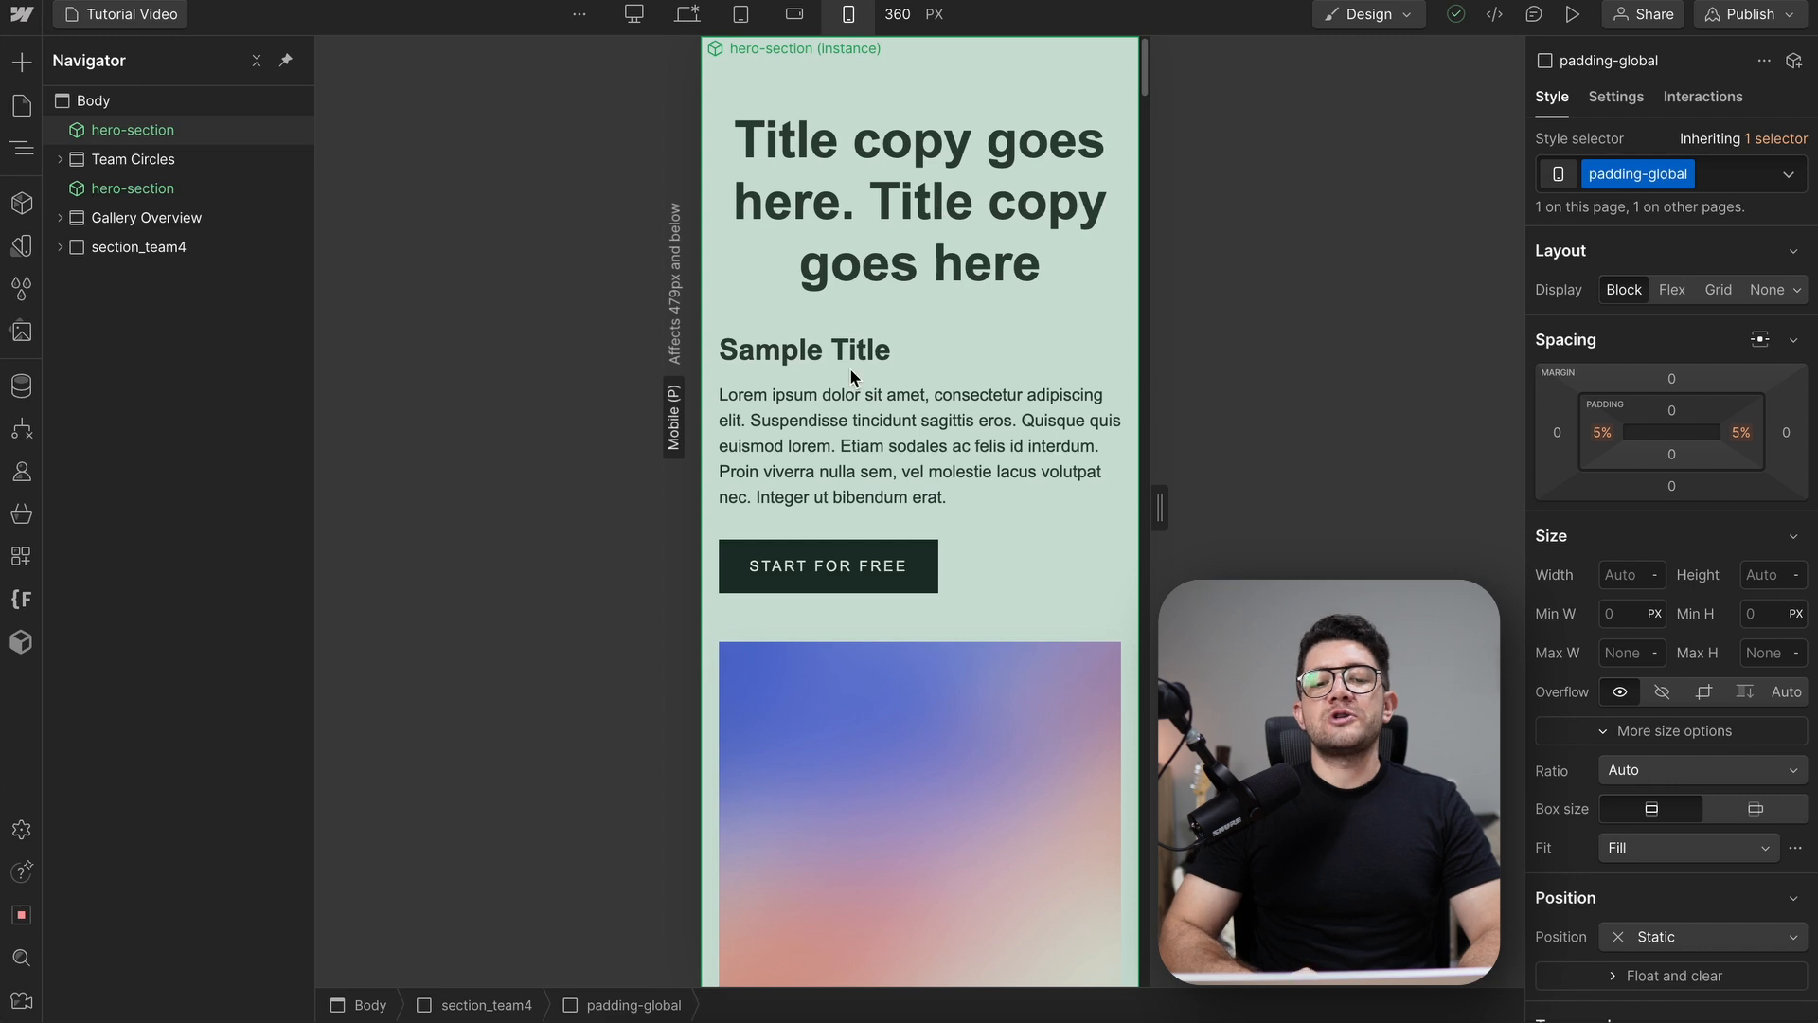
pyautogui.scroll(-8, 850, 376)
pyautogui.click(695, 14)
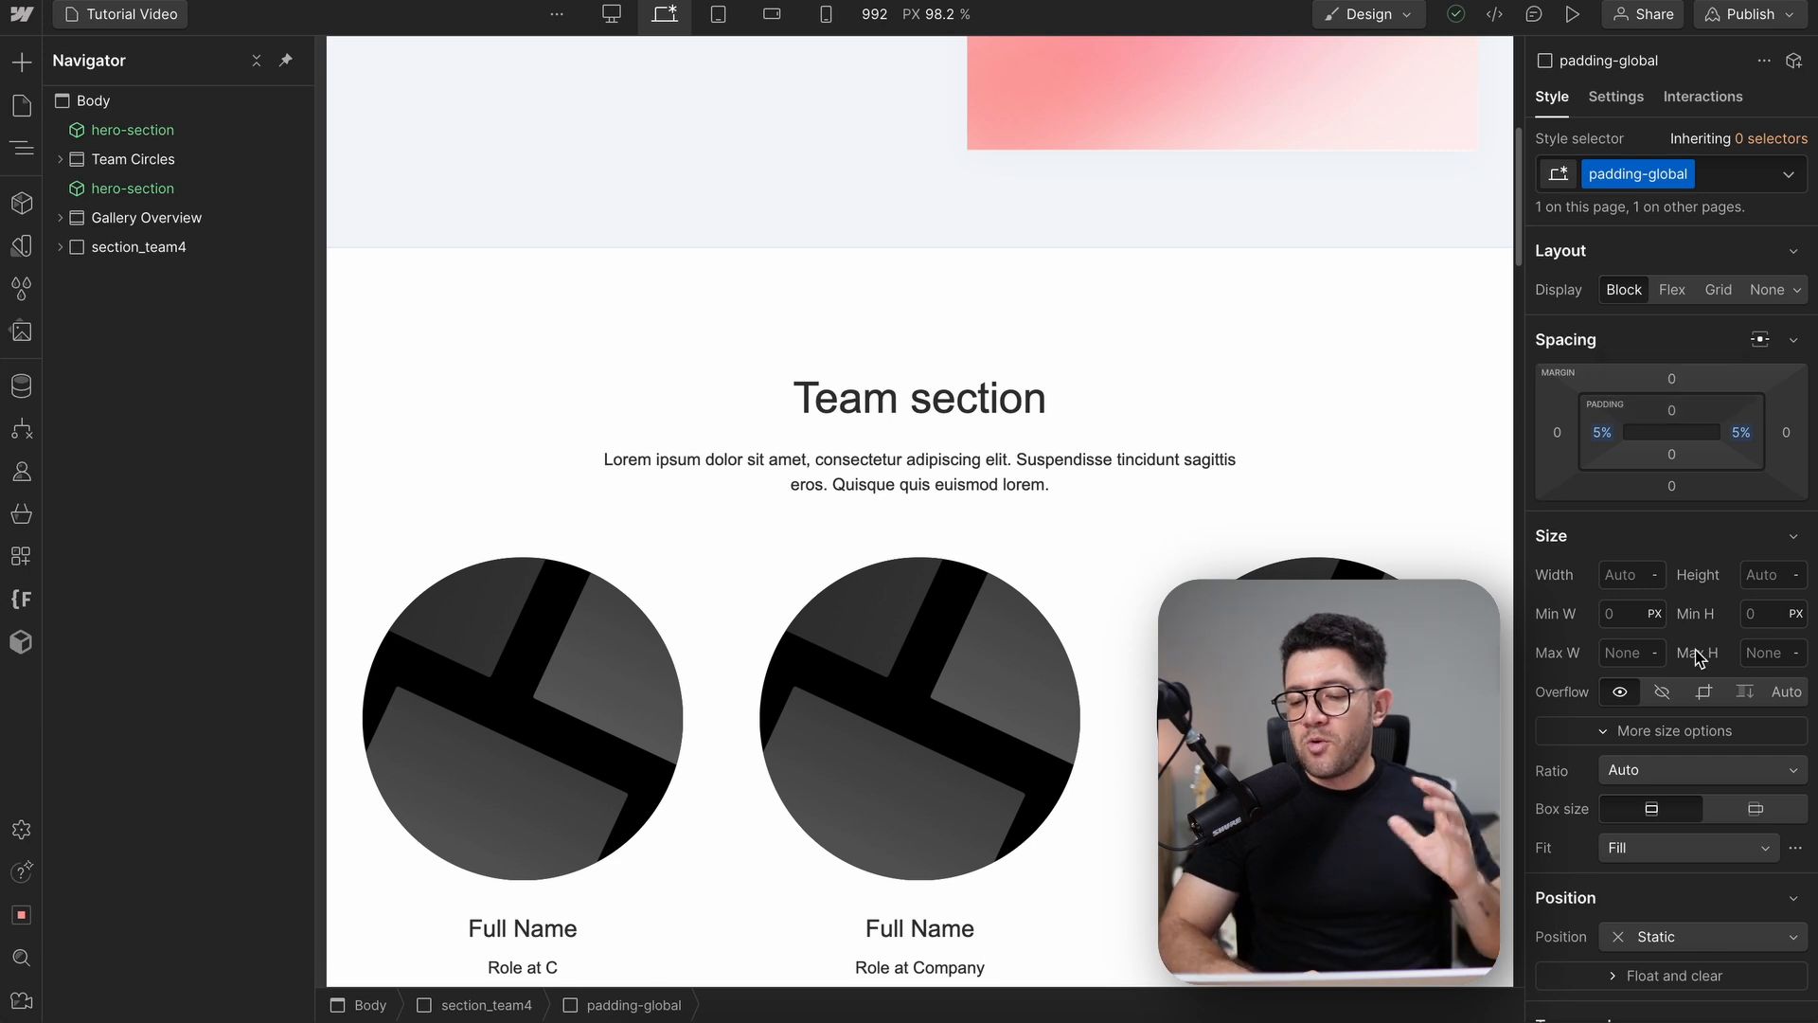
# Look through the padding-global wrapper's style settings and the page's Team Circles section at the base breakpoint
pyautogui.scroll(-3, 1695, 650)
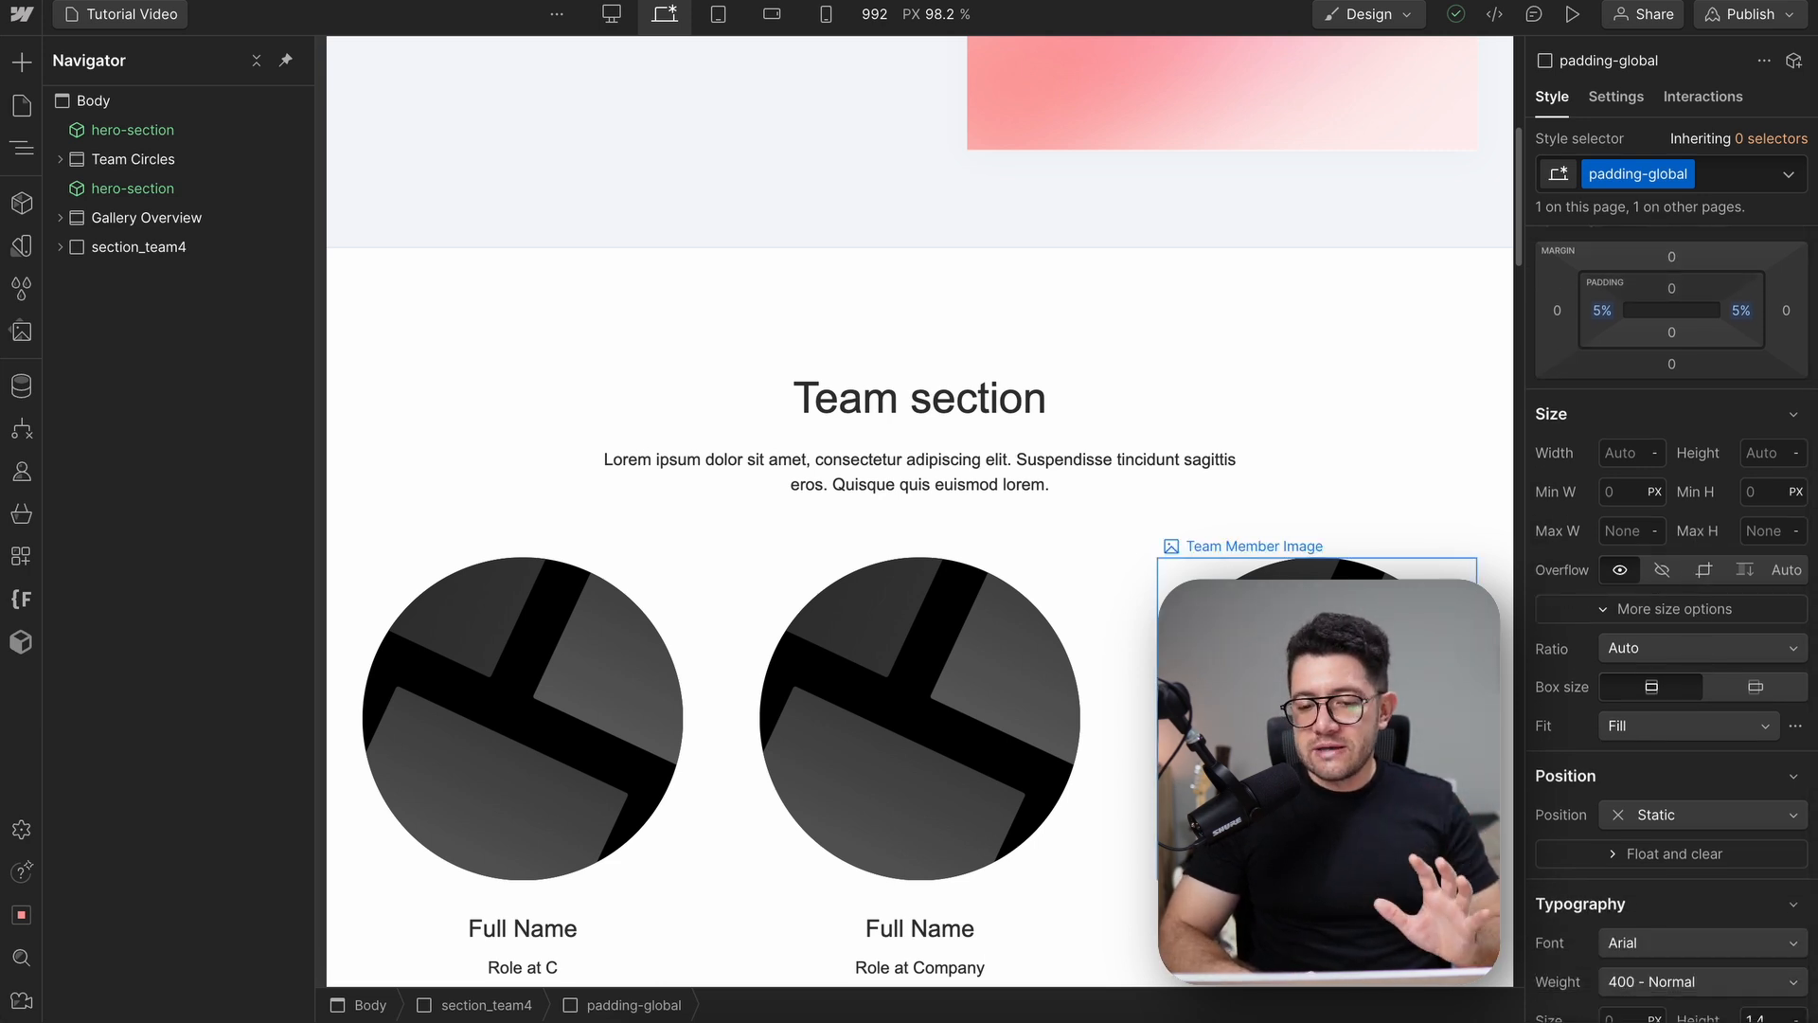
pyautogui.scroll(-1, 1408, 390)
pyautogui.scroll(3, 1408, 390)
pyautogui.scroll(-3, 1406, 389)
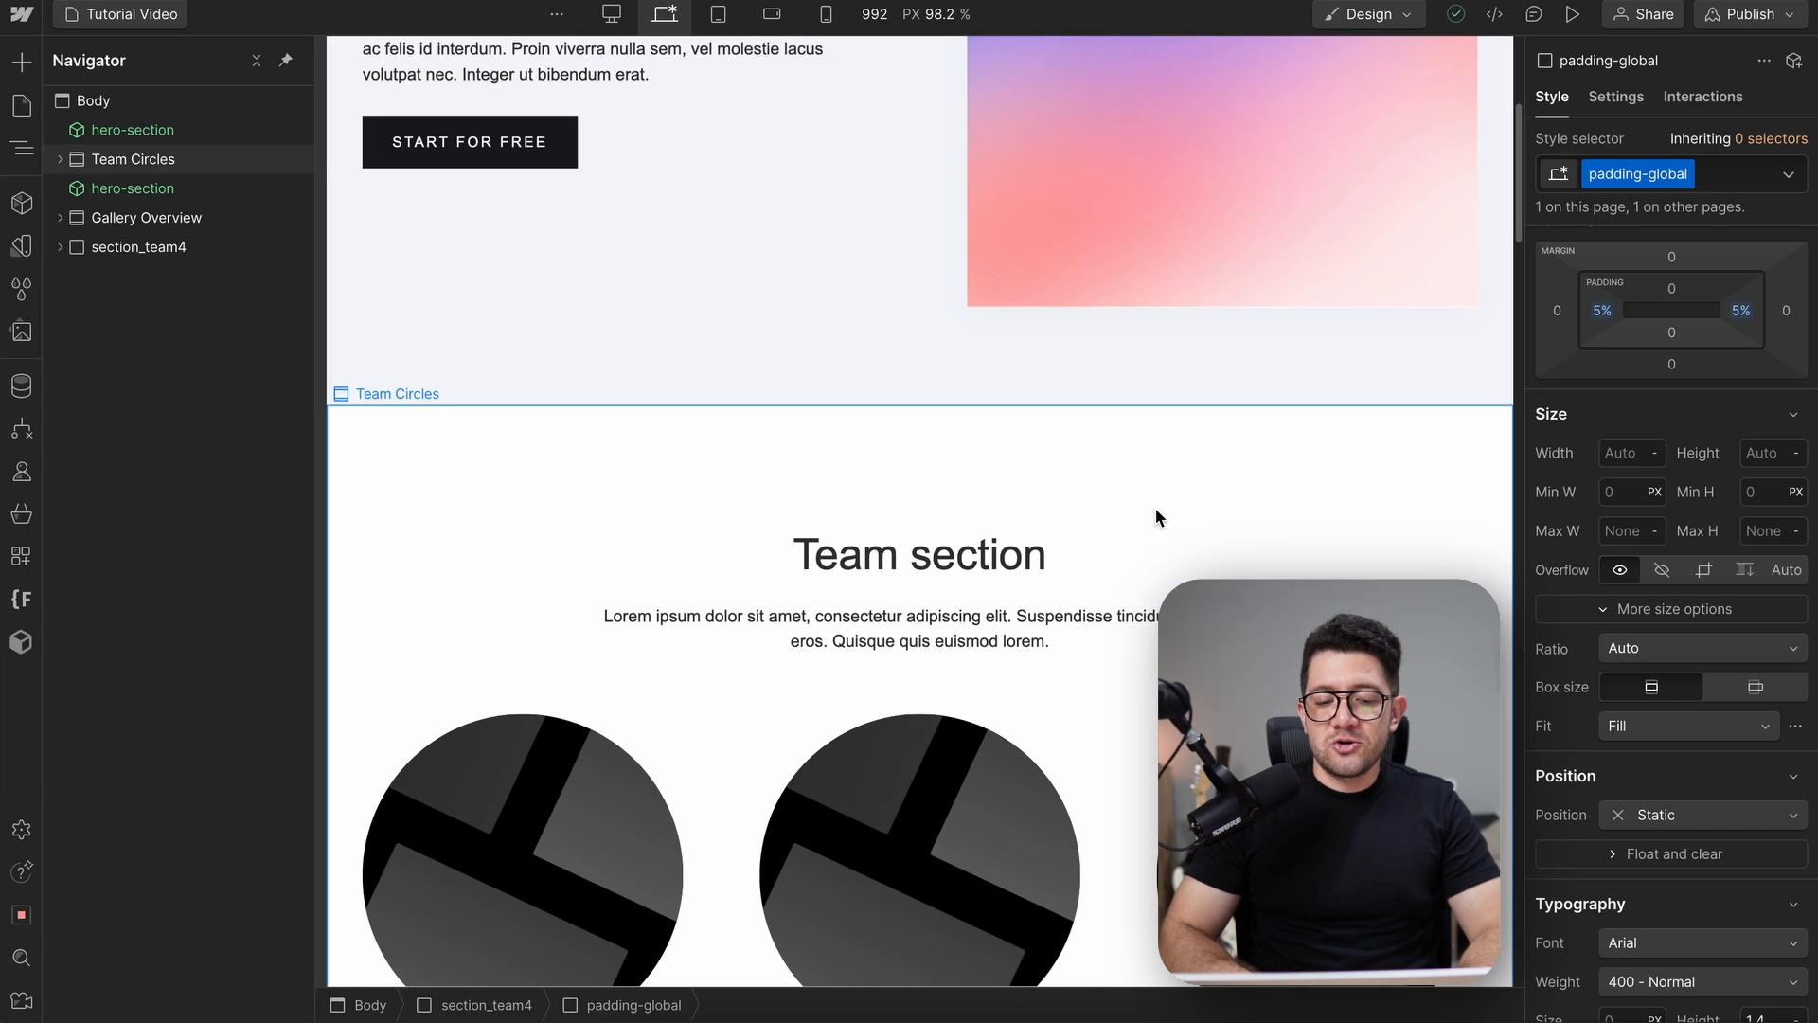
# Set the Team Circles section's background color to beige
pyautogui.click(468, 300)
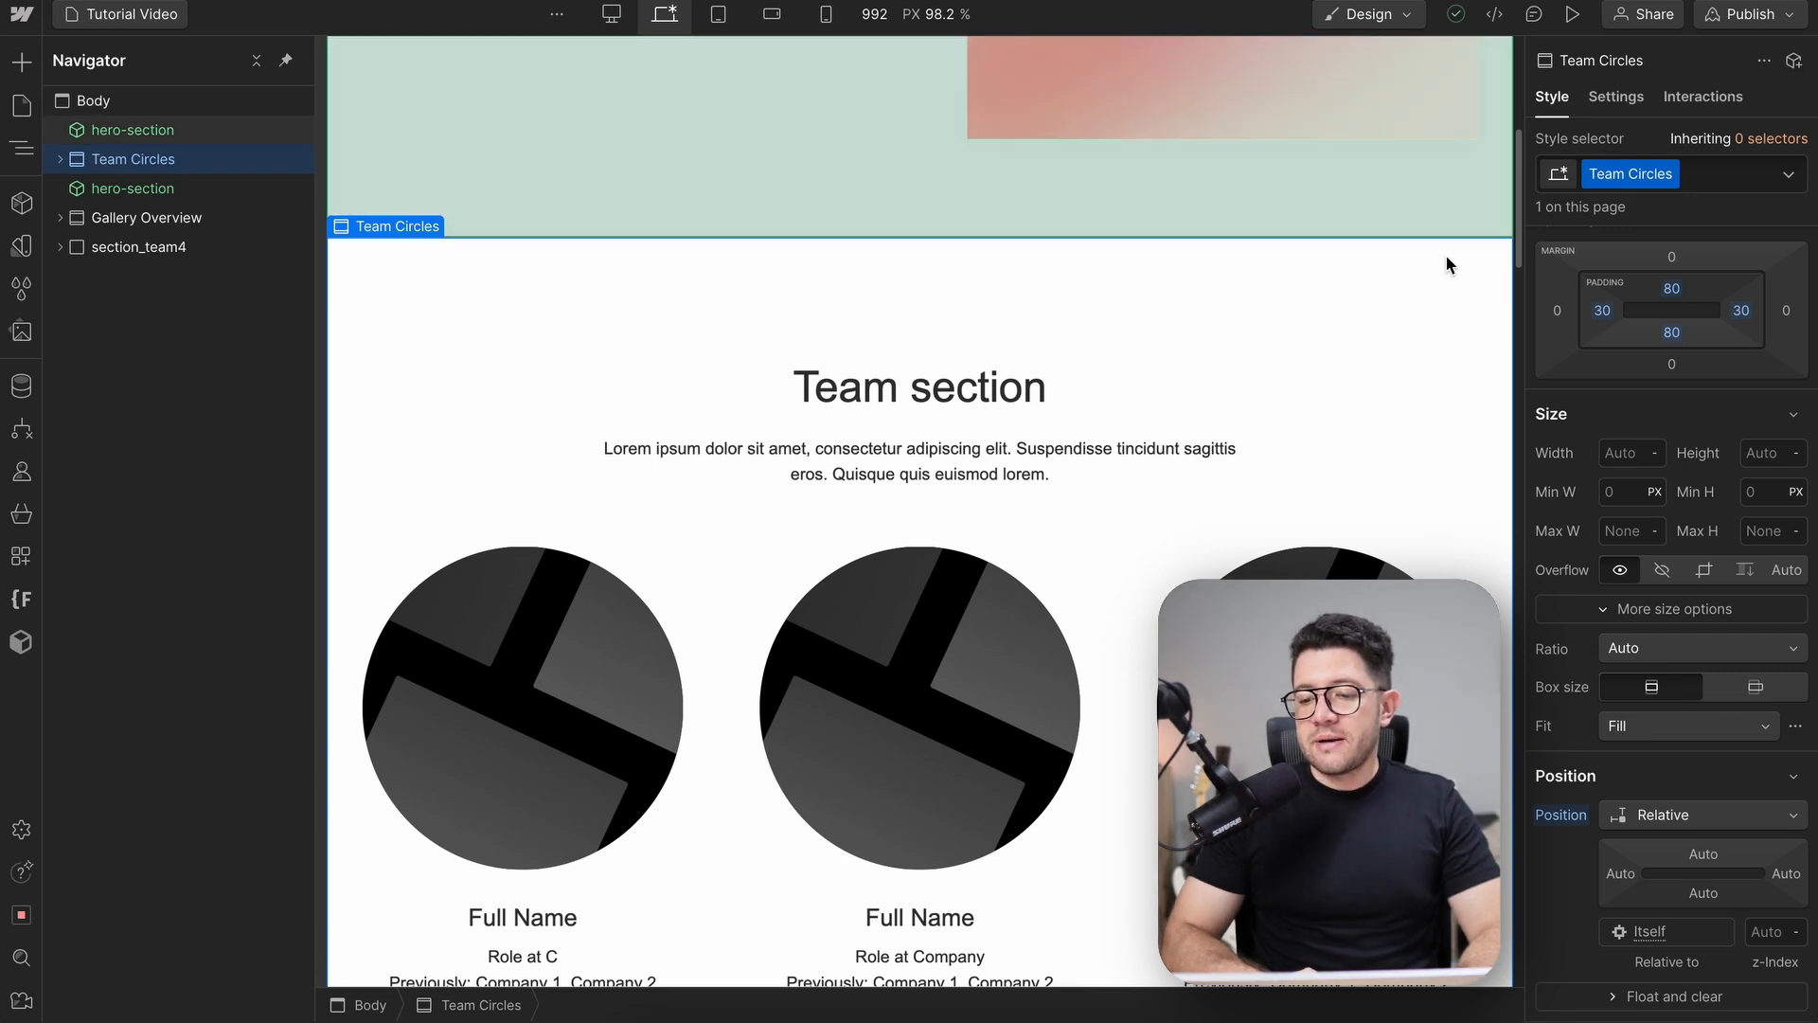
pyautogui.scroll(-8, 1702, 455)
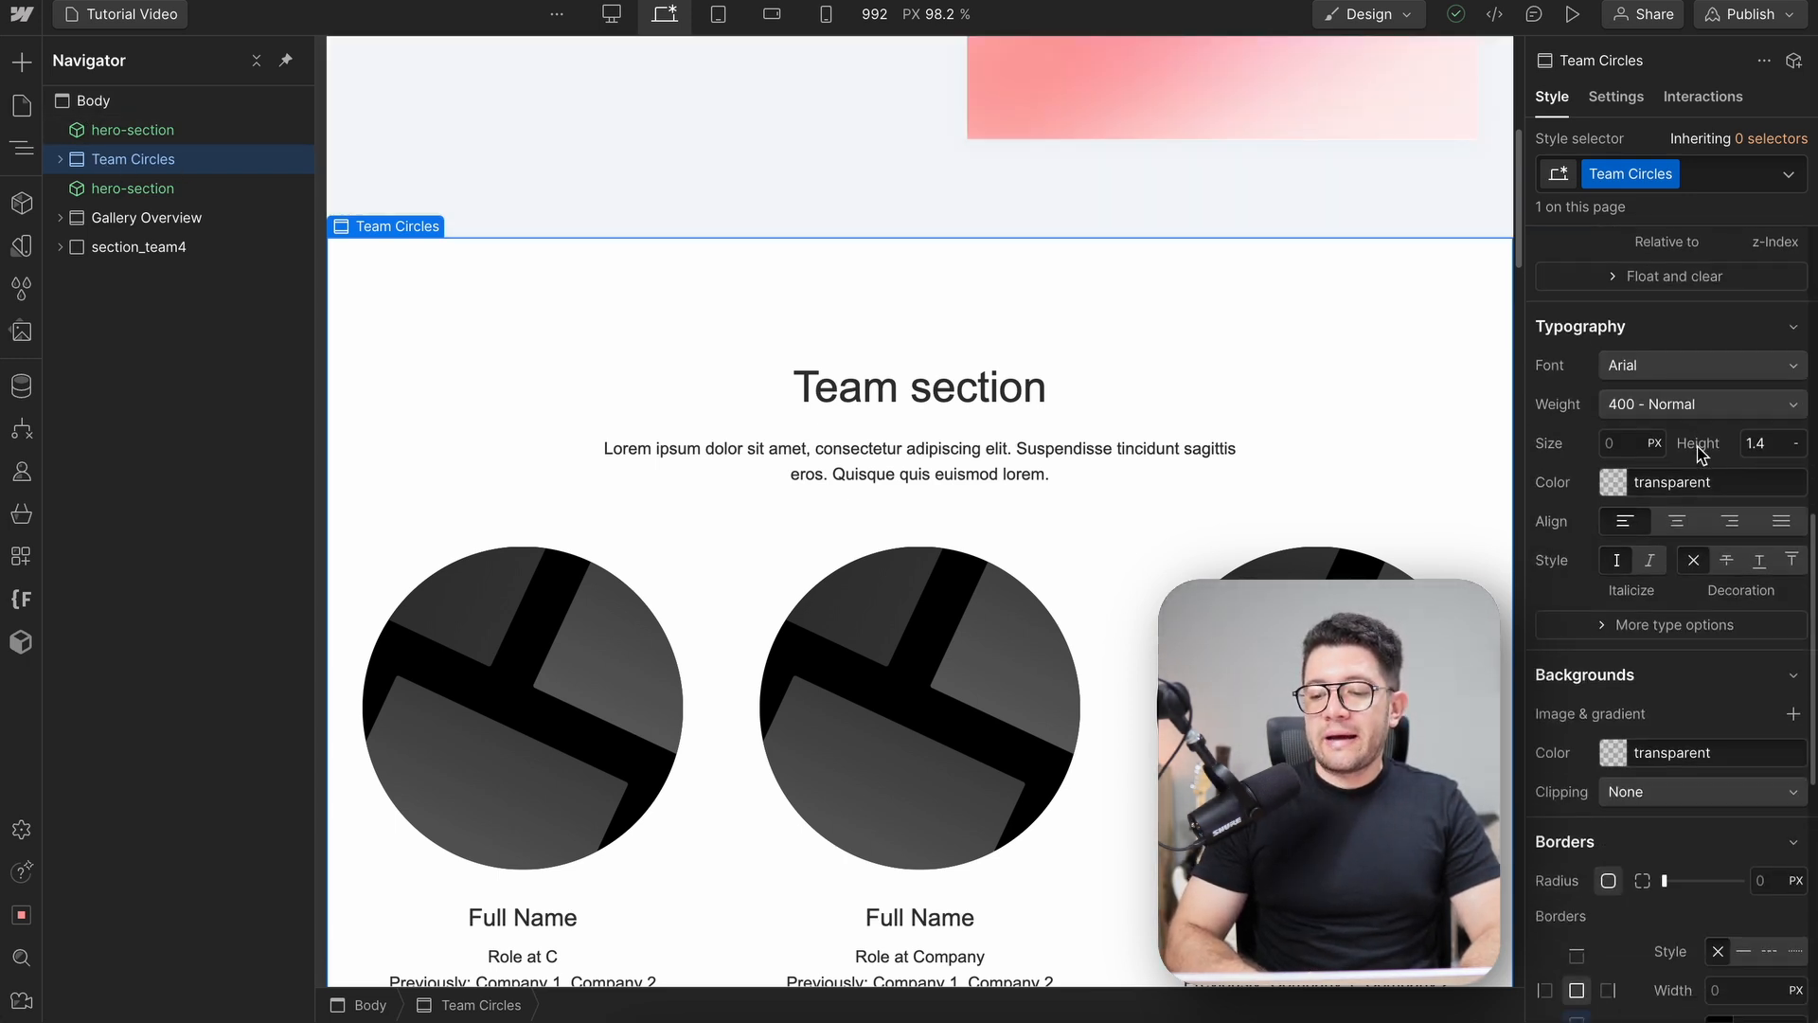
pyautogui.scroll(-3, 1702, 454)
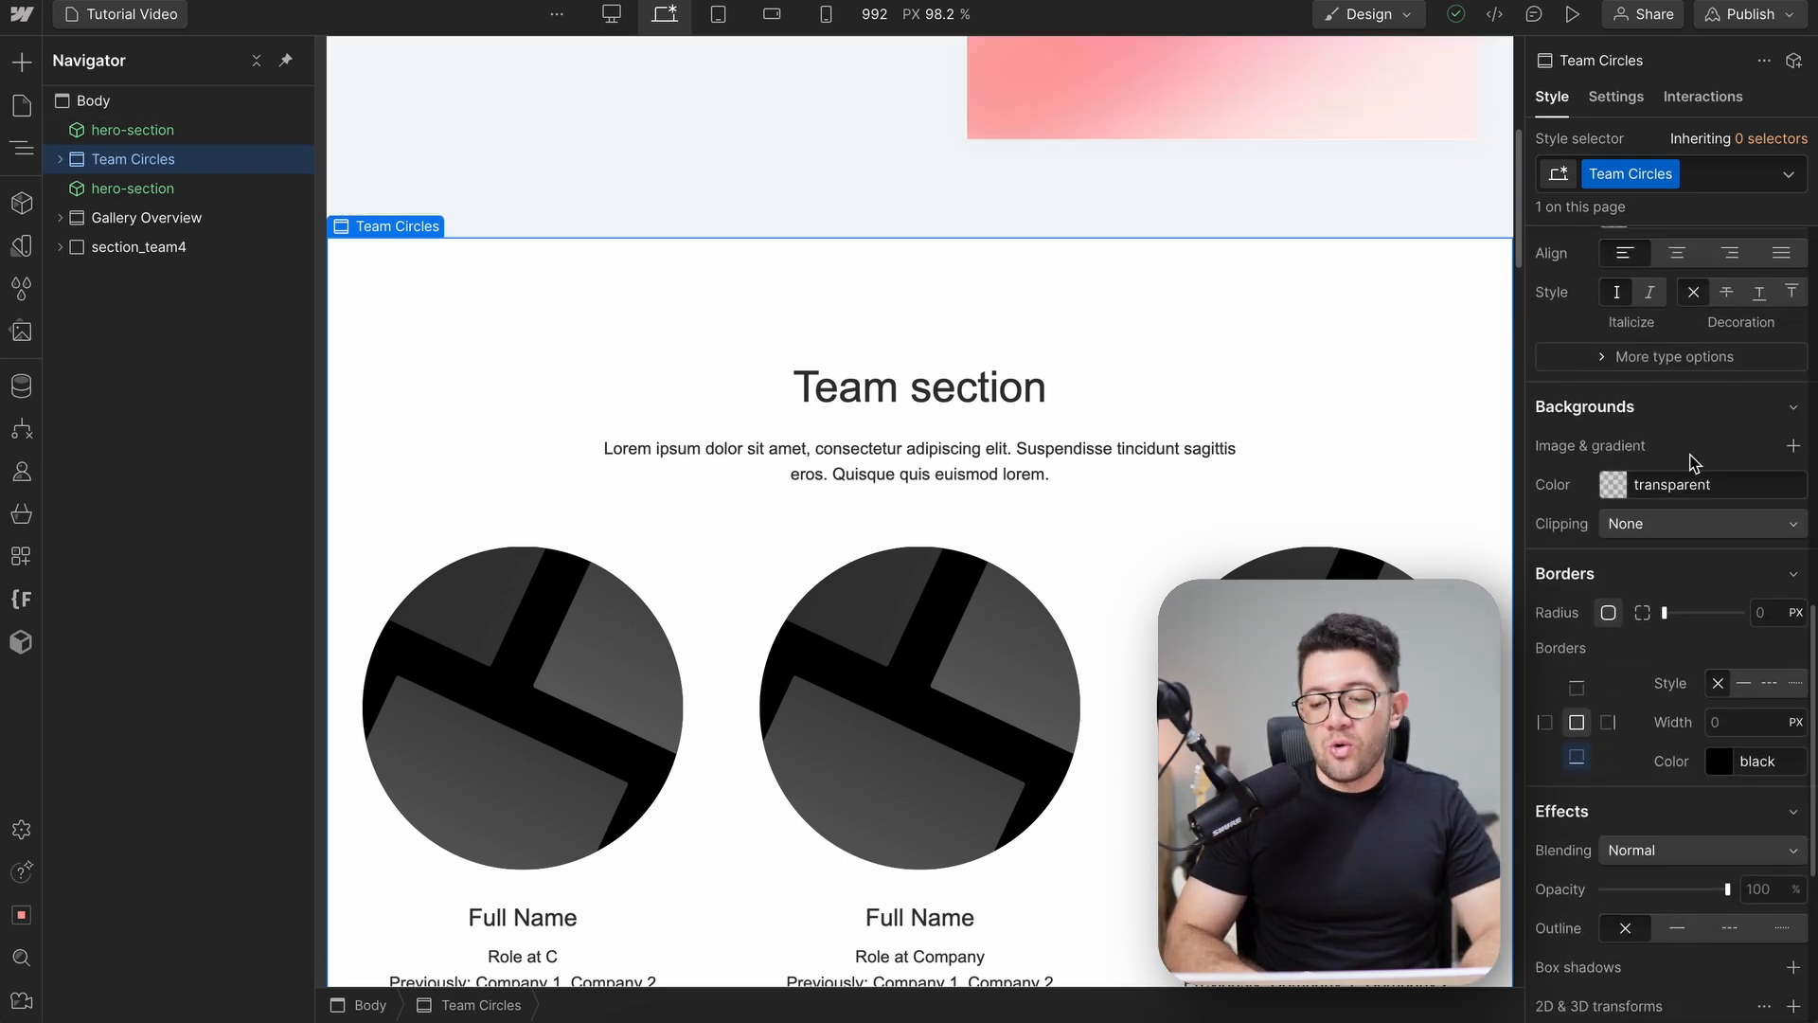
pyautogui.click(1603, 473)
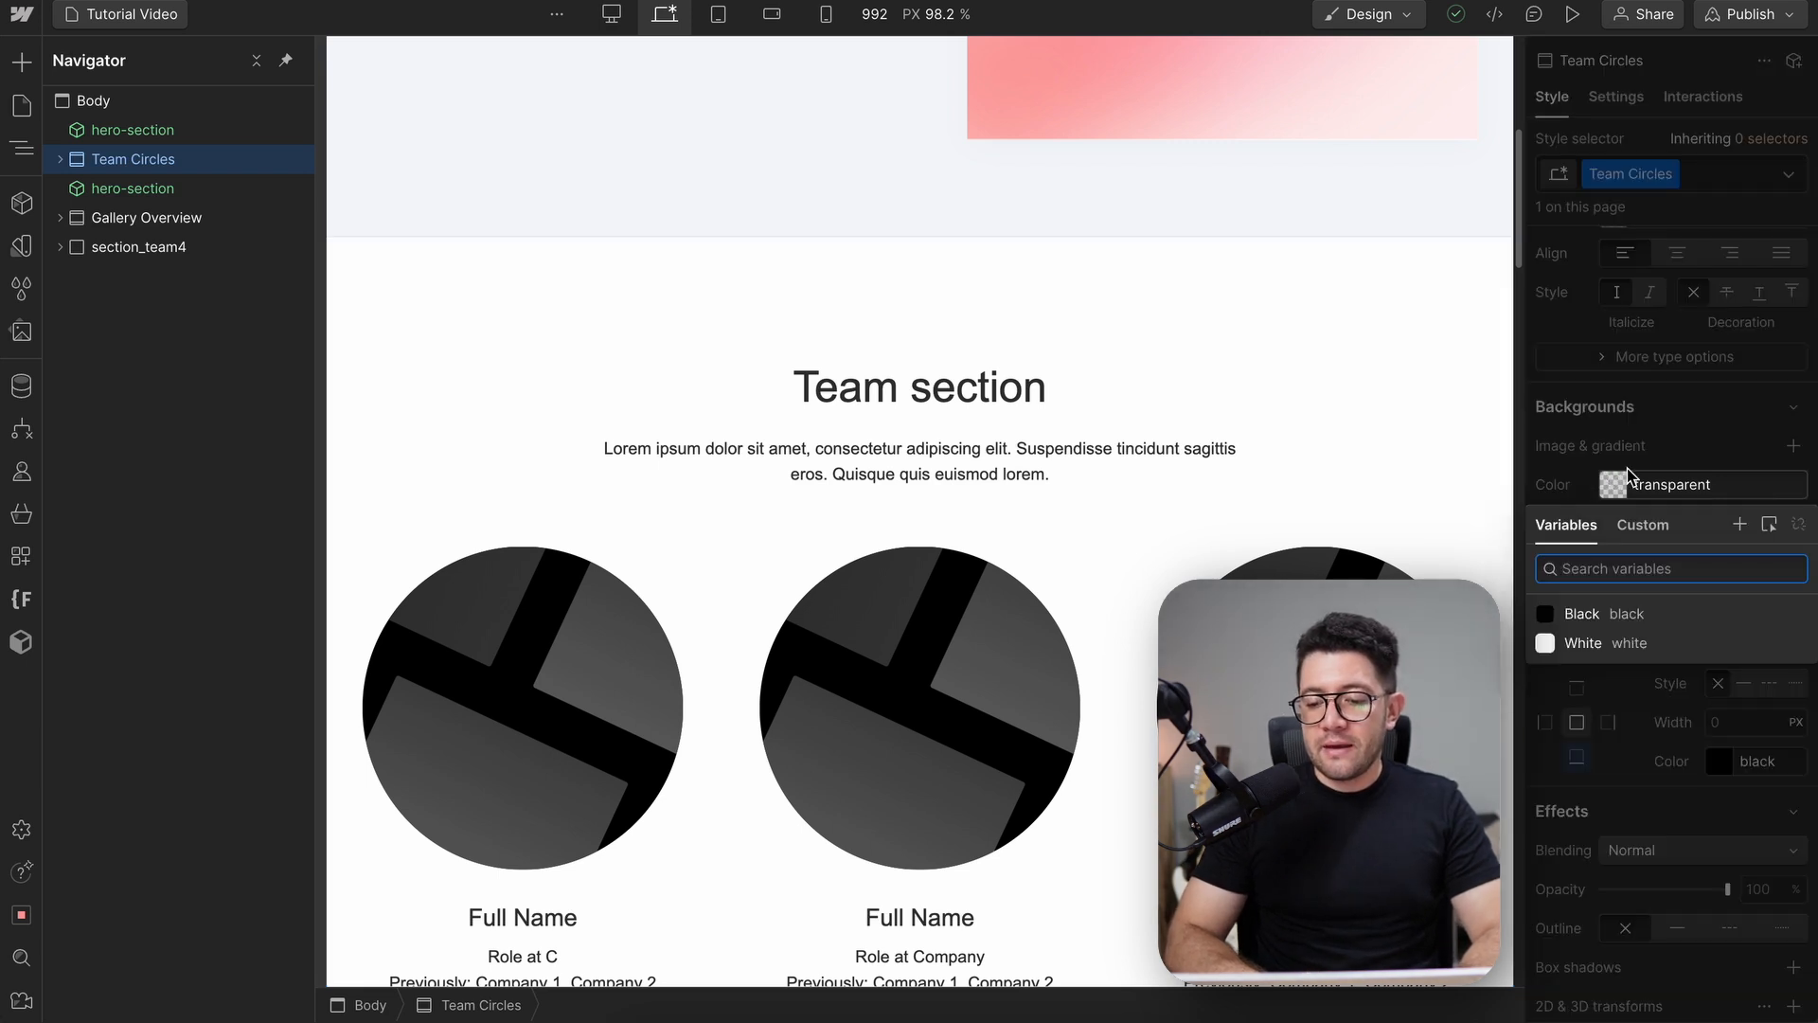
pyautogui.click(1627, 470)
pyautogui.click(1677, 493)
pyautogui.write('beige')
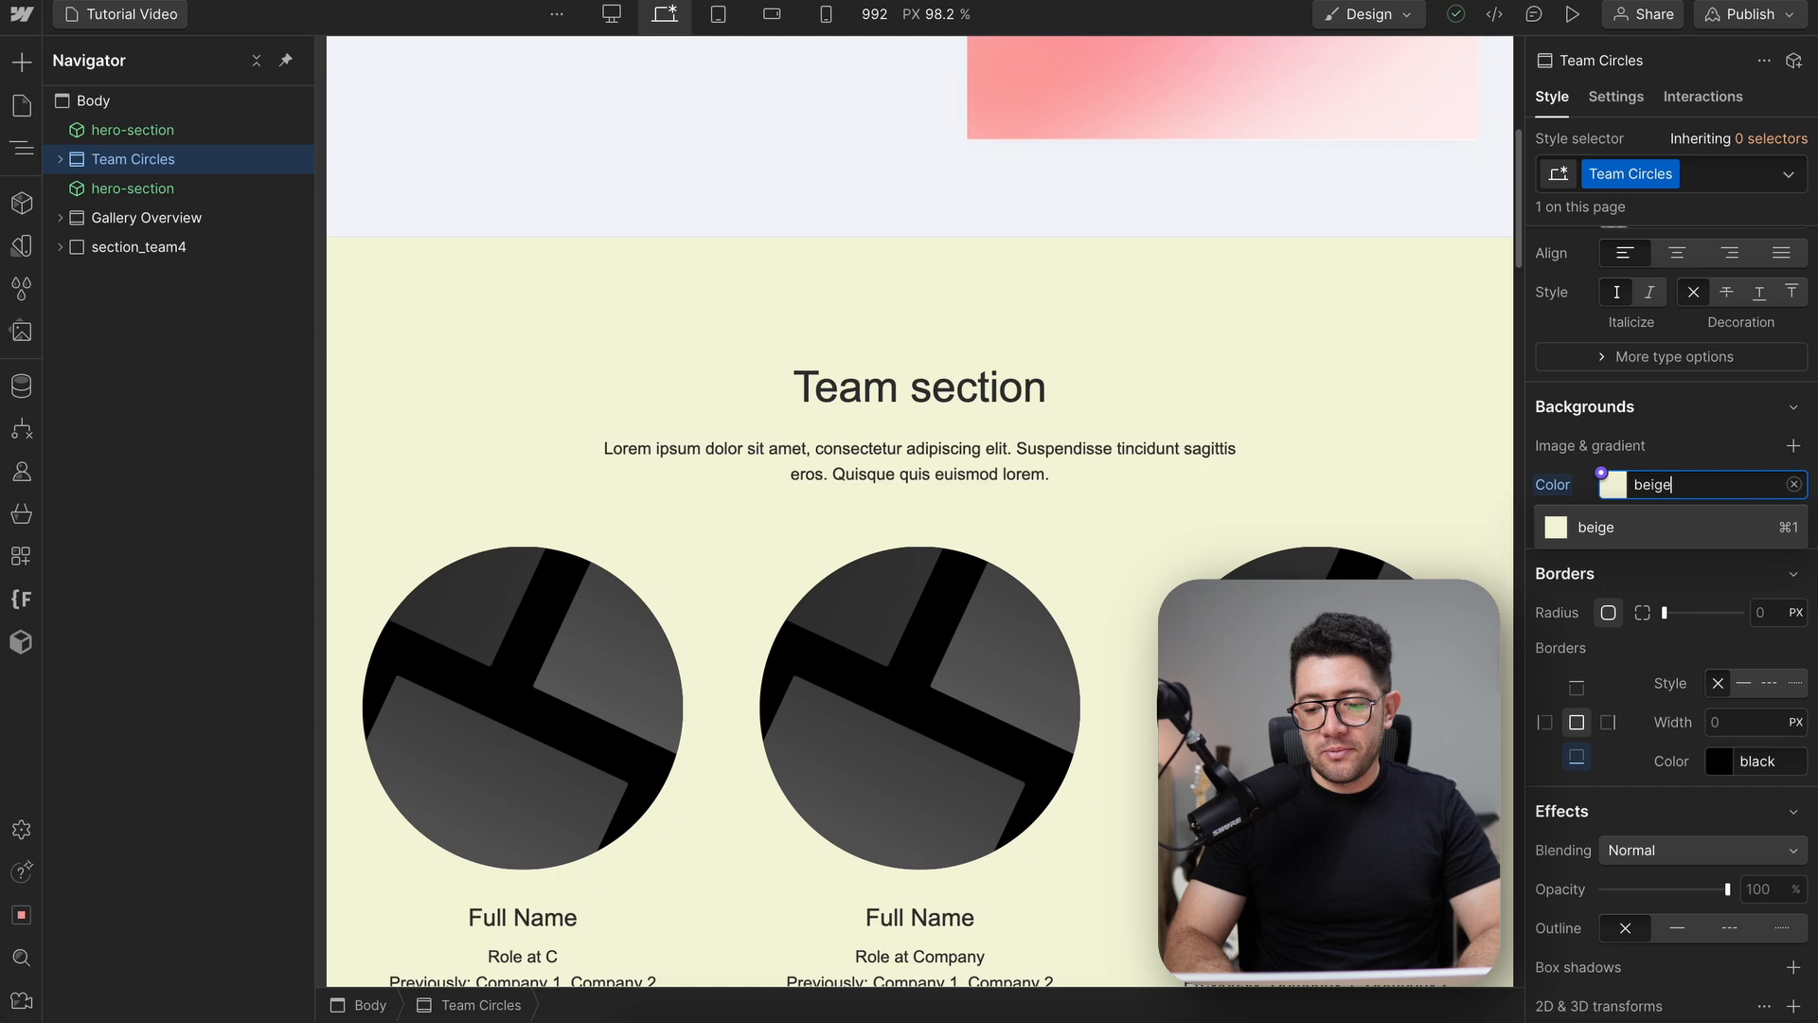
pyautogui.press('Return')
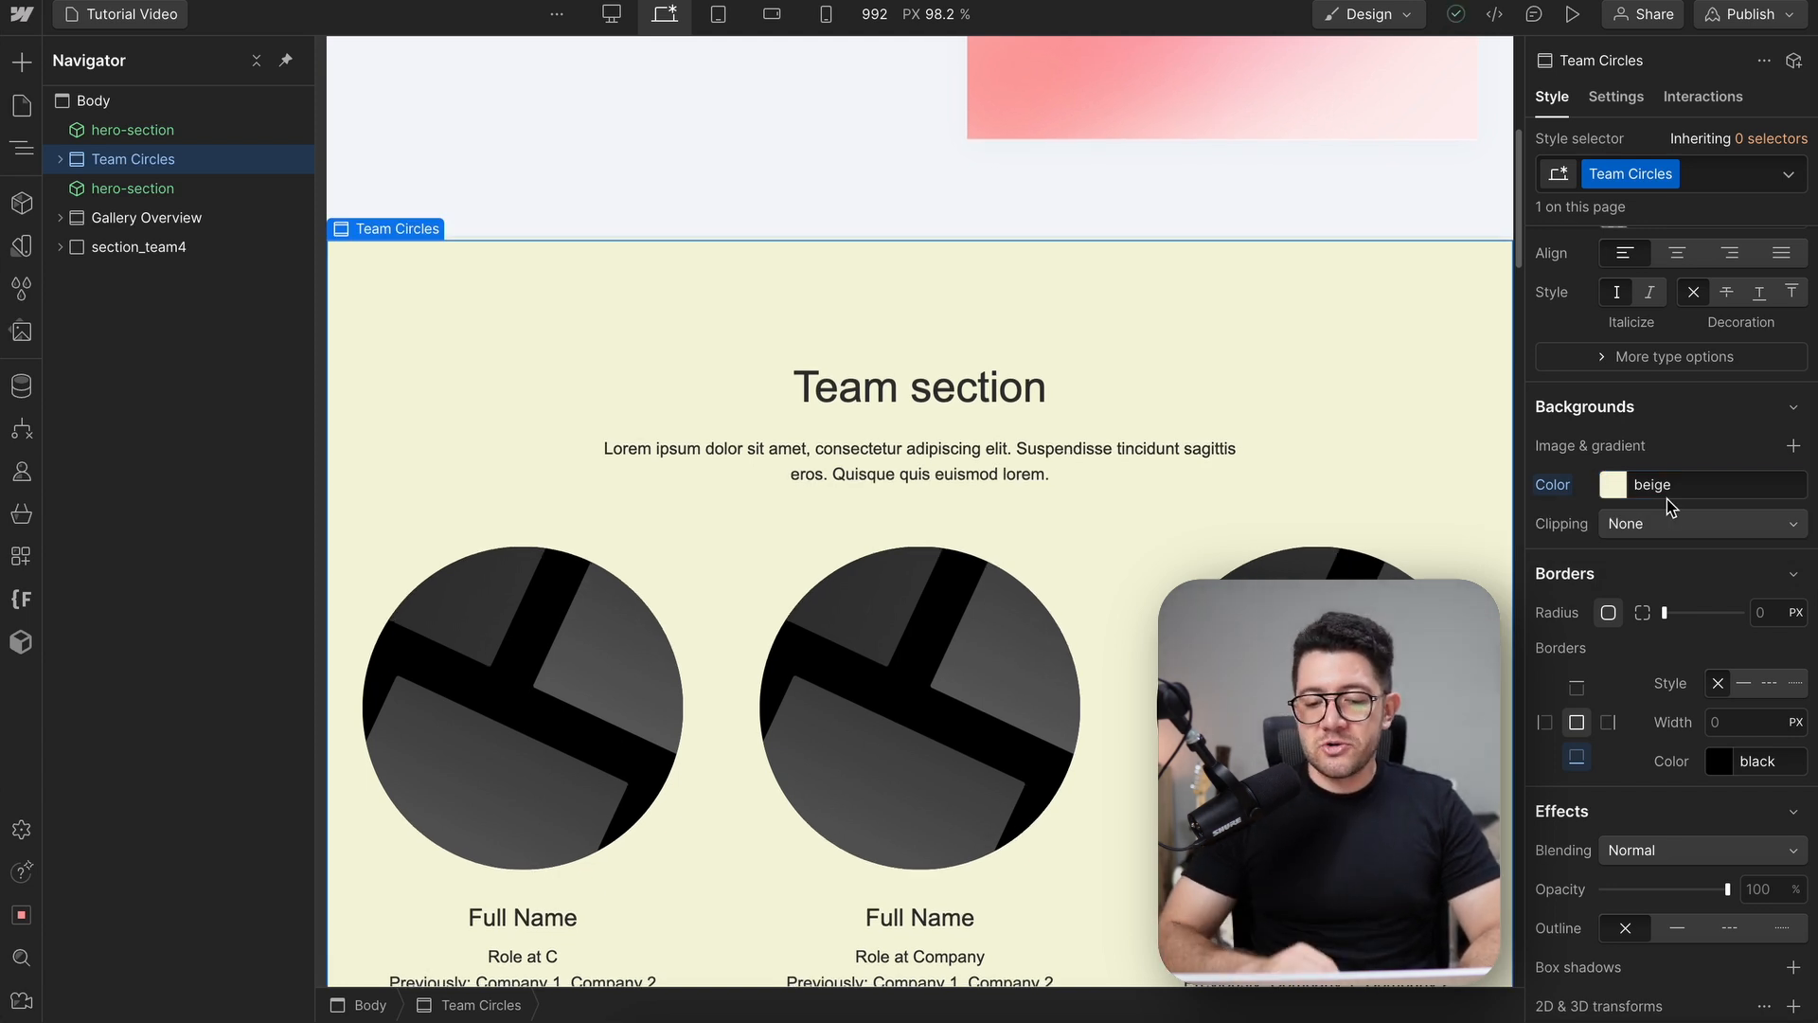
# Increase the top padding of the Team Circles section
pyautogui.scroll(-2, 1179, 255)
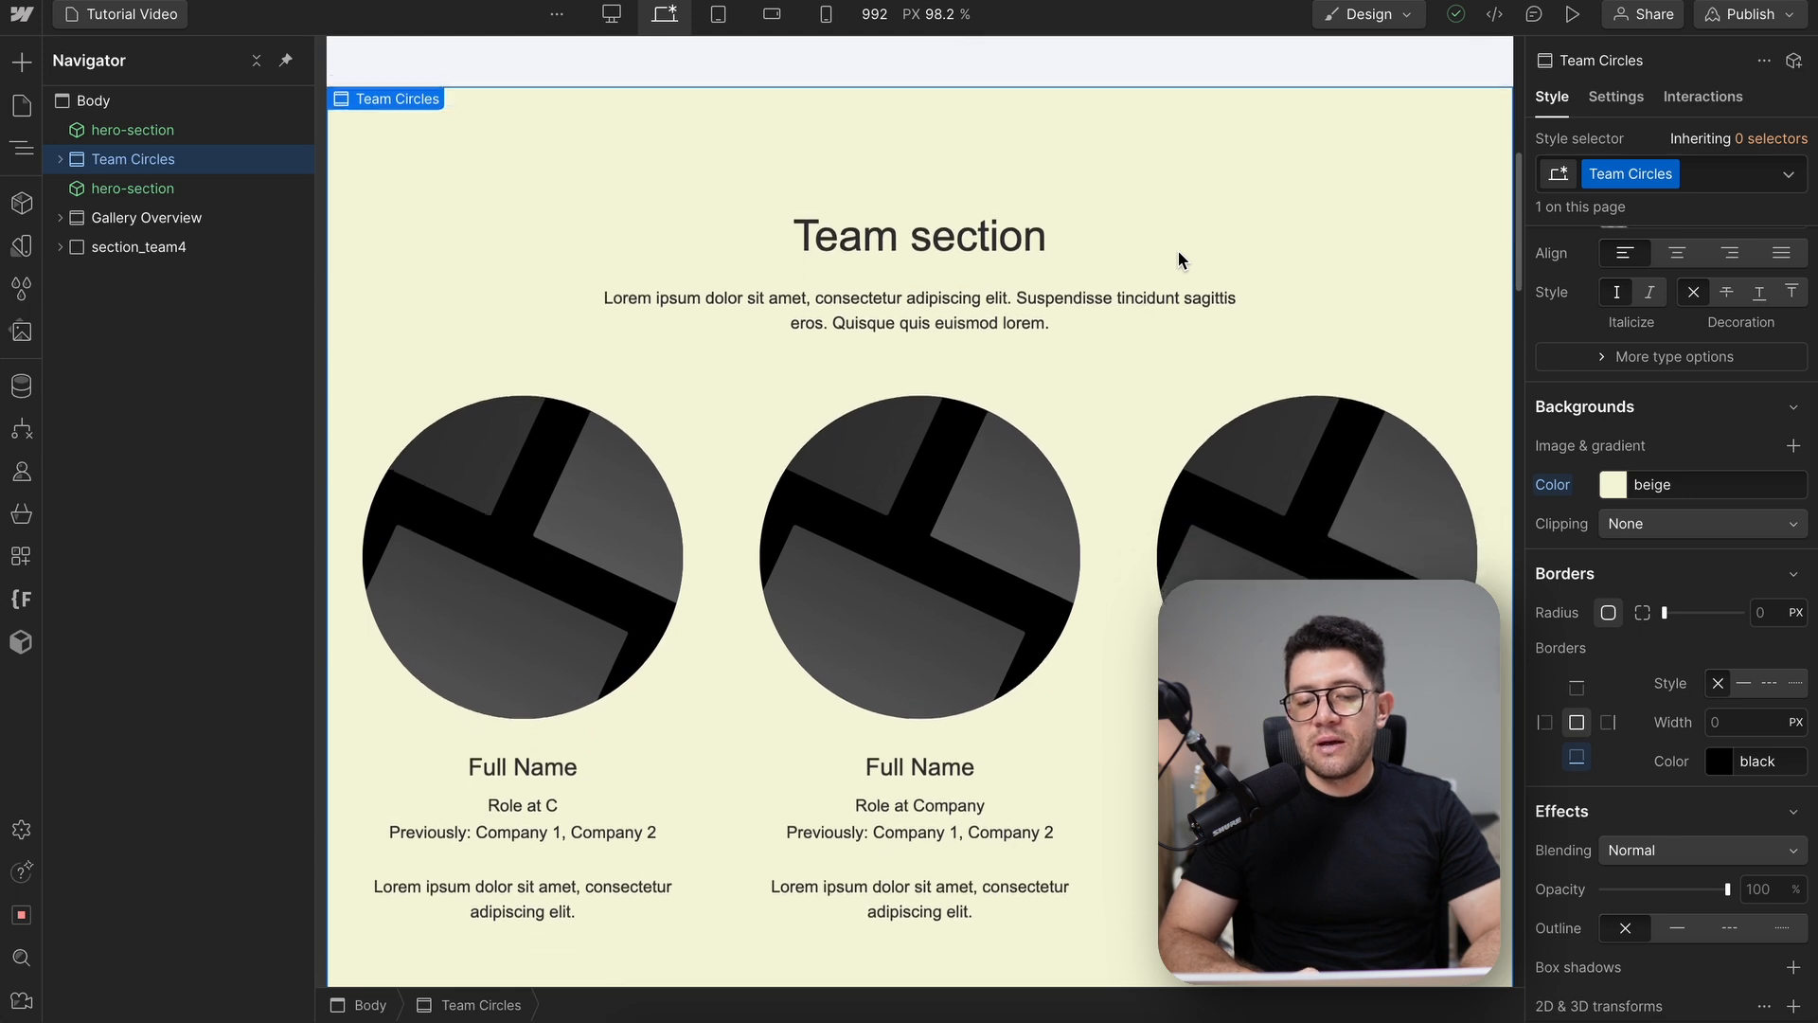
pyautogui.scroll(2, 1178, 258)
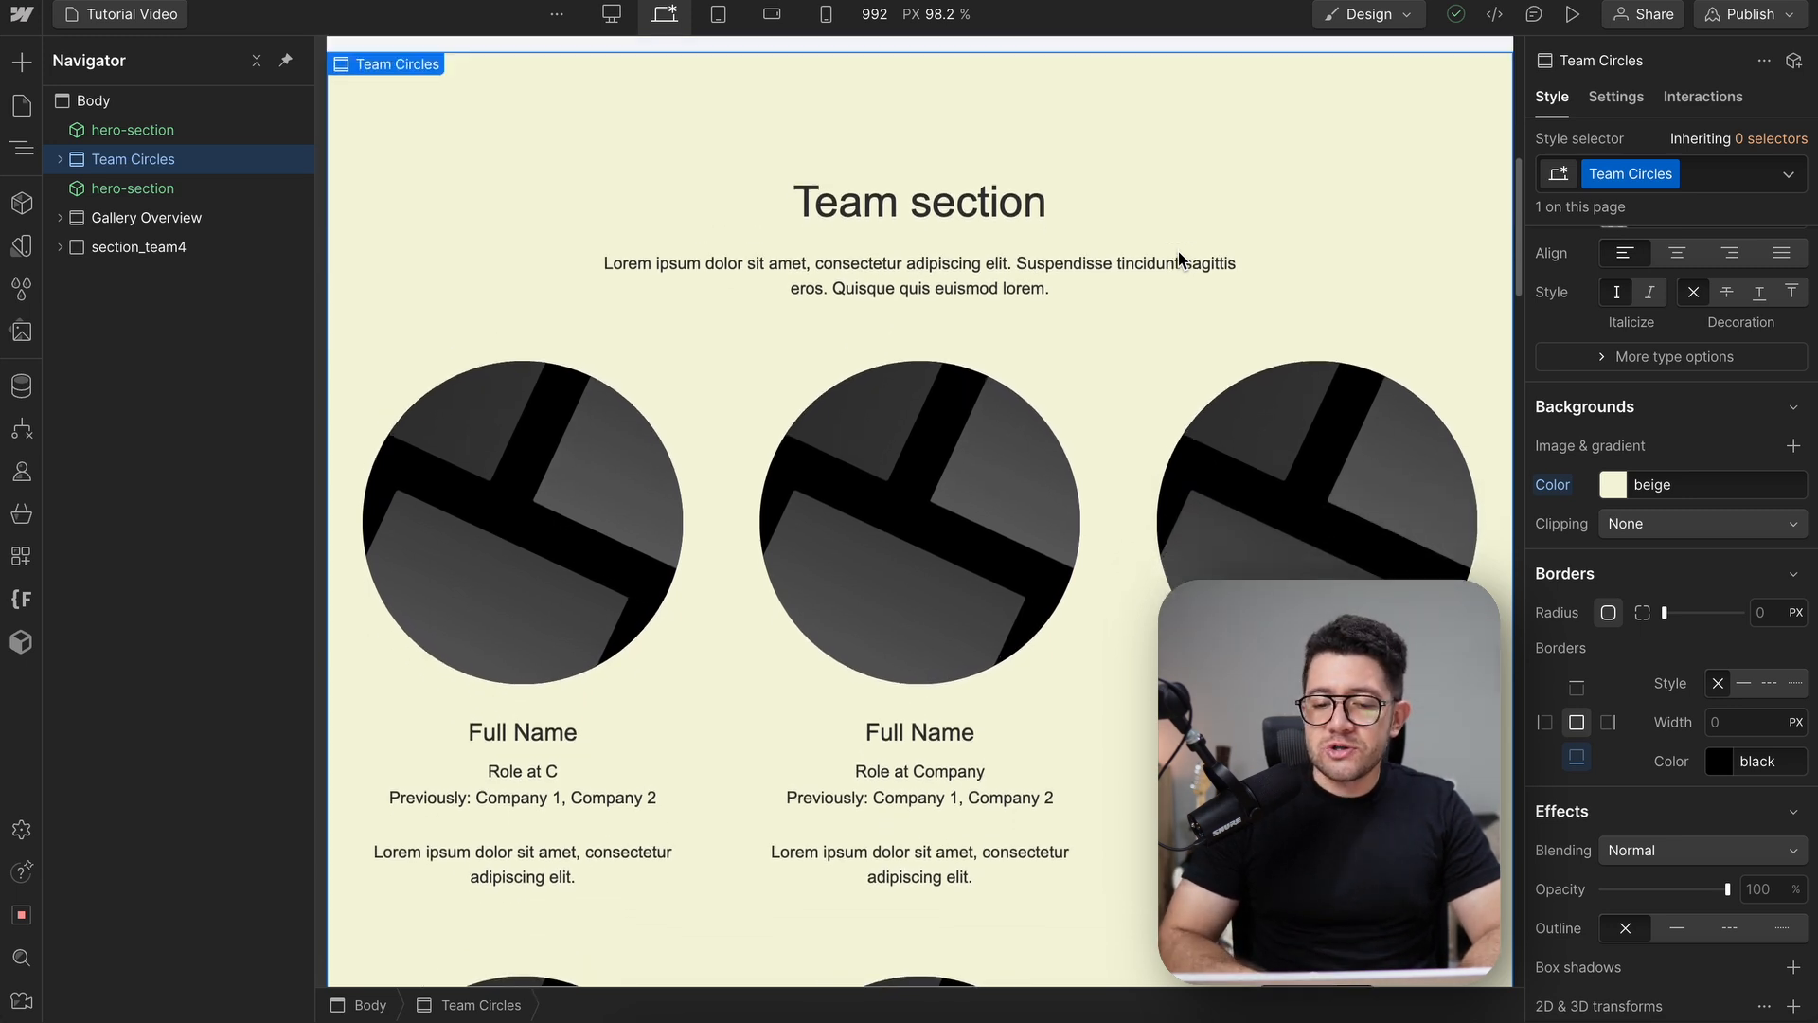
pyautogui.scroll(10, 1623, 401)
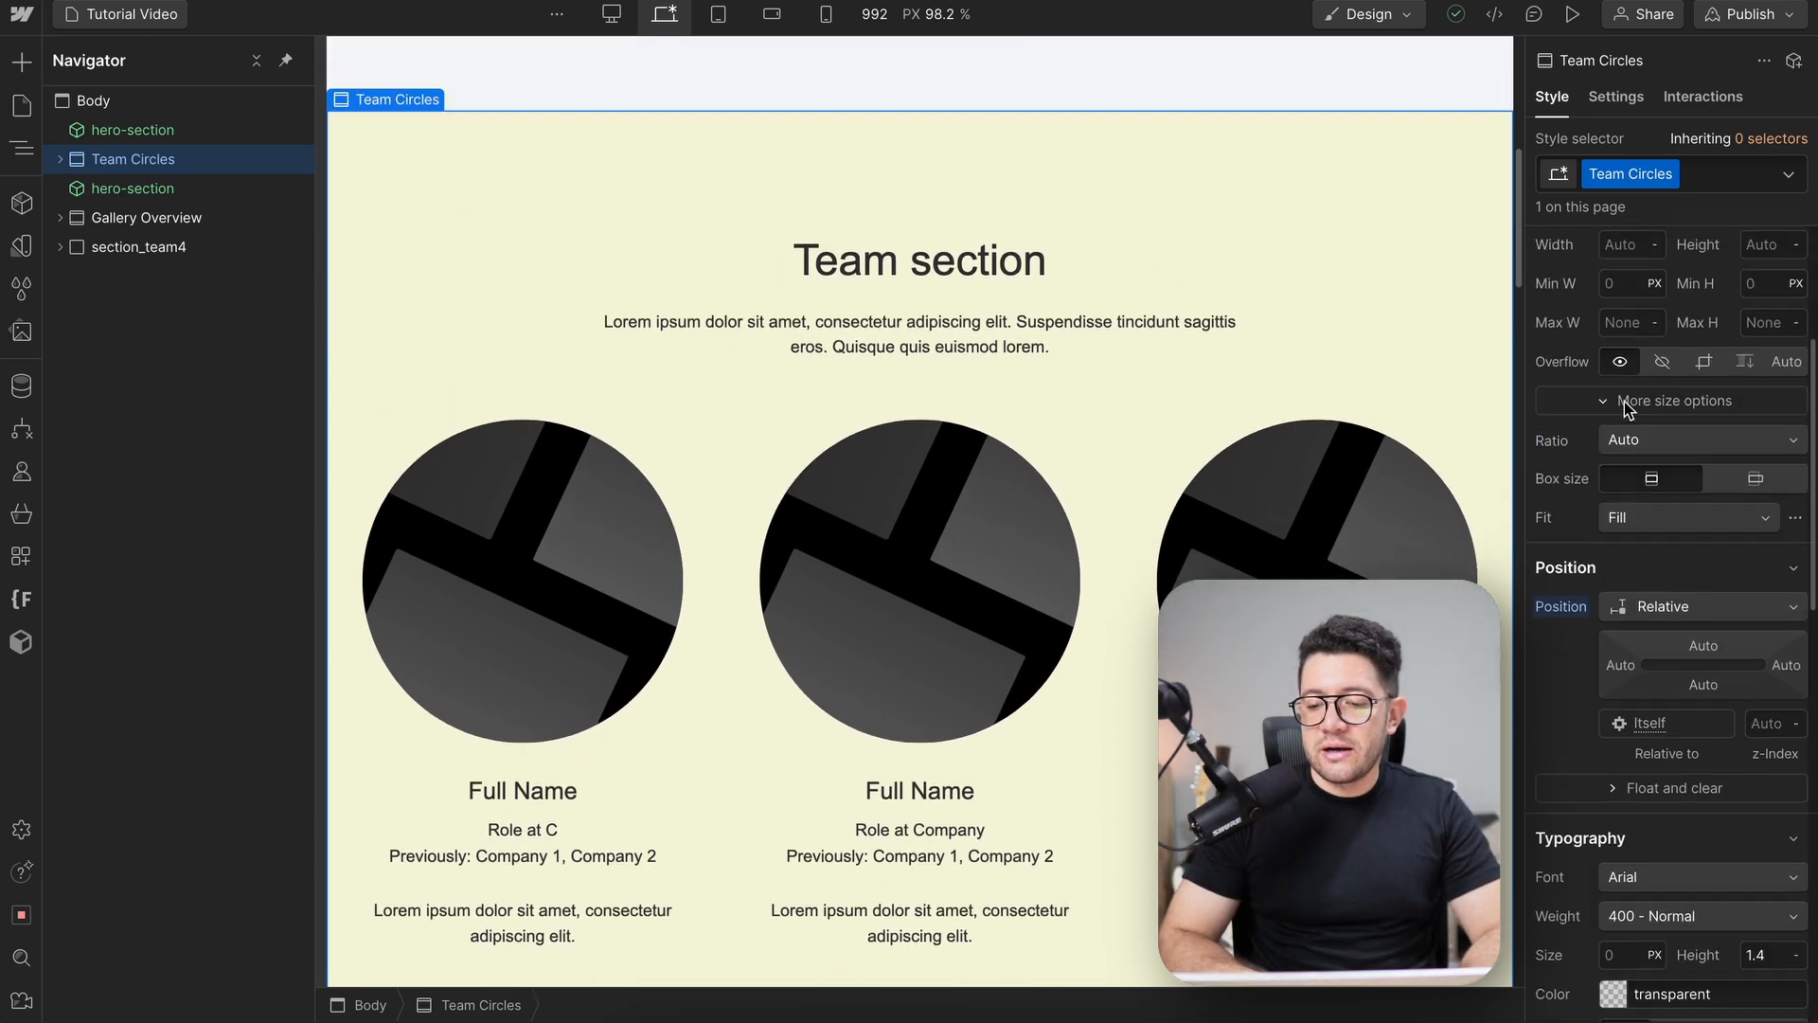
pyautogui.click(1672, 412)
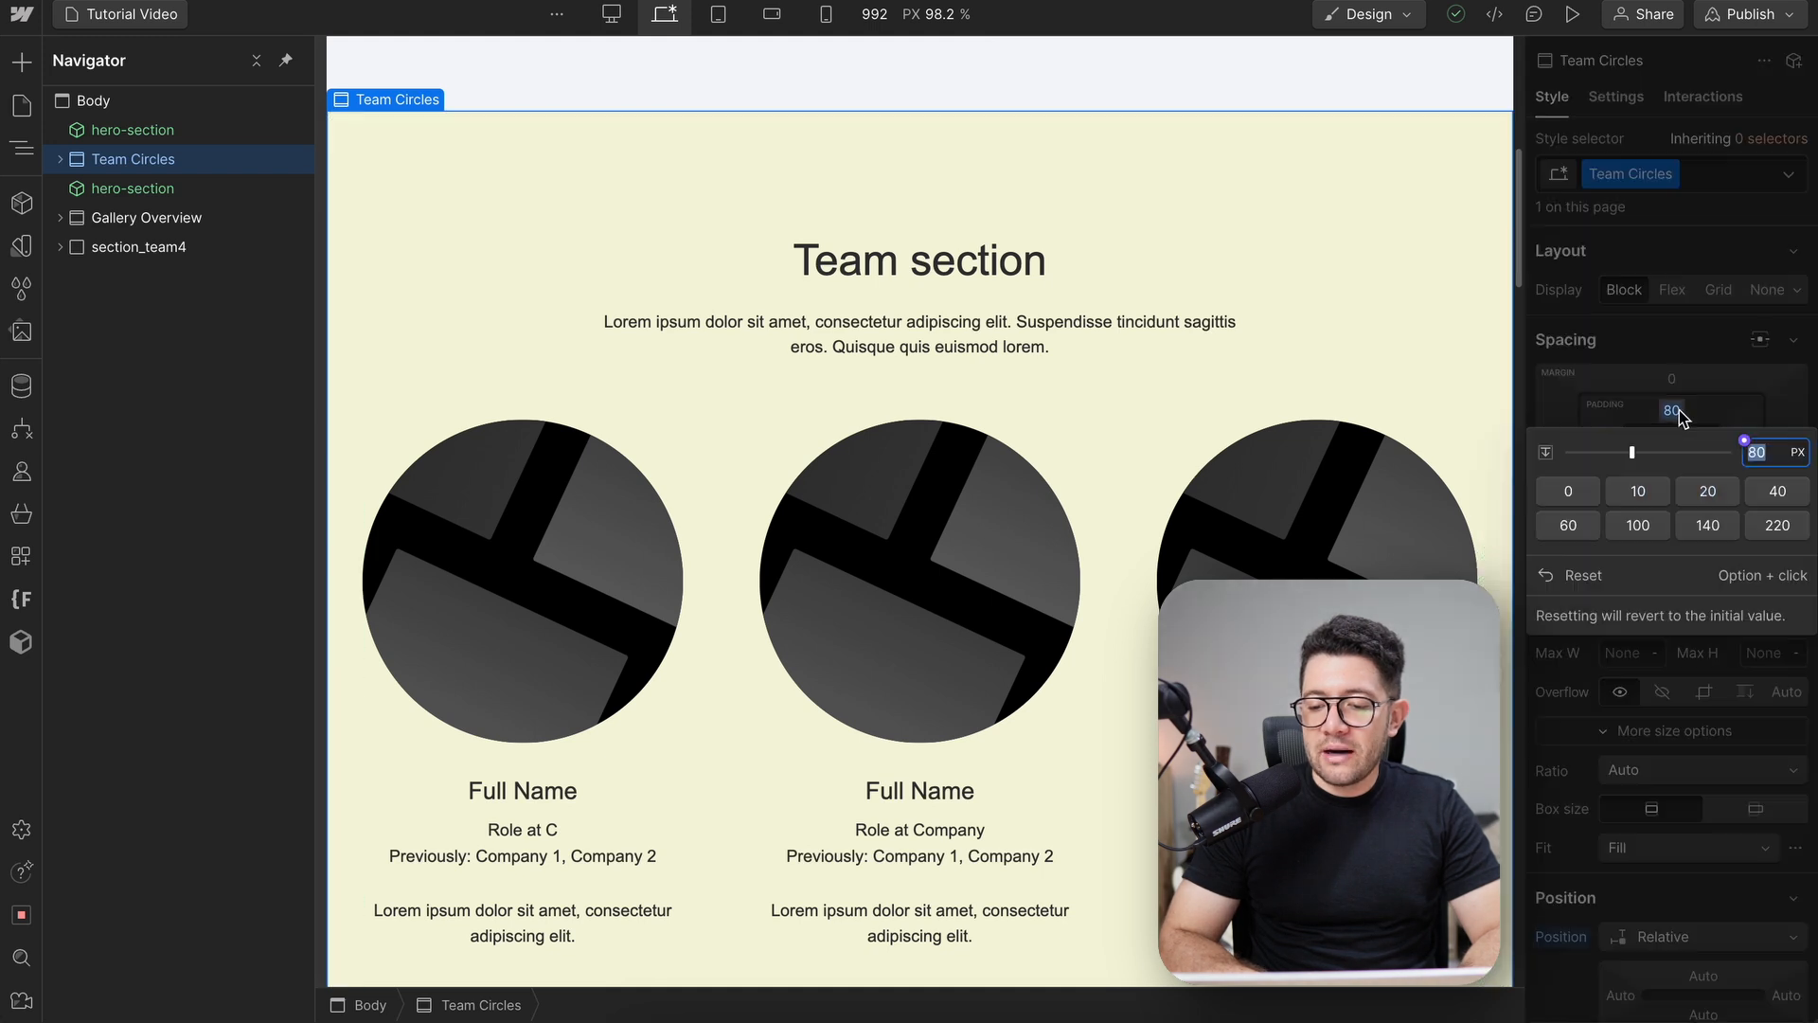
pyautogui.press('Escape')
pyautogui.moveTo(1677, 422); pyautogui.dragTo(1680, 464)
# Look over the remaining style options of the Team Circles section and set its HTML tag to Address
pyautogui.scroll(-15, 1644, 711)
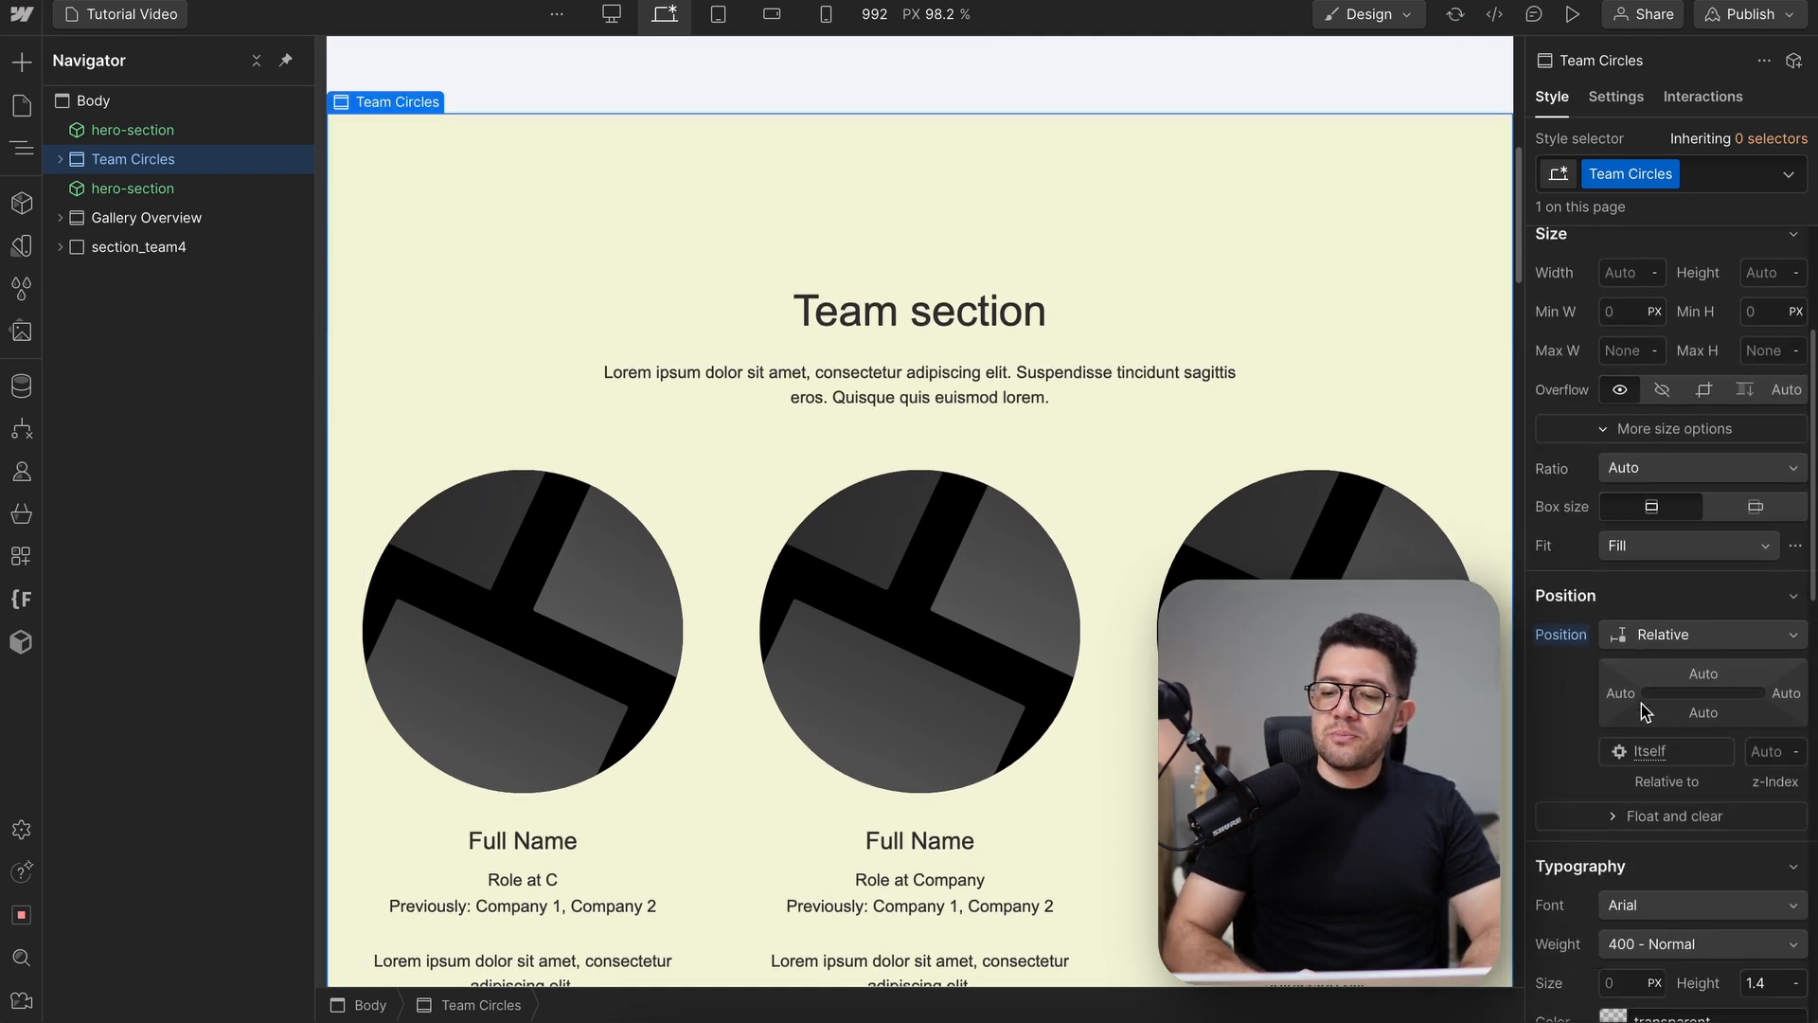
pyautogui.scroll(-2, 1644, 711)
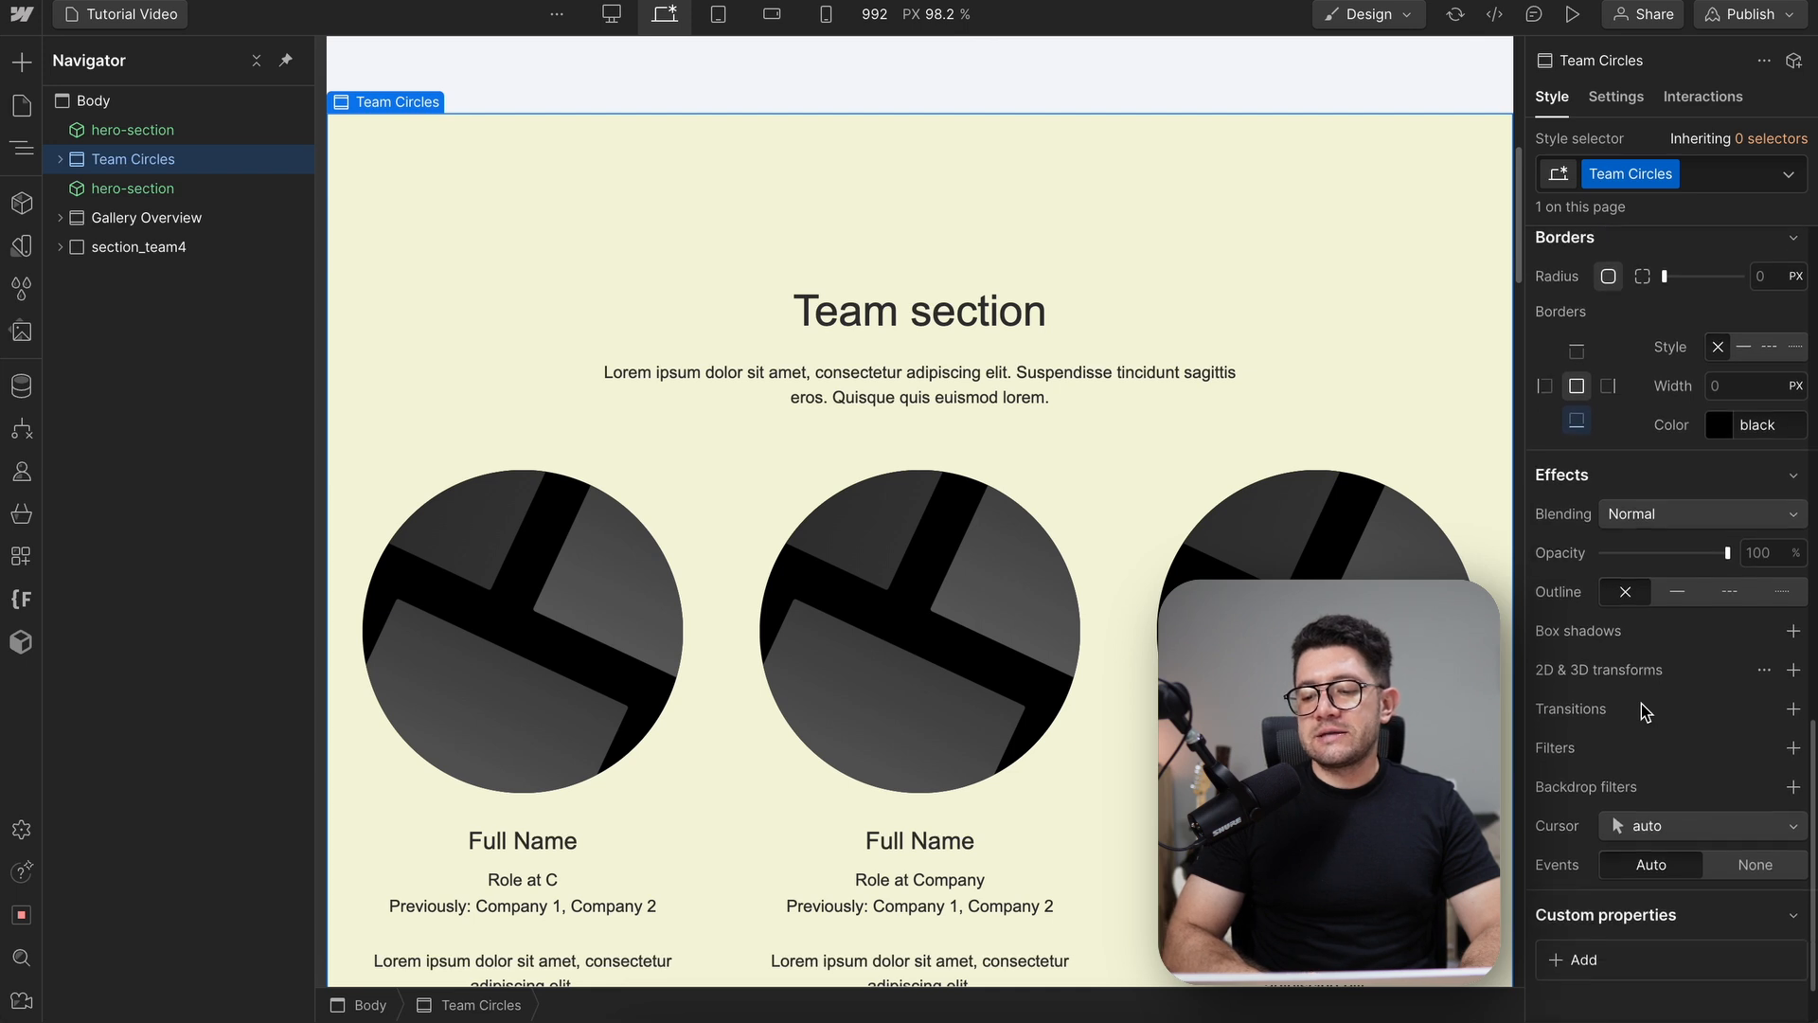
pyautogui.scroll(1, 1644, 711)
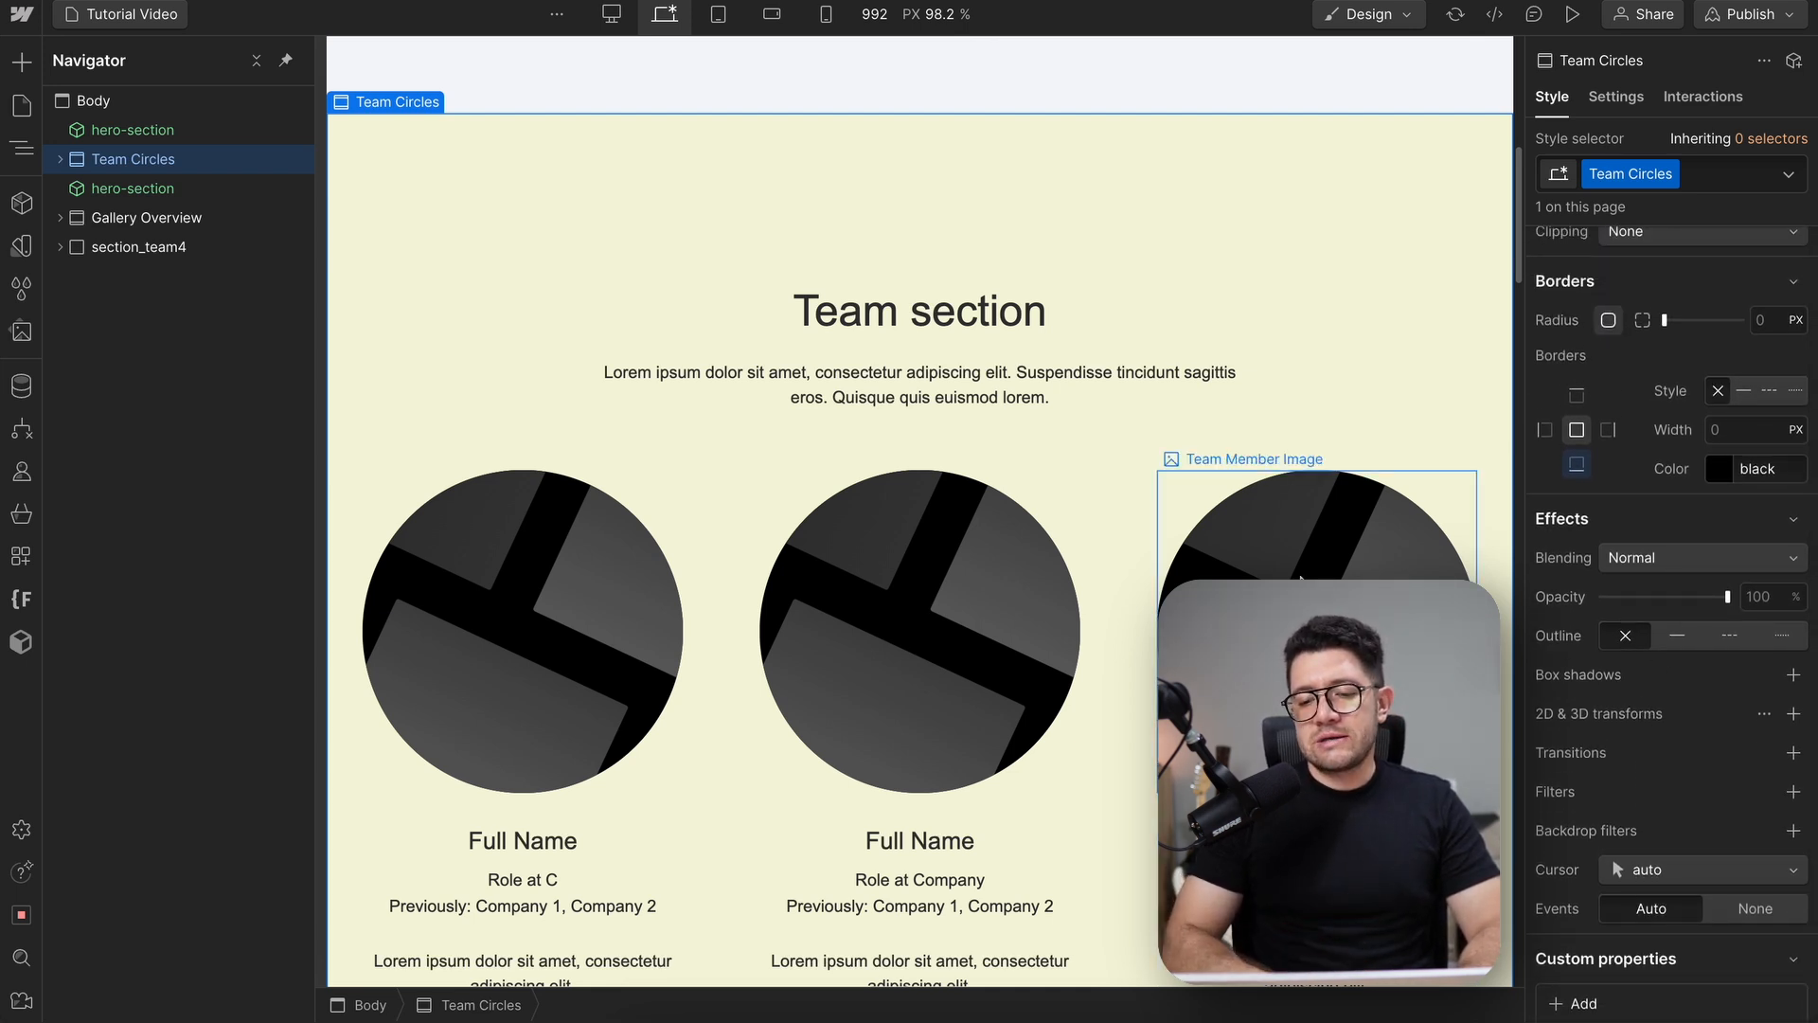
pyautogui.click(1620, 100)
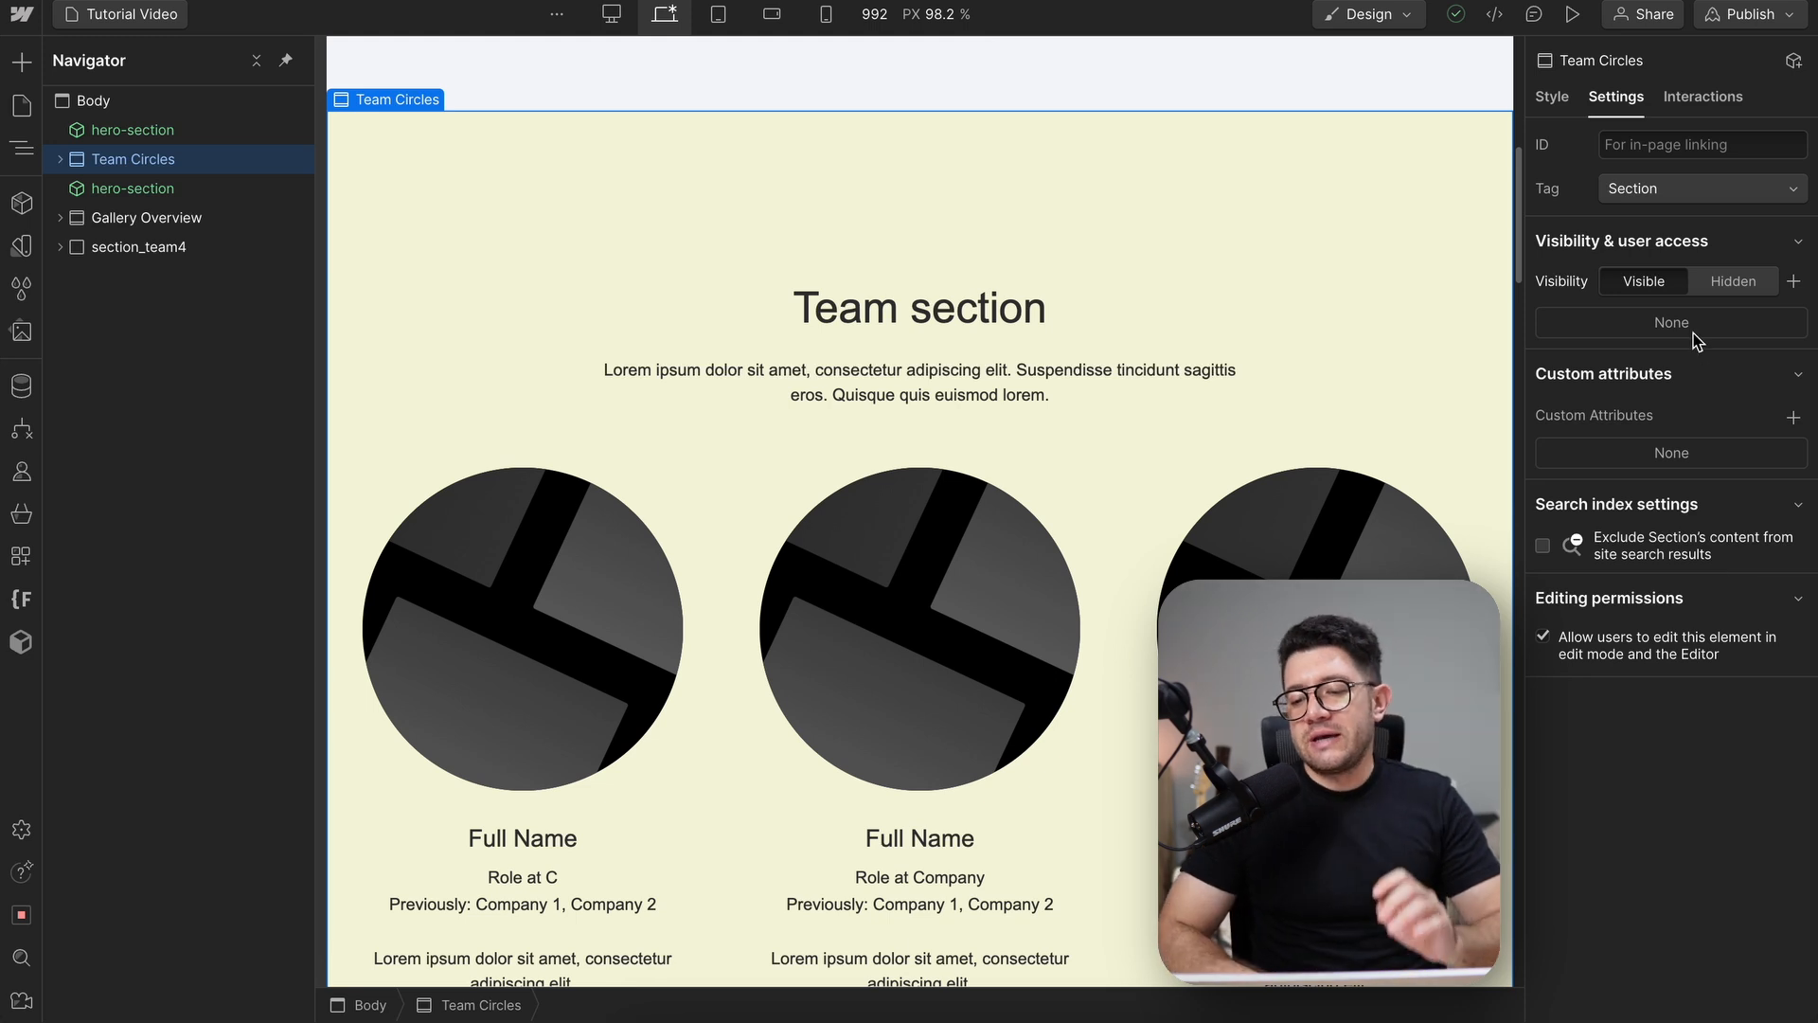
pyautogui.click(1650, 188)
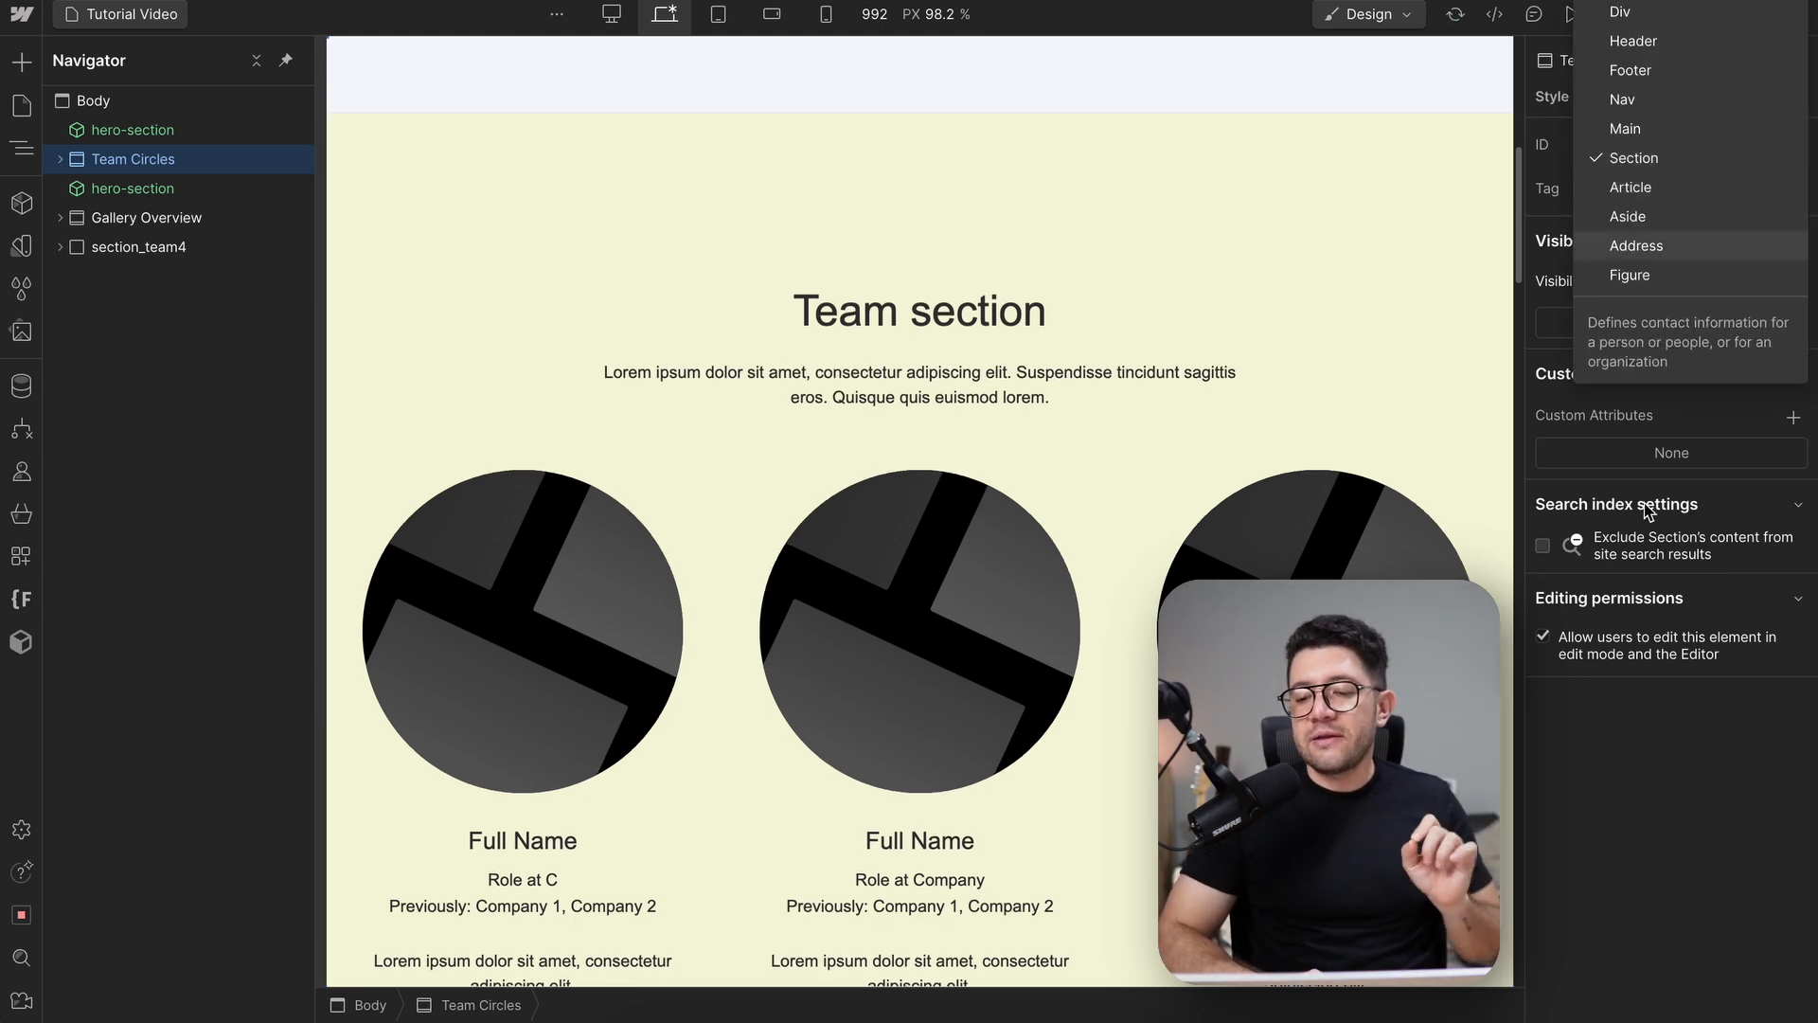
pyautogui.click(1627, 240)
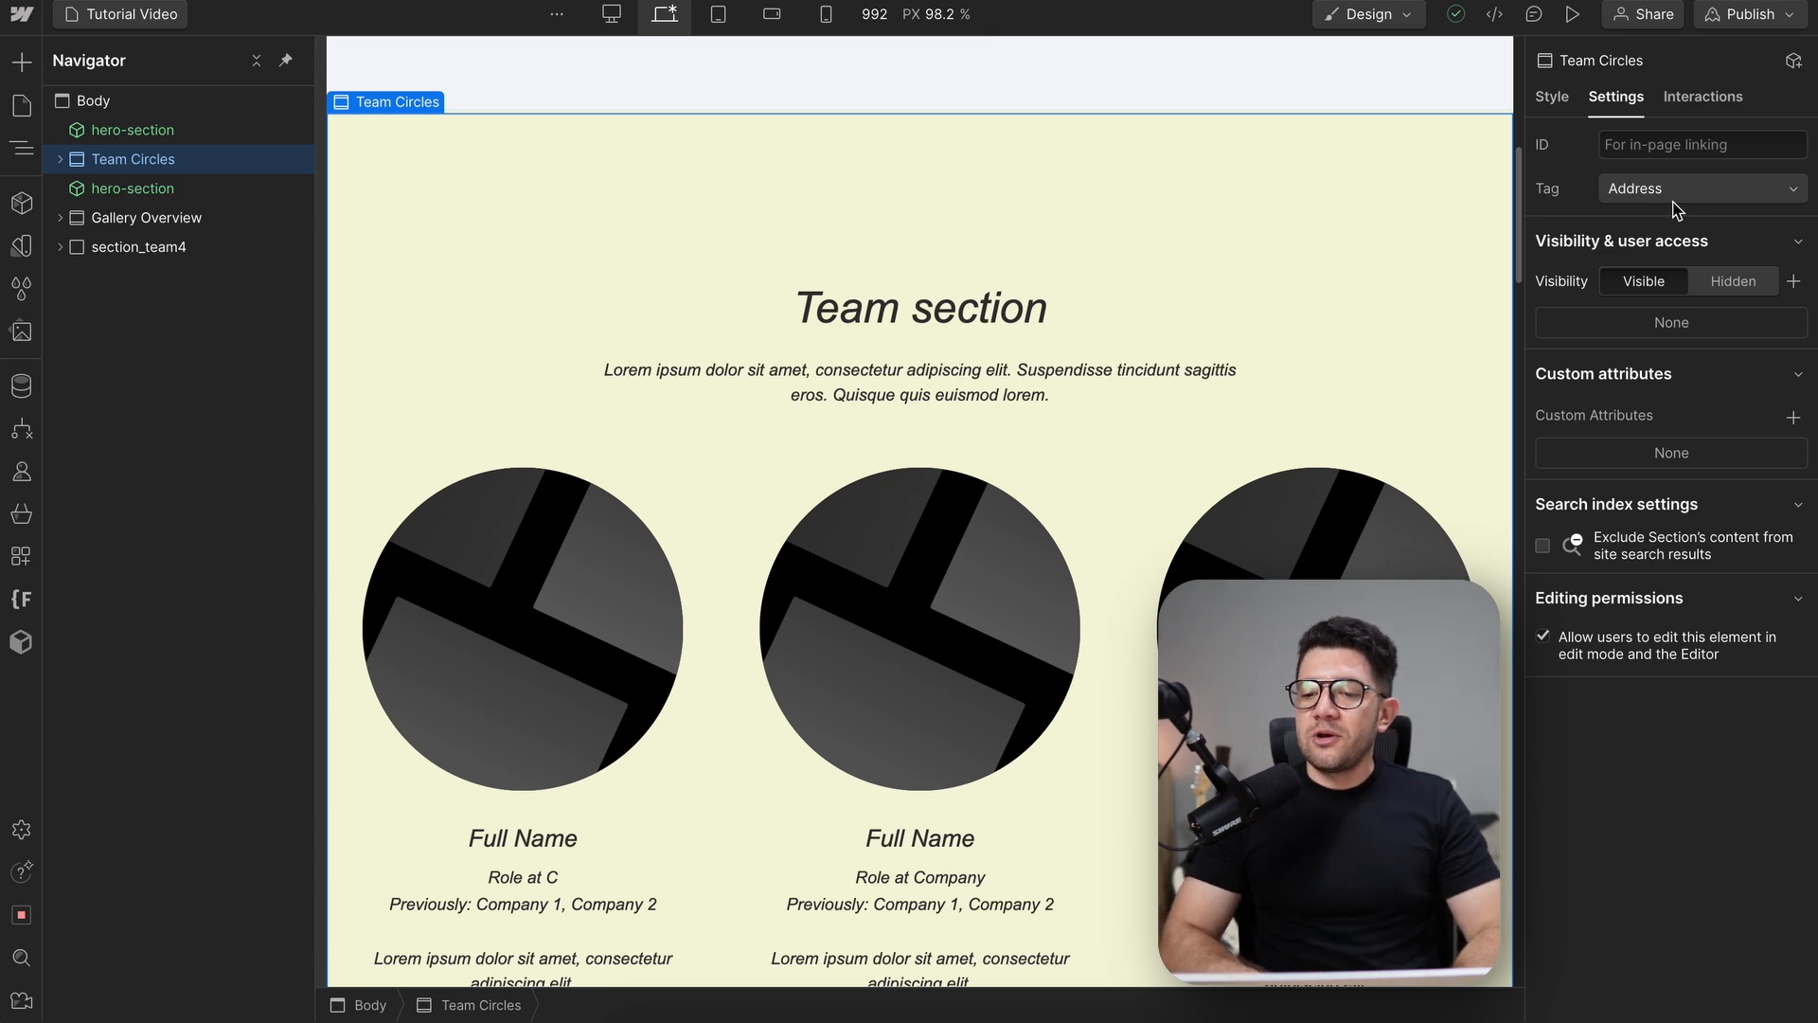
# View the interaction trigger options available for the Team Circles section
pyautogui.click(1719, 98)
pyautogui.click(1303, 54)
pyautogui.click(1270, 136)
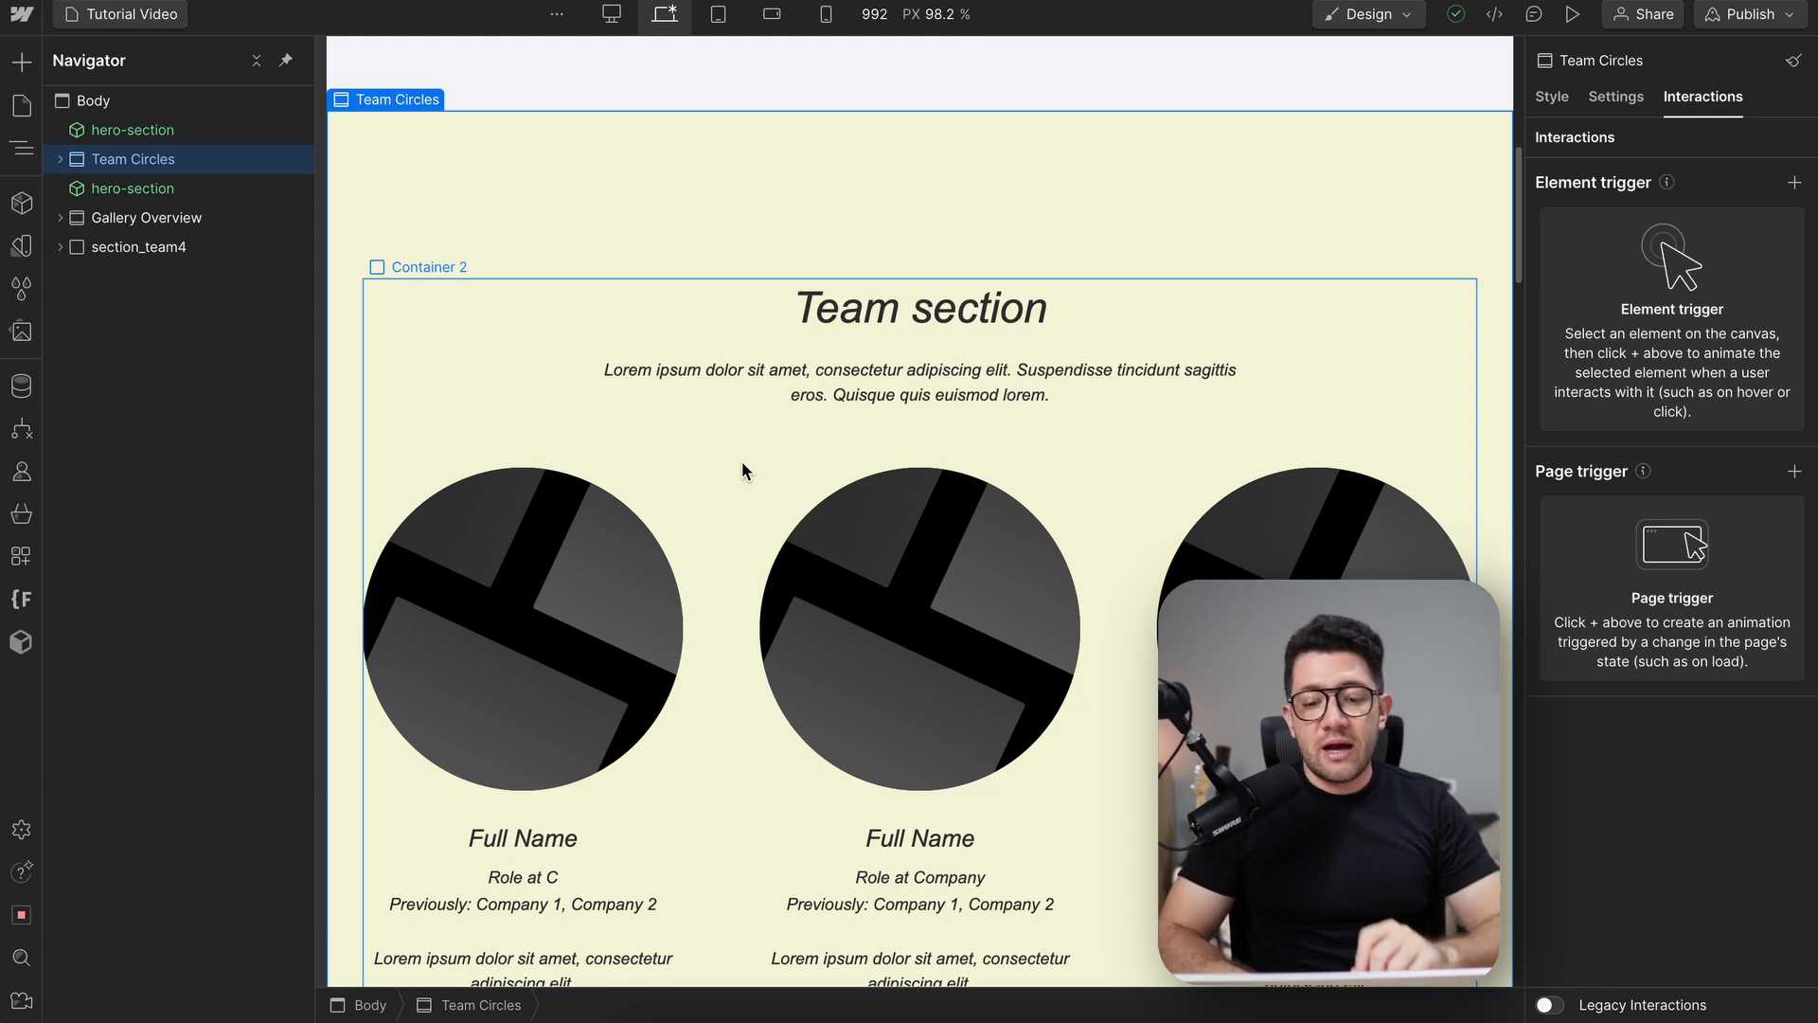
# Add a div block after the Centered Subheading and give it the class btn-wrapper
pyautogui.scroll(-4, 735, 397)
pyautogui.scroll(3, 995, 274)
pyautogui.click(937, 266)
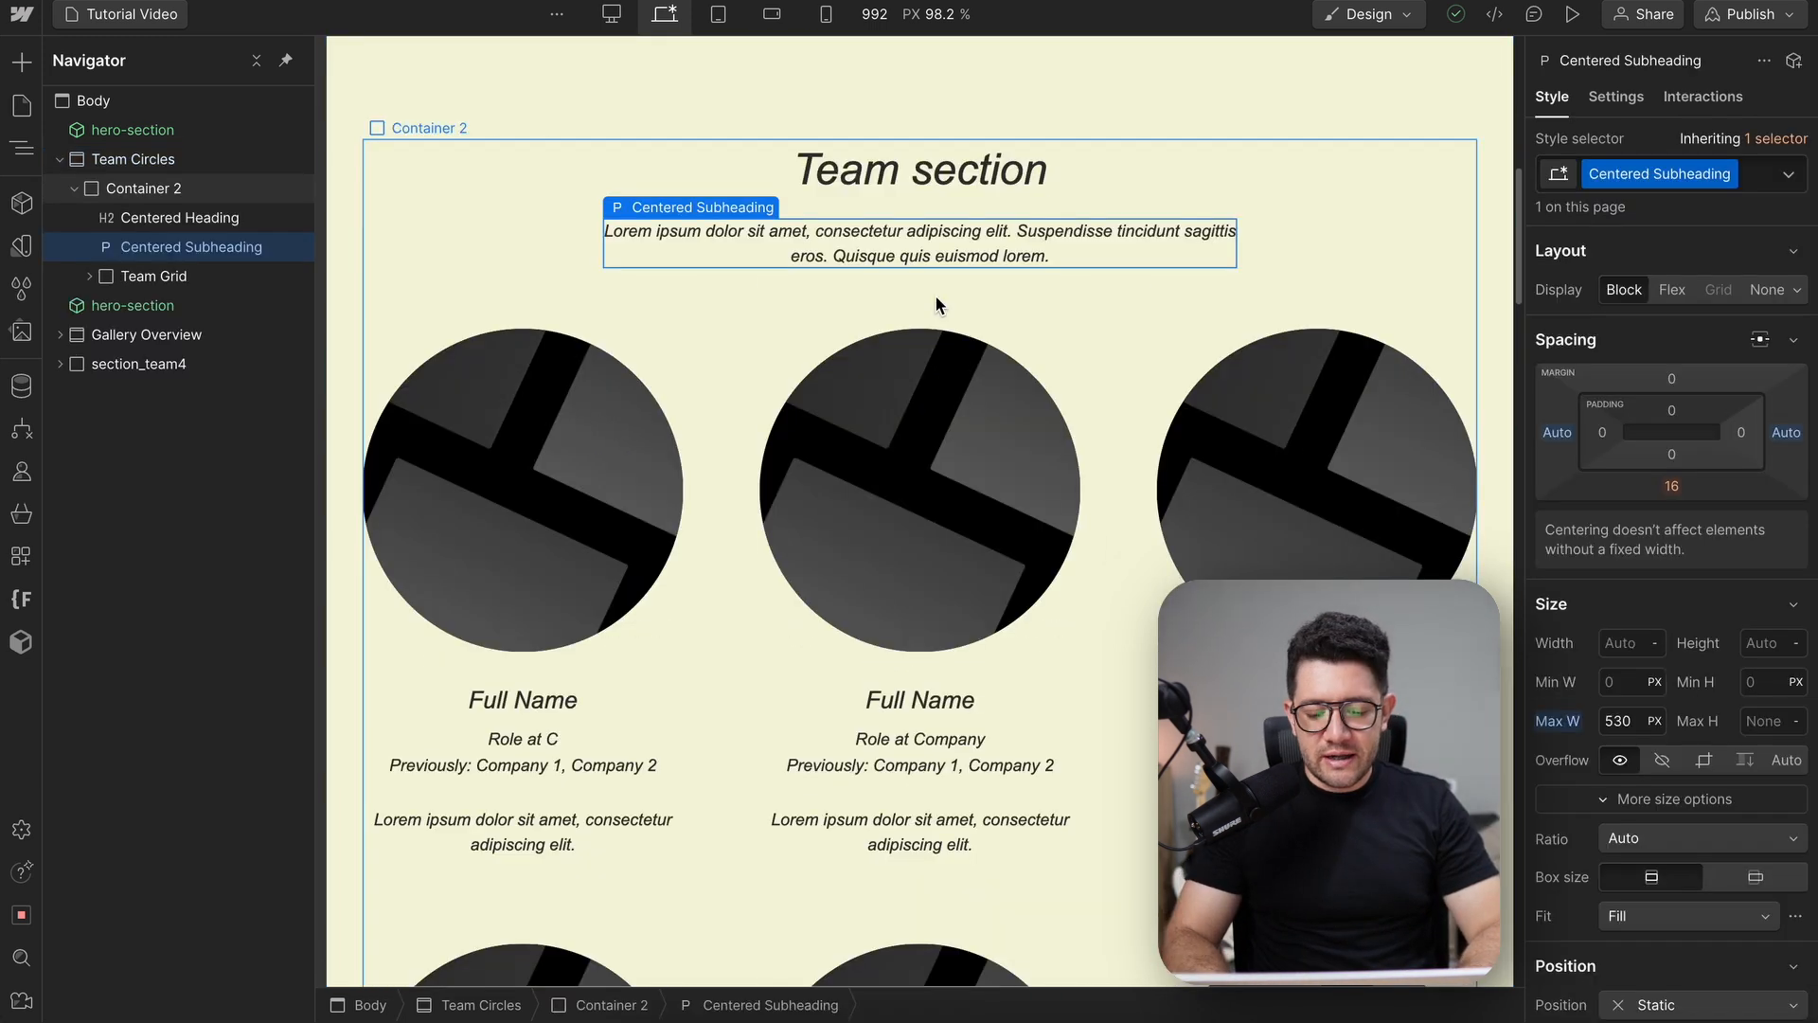
pyautogui.hotkey('ctrl', 'k')
pyautogui.write('d')
pyautogui.press('Return')
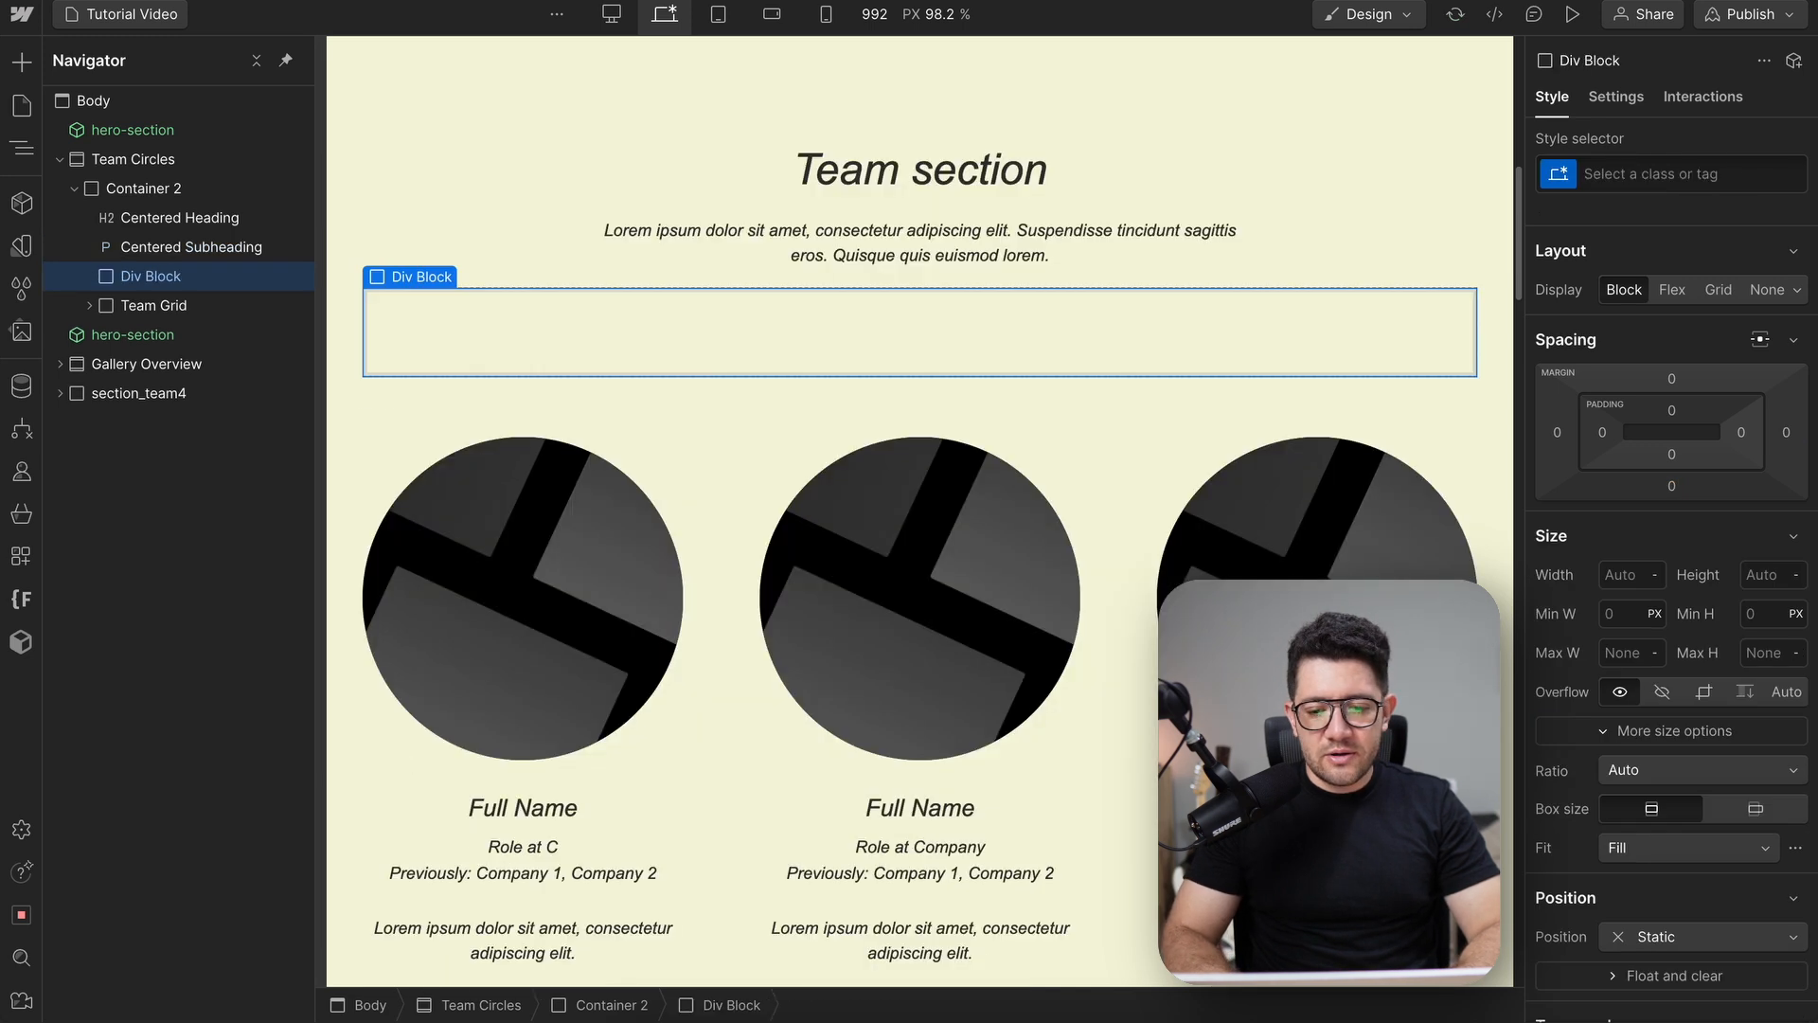
pyautogui.hotkey('ctrl', 'Return')
pyautogui.write('btn')
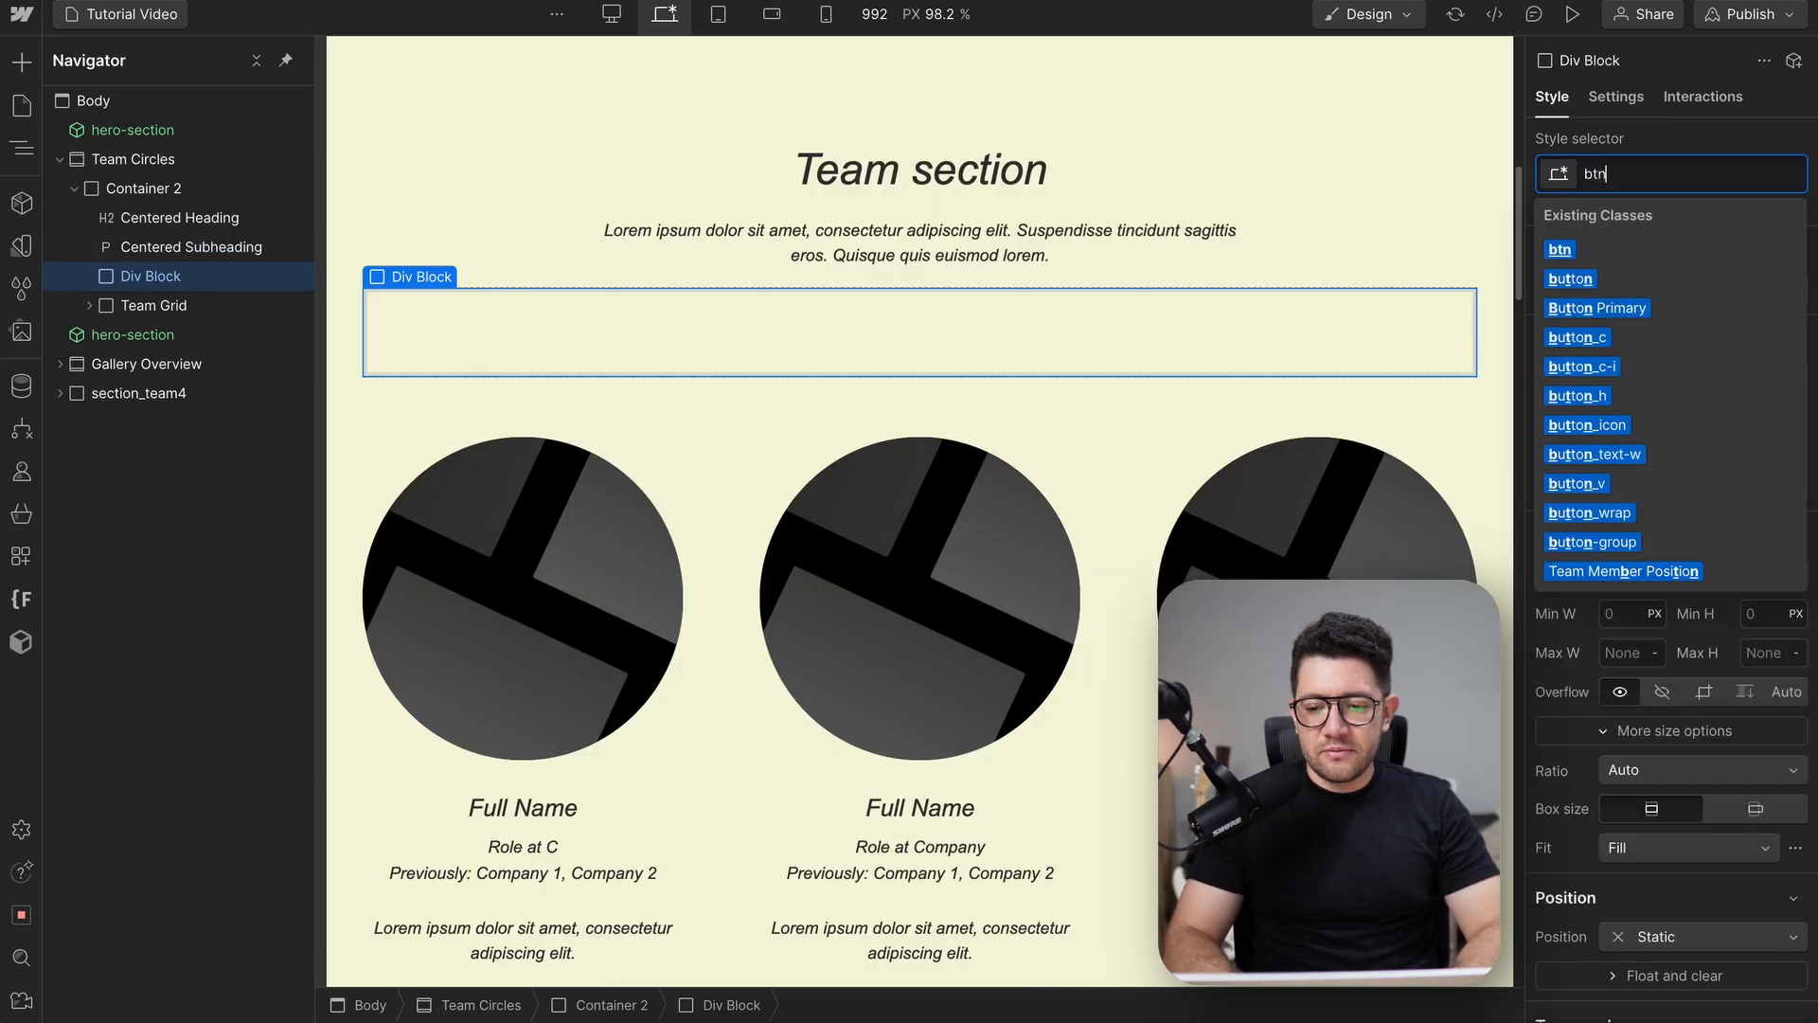
pyautogui.write('-wrapper')
pyautogui.press('Return')
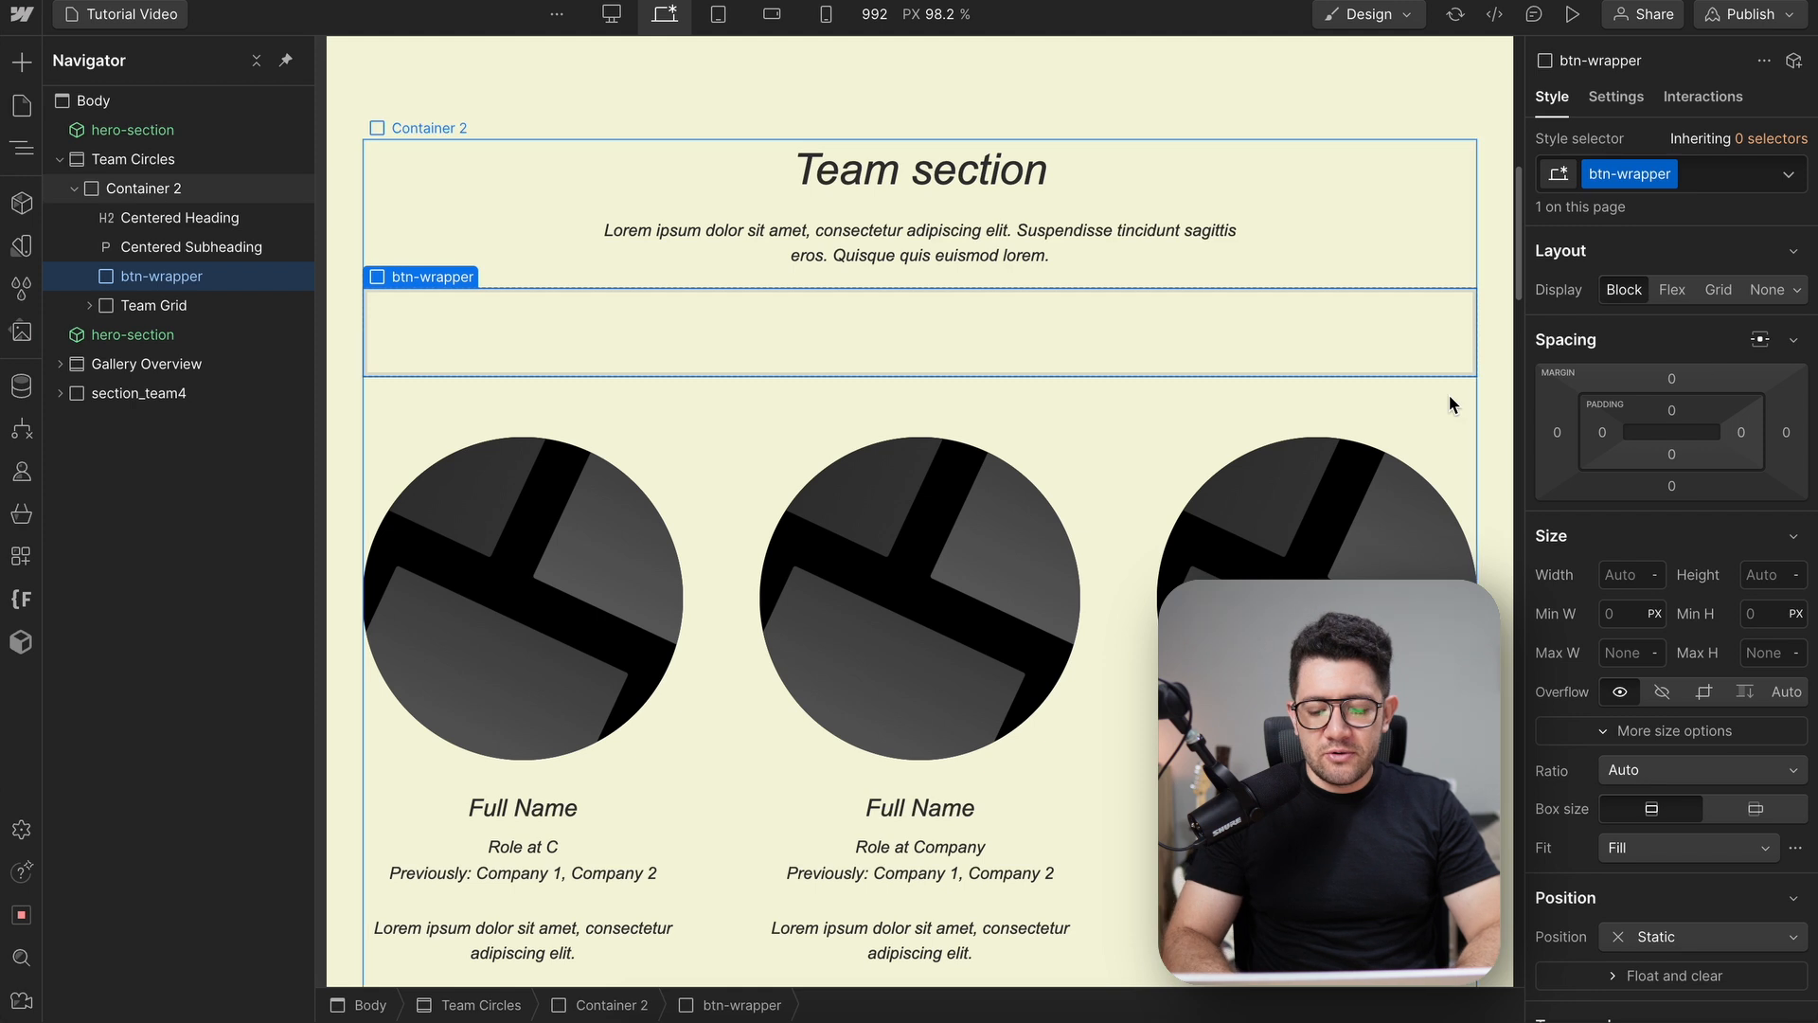
# Insert a button inside btn-wrapper and change its text to "Animate"
pyautogui.hotkey('ctrl', 'k')
pyautogui.write('but')
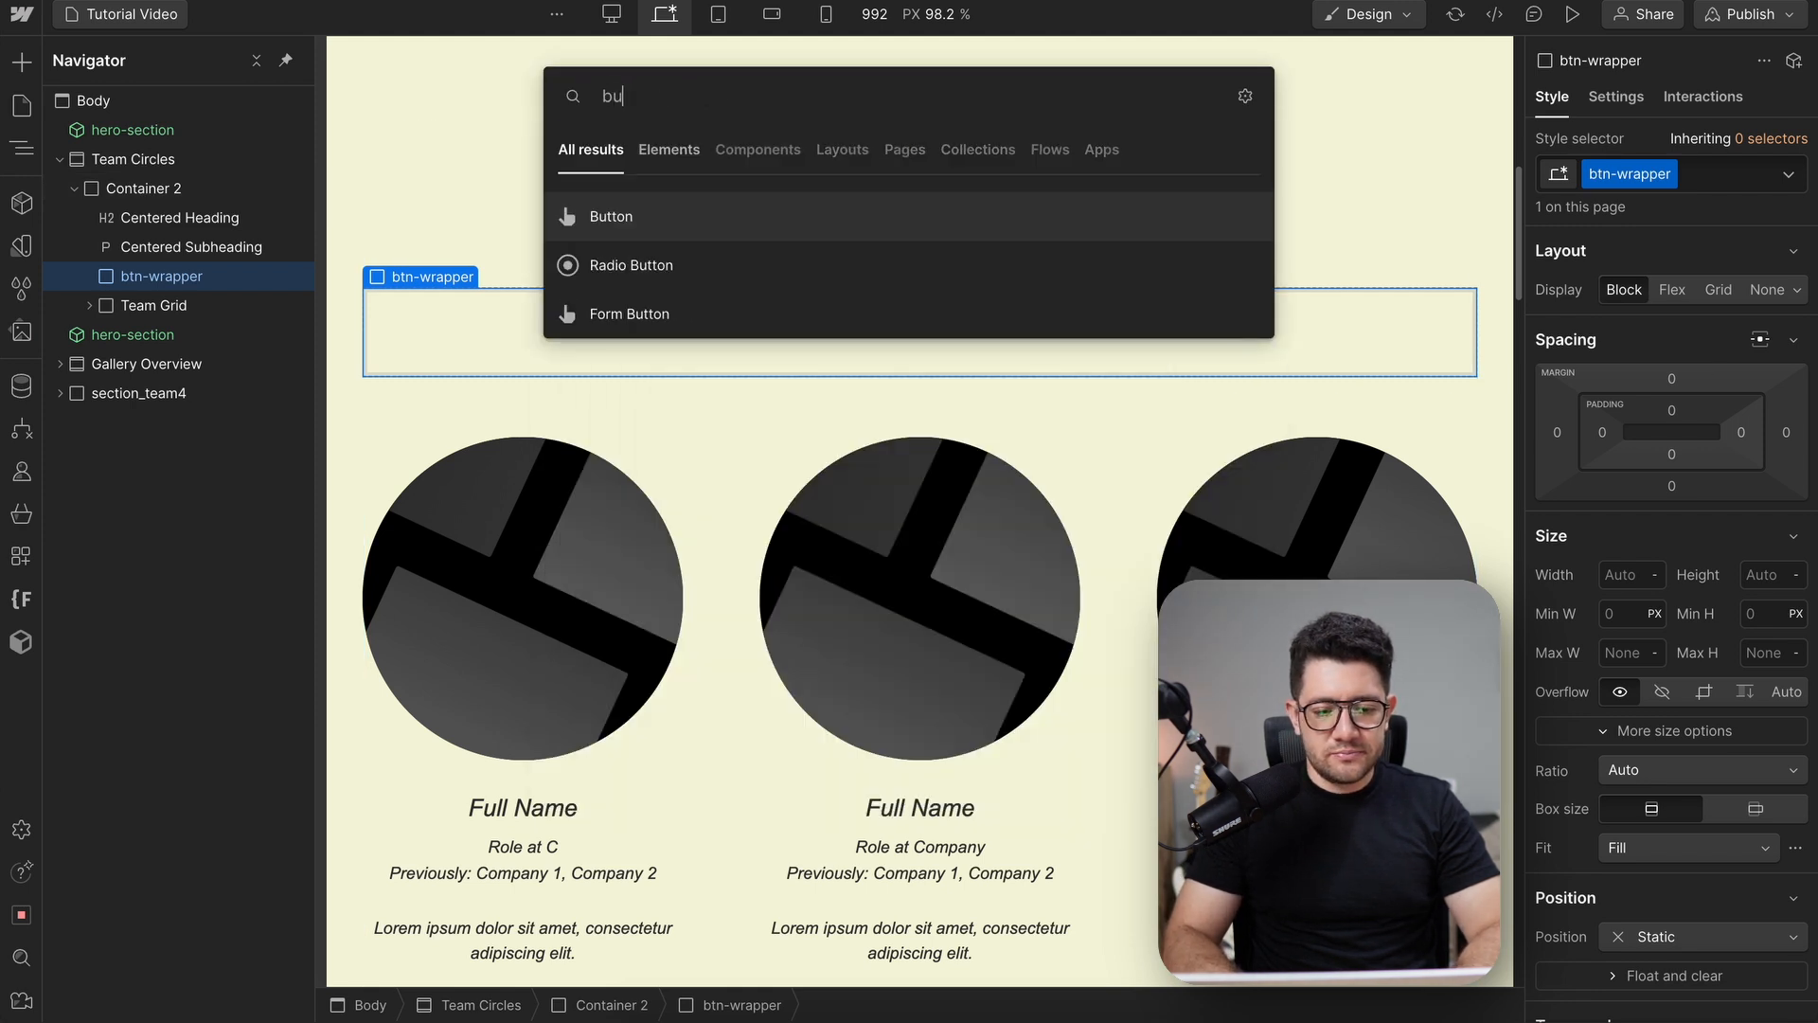
pyautogui.press('Return')
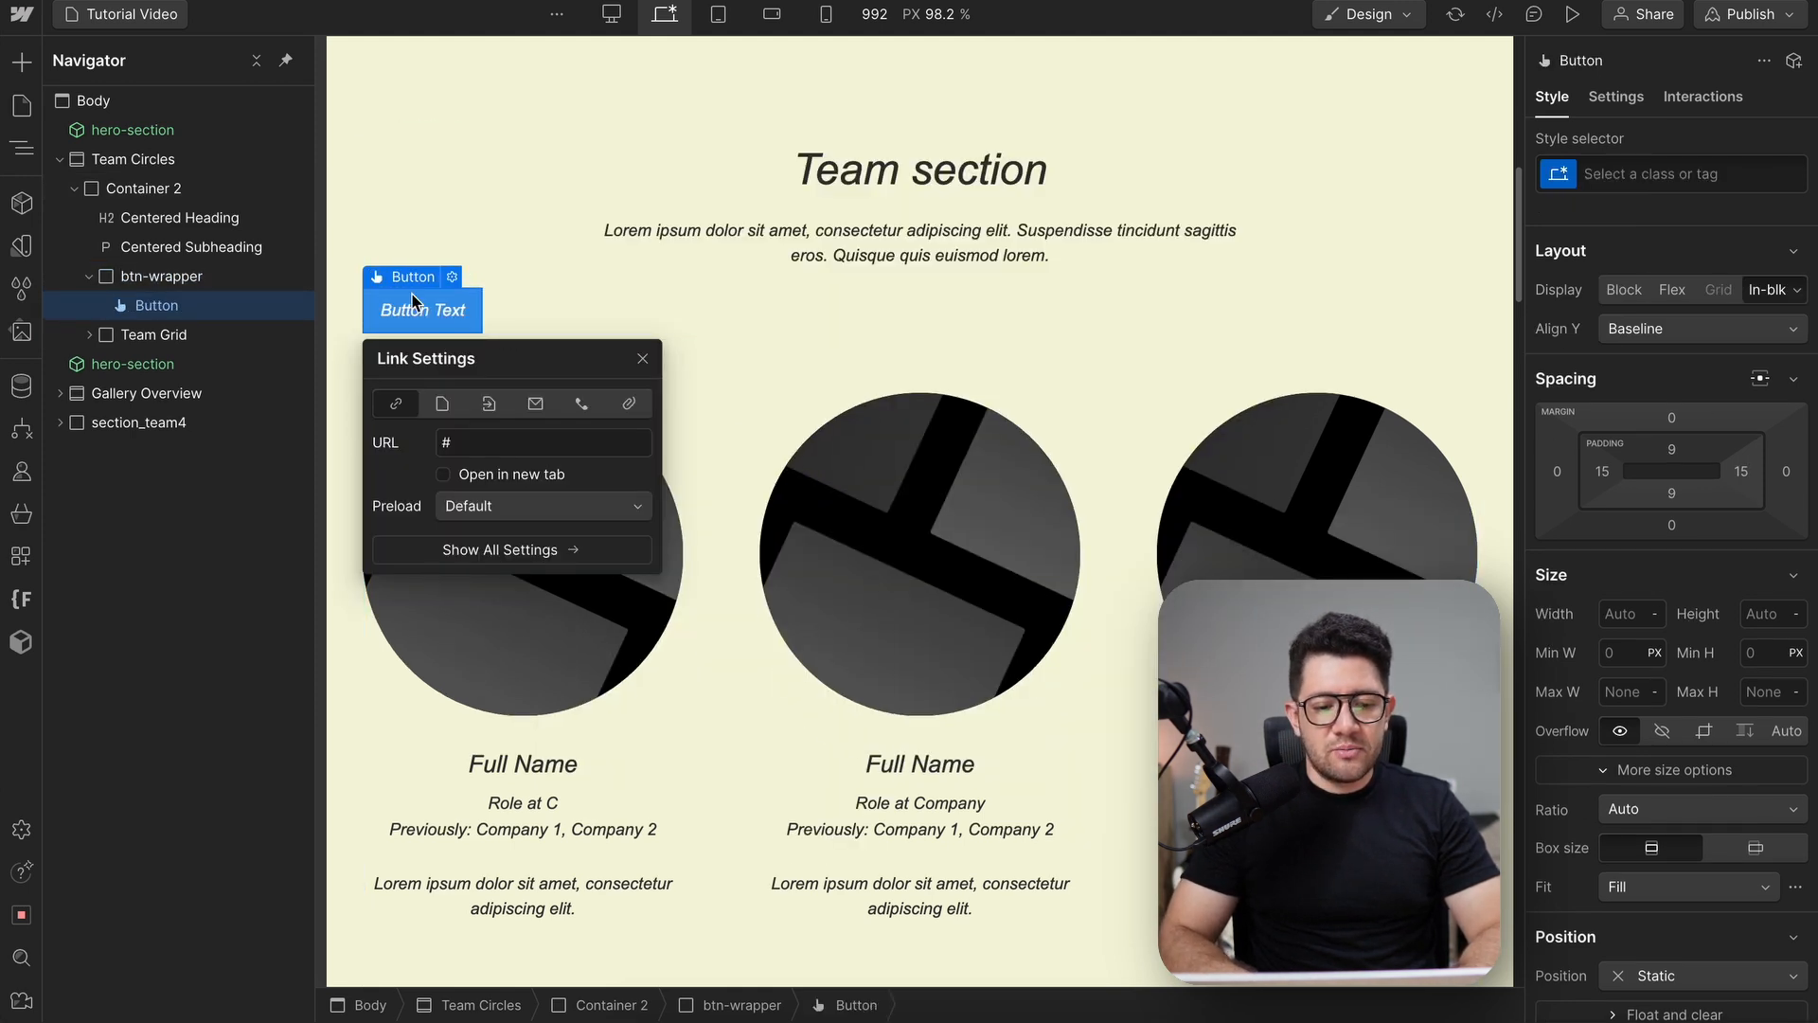
pyautogui.press('Return')
pyautogui.write('Animate')
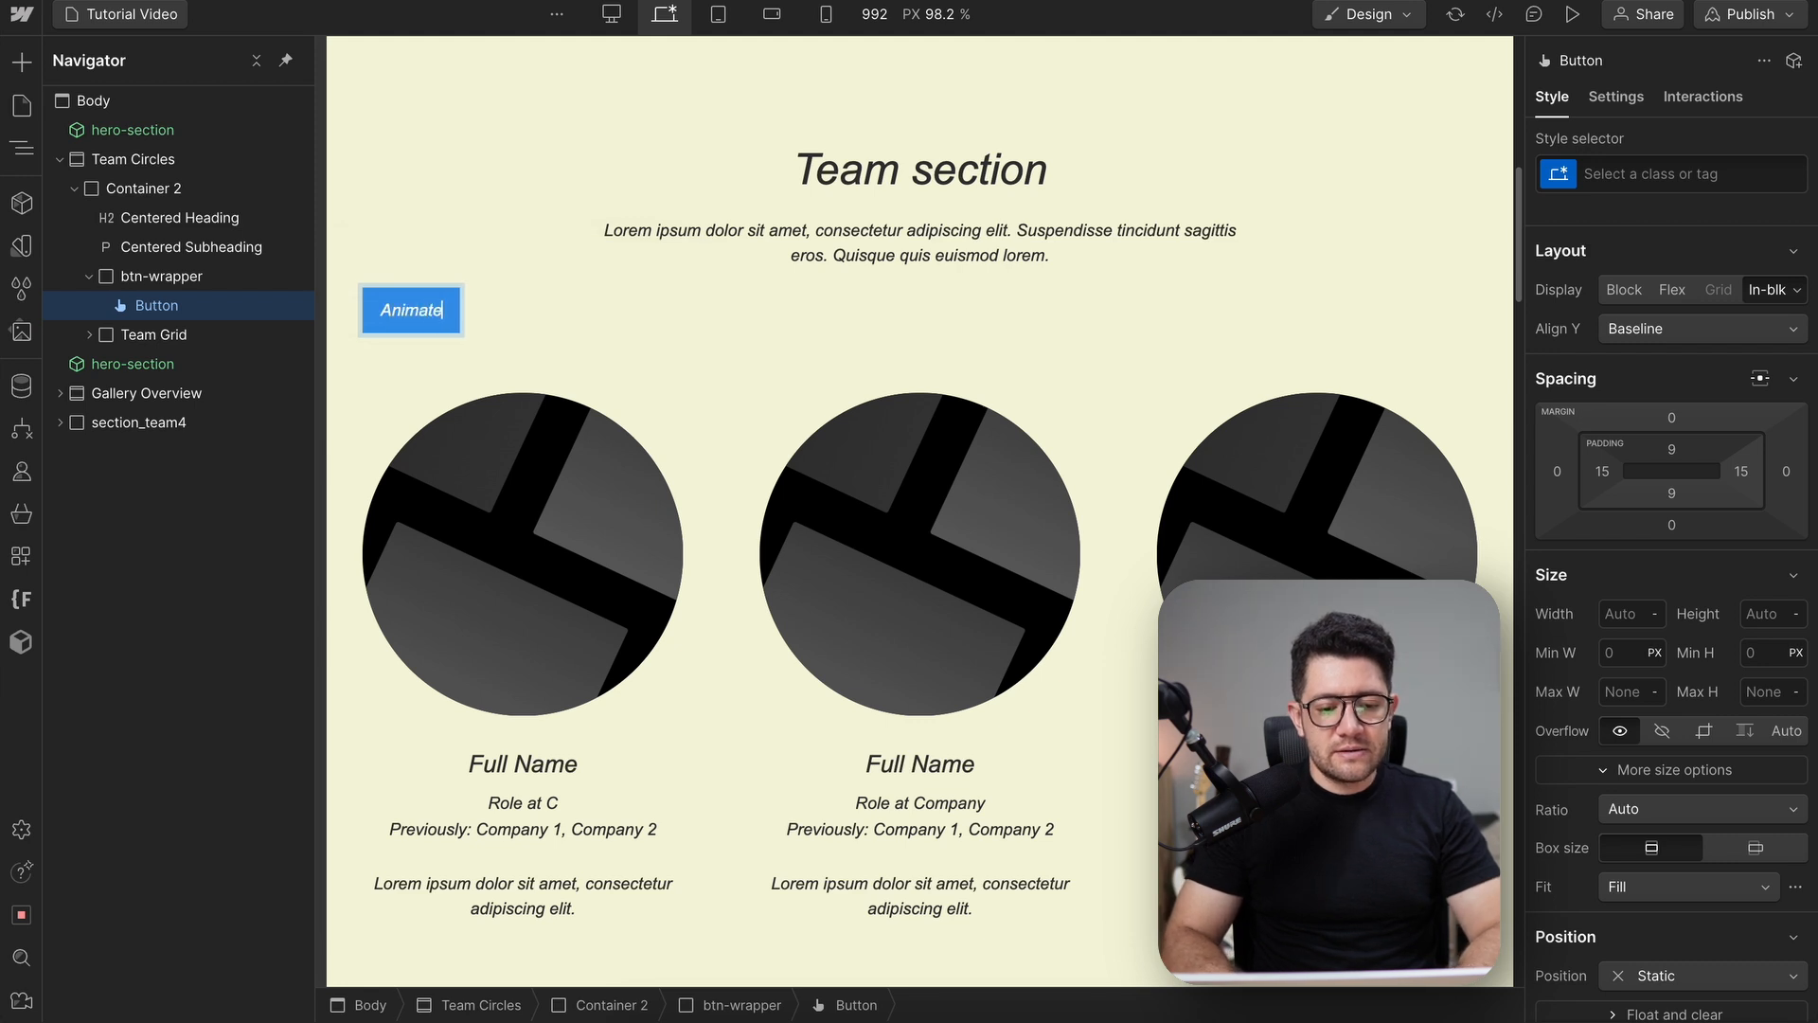
pyautogui.press('Escape')
# Set btn-wrapper to a horizontal flex layout with its content centered on both axes
pyautogui.click(477, 295)
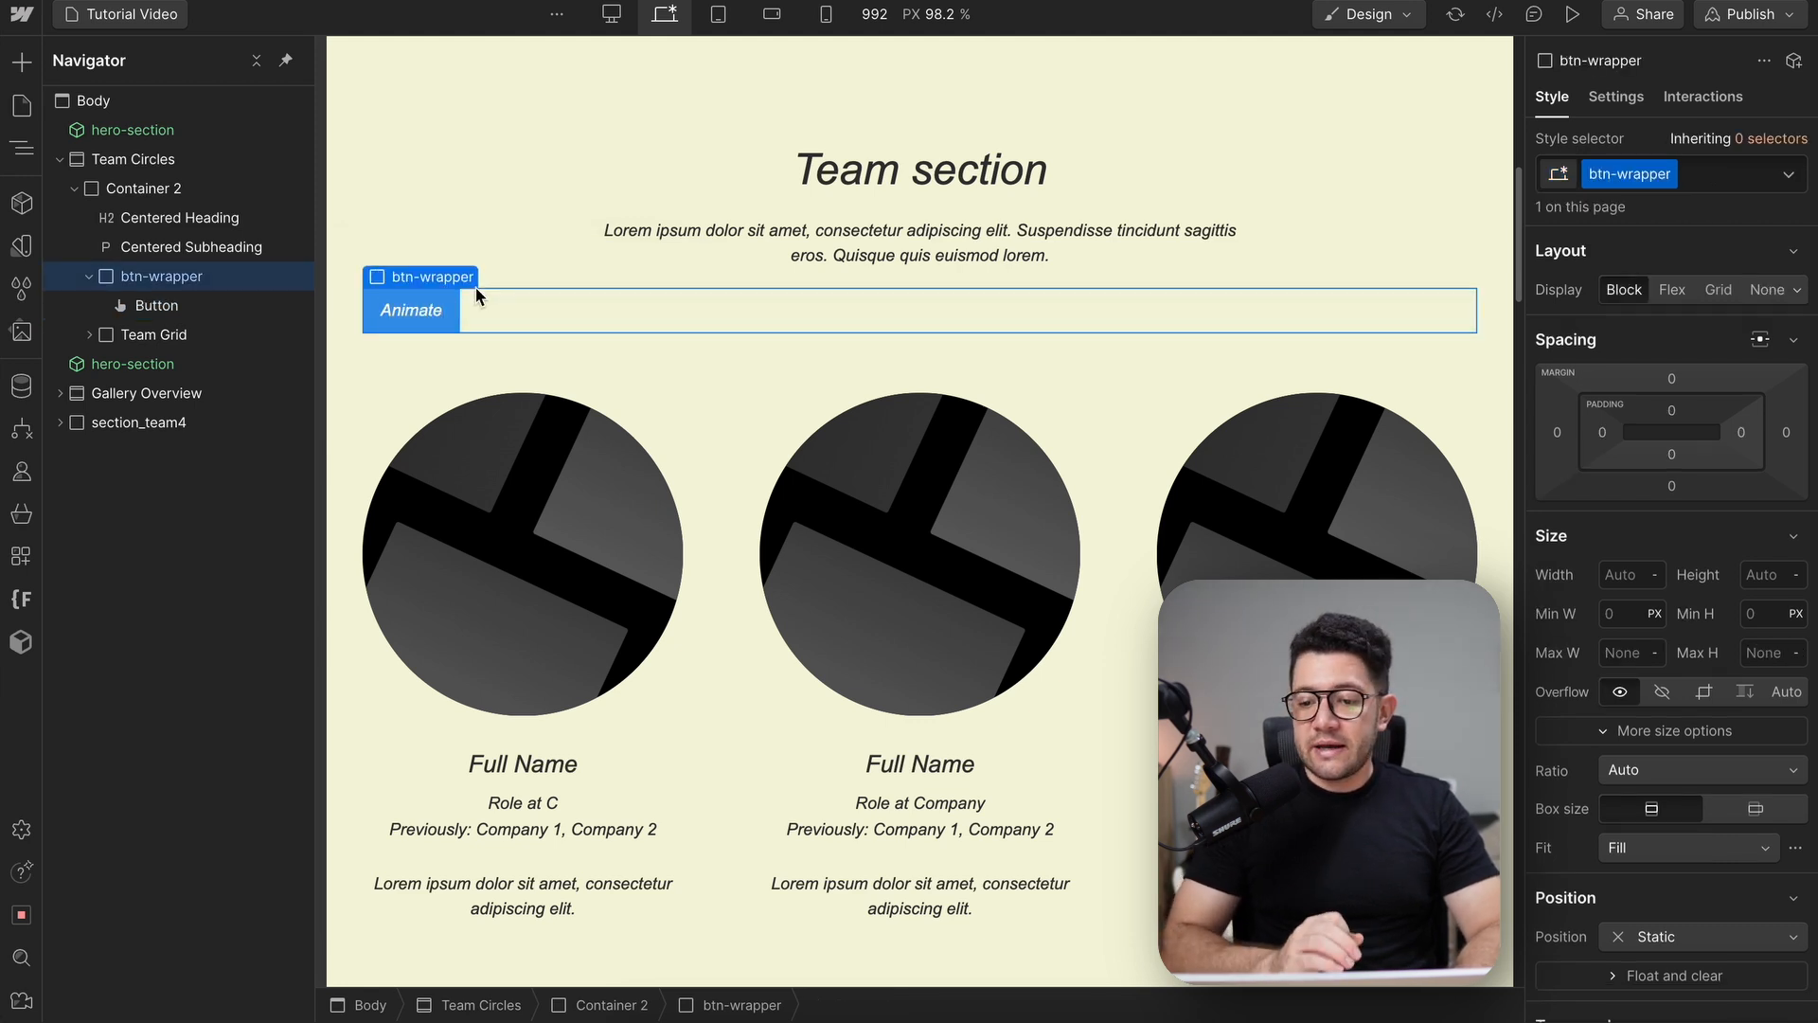
pyautogui.click(1672, 289)
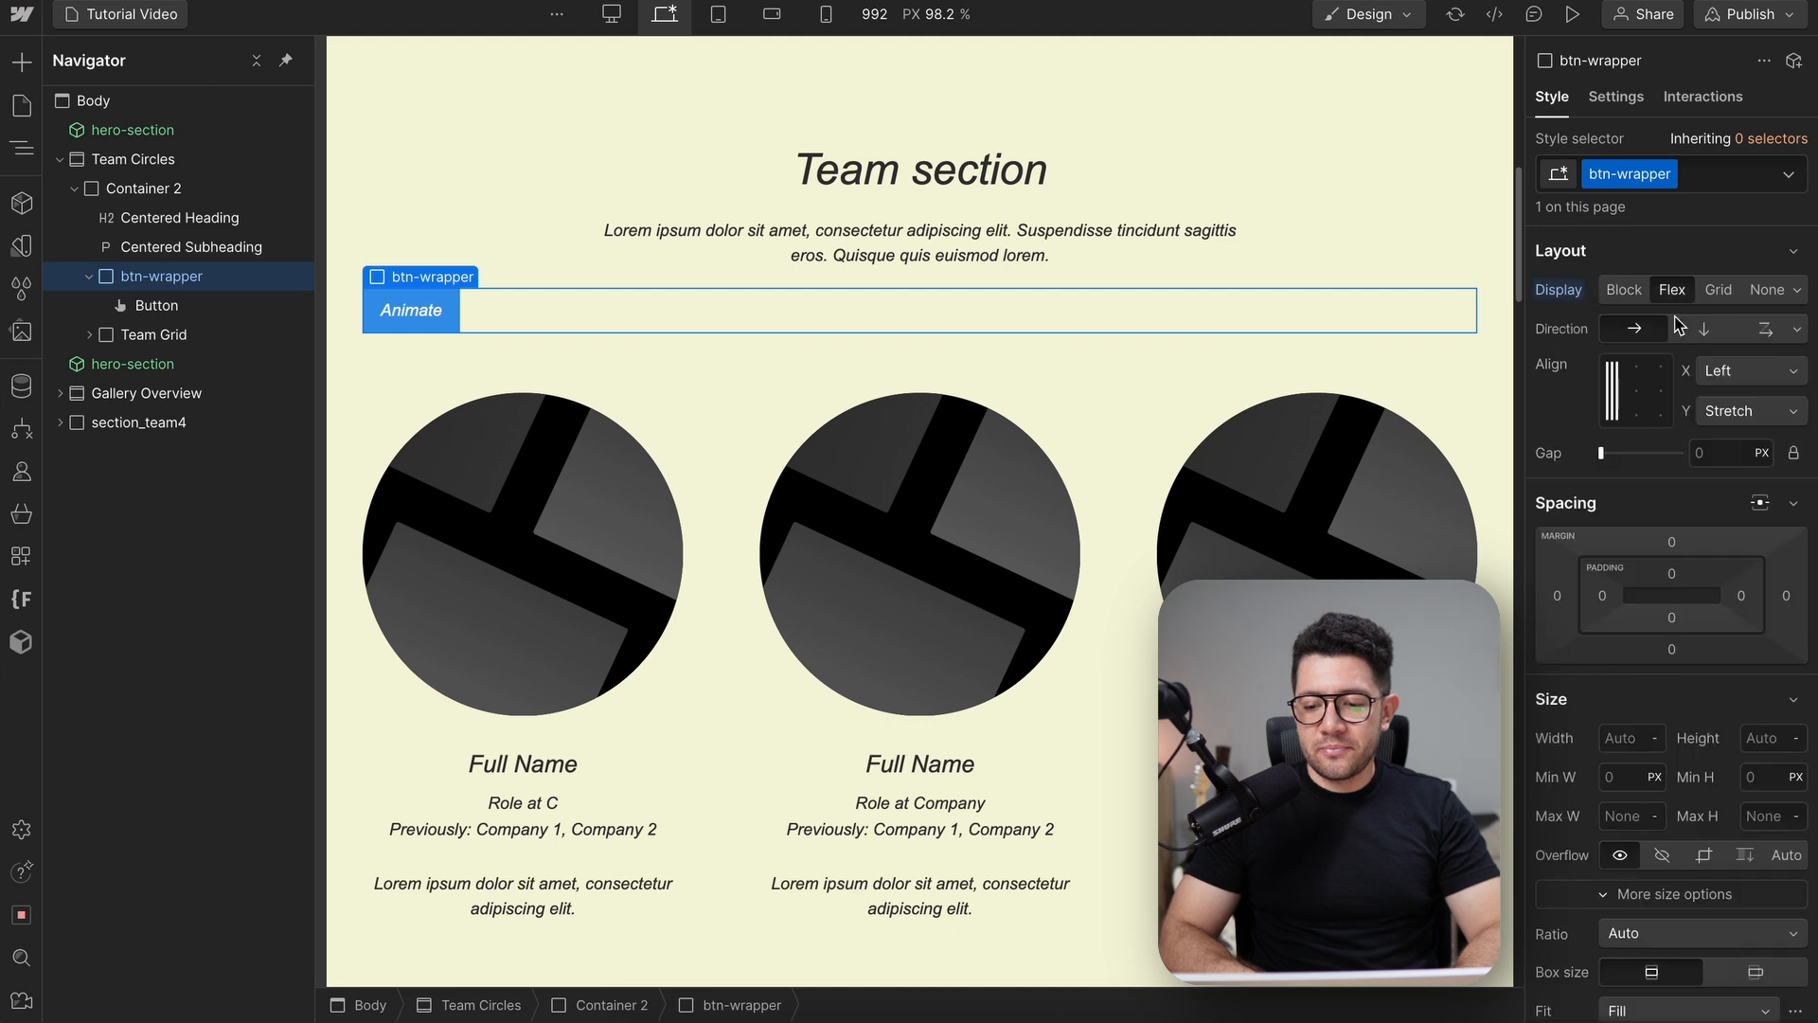
pyautogui.click(1636, 390)
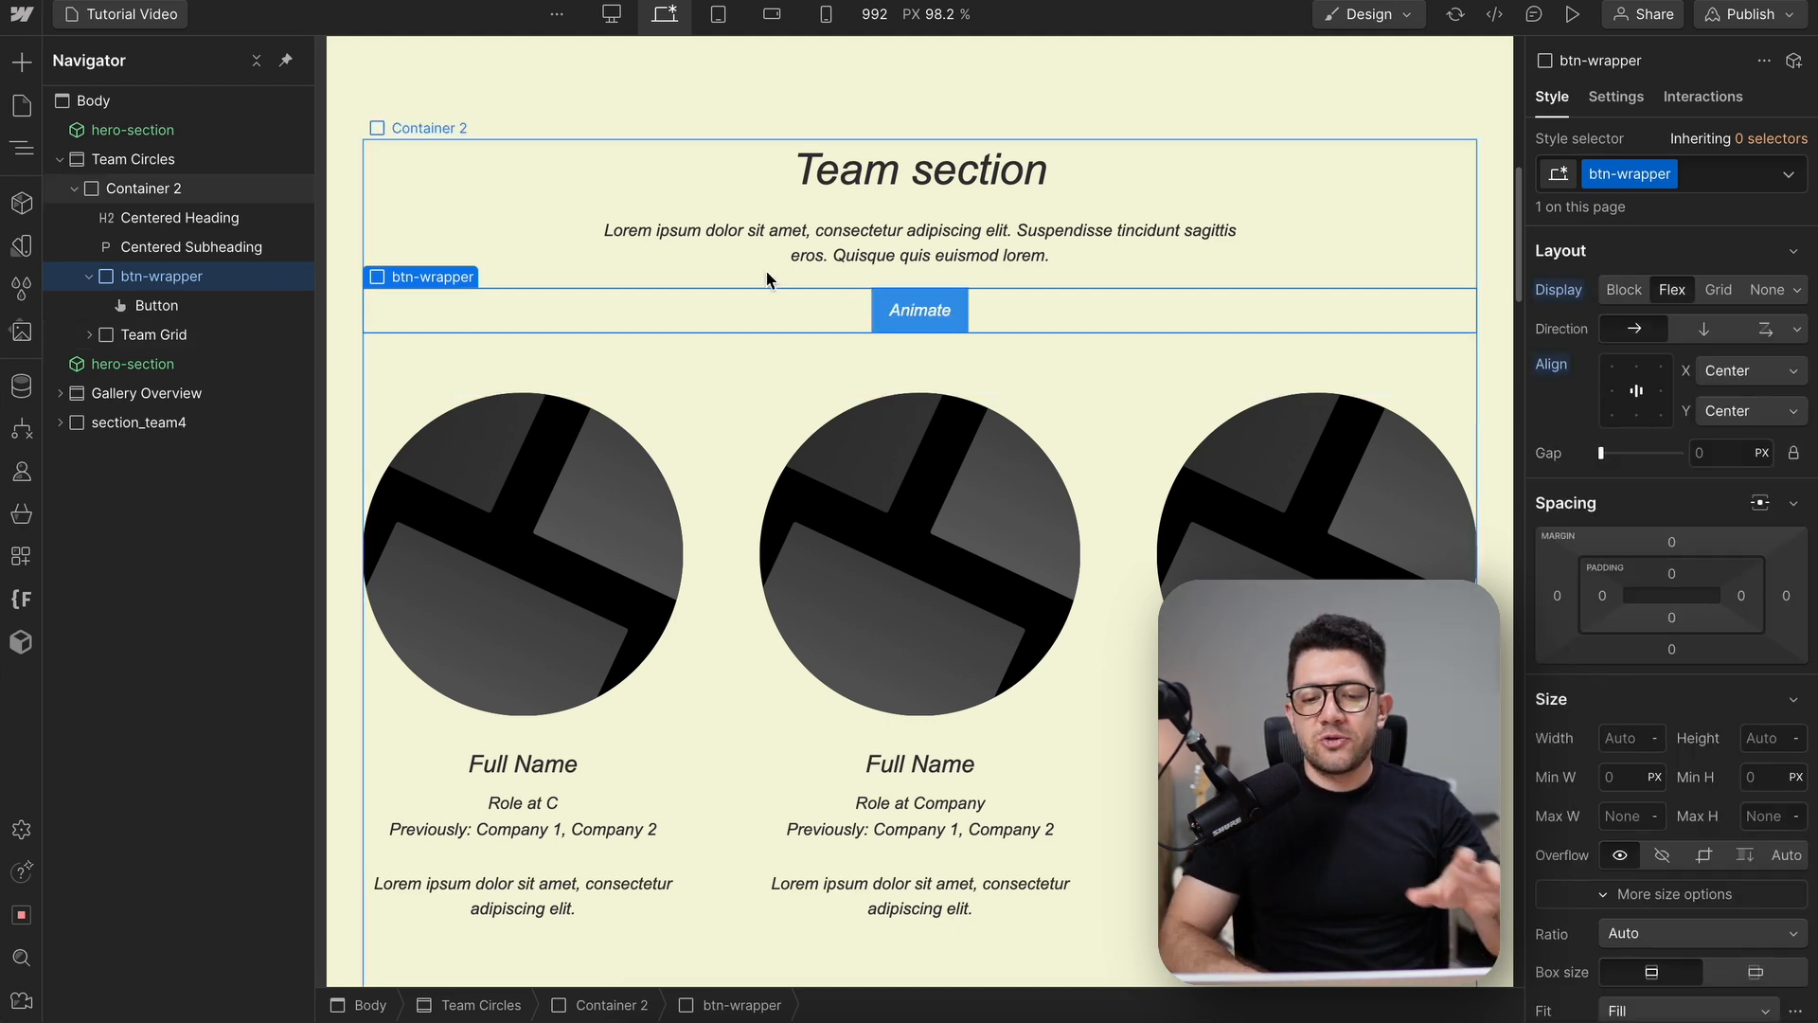
# Assign the new class button-test to the Animate button
pyautogui.click(954, 307)
pyautogui.click(1669, 176)
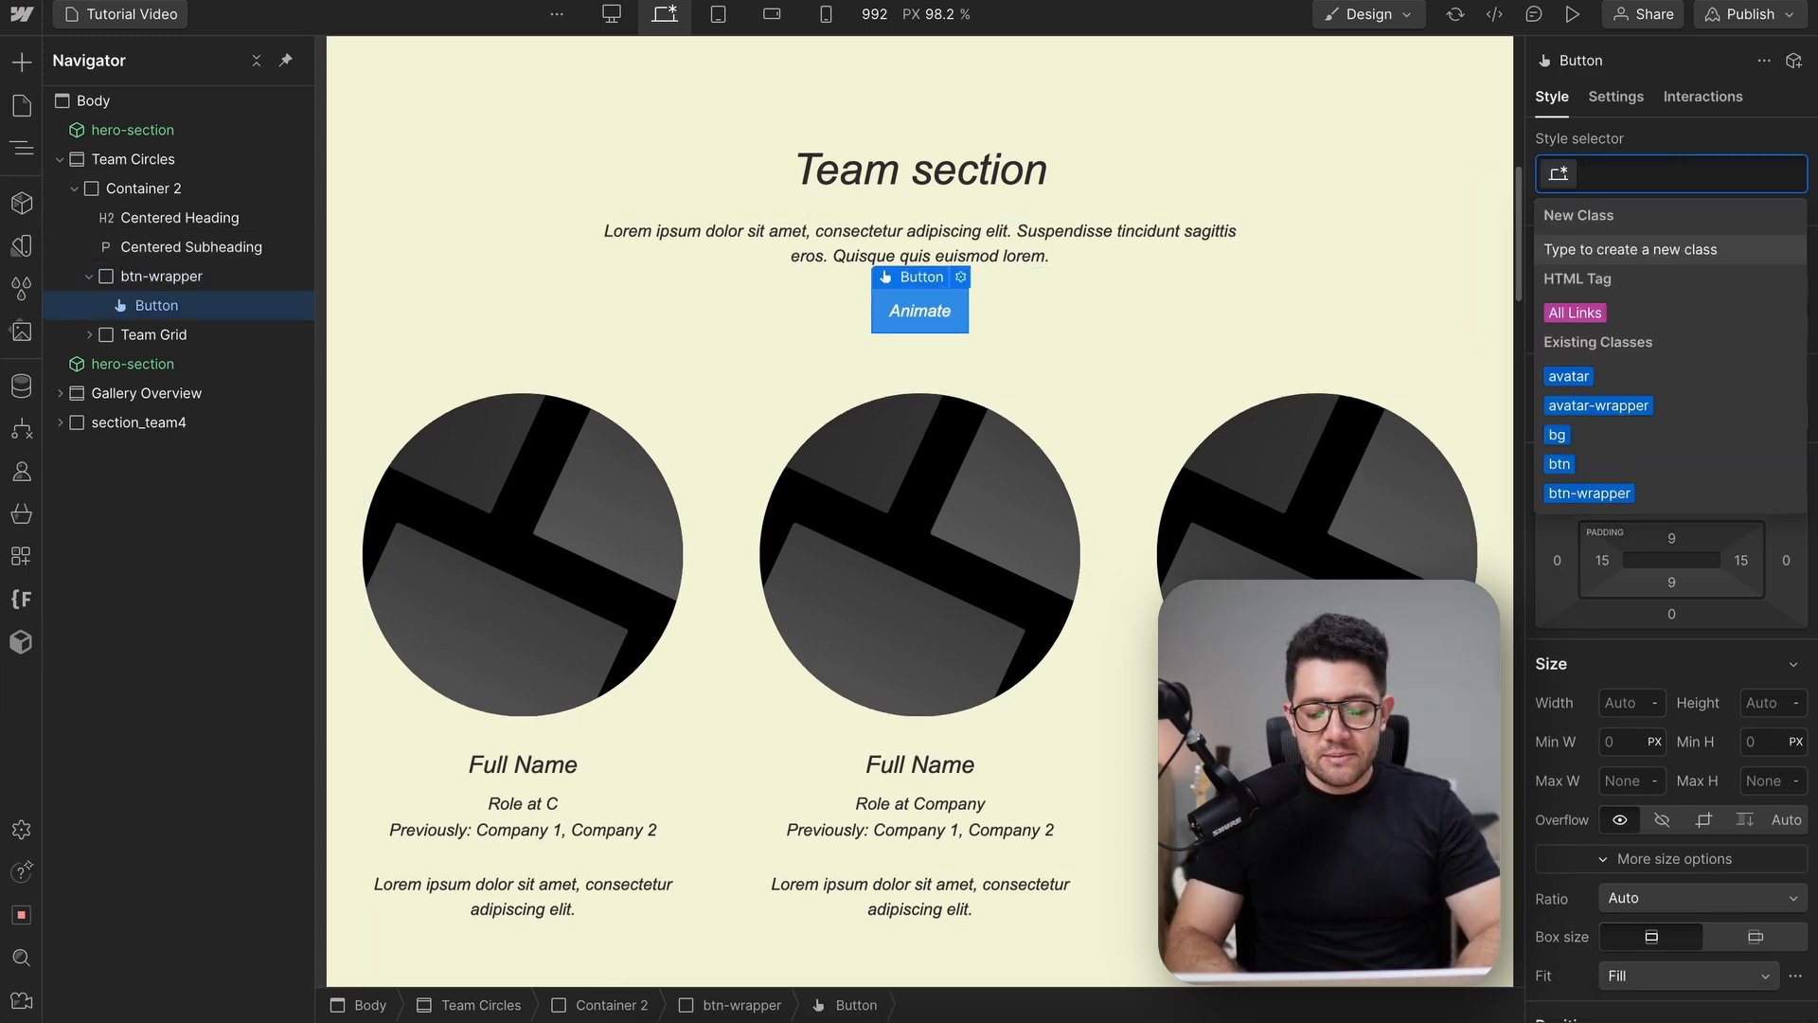
pyautogui.write('button-teset')
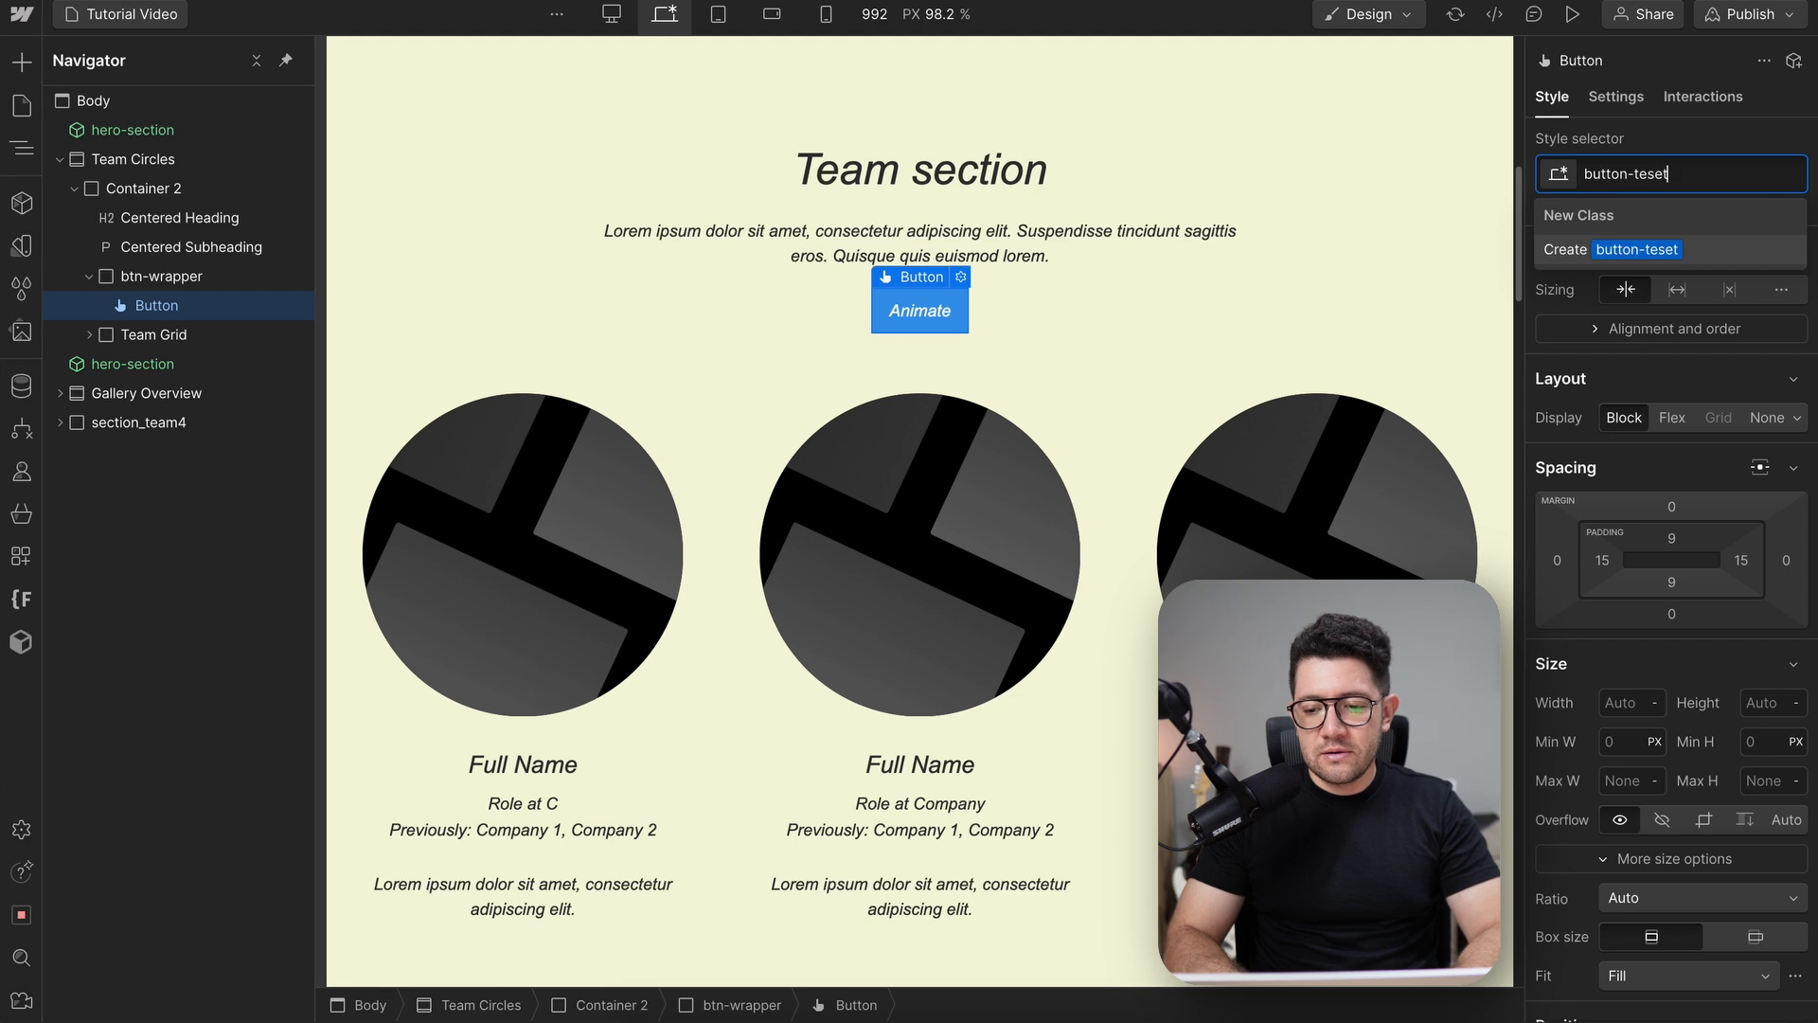
pyautogui.press('Return')
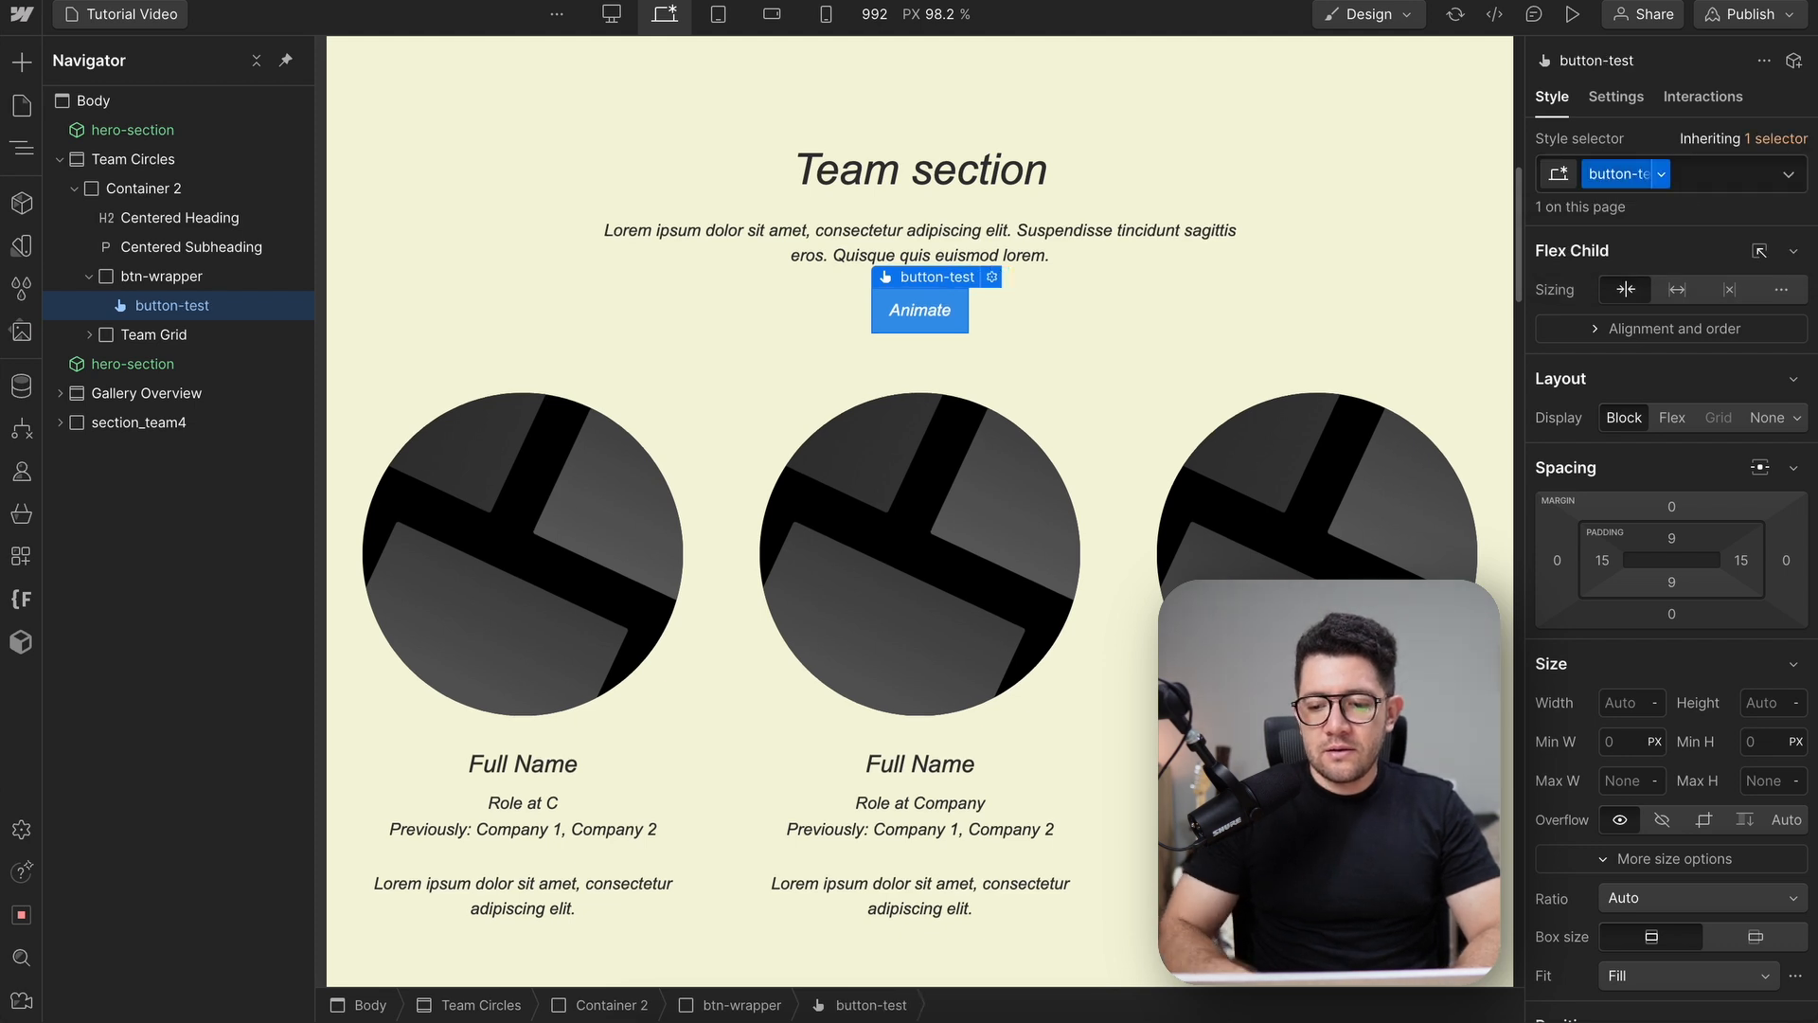
pyautogui.press('Escape')
pyautogui.click(954, 317)
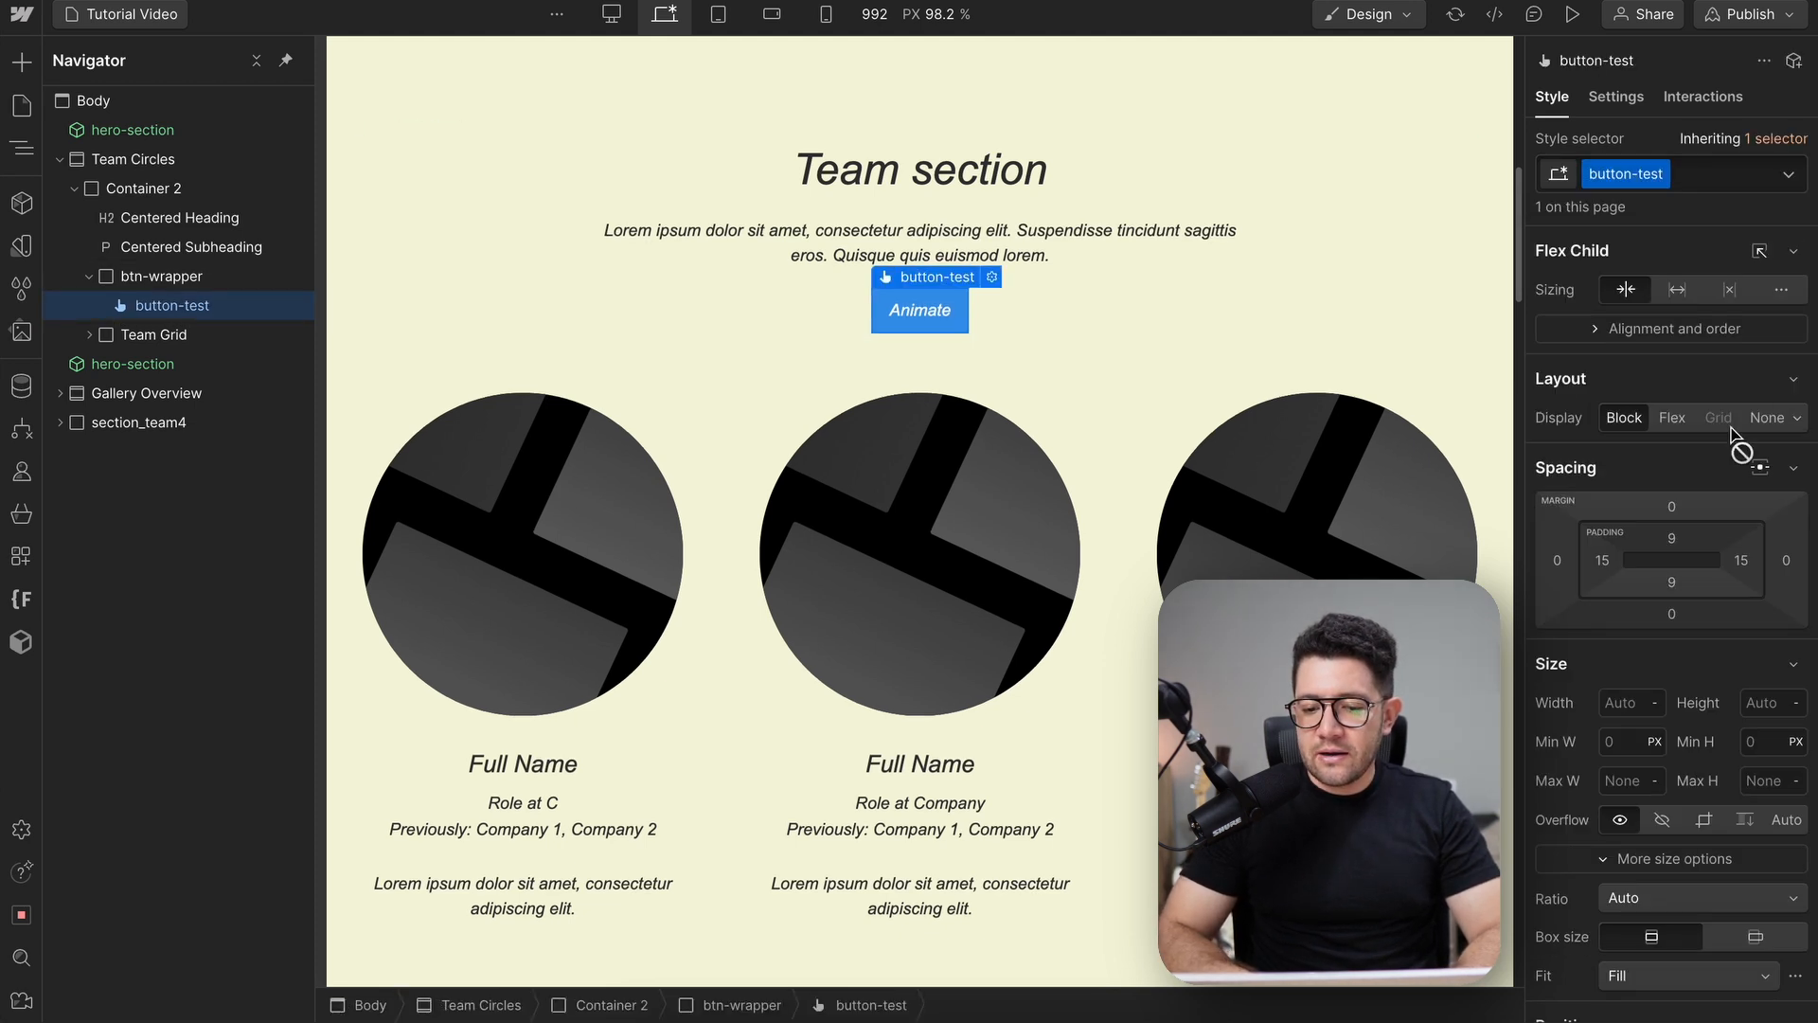
# Change the Animate button's background color to the blue #3f6ee6
pyautogui.scroll(-15, 1731, 432)
pyautogui.scroll(3, 1728, 467)
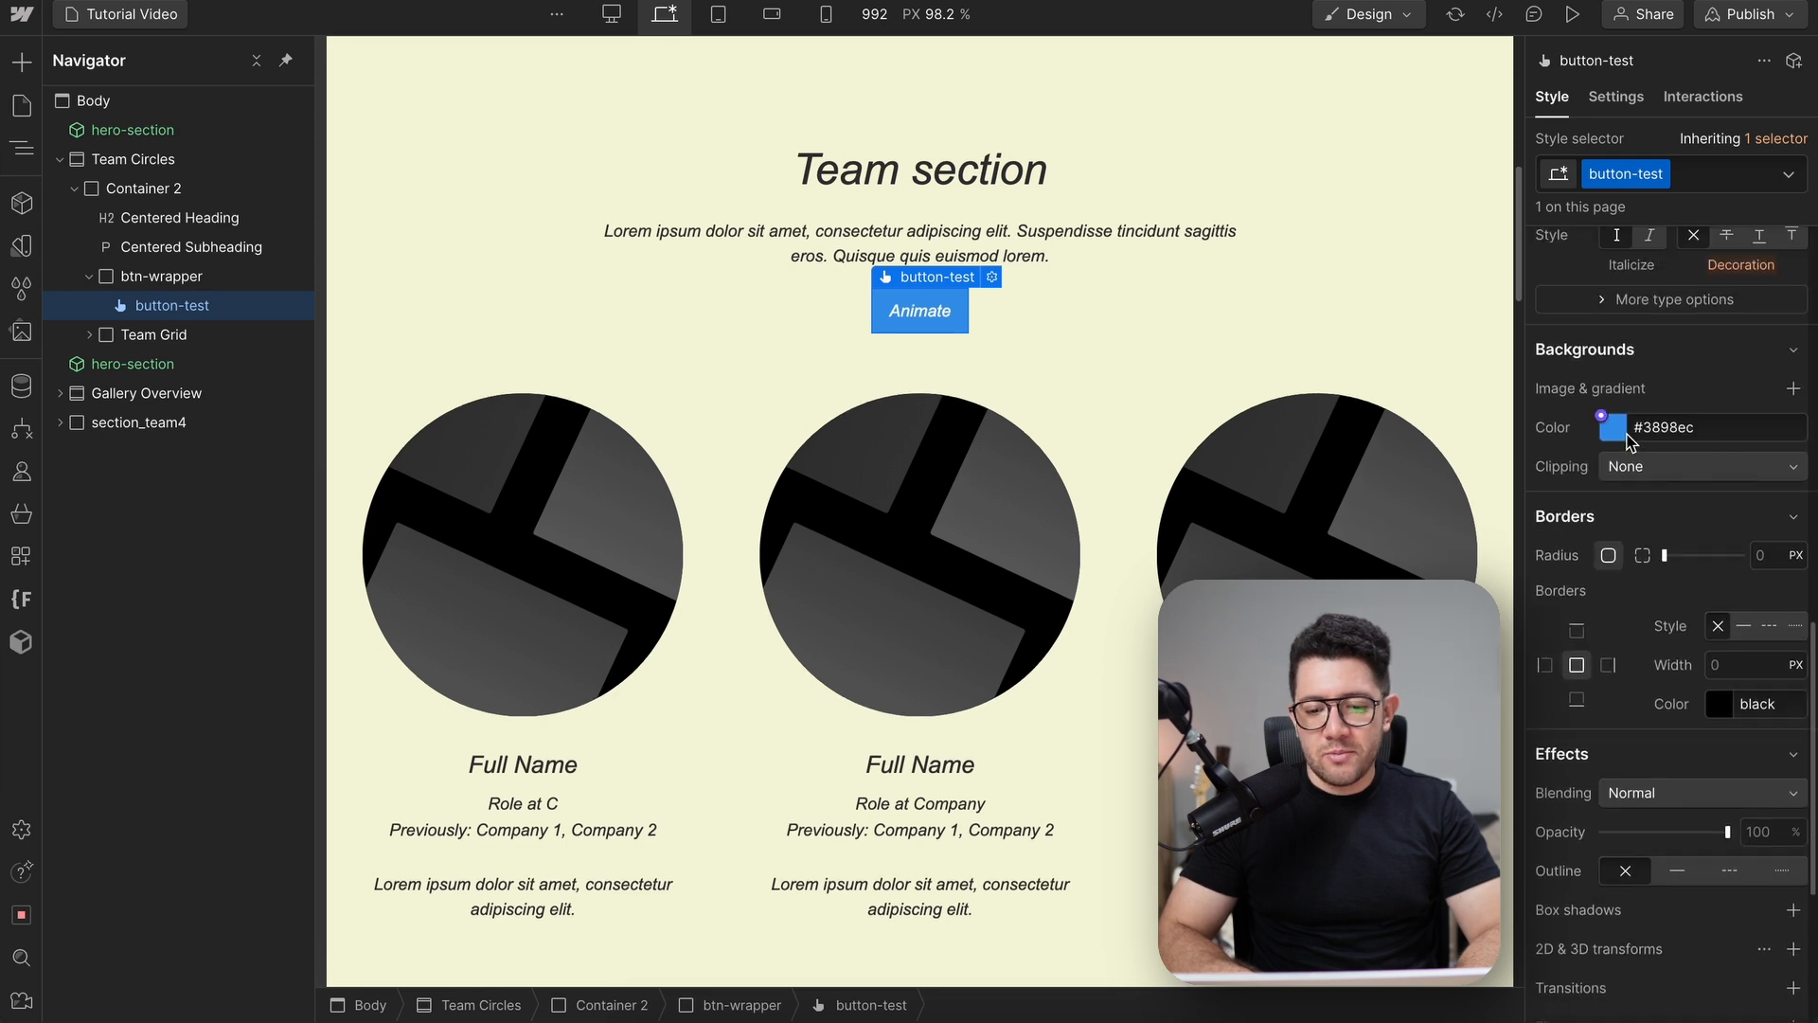
pyautogui.click(1625, 435)
pyautogui.click(1553, 669)
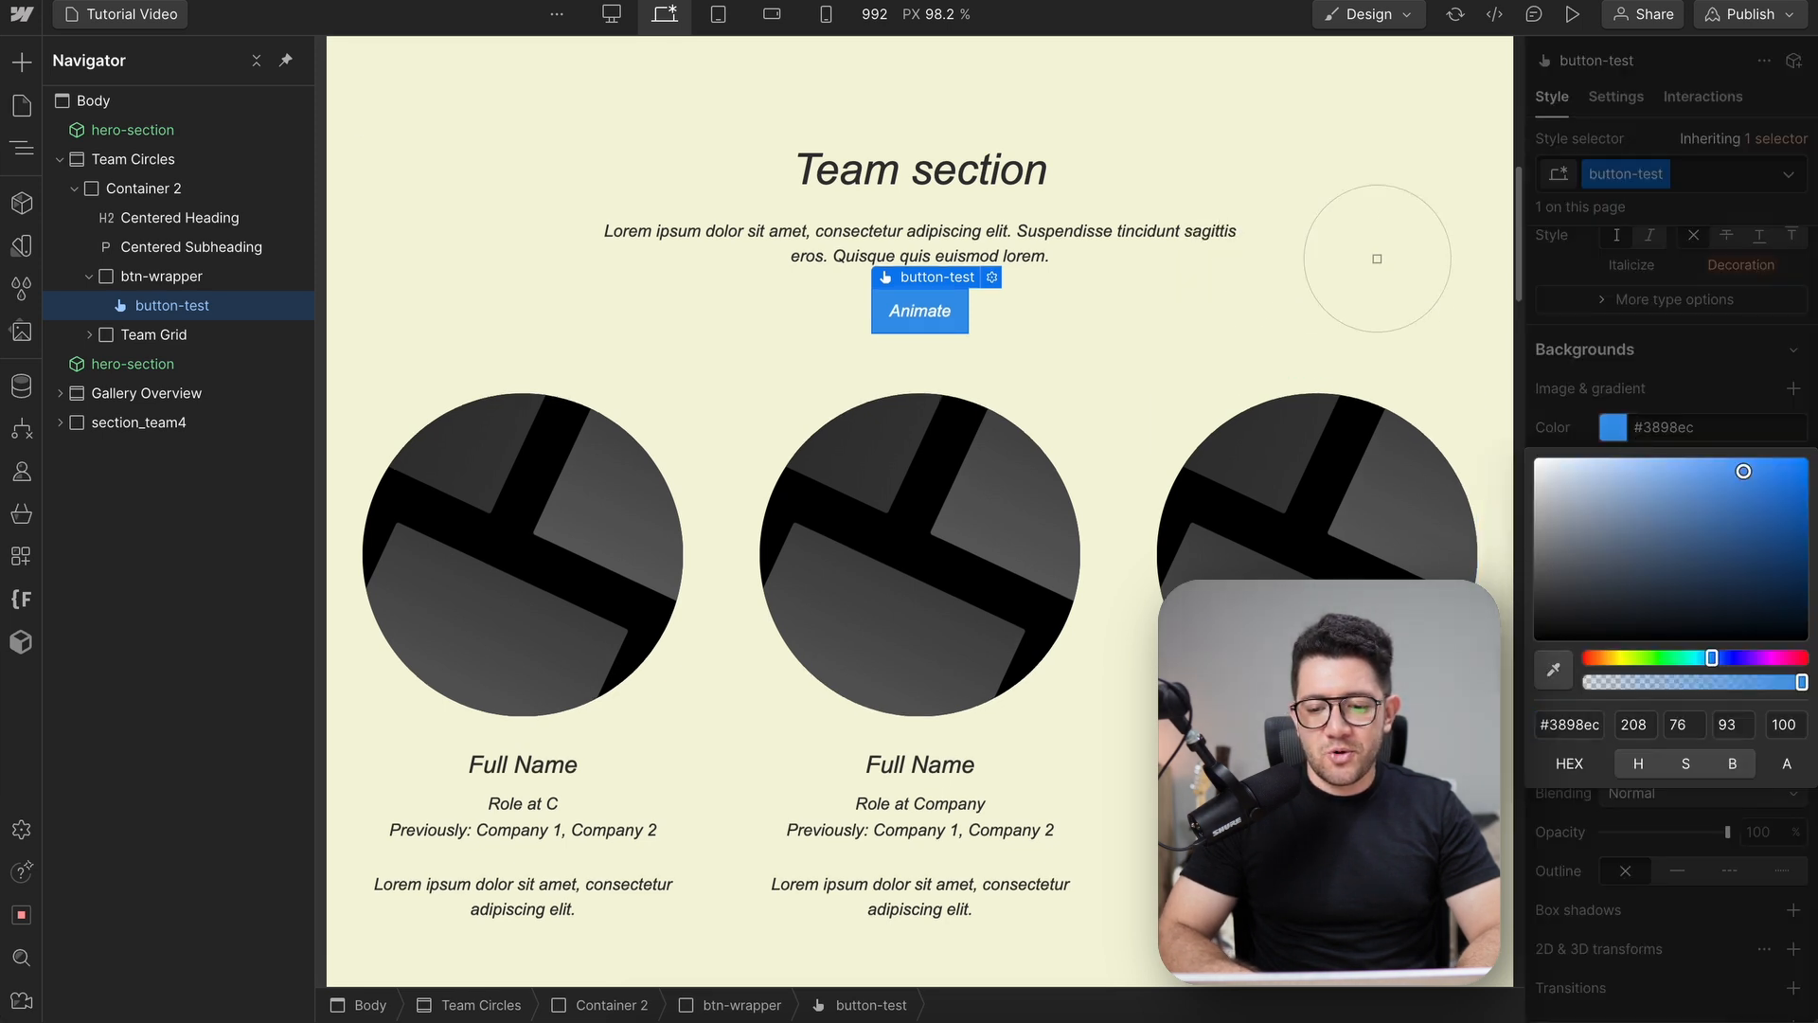
pyautogui.click(1377, 259)
pyautogui.click(1792, 515)
pyautogui.moveTo(1776, 498); pyautogui.dragTo(1733, 476)
pyautogui.moveTo(1624, 657); pyautogui.dragTo(1716, 641)
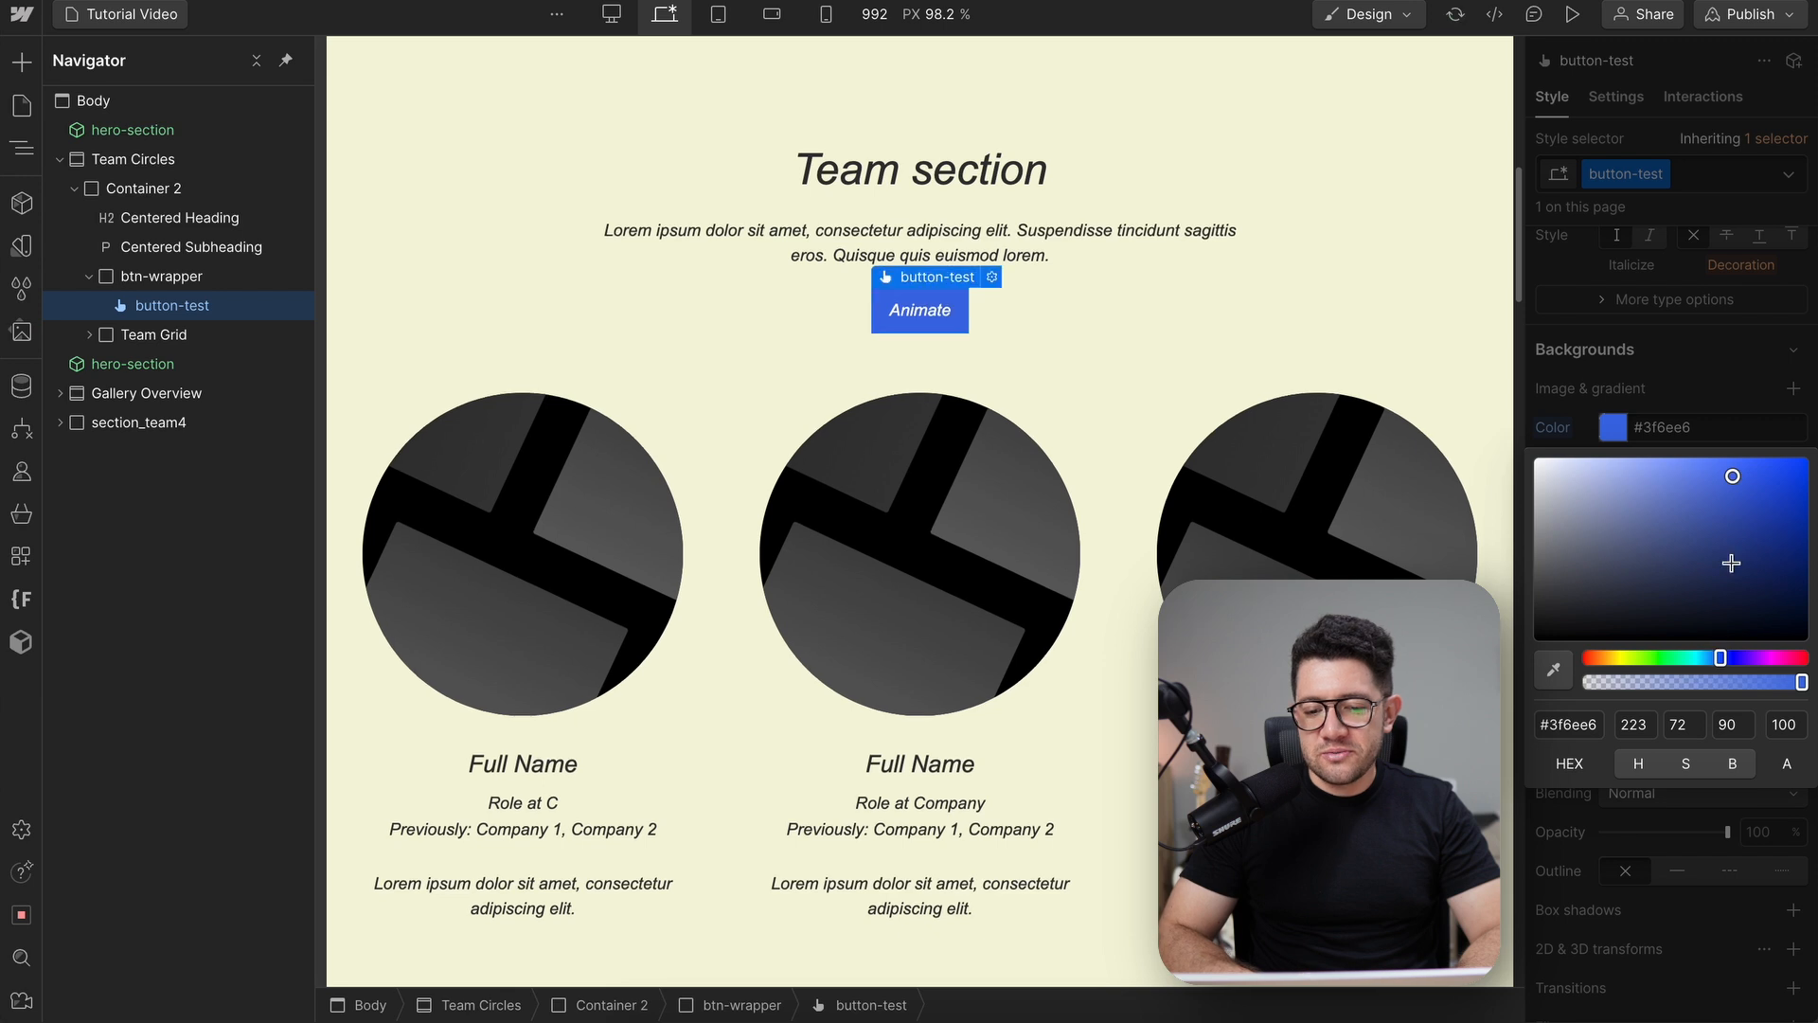
pyautogui.click(1709, 427)
# Raise the Animate button's corner radius until its ends are fully rounded, and select Container 2
pyautogui.scroll(-1, 1716, 754)
pyautogui.moveTo(1666, 510); pyautogui.dragTo(1816, 513)
pyautogui.click(1271, 343)
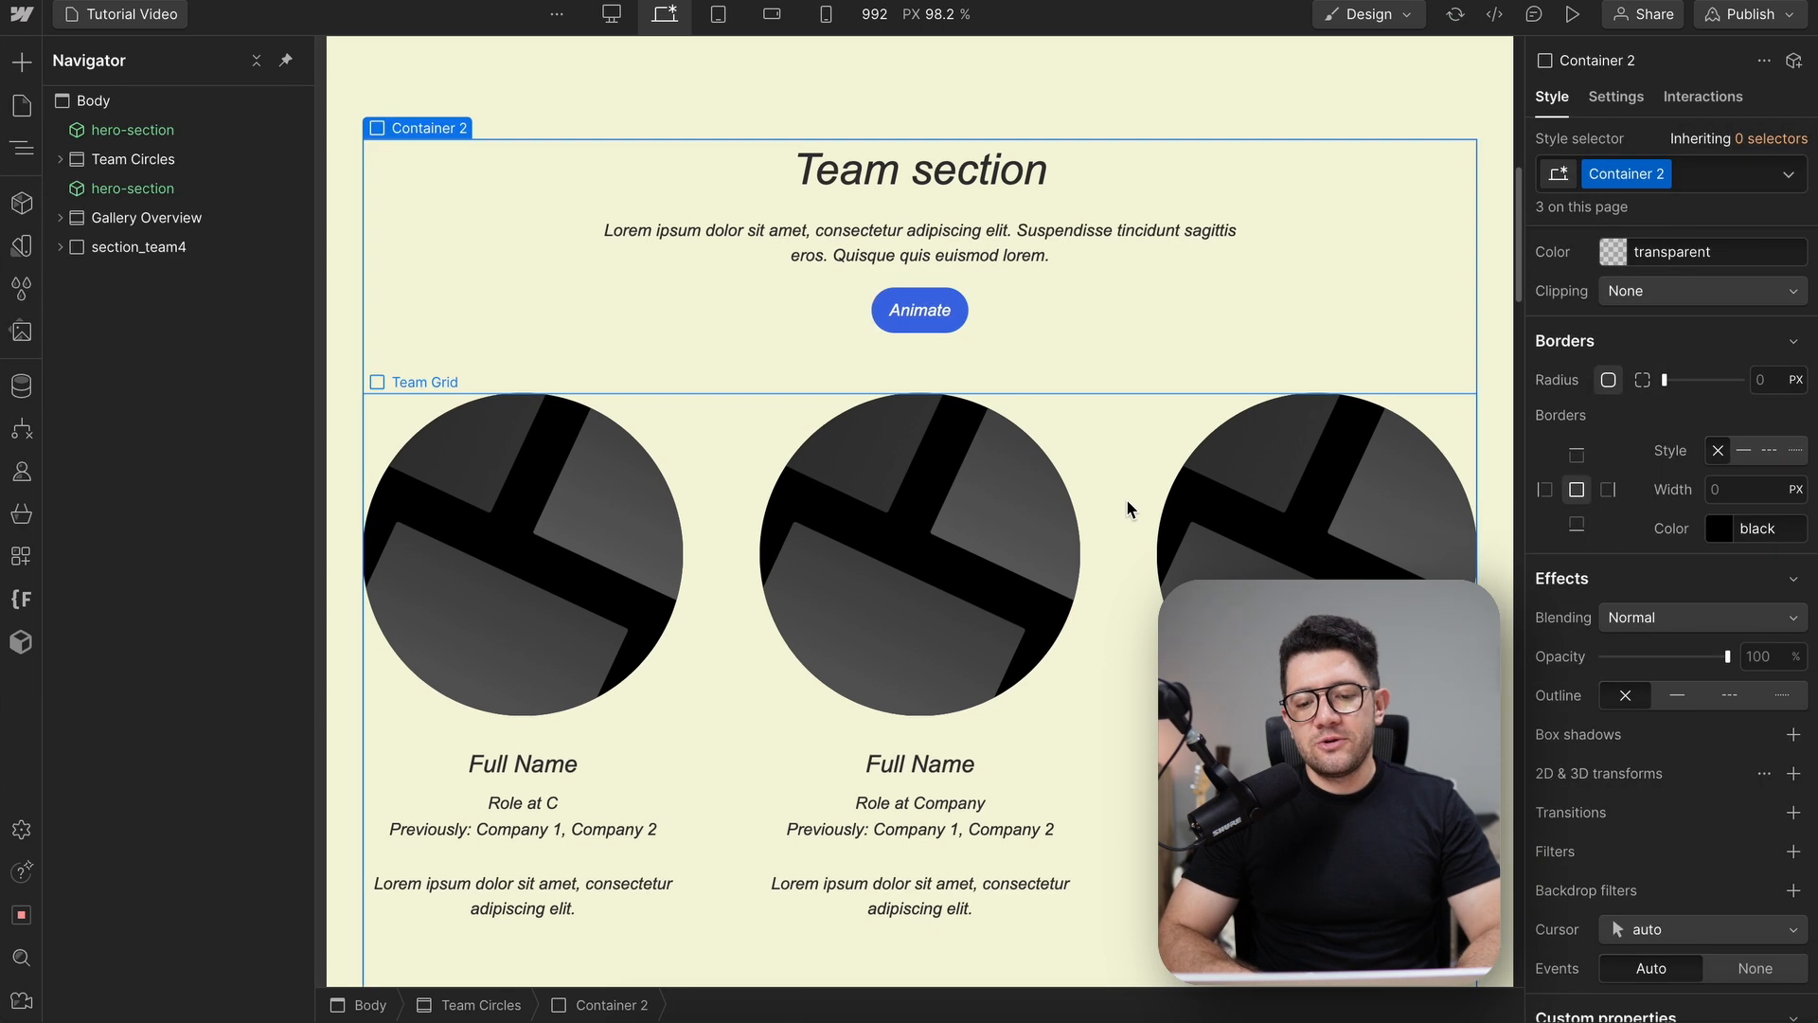
# Set the Animate button's font size to 24 px
pyautogui.click(945, 310)
pyautogui.scroll(6, 1636, 554)
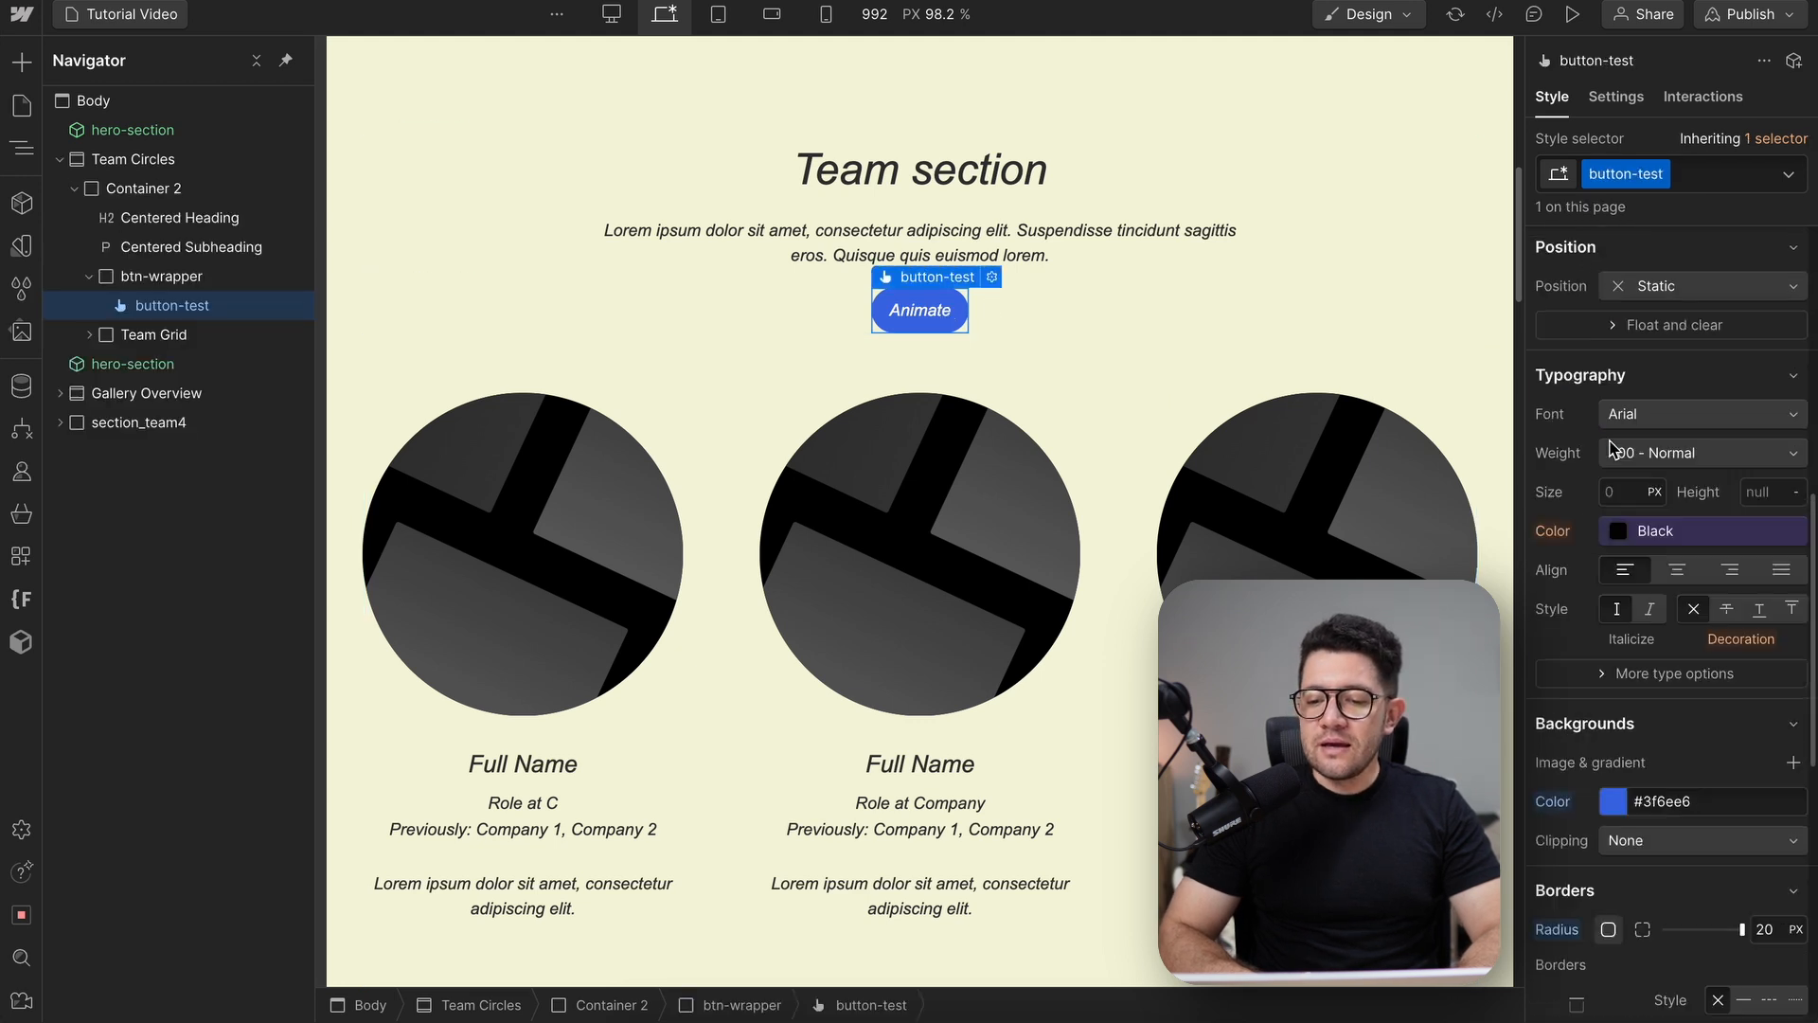
pyautogui.scroll(-2, 1636, 554)
pyautogui.scroll(1, 1637, 616)
pyautogui.click(1621, 706)
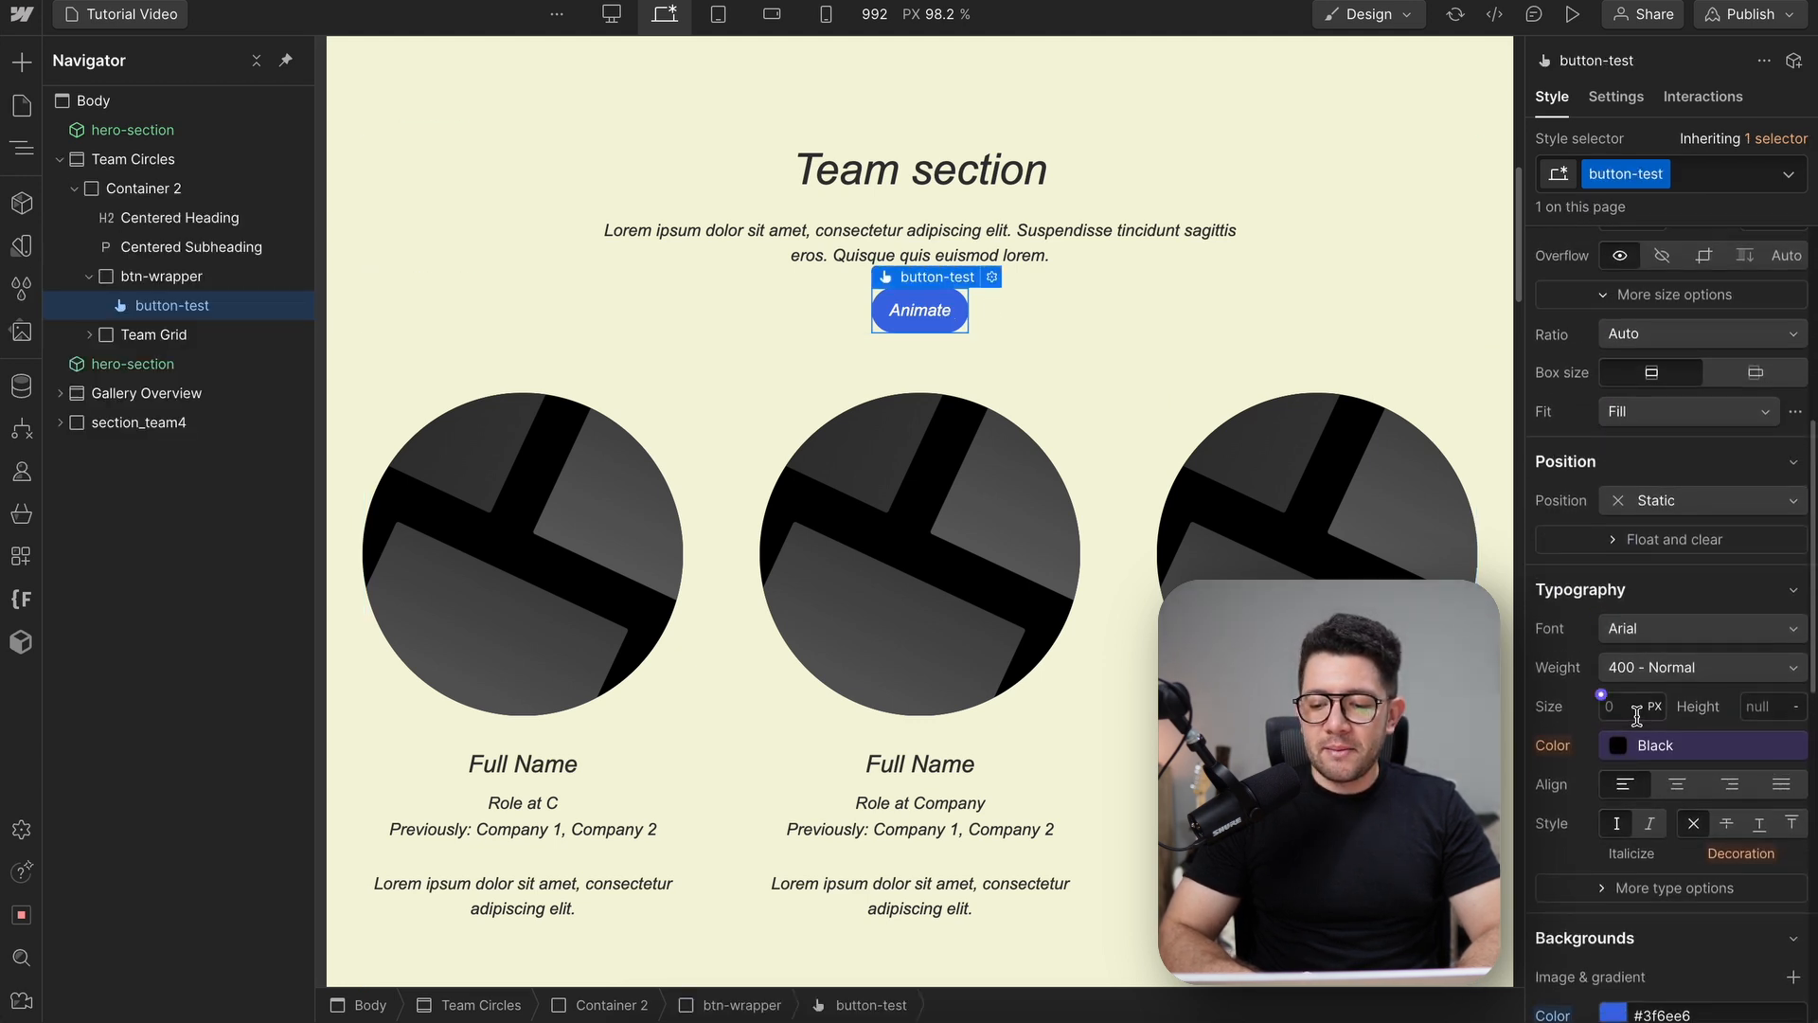
pyautogui.write('24')
pyautogui.press('Return')
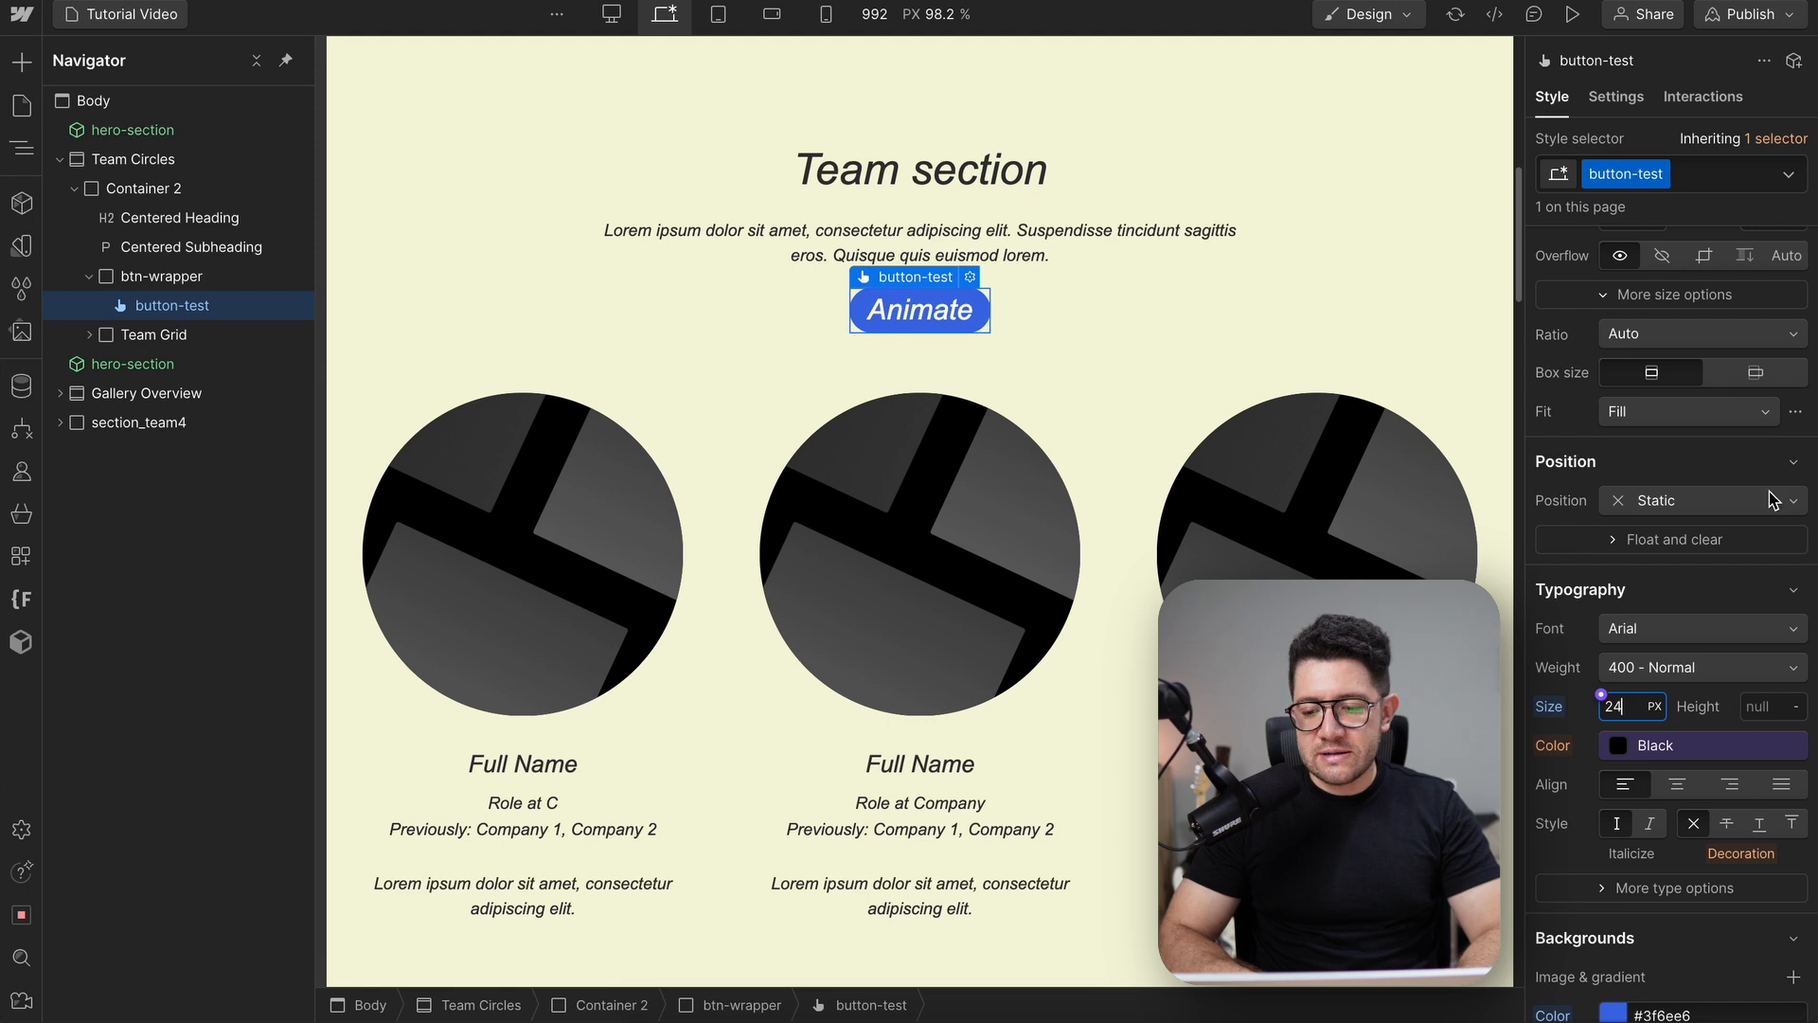
# Give the Animate button 24 px of padding on the left and right and 12 px on the top and bottom
pyautogui.scroll(6, 1720, 527)
pyautogui.click(1603, 560)
pyautogui.write('24')
pyautogui.press('Return')
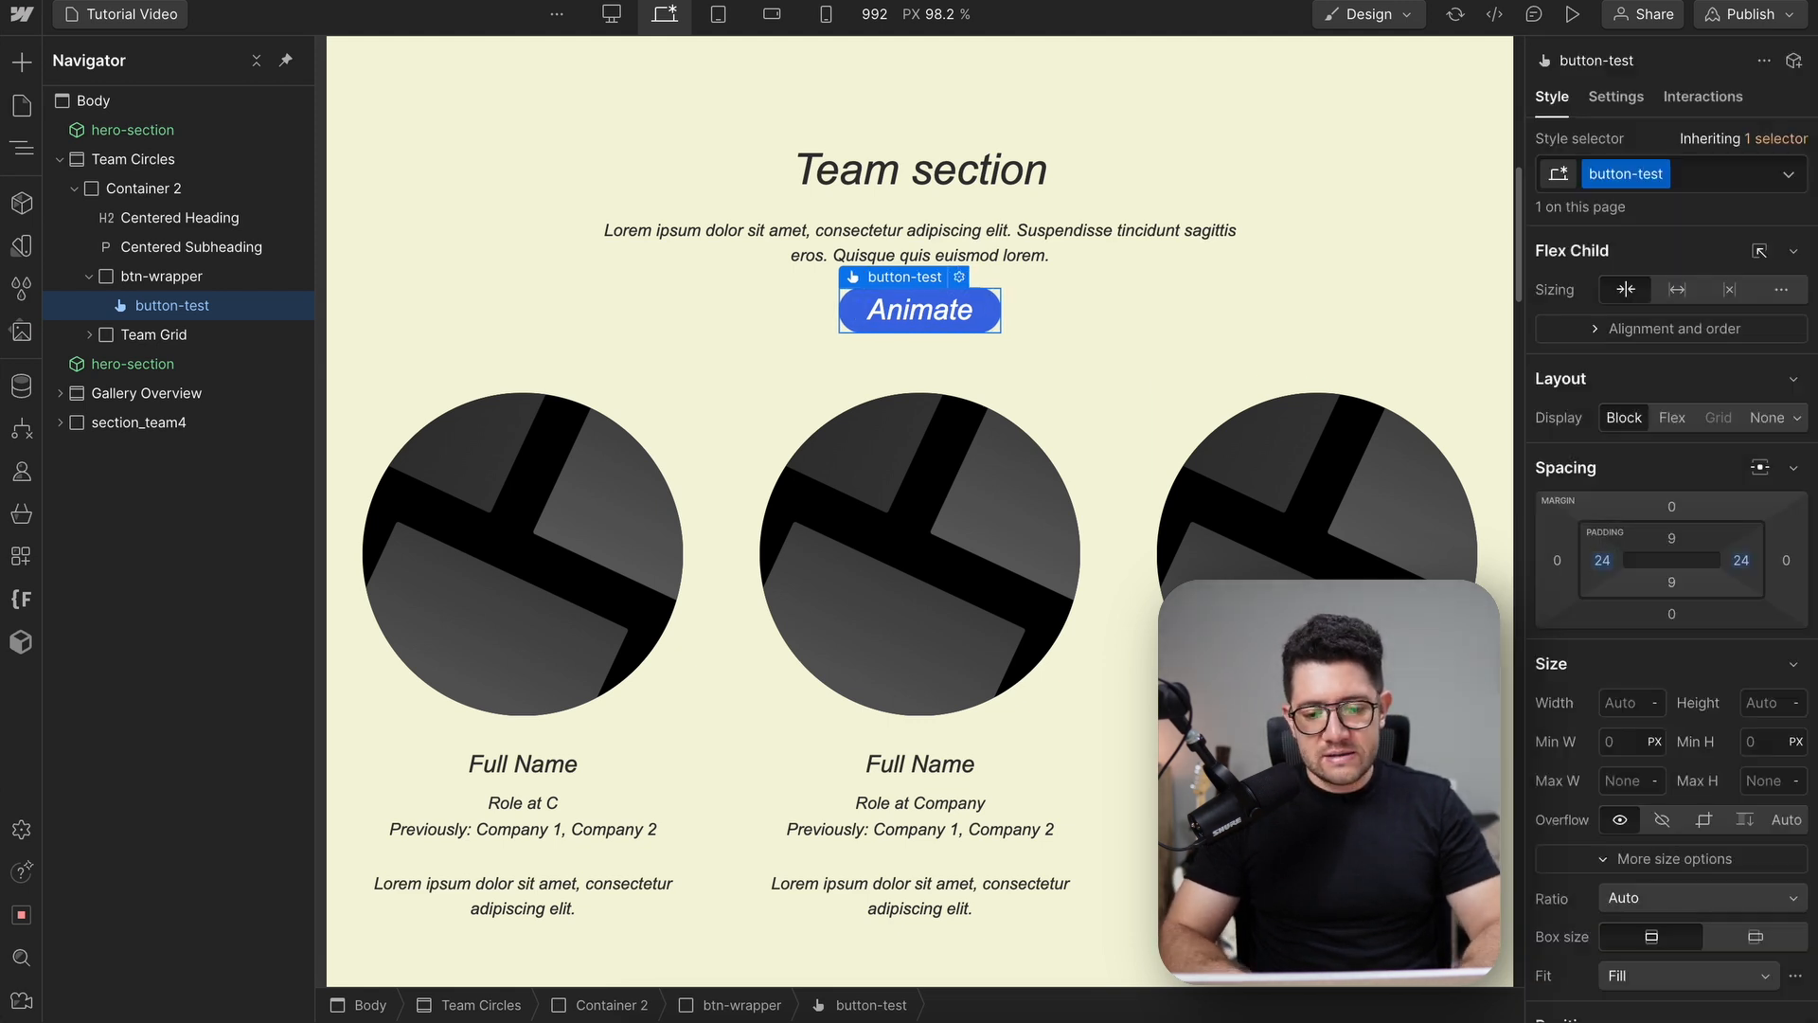
pyautogui.click(1682, 536)
pyautogui.write('12')
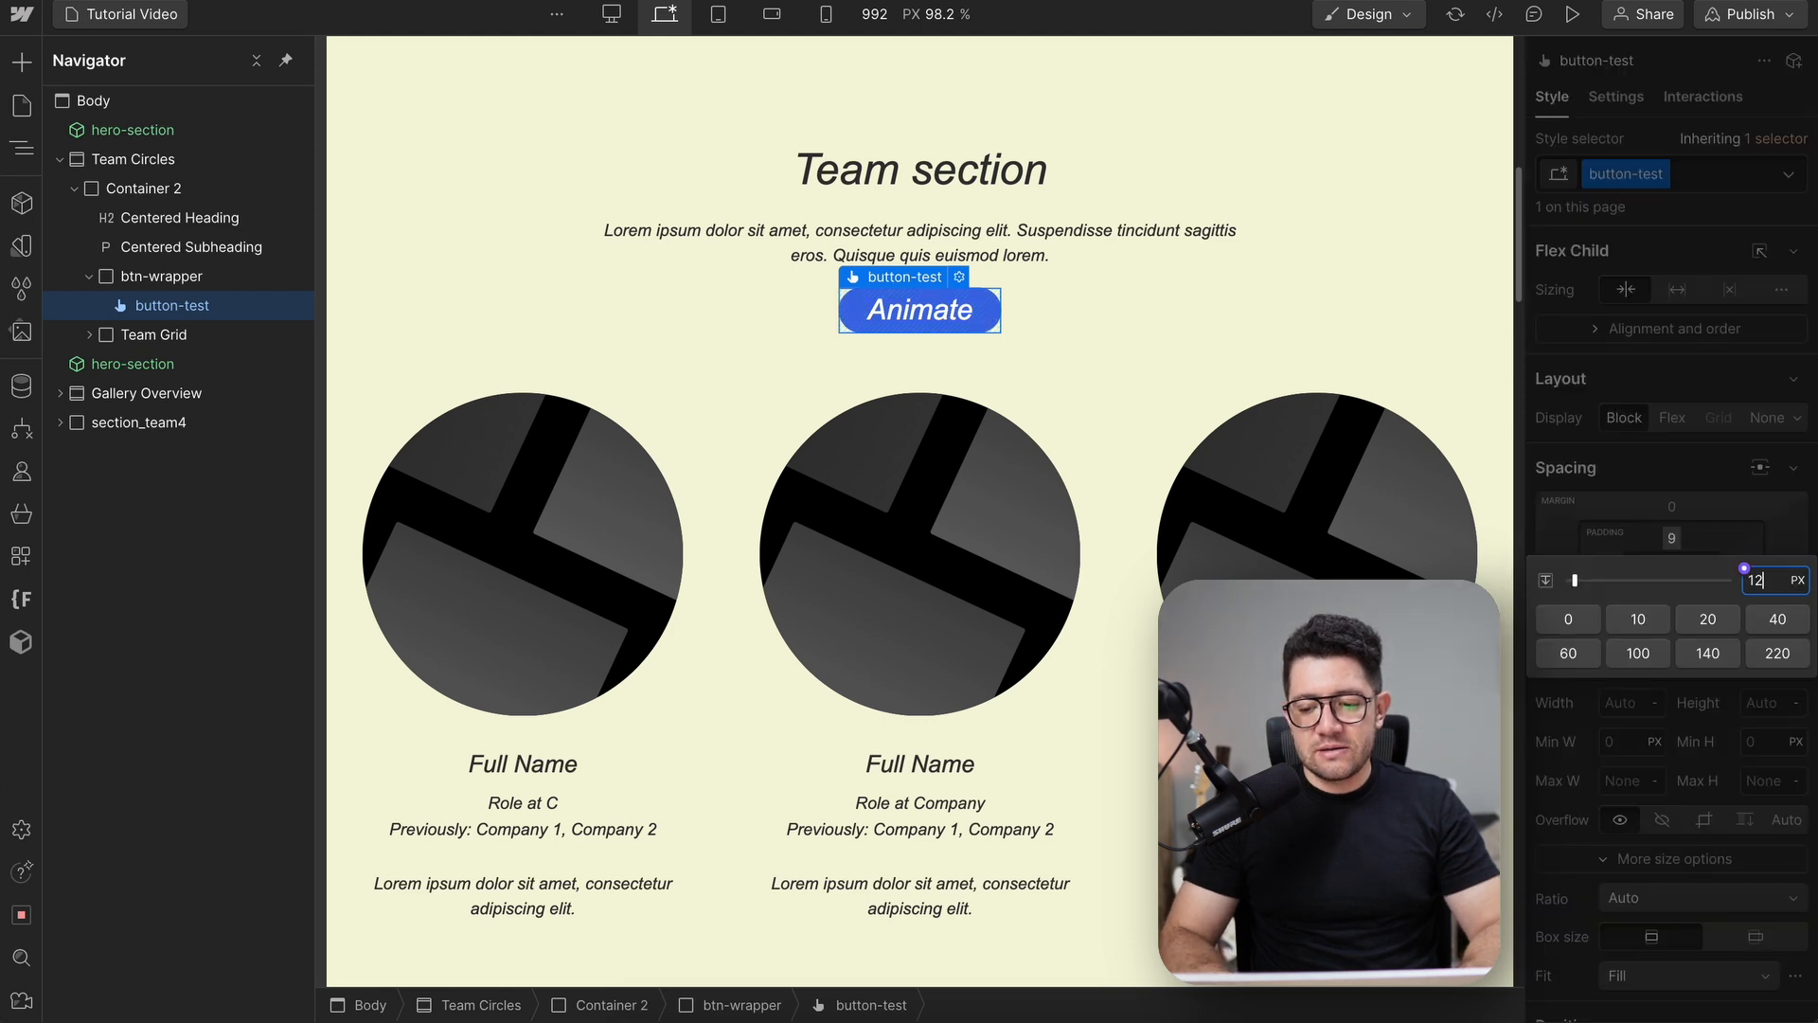
pyautogui.press('Return')
pyautogui.click(1089, 411)
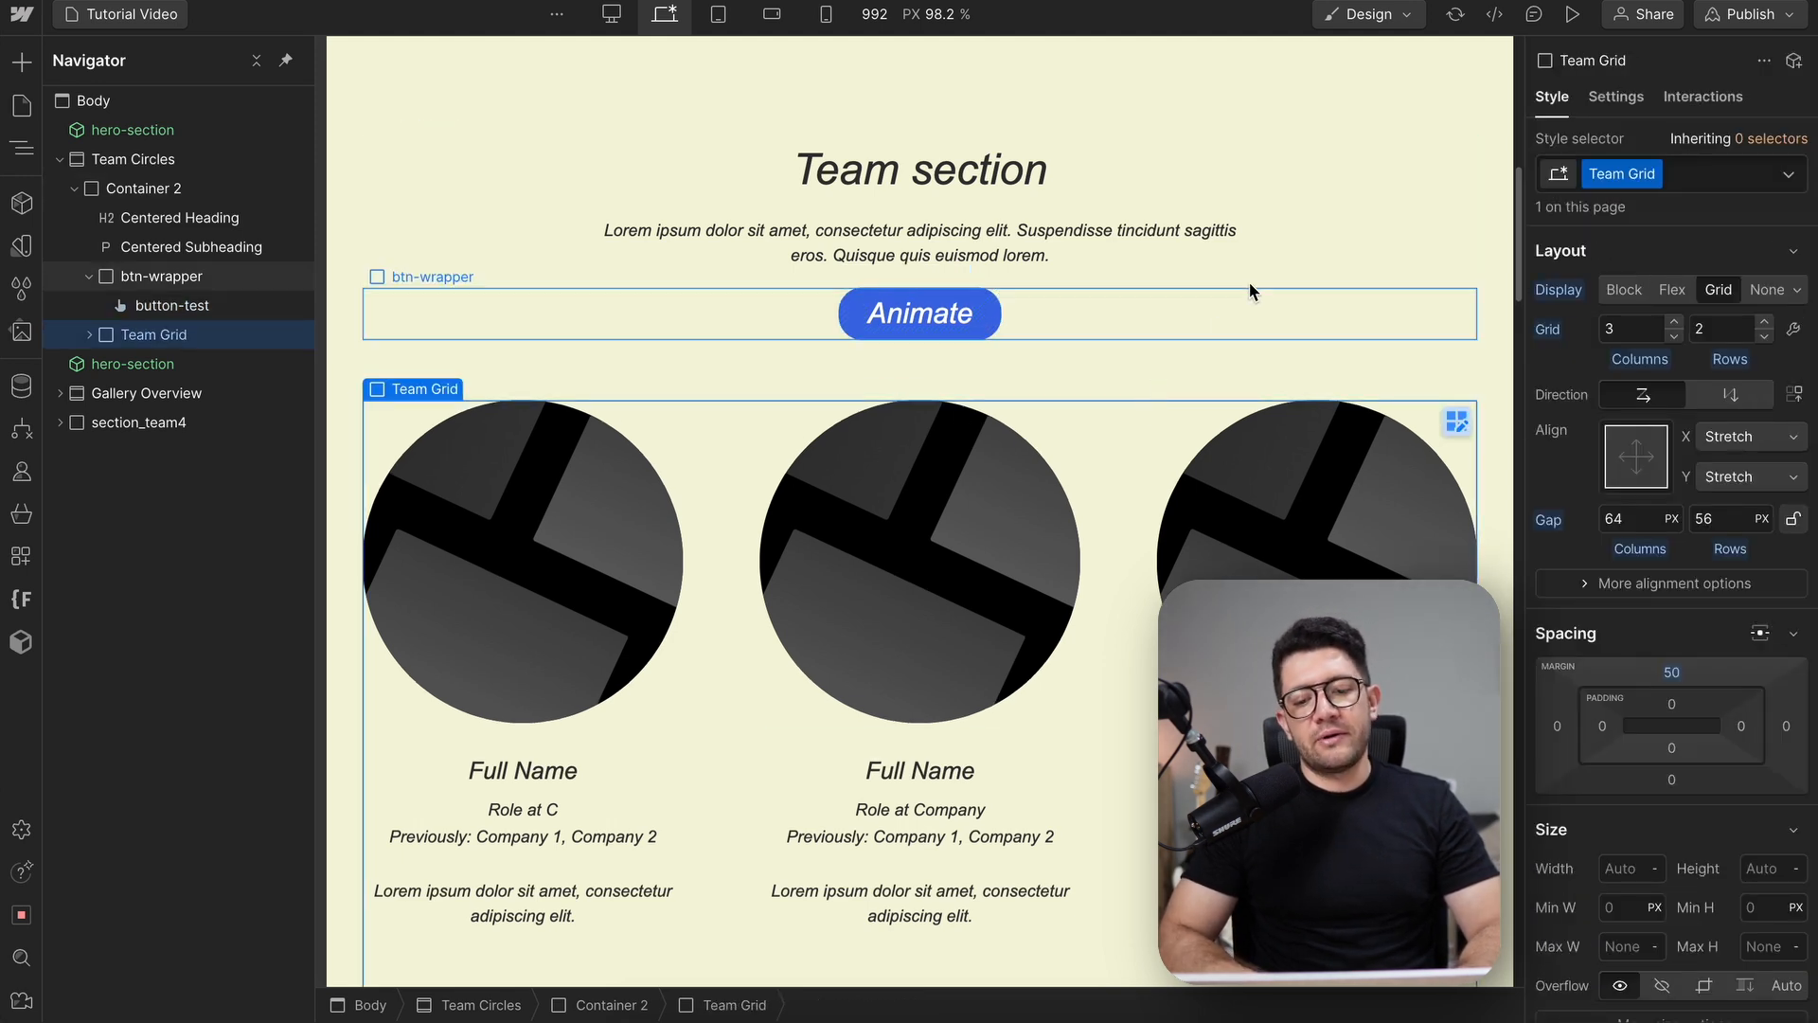
# Add a Mouse click (tap) trigger to the Animate button that starts an animation on the first click
pyautogui.click(914, 308)
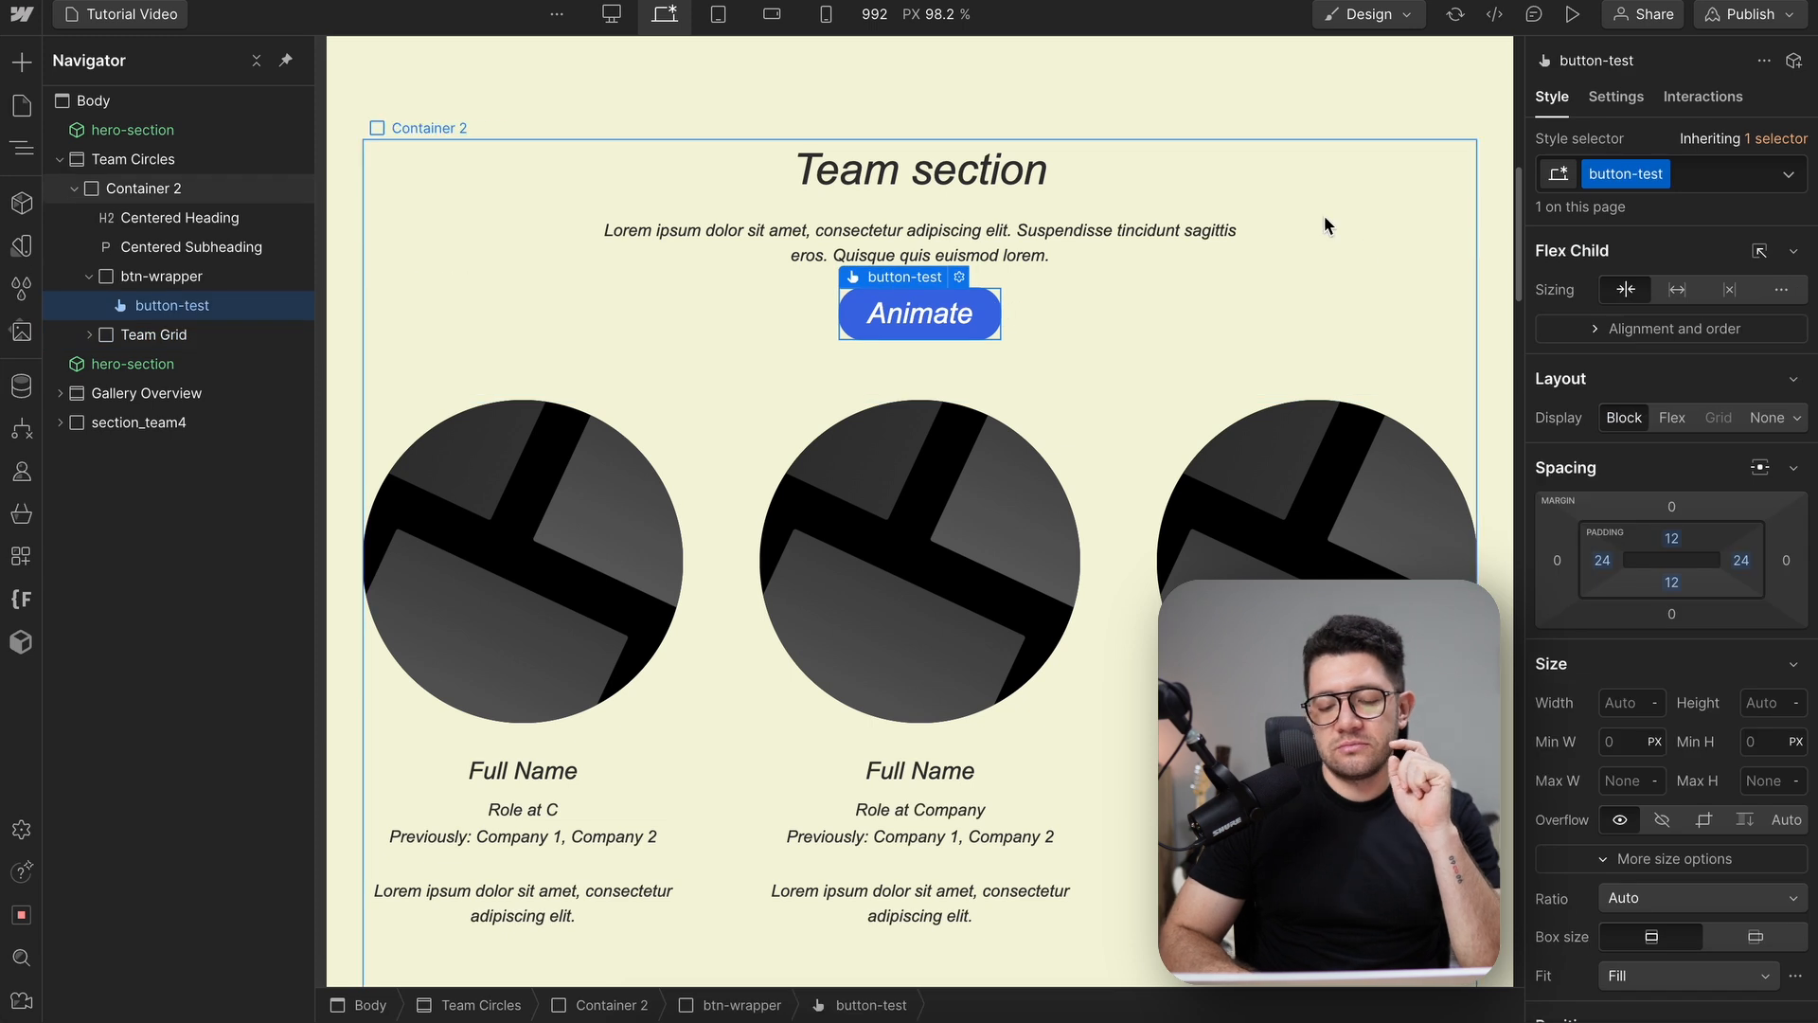
pyautogui.click(1287, 186)
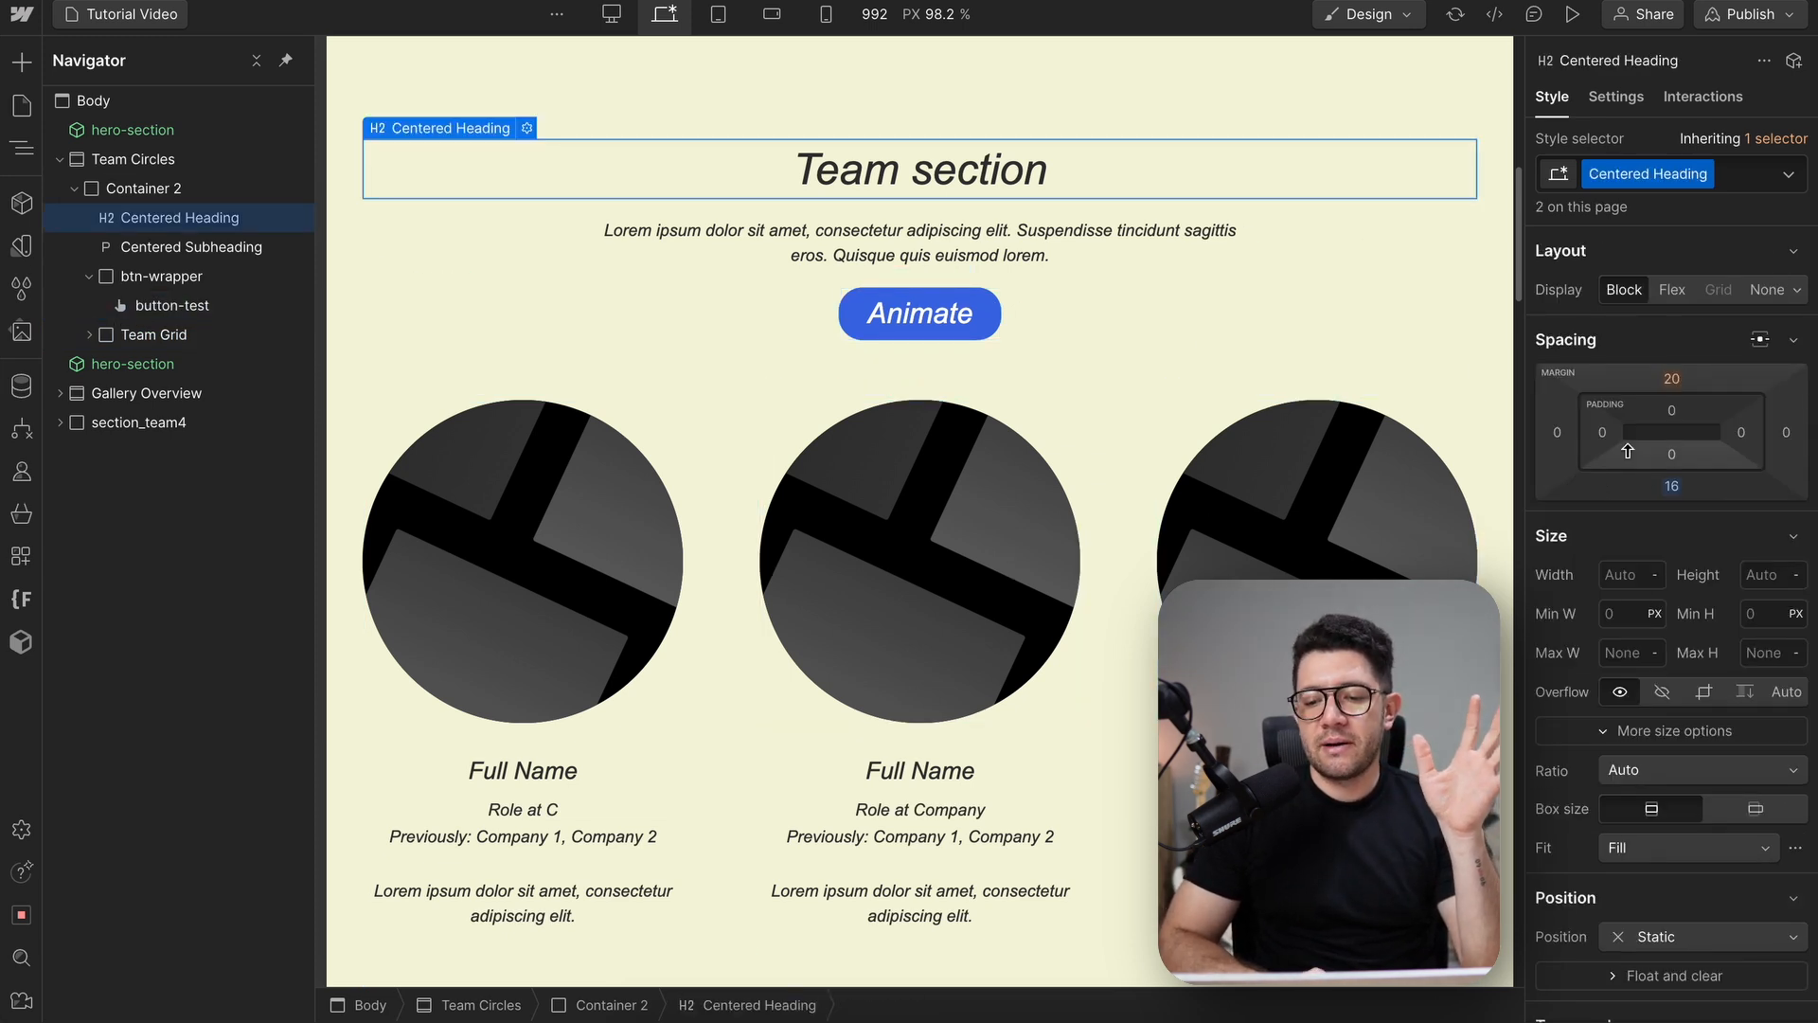
pyautogui.scroll(-1, 1628, 449)
pyautogui.click(983, 333)
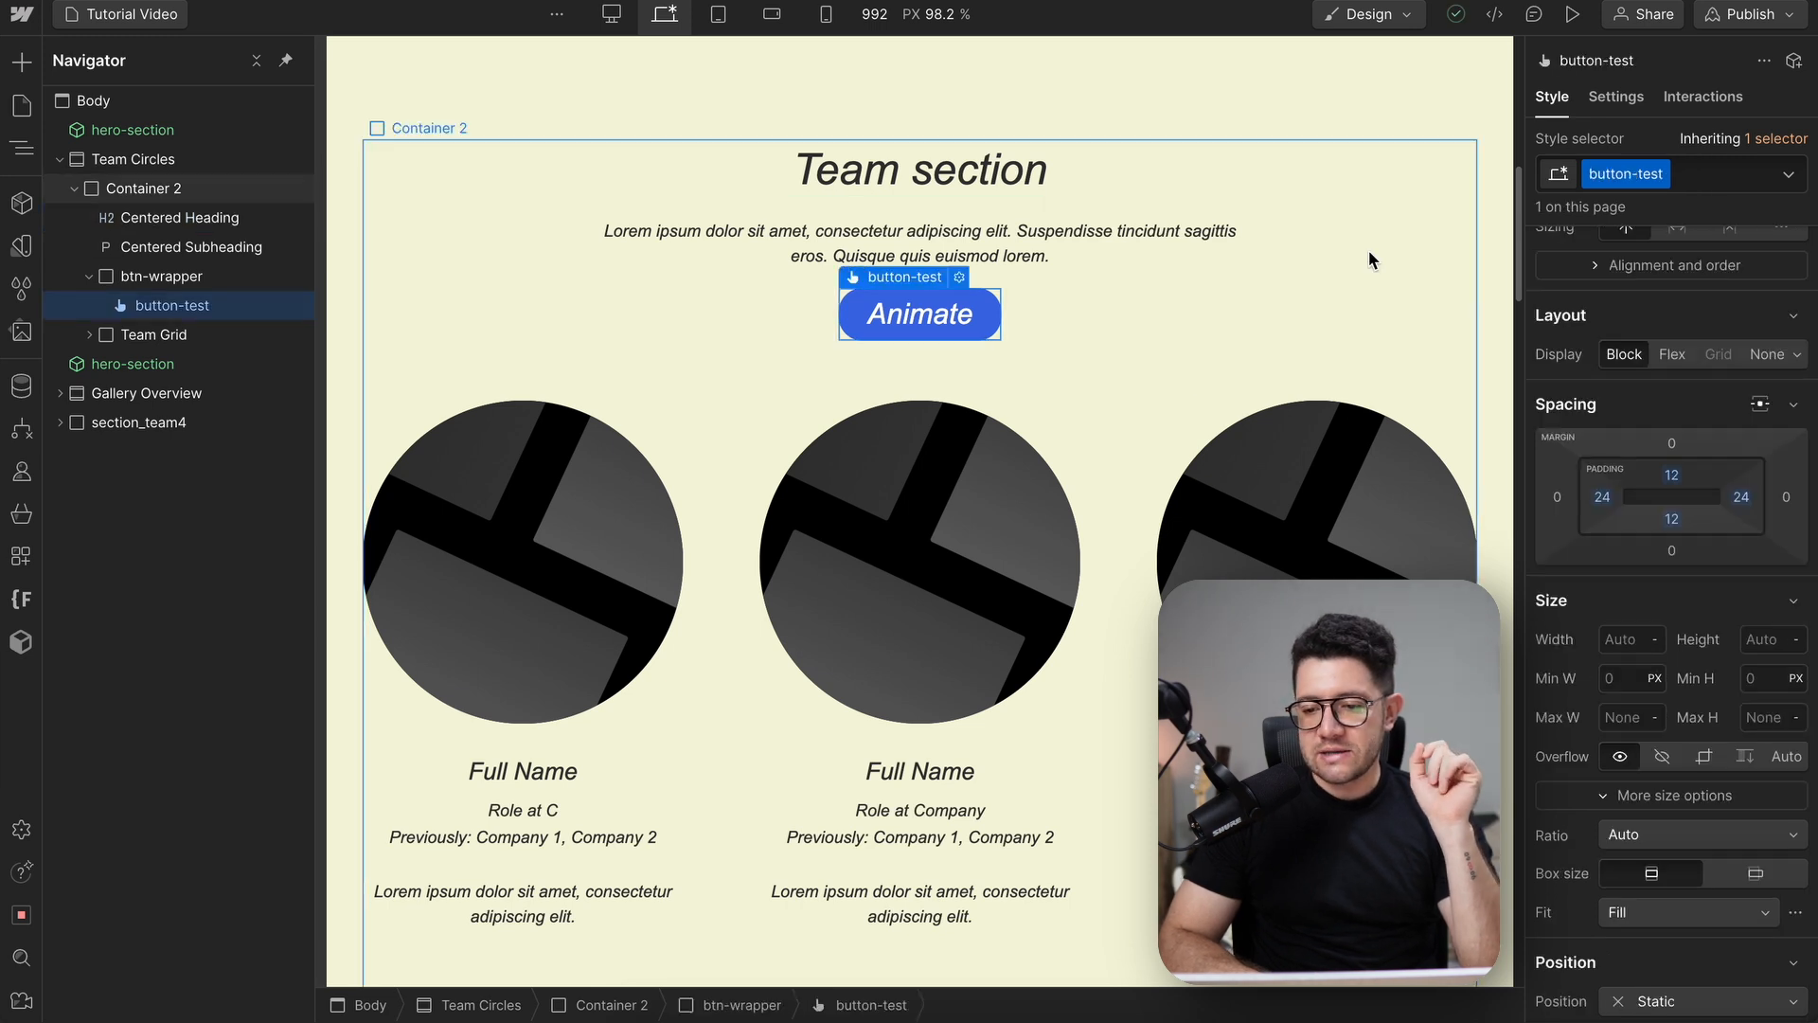
pyautogui.click(1720, 109)
pyautogui.click(1790, 182)
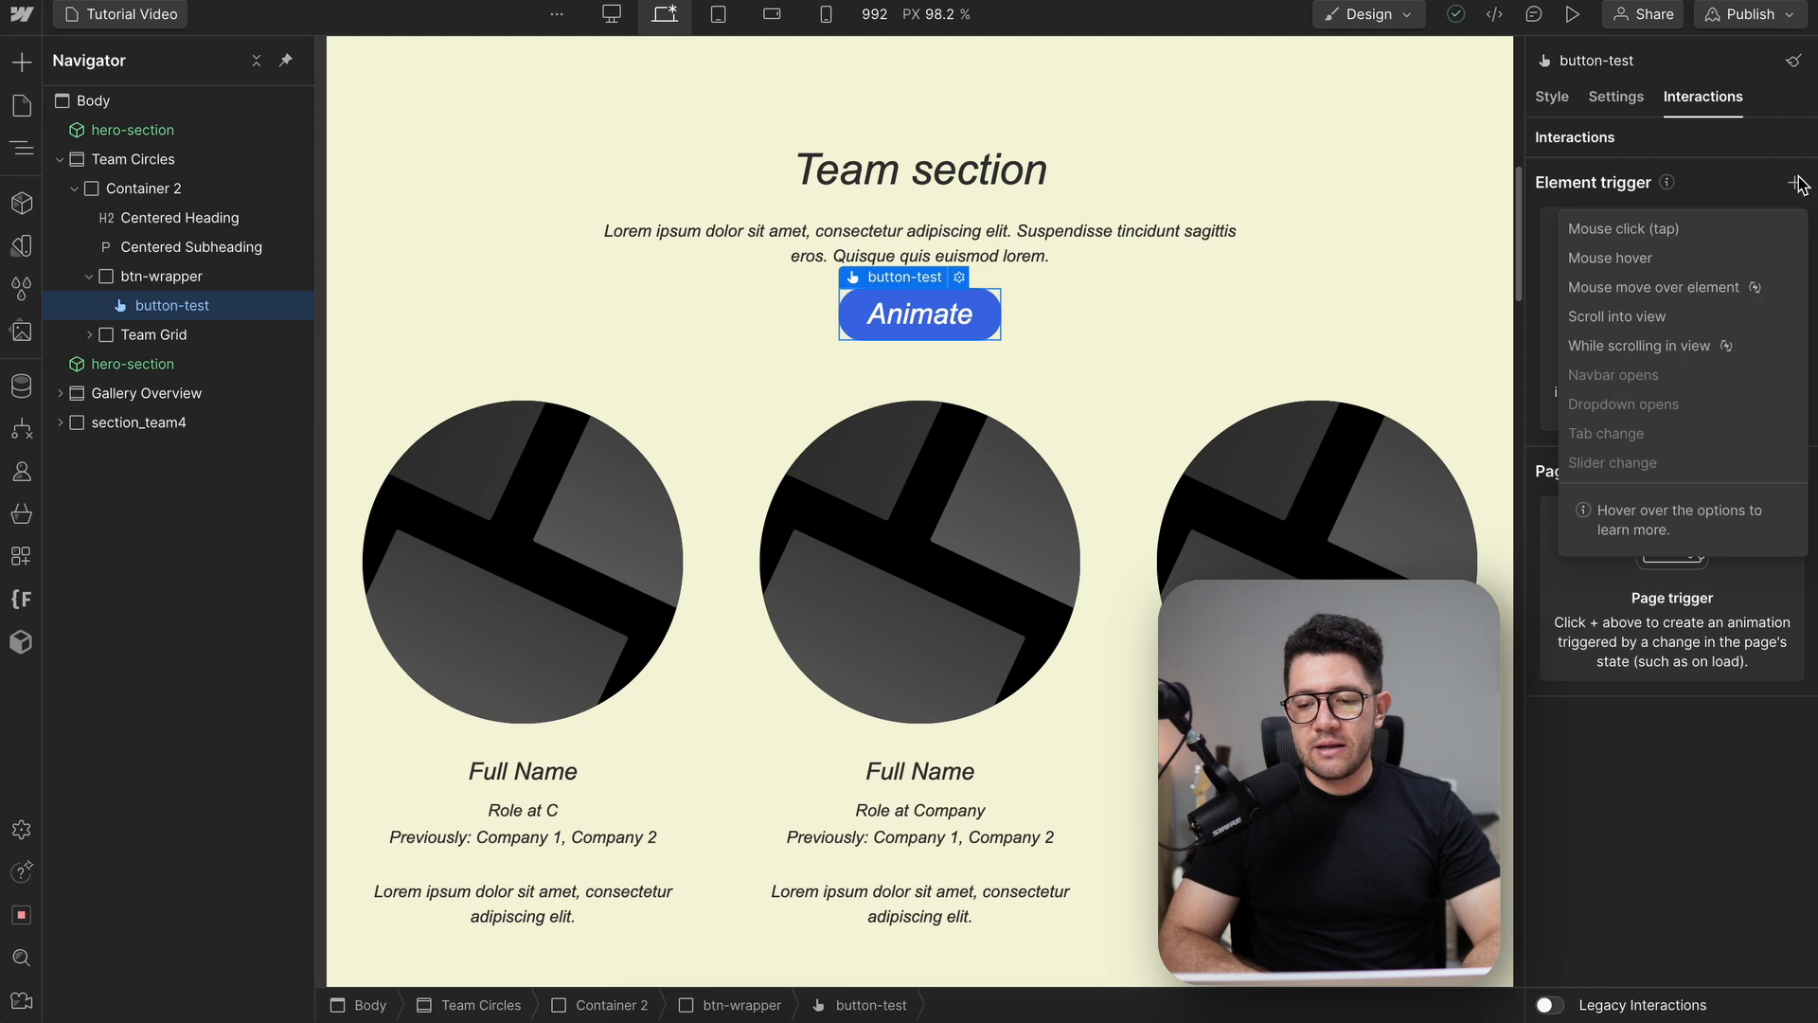
pyautogui.click(1733, 230)
pyautogui.click(1722, 310)
pyautogui.click(1667, 334)
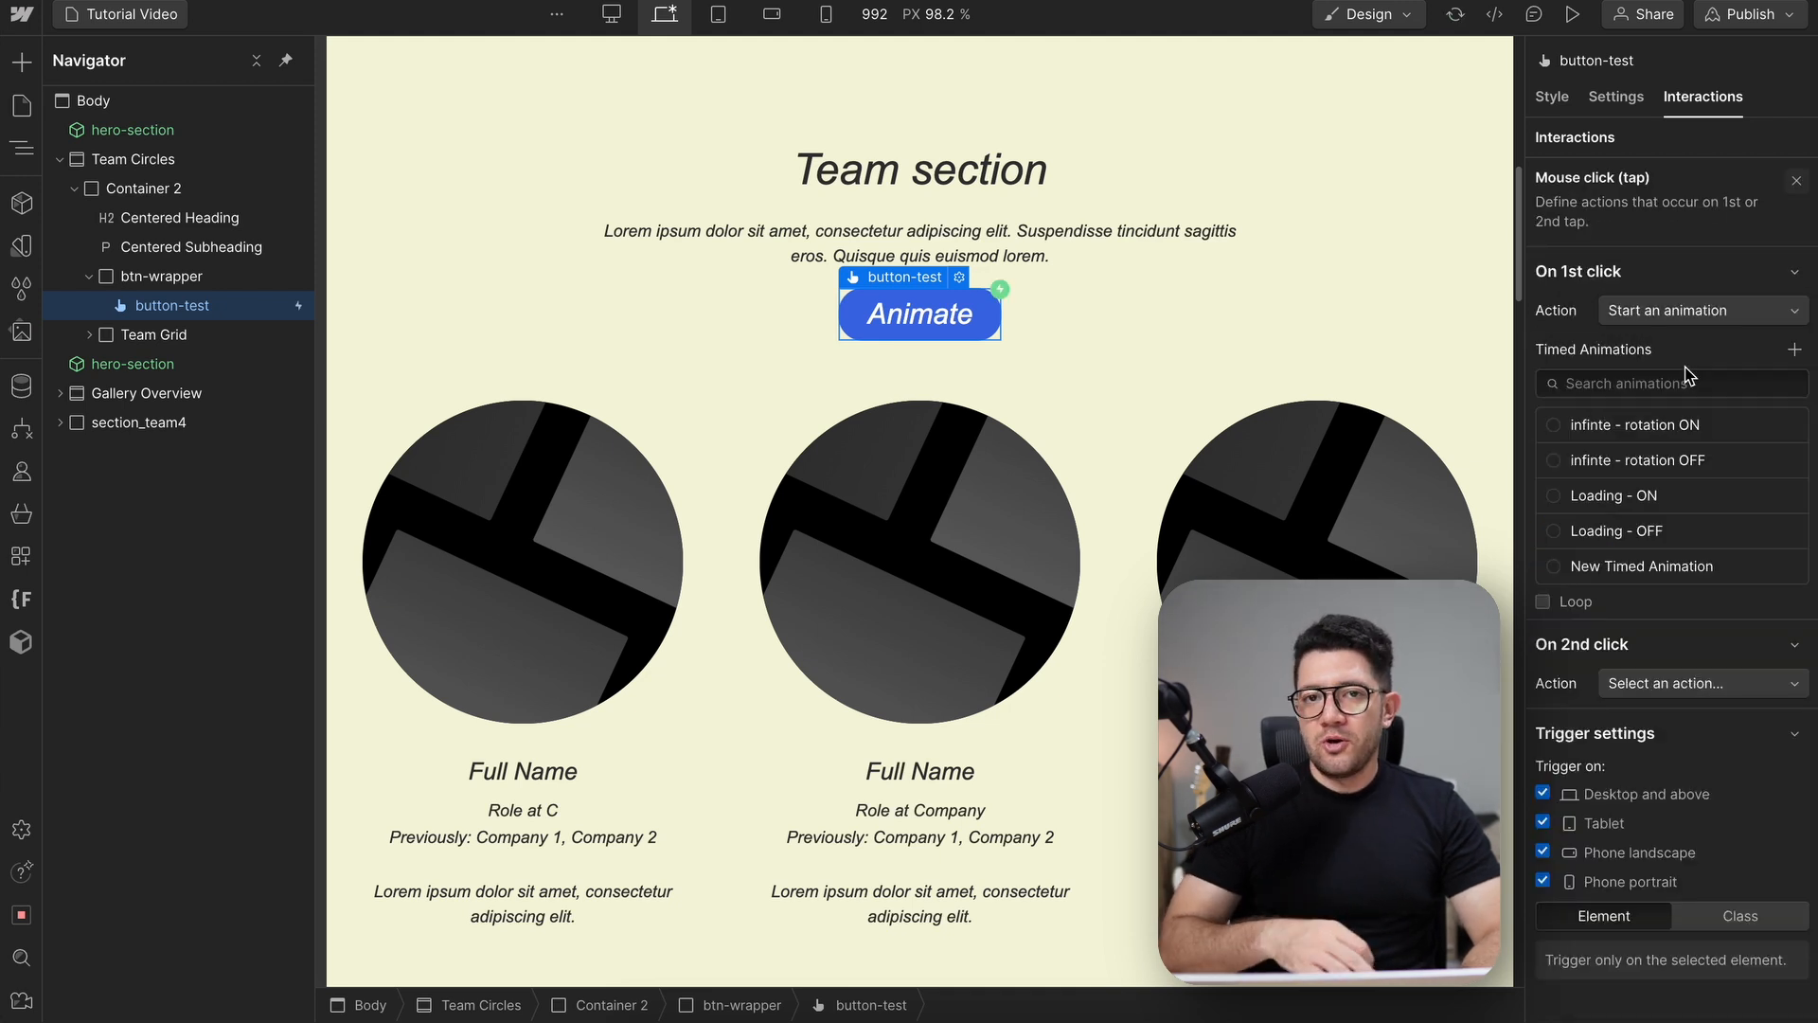
# Create a new timed animation named click for the first-click action
pyautogui.click(1794, 350)
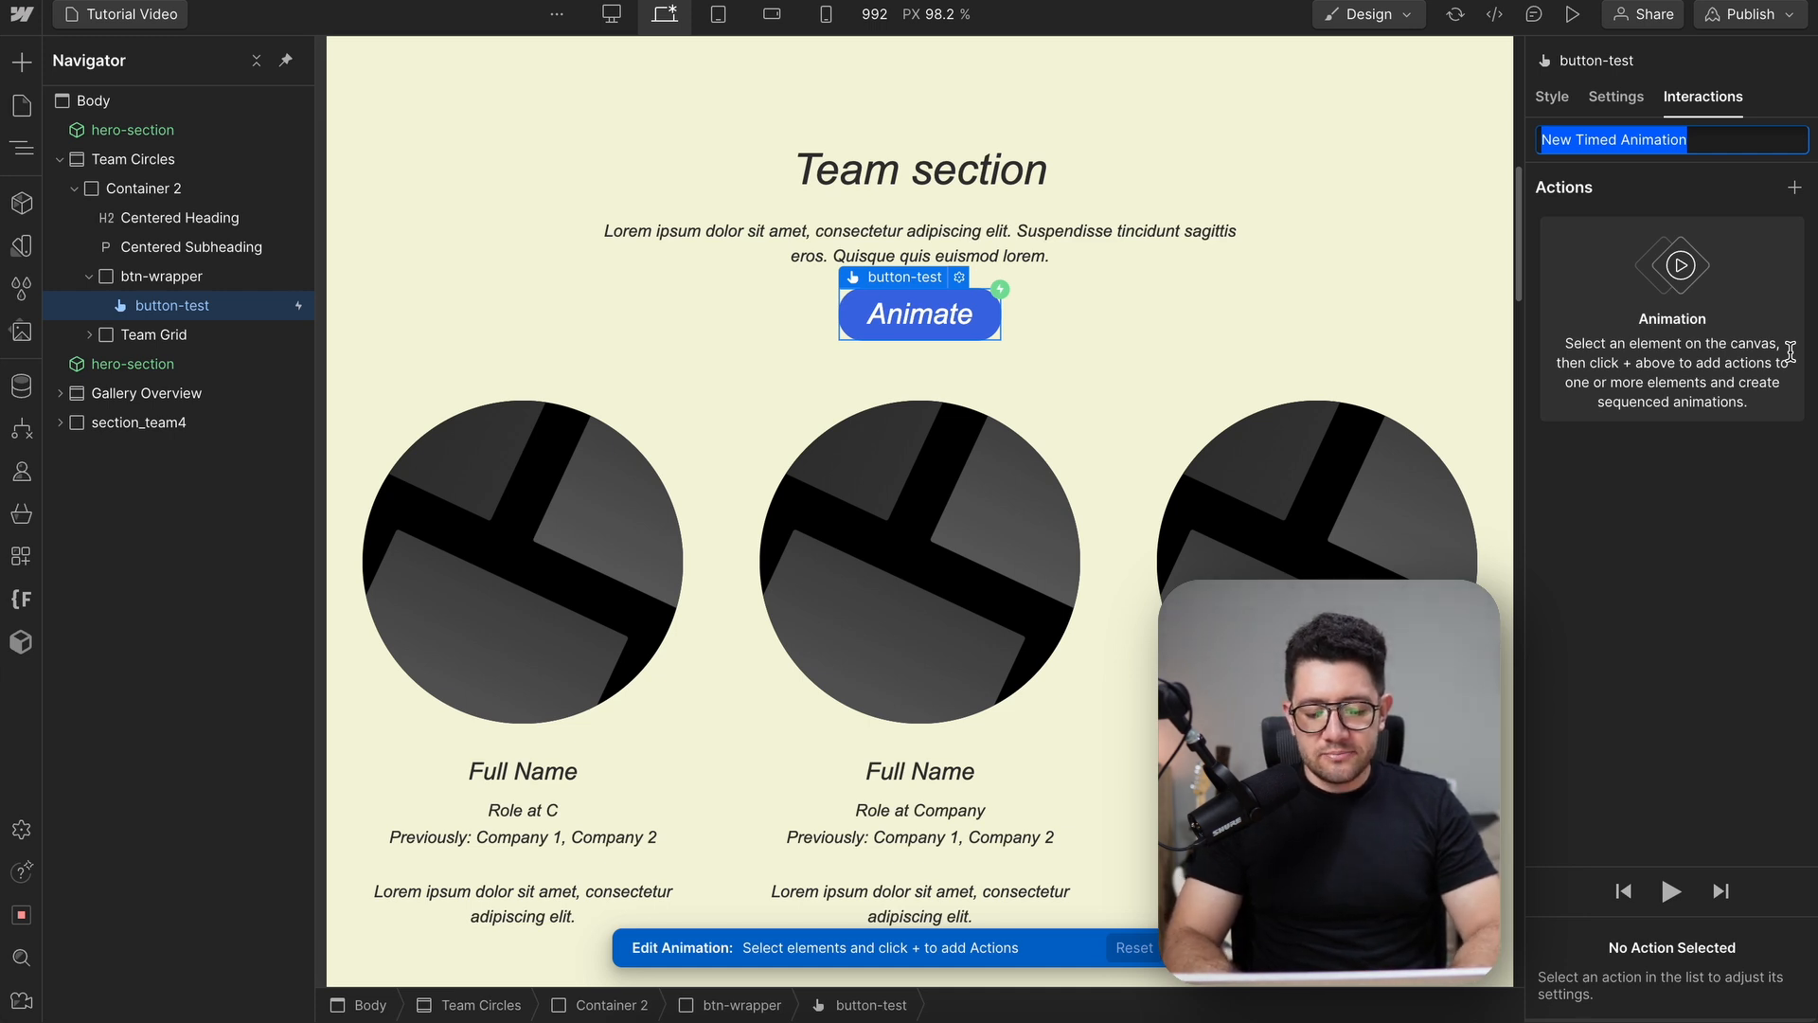
pyautogui.press('BackSpace')
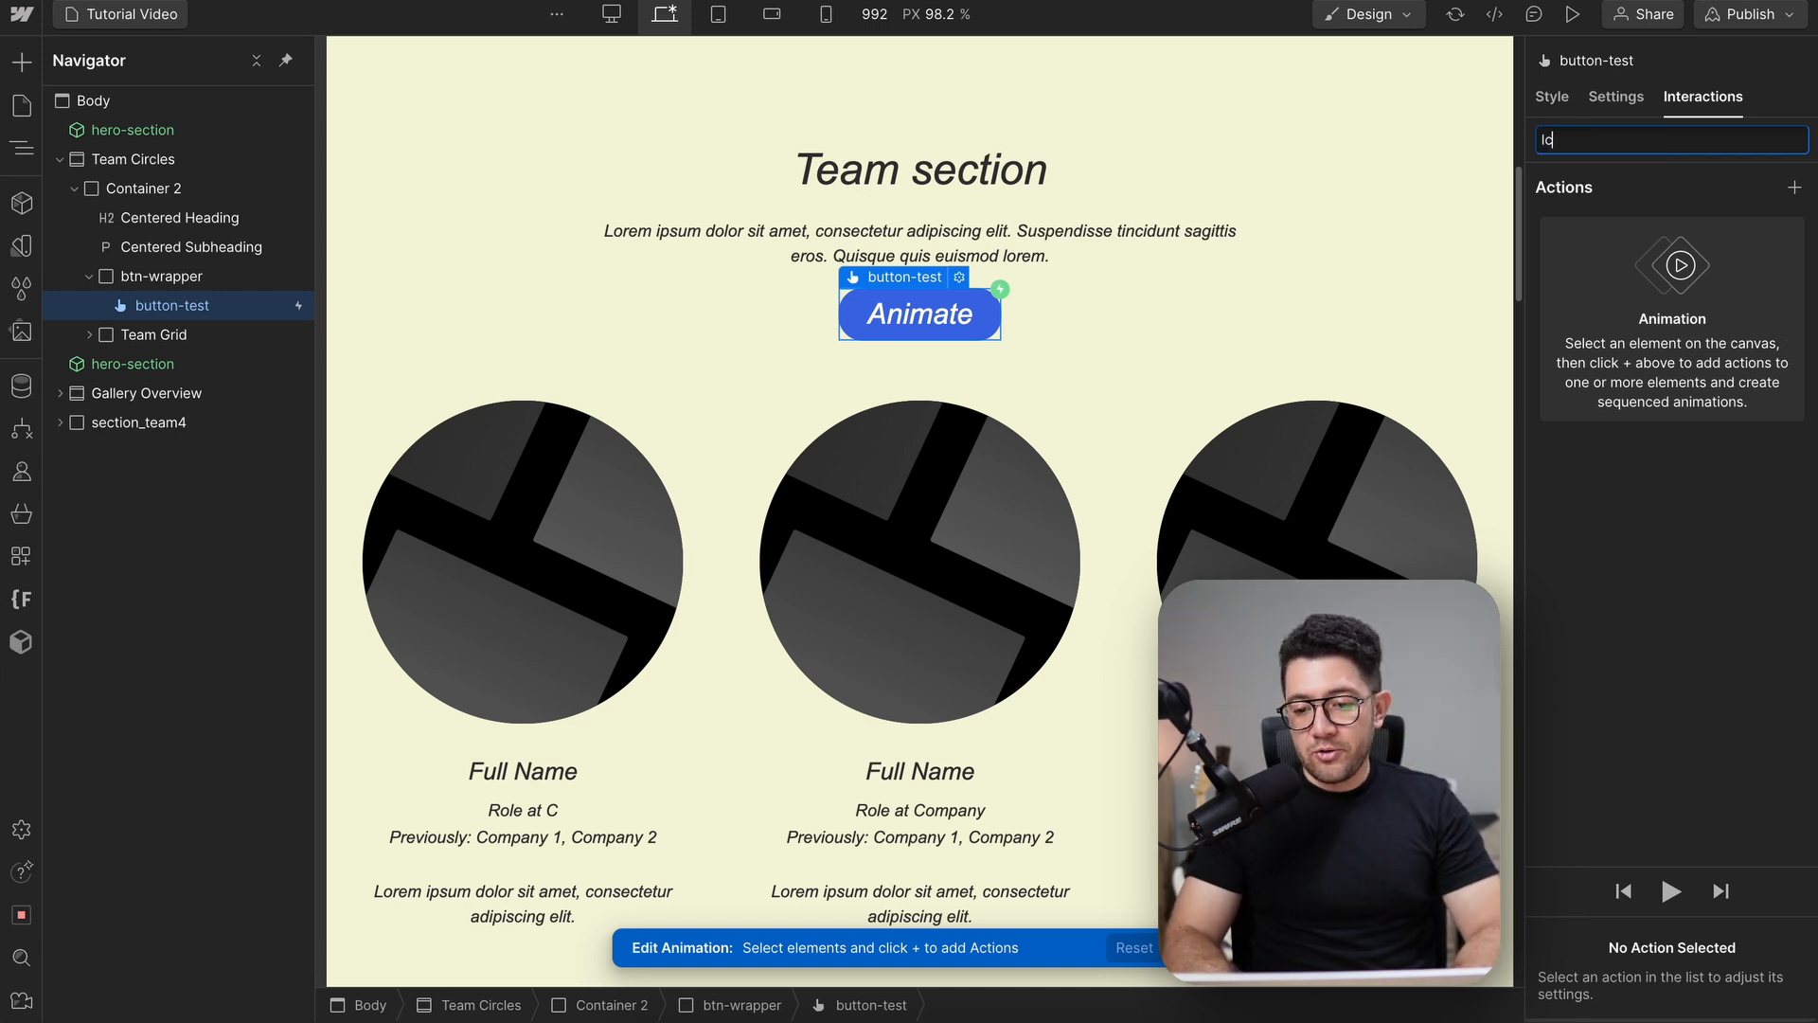
pyautogui.write('cli')
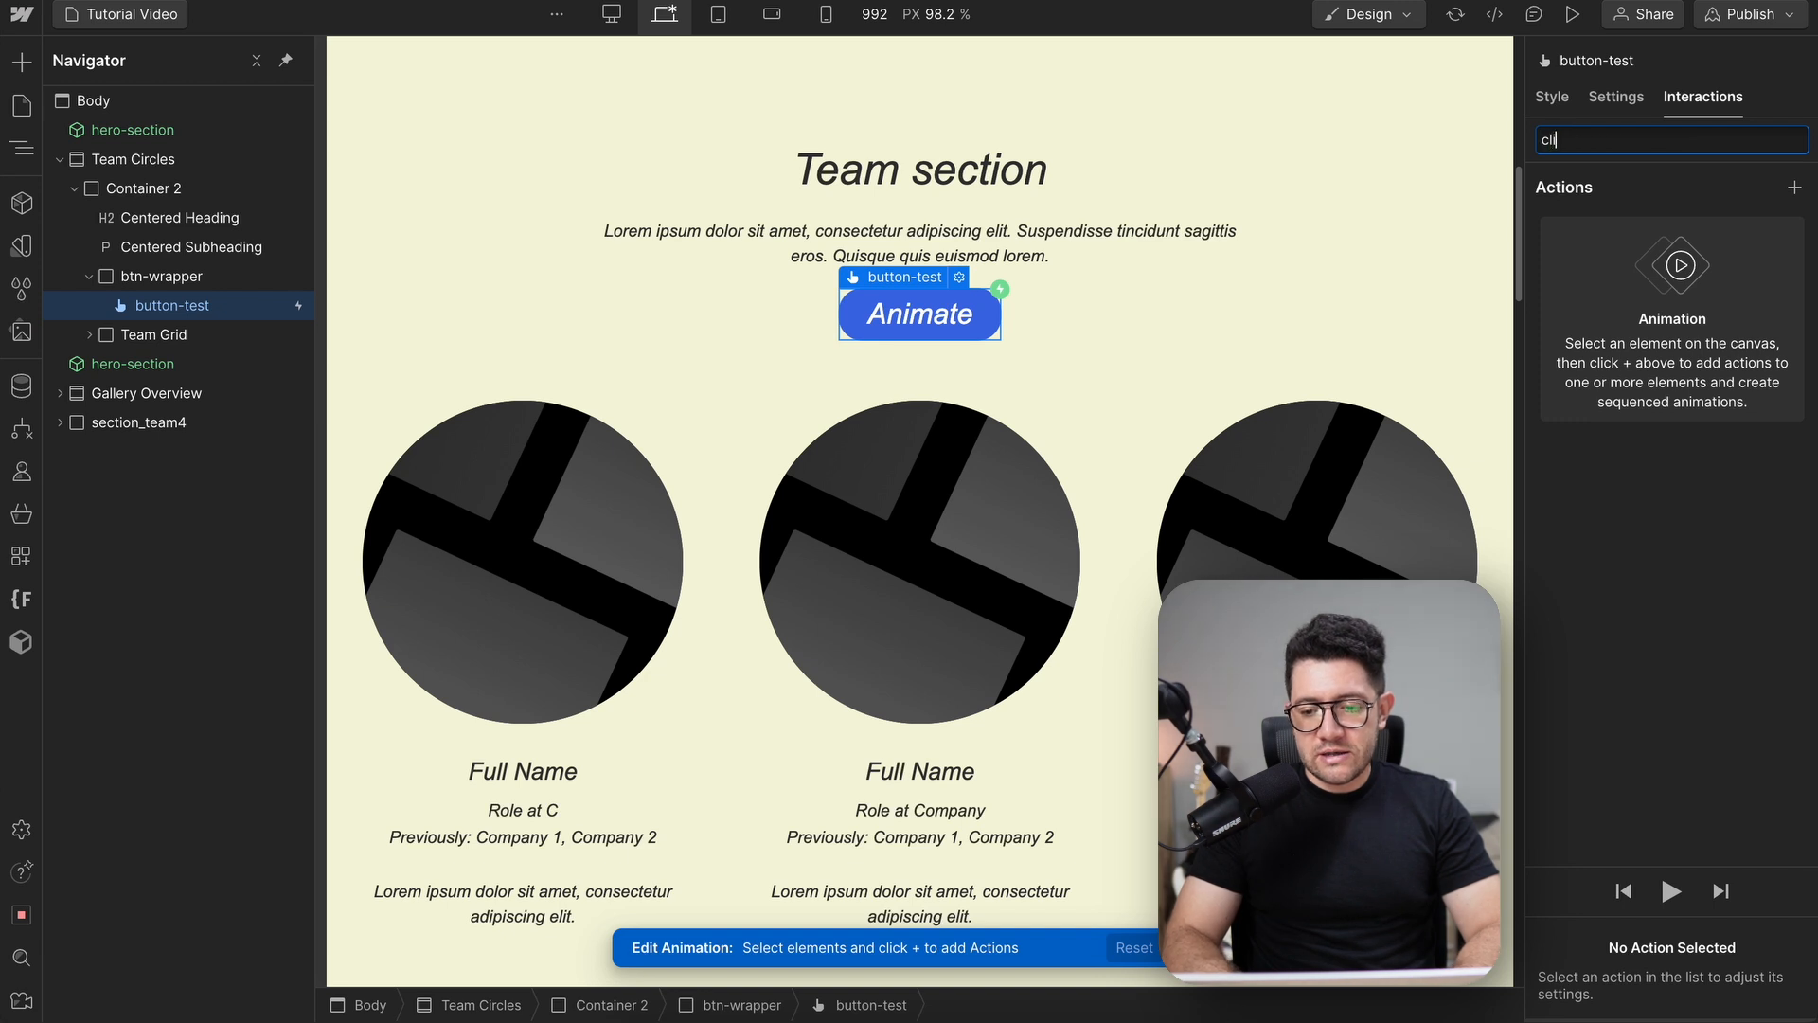
pyautogui.write('ck')
pyautogui.click(1795, 187)
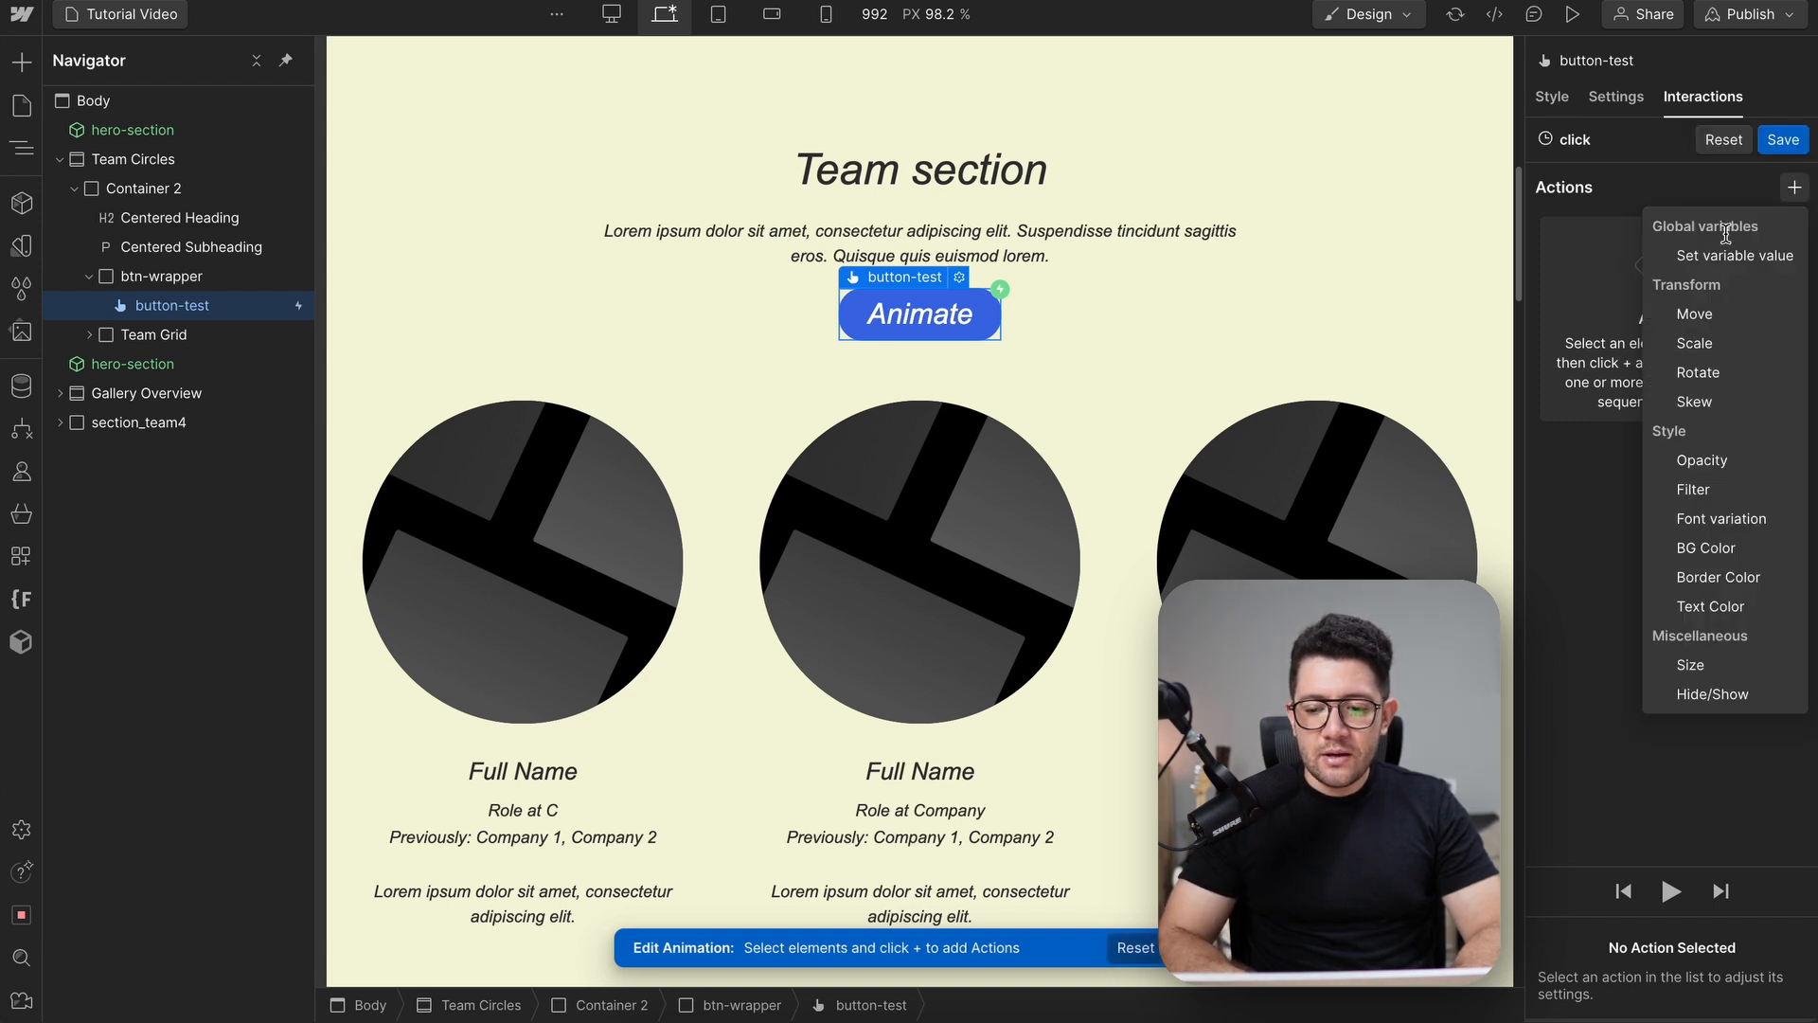
pyautogui.click(1694, 313)
pyautogui.rightClick(1671, 242)
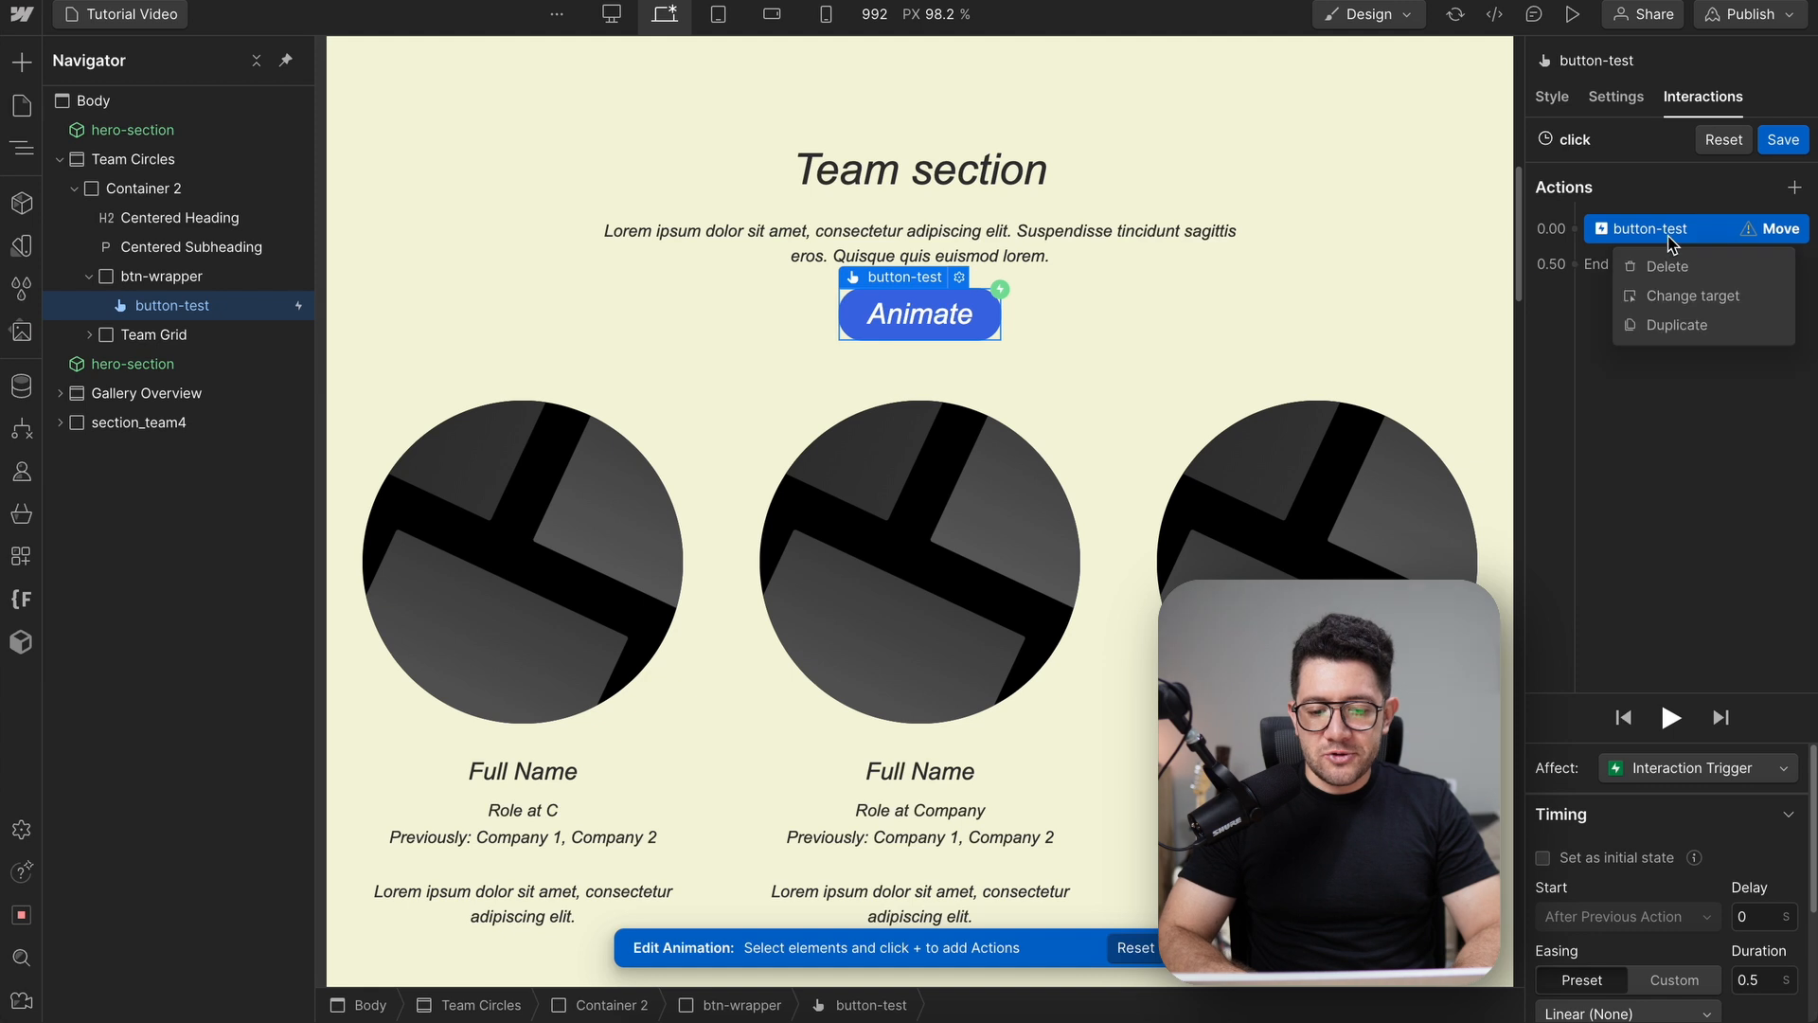
pyautogui.click(1694, 295)
# Add a Rotate action to the click animation, targeting the first card's Team Member Image by its class
pyautogui.click(601, 506)
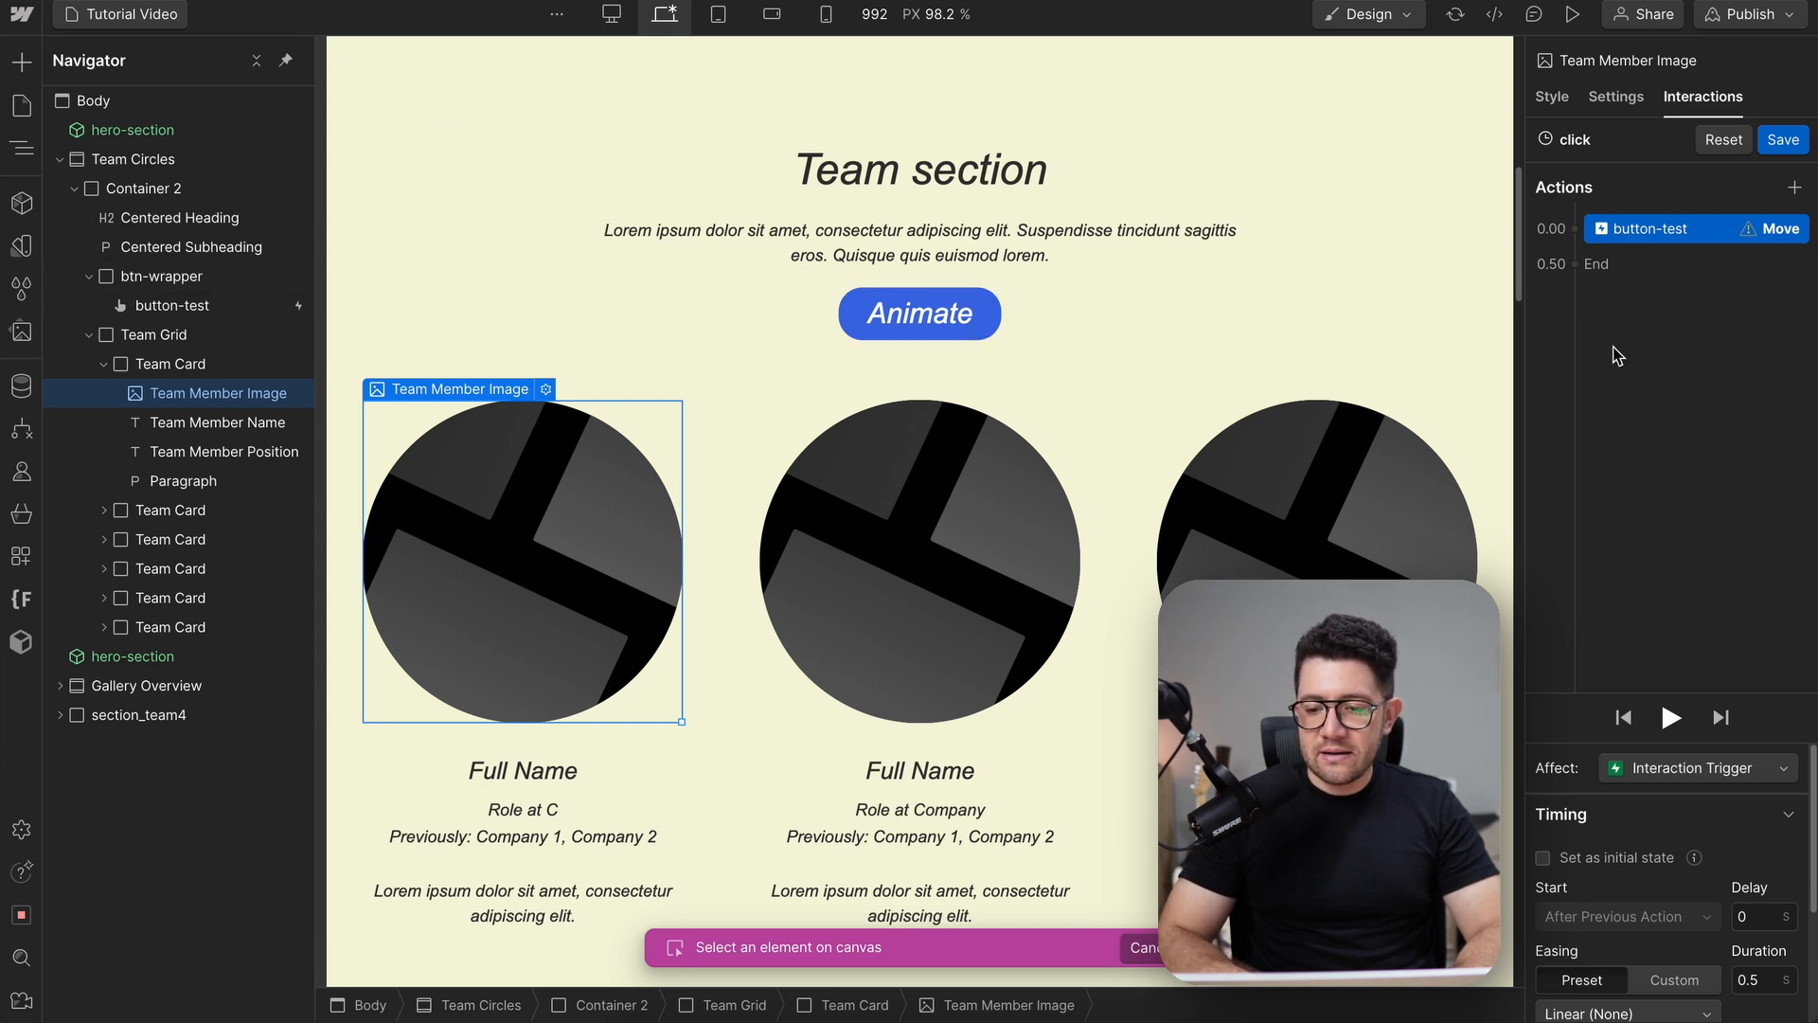
pyautogui.click(1575, 228)
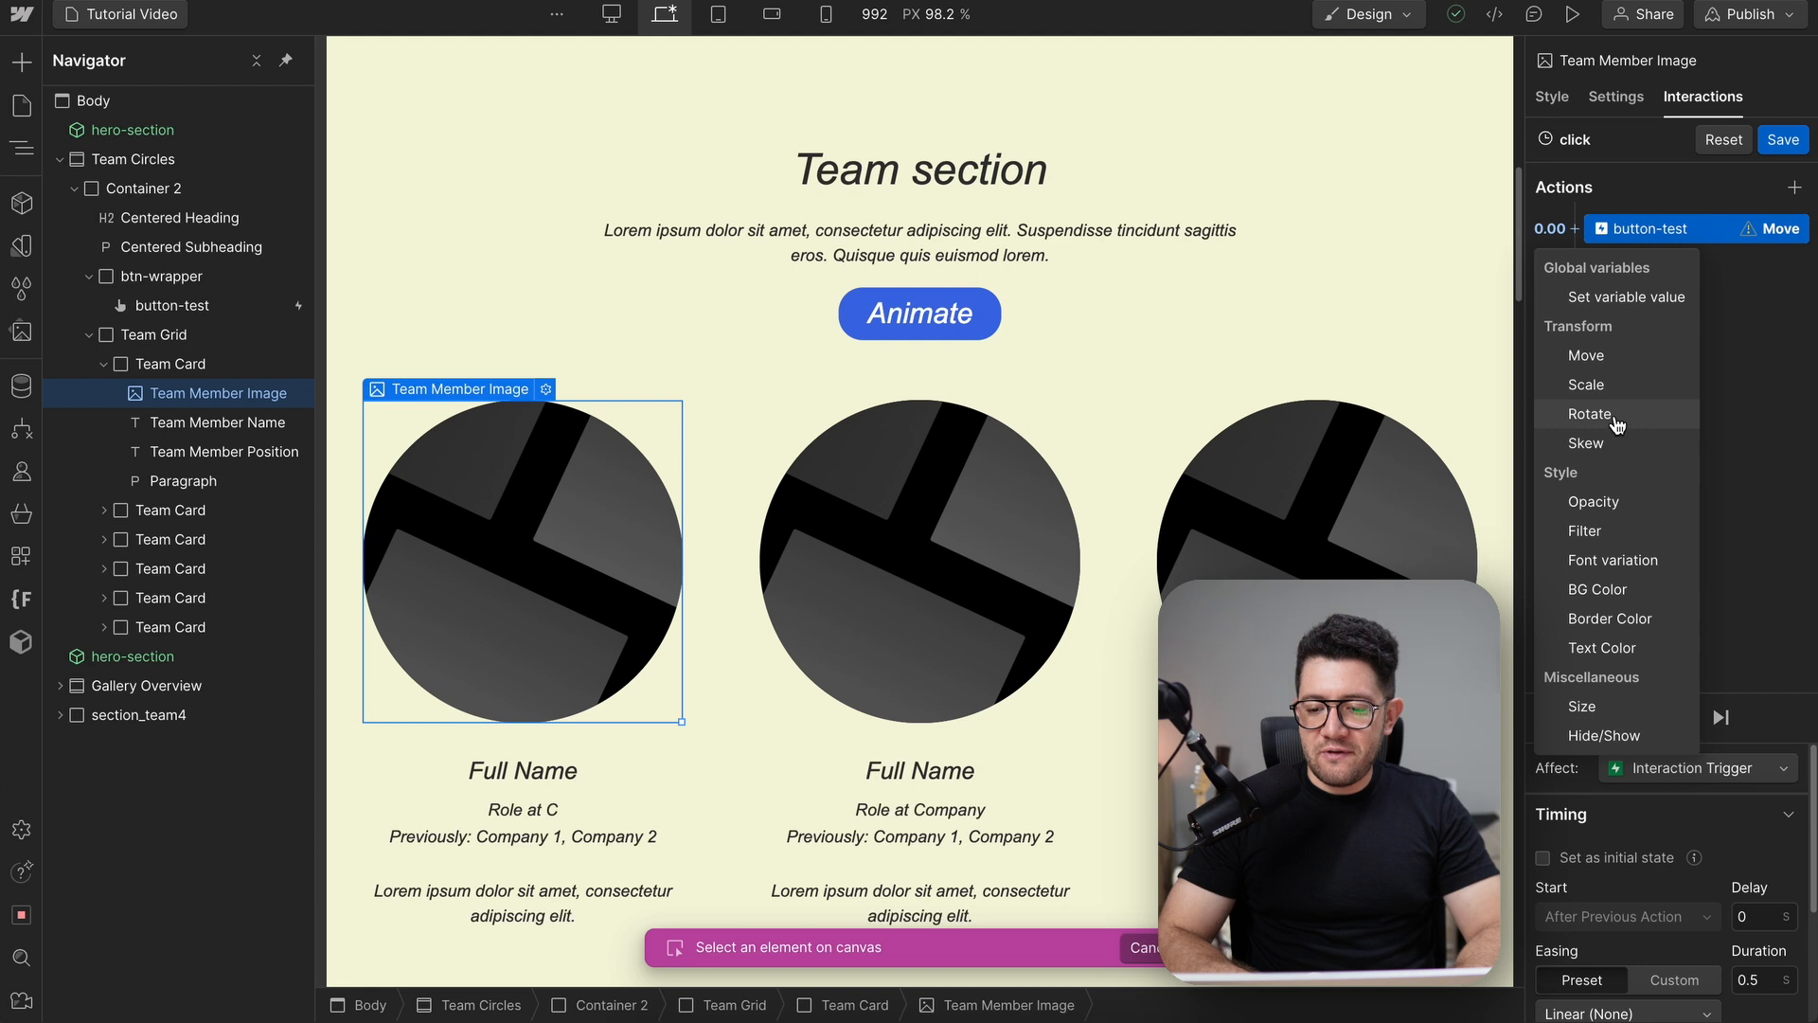
pyautogui.click(1615, 417)
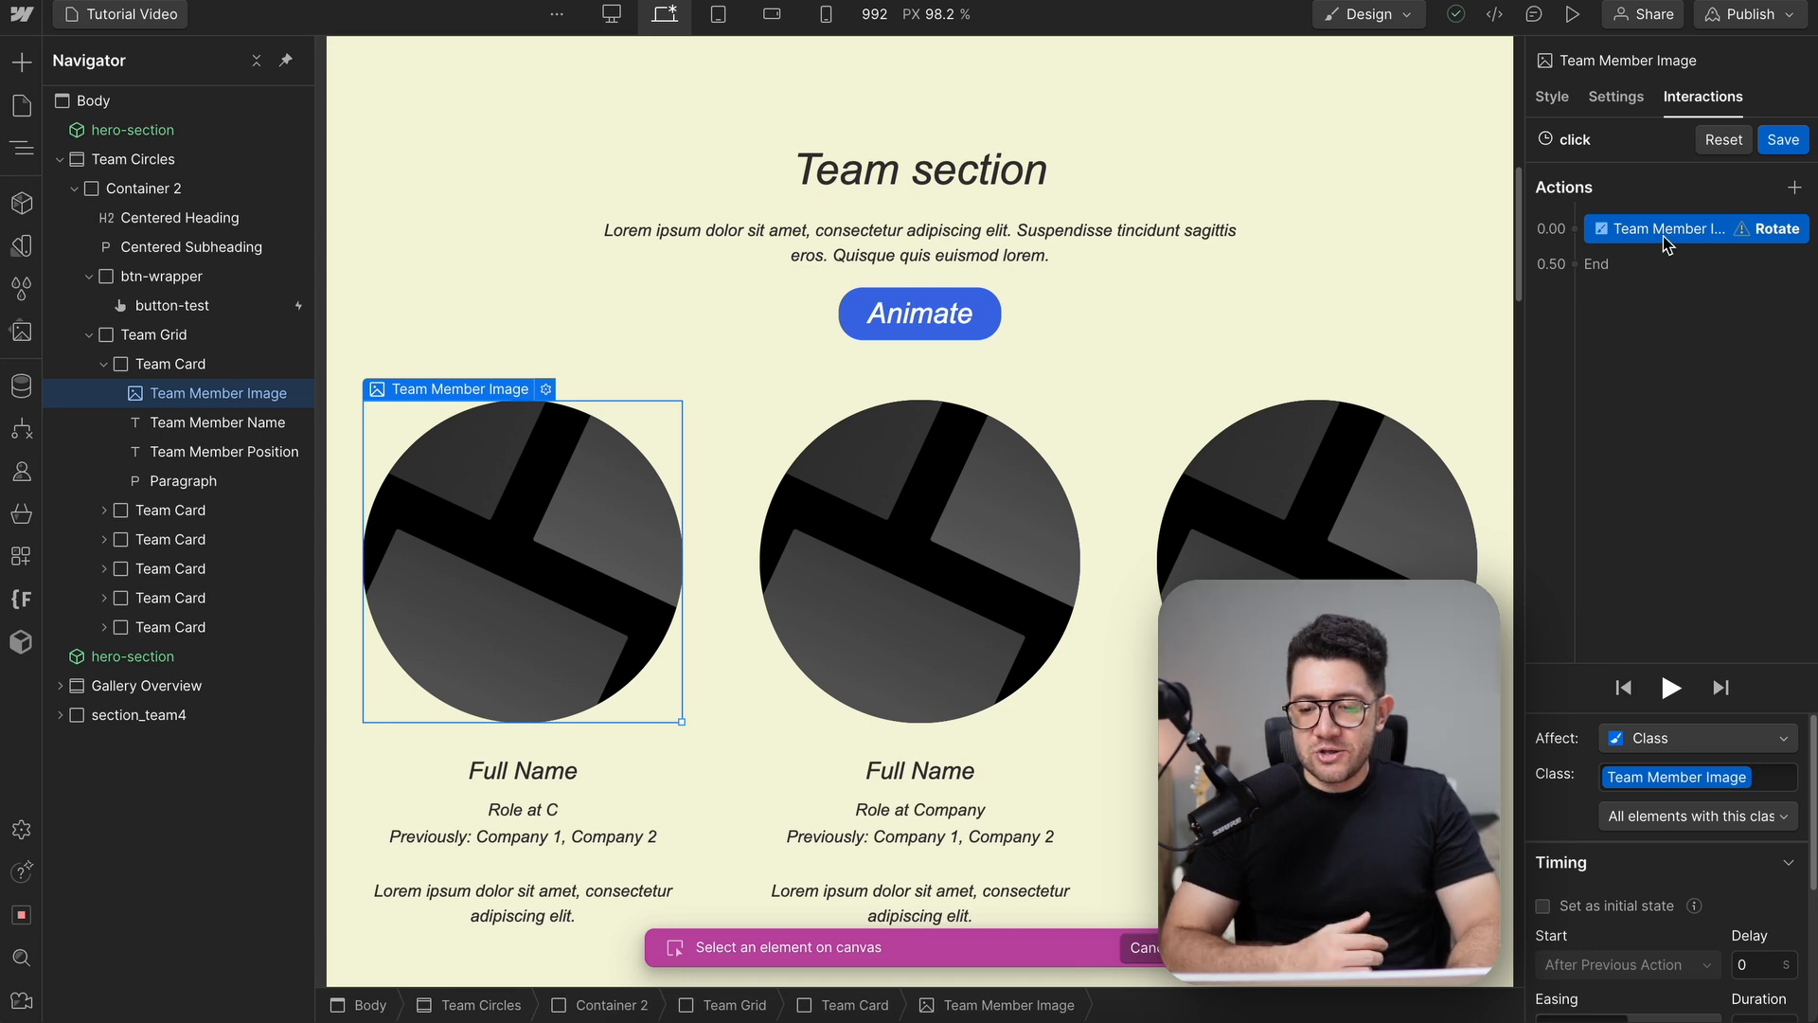
pyautogui.rightClick(1667, 244)
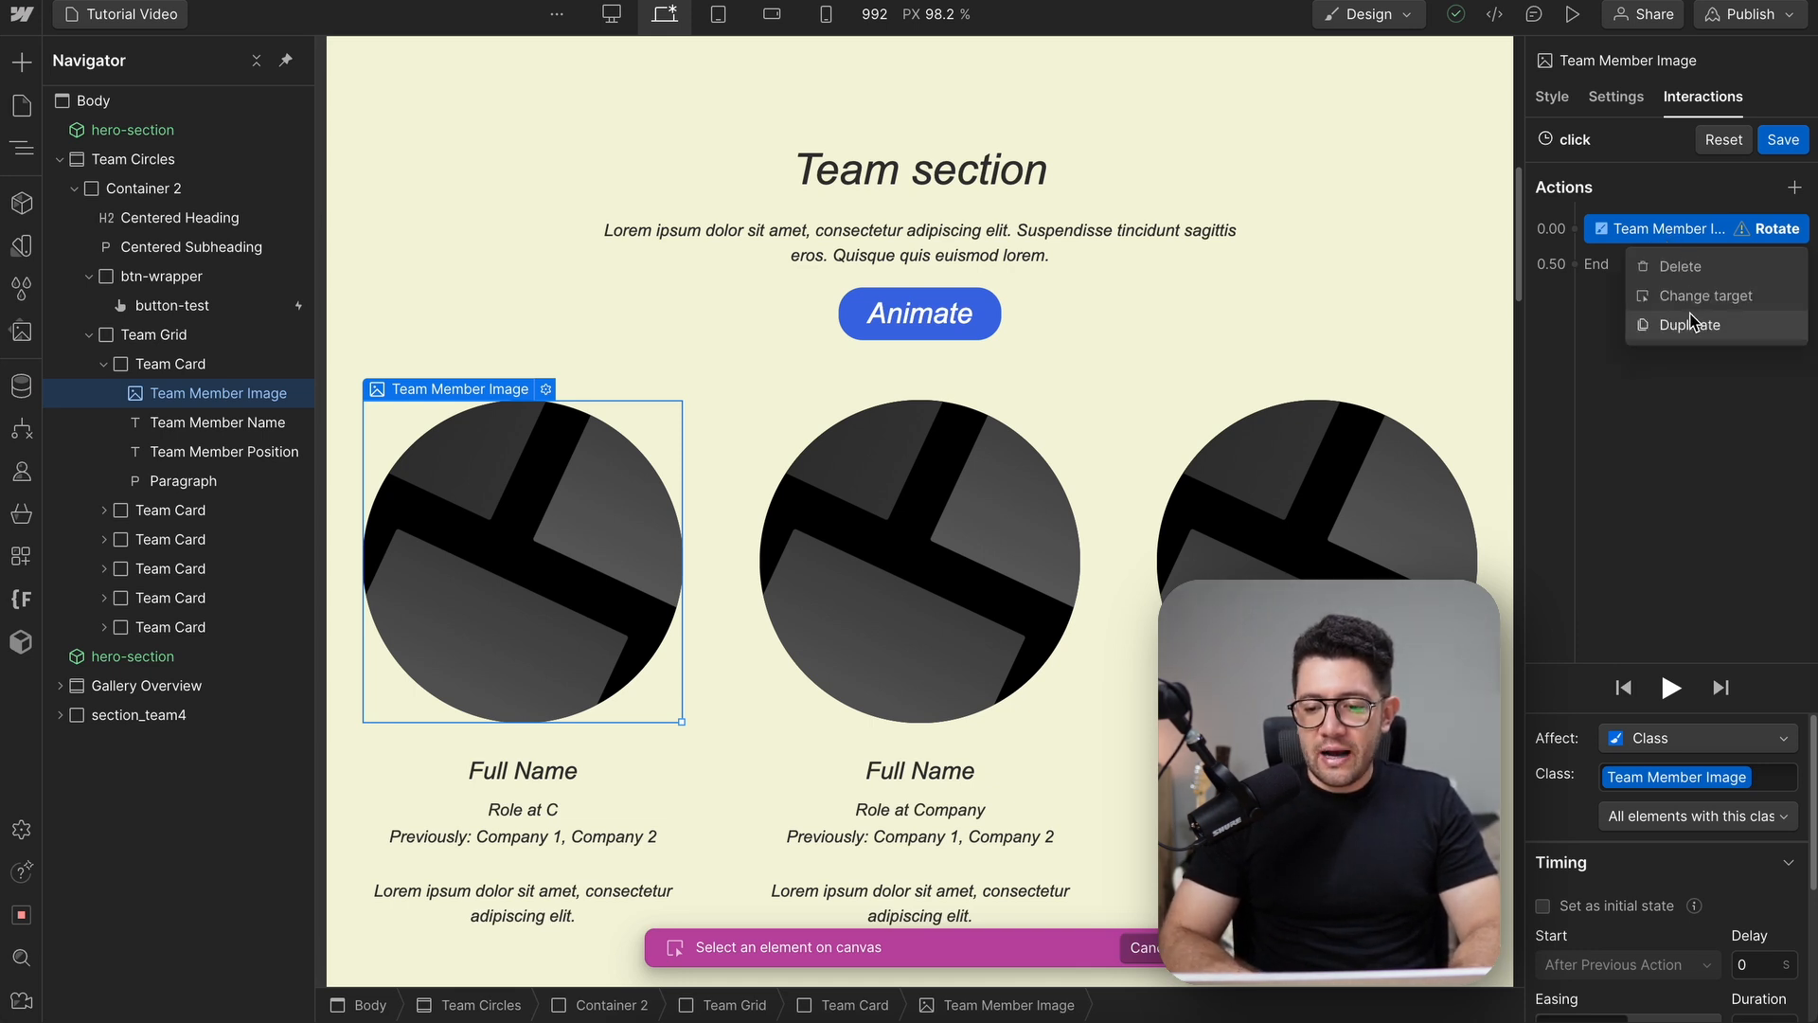
pyautogui.click(1717, 498)
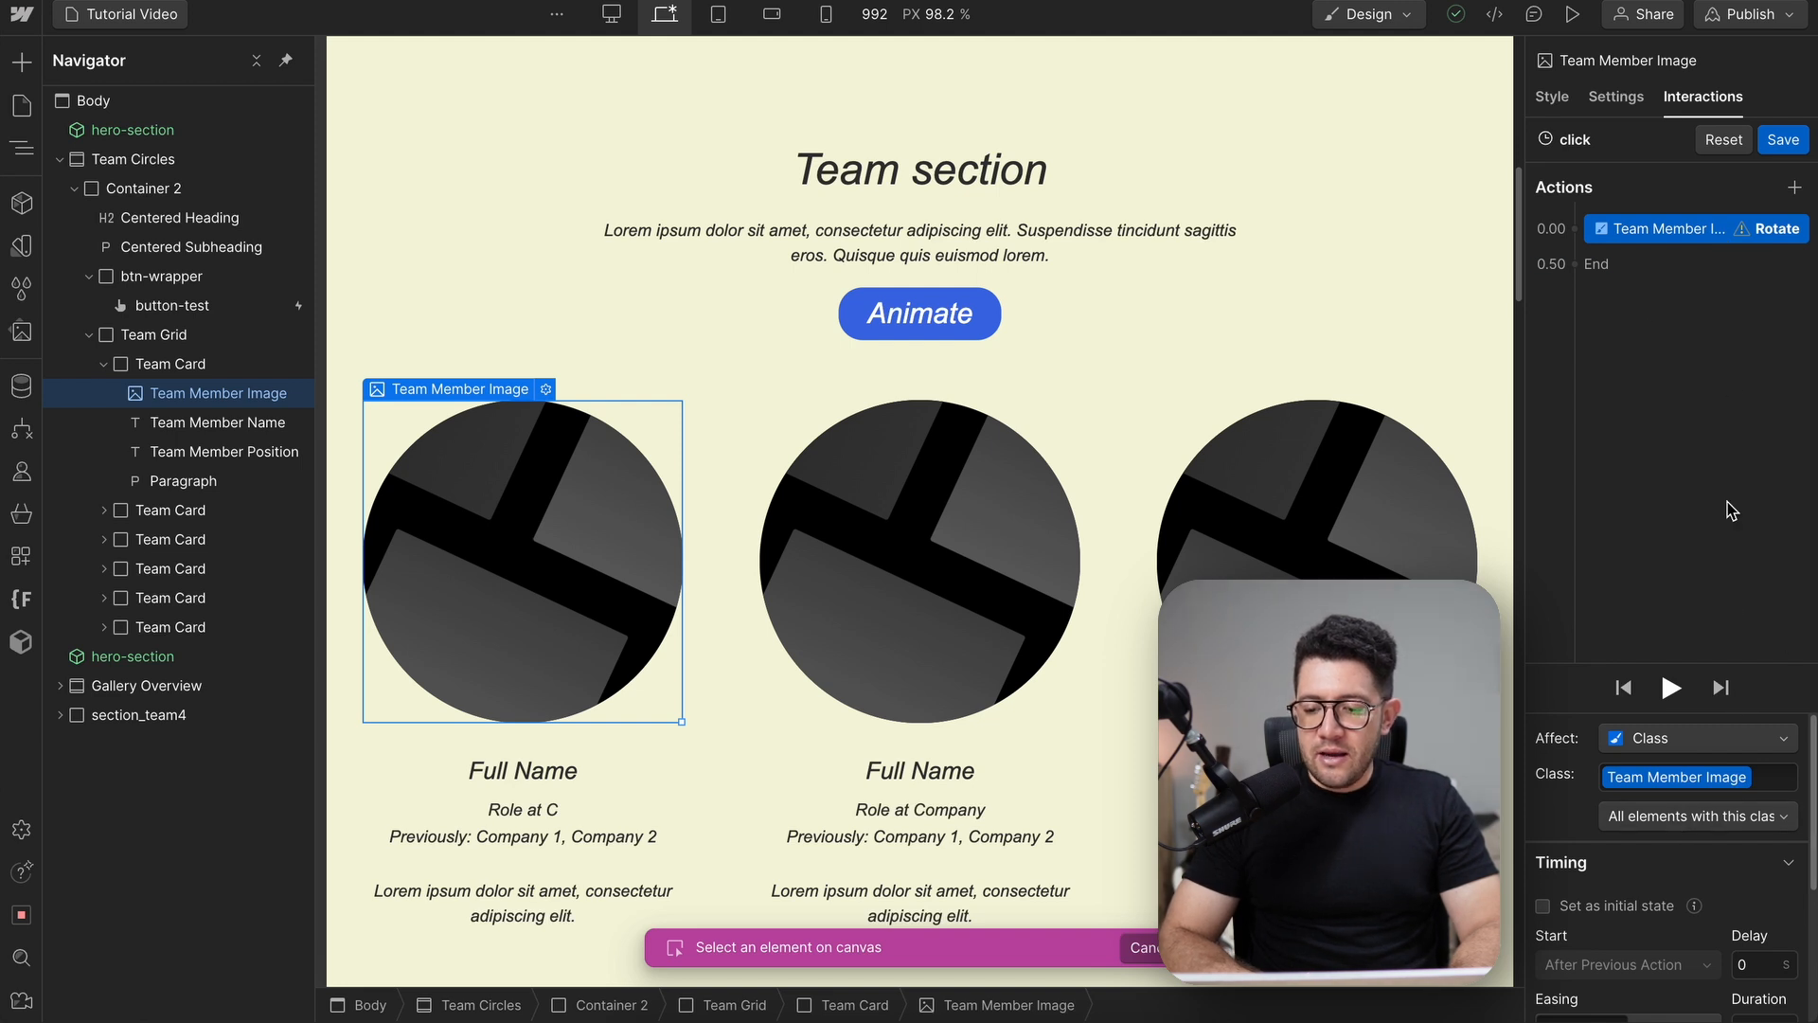
# Set the Rotate action's Z rotation to 360 degrees and its duration to 4 seconds
pyautogui.scroll(-3, 1729, 853)
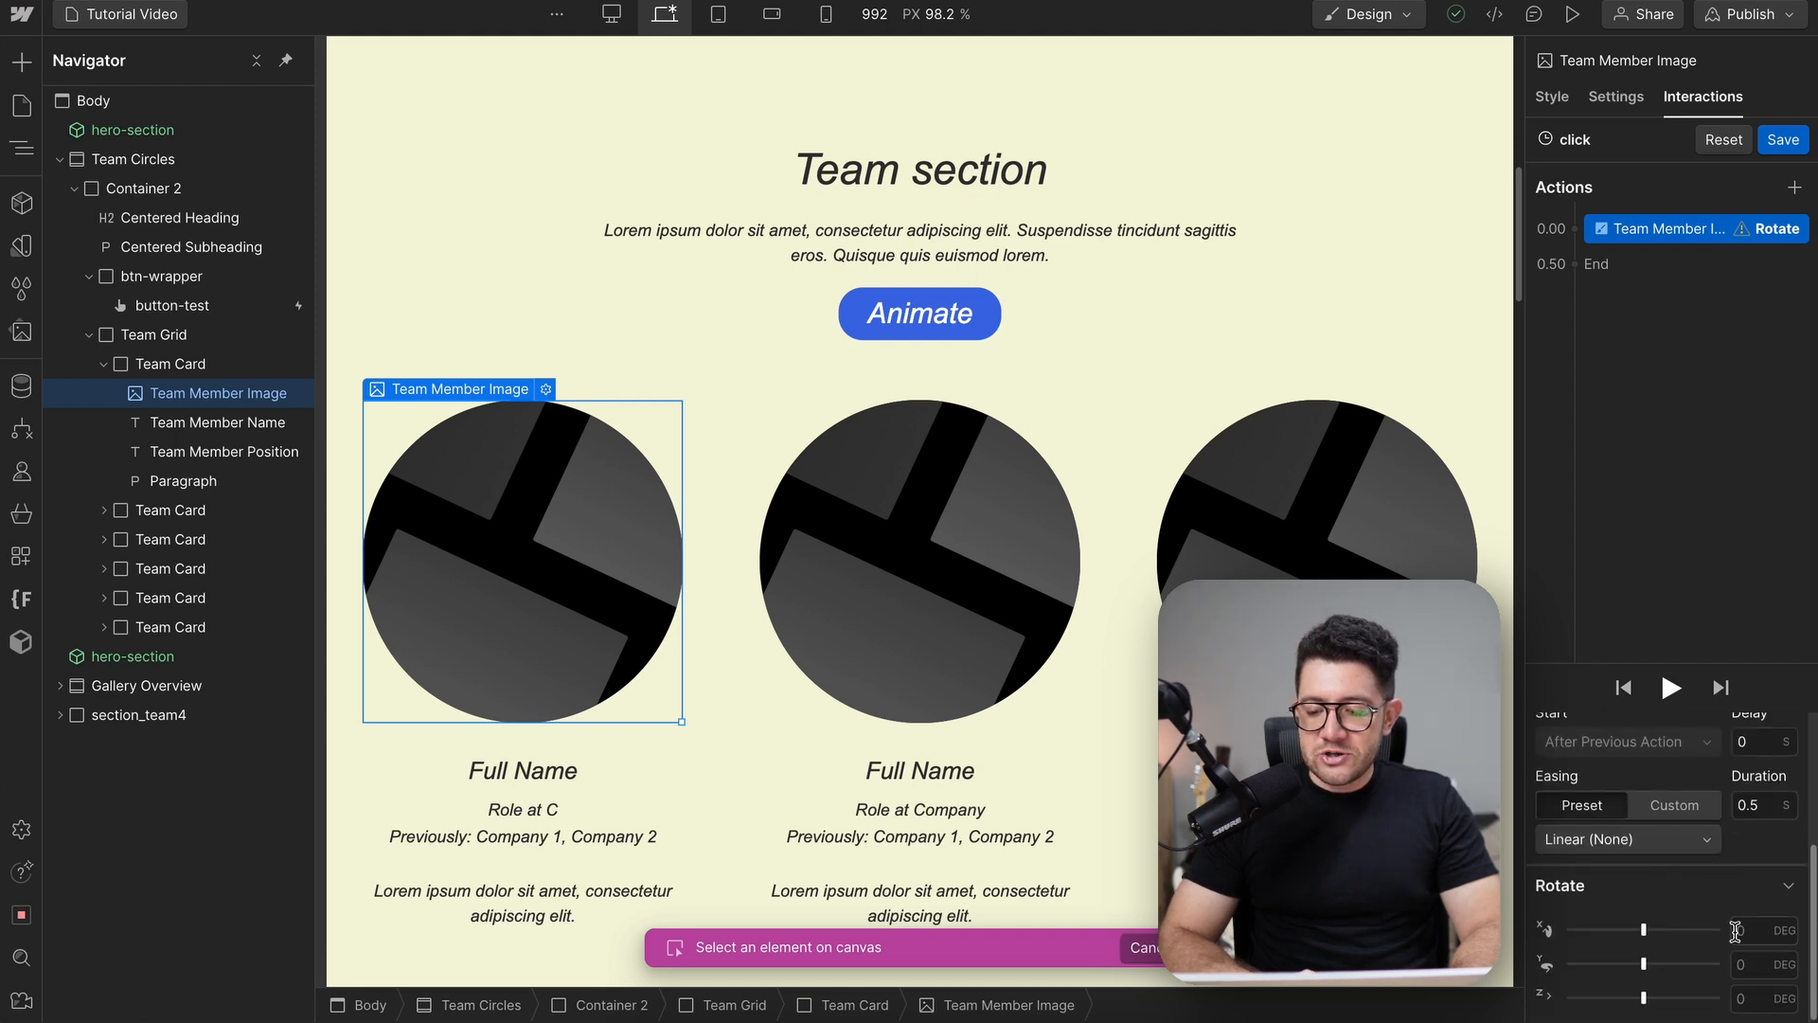
pyautogui.click(1744, 995)
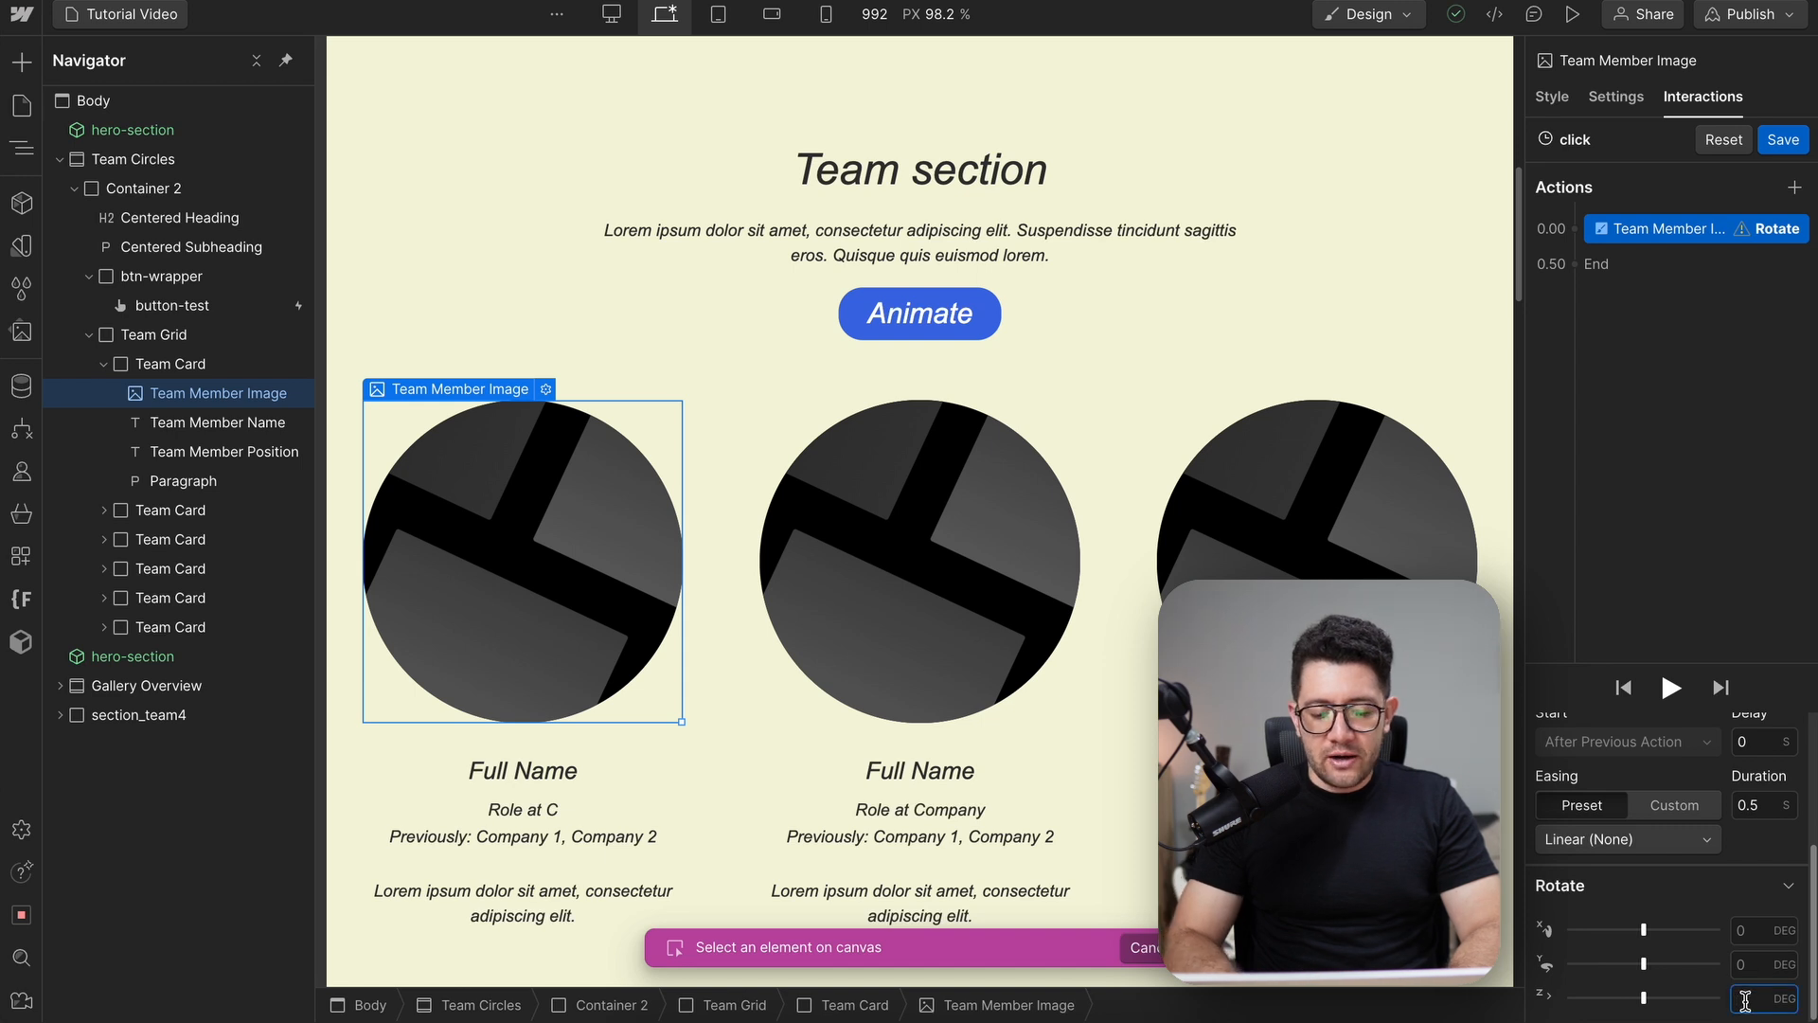
pyautogui.write('360')
pyautogui.doubleClick(1747, 805)
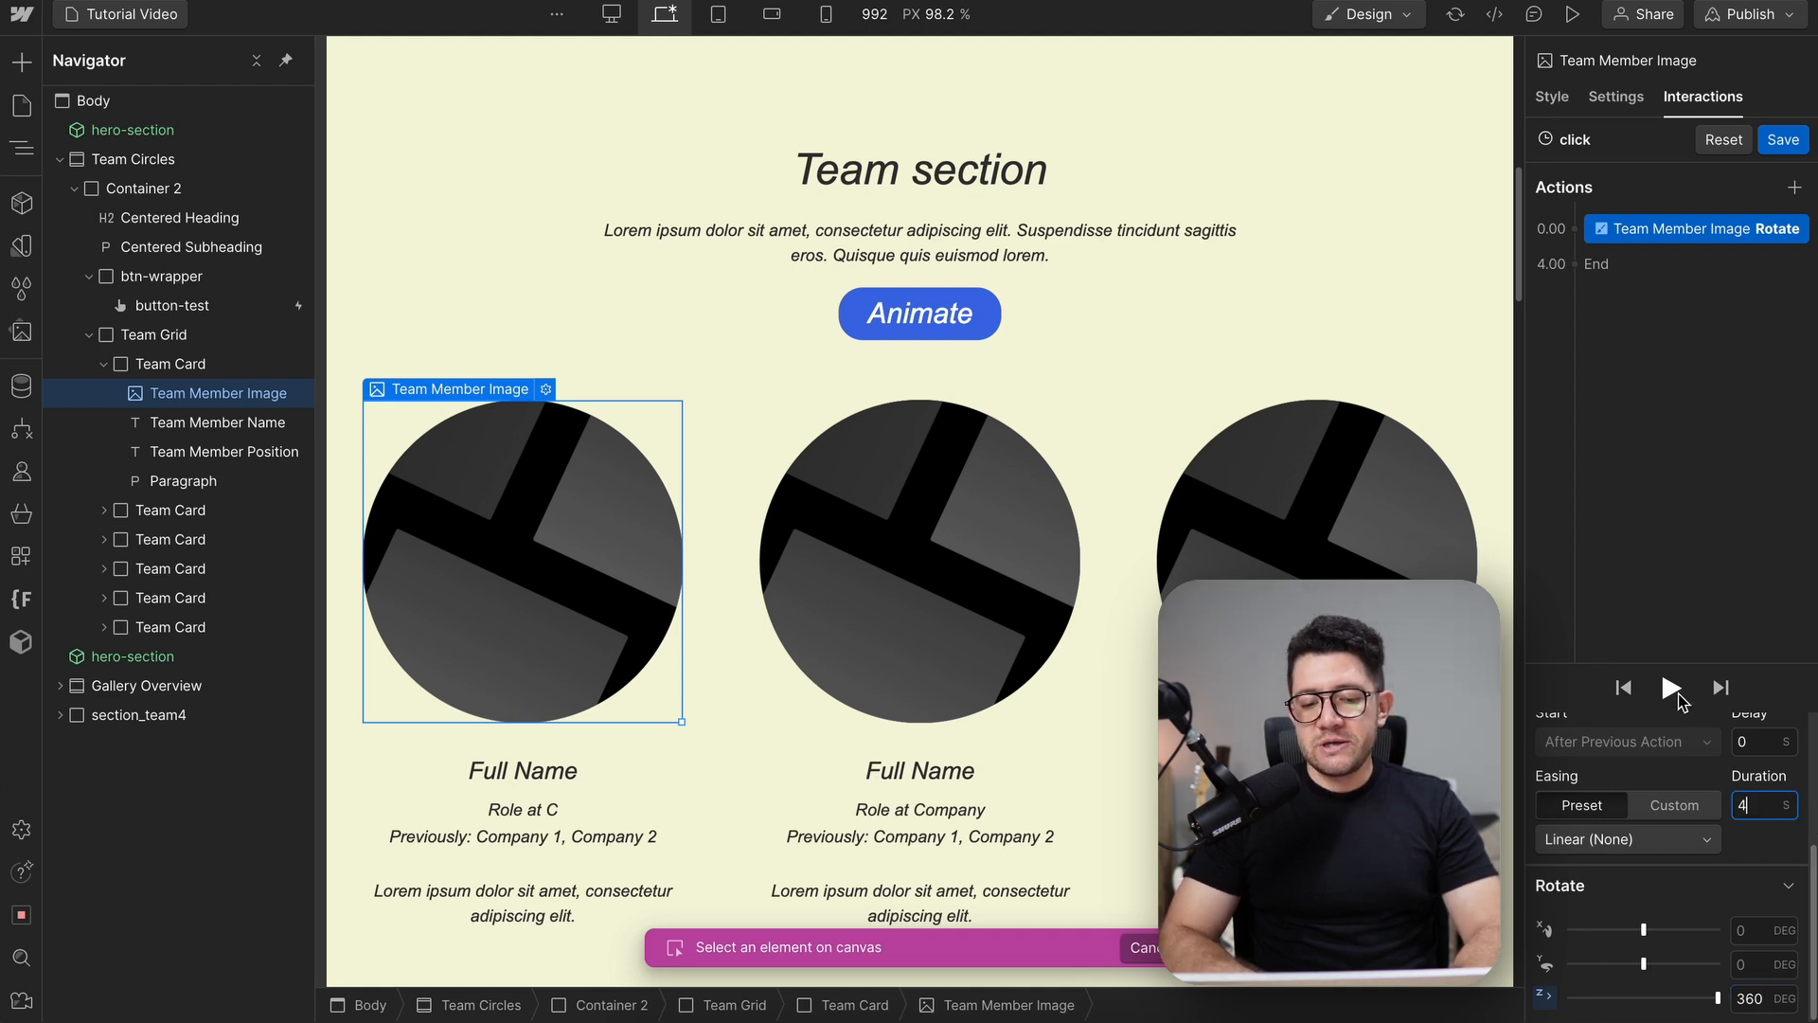
# Play back the team image rotation and save the click animation
pyautogui.click(1676, 692)
pyautogui.click(1676, 692)
pyautogui.click(1671, 689)
pyautogui.click(1671, 688)
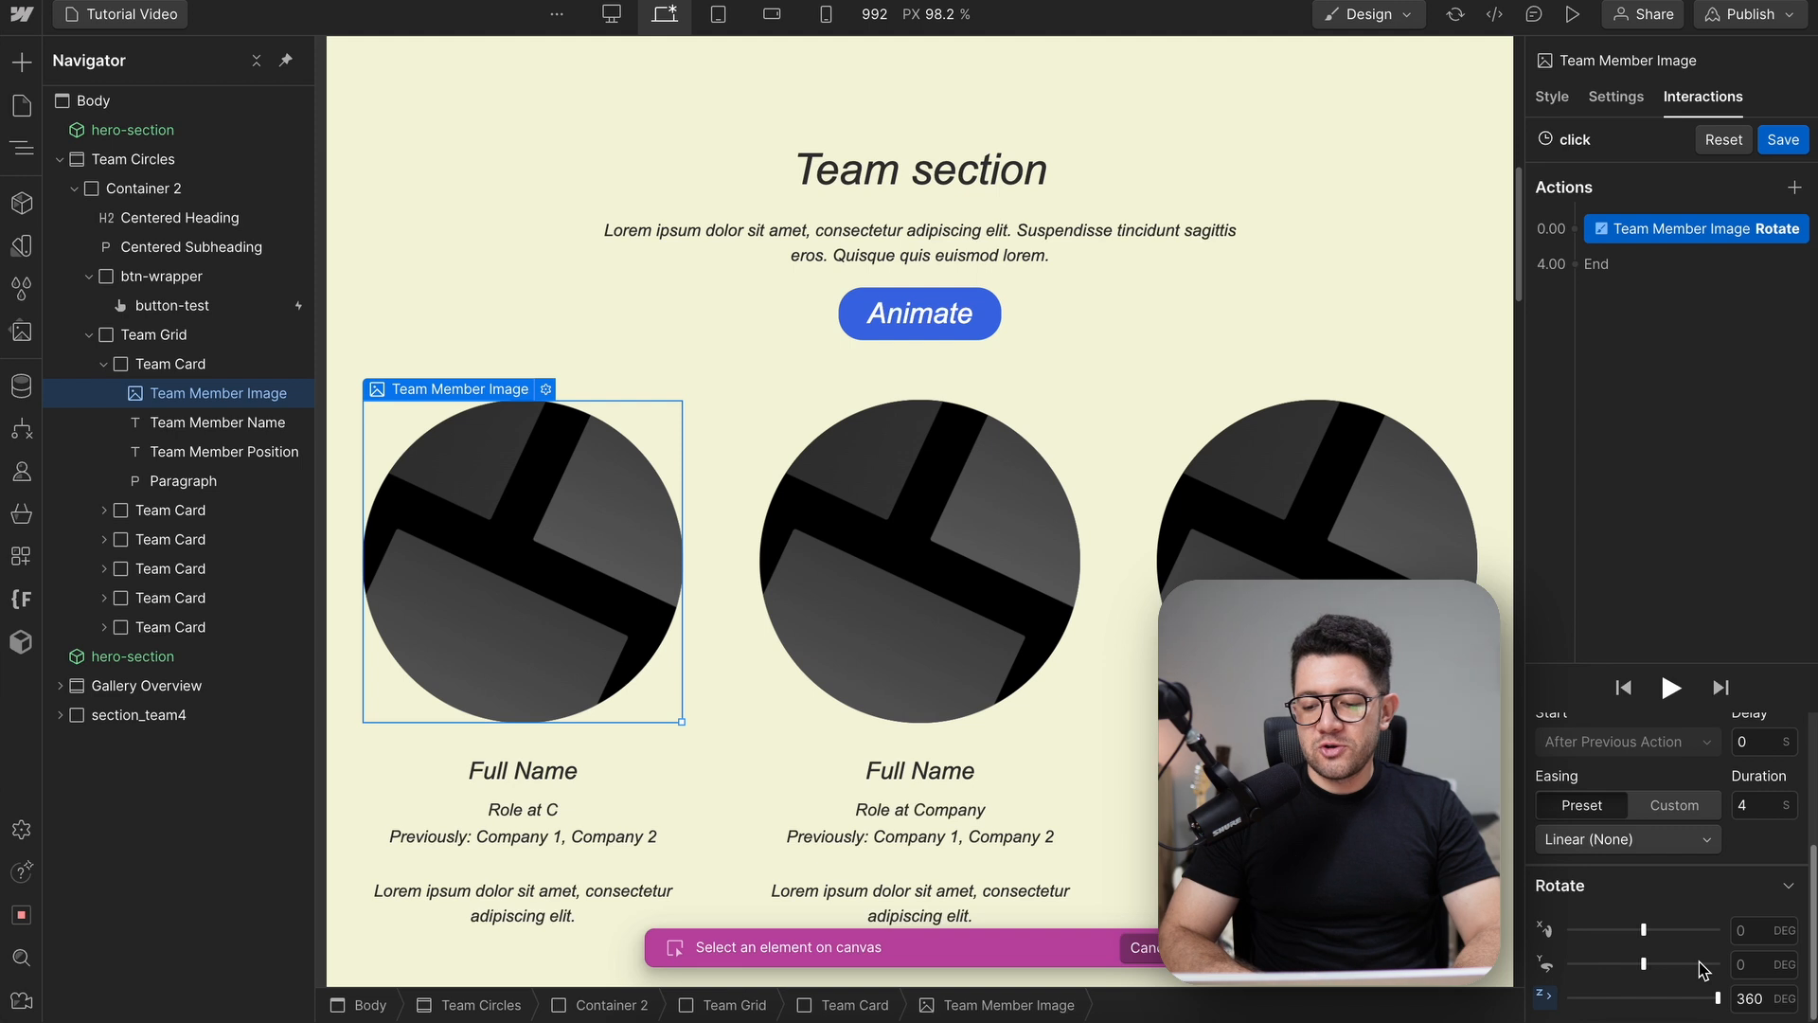
pyautogui.scroll(3, 1676, 912)
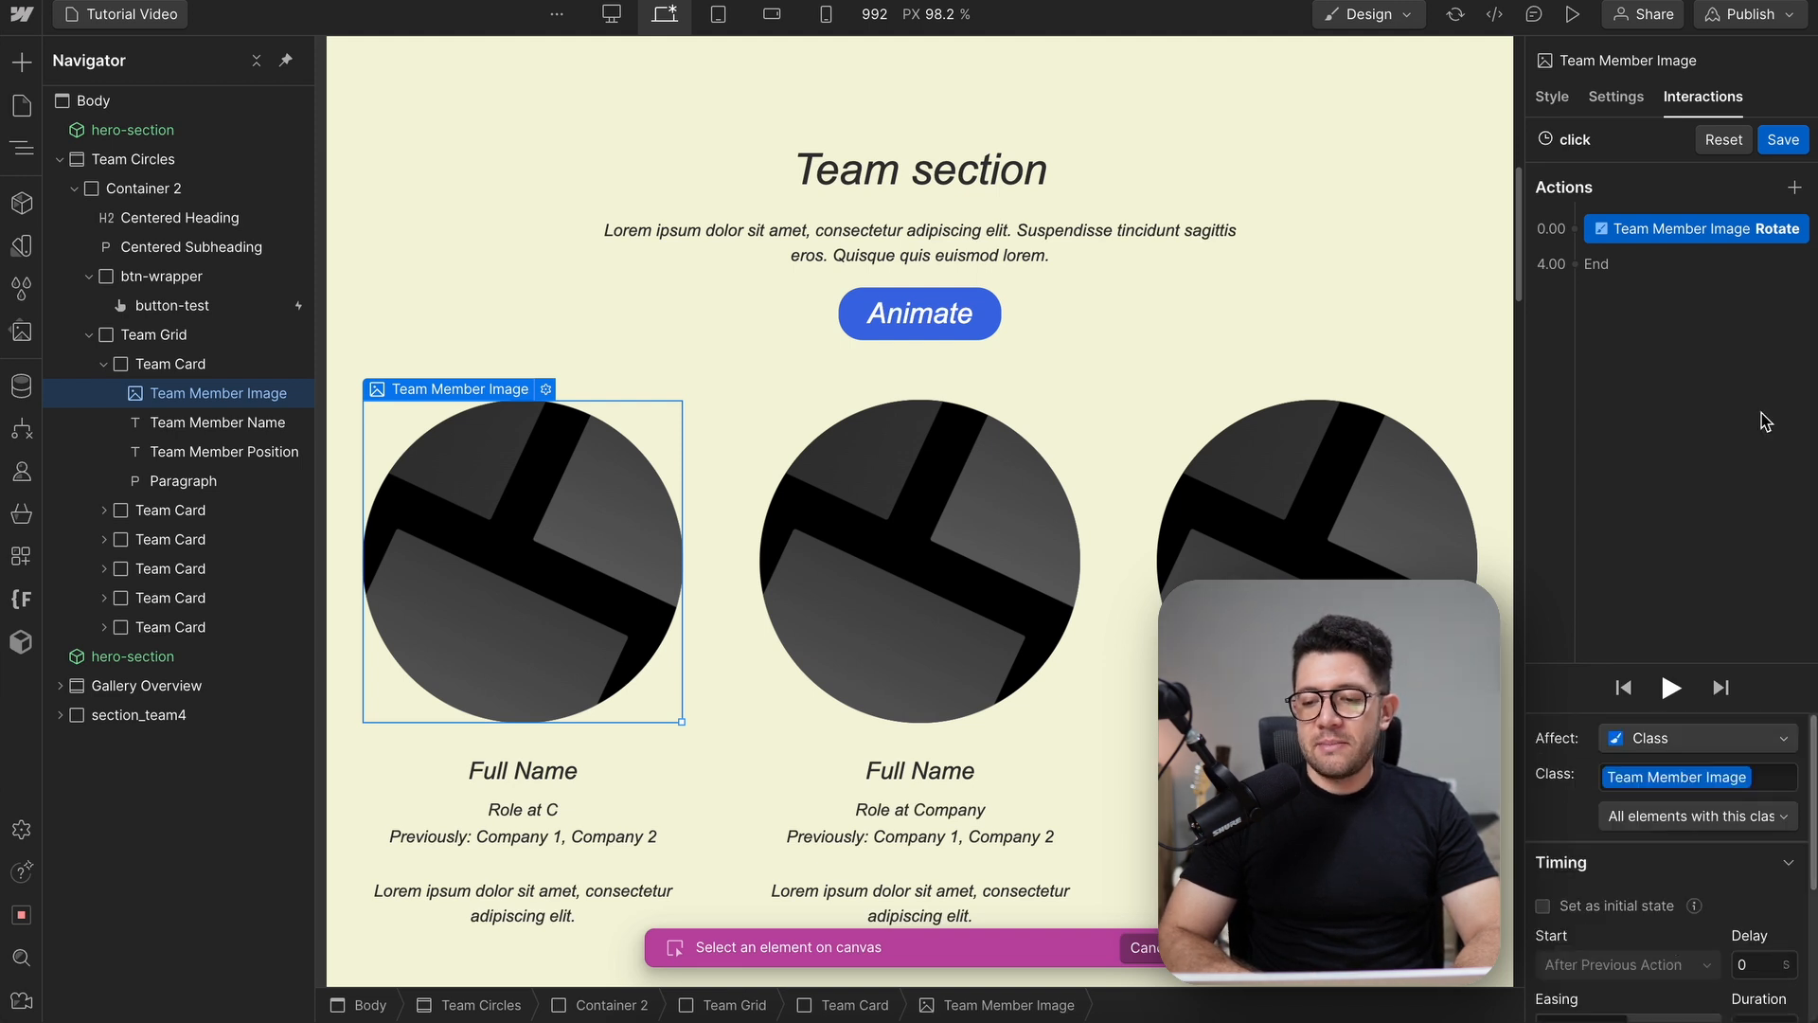
pyautogui.click(1784, 141)
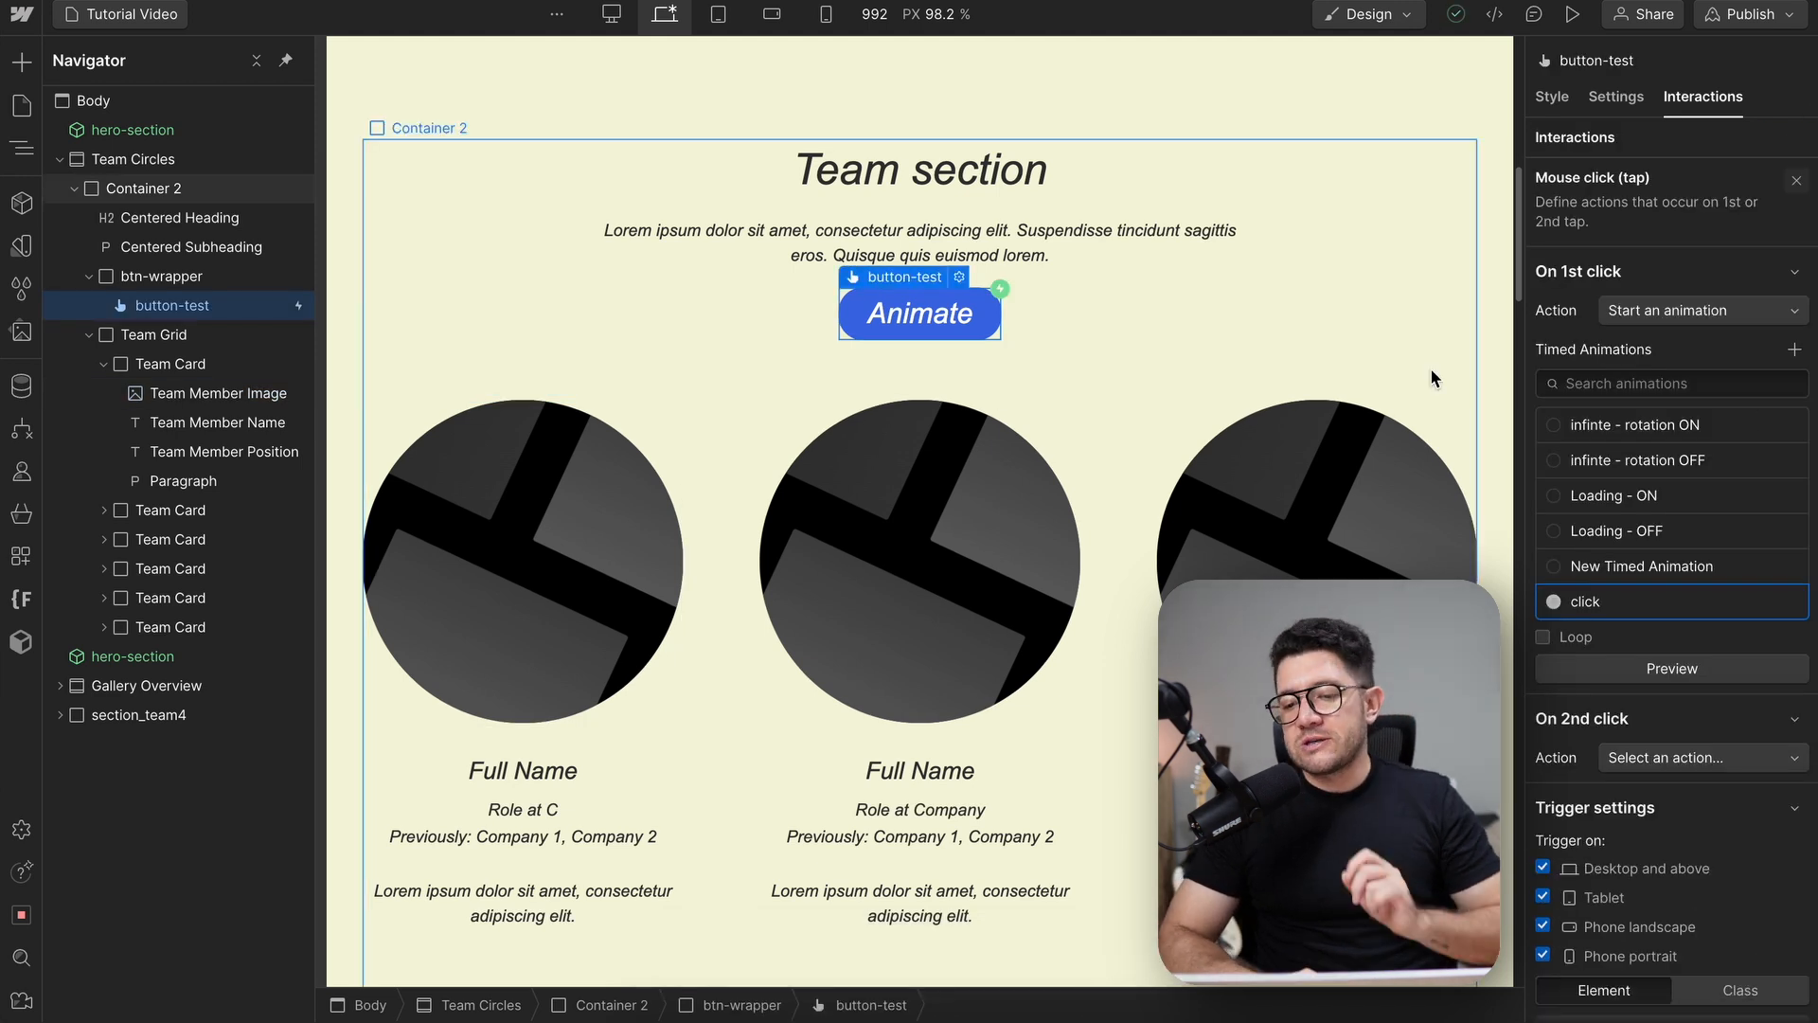
# Test the Animate button's click interaction in page preview and return to the team section in the Designer
pyautogui.click(1574, 29)
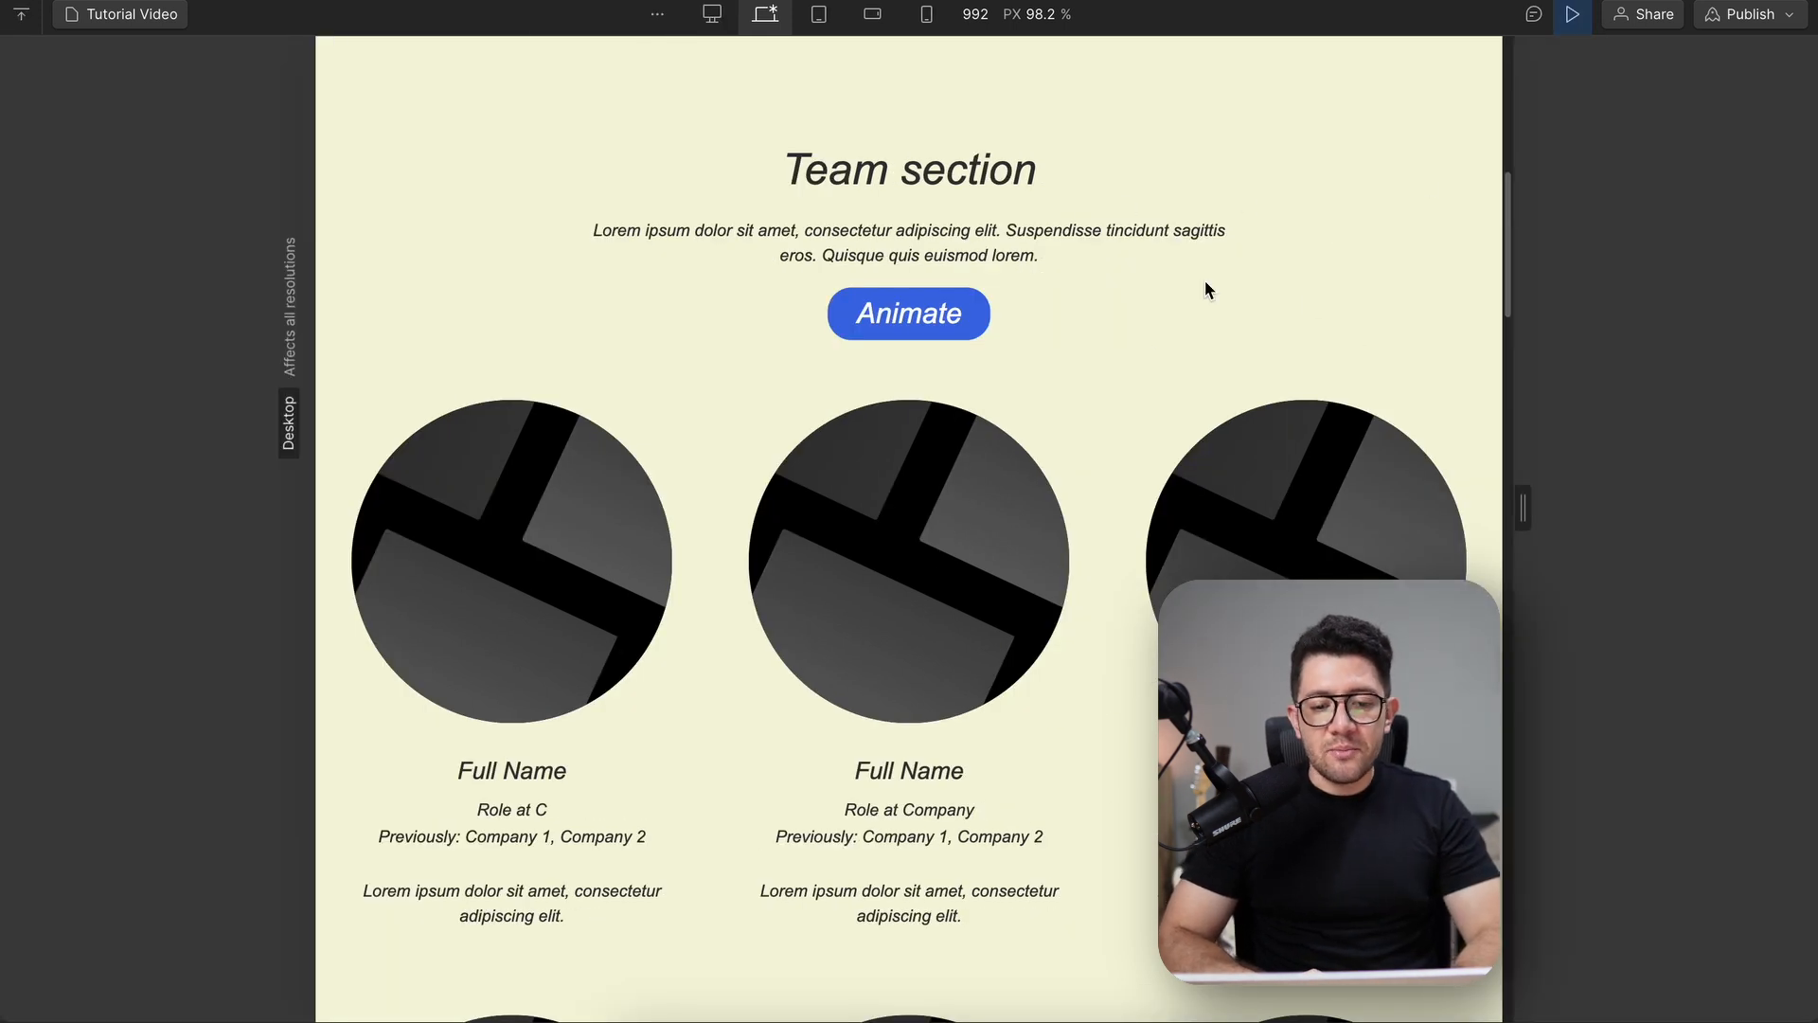
pyautogui.scroll(-1, 1239, 303)
pyautogui.scroll(1, 1239, 303)
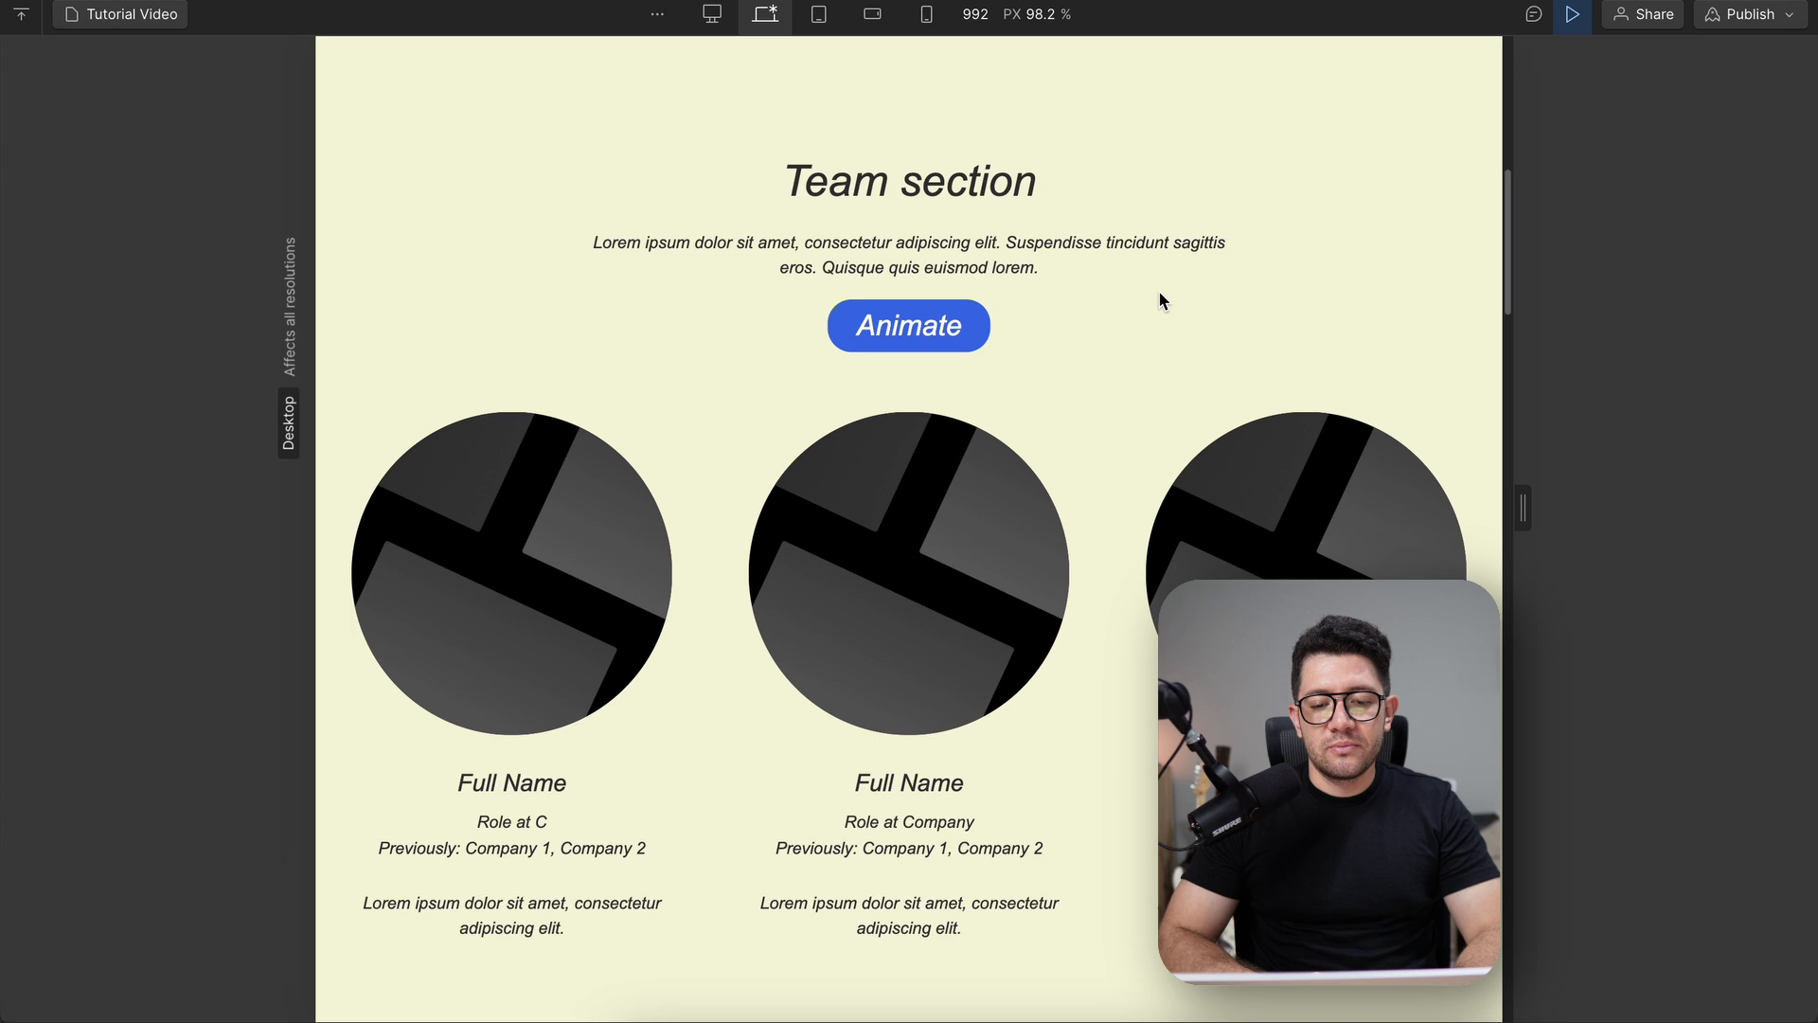
pyautogui.click(924, 322)
pyautogui.scroll(-2, 922, 333)
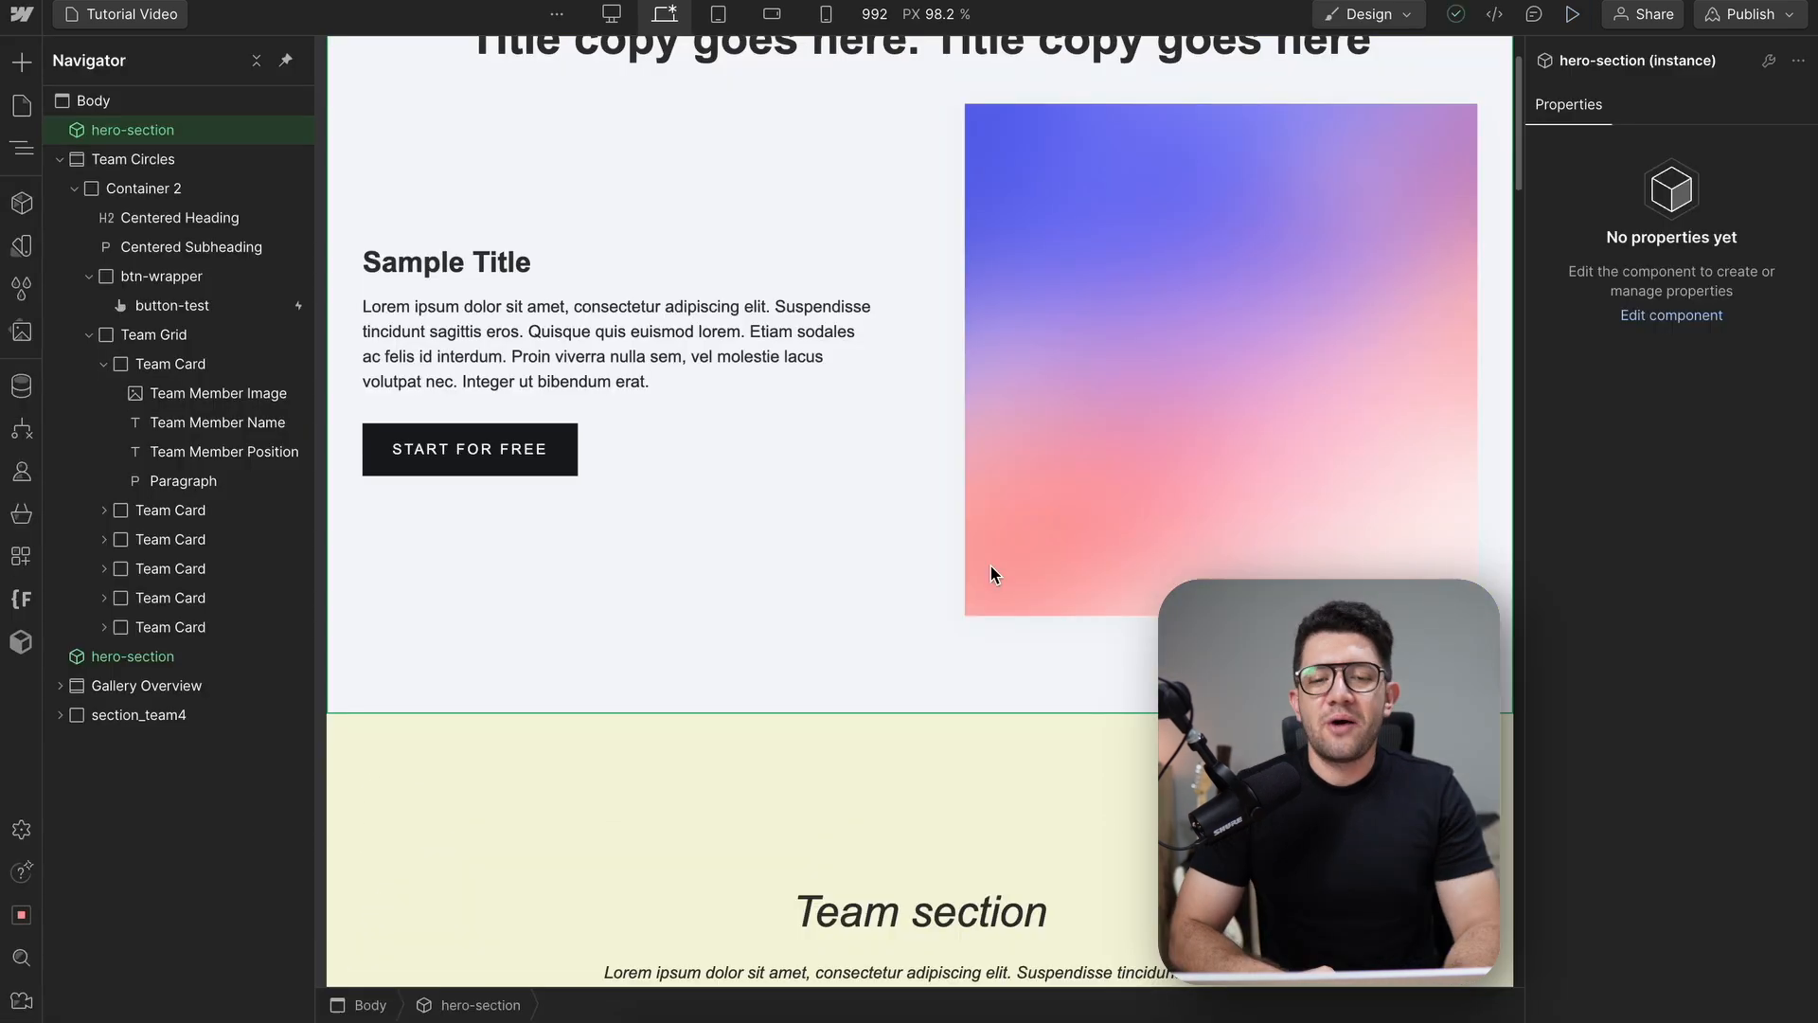
pyautogui.scroll(2, 990, 566)
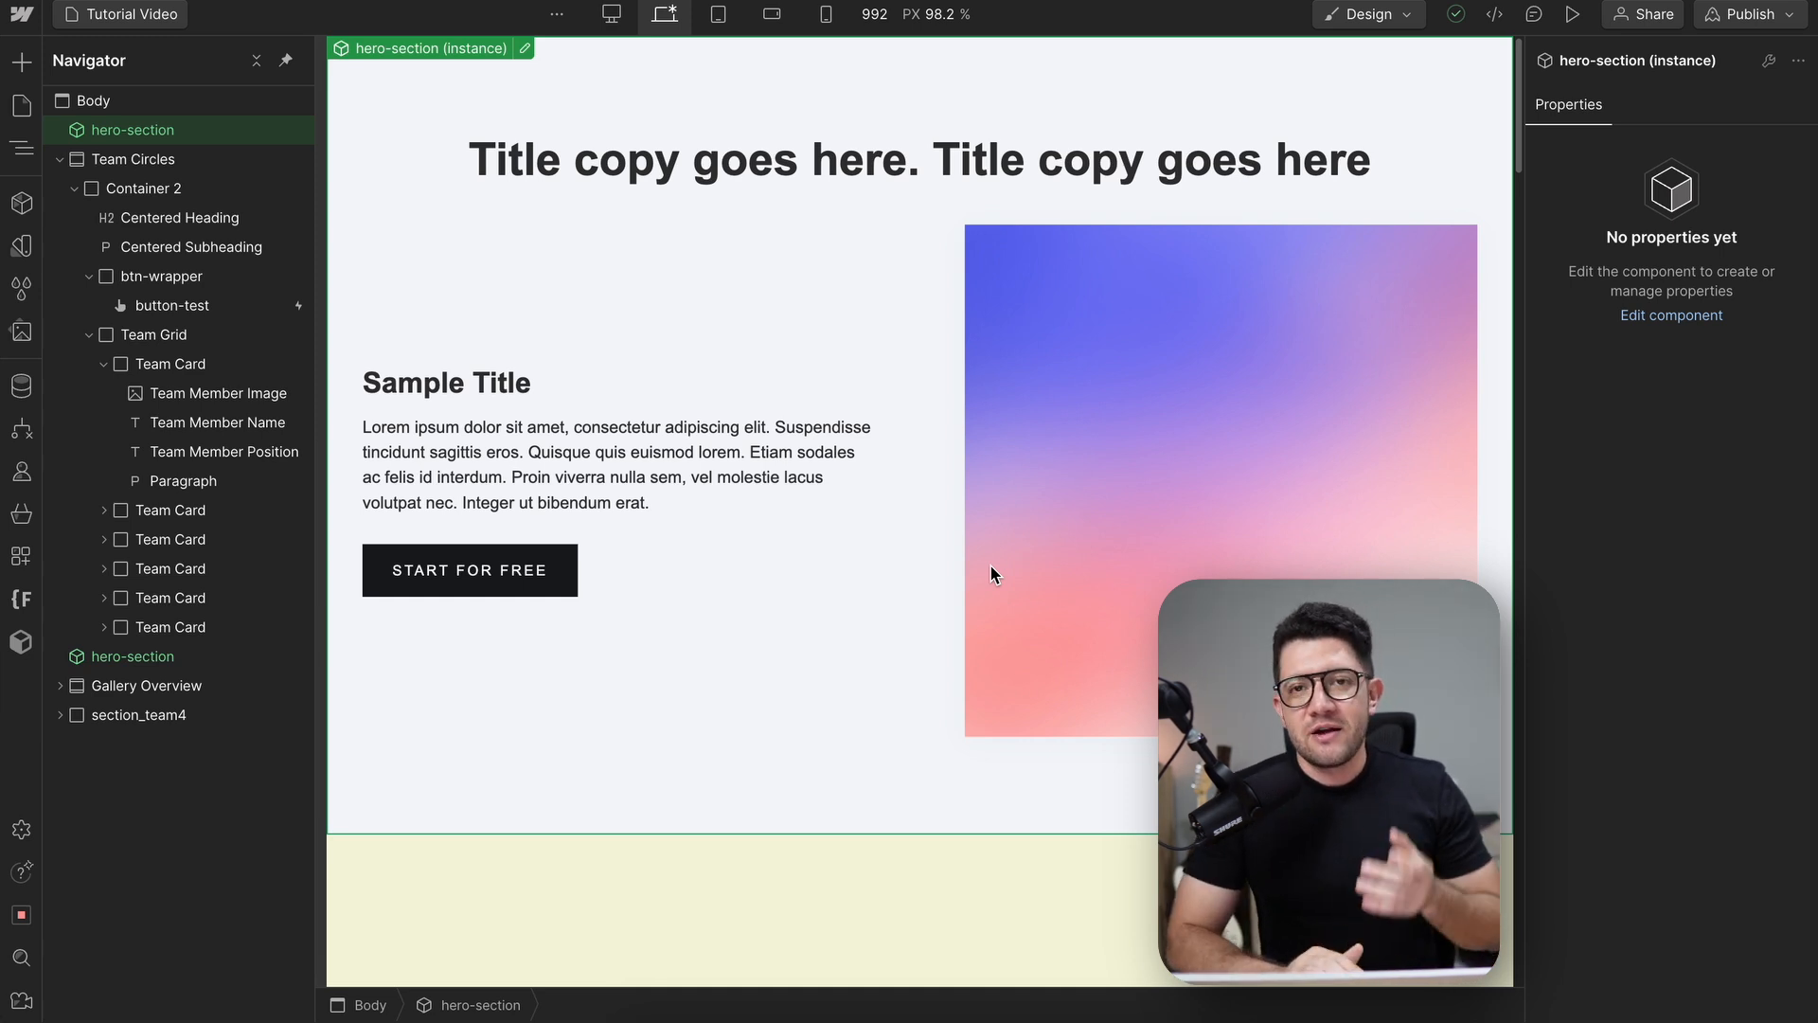
pyautogui.scroll(-9, 990, 565)
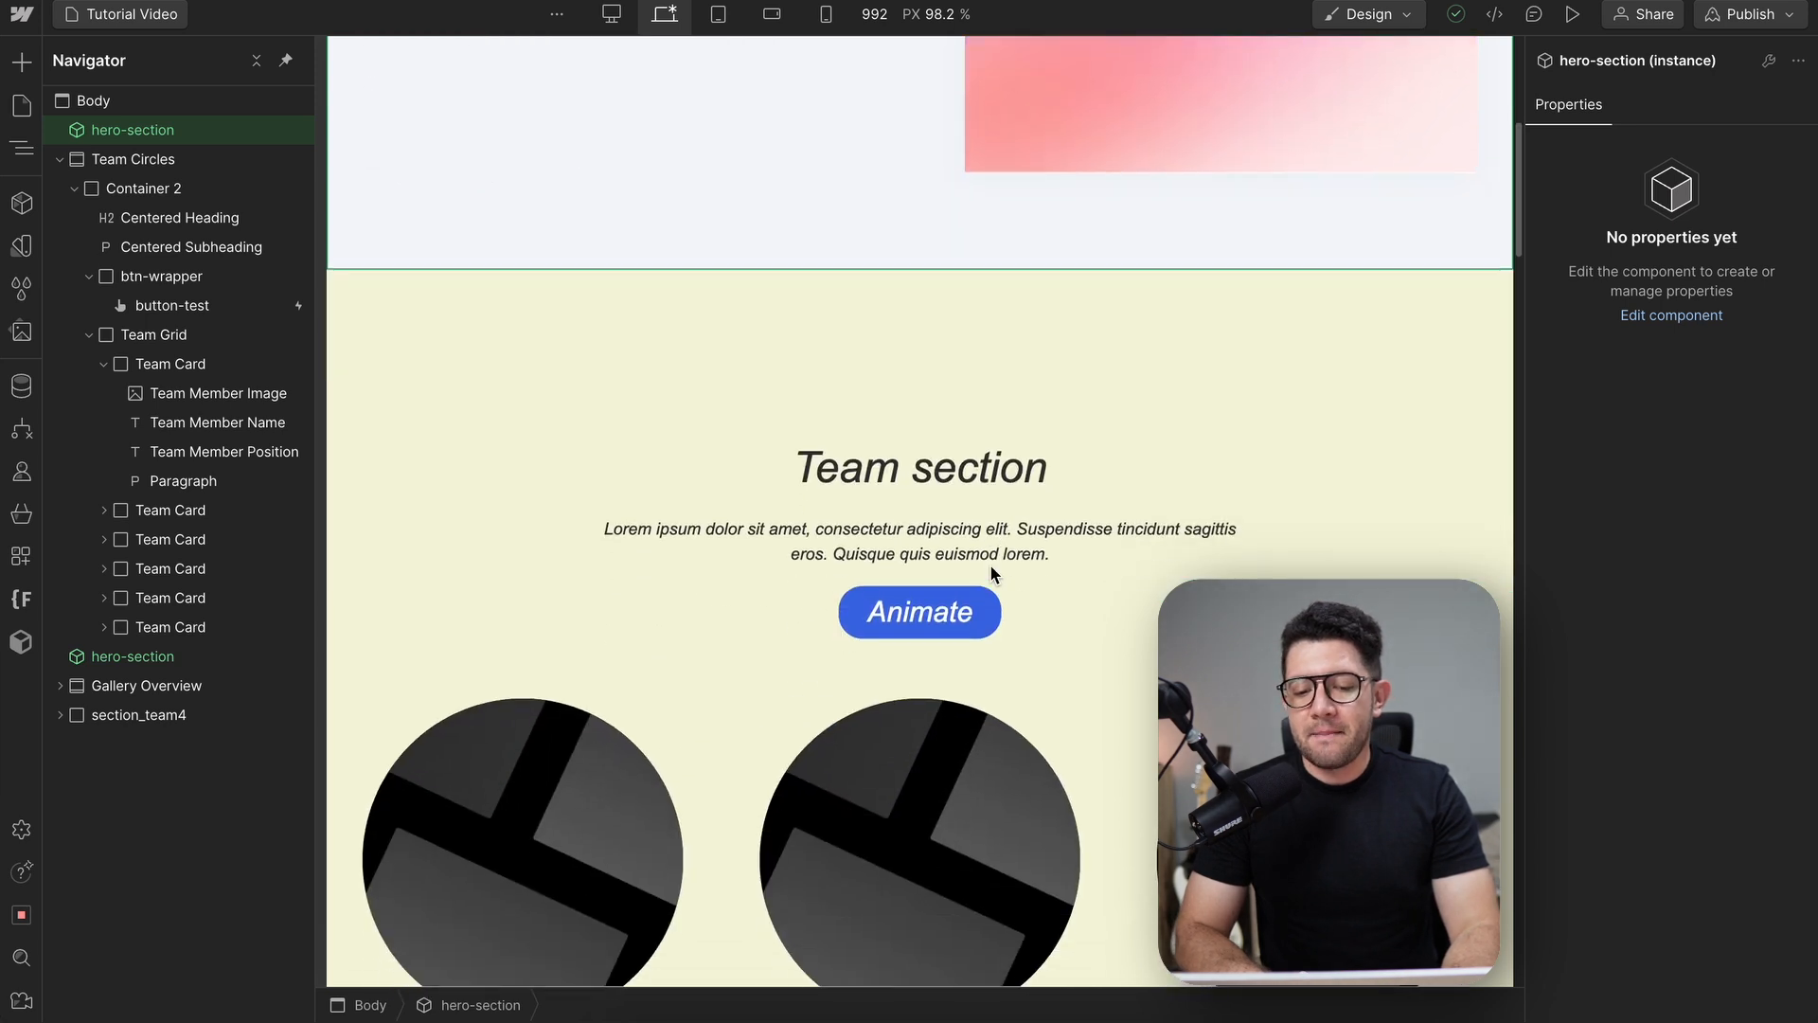
pyautogui.scroll(1, 990, 565)
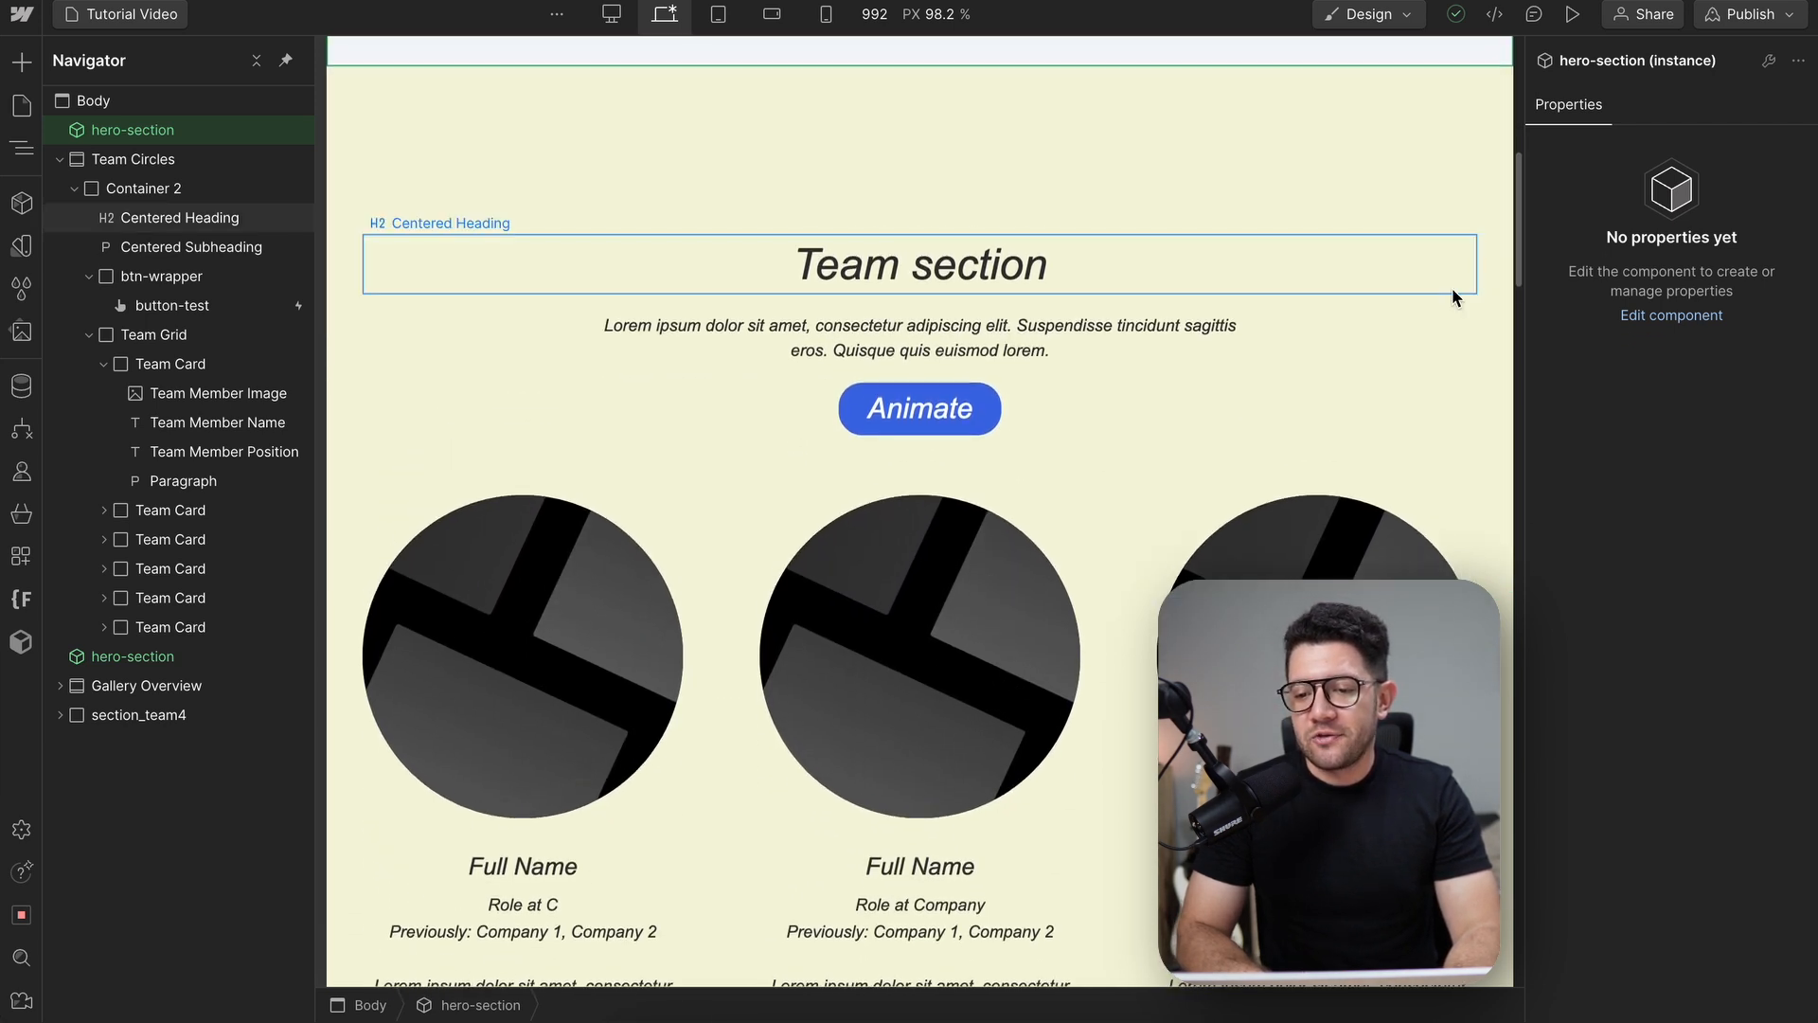
# Publish the site to its staging domain and open the live page at full size
pyautogui.click(1790, 17)
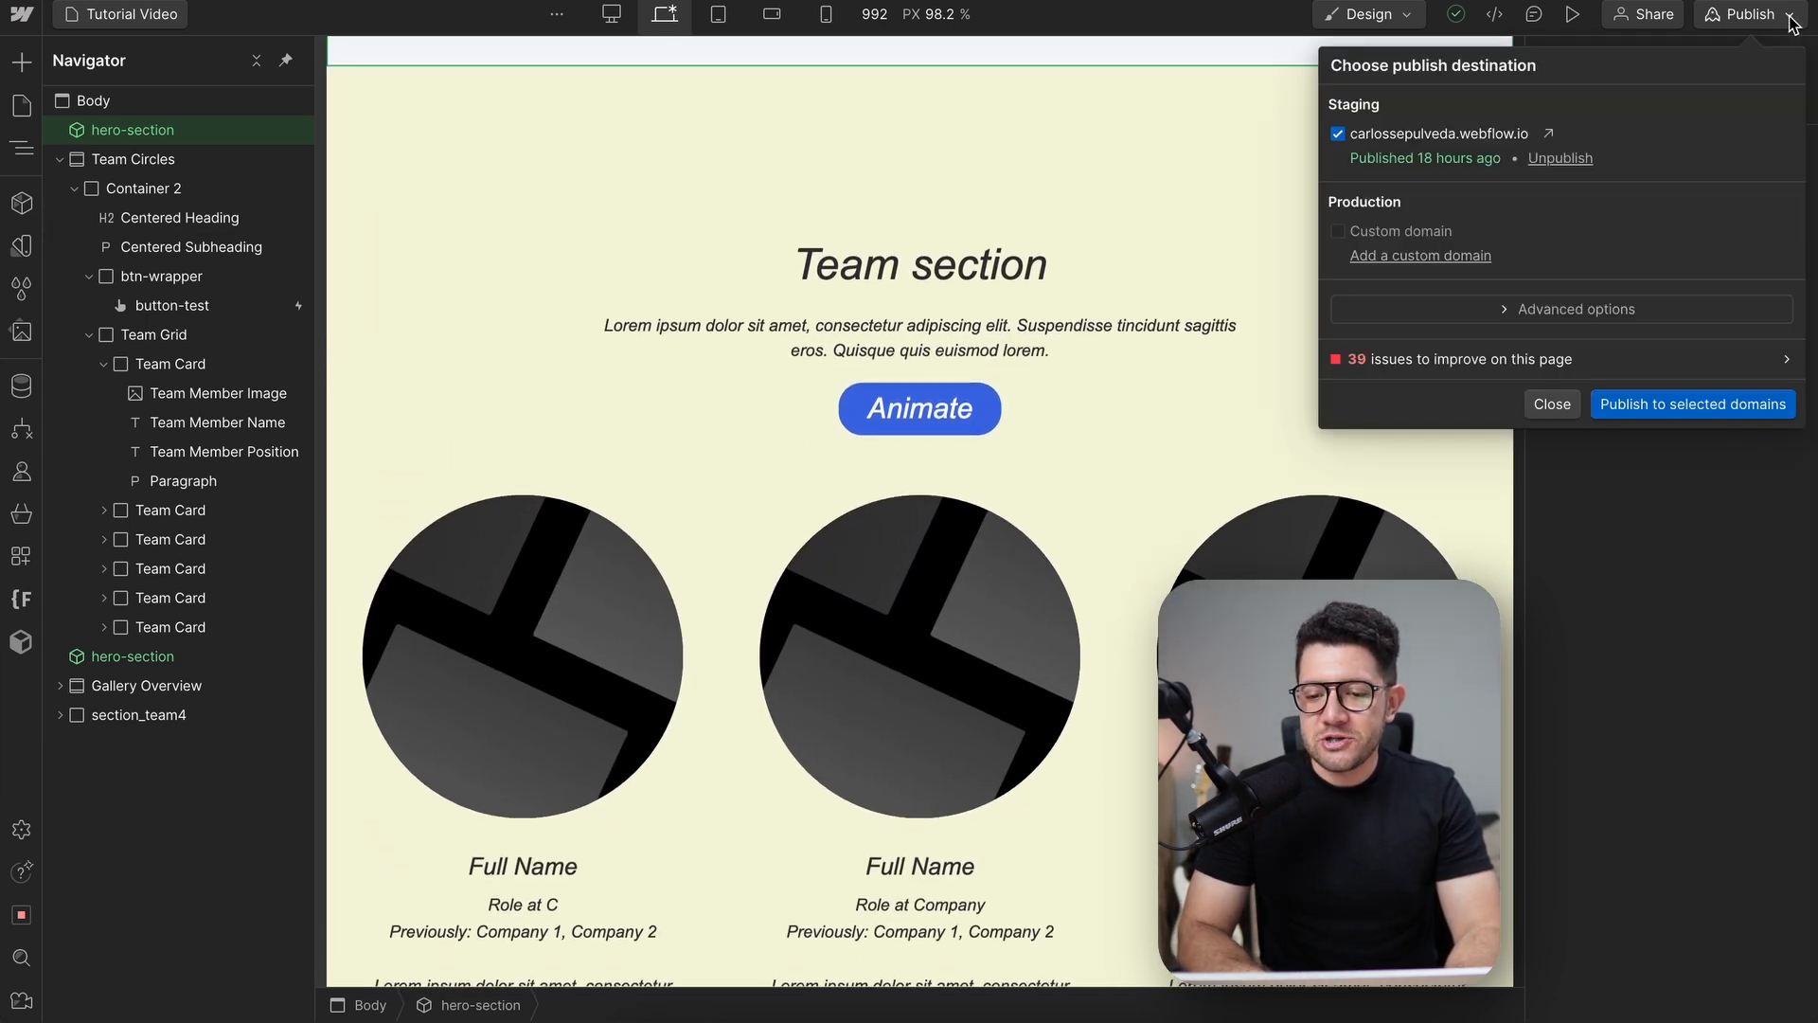
pyautogui.click(1662, 401)
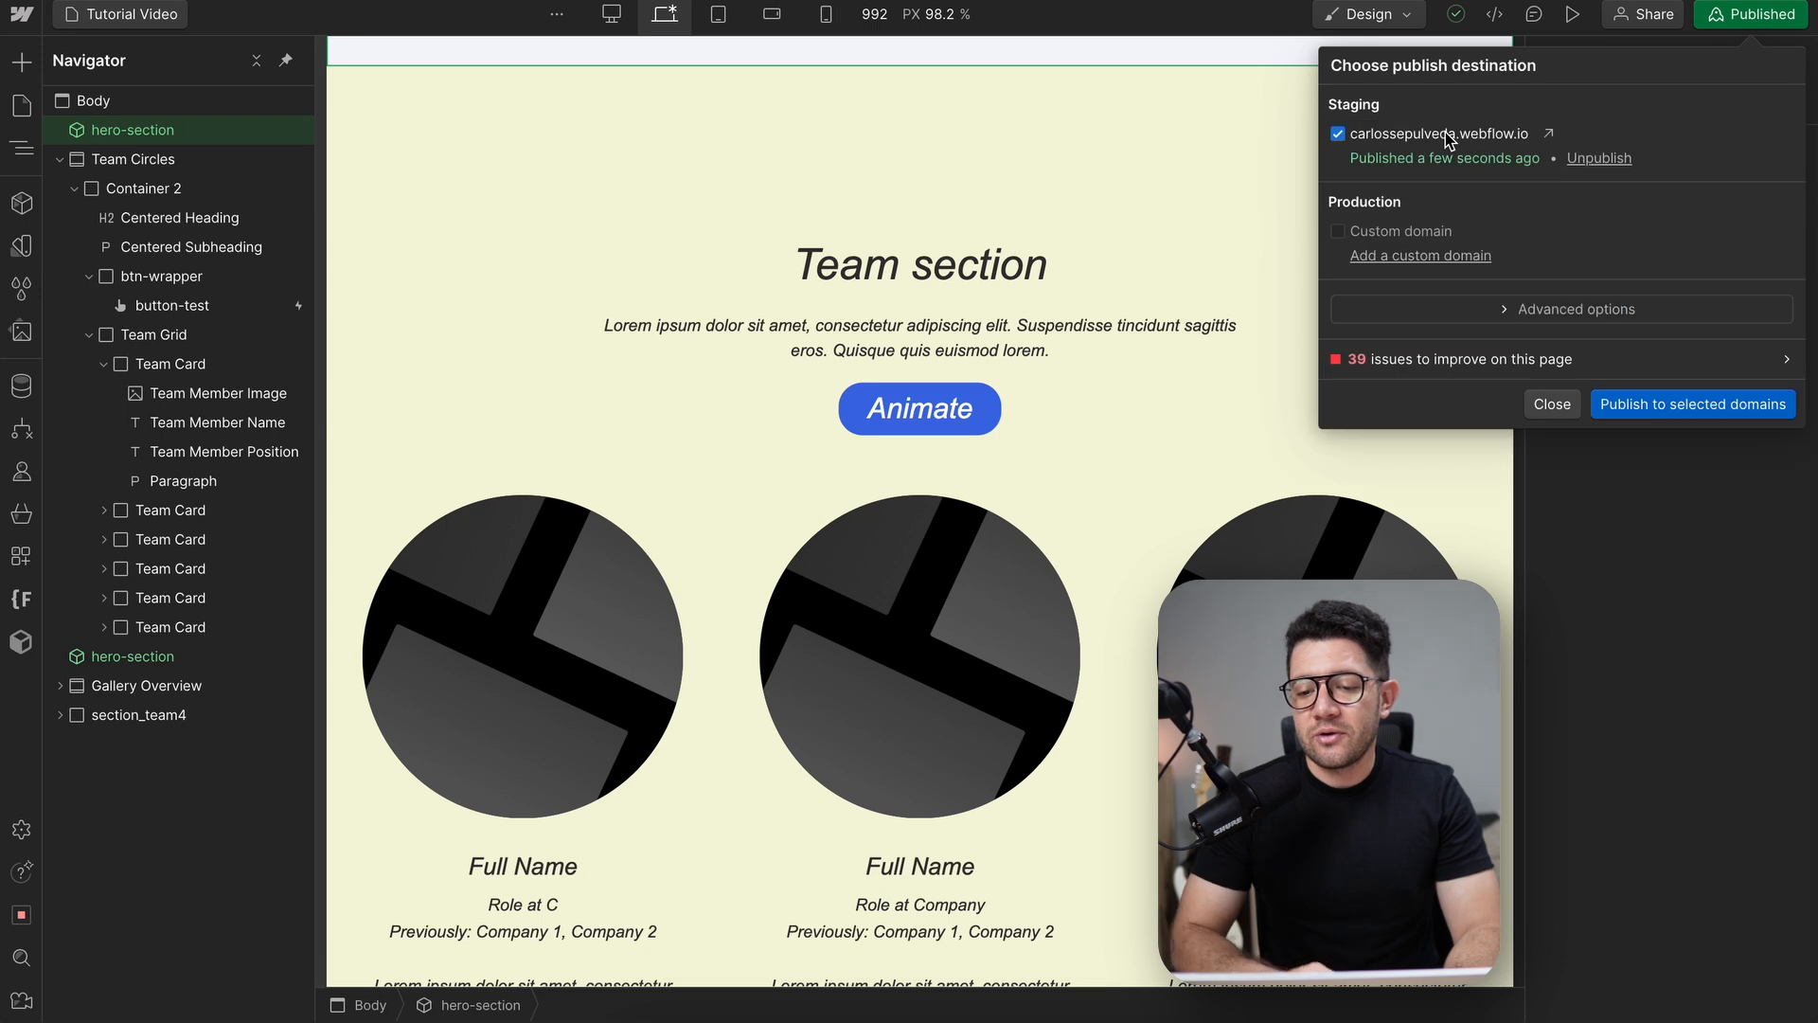
pyautogui.click(1550, 133)
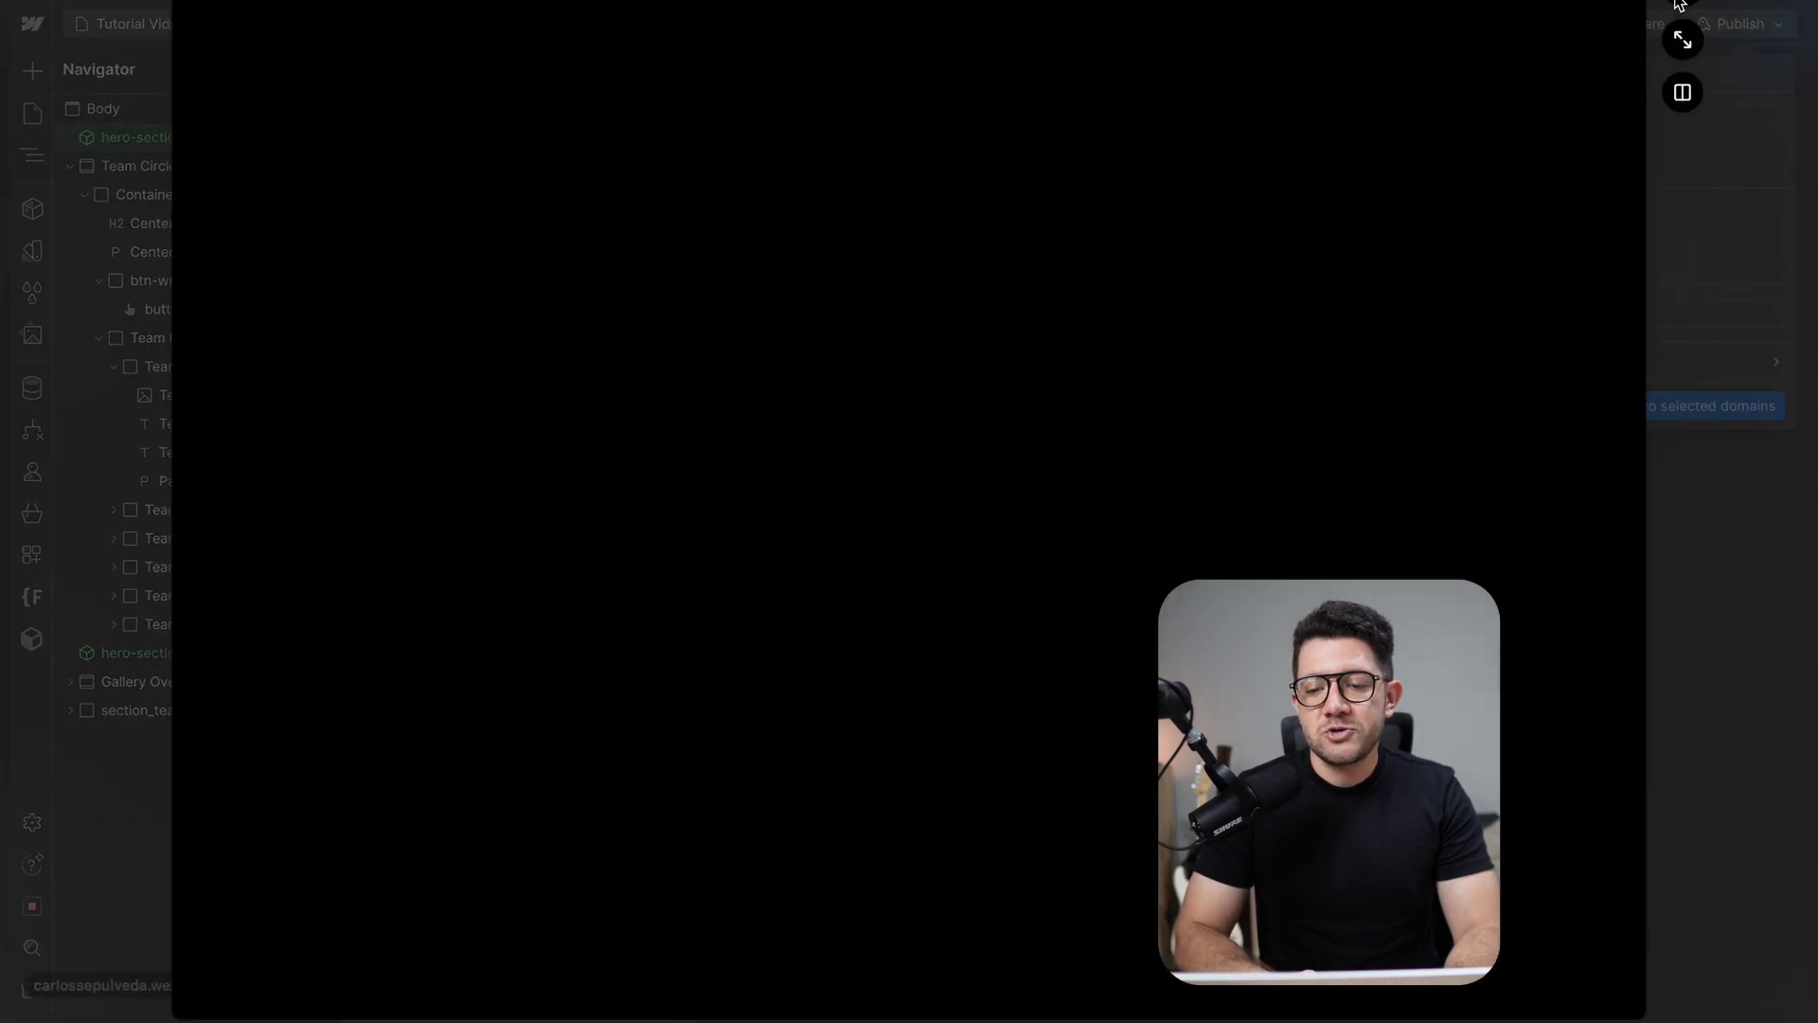
pyautogui.click(1683, 41)
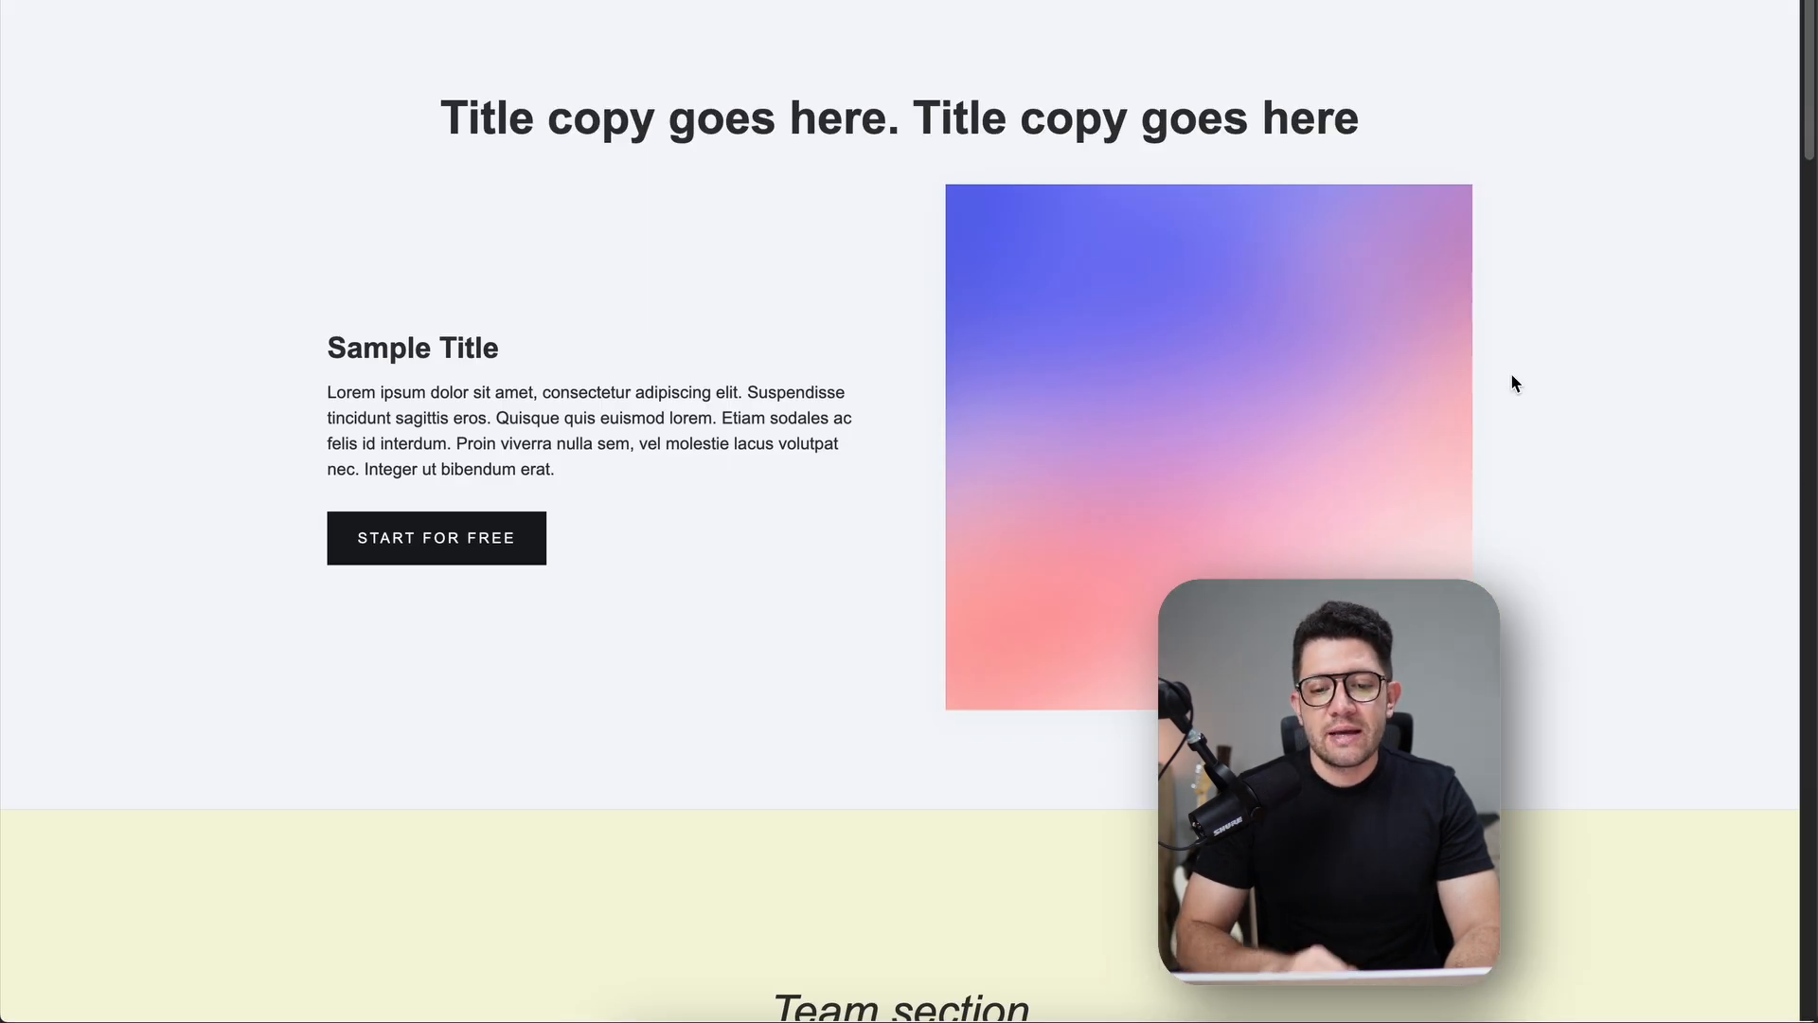
# Trigger the Animate button on the published page and look over its hero and team sections
pyautogui.scroll(-10, 1511, 382)
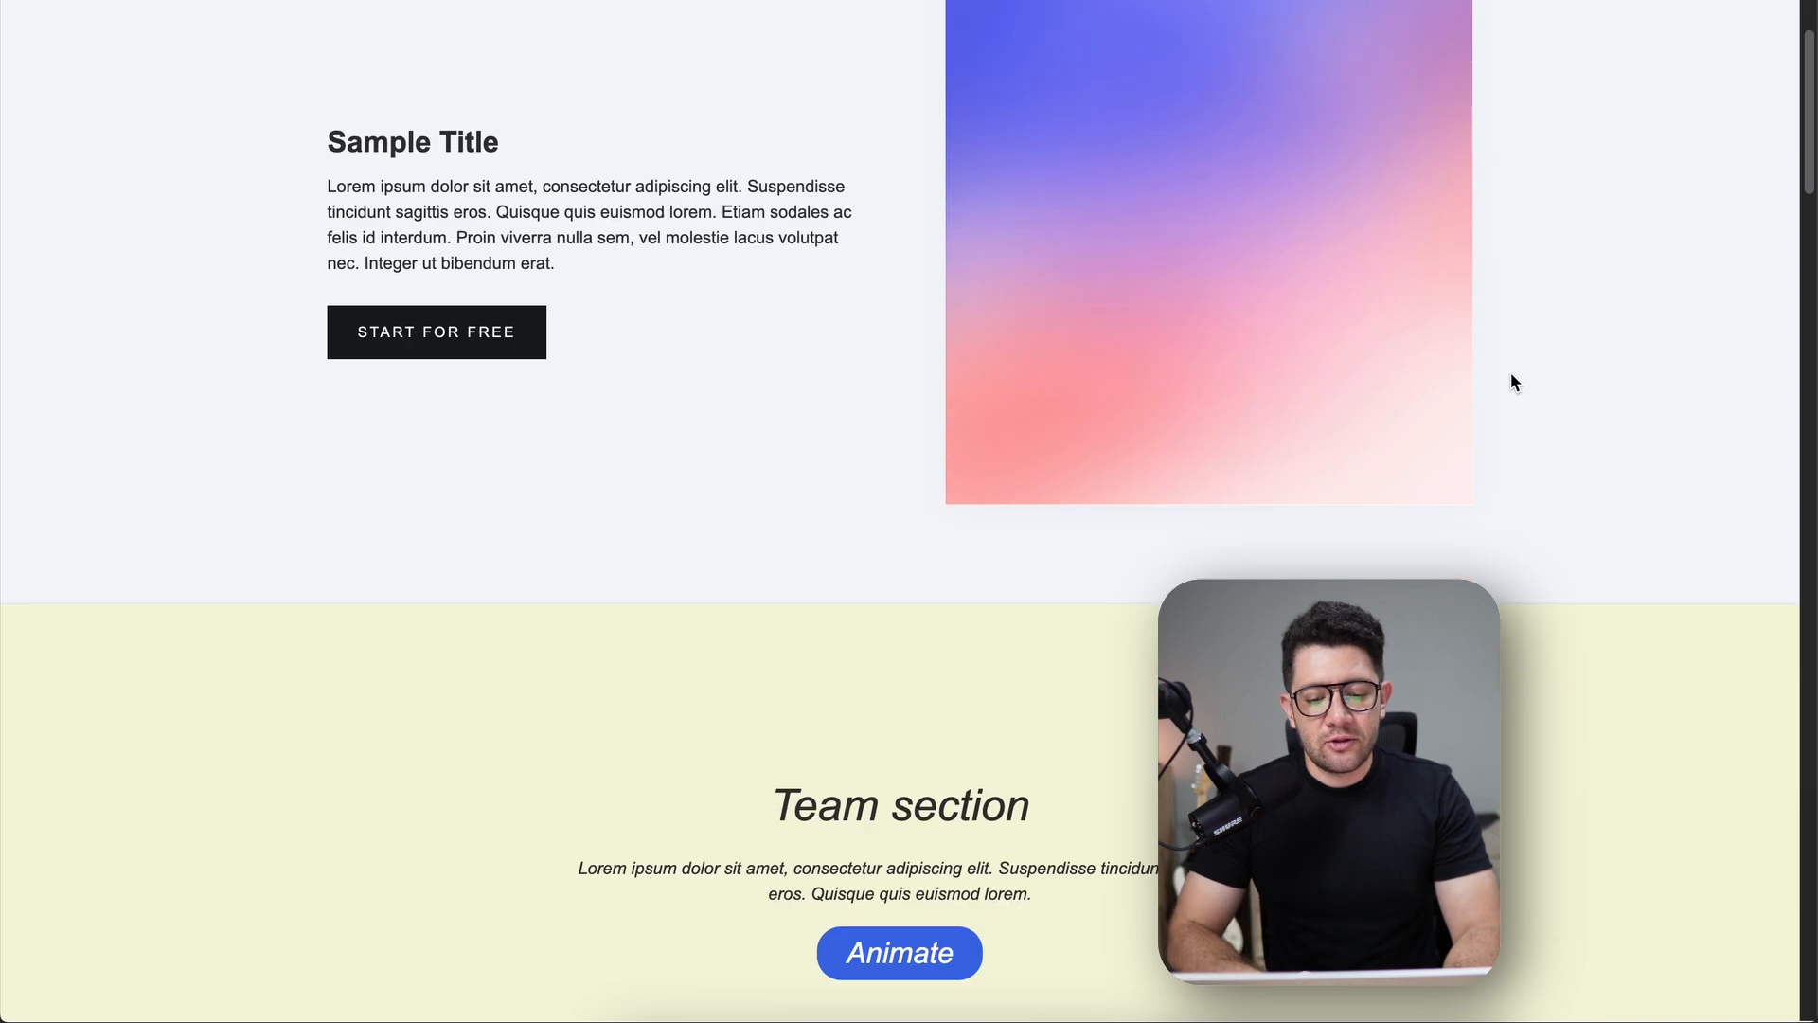
pyautogui.click(936, 220)
pyautogui.scroll(-5, 1423, 273)
pyautogui.scroll(15, 1422, 272)
pyautogui.scroll(-12, 1423, 273)
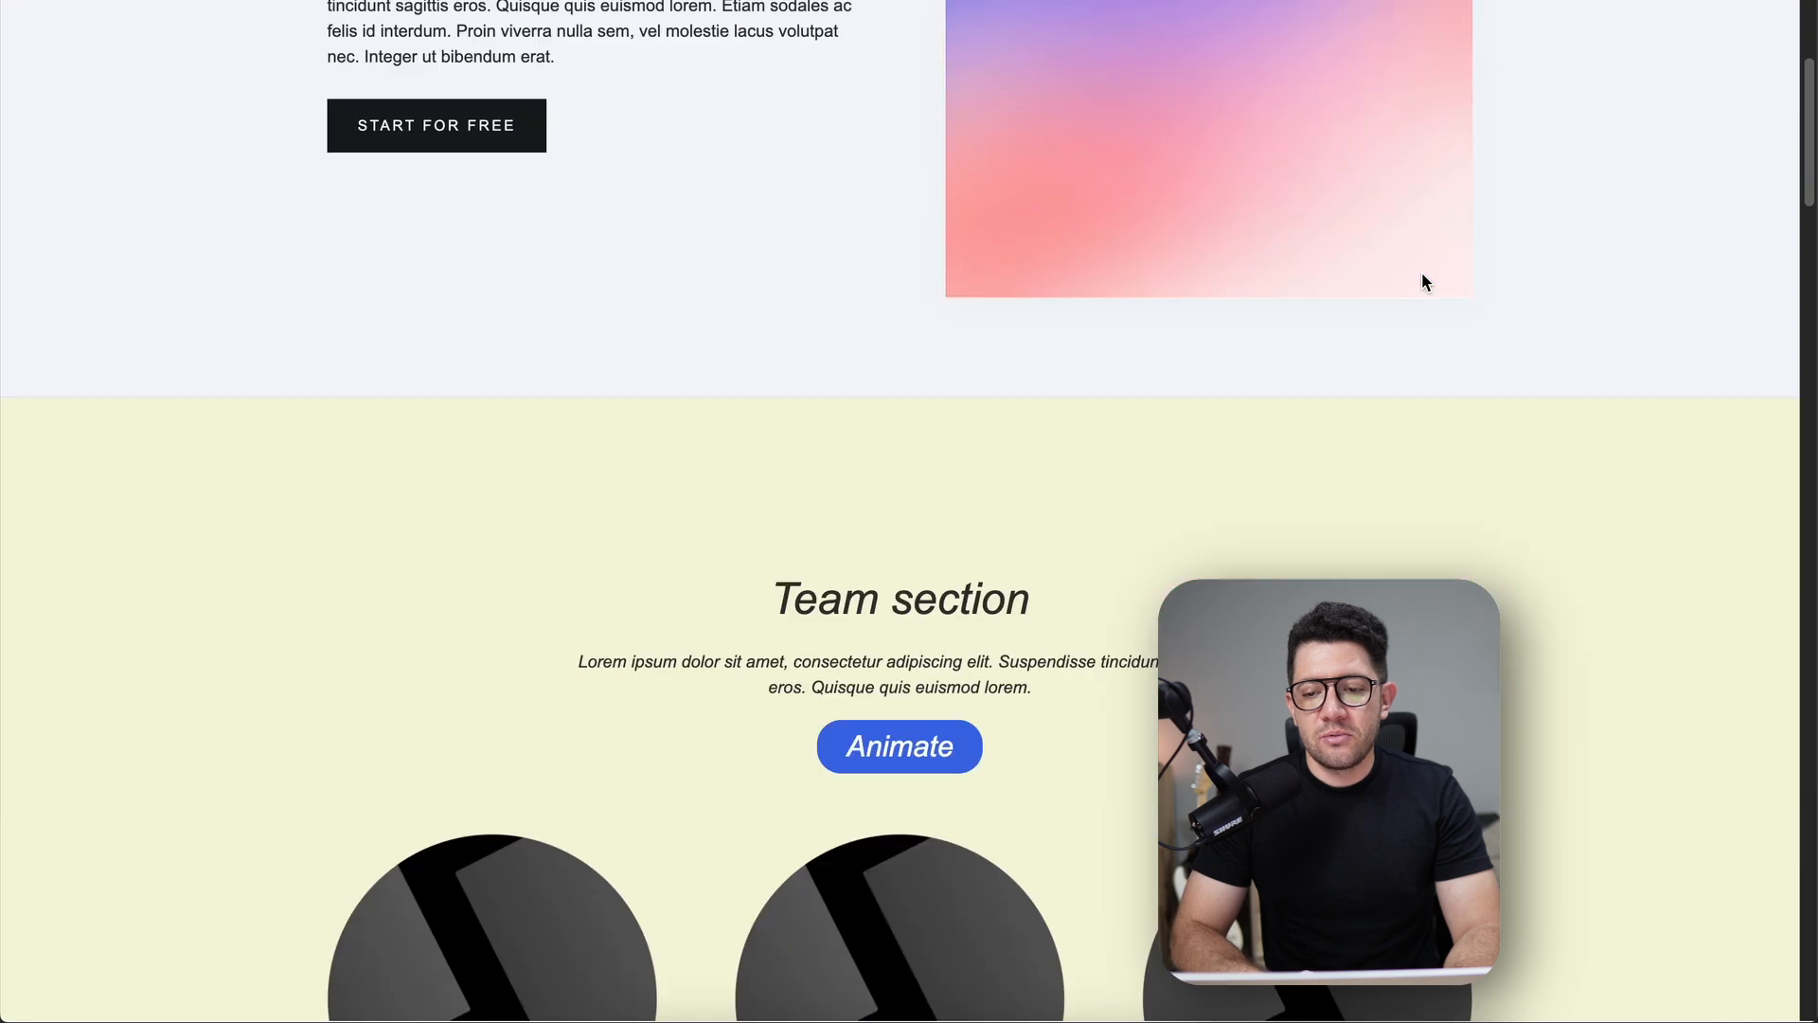
pyautogui.scroll(11, 1423, 273)
pyautogui.scroll(2, 1423, 271)
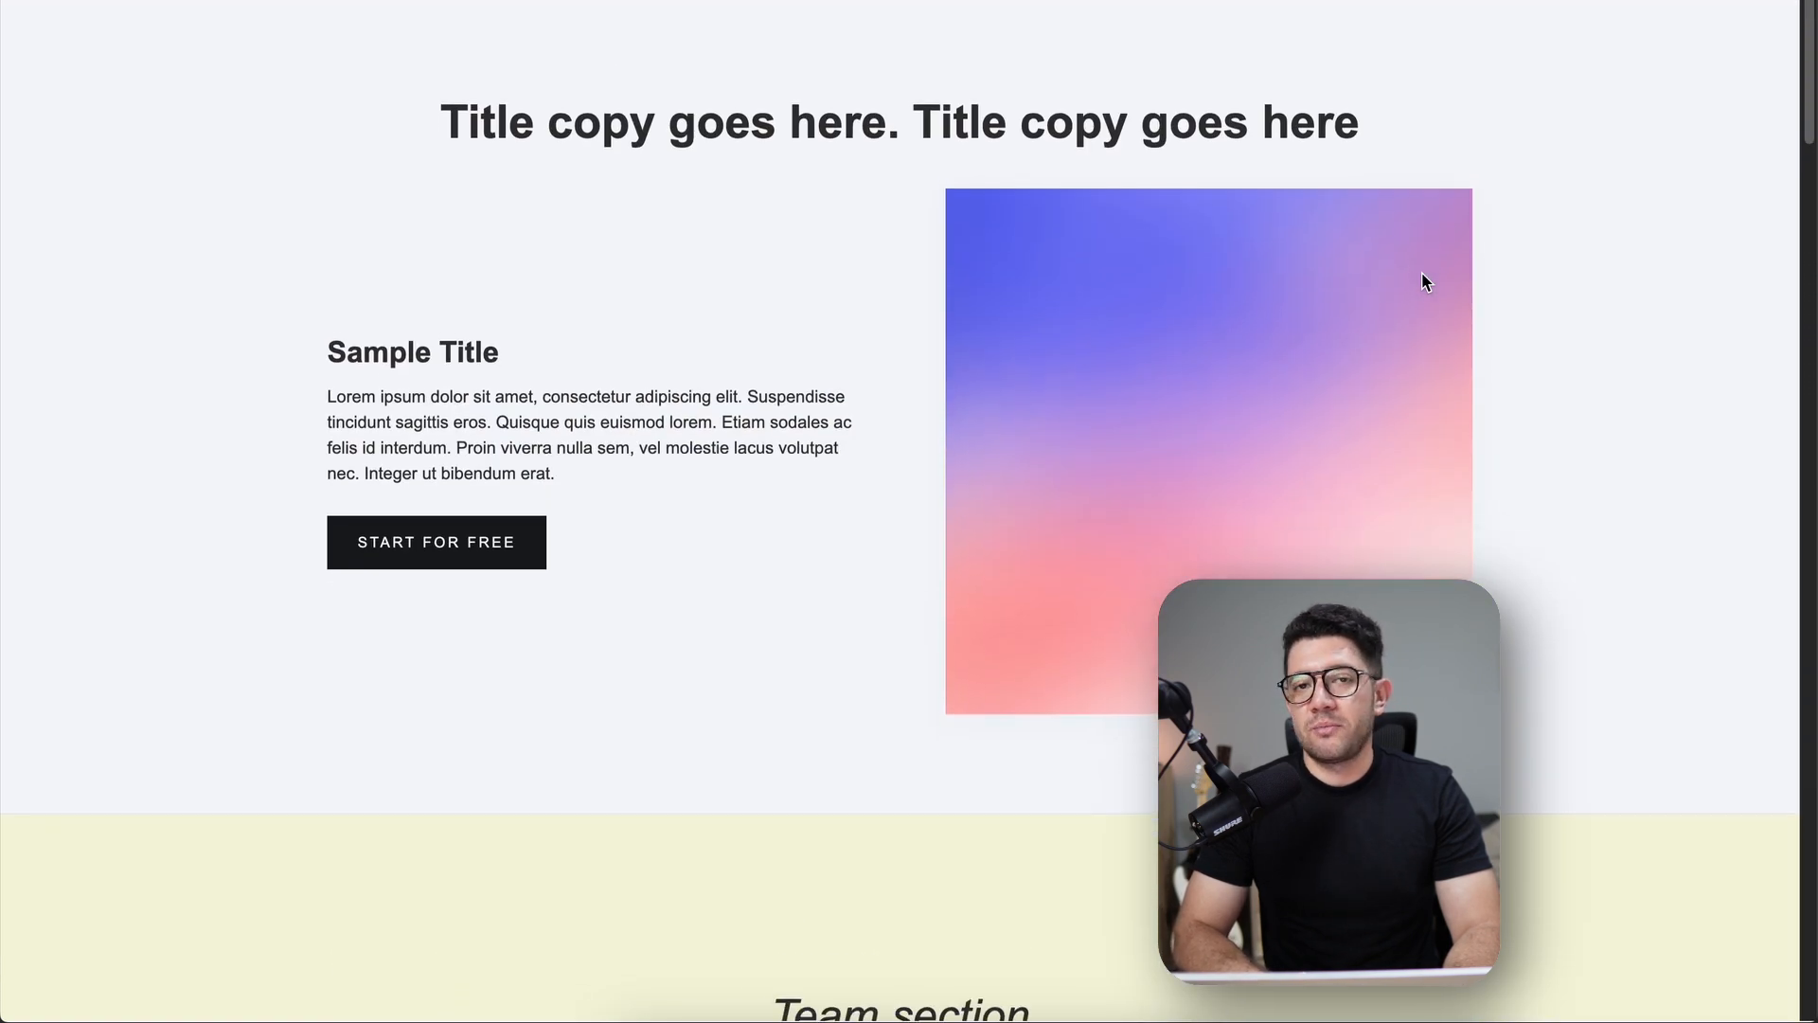